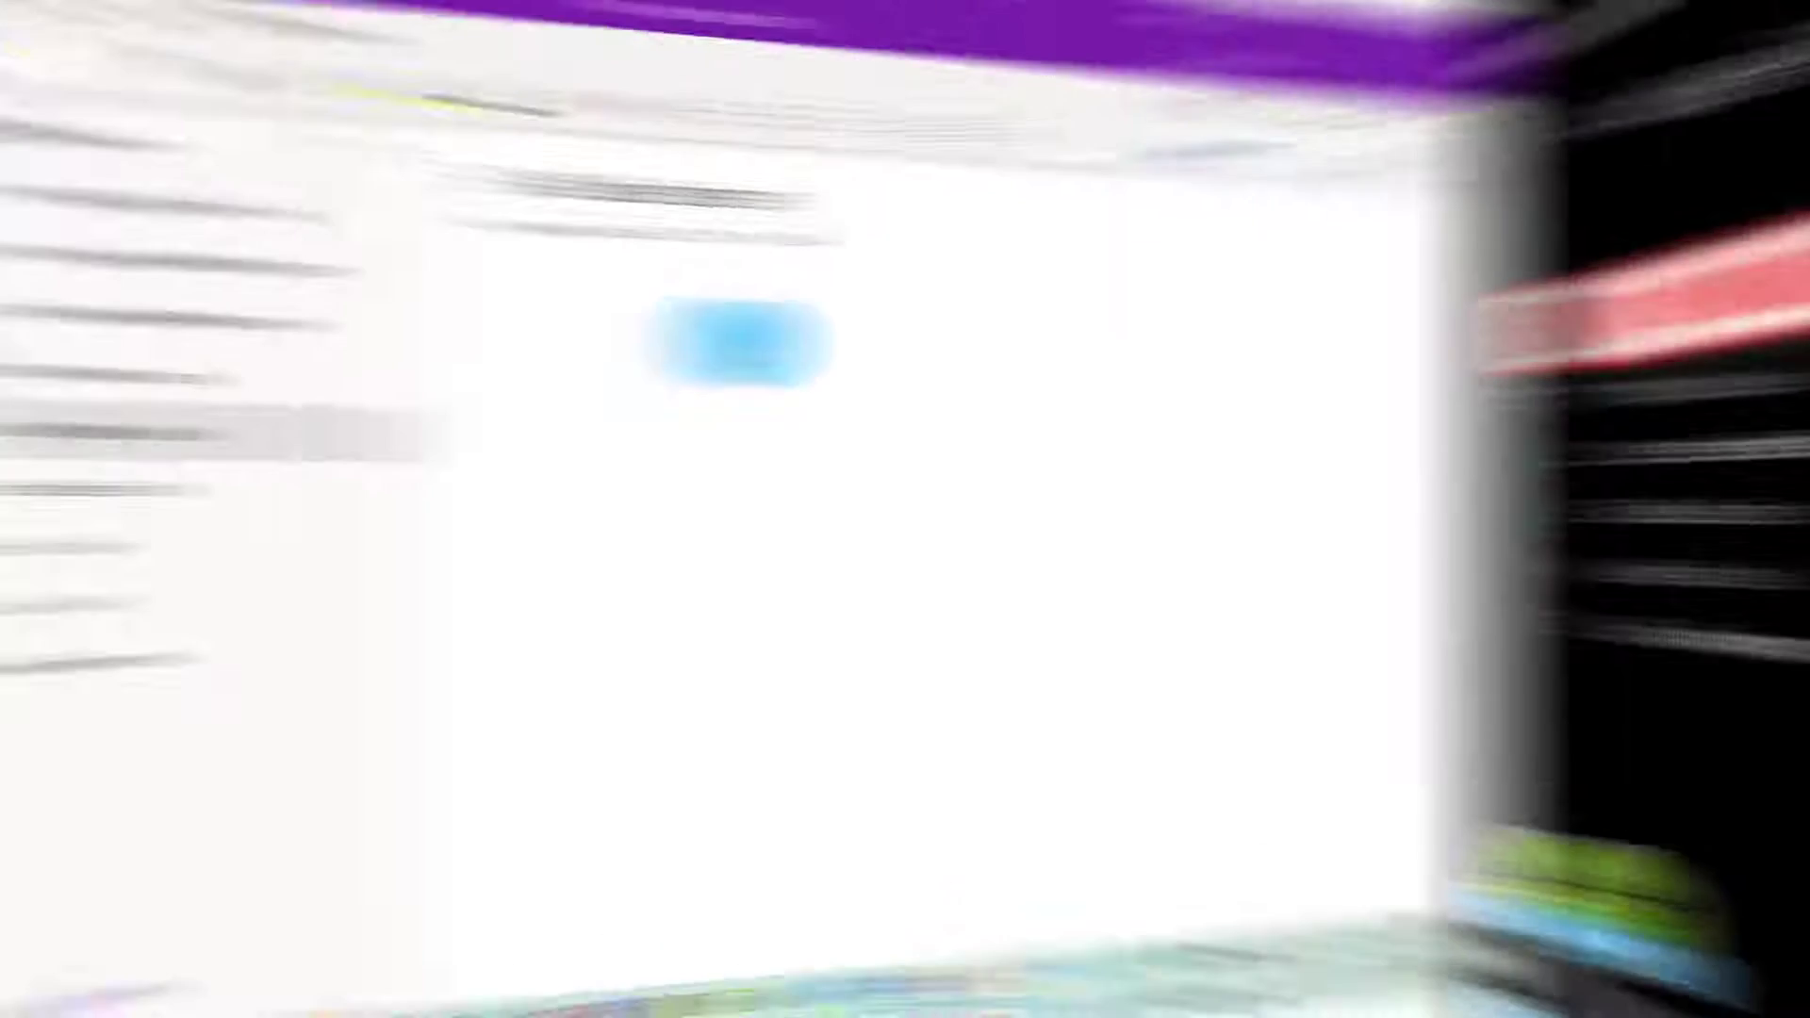
- Insert a 3 x 3 table on the 5 - Table Example page and move it up just below the date line
click(946, 345)
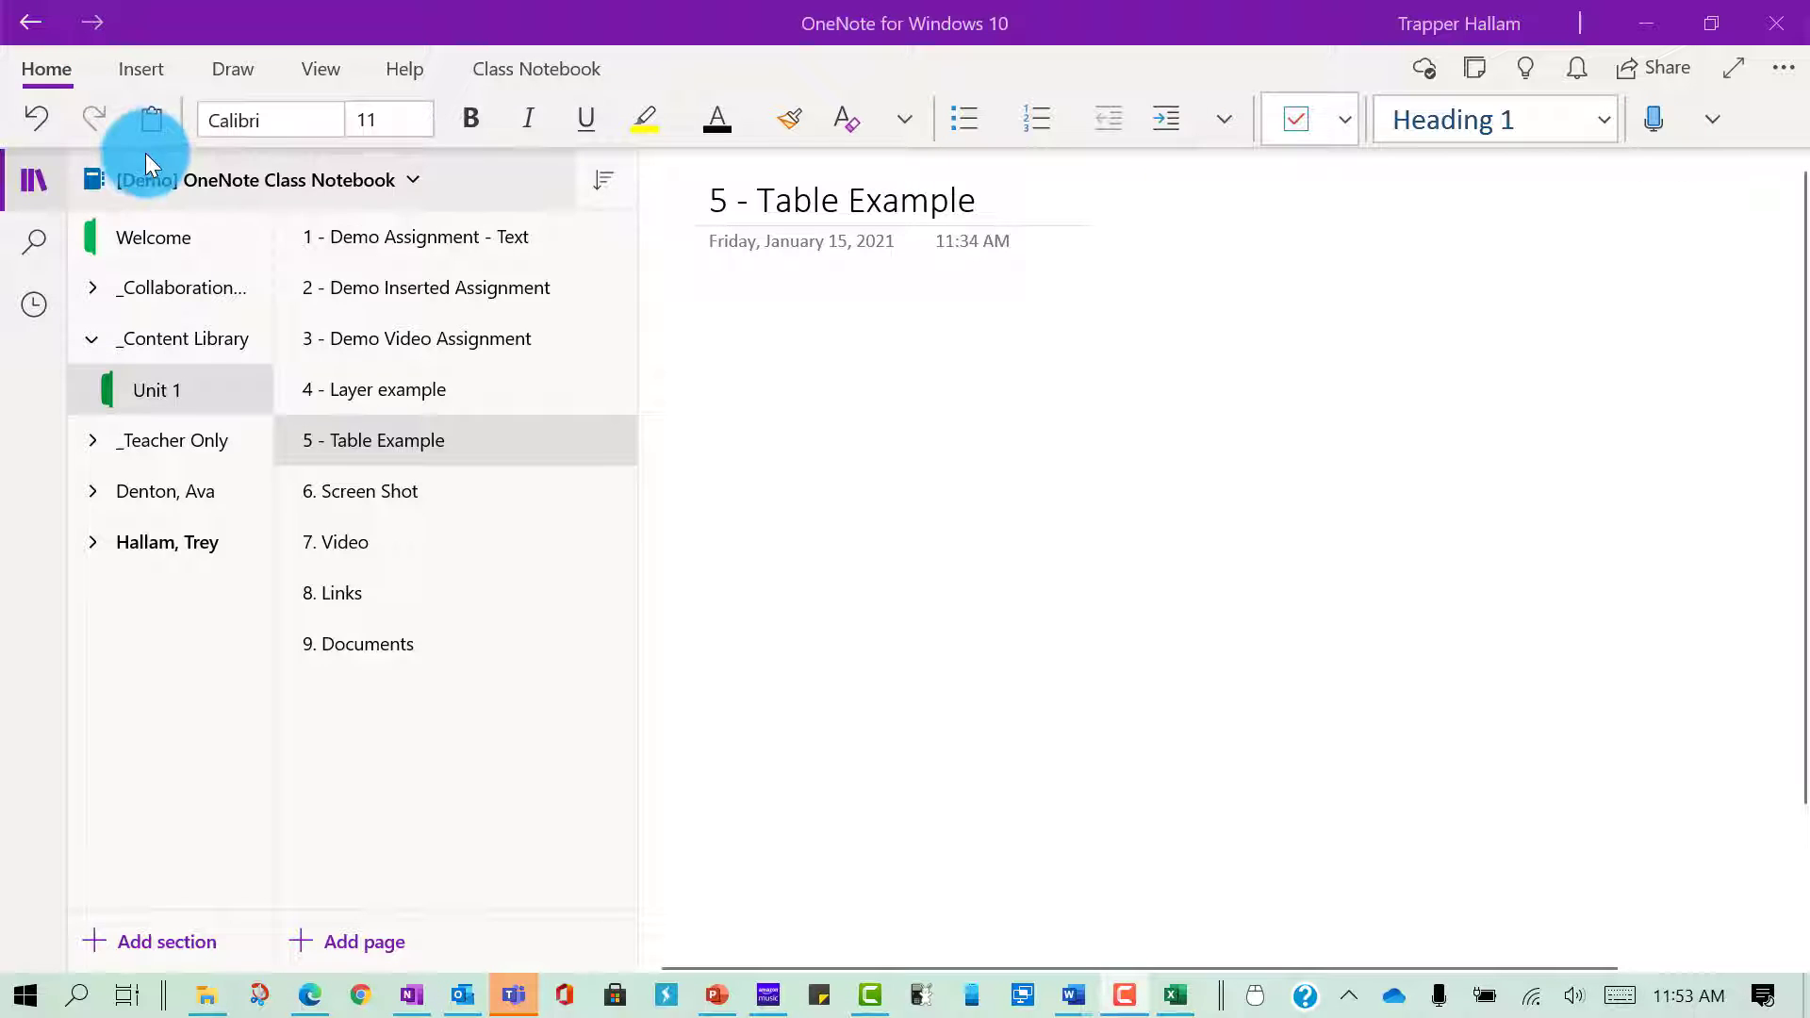
click(141, 67)
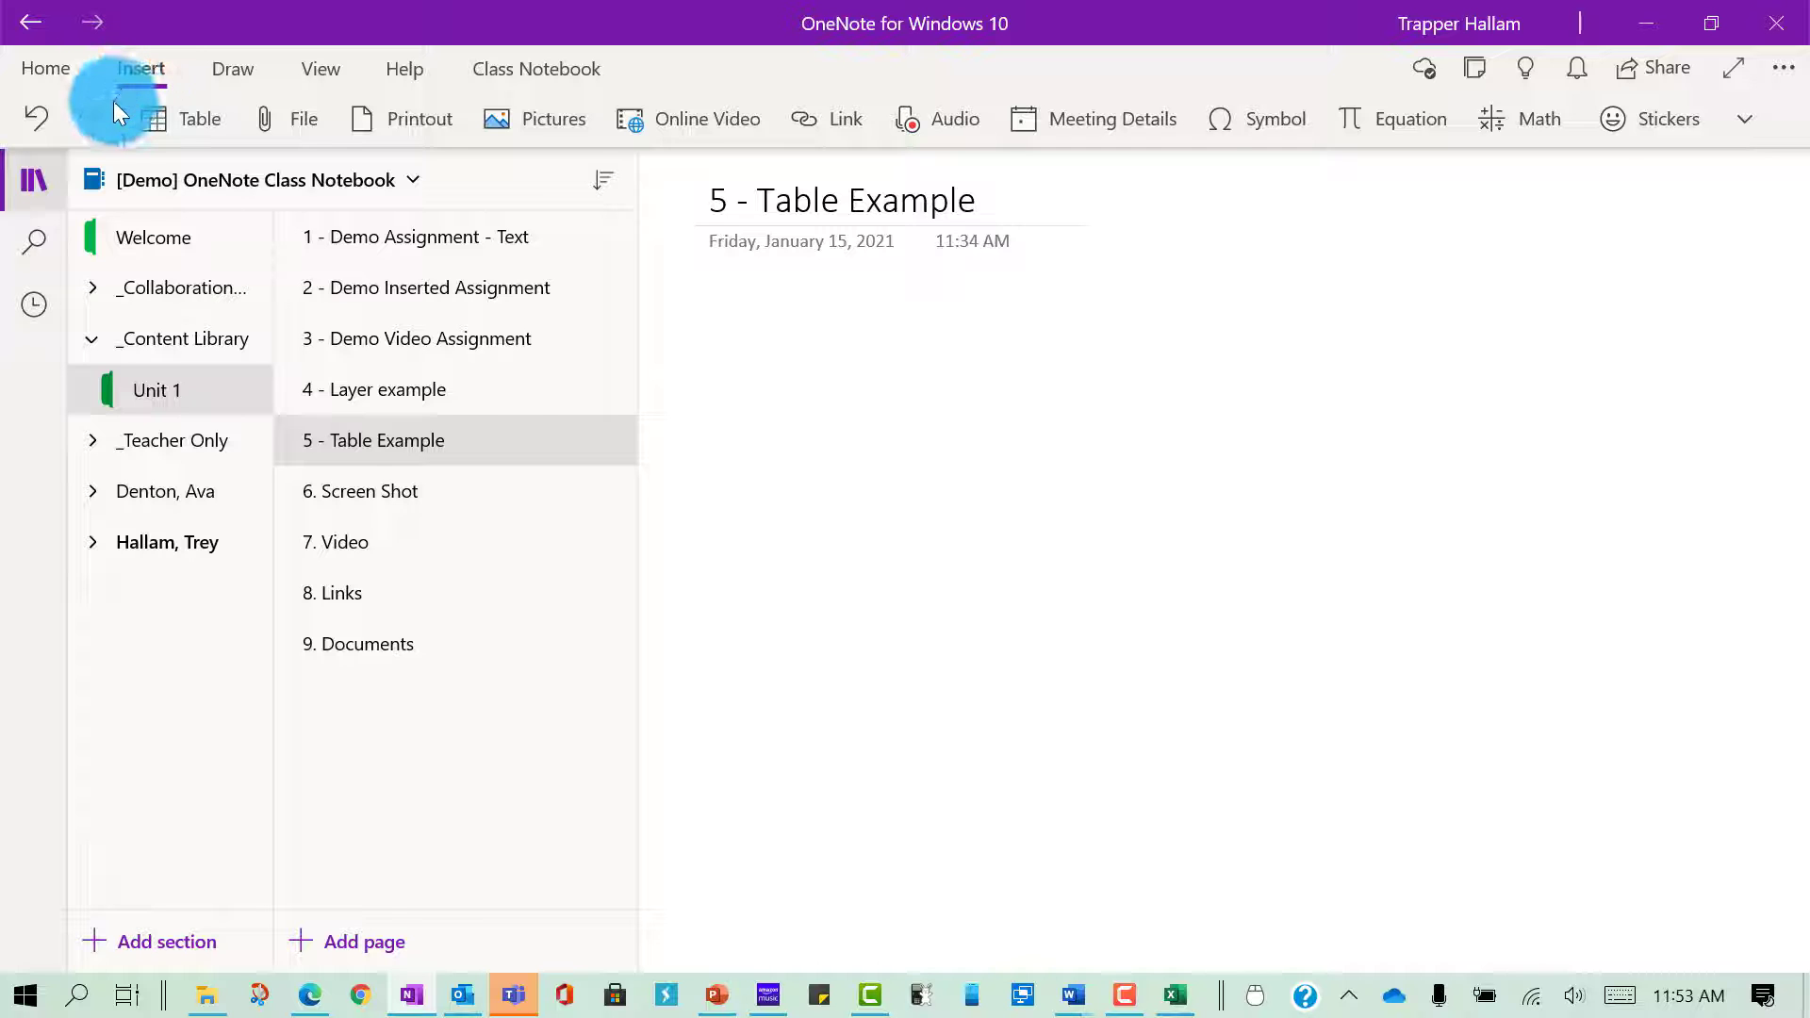
click(564, 139)
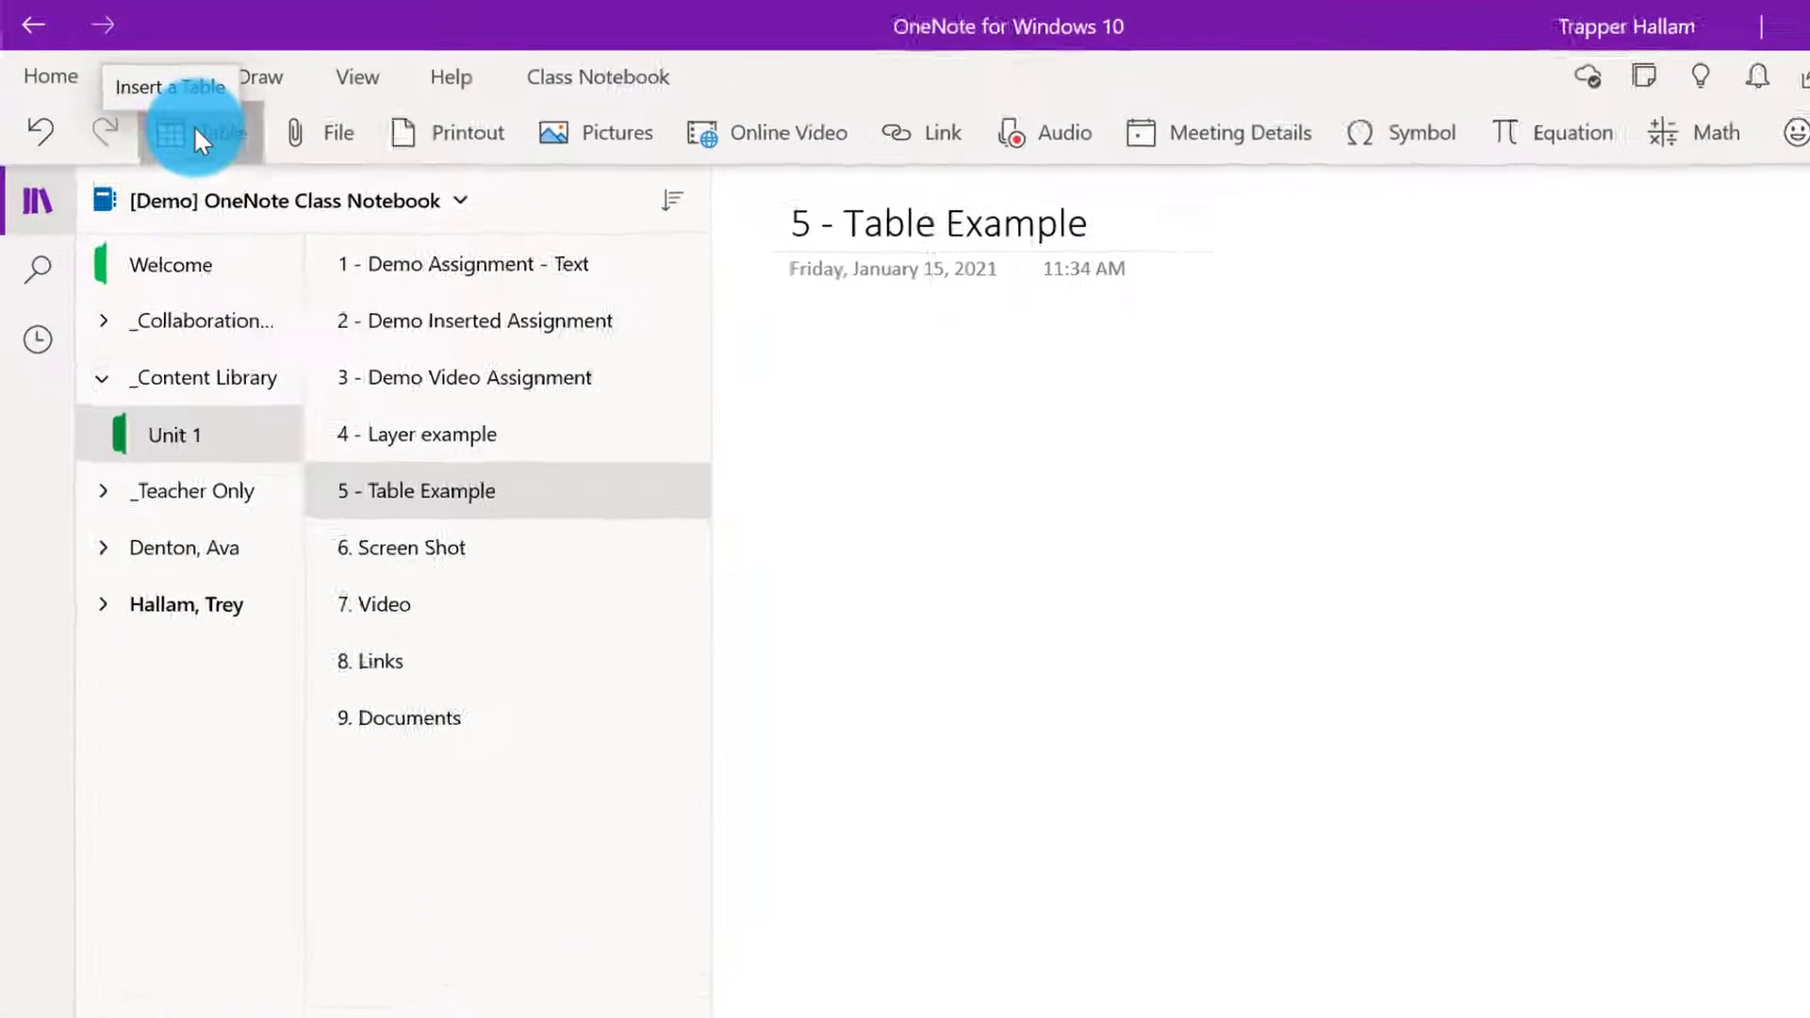
click(174, 115)
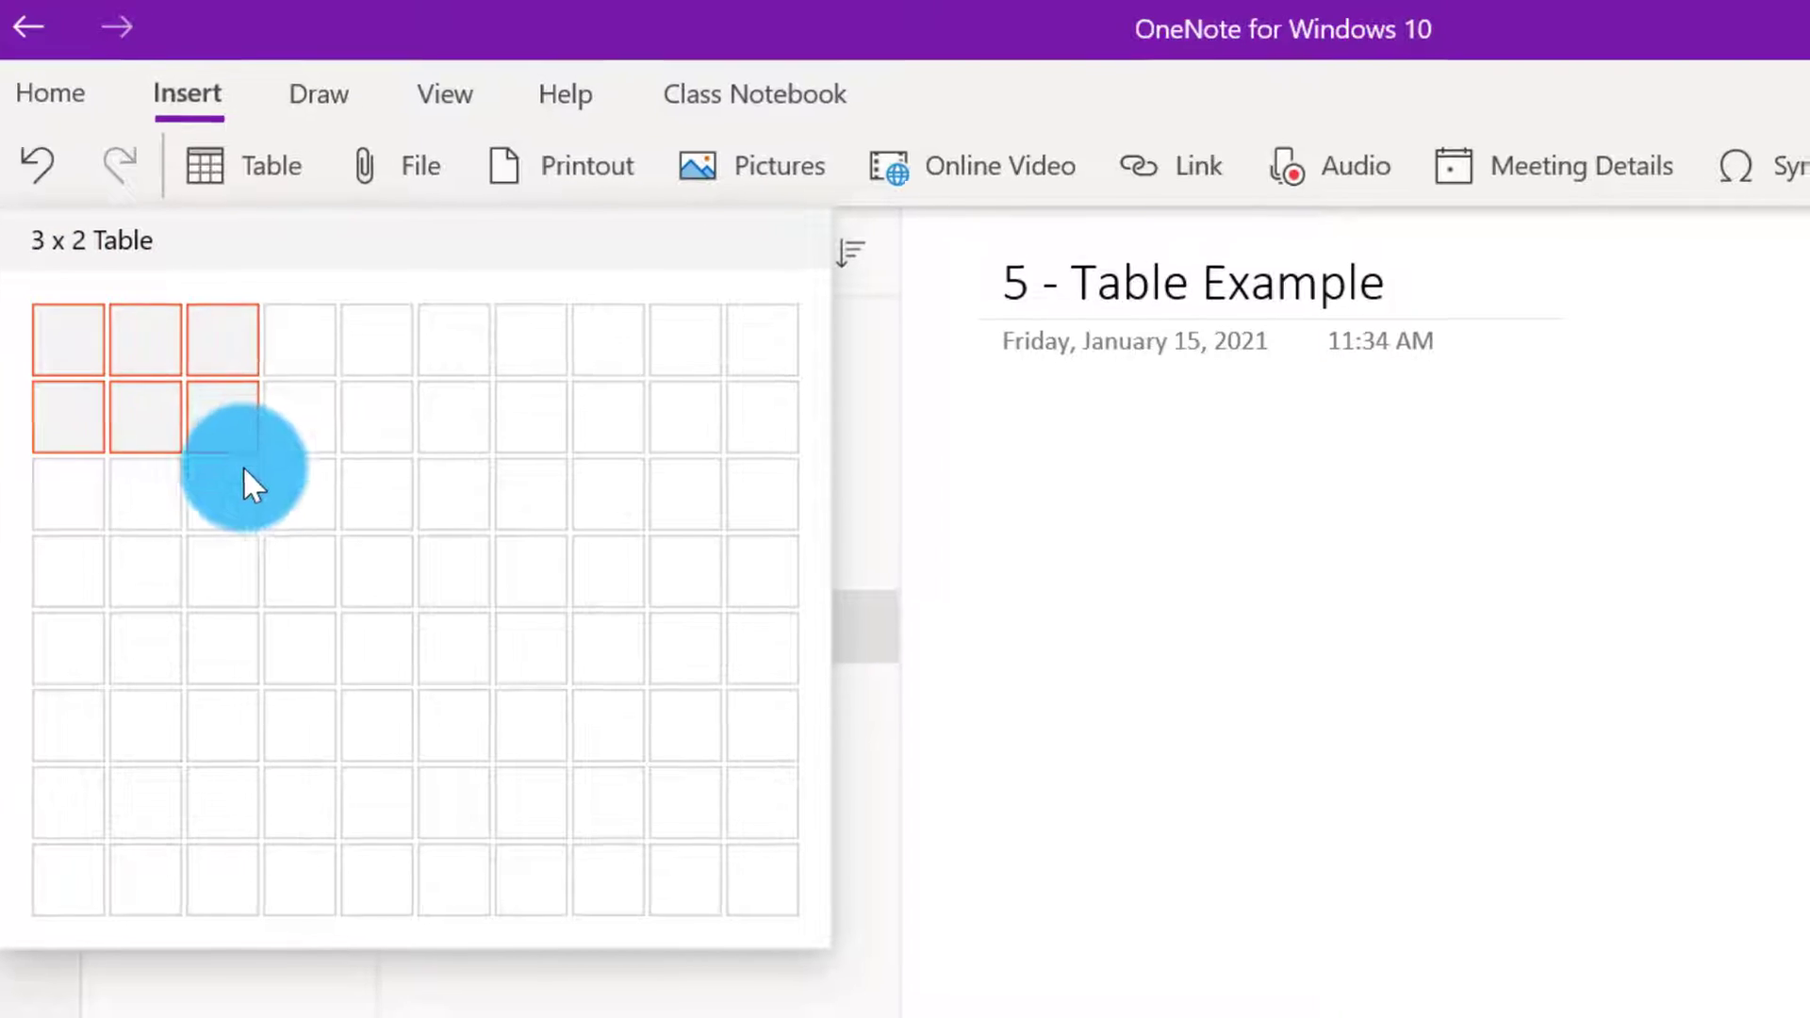
click(244, 465)
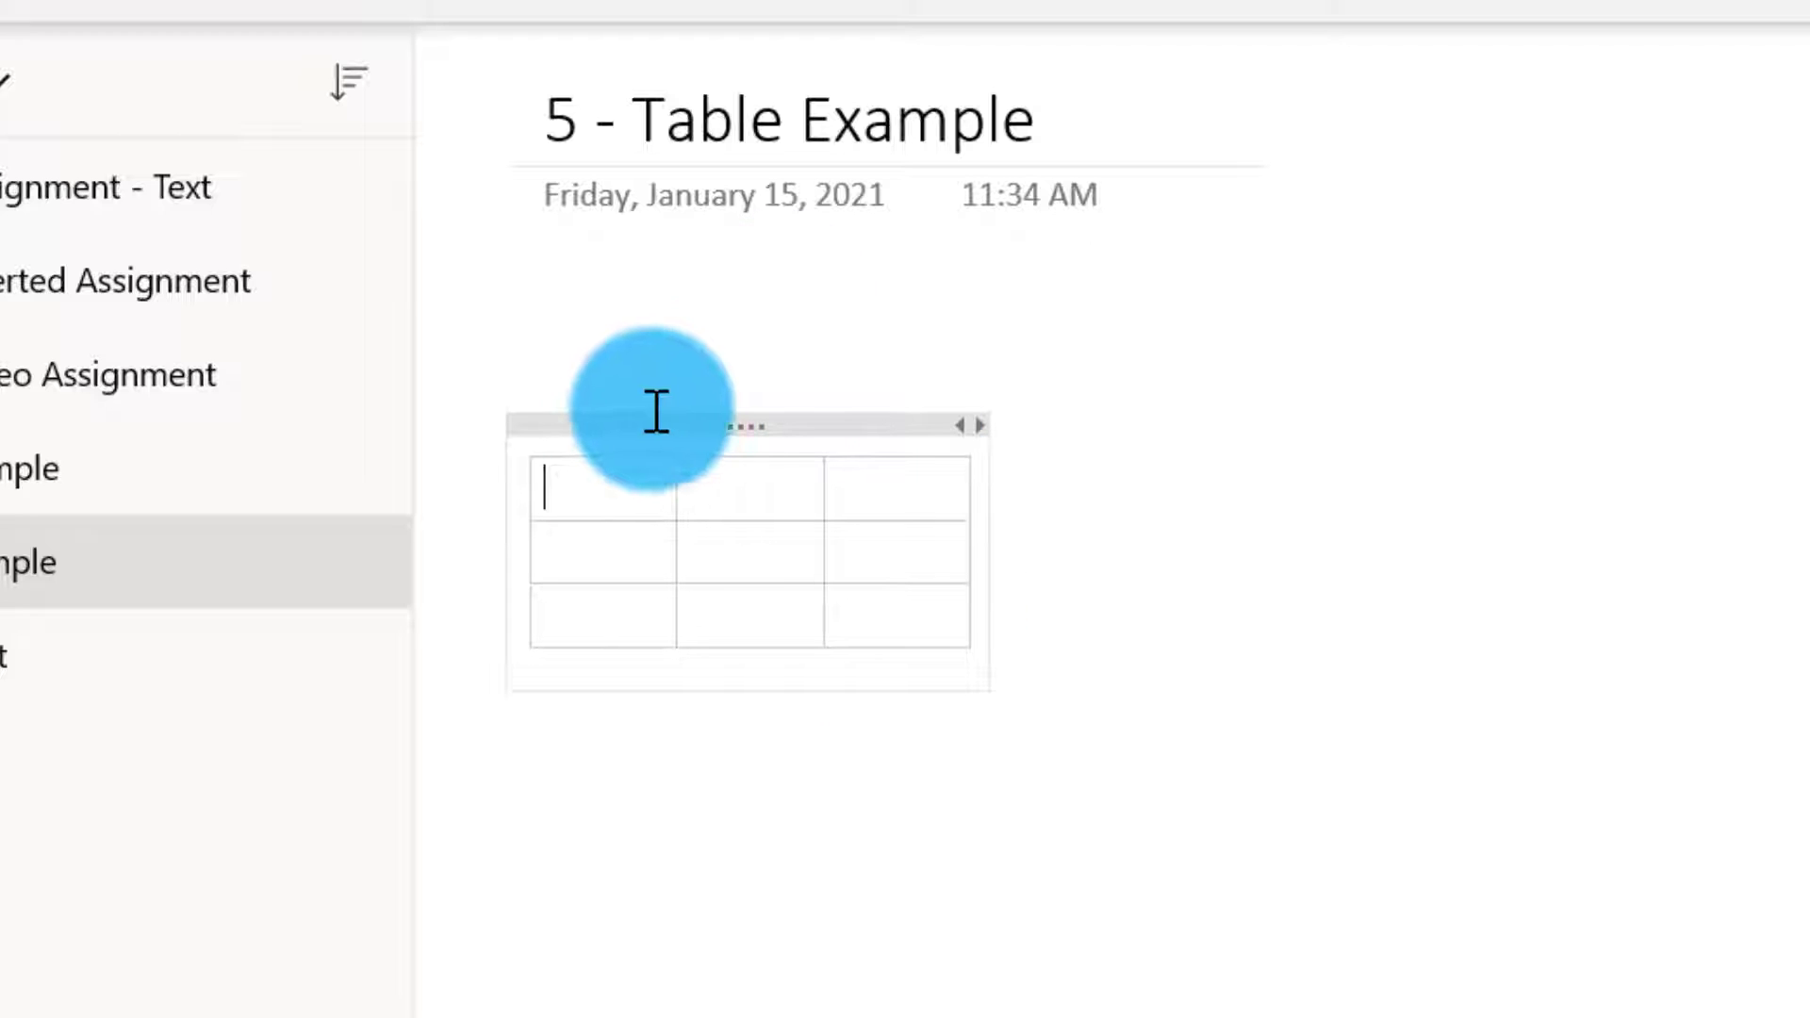
drag(666, 421, 703, 274)
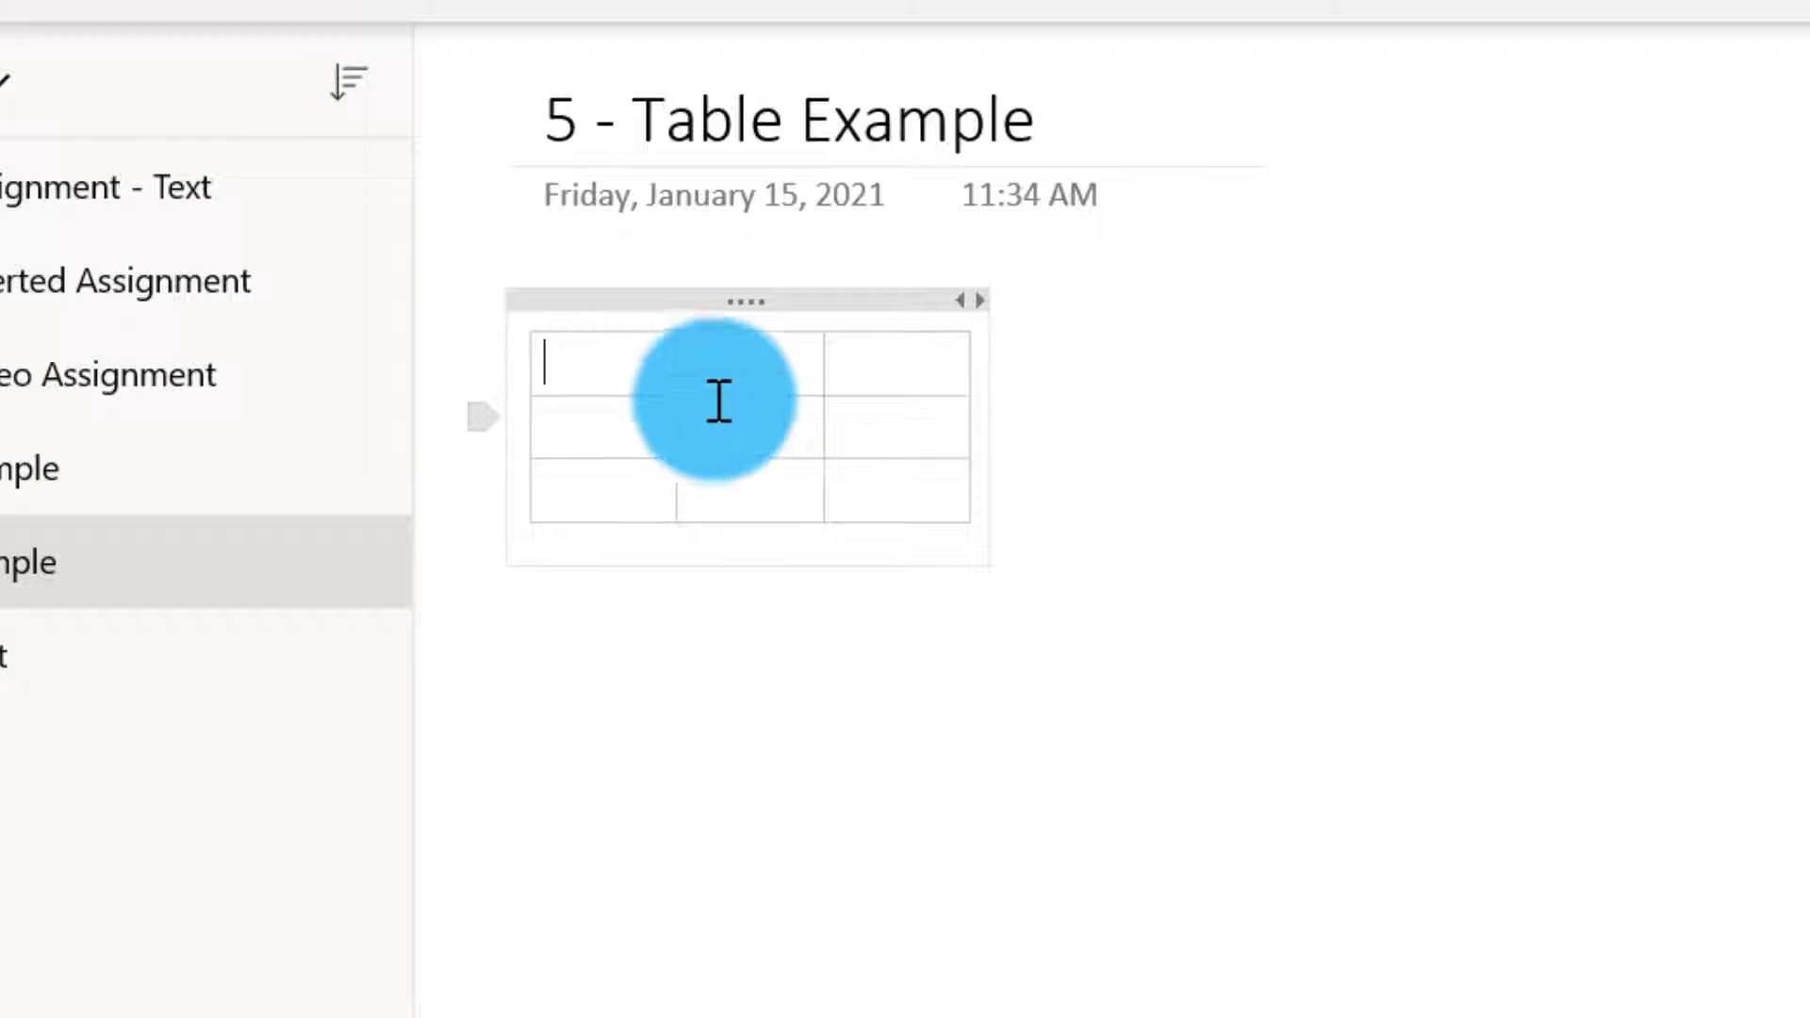
mouse_move(711, 295)
mouse_down()
mouse_move(1369, 554)
mouse_move(1533, 321)
mouse_move(901, 271)
mouse_move(732, 294)
mouse_up()
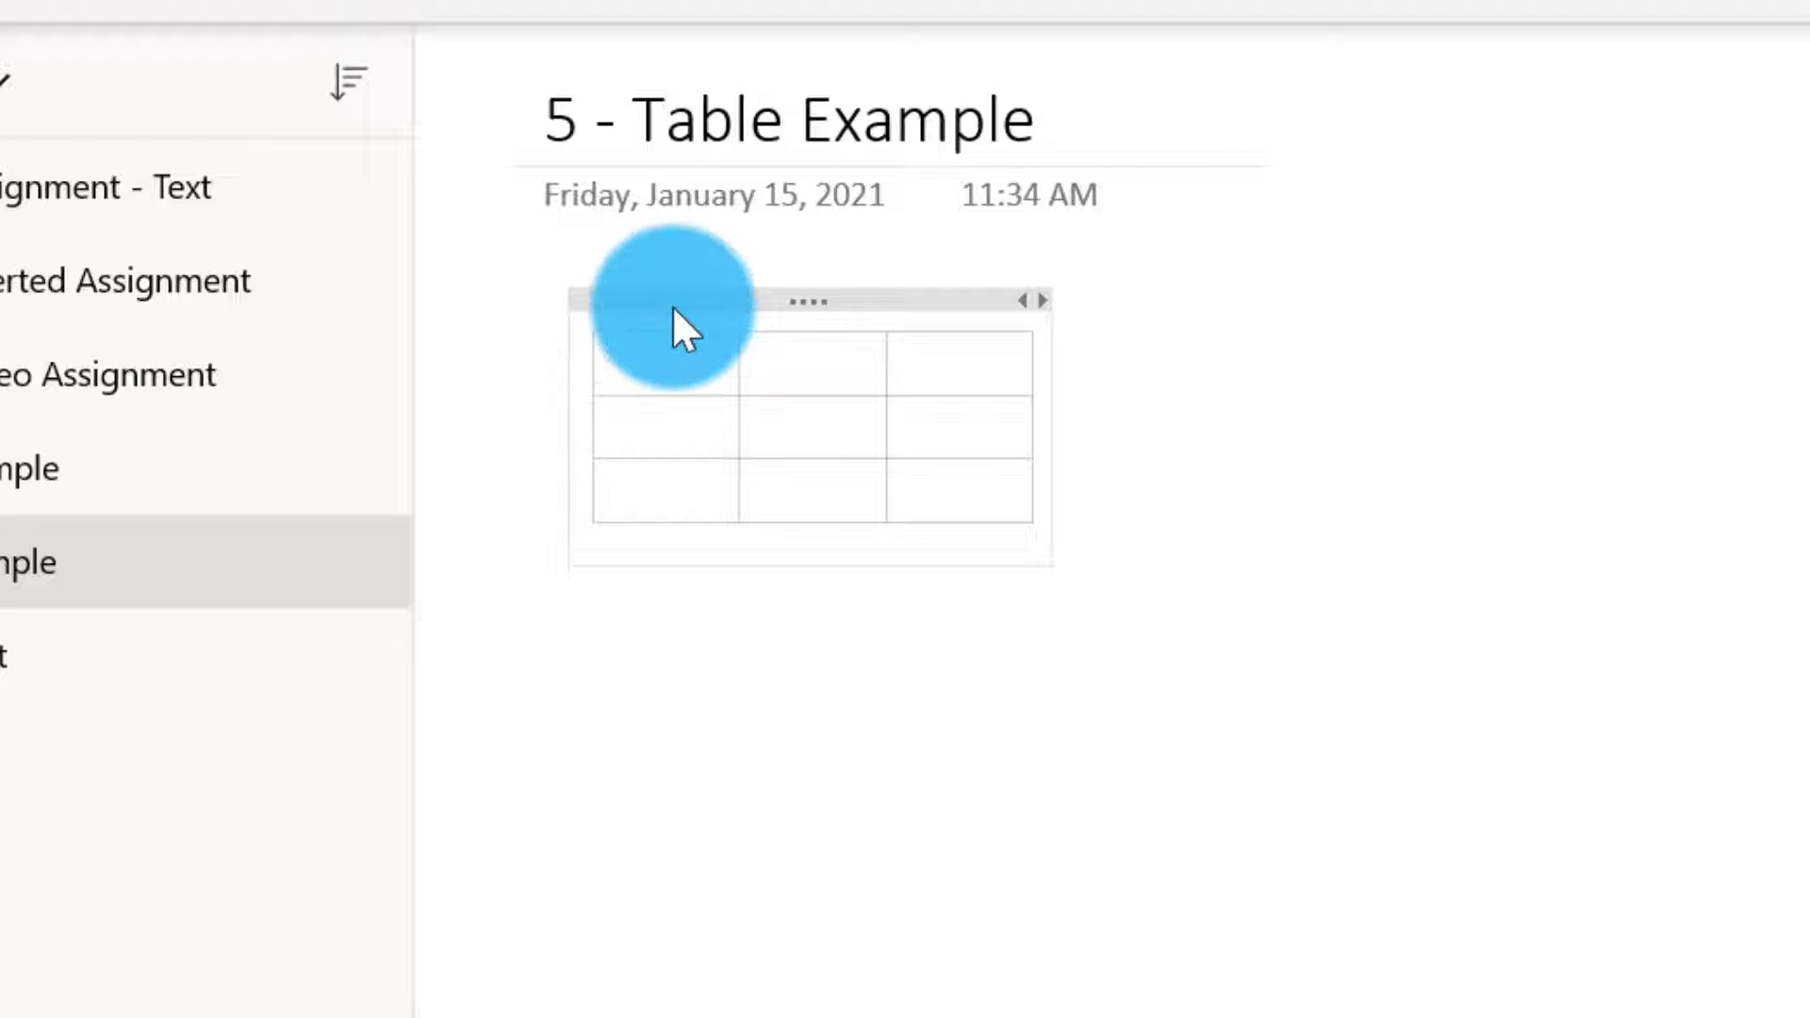
- Fill the table's first row with the headings Question, Response and Add notes
text(Questions)
key(BackSpace)
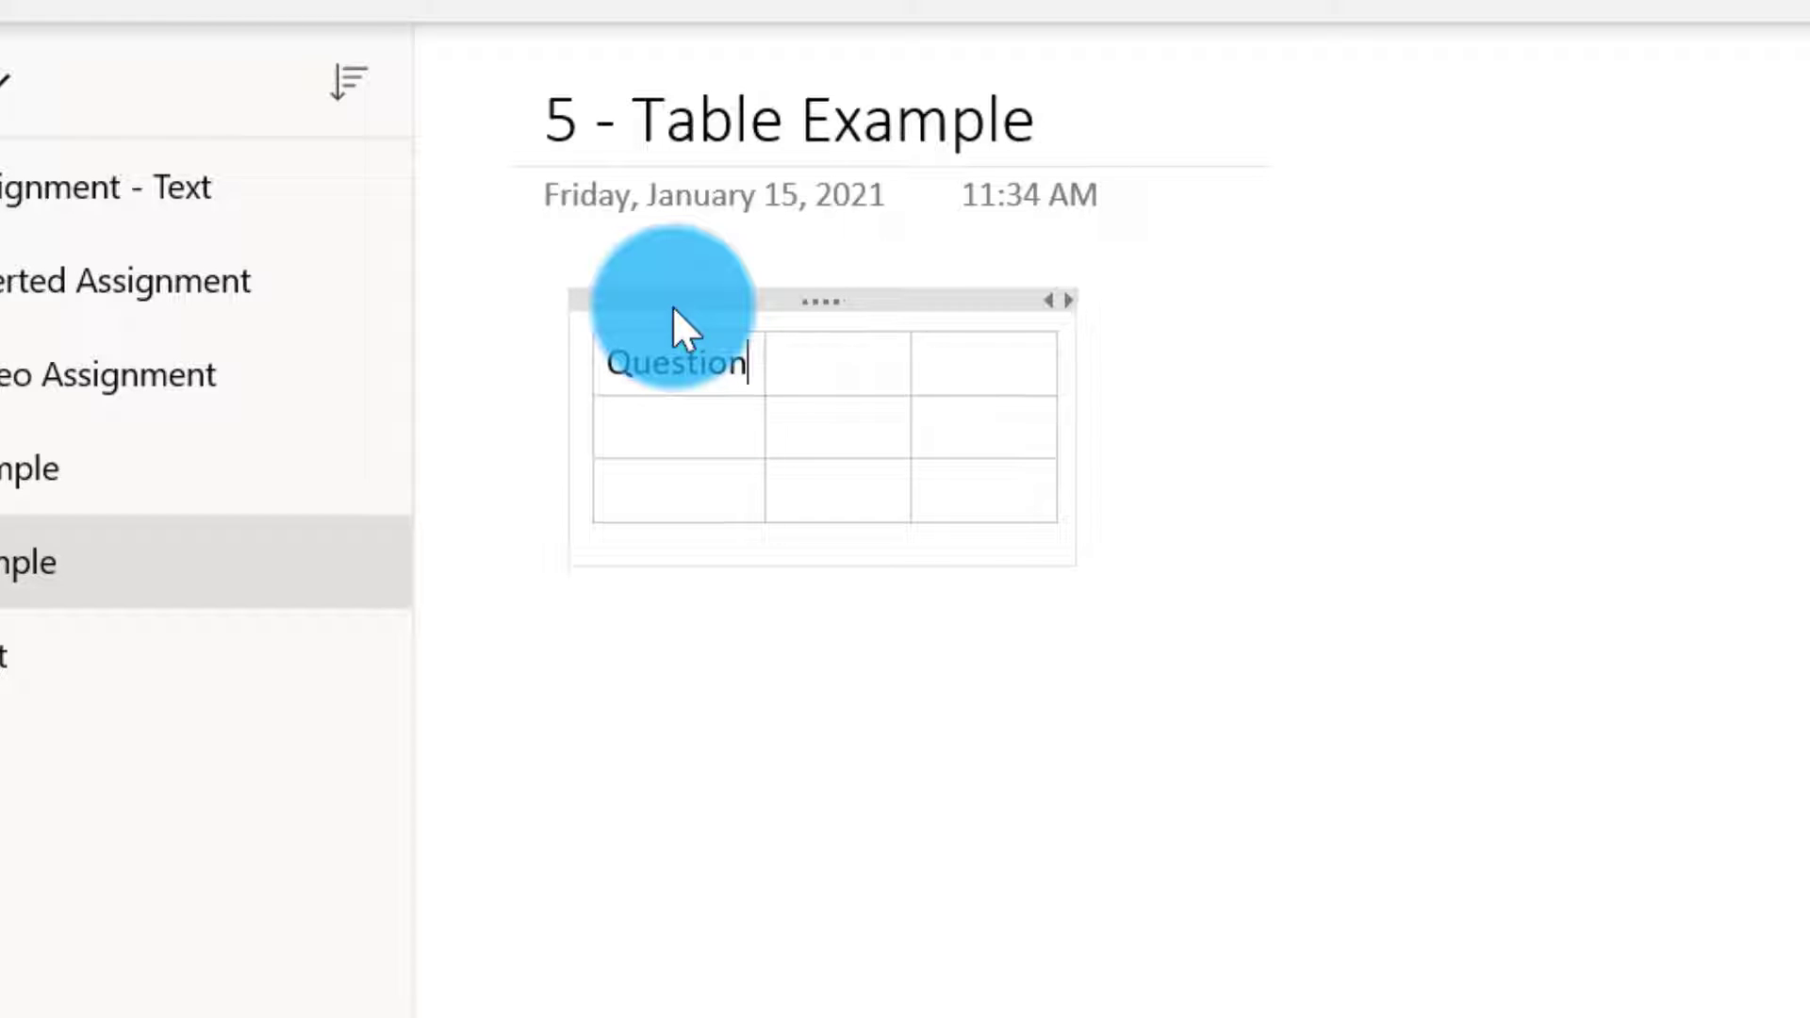
click(864, 369)
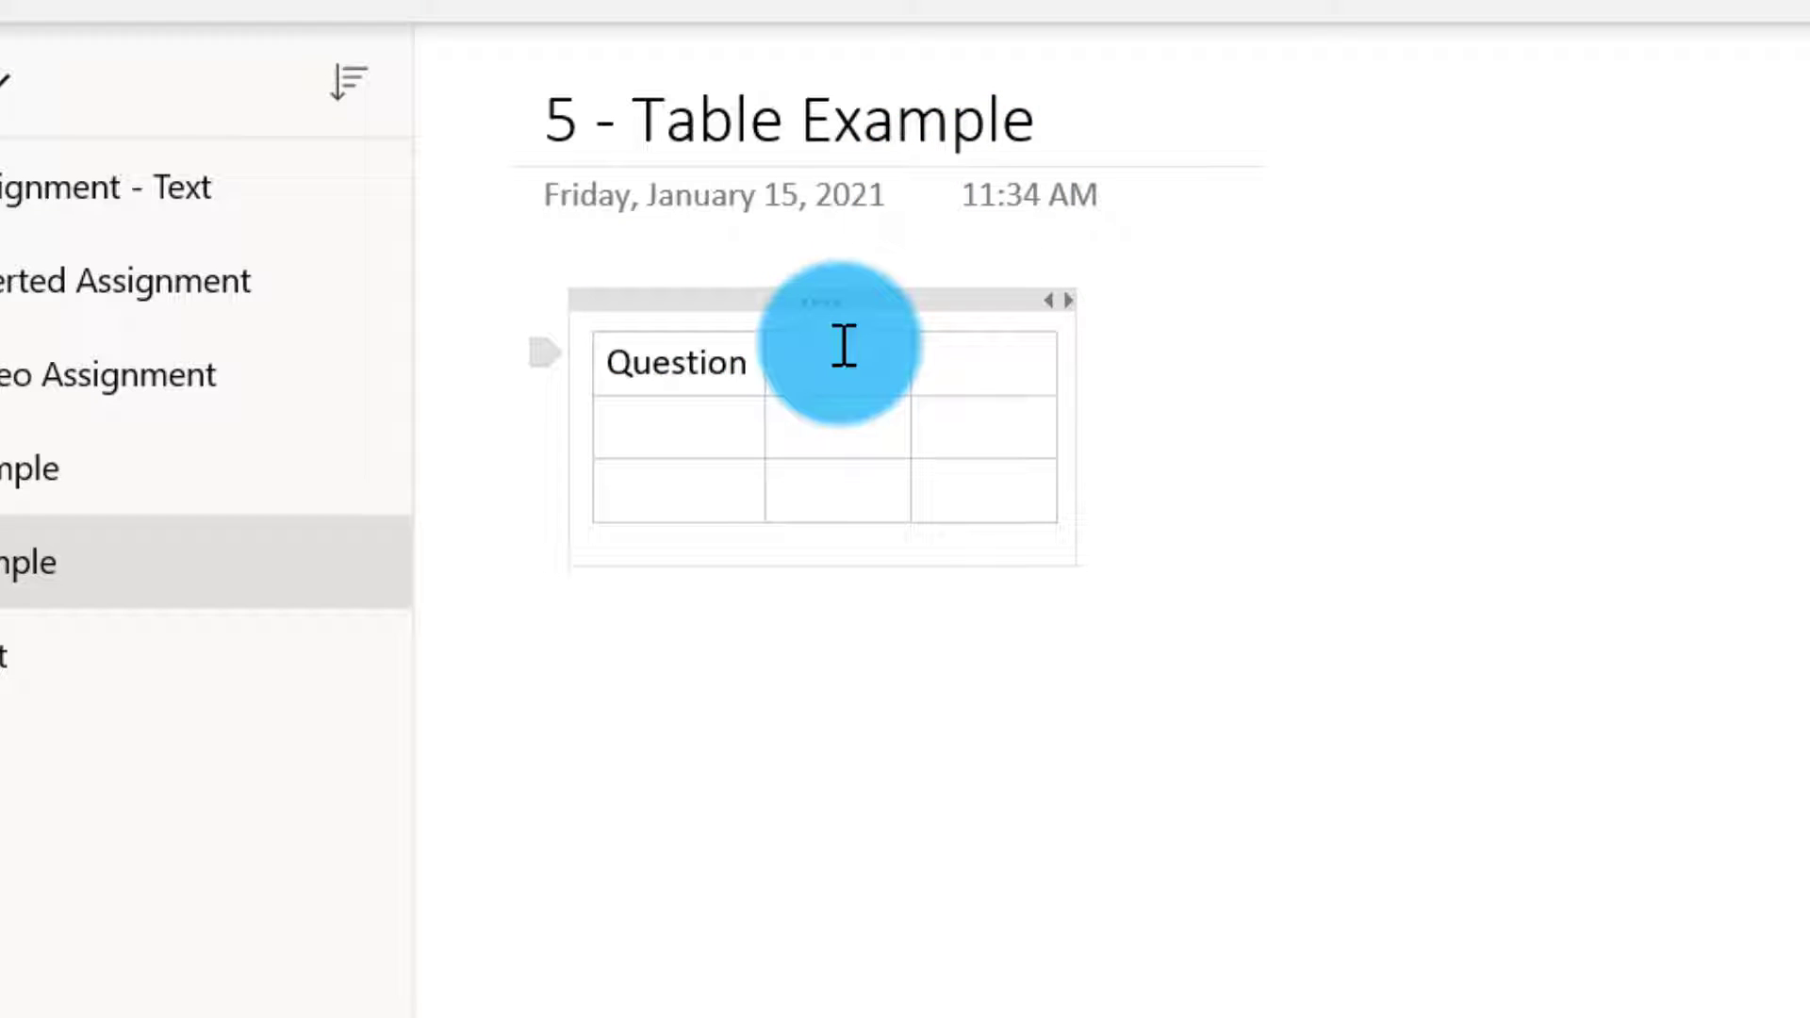
text(Response)
click(1047, 349)
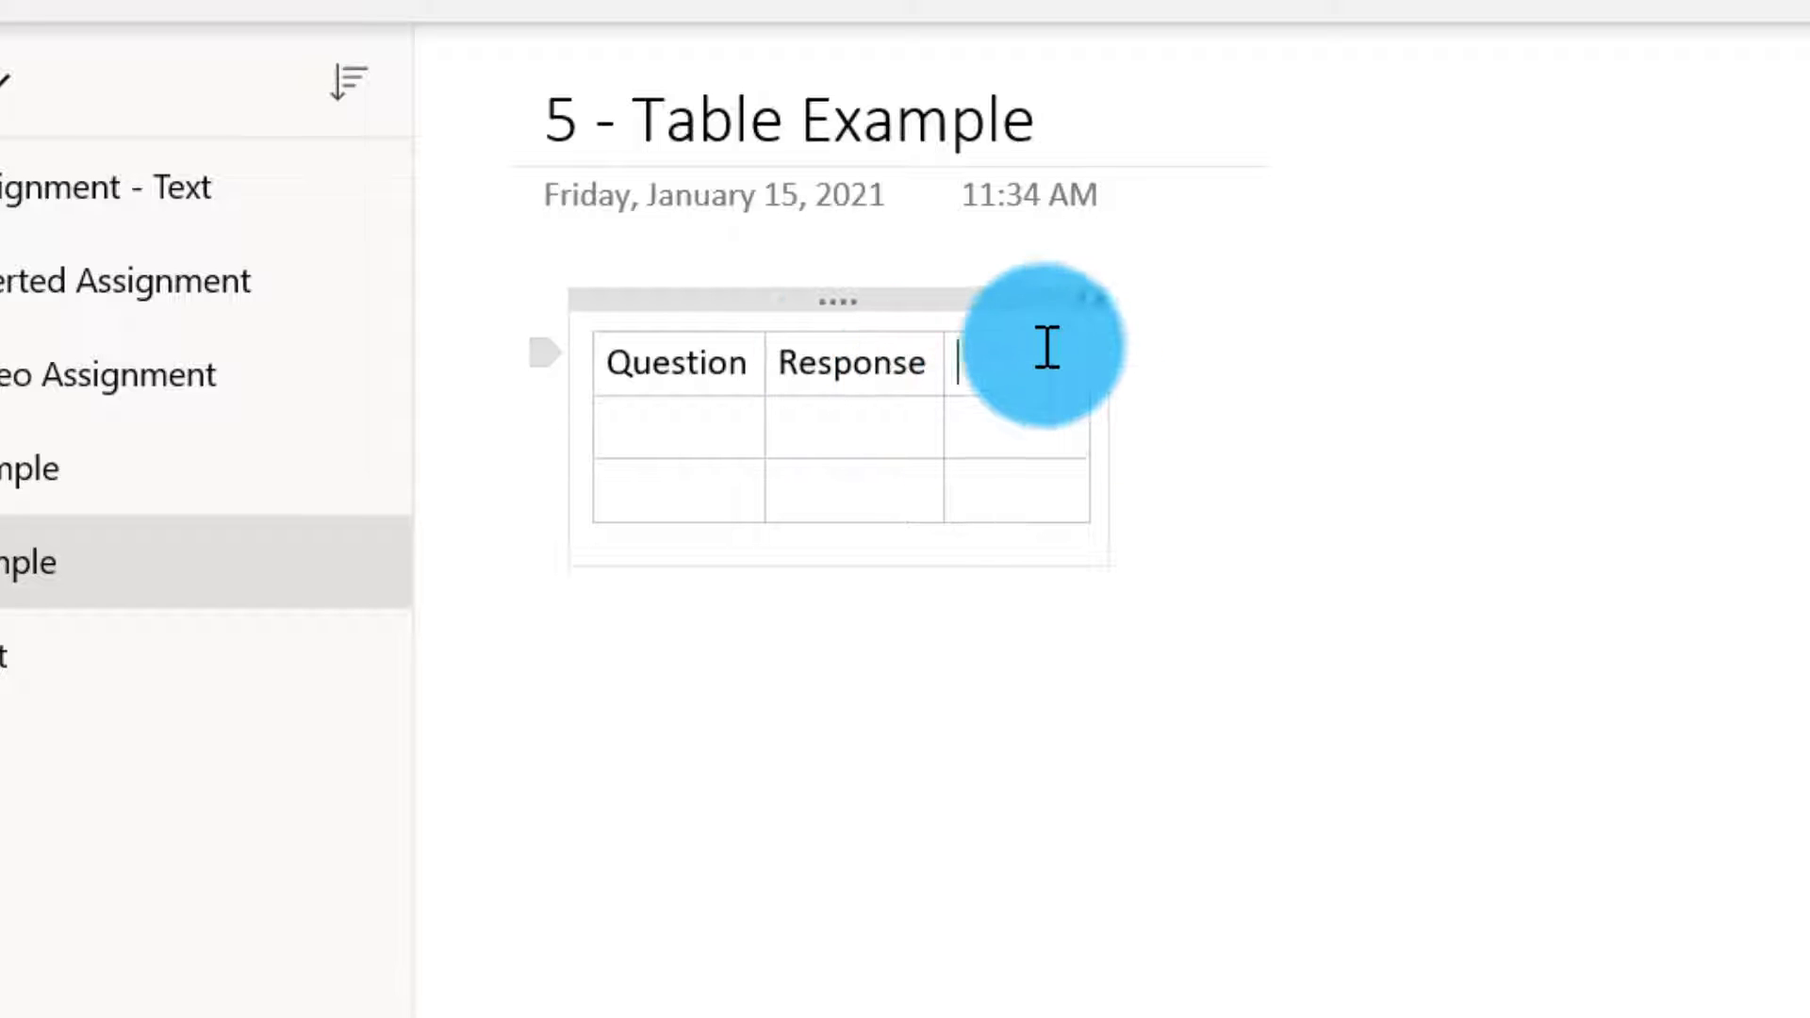
text(Add)
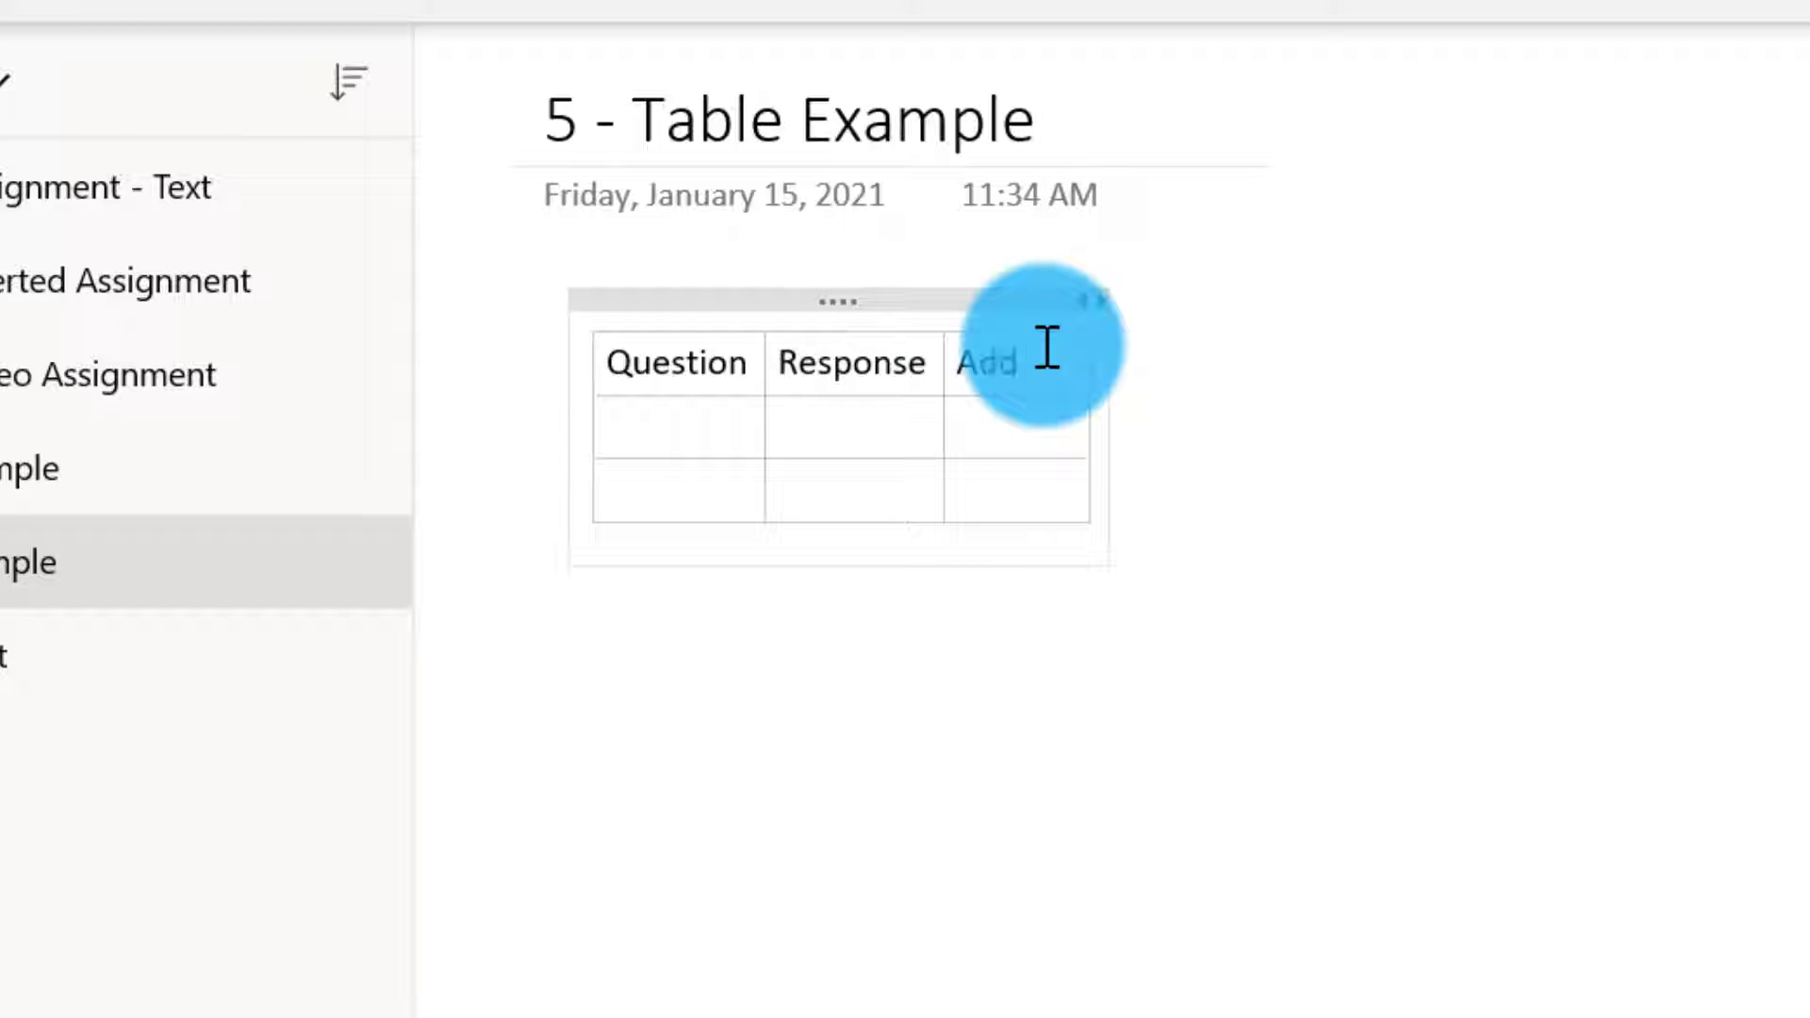
text( notes)
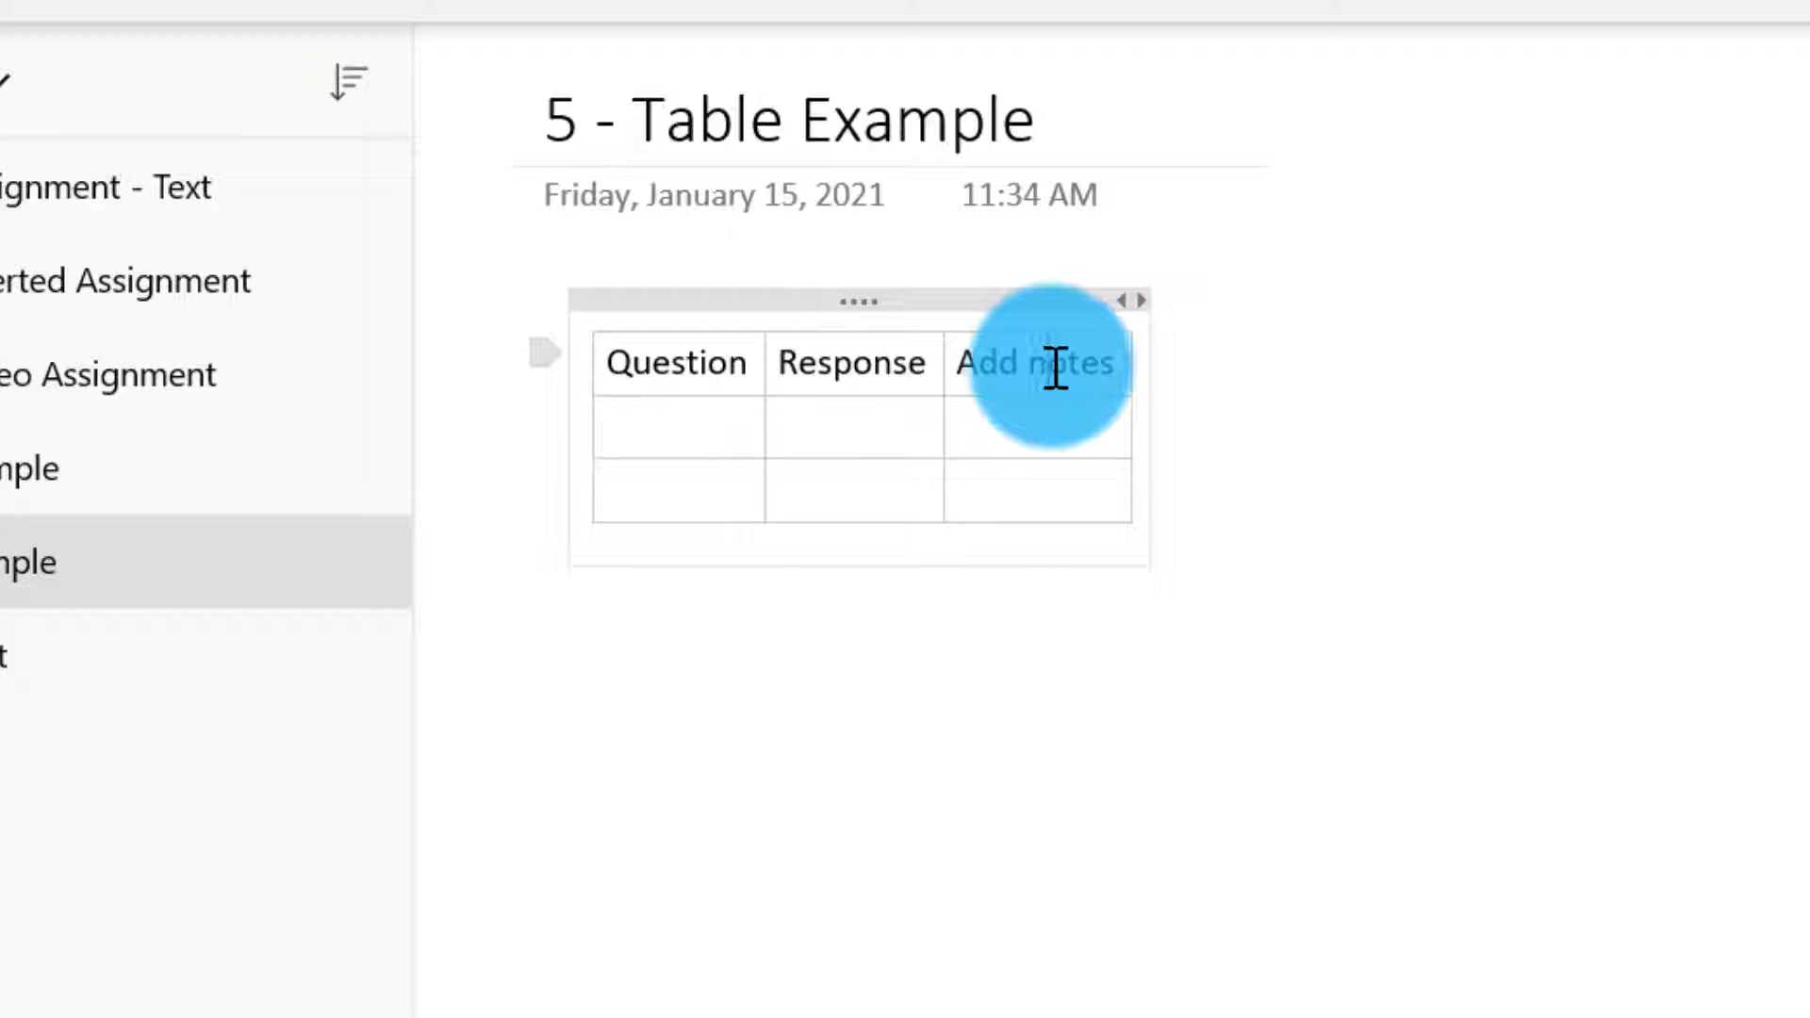
- Delete the table's third column, headed Add notes
drag(1038, 355, 1002, 477)
key(Delete)
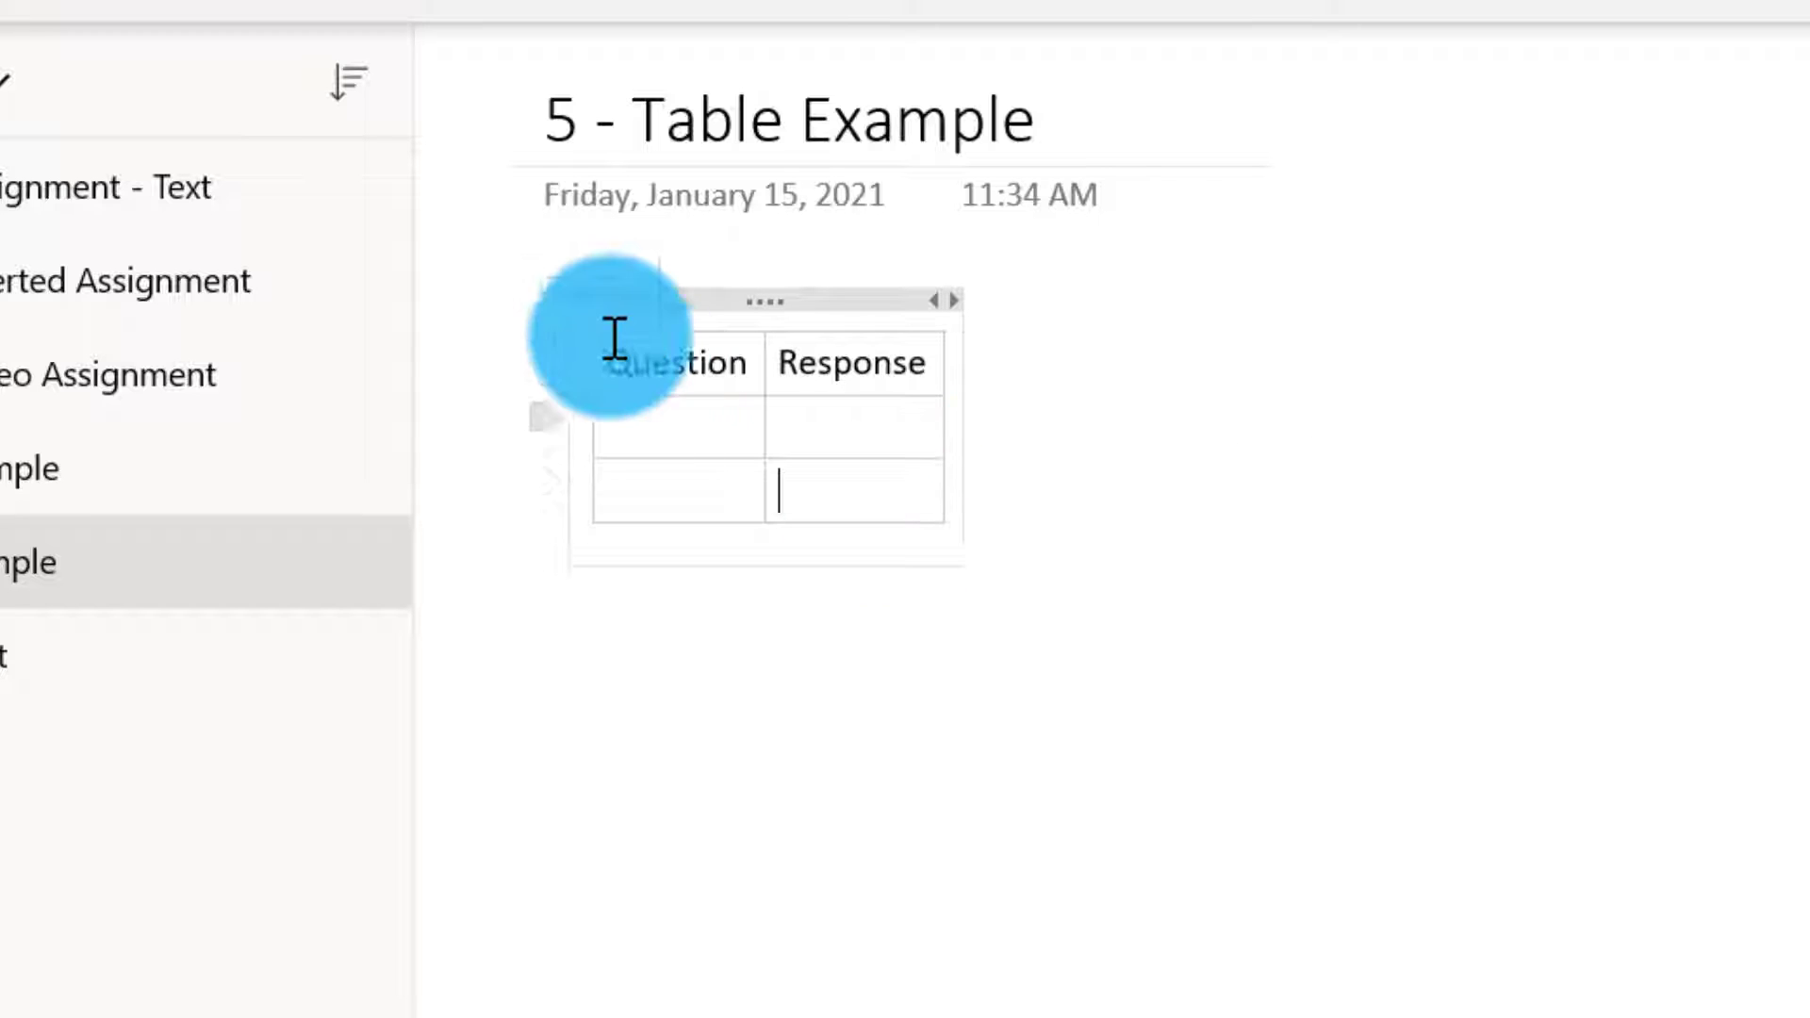
click(743, 283)
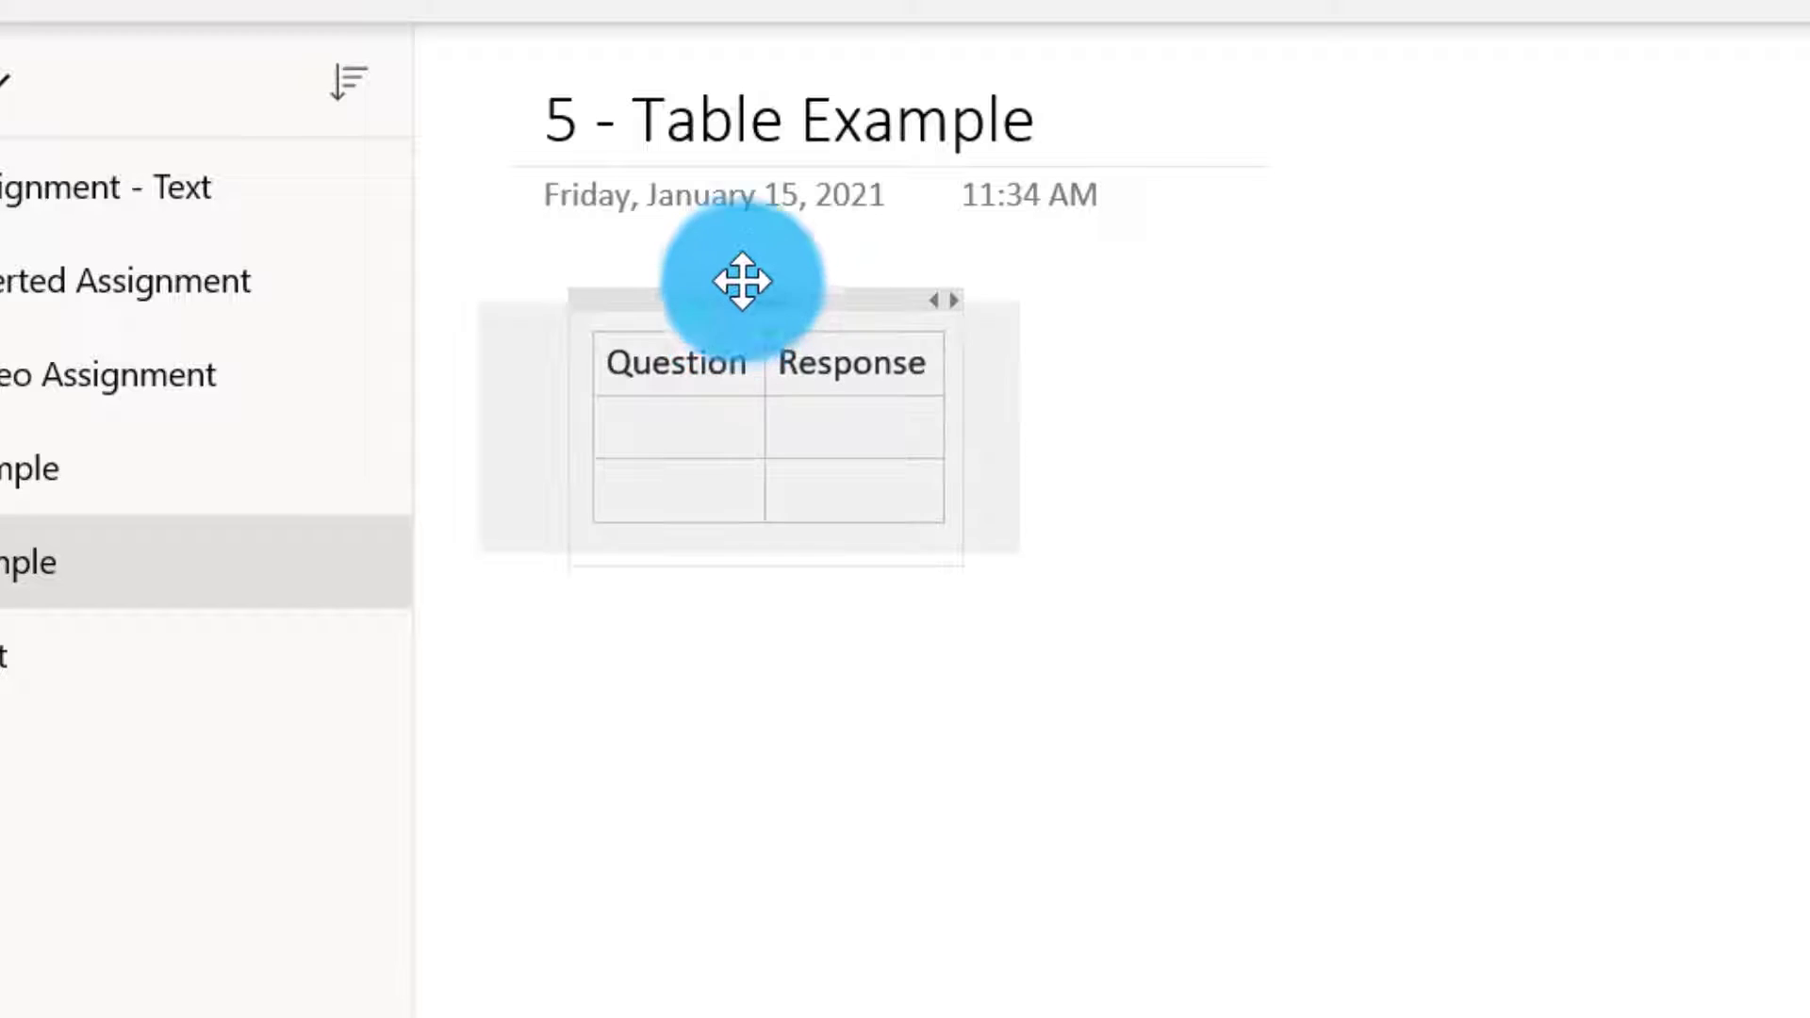
mouse_move(743, 281)
mouse_down()
mouse_move(751, 263)
mouse_move(755, 291)
mouse_up()
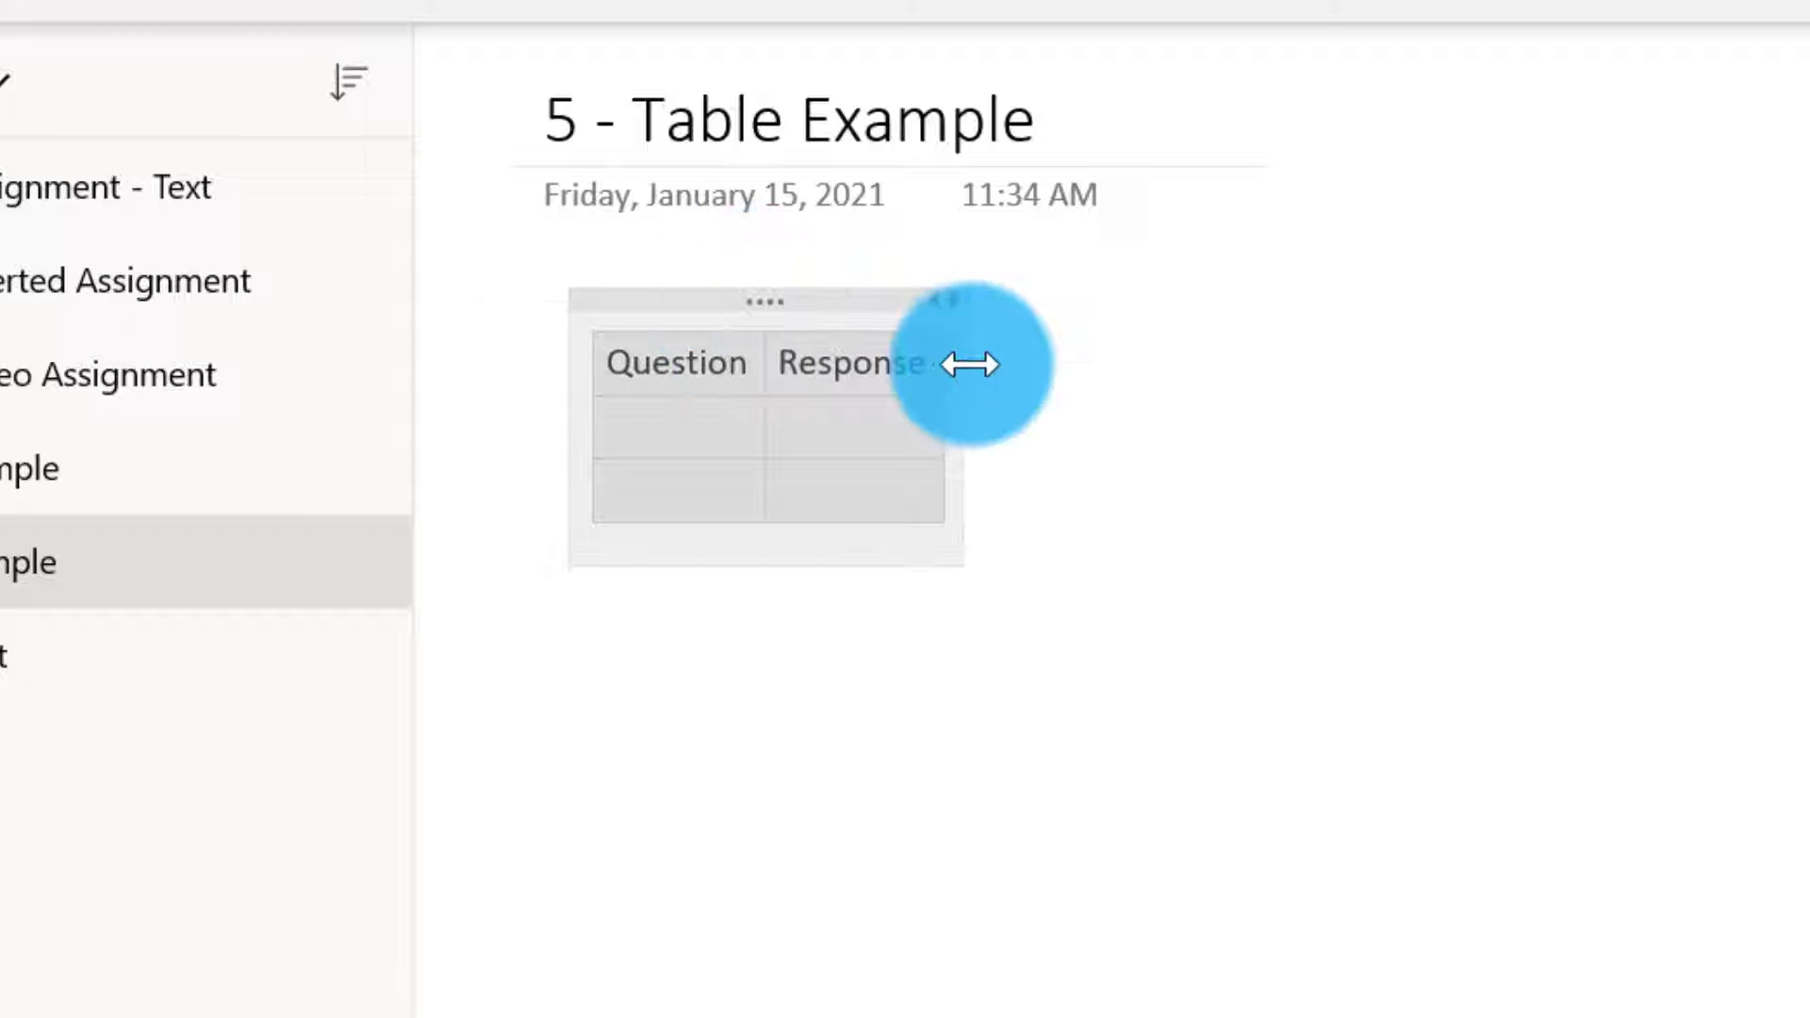
click(827, 452)
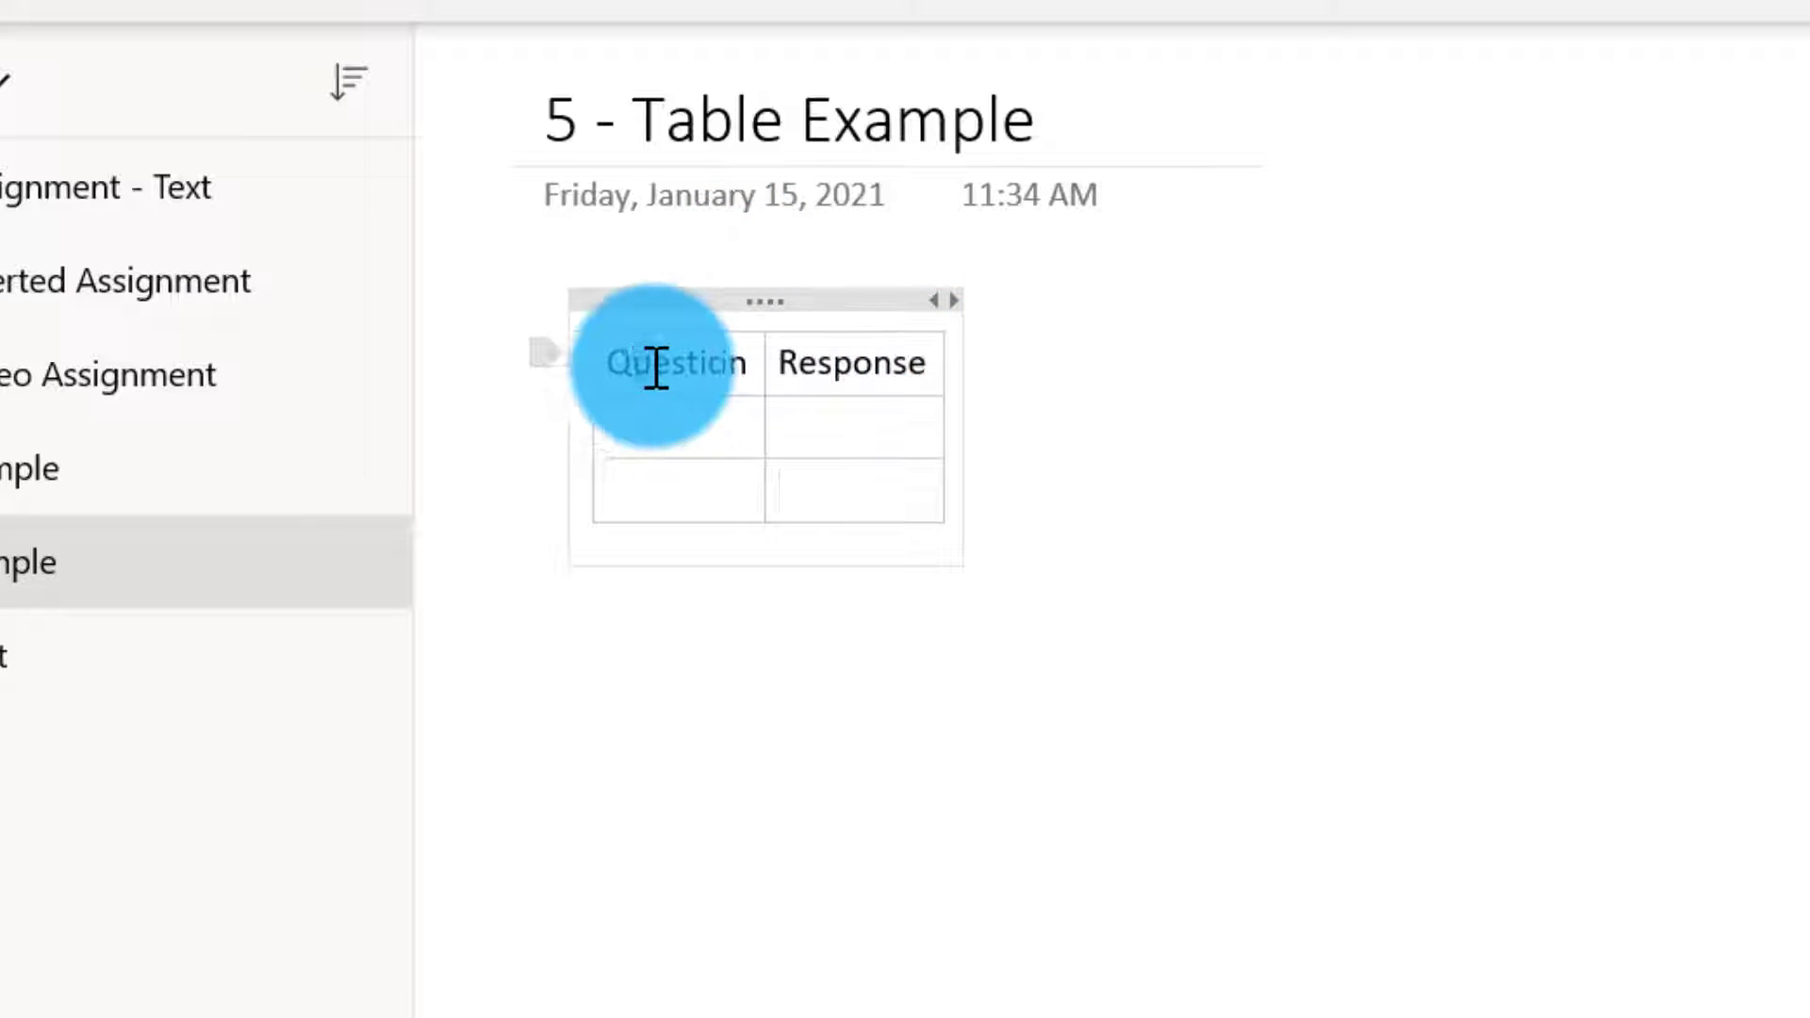
- Shade the header row with the Question and Response cells in the standard color Light Blue
drag(656, 368, 856, 384)
right_click(834, 356)
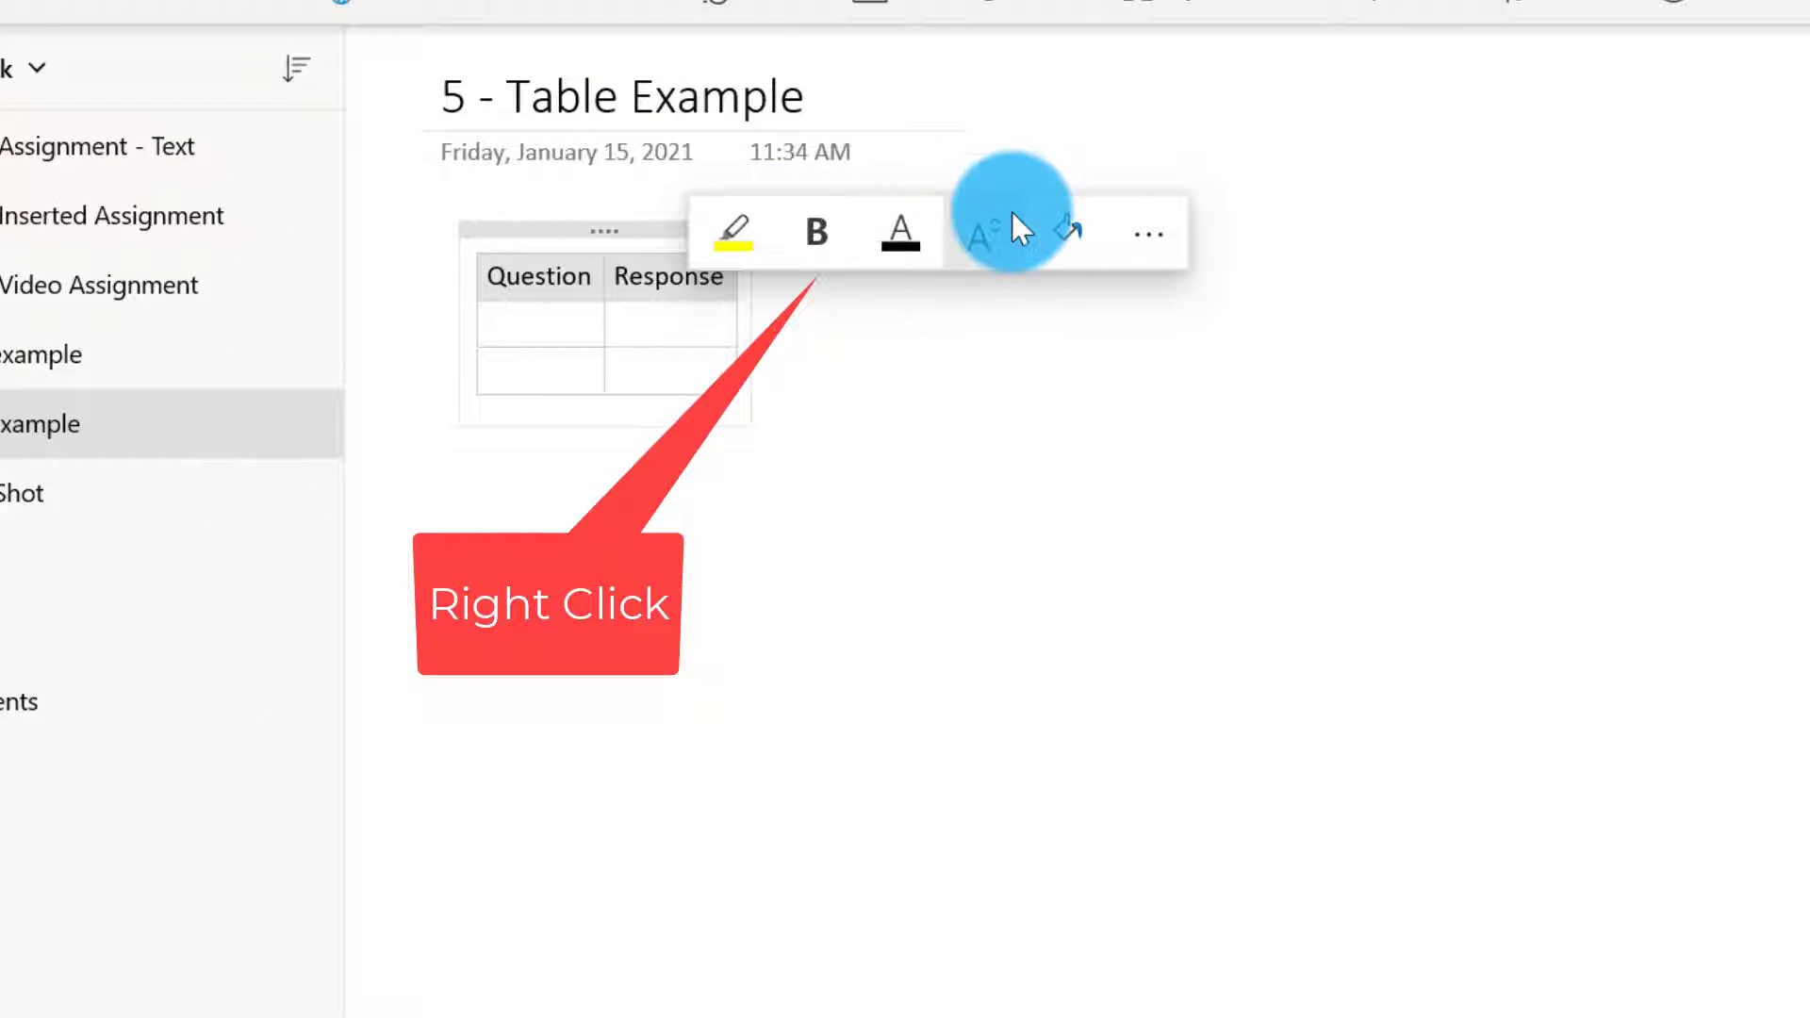
click(1096, 229)
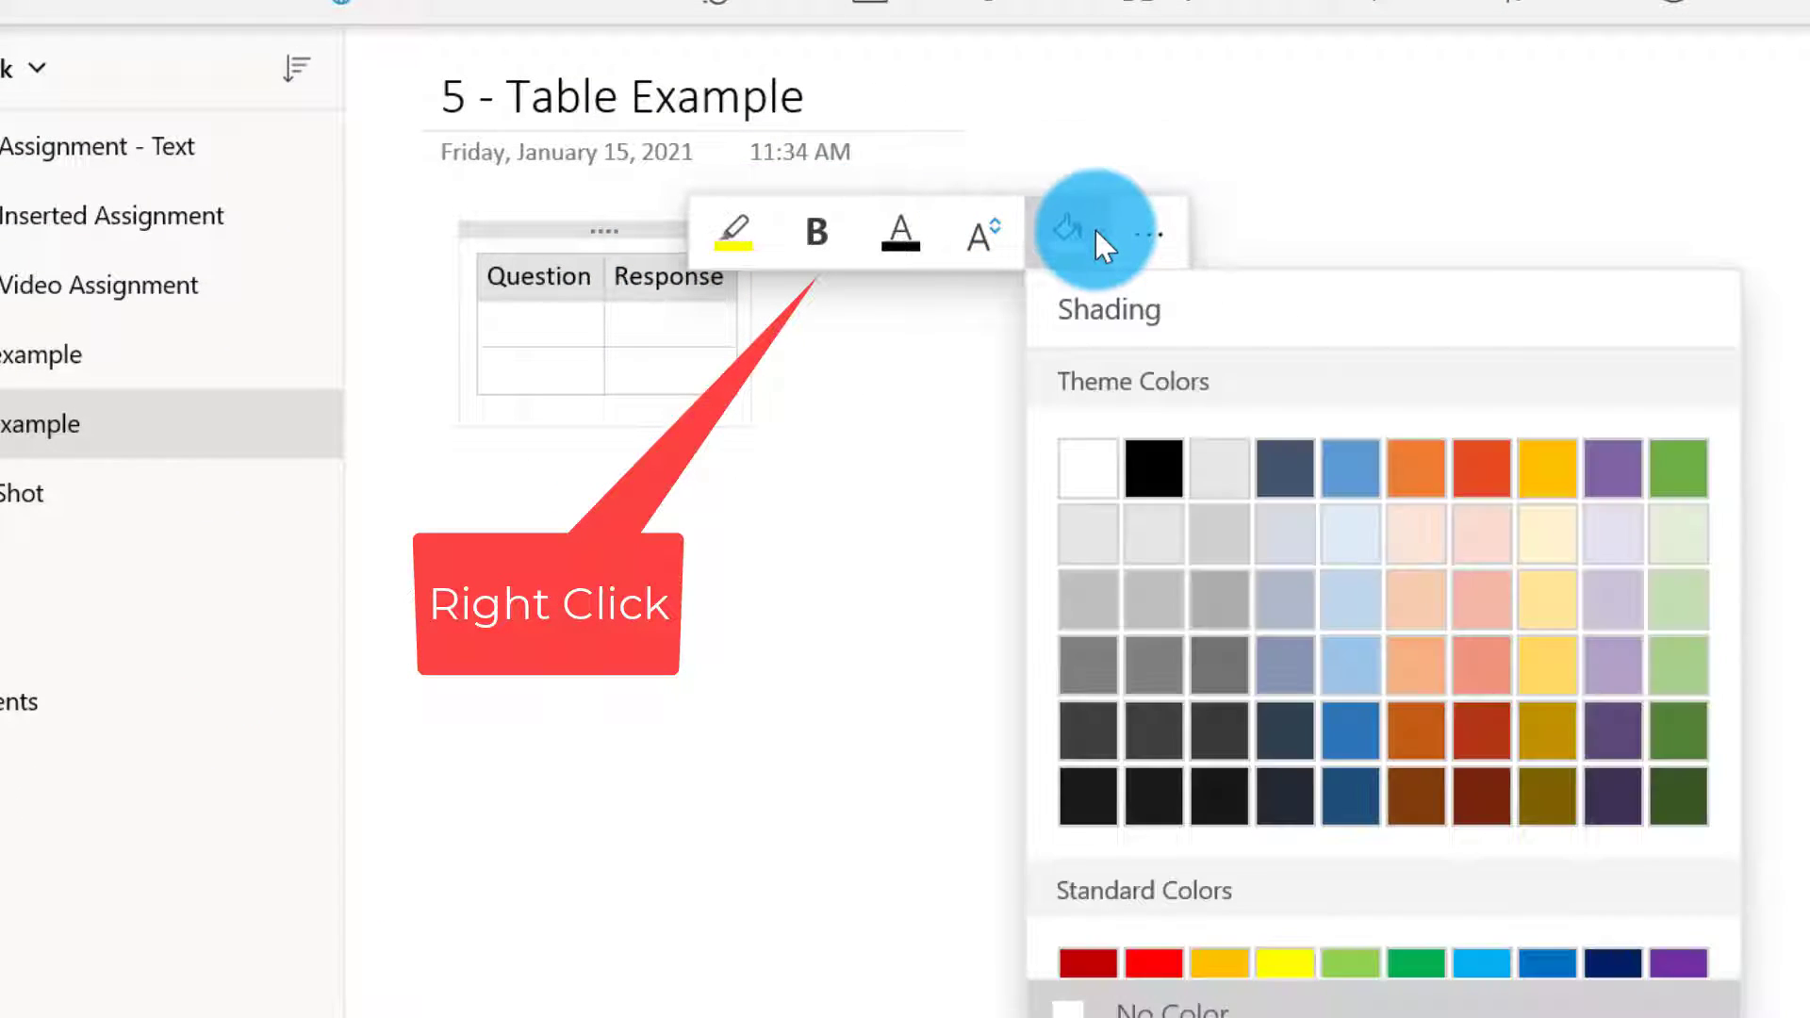
click(1498, 961)
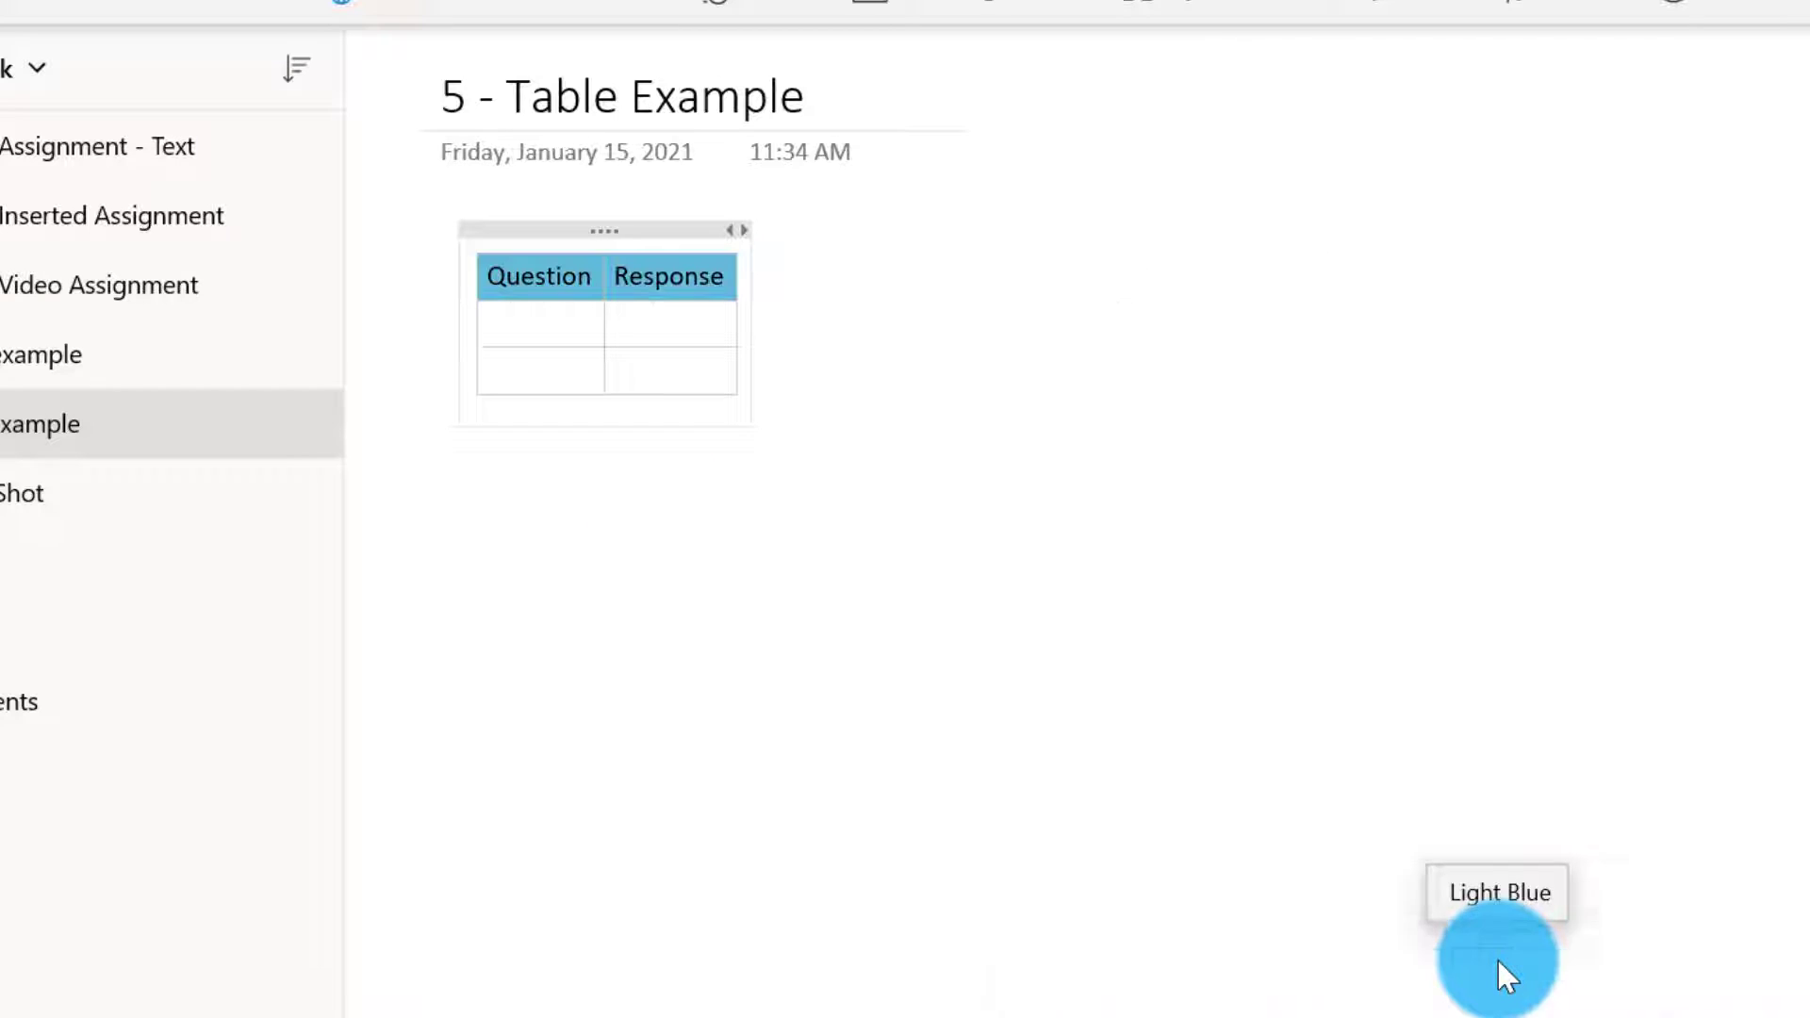
click(837, 340)
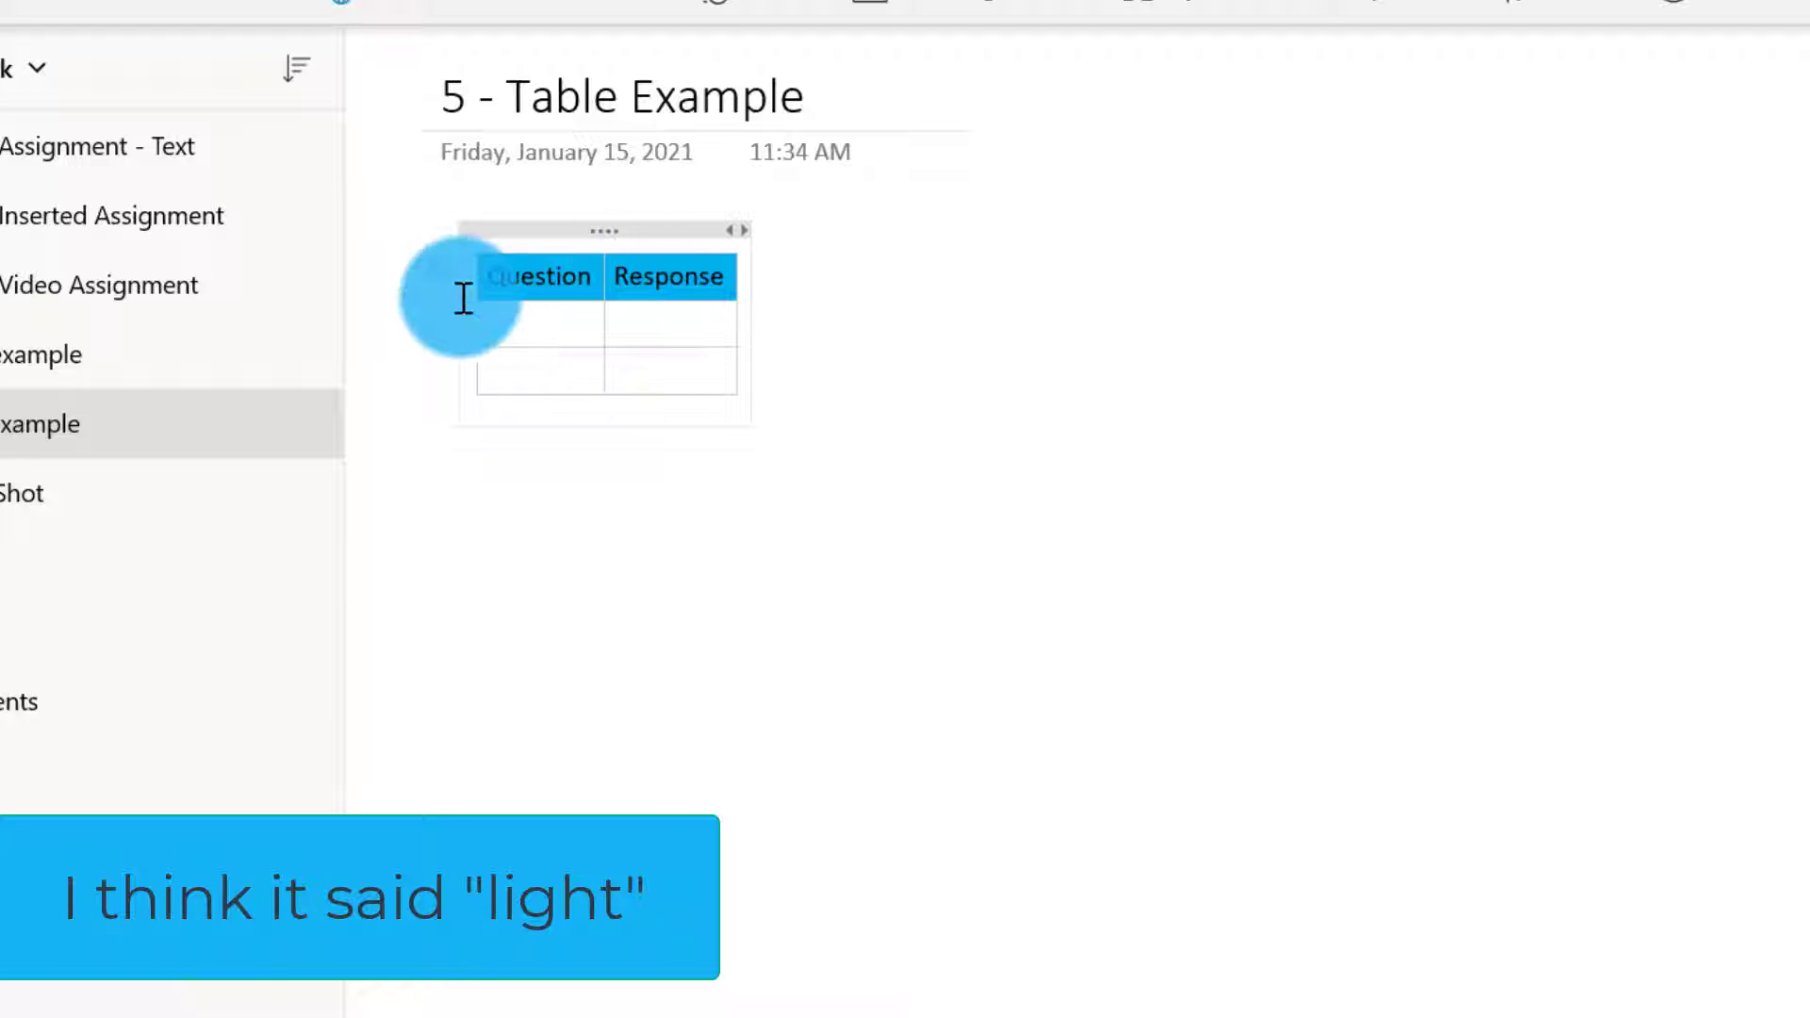
- Number the two cells beneath the Question heading 1 and 2
click(560, 327)
text(1)
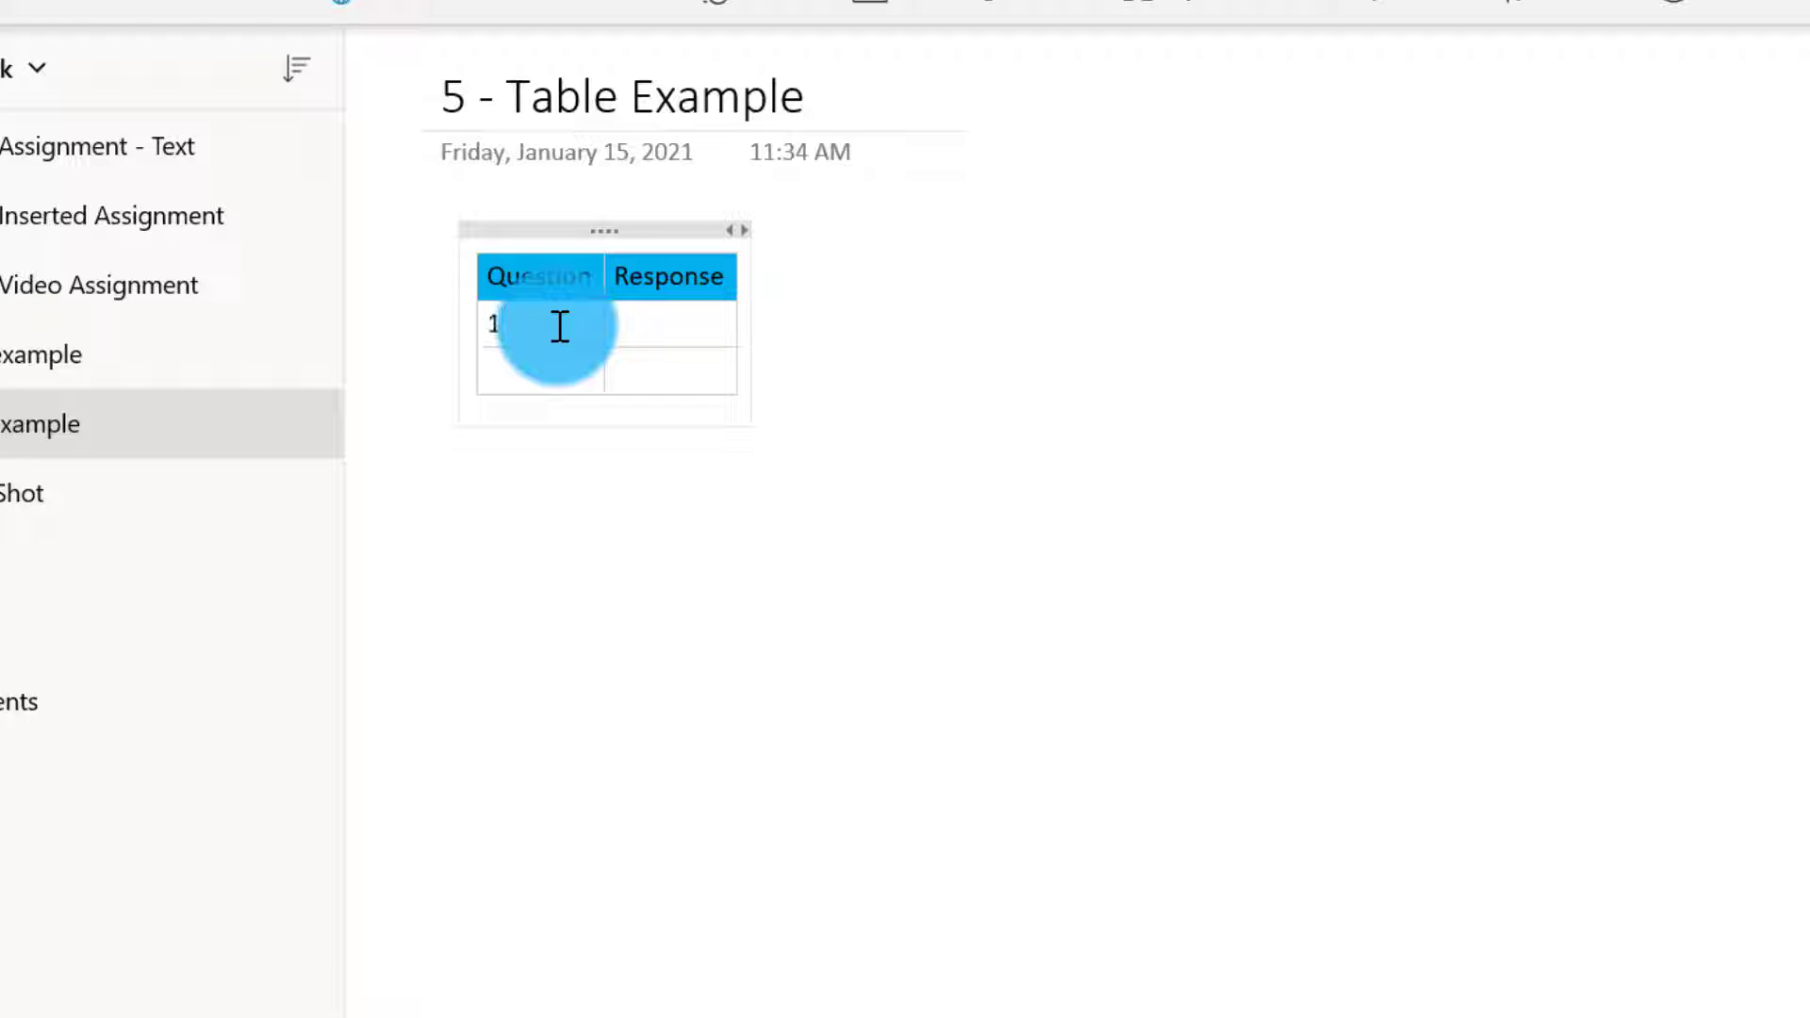
key(Down)
text(2)
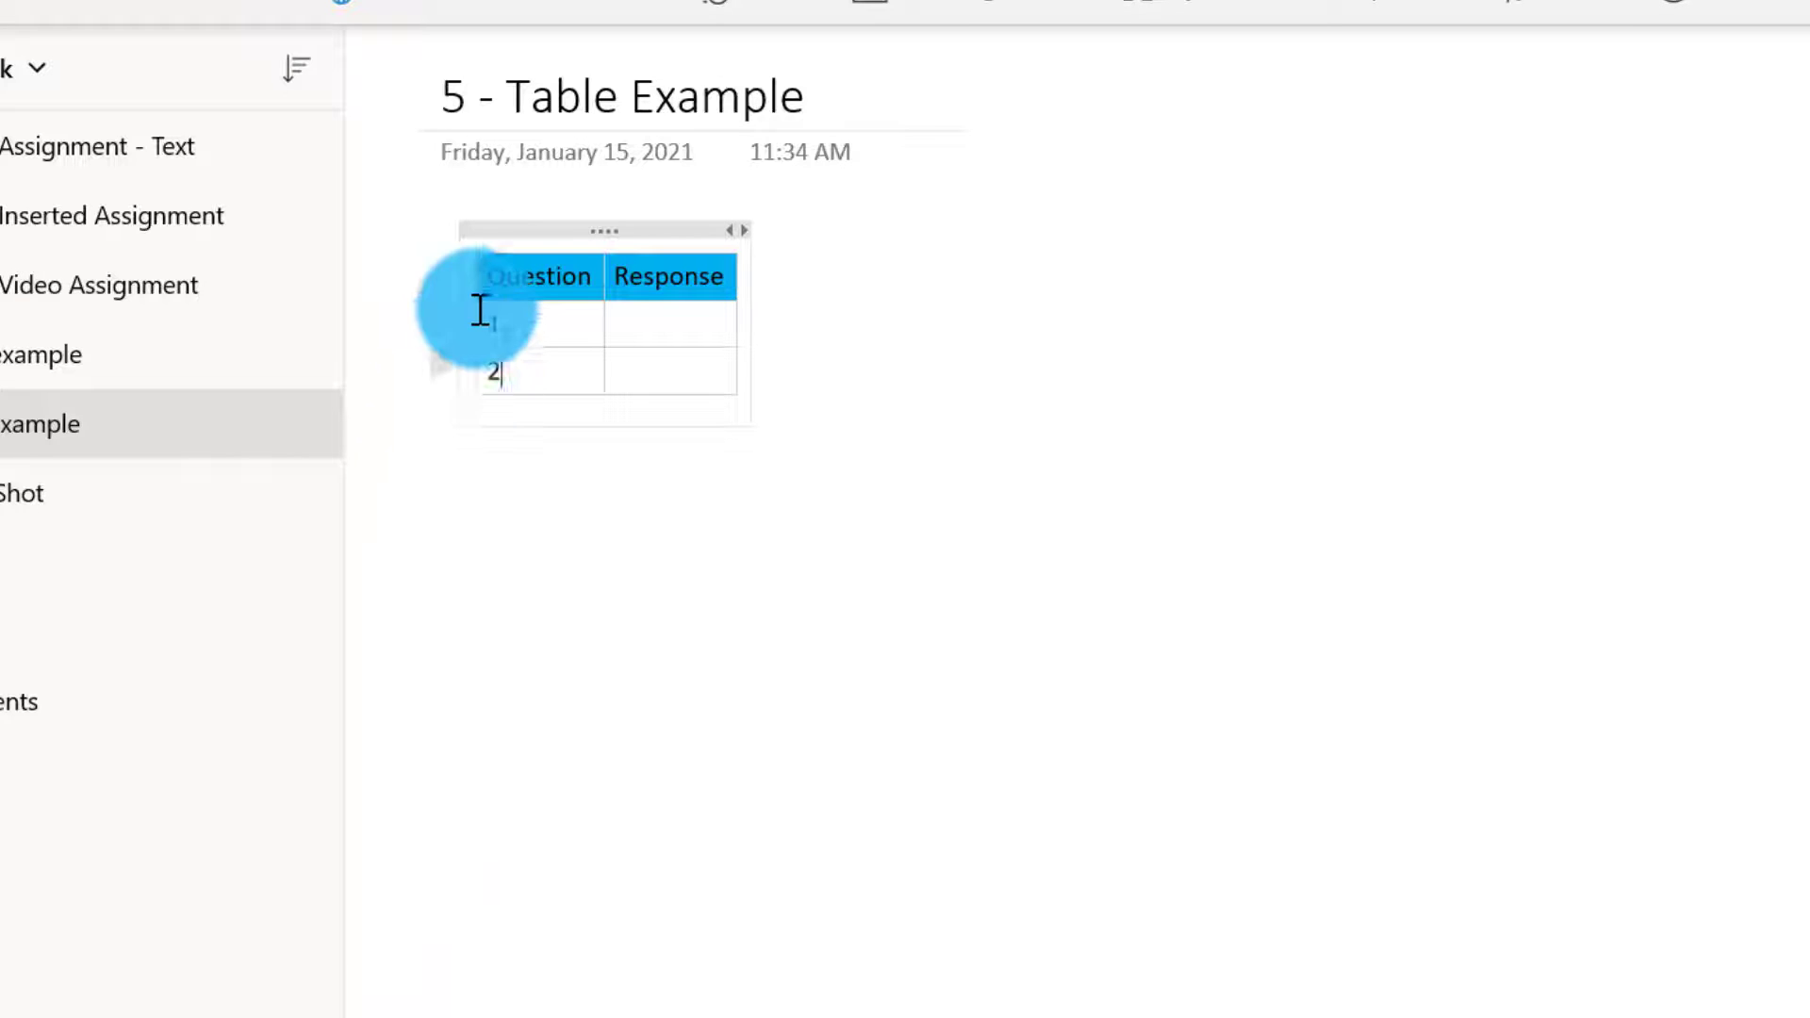
- Apply the same Light Blue shading to the cells numbered 1 and 2 in the Question column
drag(477, 311, 539, 376)
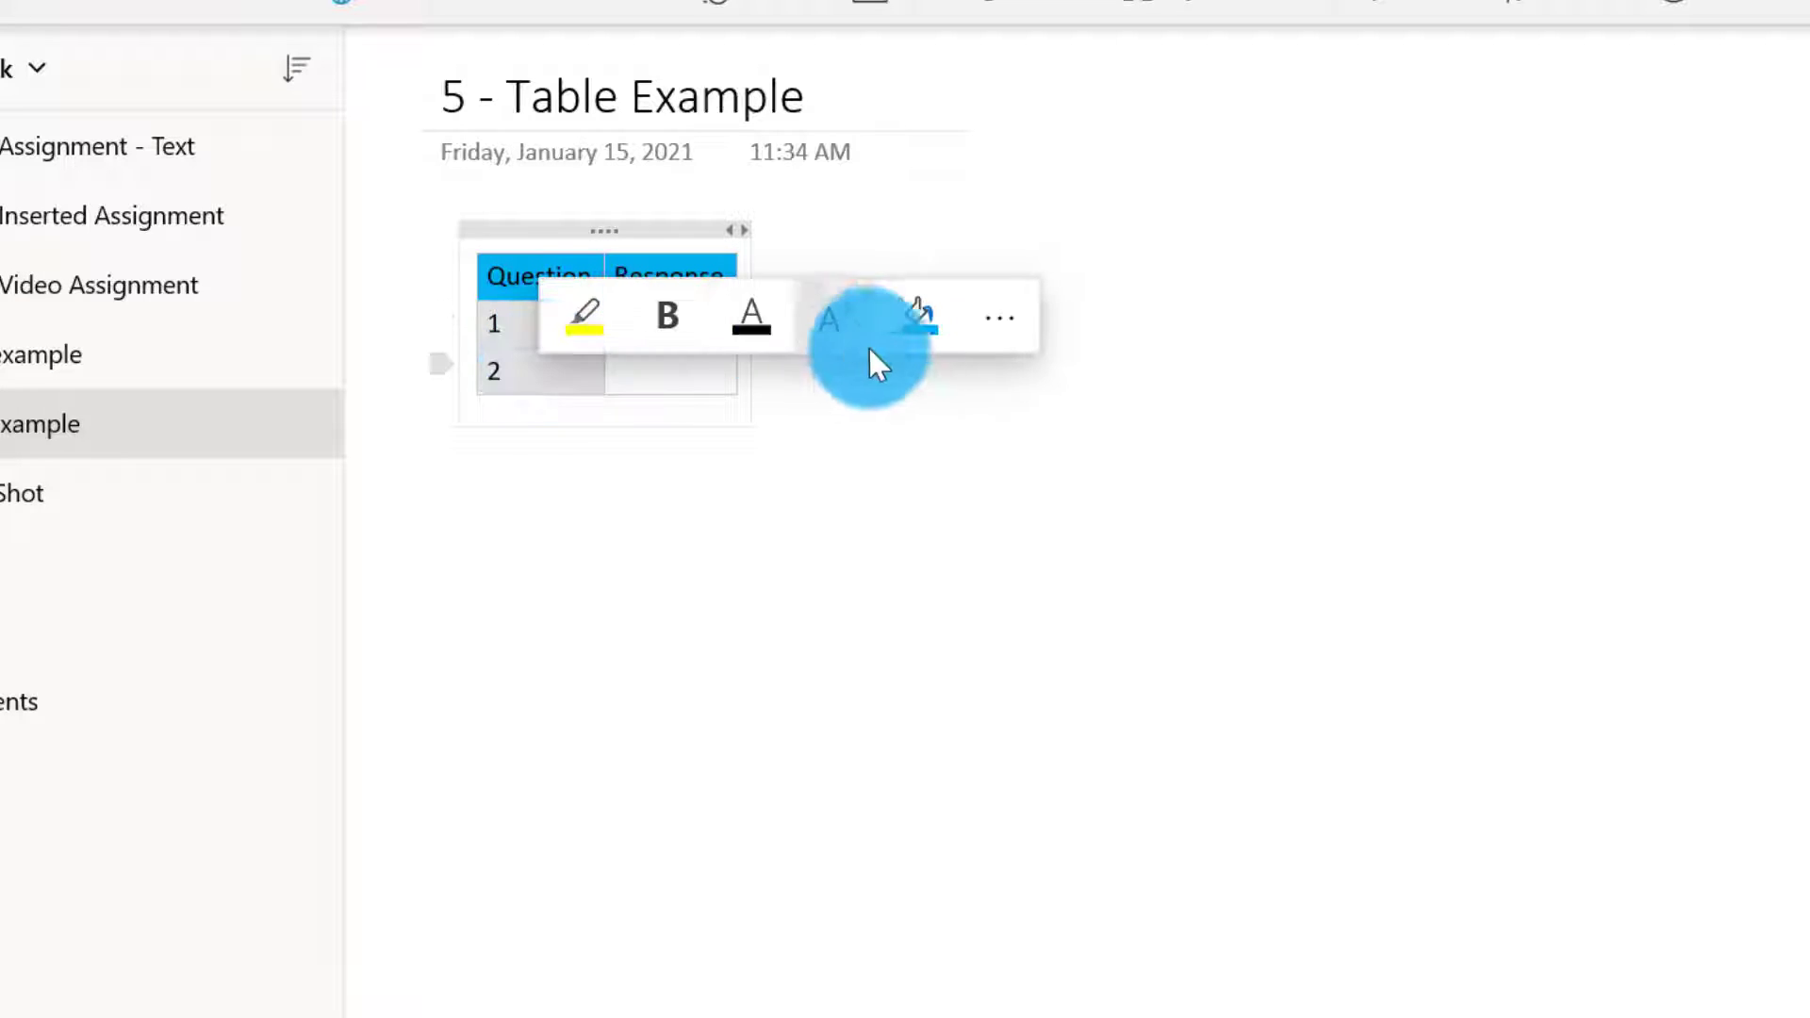
click(917, 317)
click(608, 482)
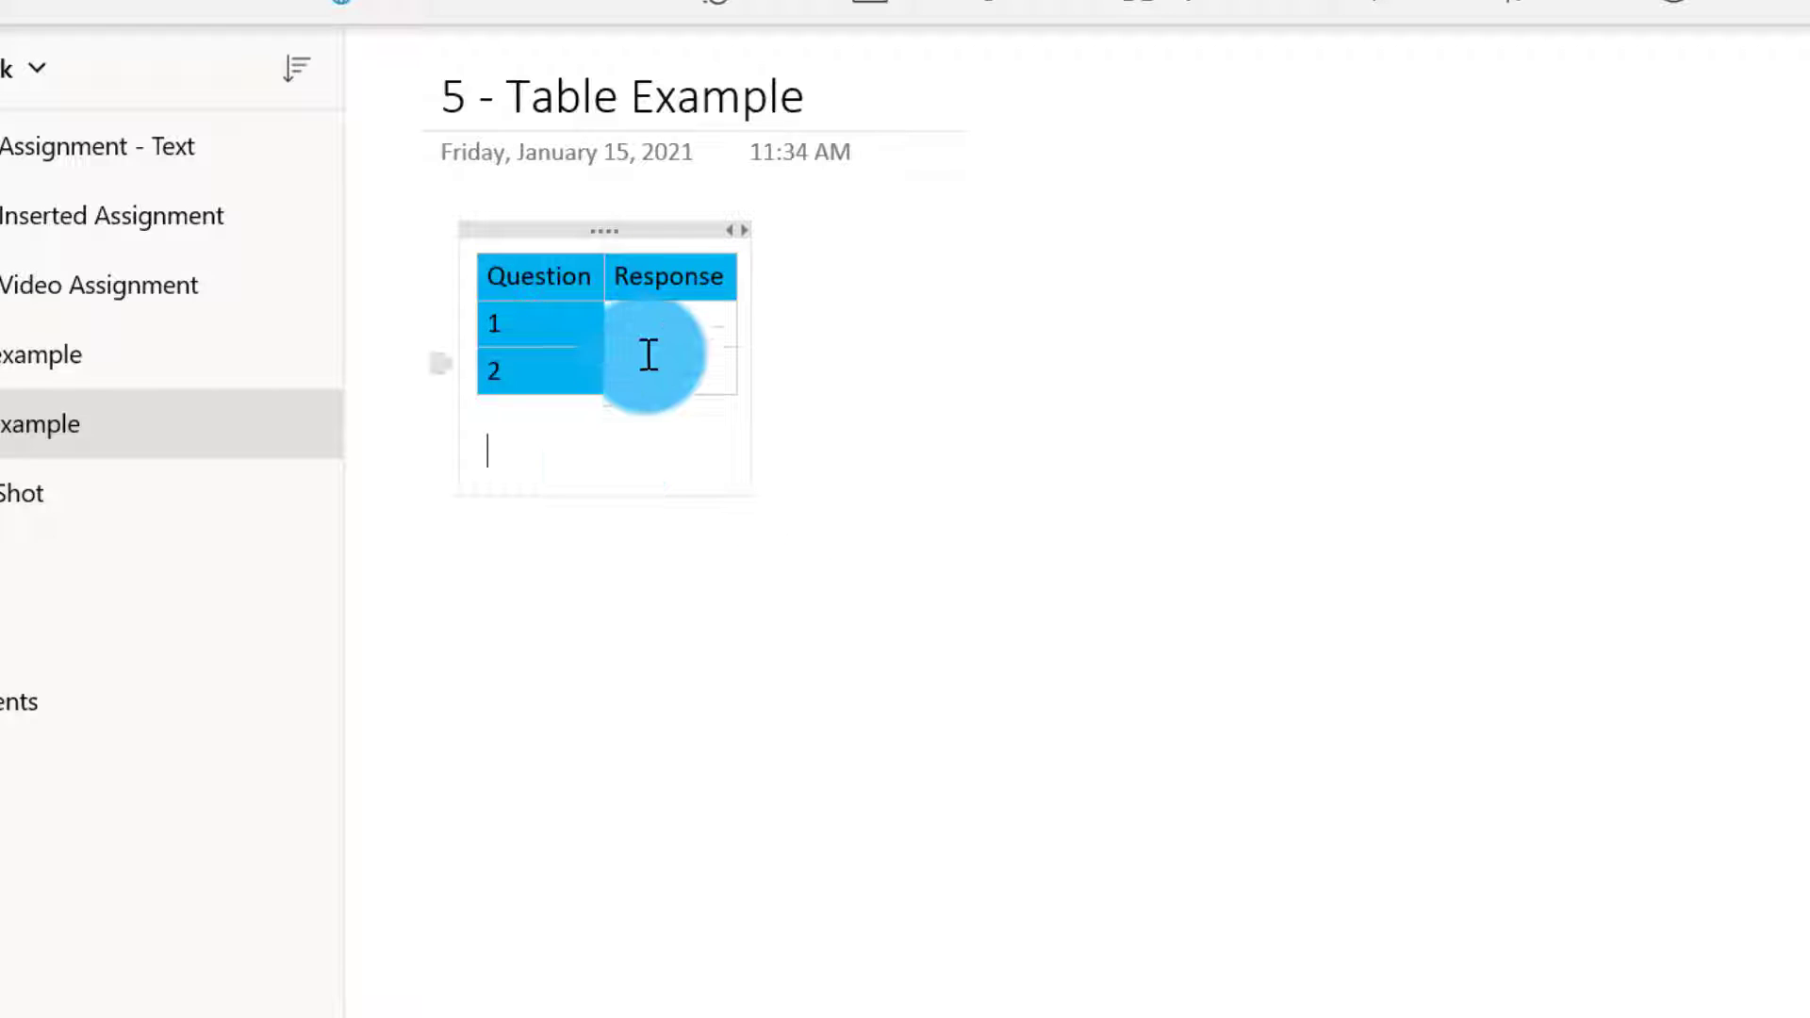
click(675, 332)
click(677, 357)
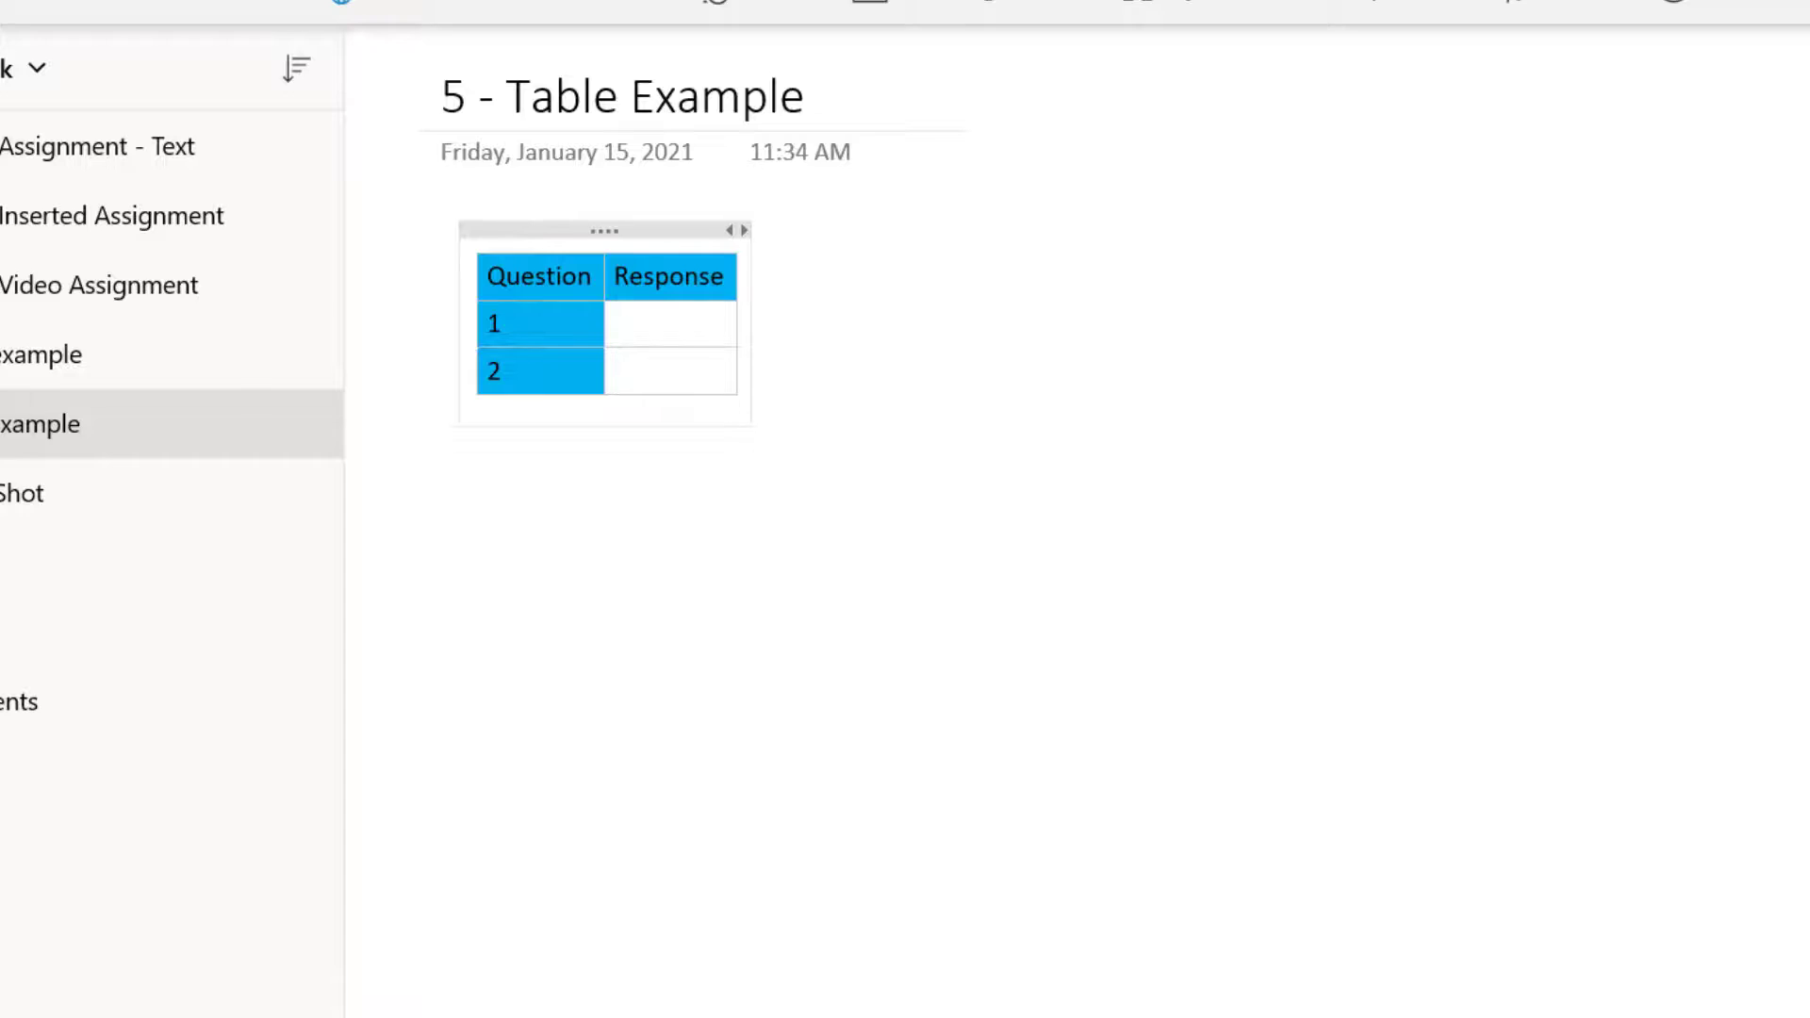
- Switch to the Word document Unit 1A Notes 17.18
mouse_move(1090, 996)
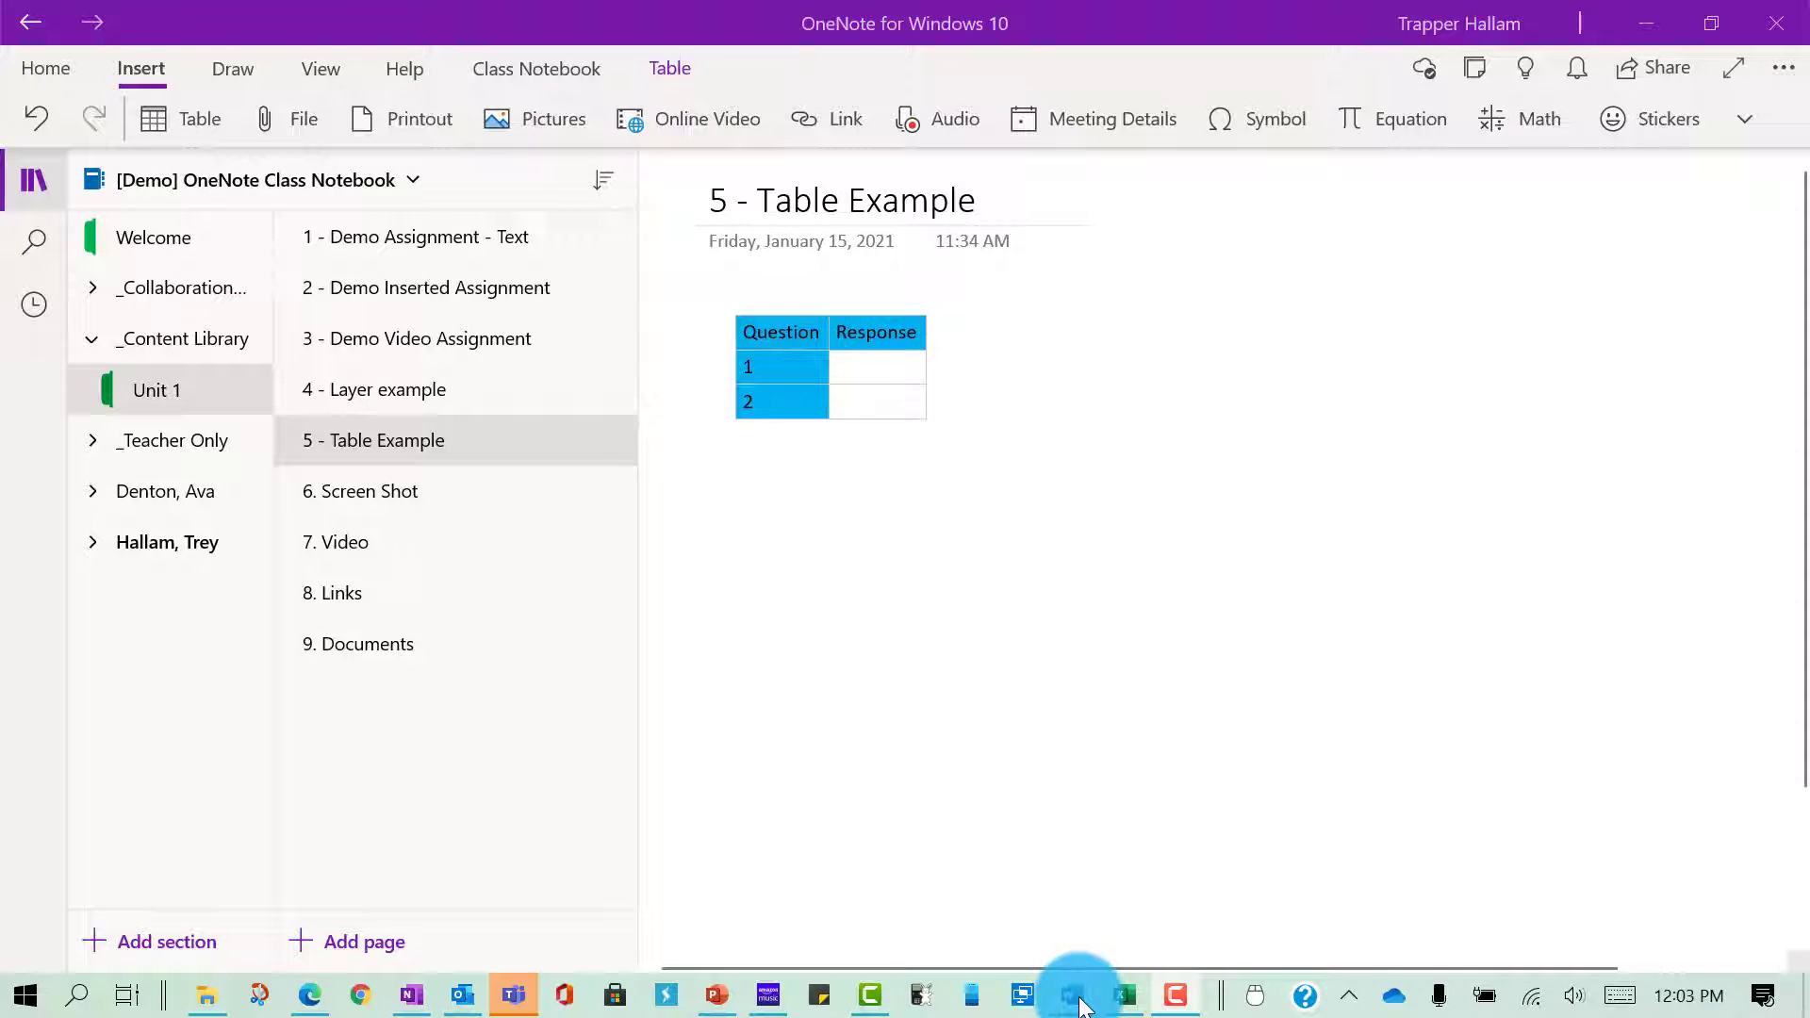
mouse_move(1077, 991)
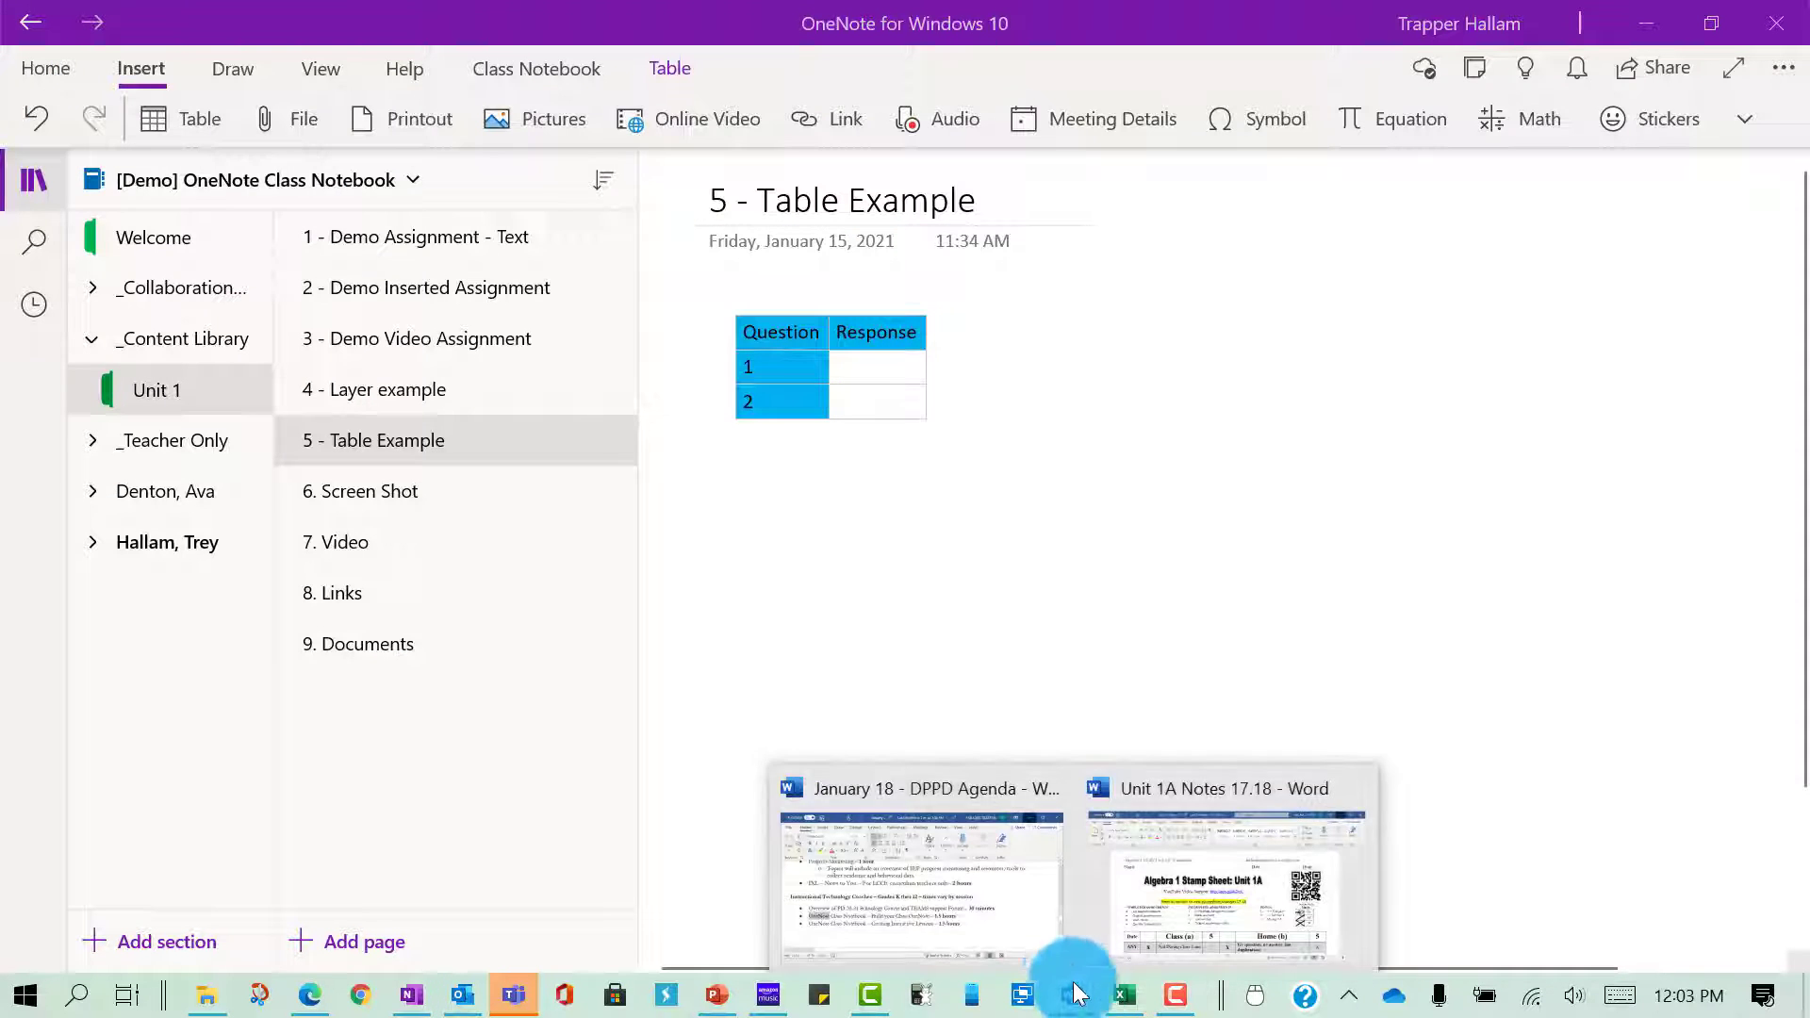
click(1226, 884)
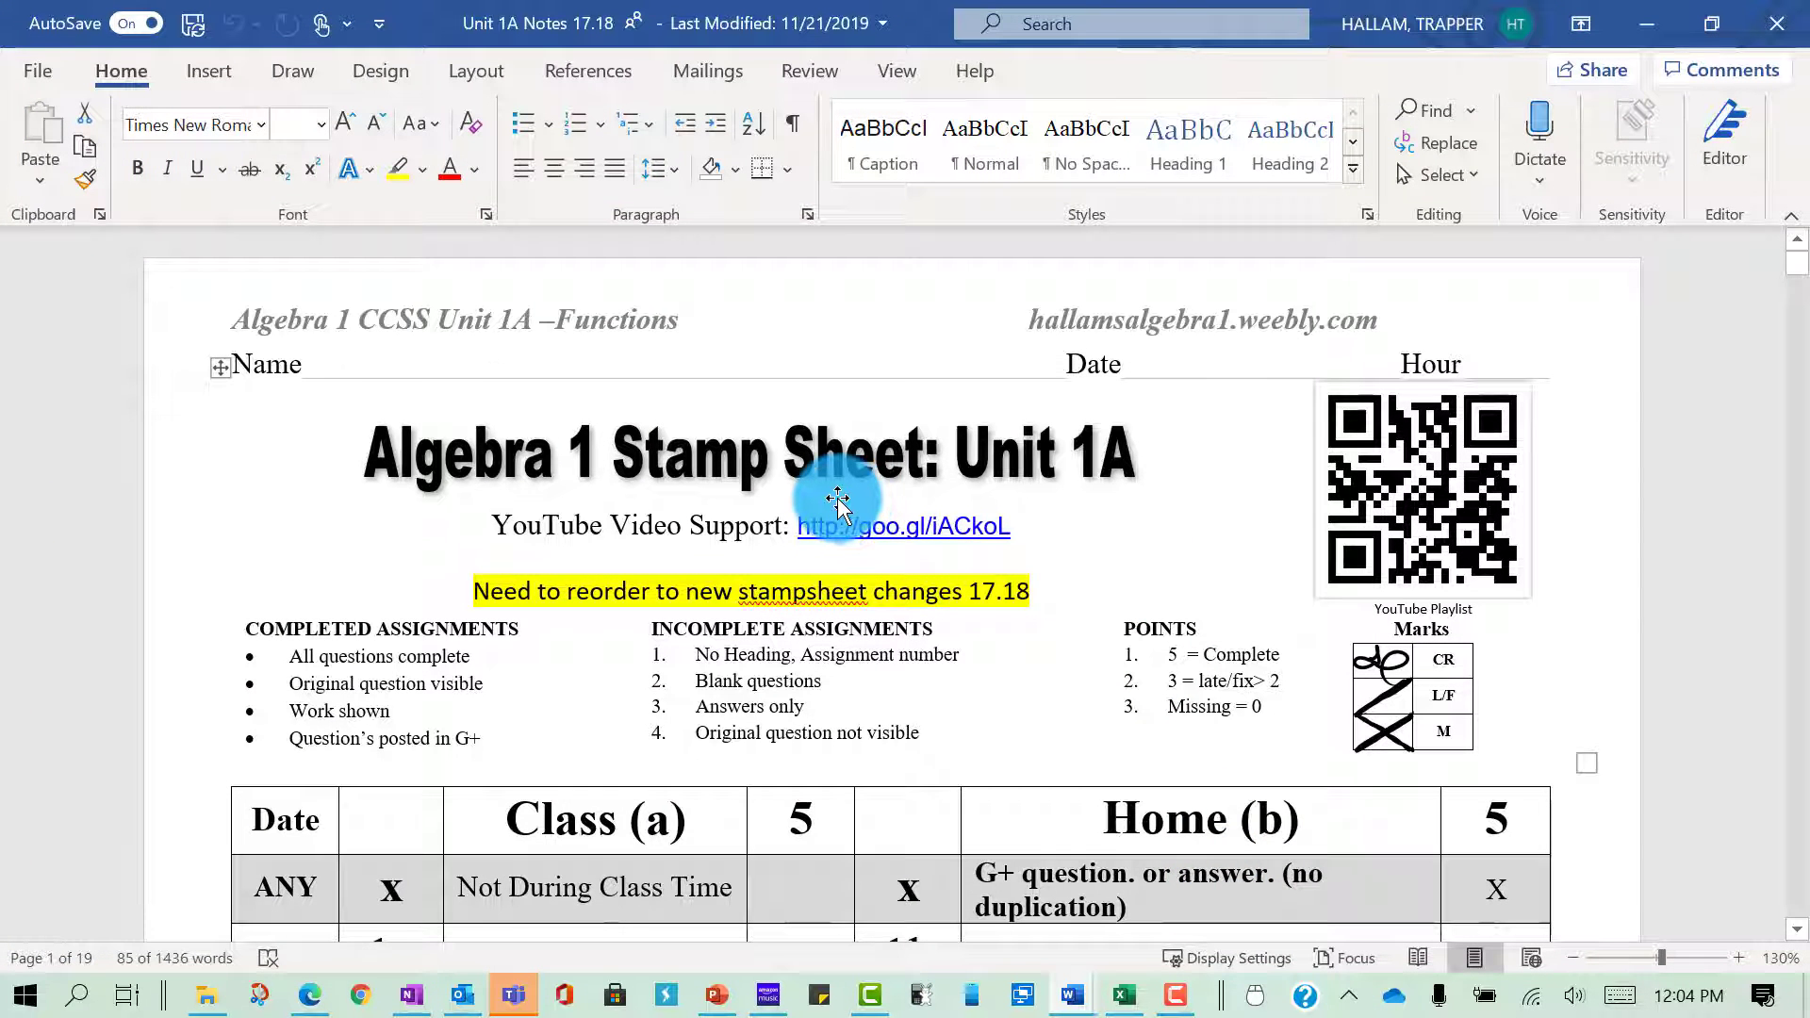
- Copy the rows dated 9/5 through 9/8 from the Algebra 1 stamp sheet table in the Word document
scroll(838, 504, down, 3)
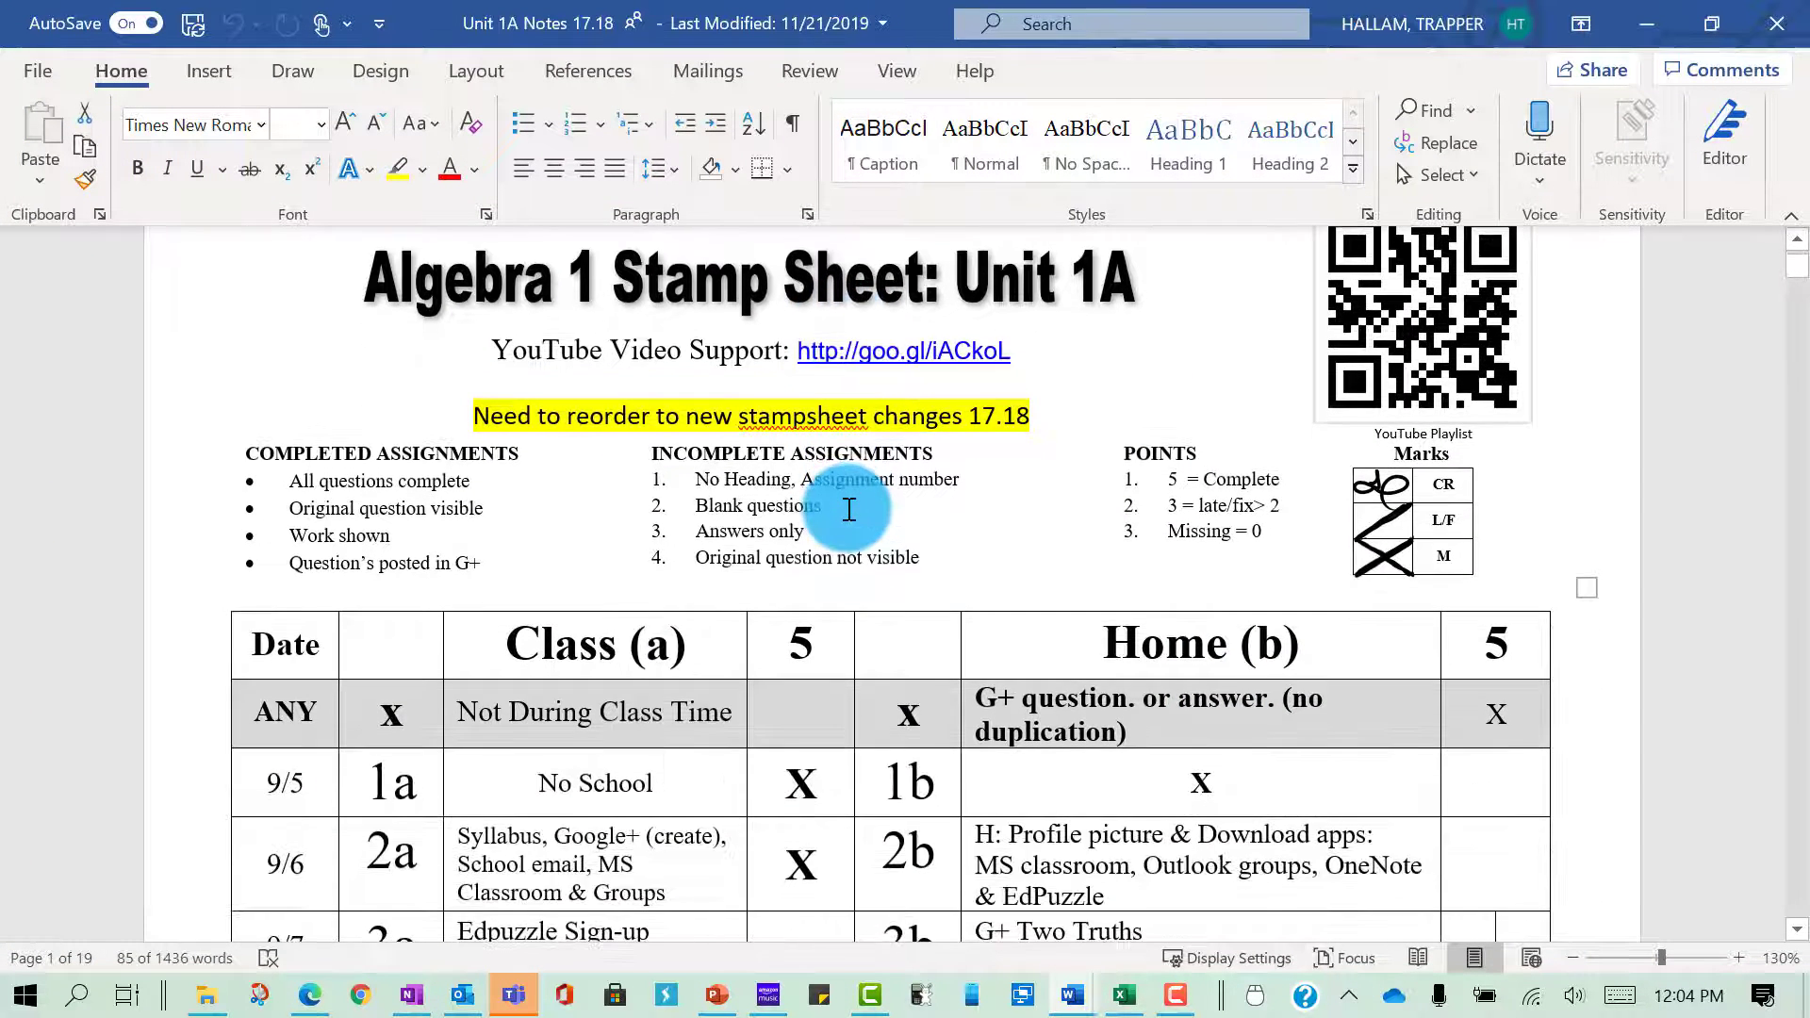
scroll(849, 512, down, 13)
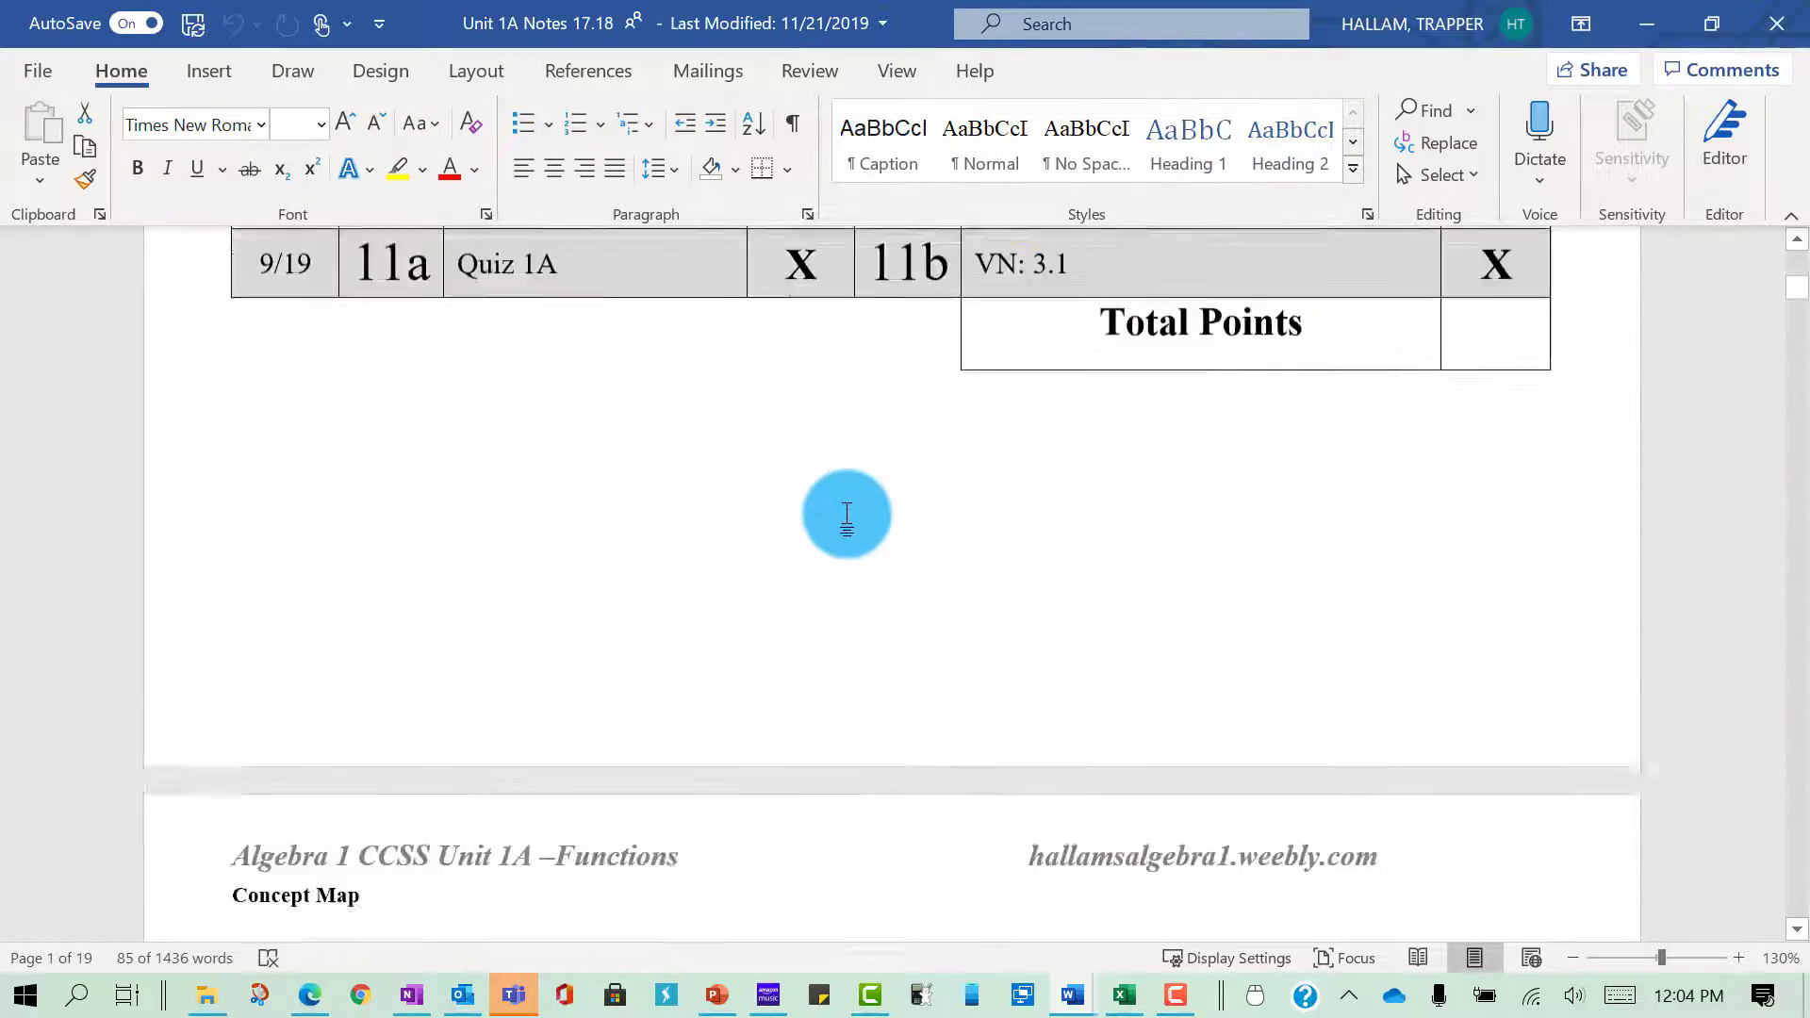
scroll(849, 515, down, 12)
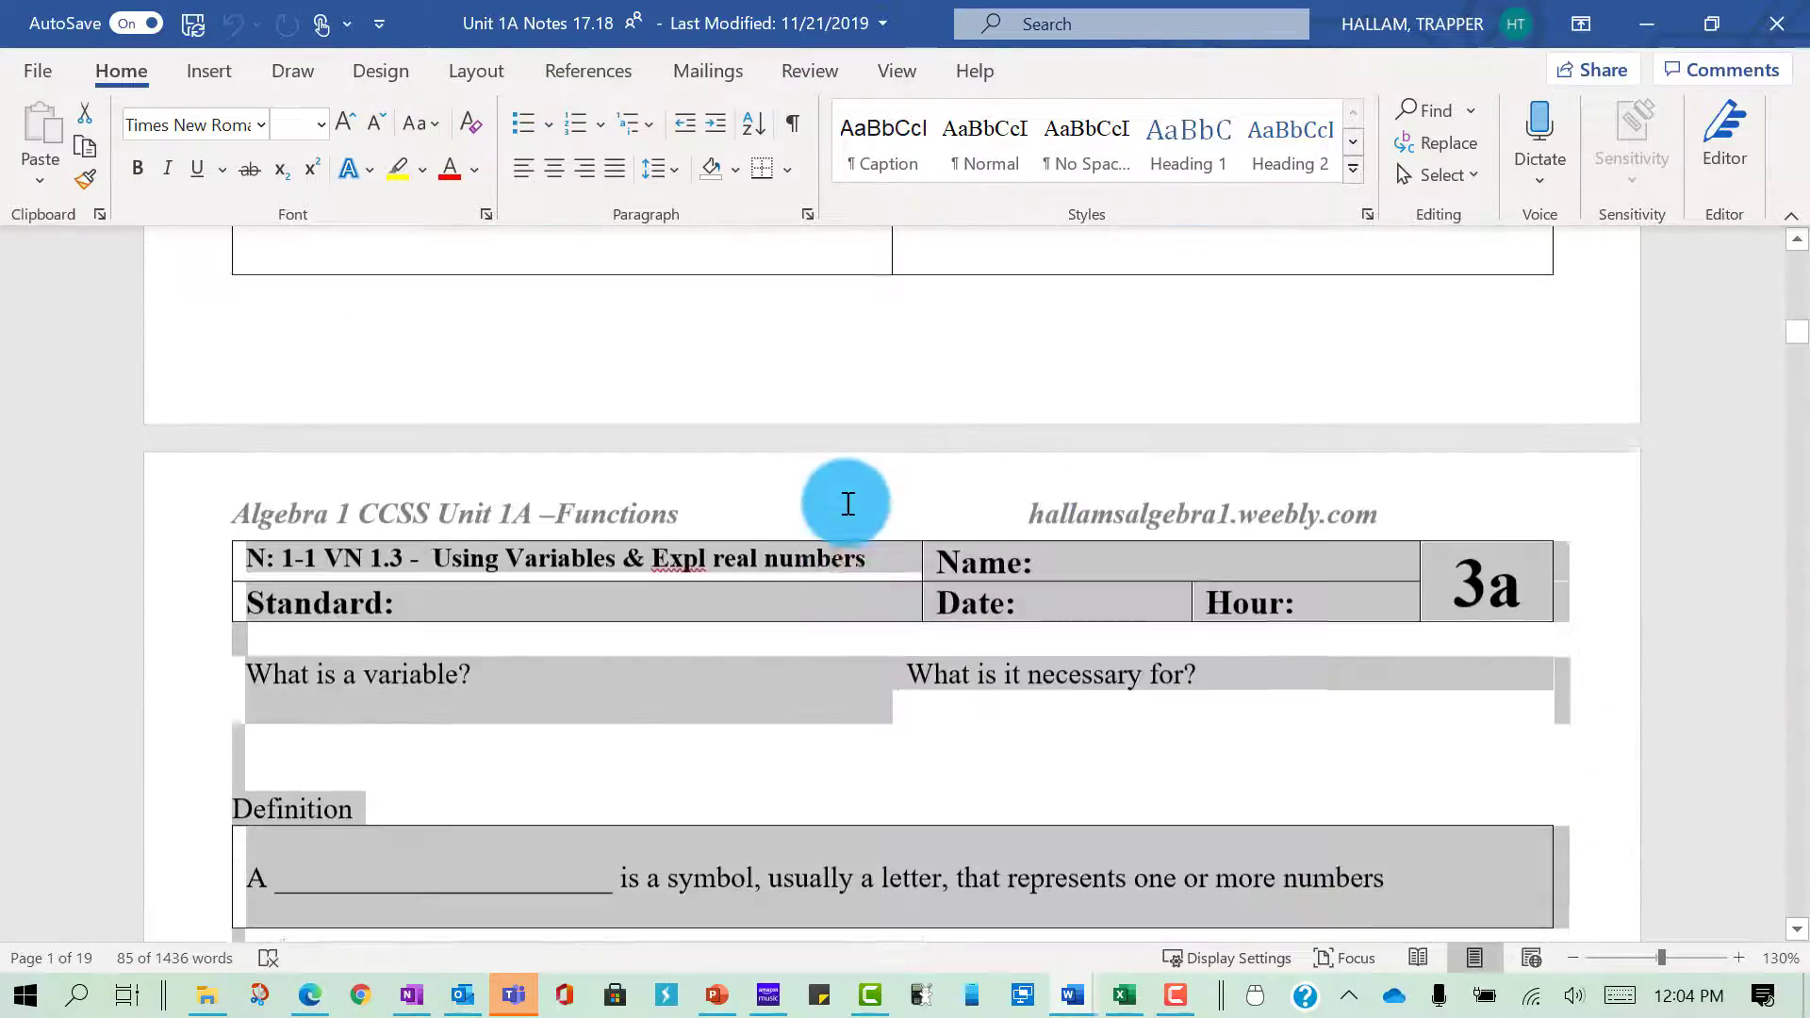
scroll(851, 505, up, 4)
scroll(850, 506, up, 20)
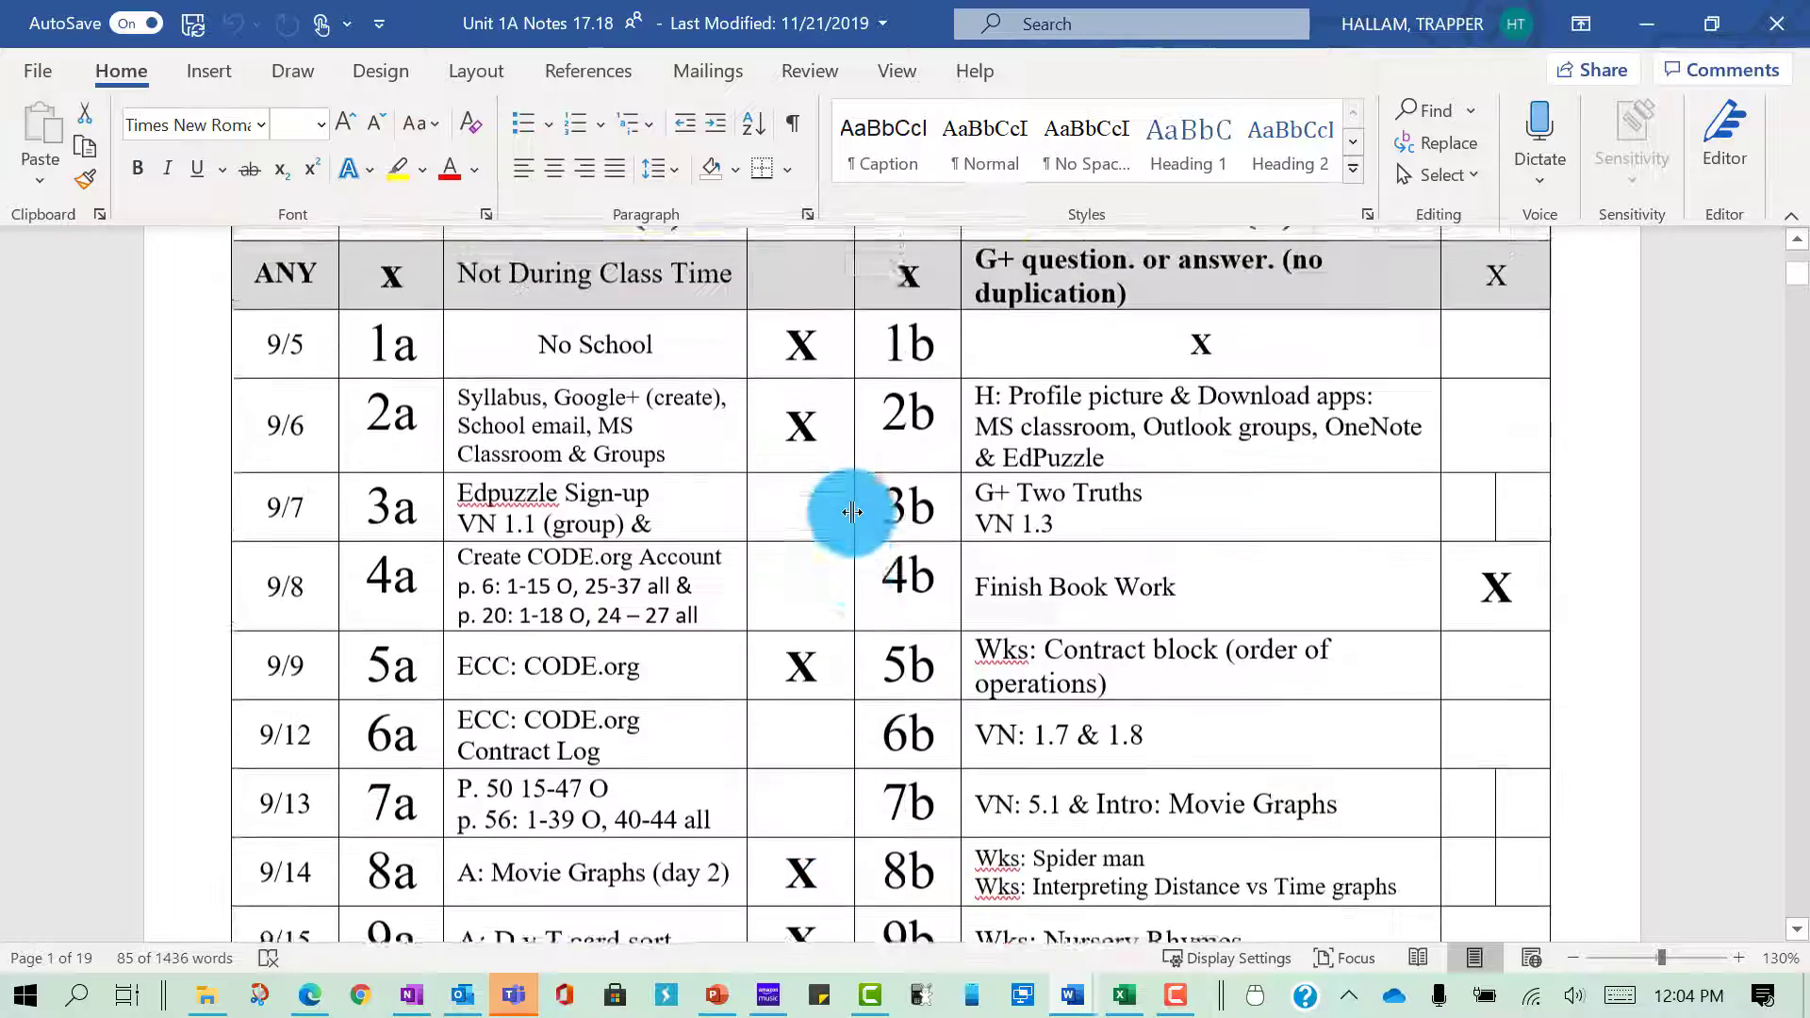
scroll(830, 505, down, 3)
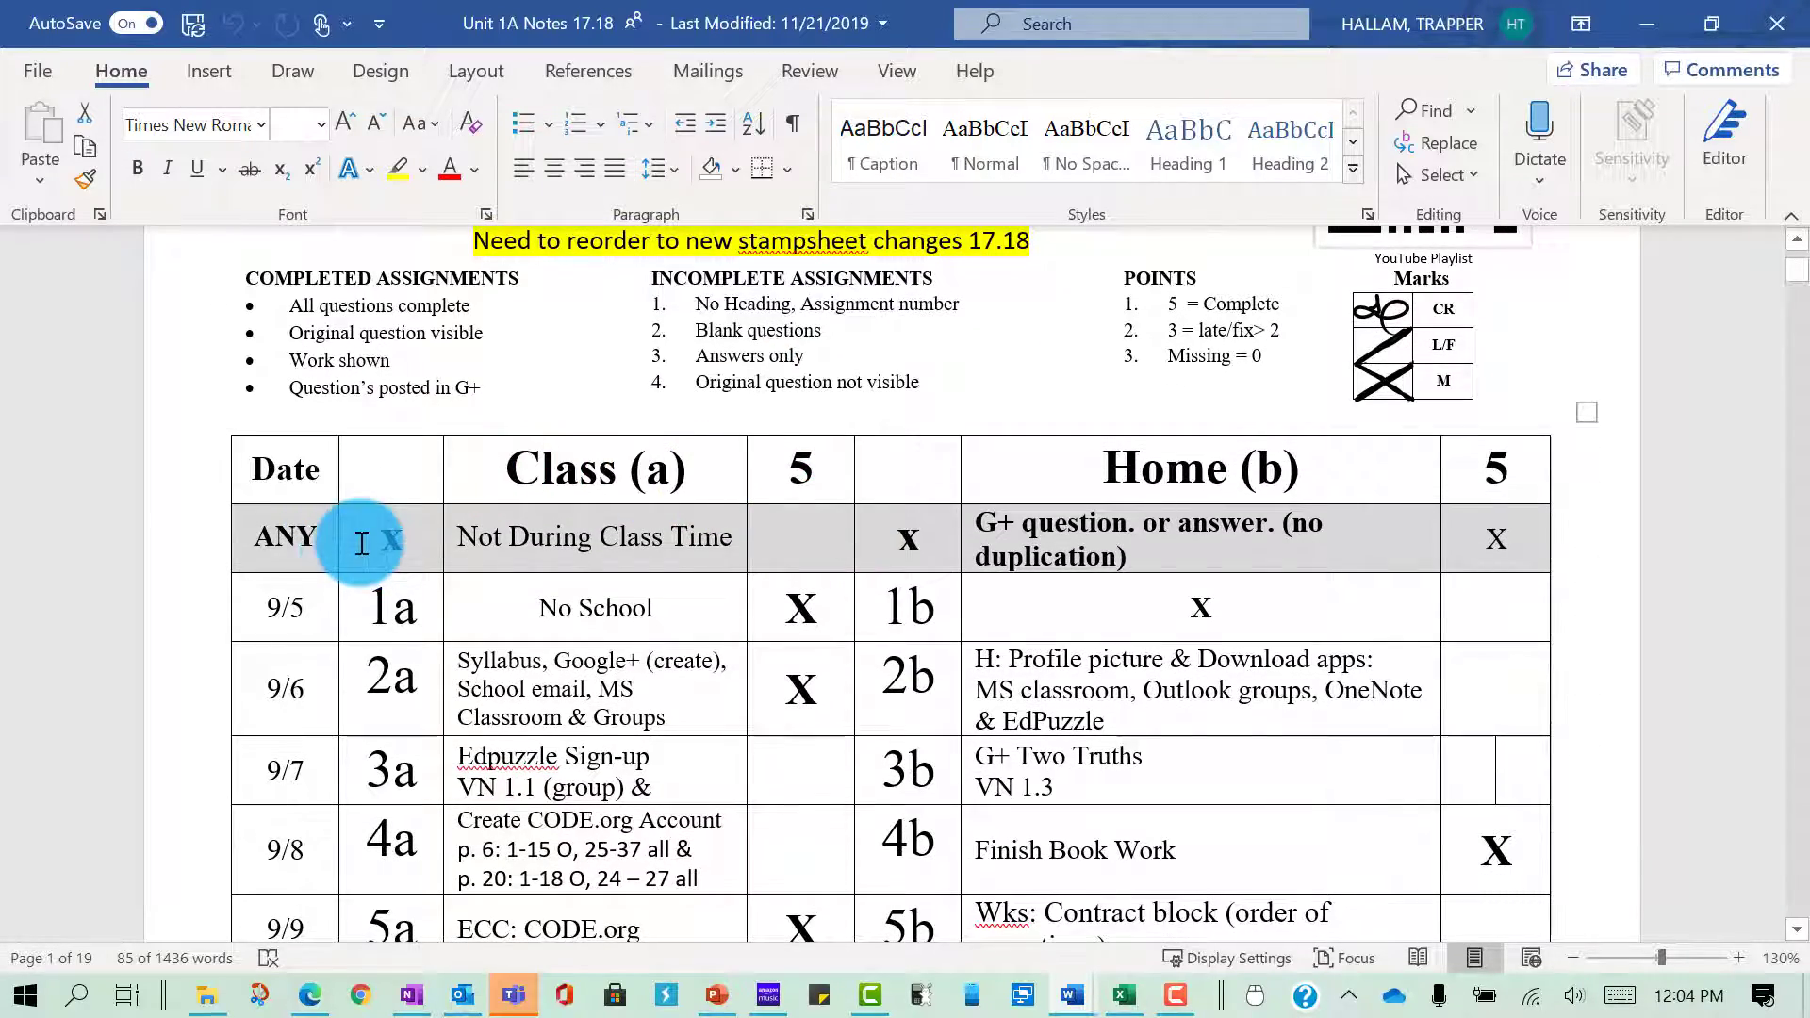
scroll(311, 522, down, 1)
drag(273, 519, 1543, 787)
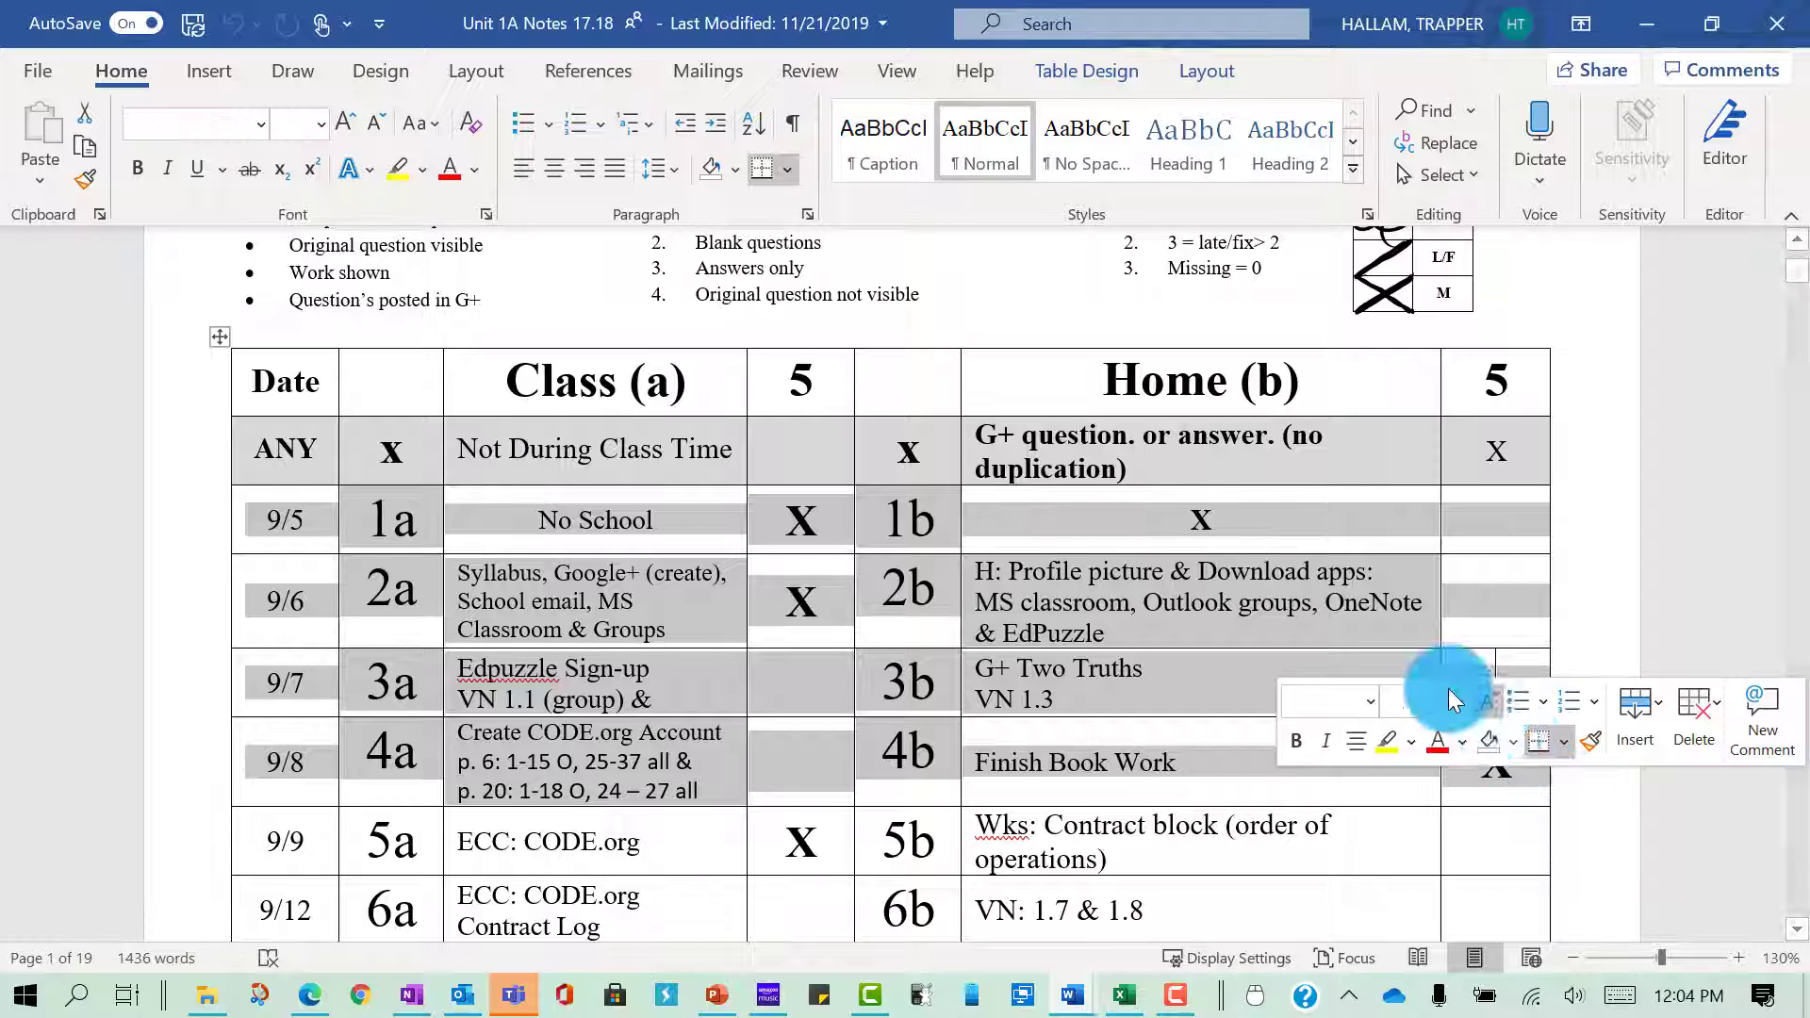
click(444, 614)
drag(1230, 712, 1235, 709)
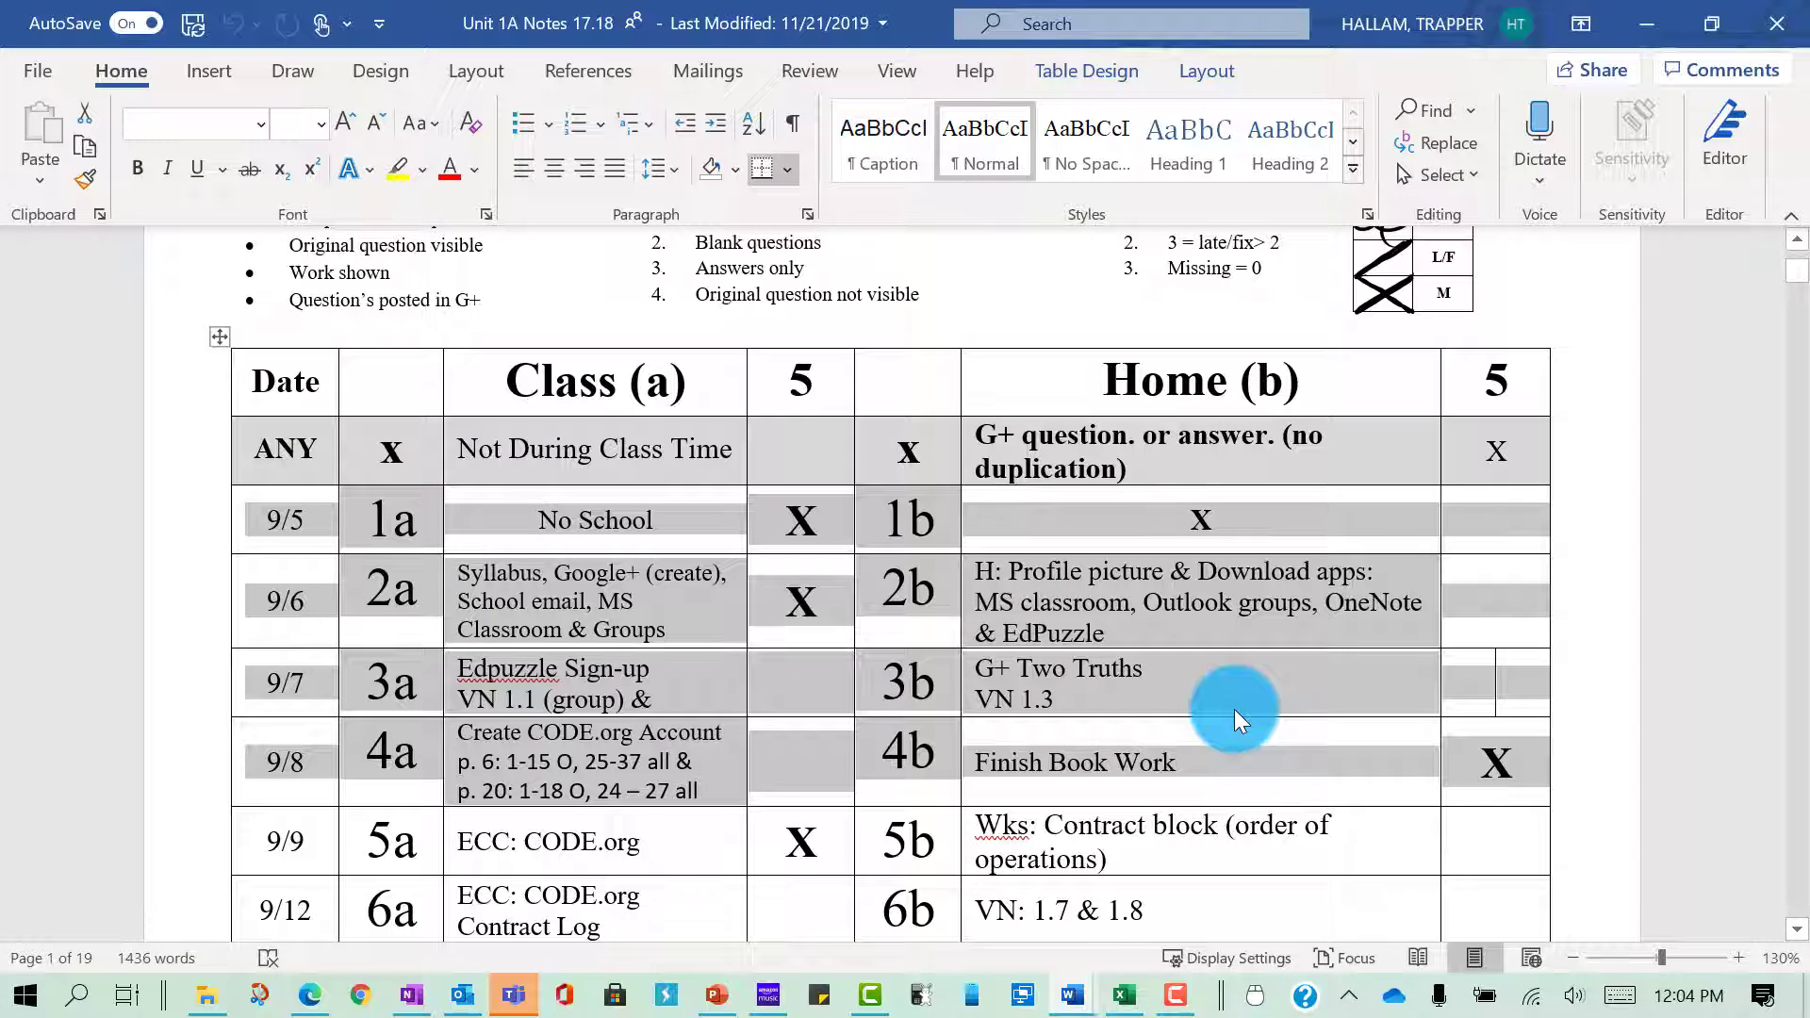
key(ctrl+c)
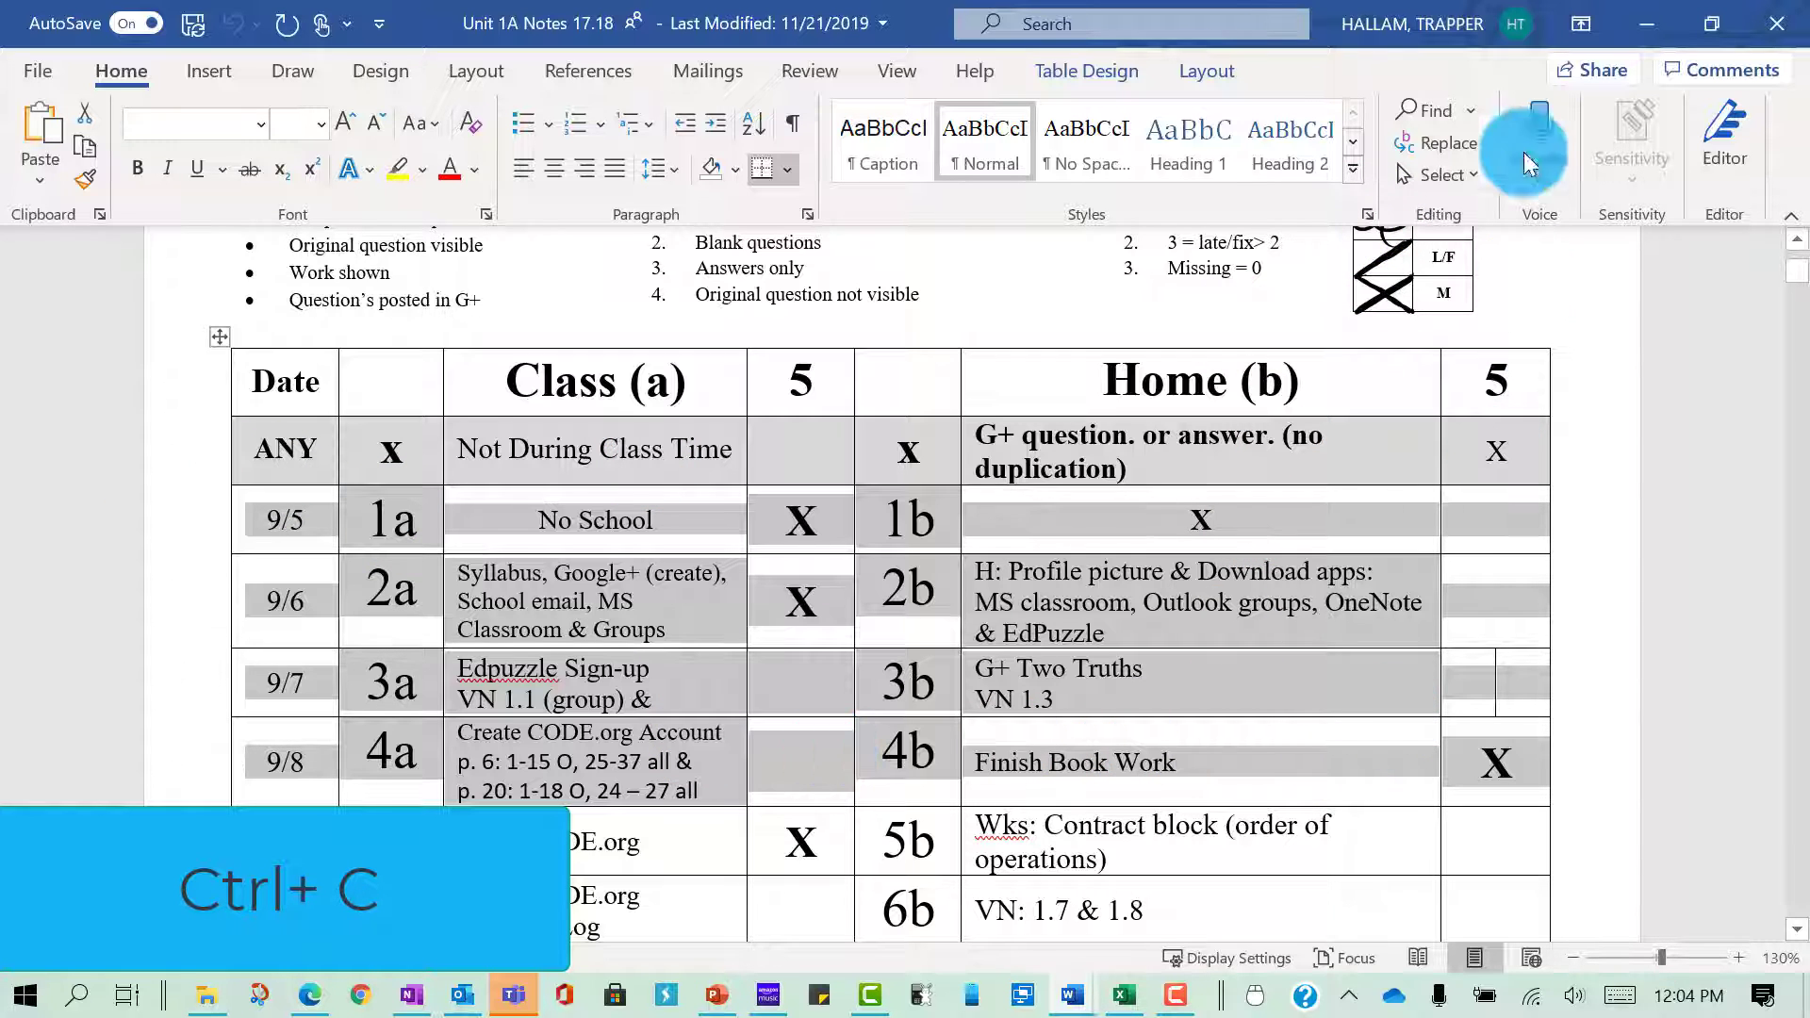
- Return to OneNote and paste the copied rows below the Question and Response table on the 5 - Table Example page
click(1657, 20)
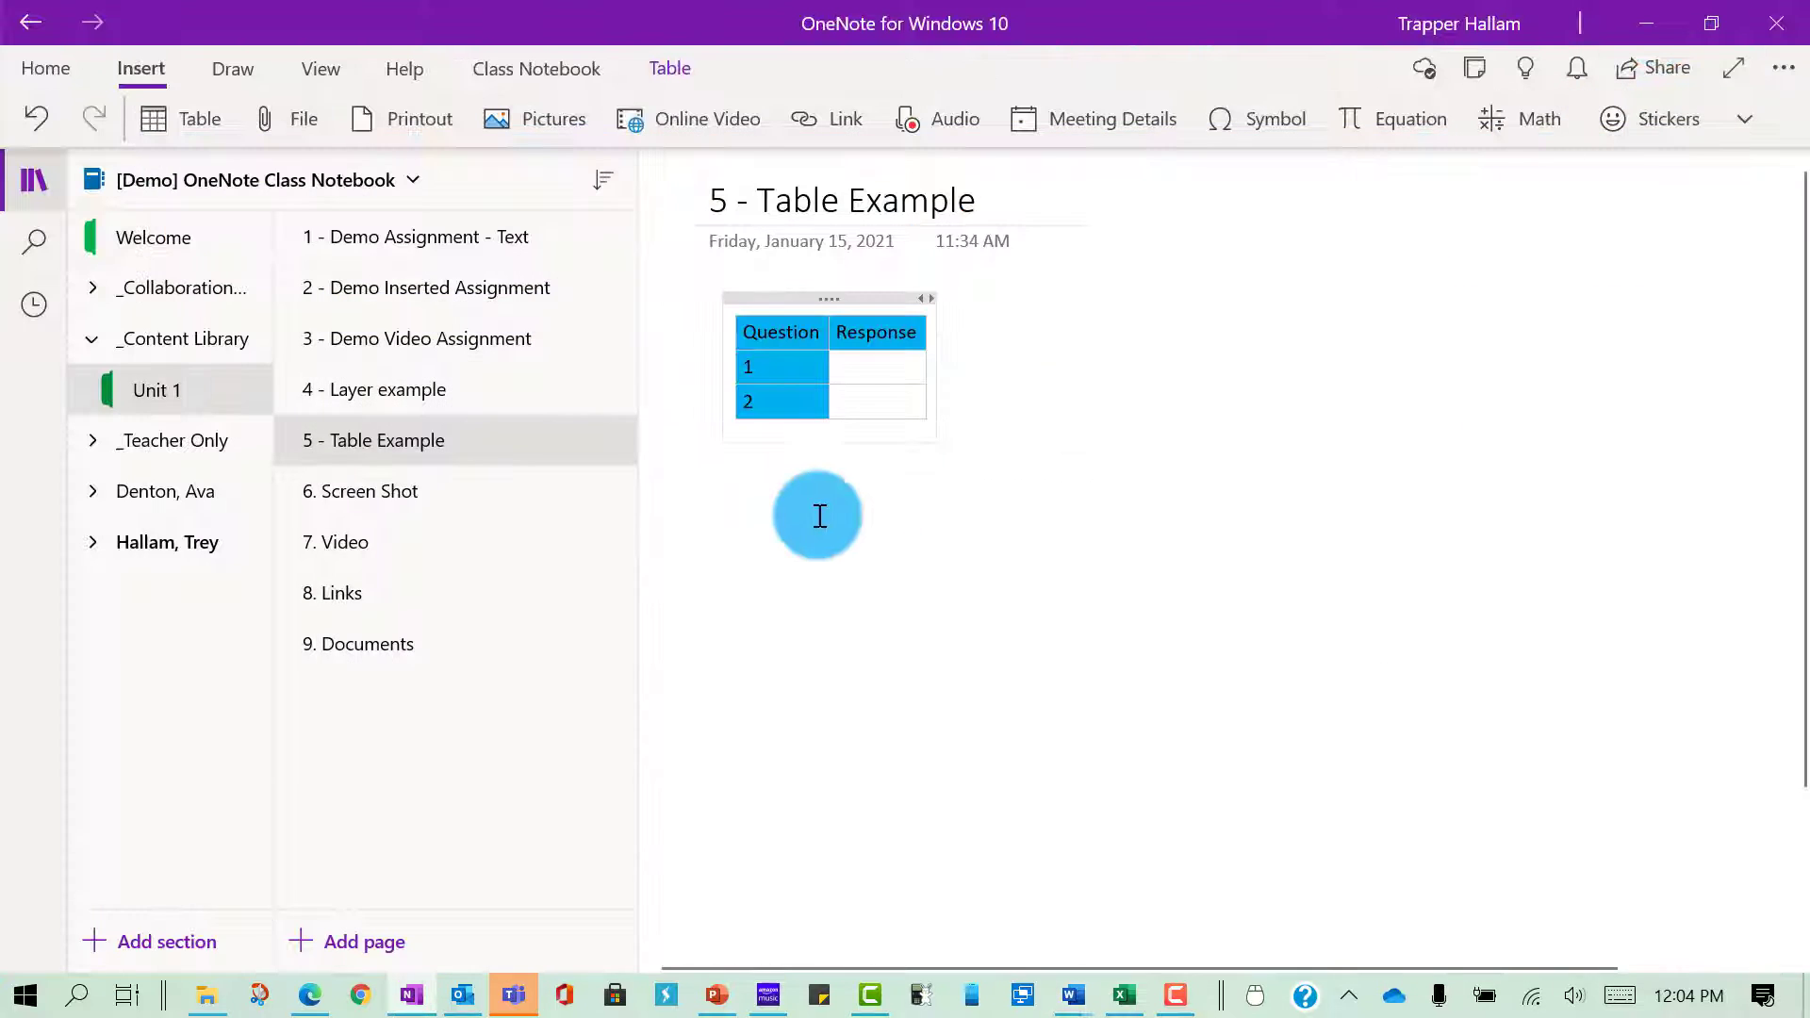
click(714, 528)
key(ctrl+v)
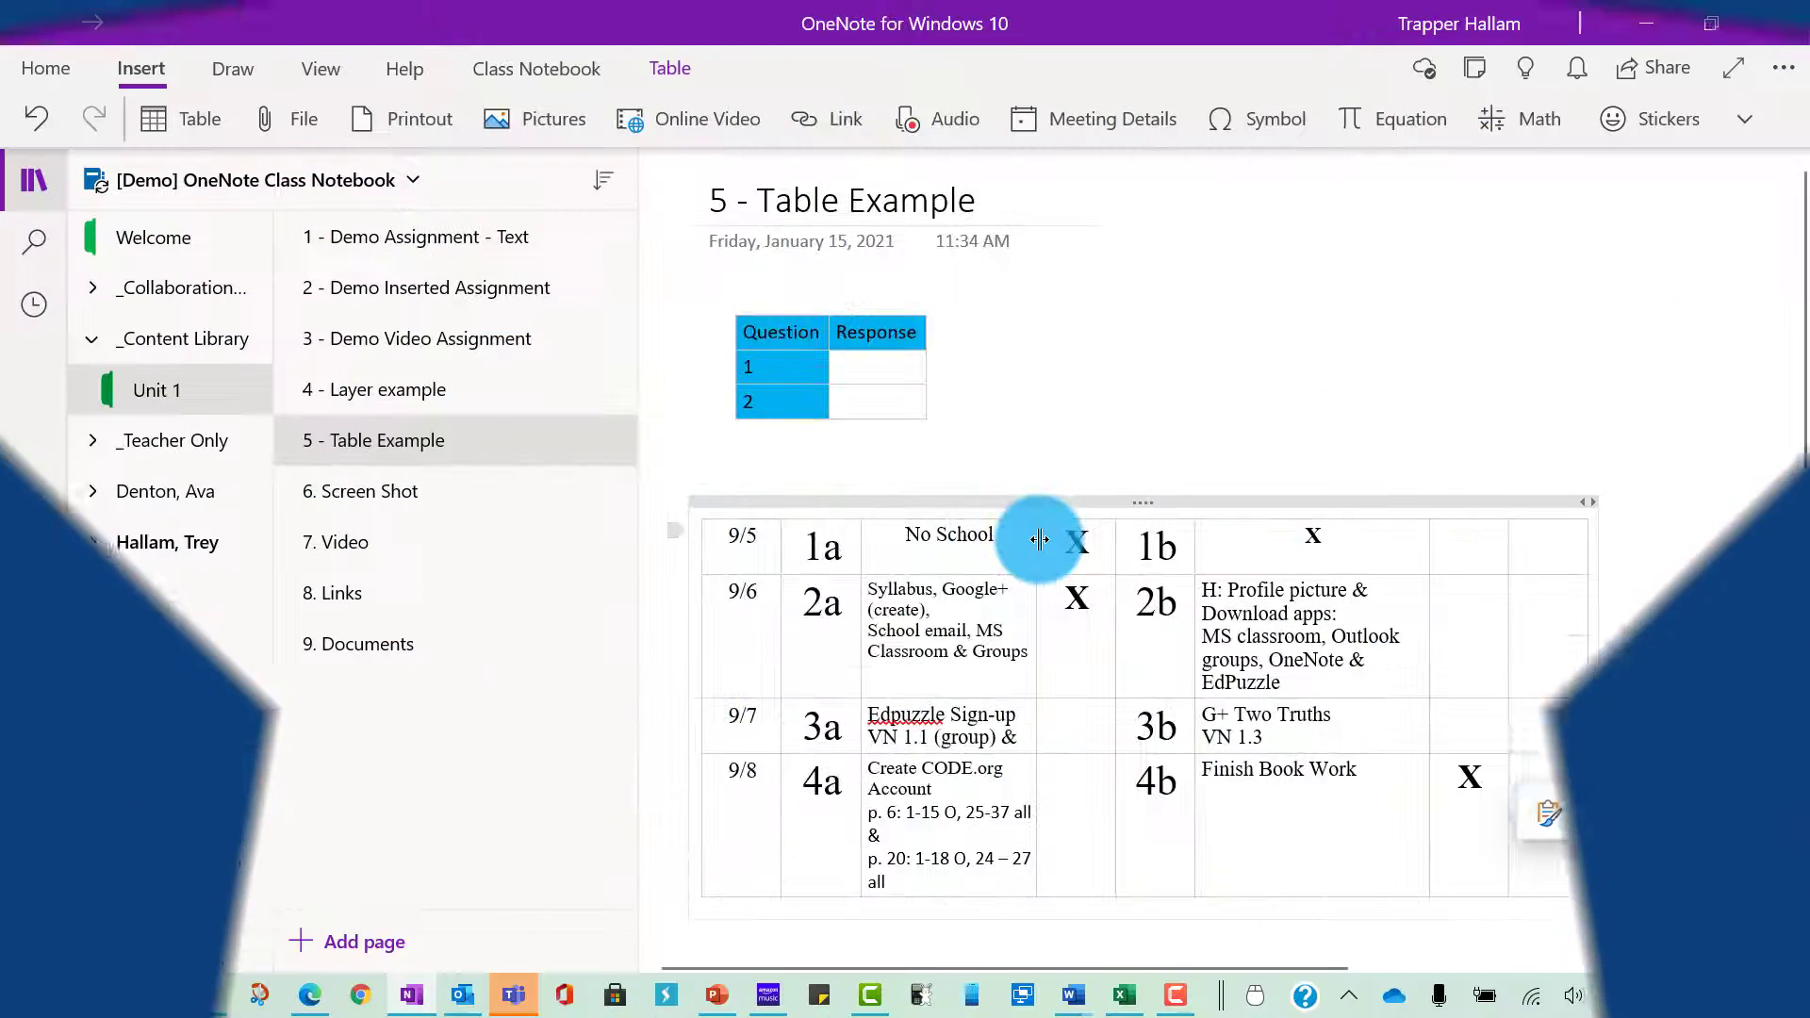
- Widen the class assignment column and the home assignment column of the pasted table
drag(1037, 540, 1103, 546)
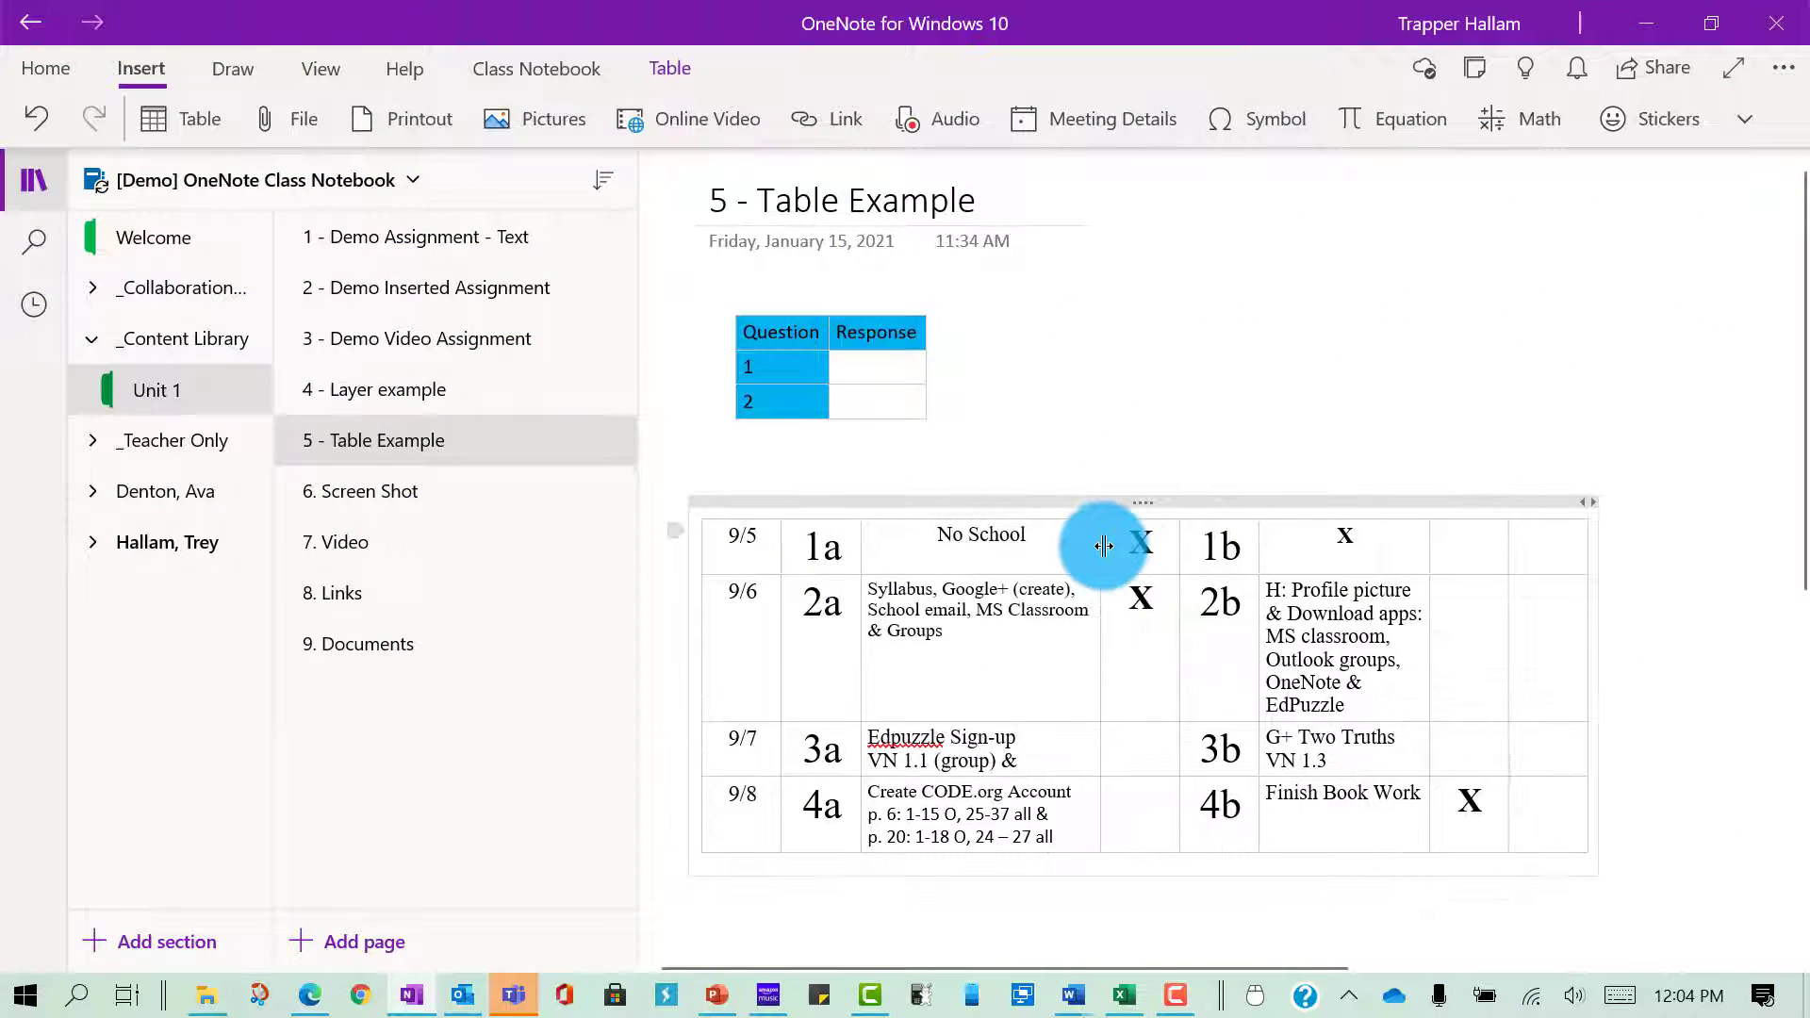
drag(1428, 545, 1496, 530)
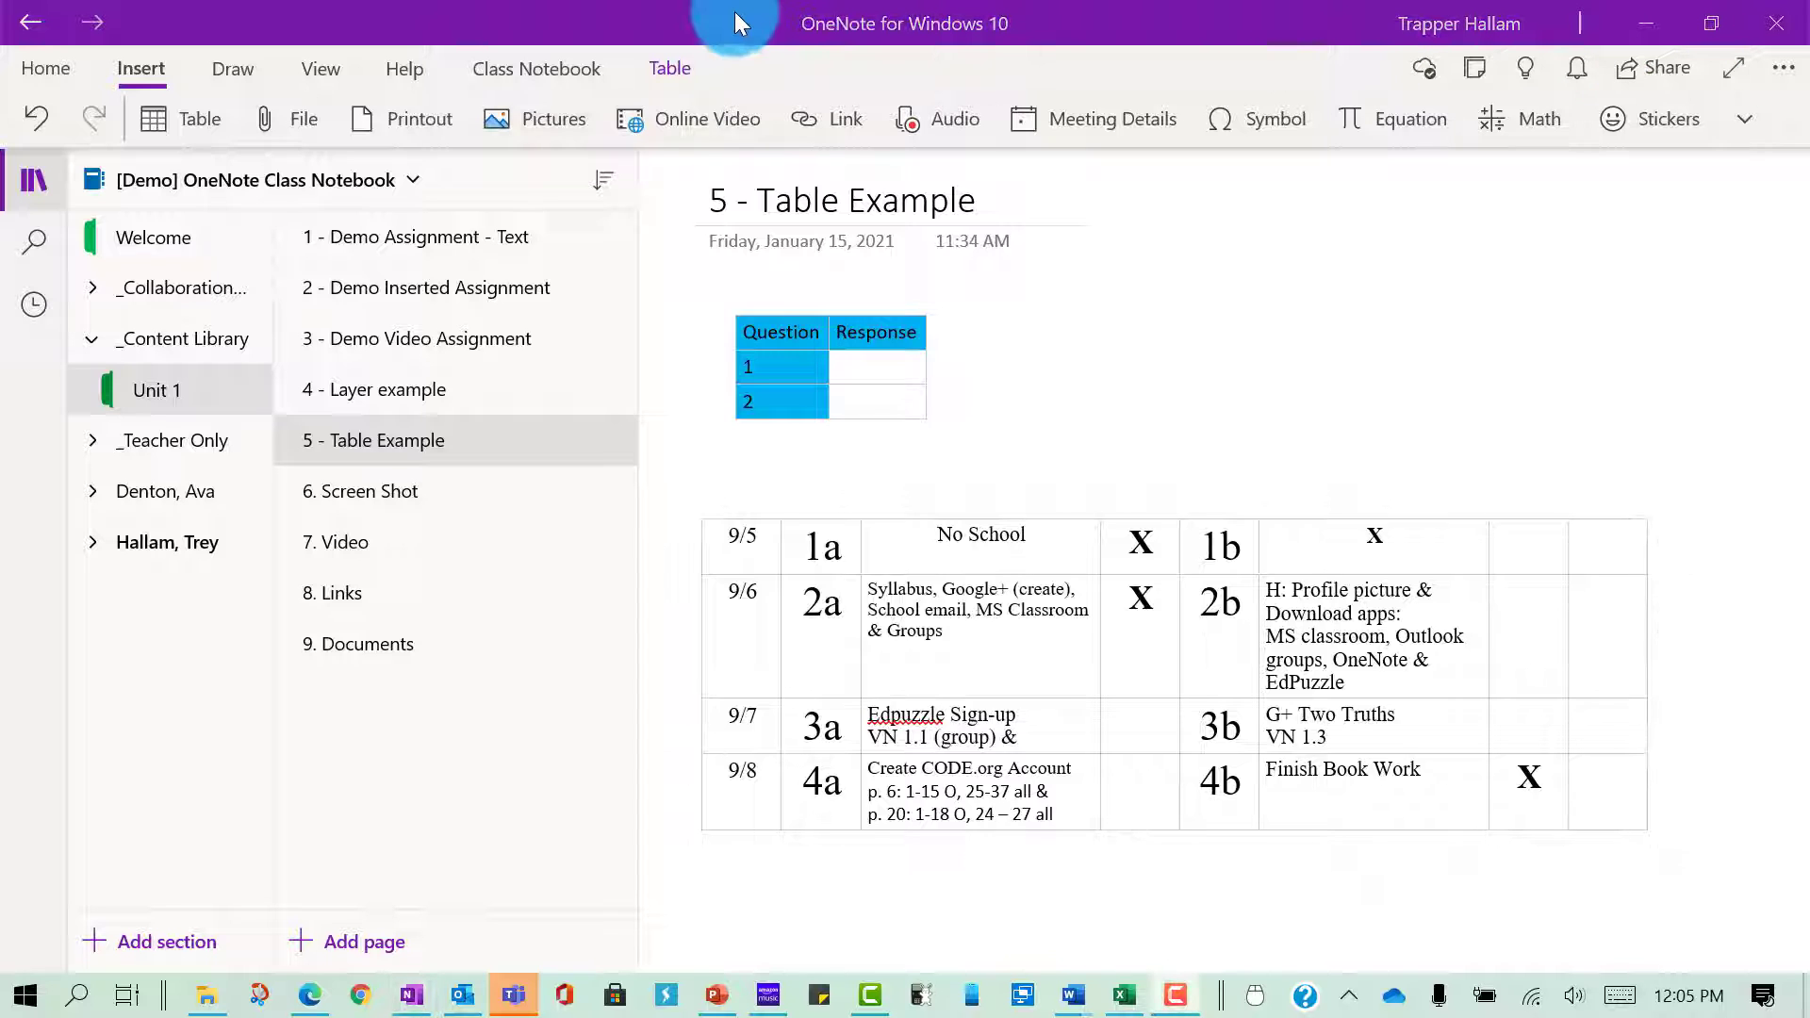
click(885, 358)
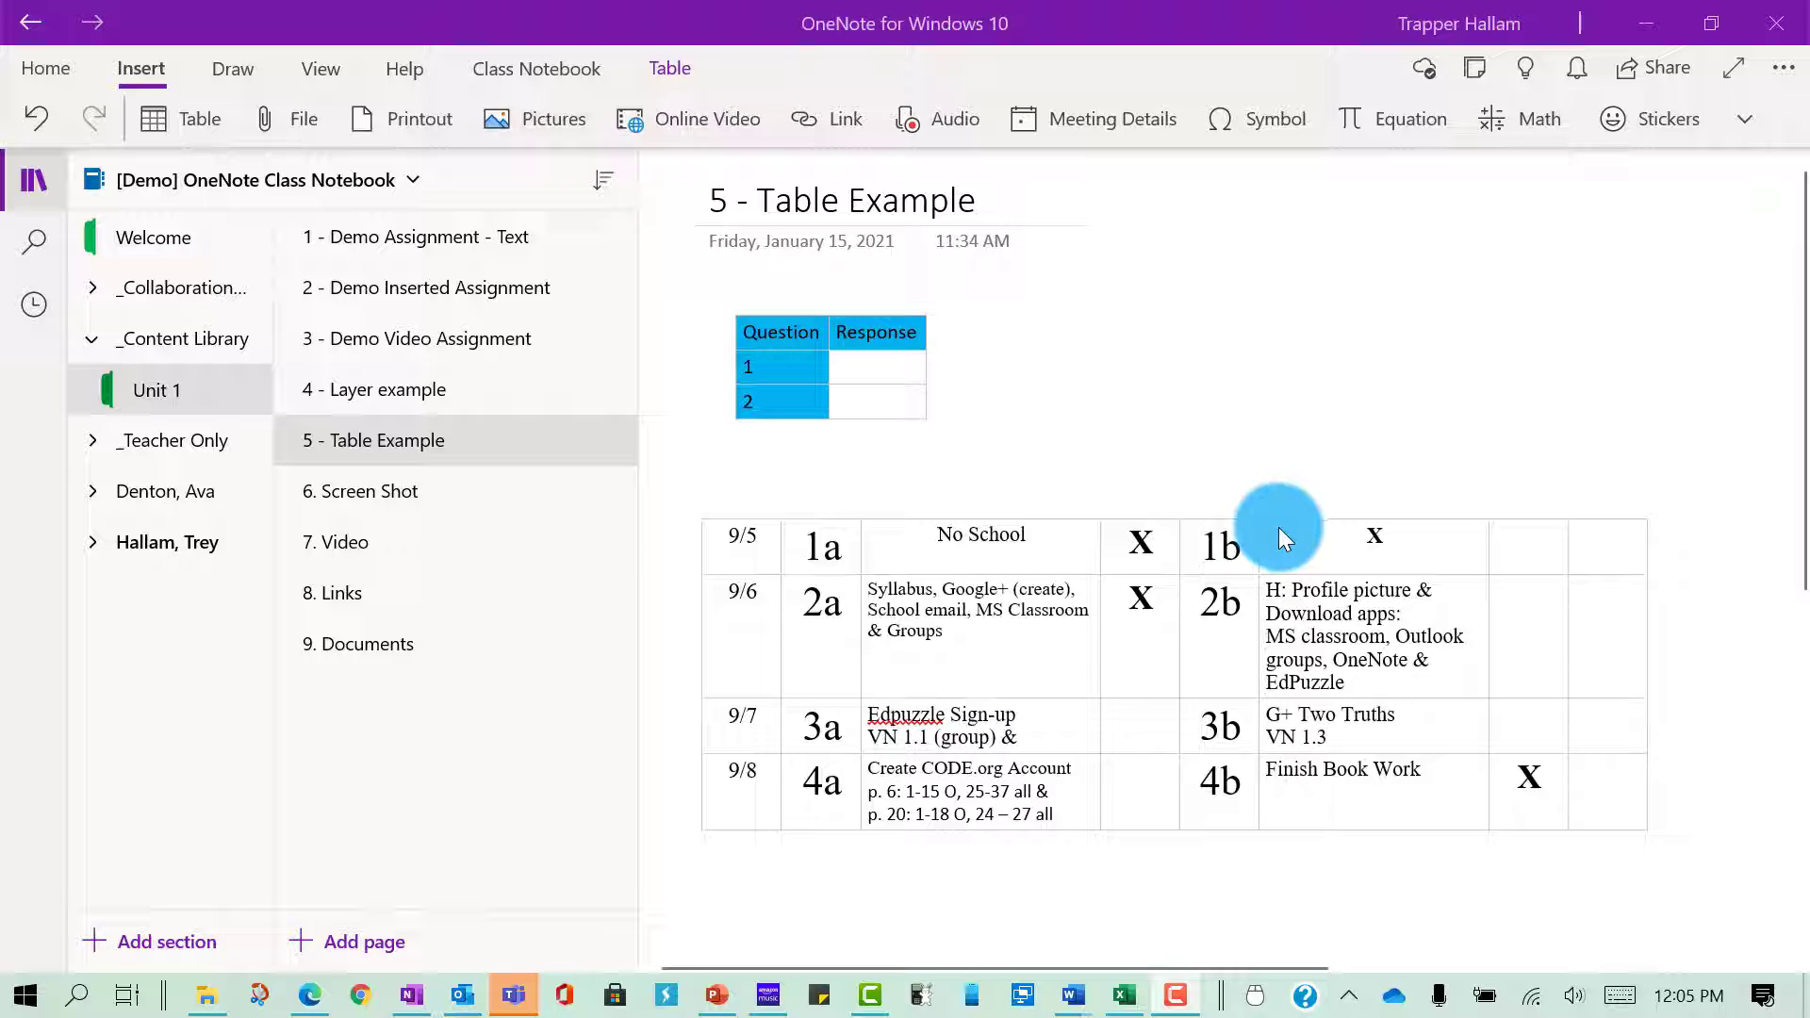
- Switch to the Excel workbook Book1 and copy the Question and Response range A1:B5
click(1131, 999)
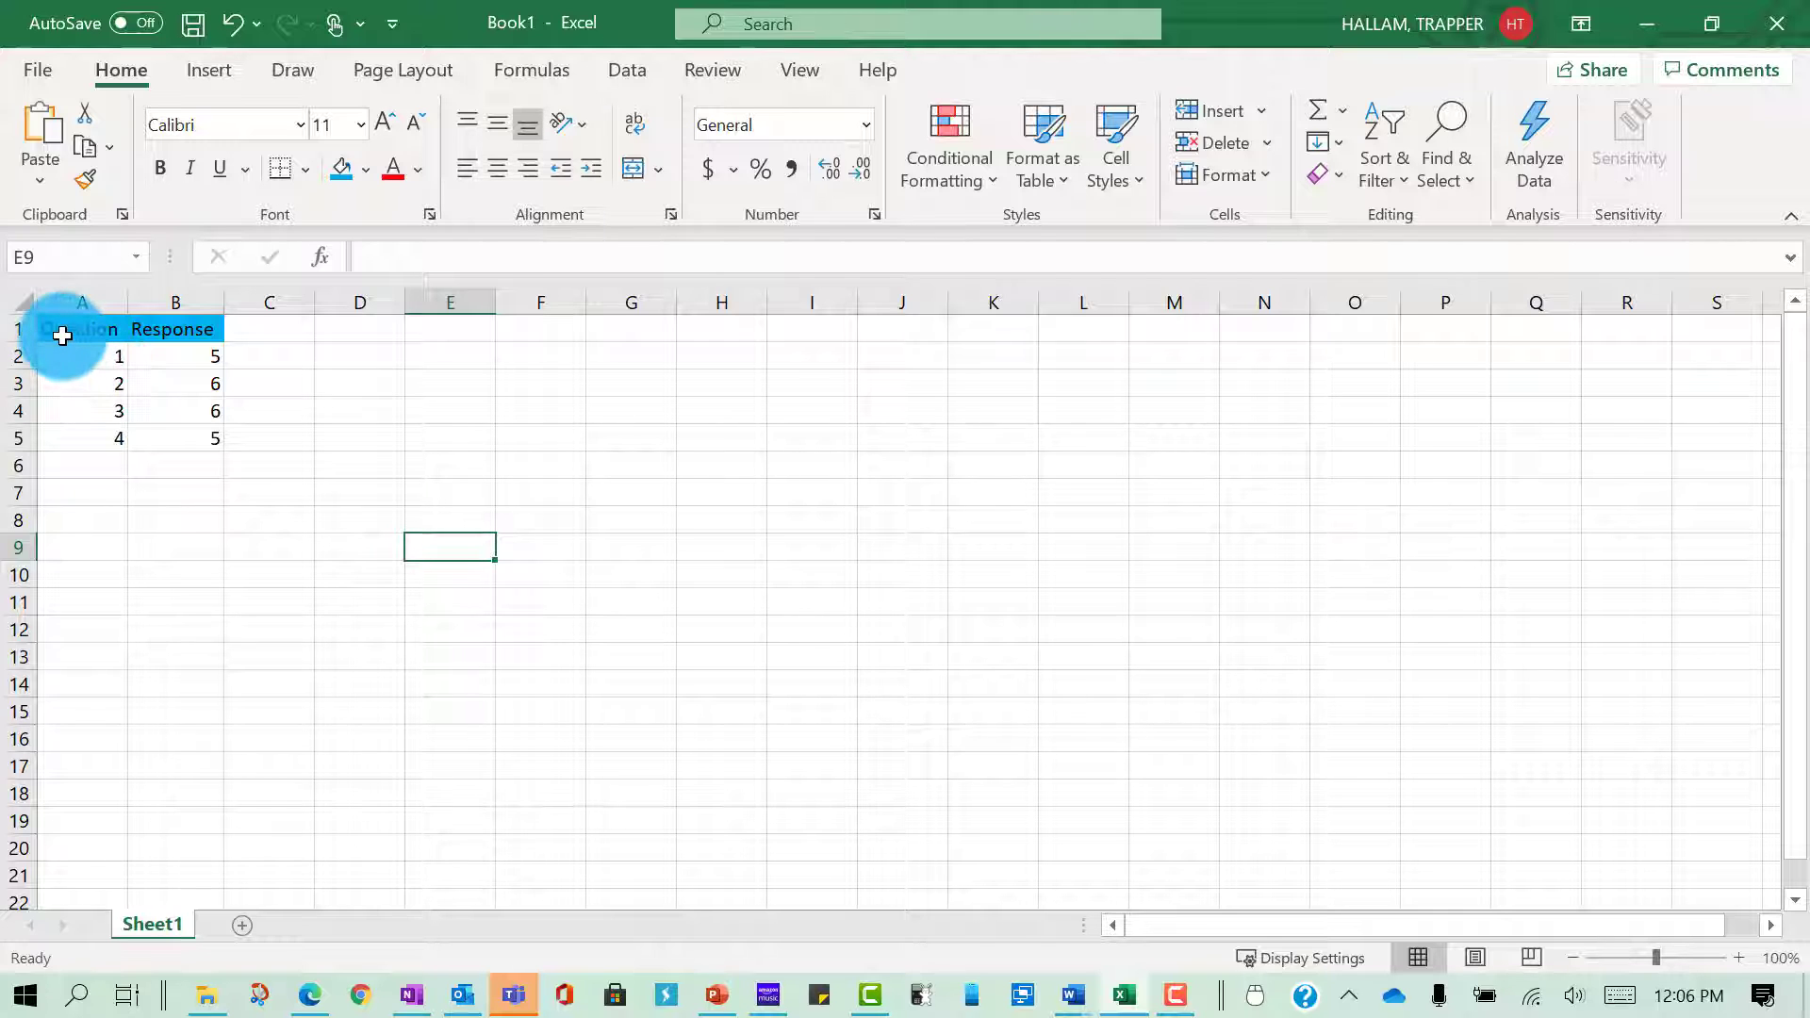
drag(62, 336, 172, 444)
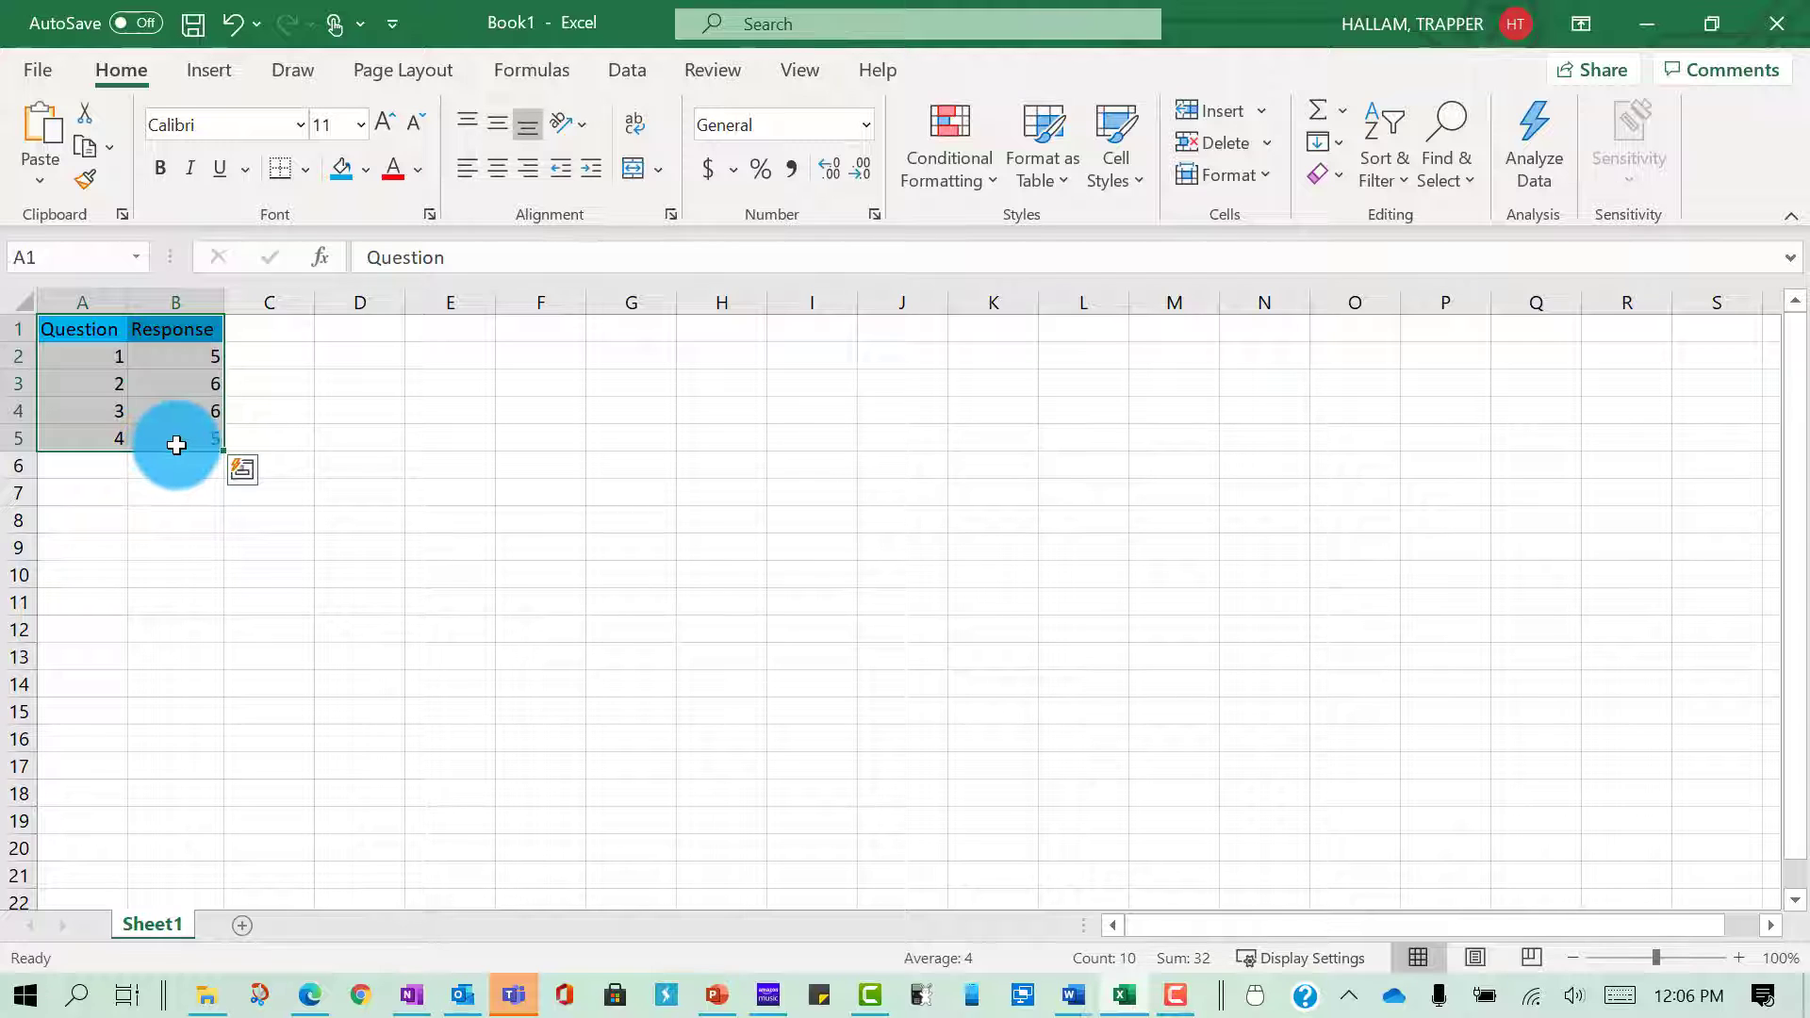
key(ctrl+c)
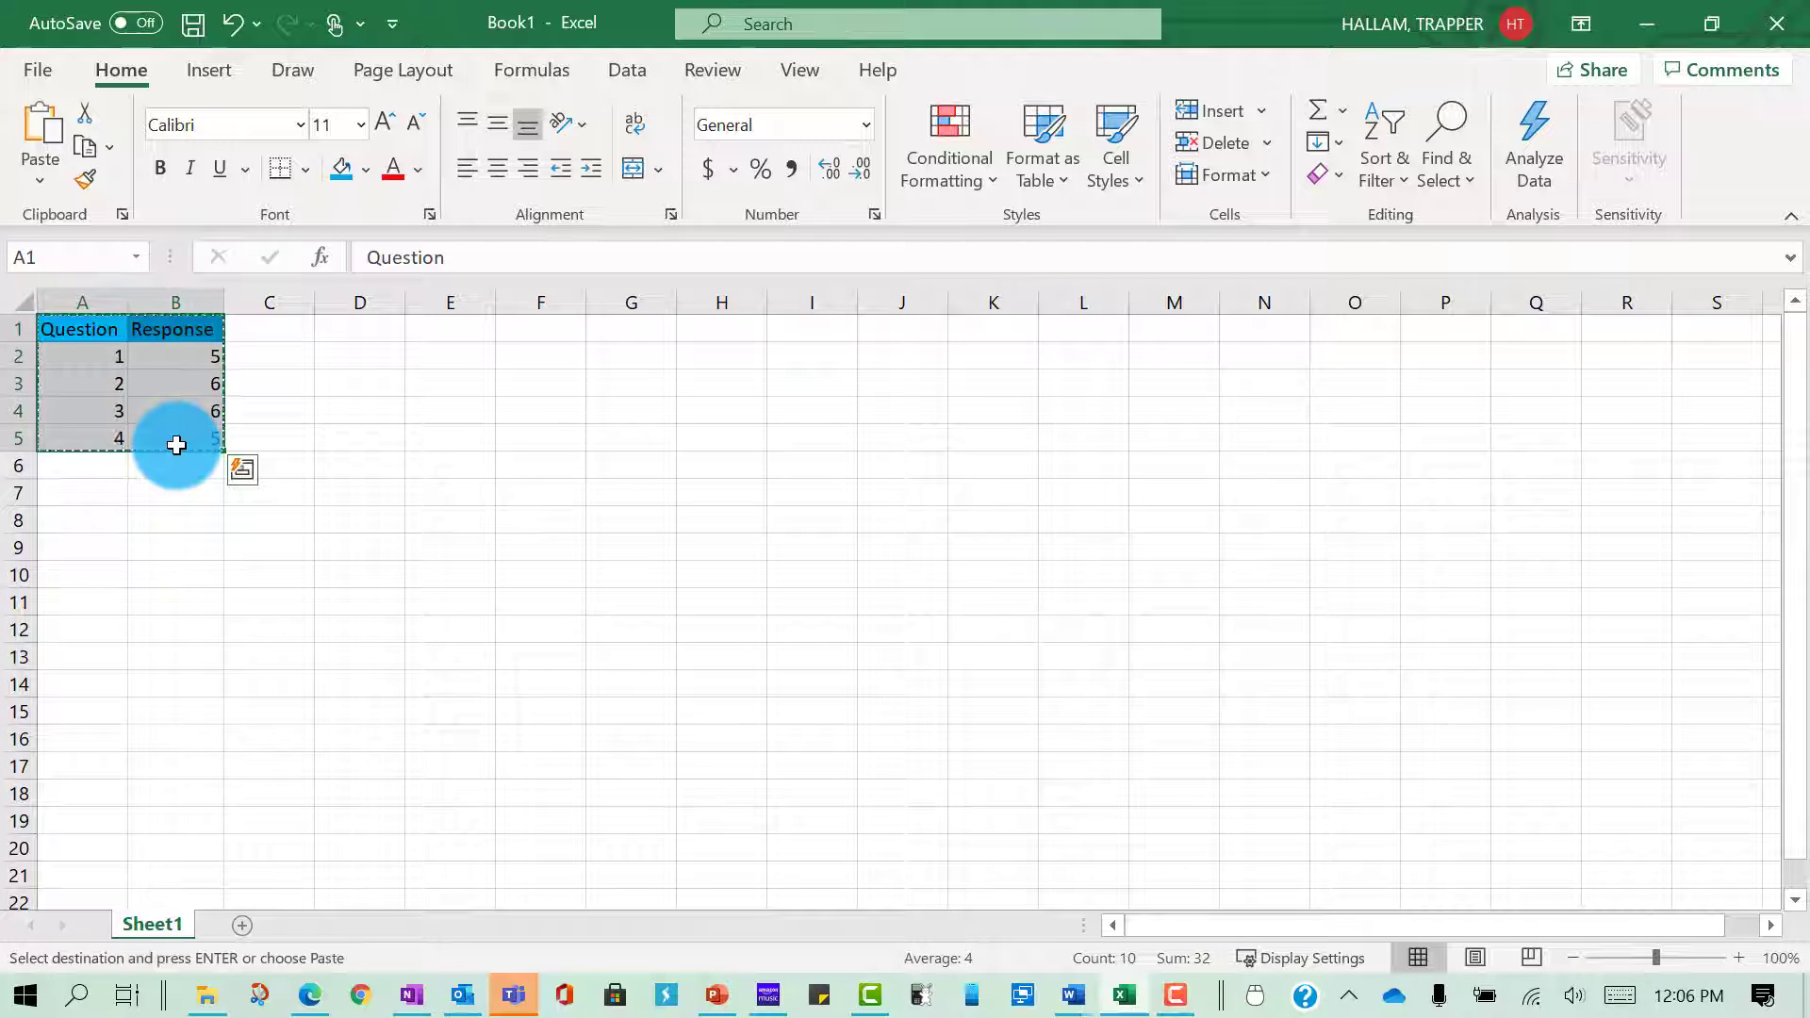
- Return to OneNote and paste the Excel cells beside the Question and Response table, above the assignment table
click(1647, 23)
scroll(917, 535, down, 4)
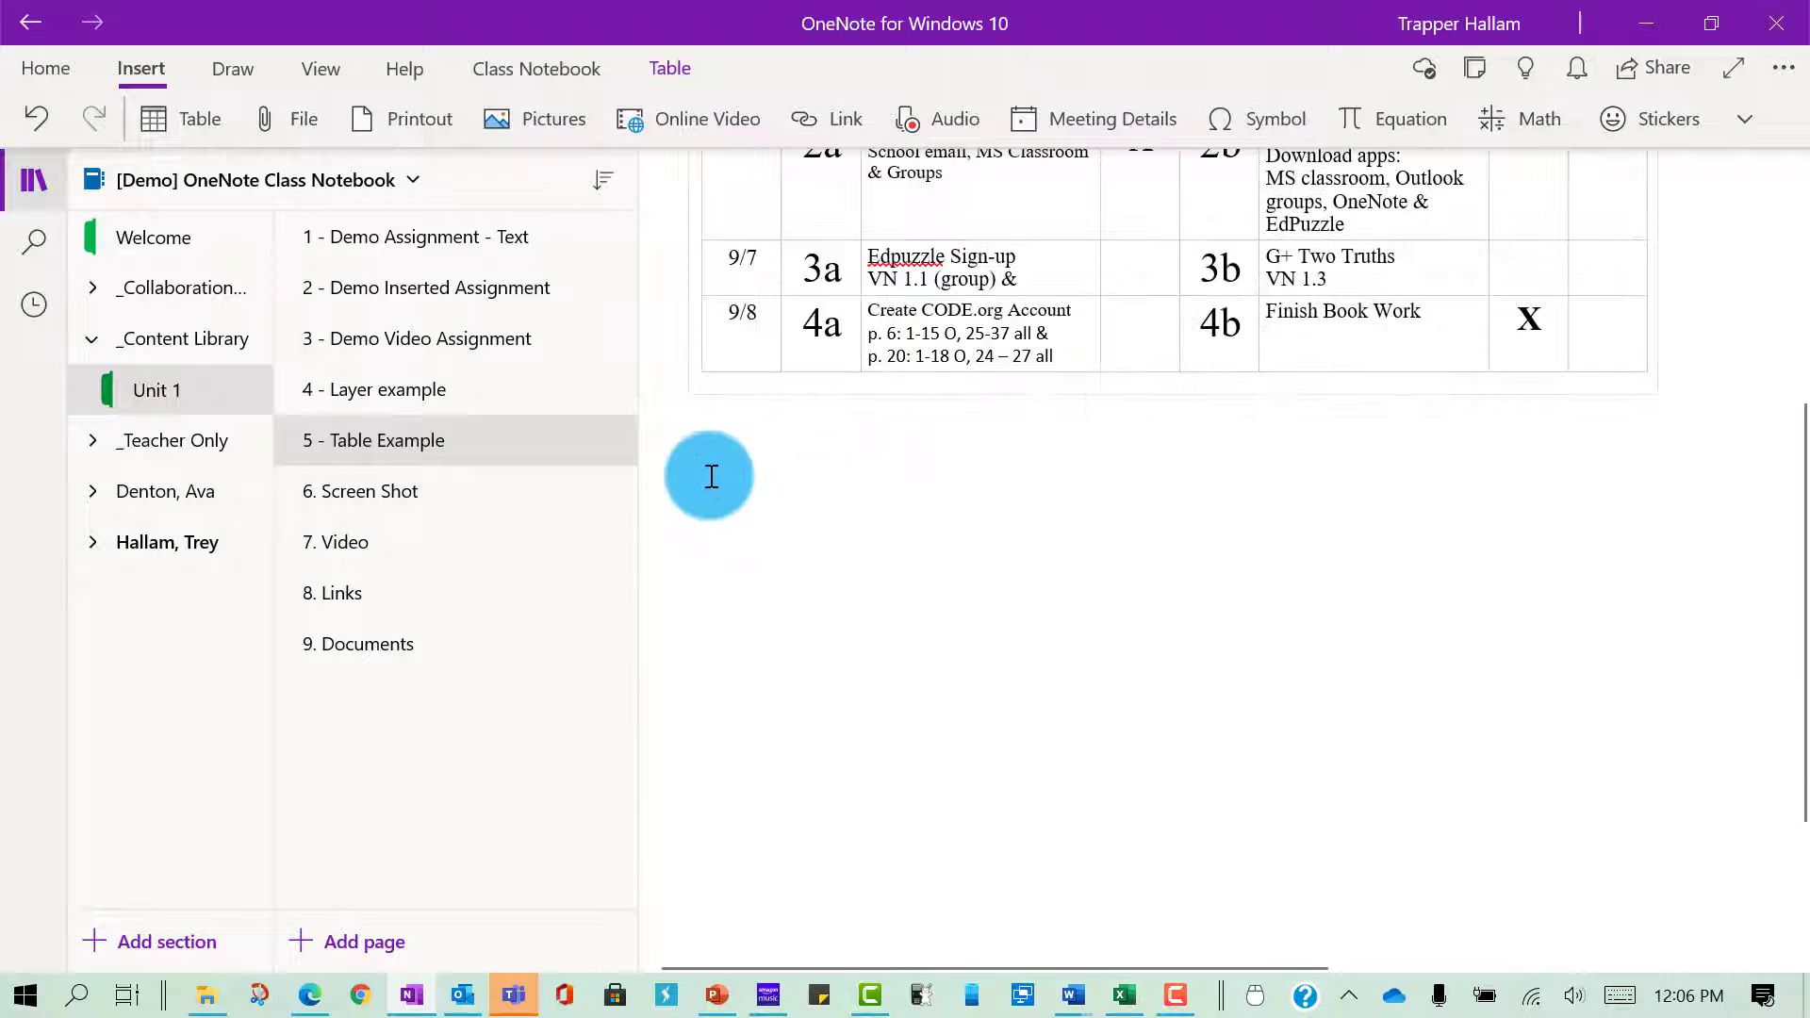
click(710, 477)
scroll(985, 381, up, 1)
scroll(985, 381, up, 3)
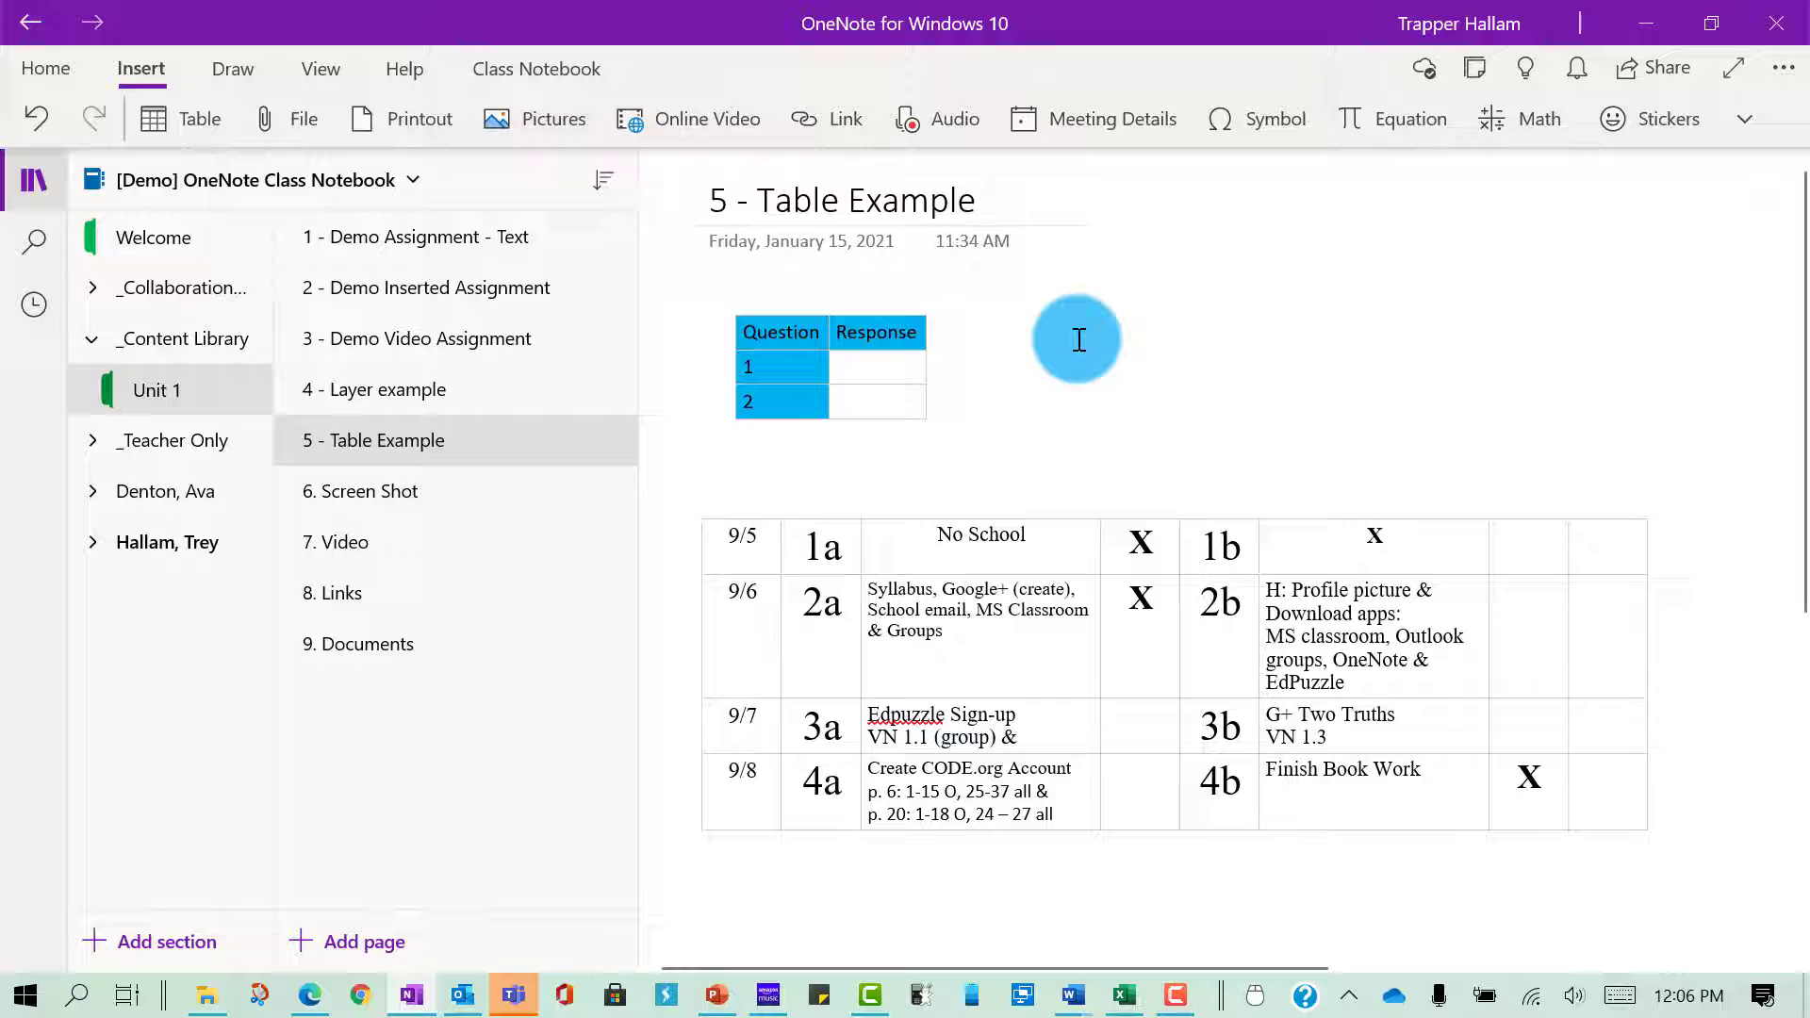
click(1079, 339)
key(ctrl+v)
drag(1135, 324, 1138, 291)
click(1387, 307)
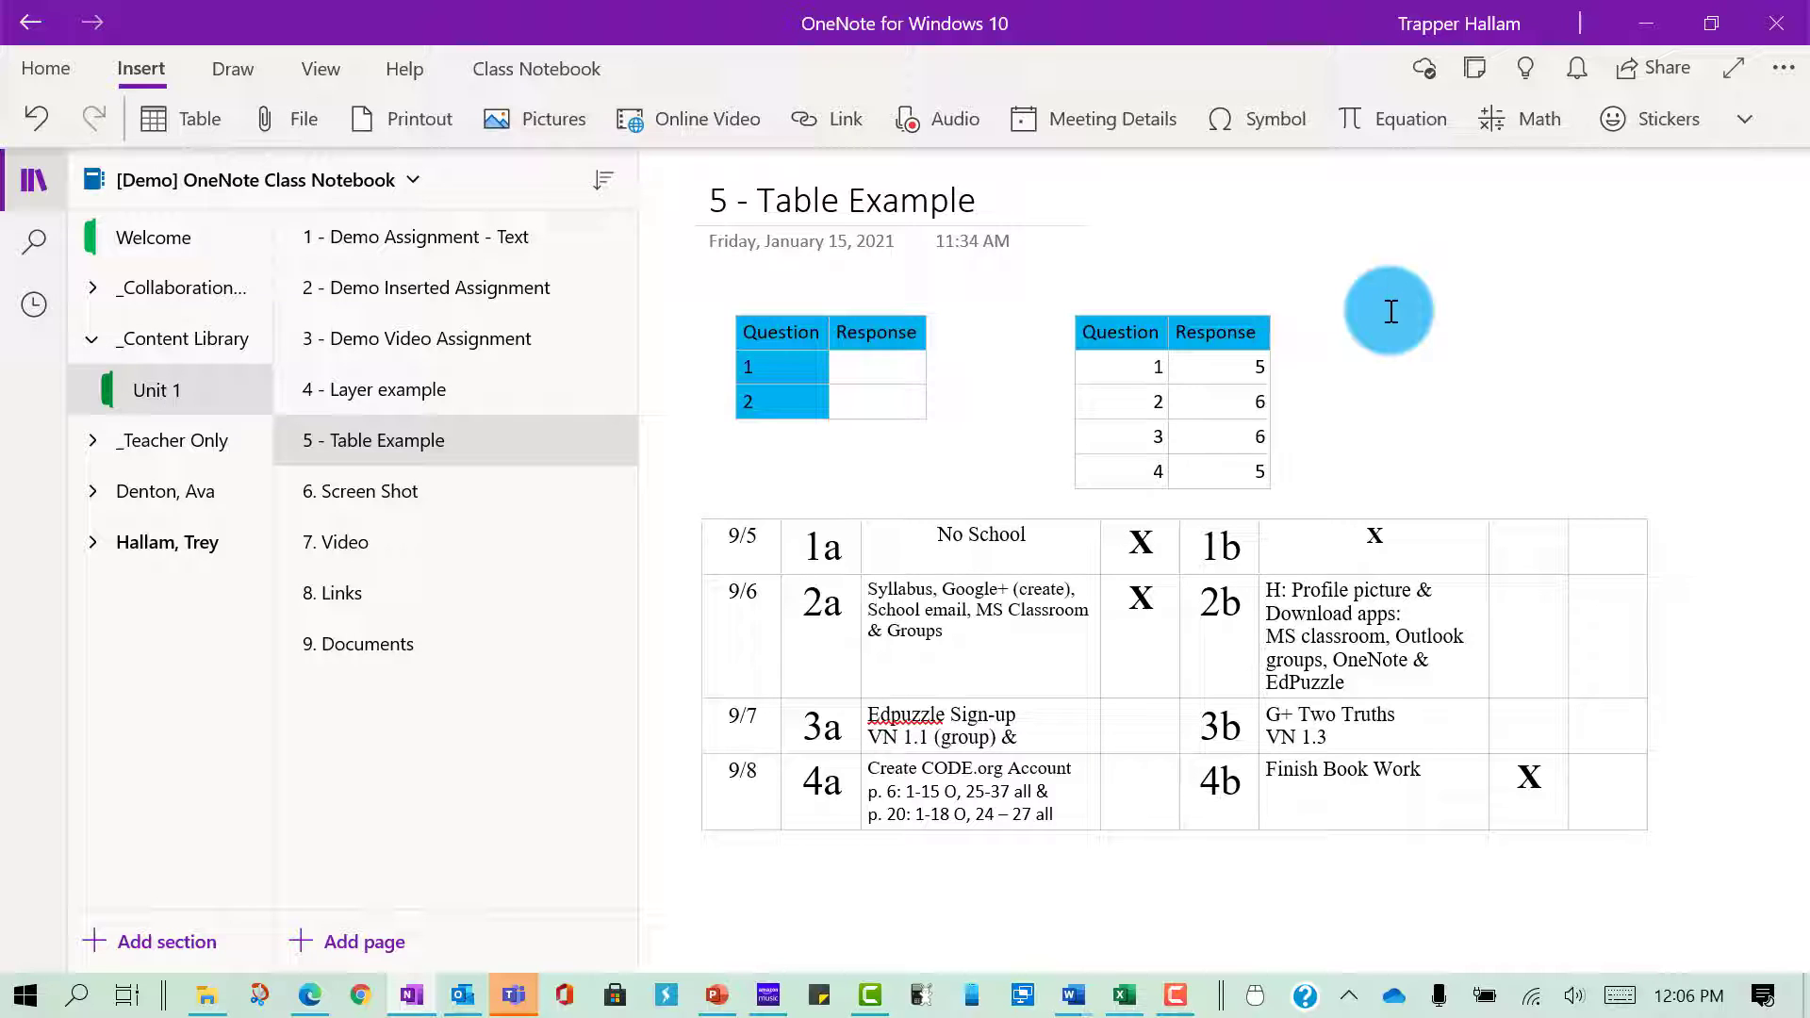
click(1390, 311)
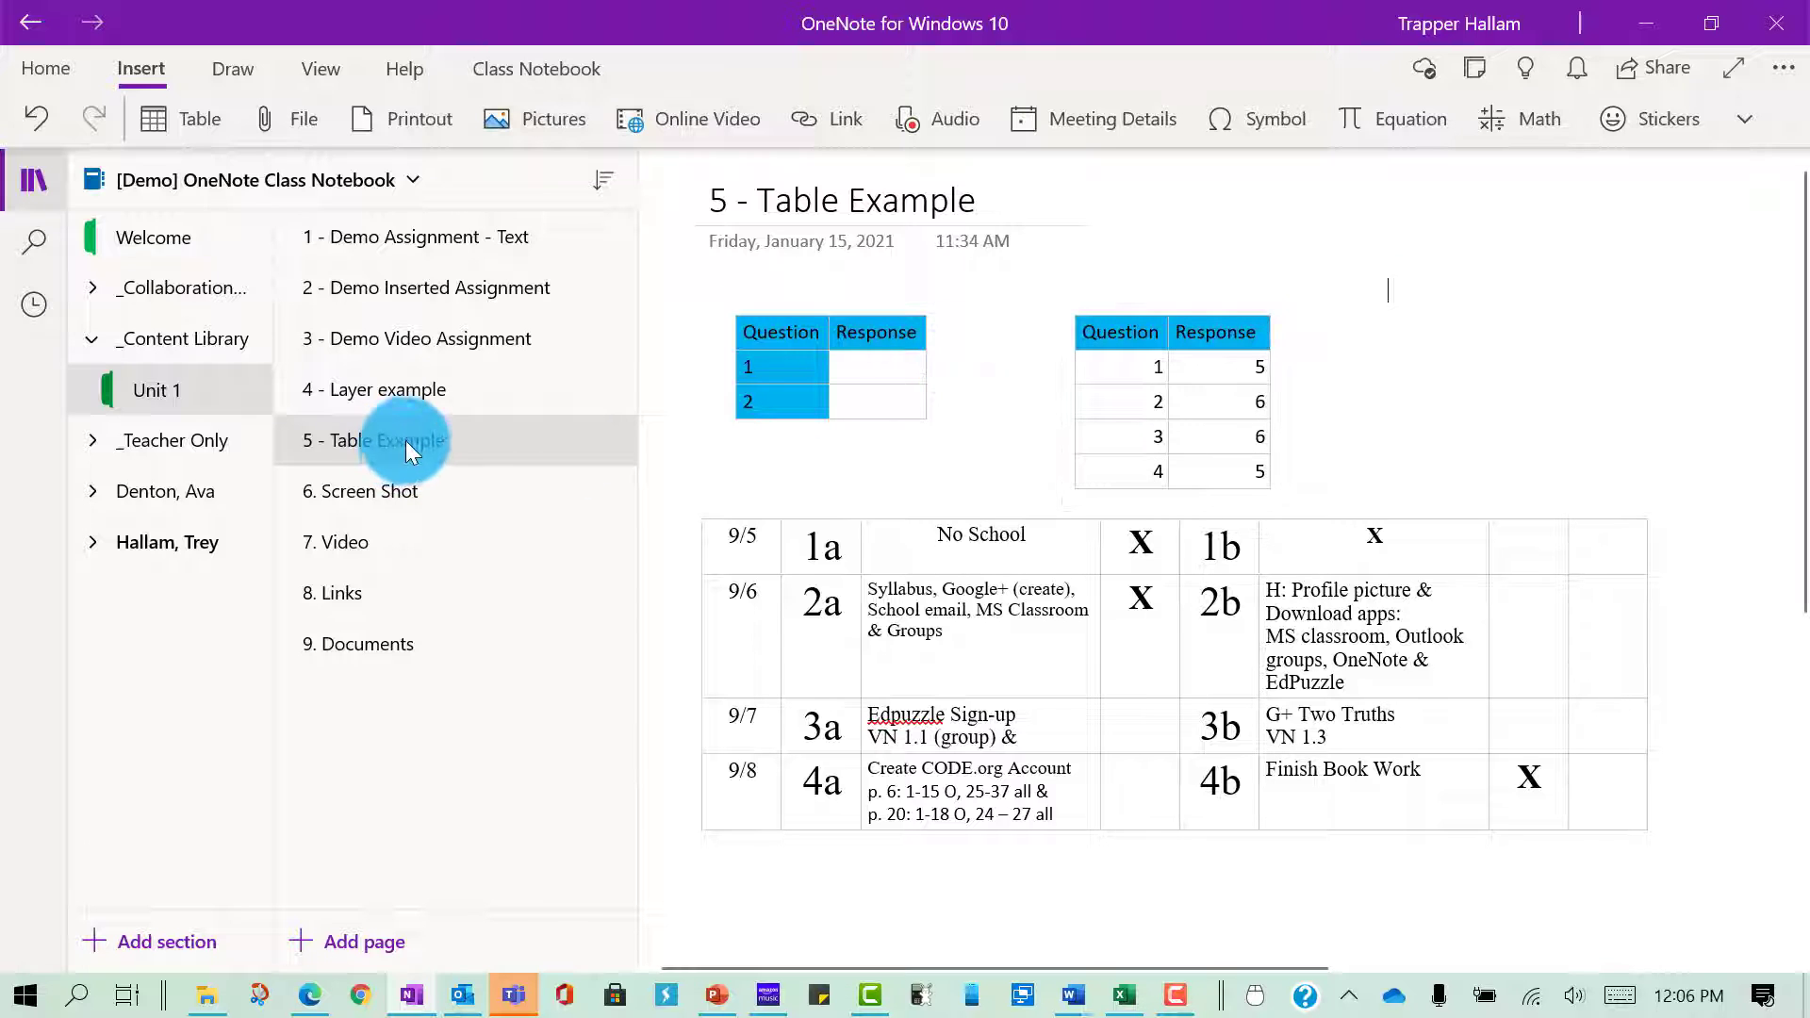
- Extend the page title to read "5 - Table Example & copy MS"
click(1003, 191)
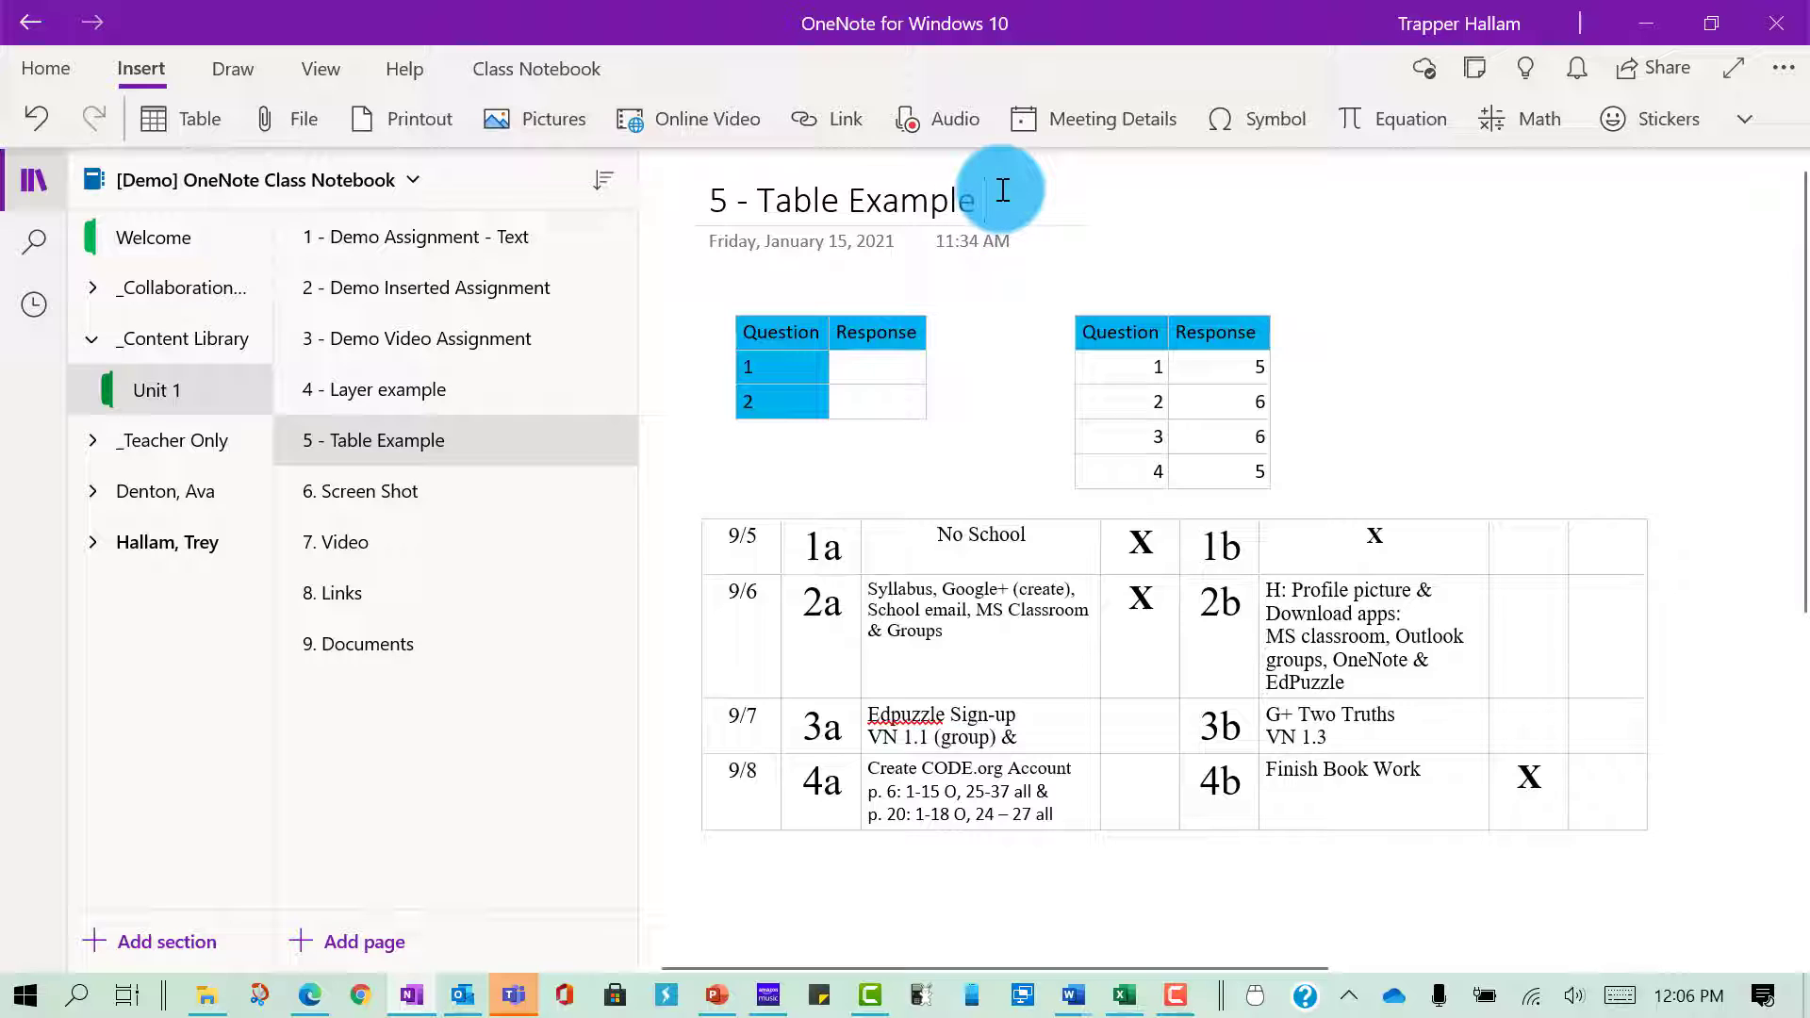
text(& copy)
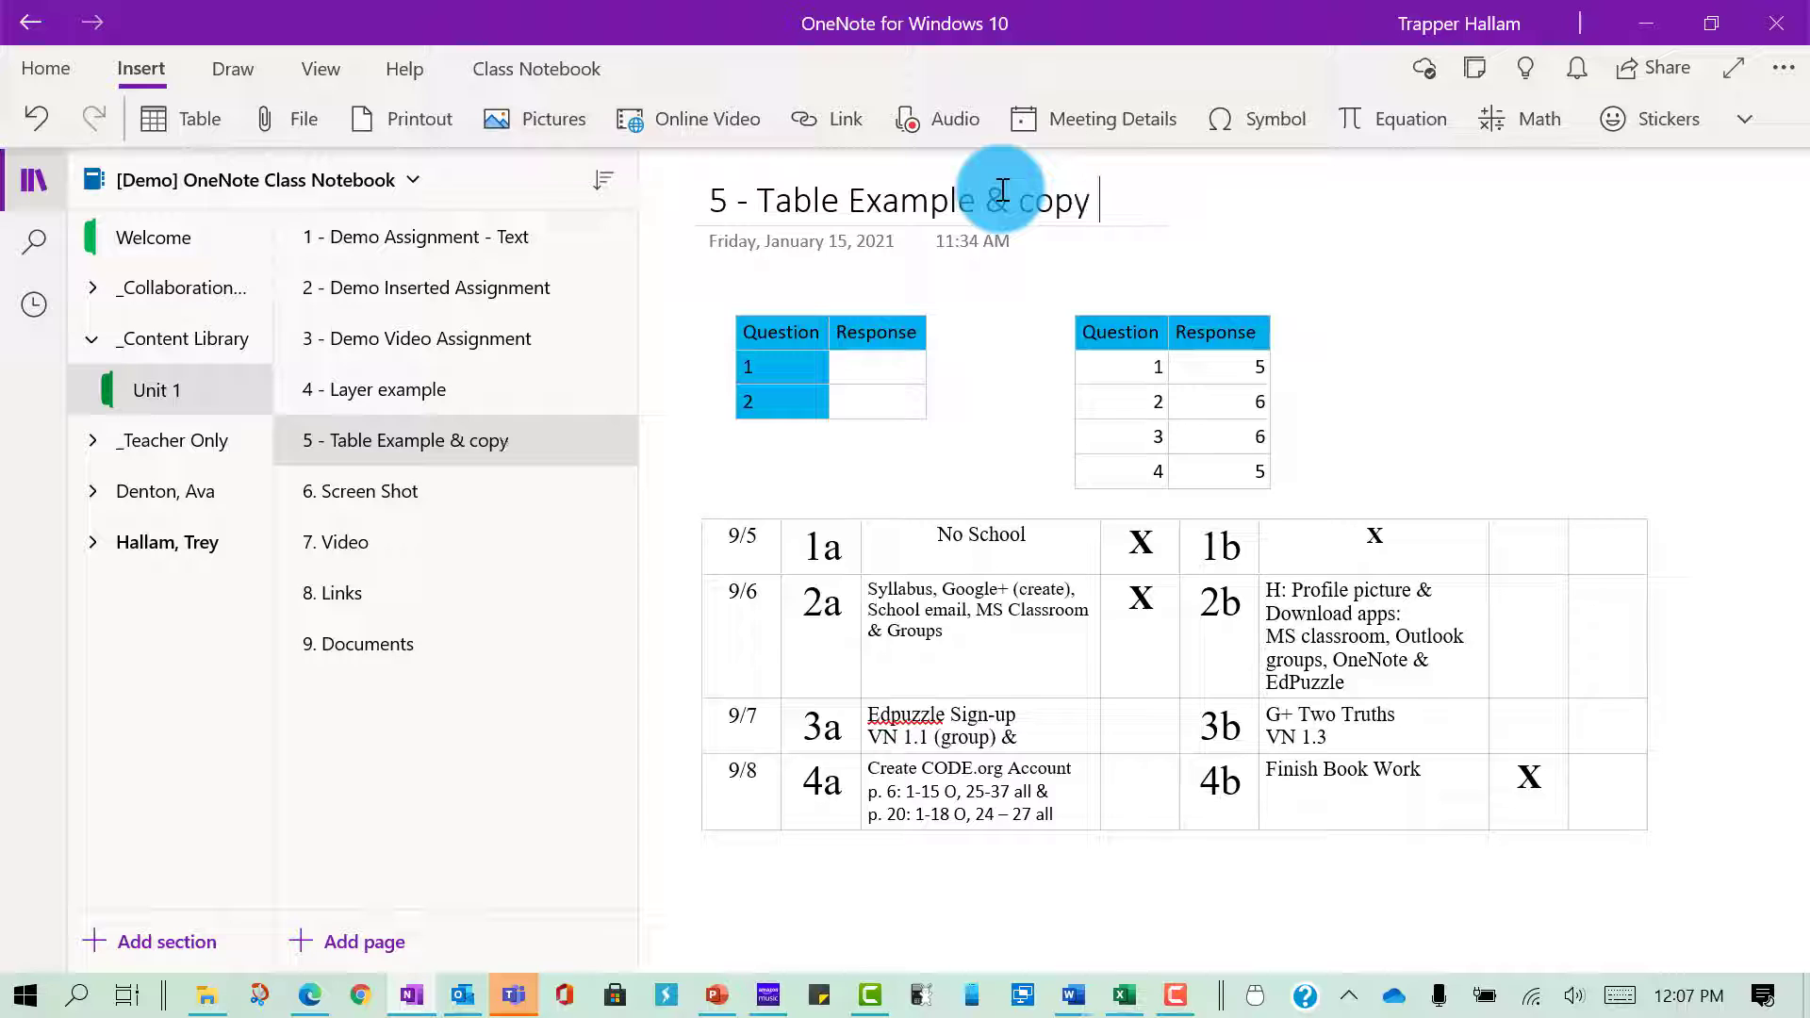
text( MS)
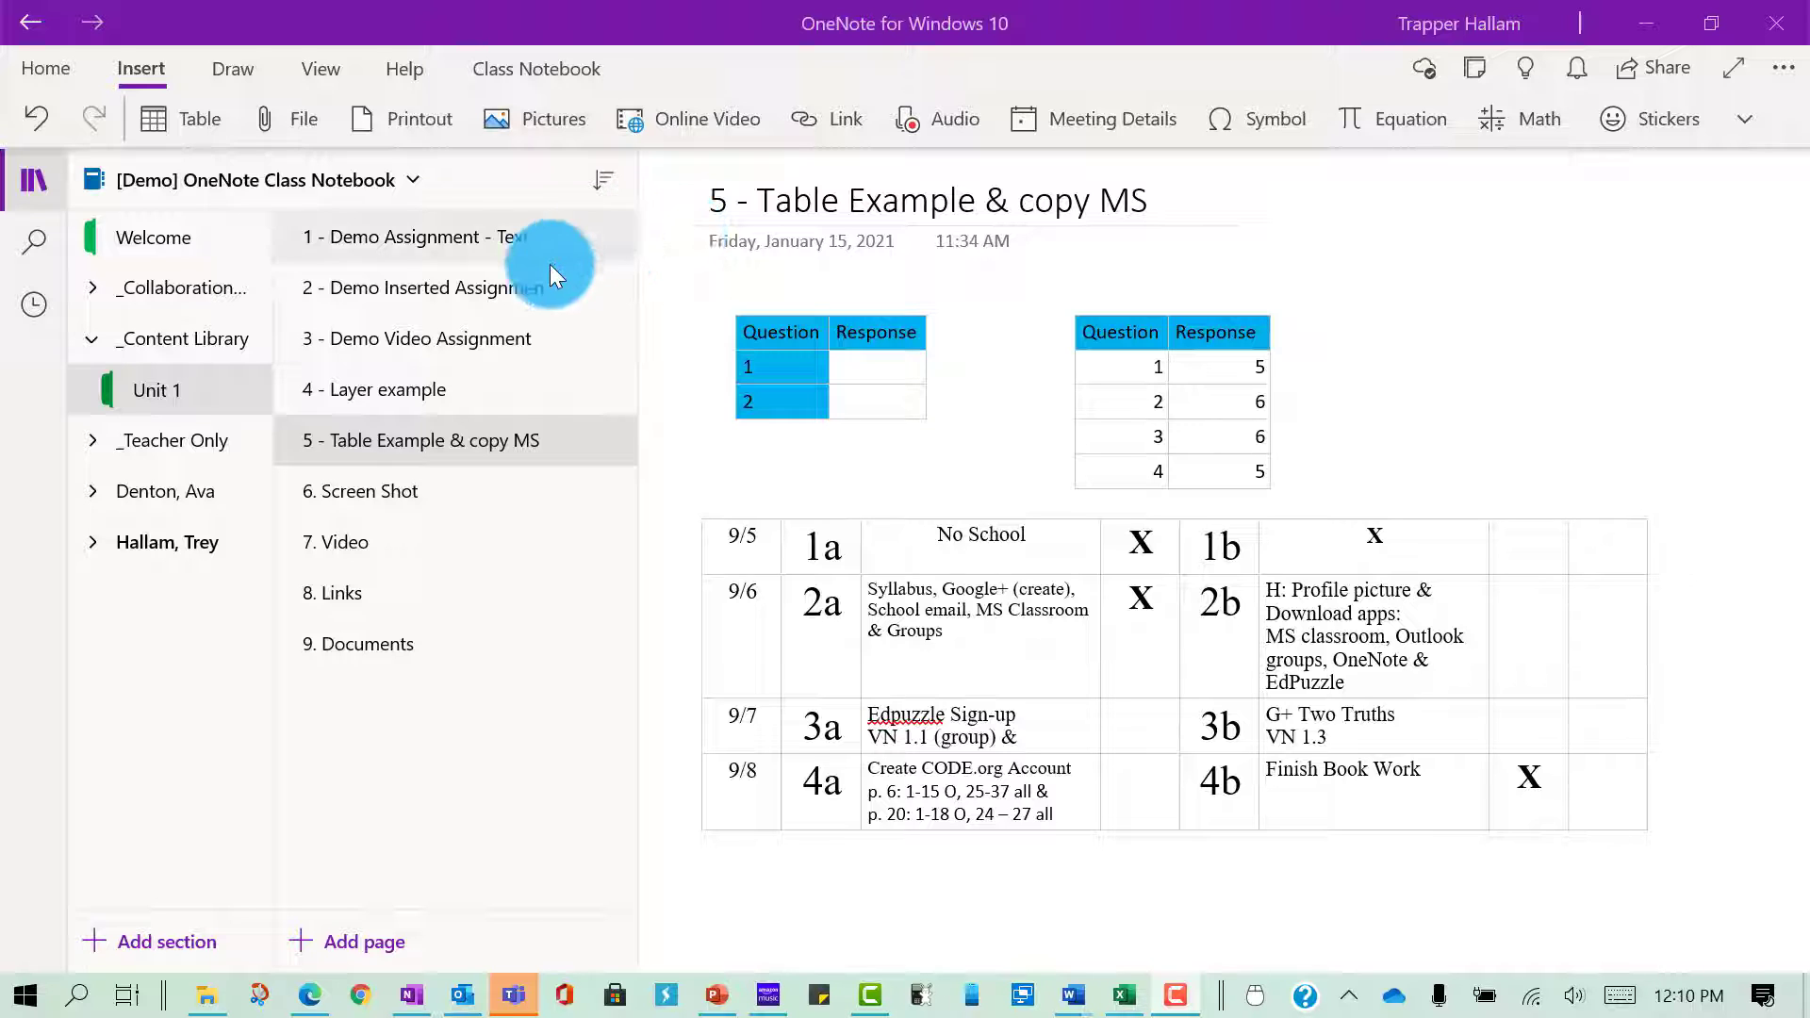
- Open the 6. Screen Shot page, and from the browser's UCS Tech page snip the cracked-screen question with its answer
click(376, 498)
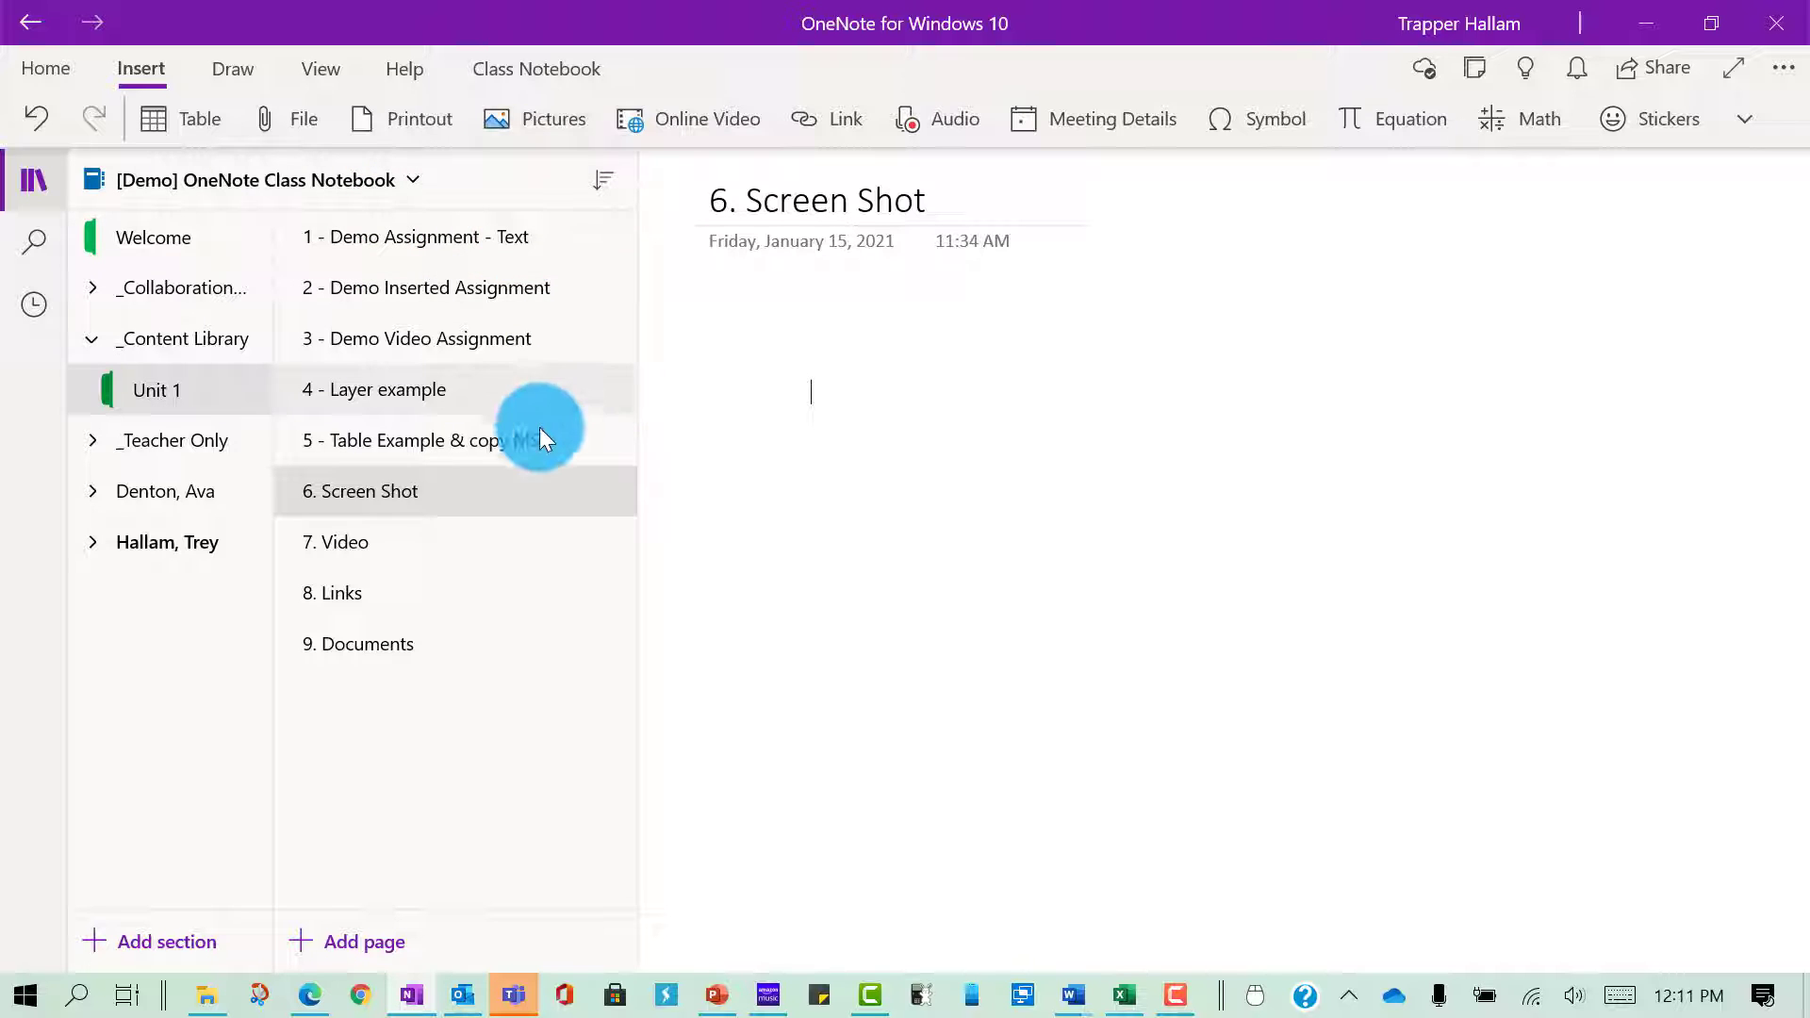
click(309, 996)
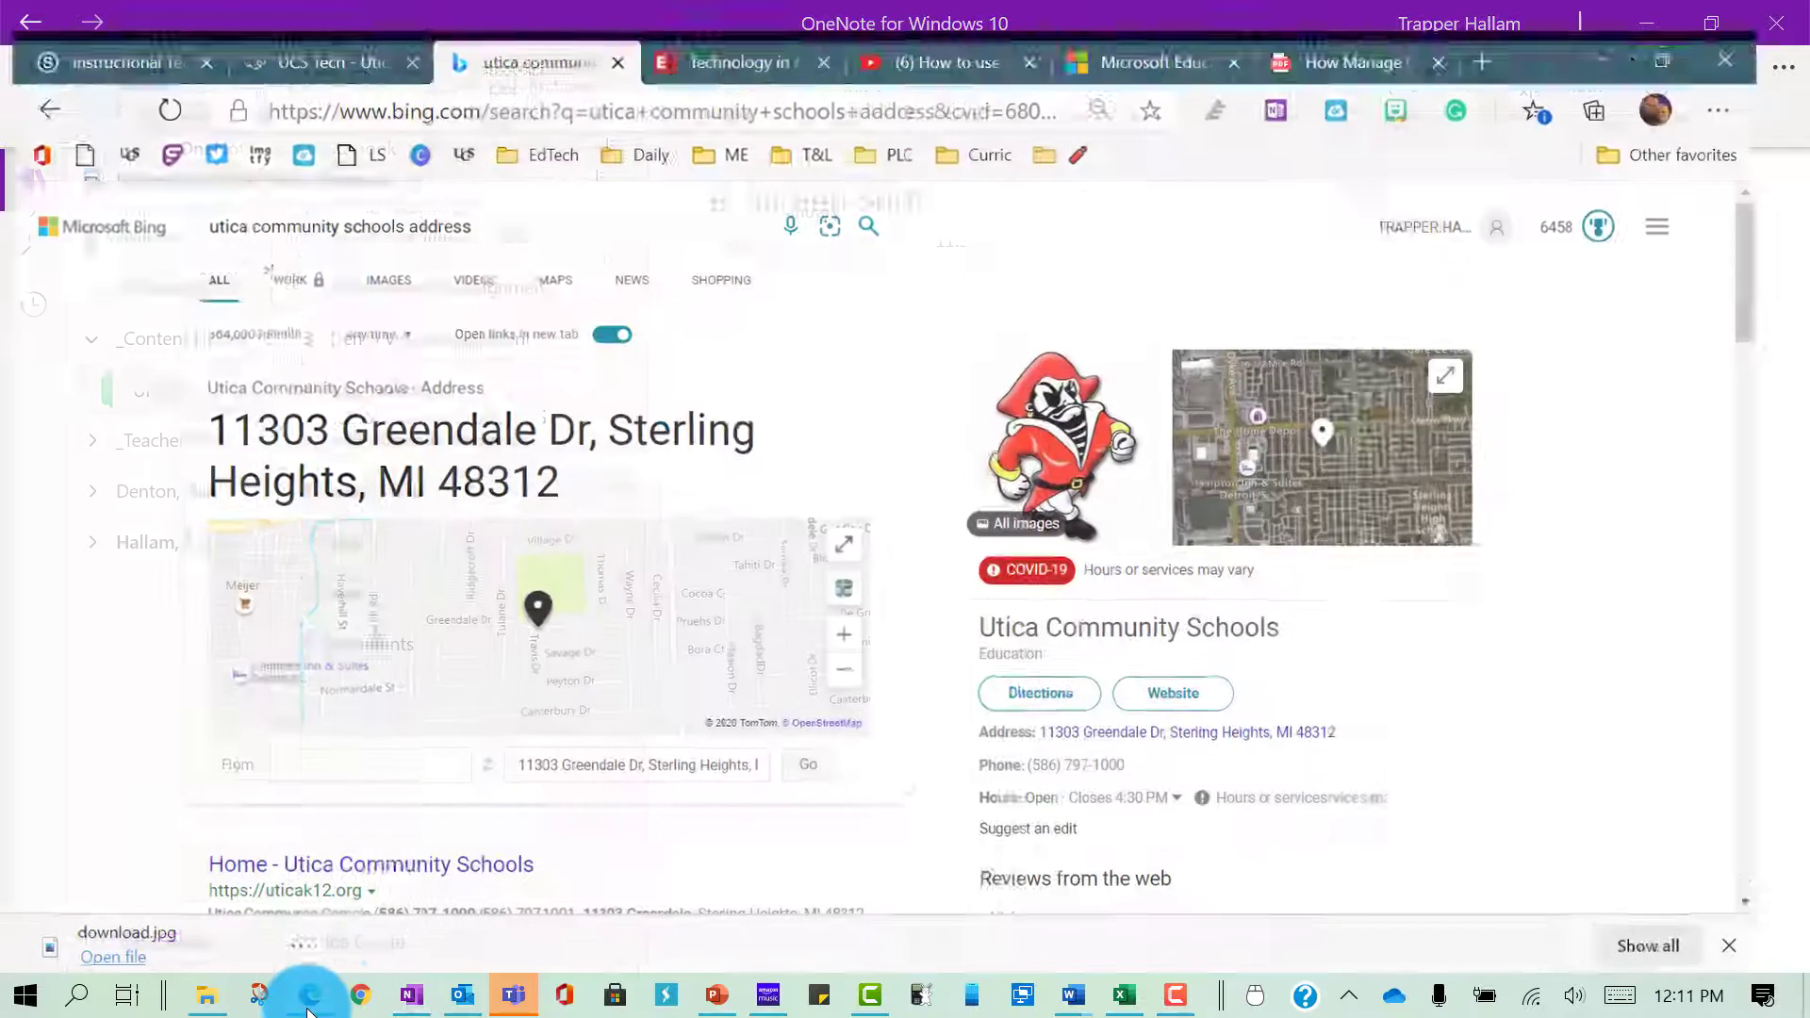
click(317, 21)
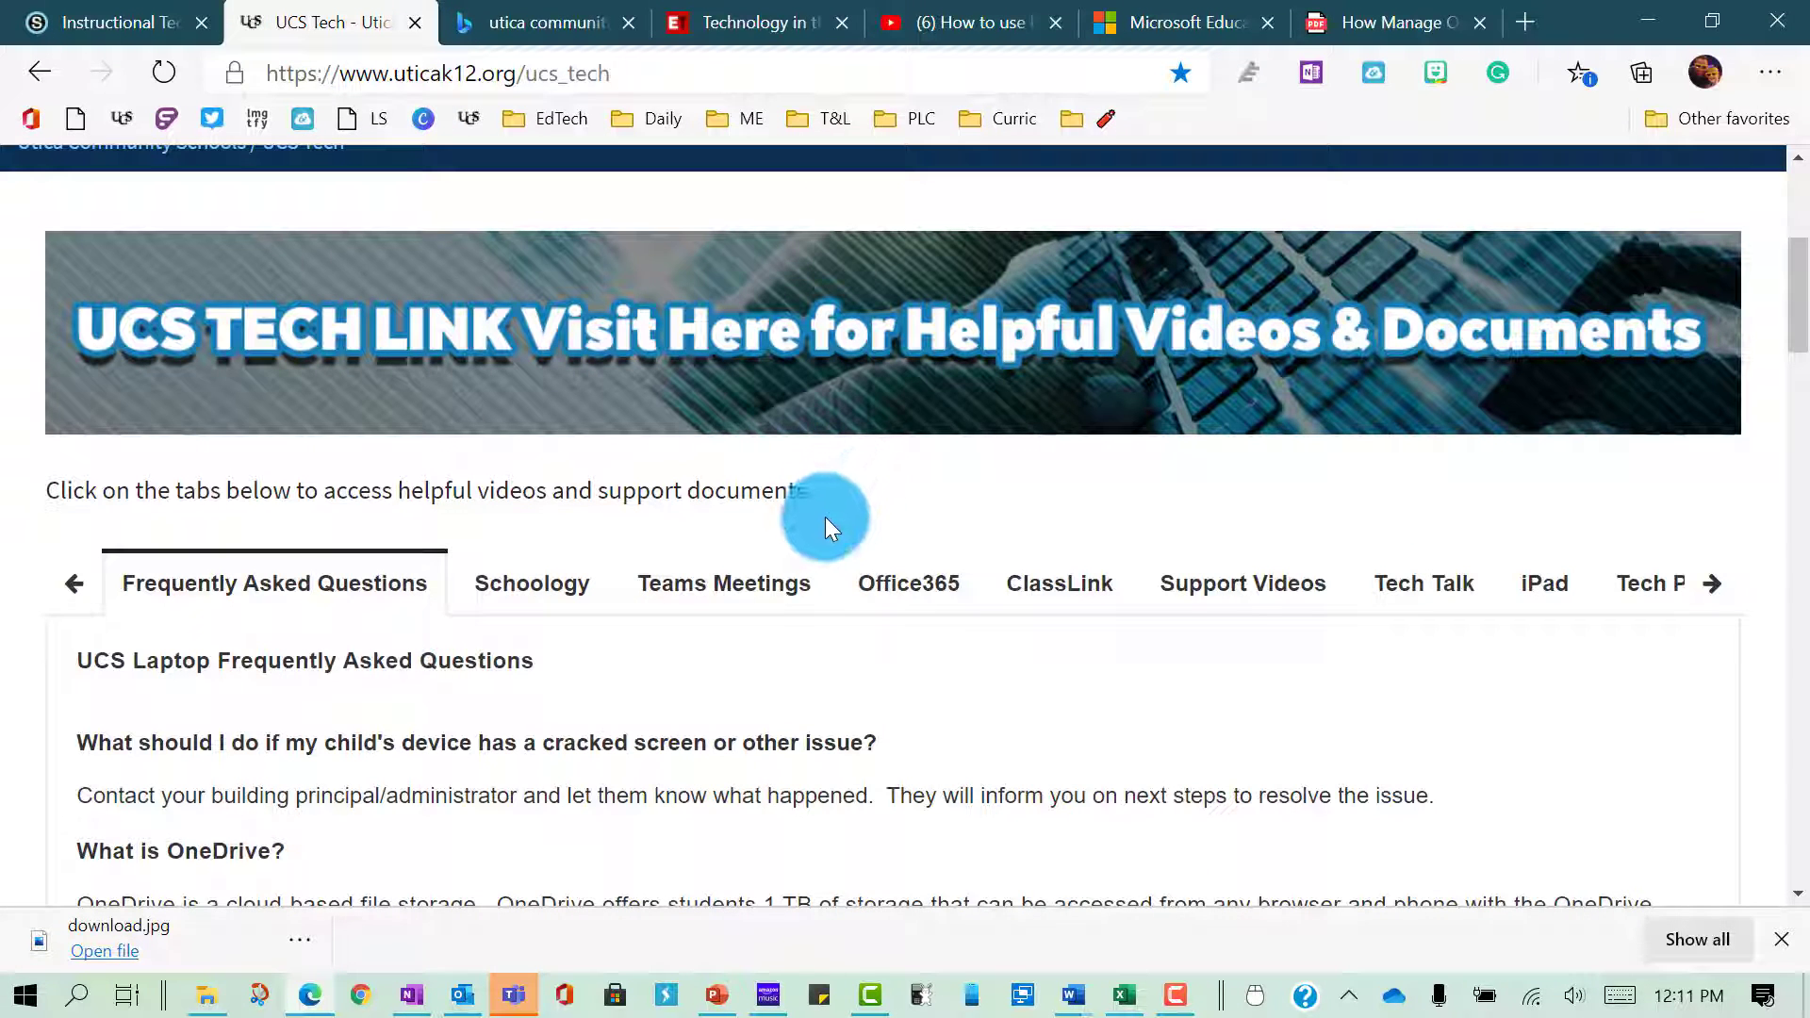
scroll(820, 522, down, 1)
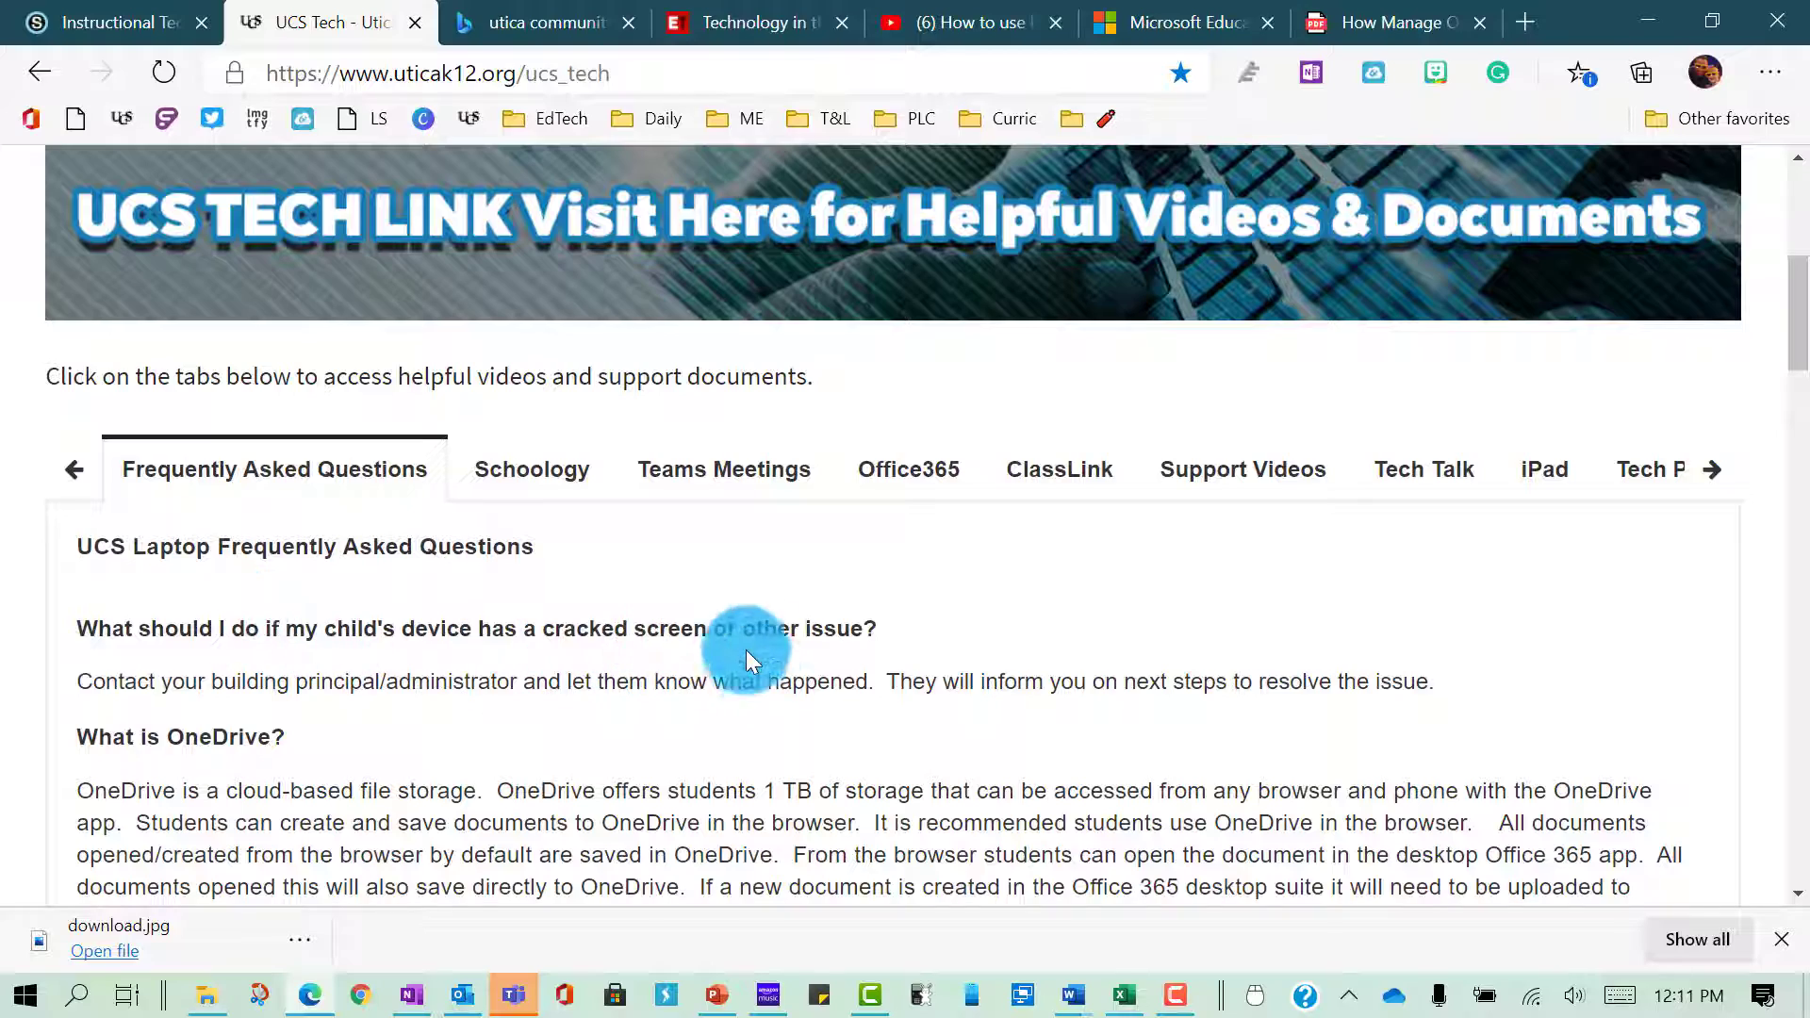
key(super+shift+s)
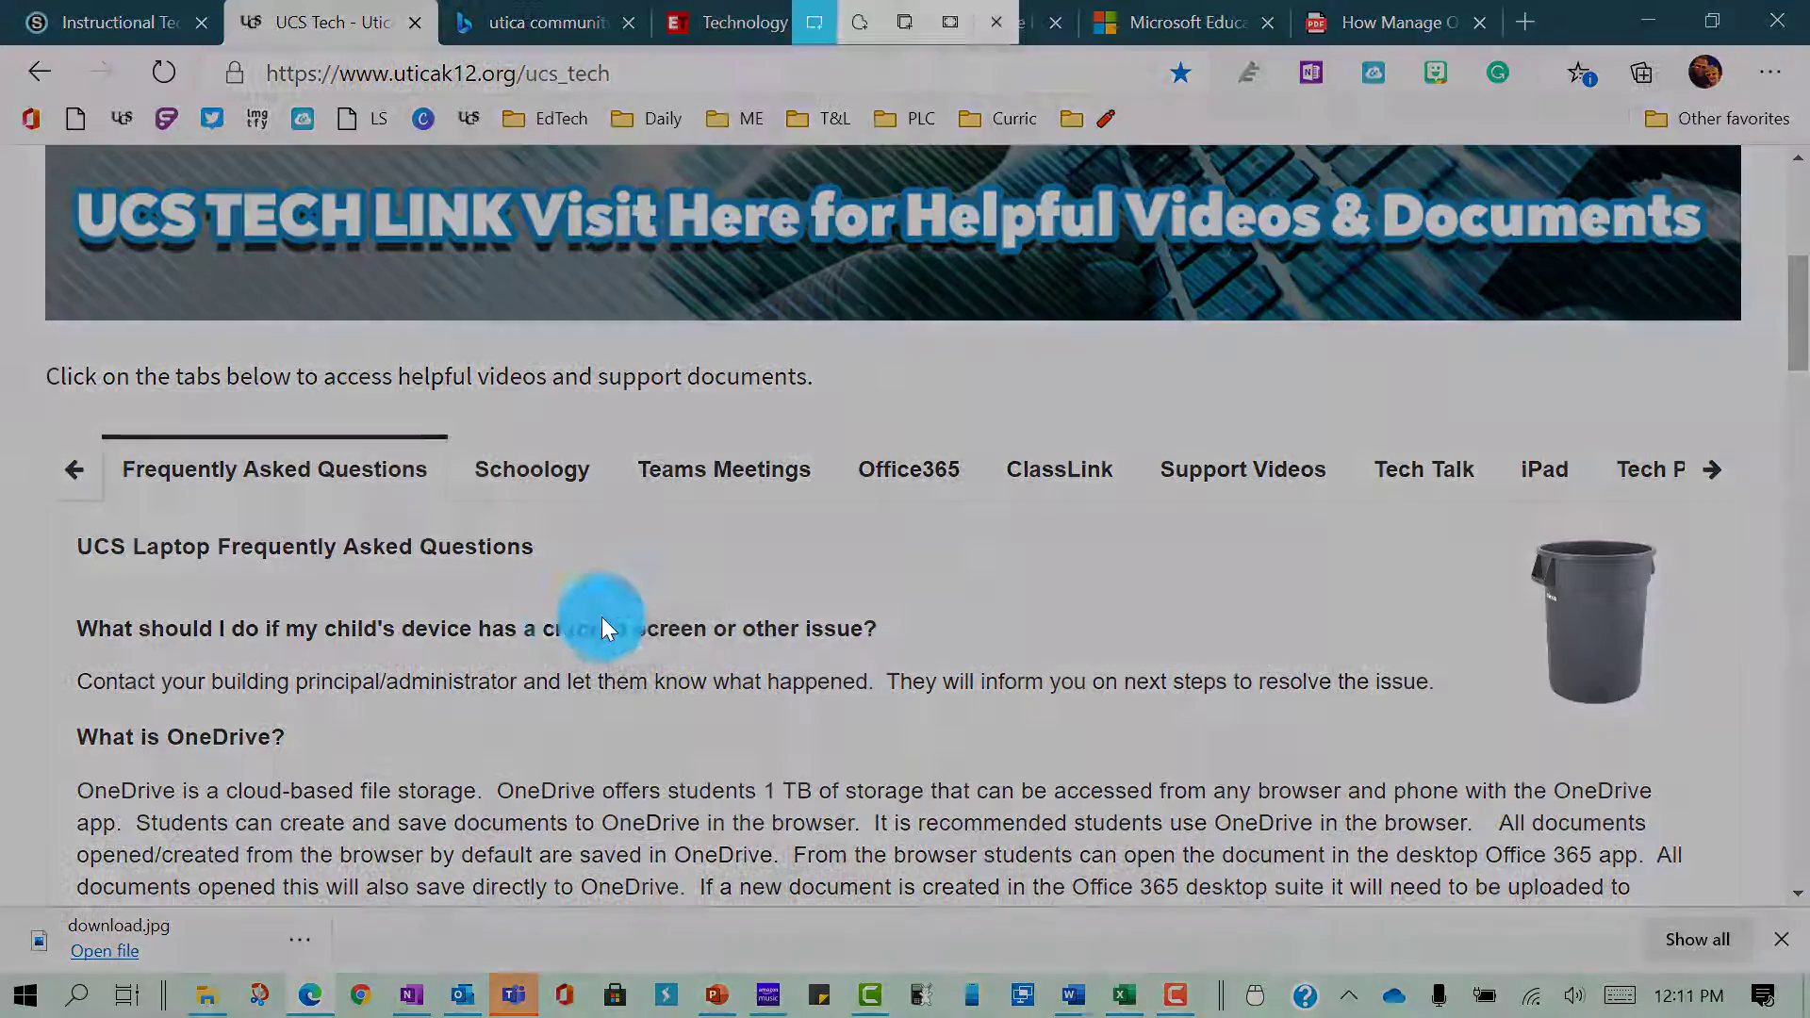
mouse_move(63, 597)
mouse_down()
mouse_move(881, 760)
mouse_move(1515, 747)
mouse_move(1540, 744)
mouse_move(1542, 717)
mouse_up()
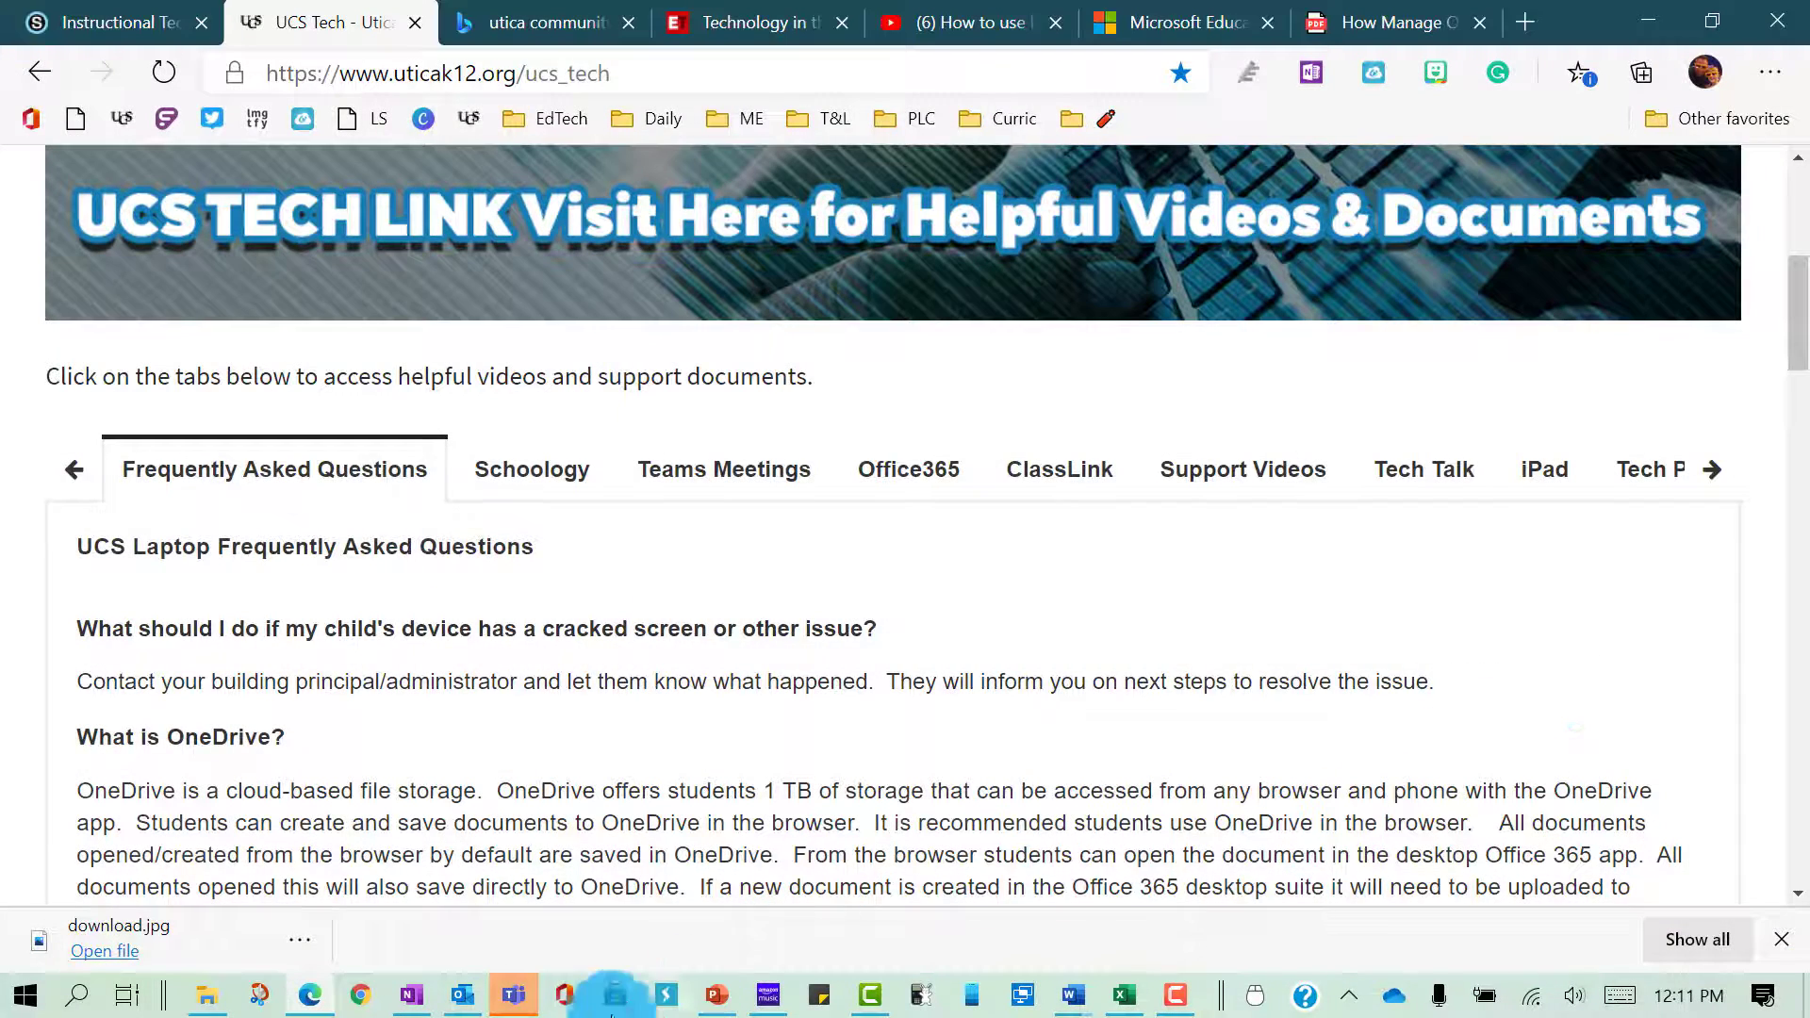
- Paste the snip beneath the title of the OneNote page 6. Screen Shot and add blank lines after it
click(411, 994)
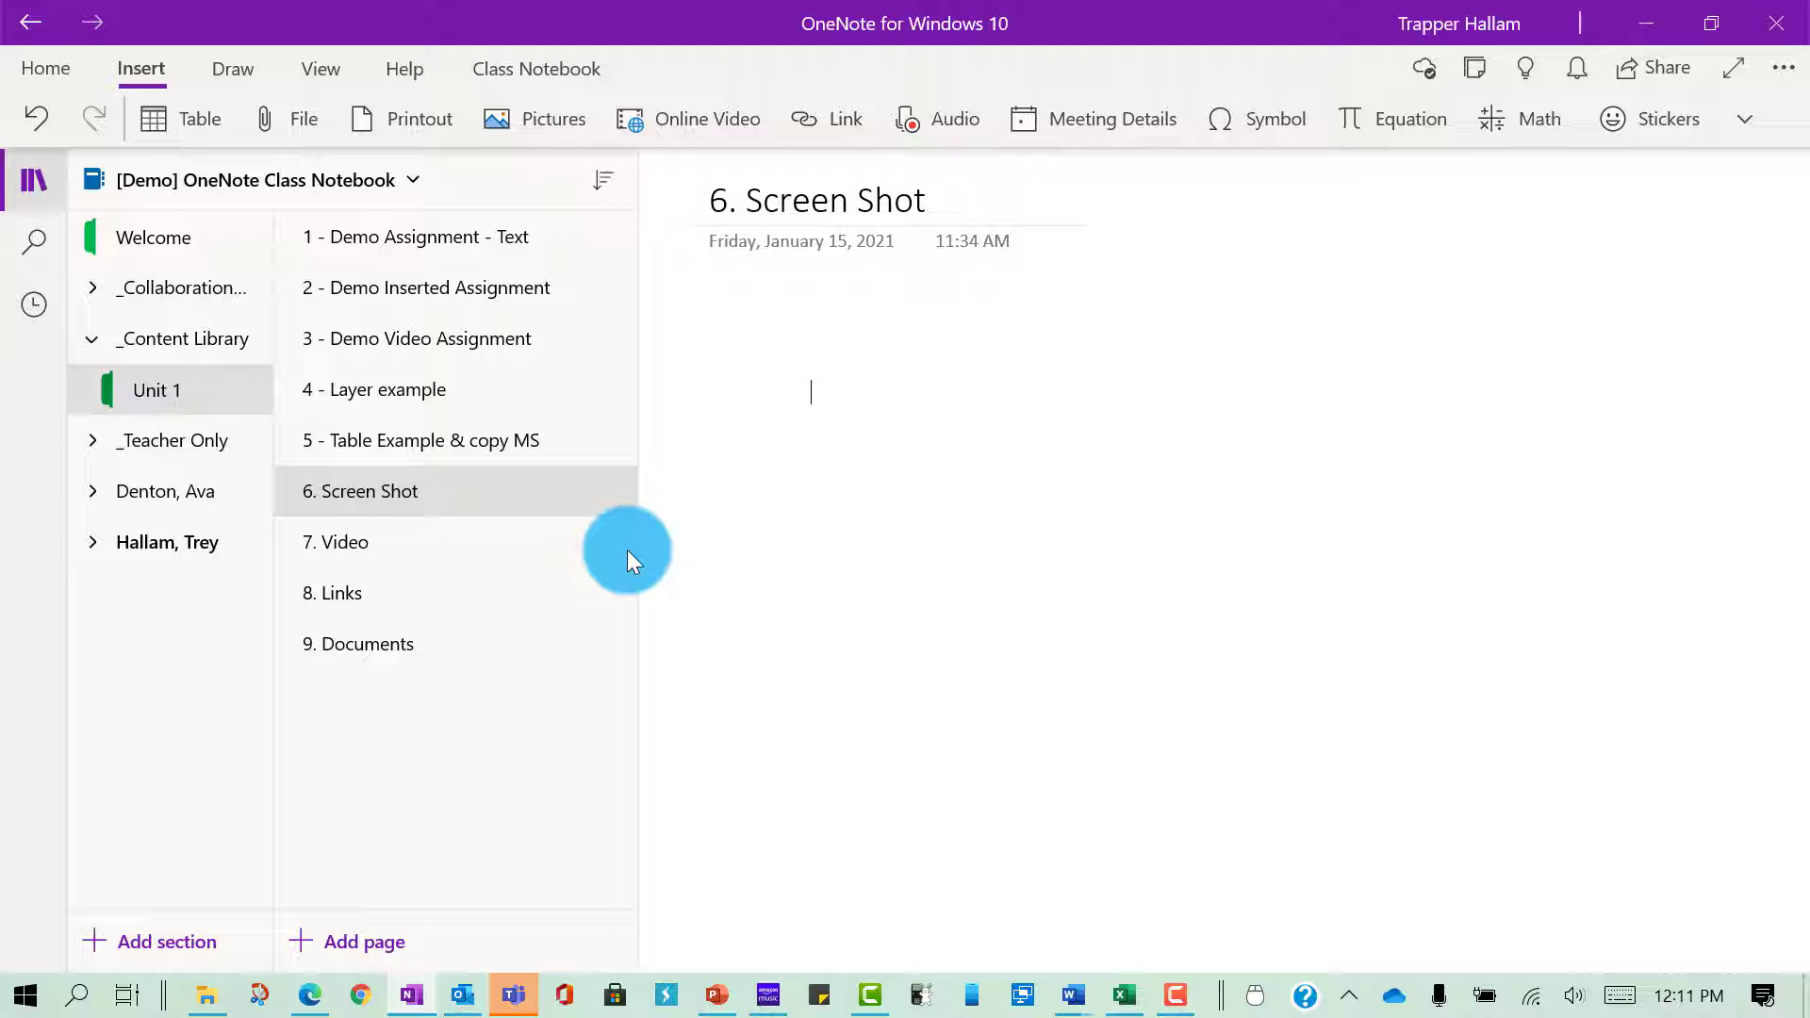
click(734, 332)
key(ctrl+v)
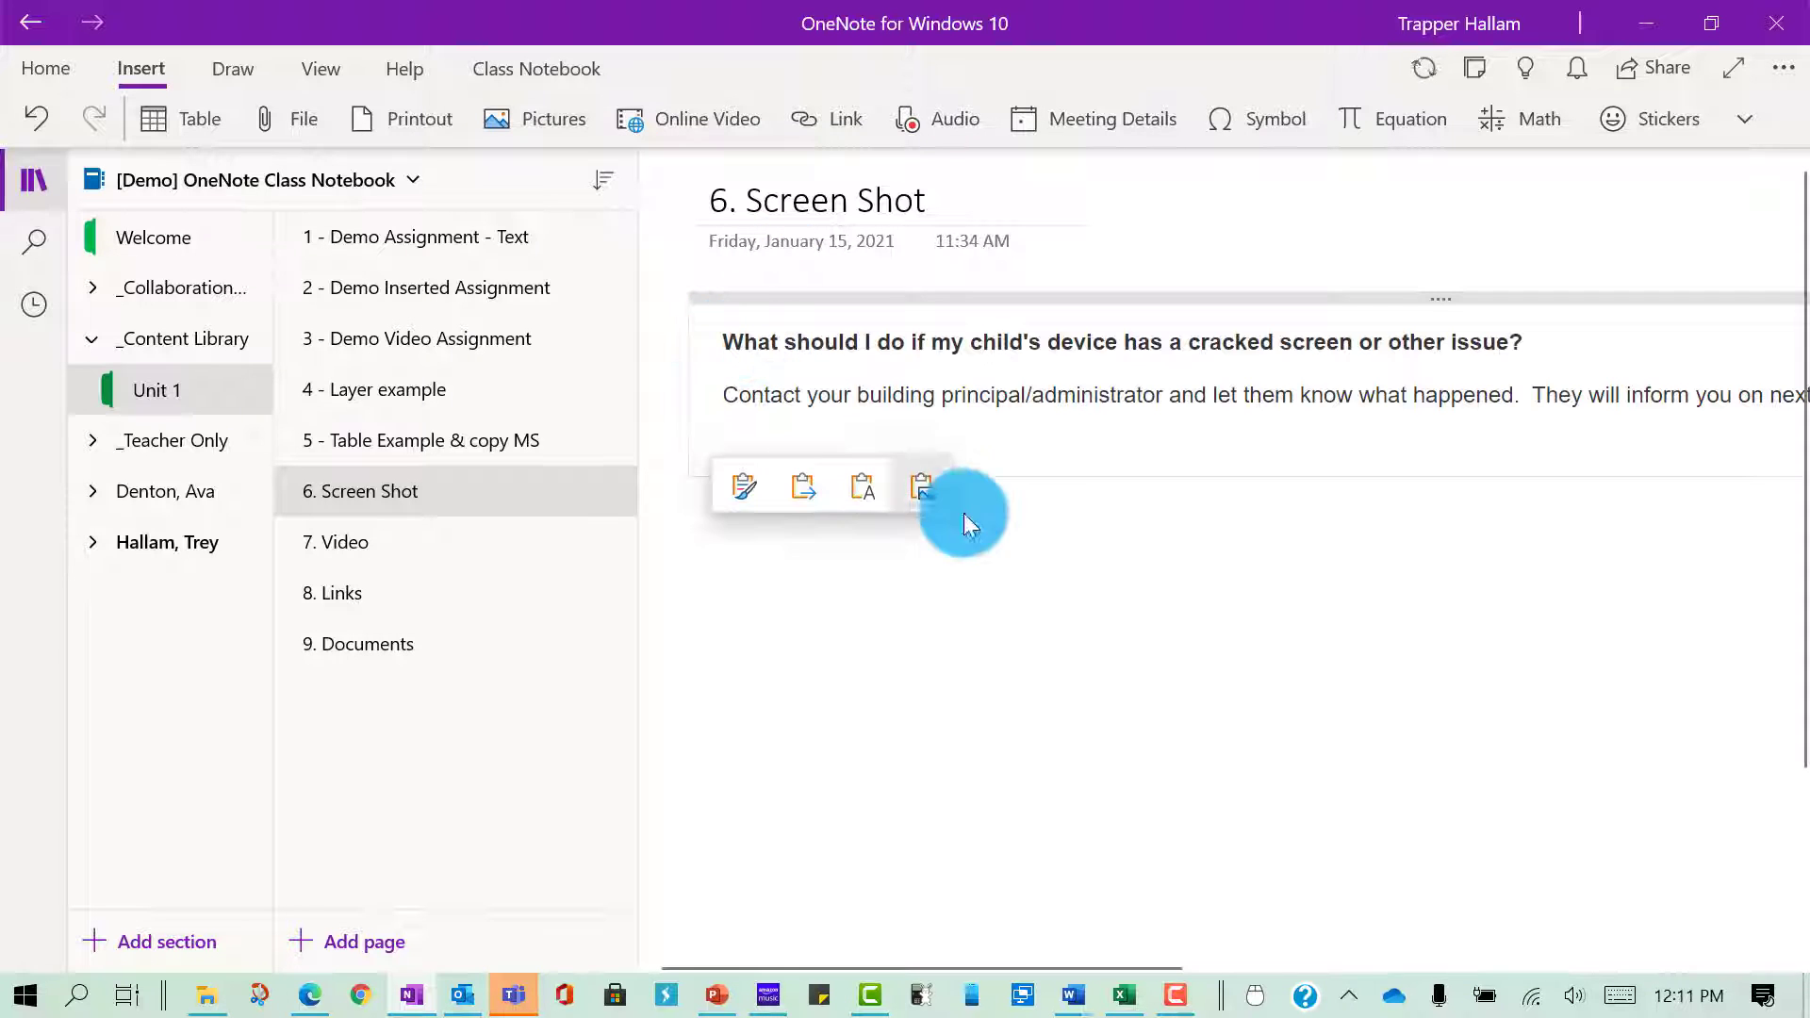
key(Return)
key(Return)
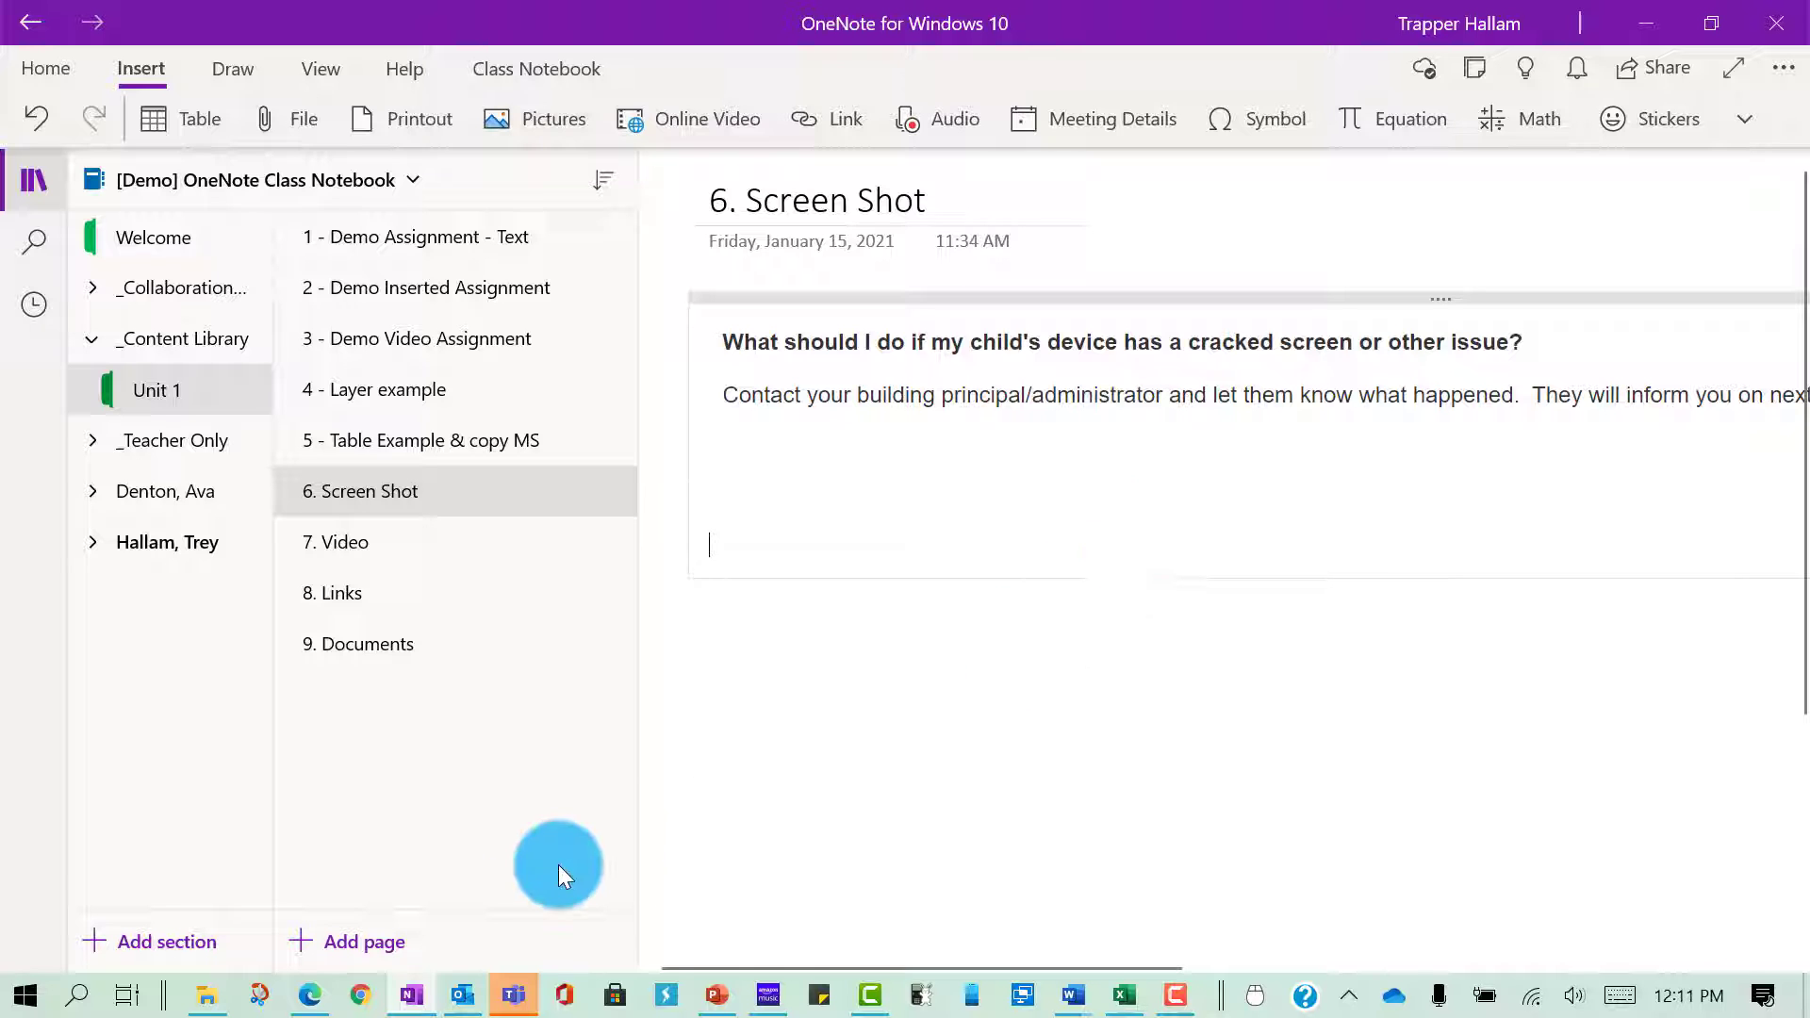
- Switch to the browser's Bing results for the Utica Community Schools address and snip the address card with its map
click(314, 992)
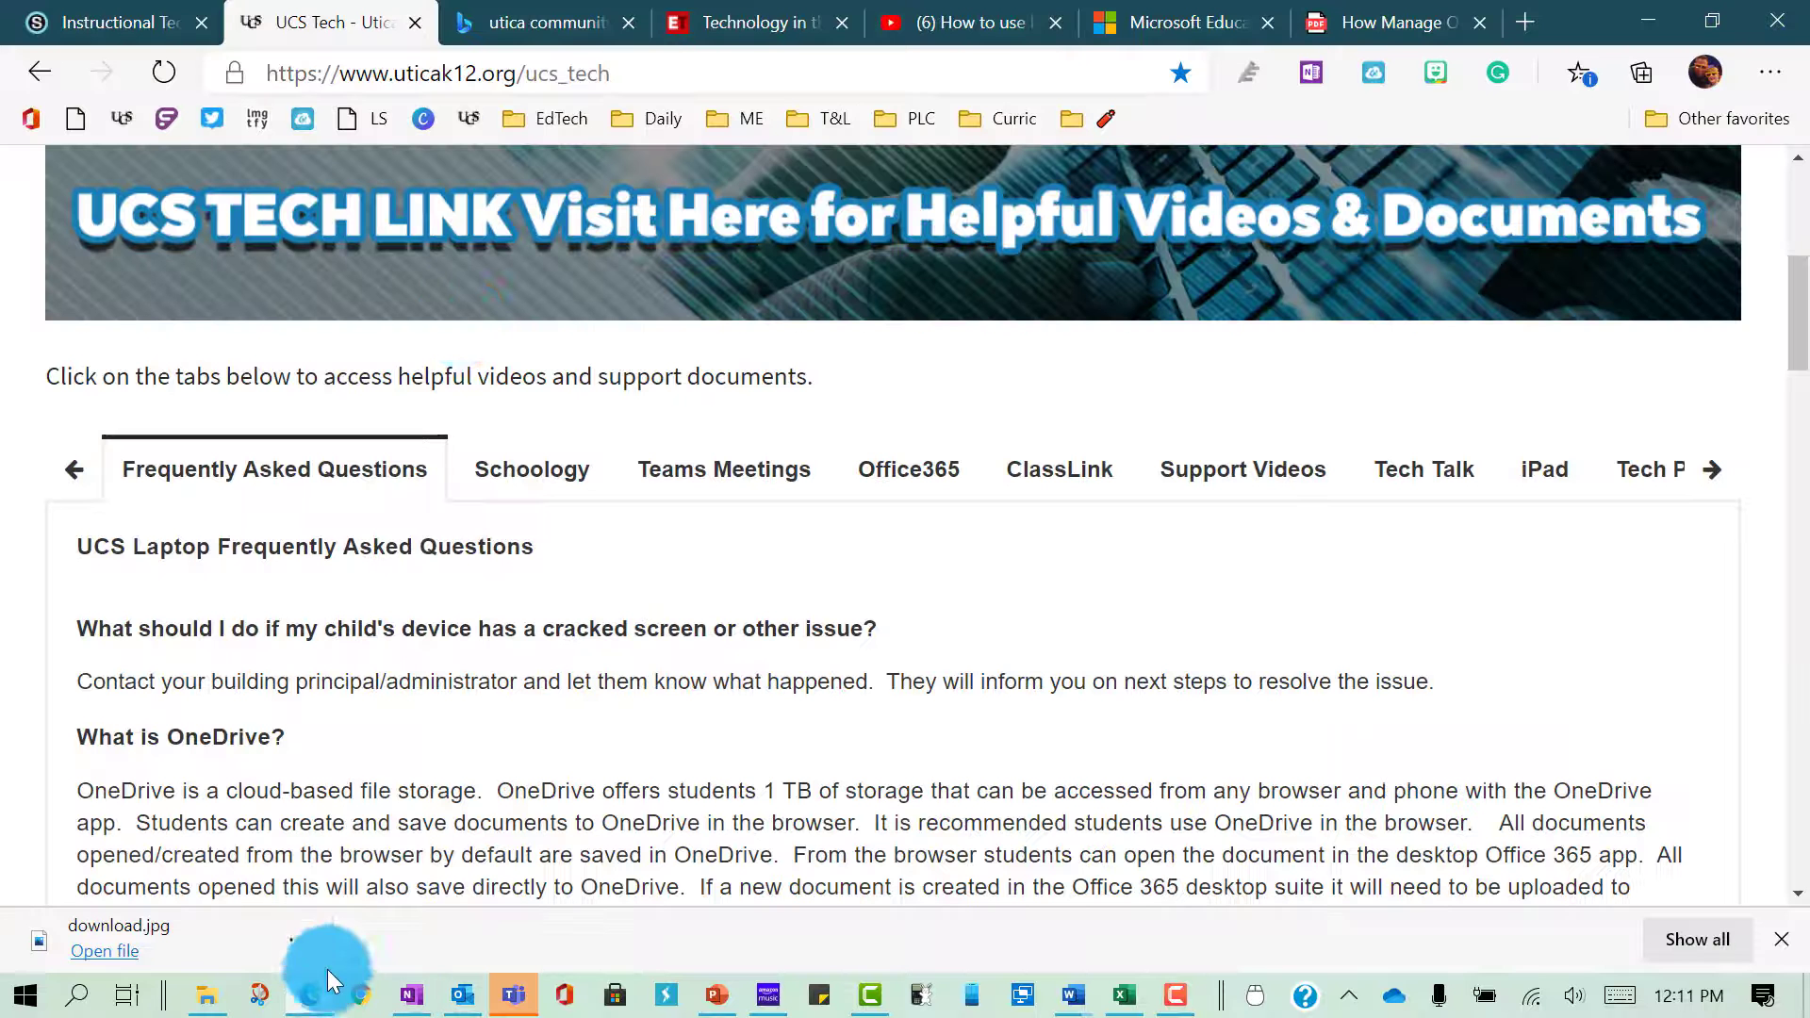
click(528, 26)
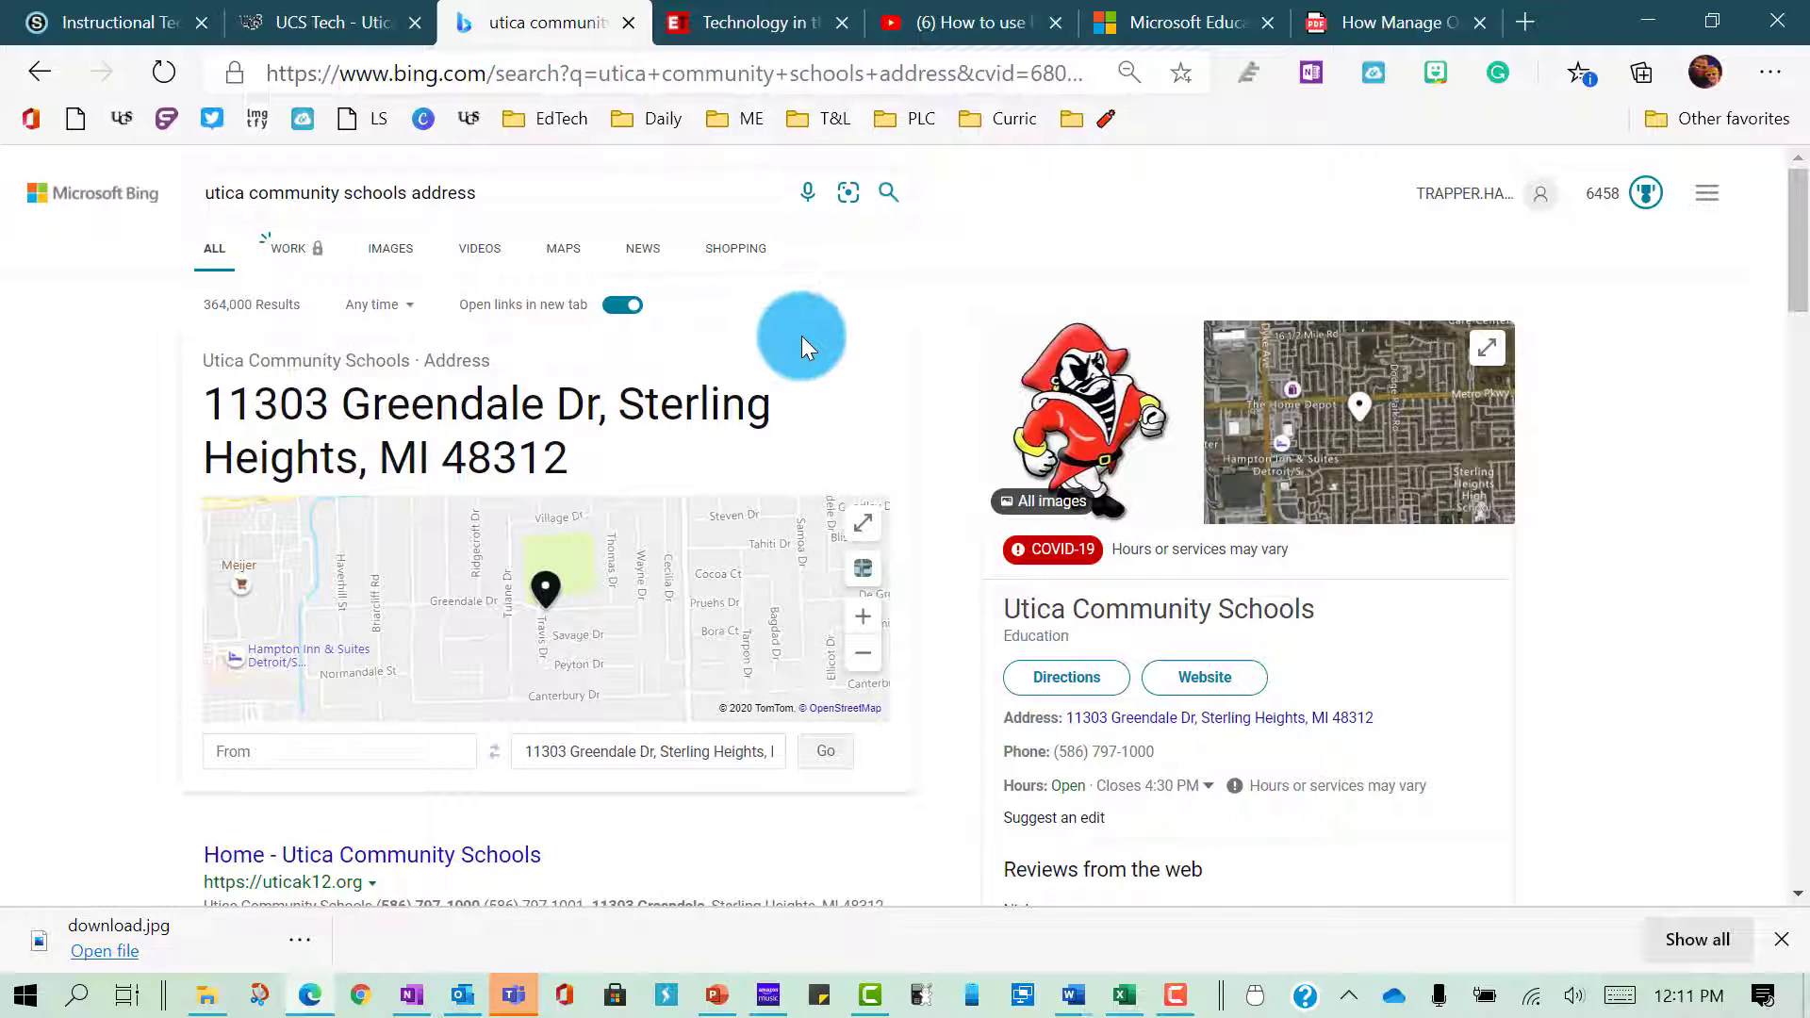
key(super+shift+s)
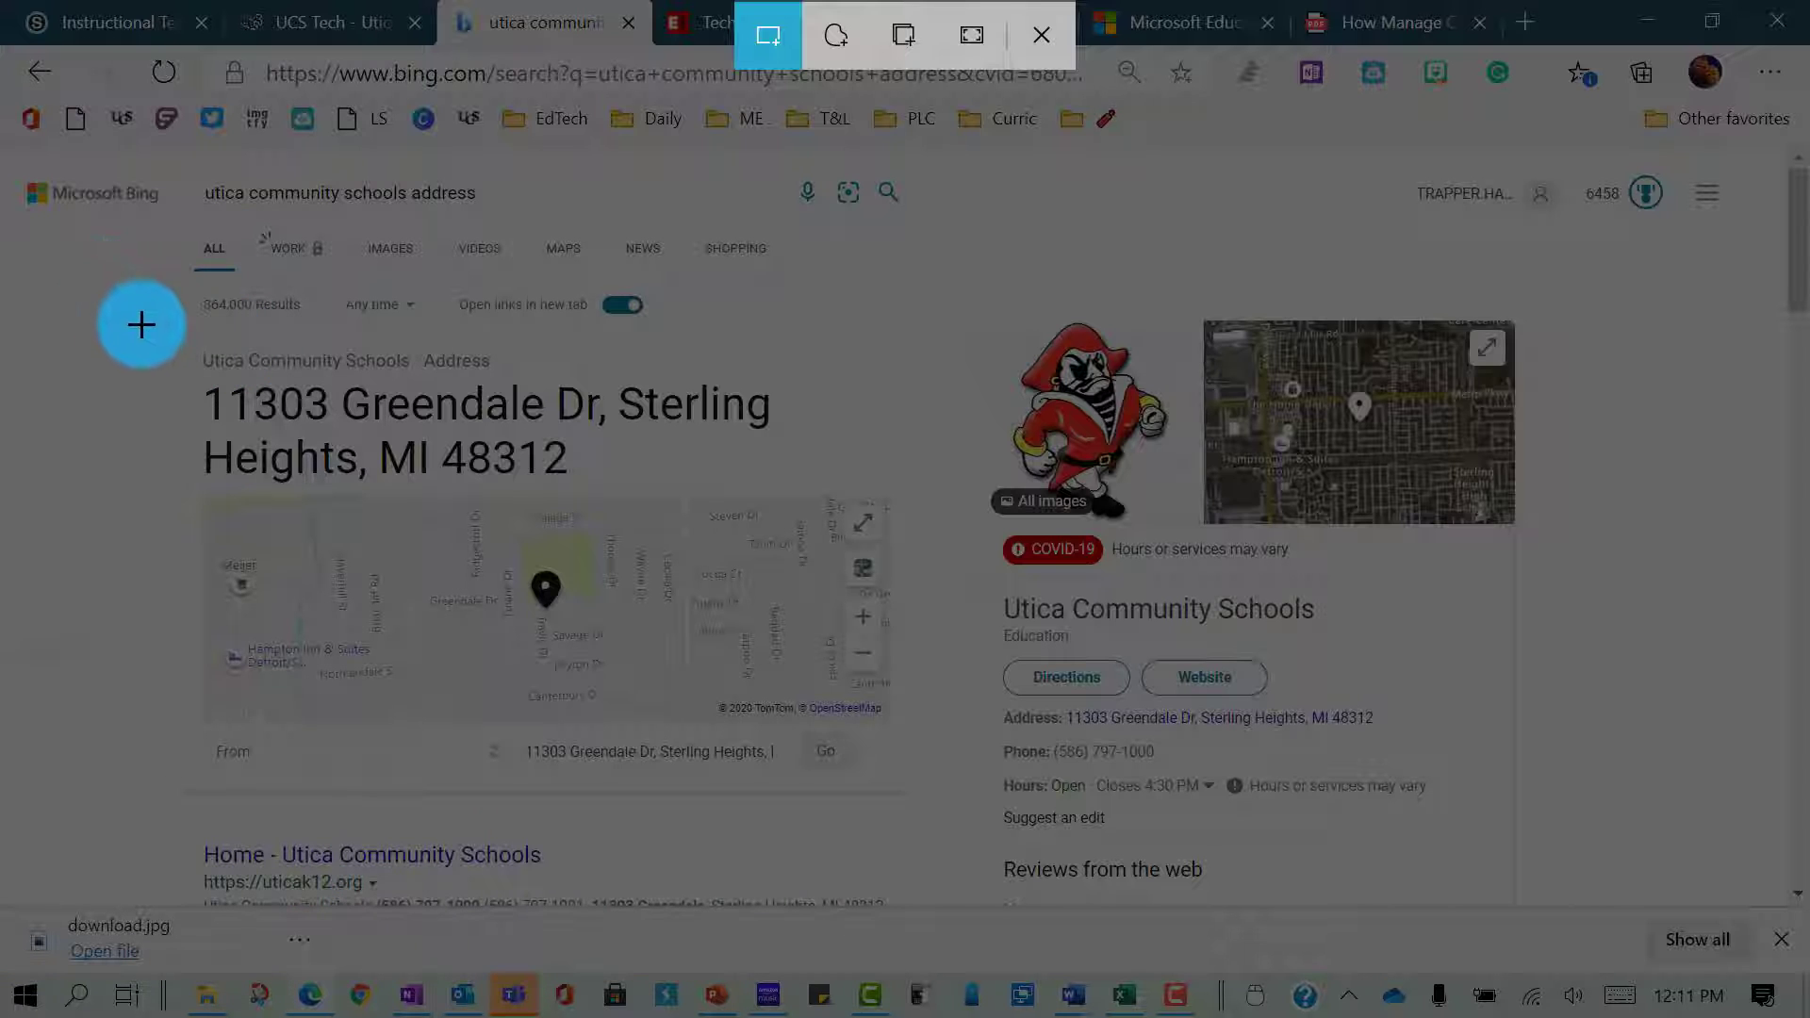
drag(183, 342, 914, 803)
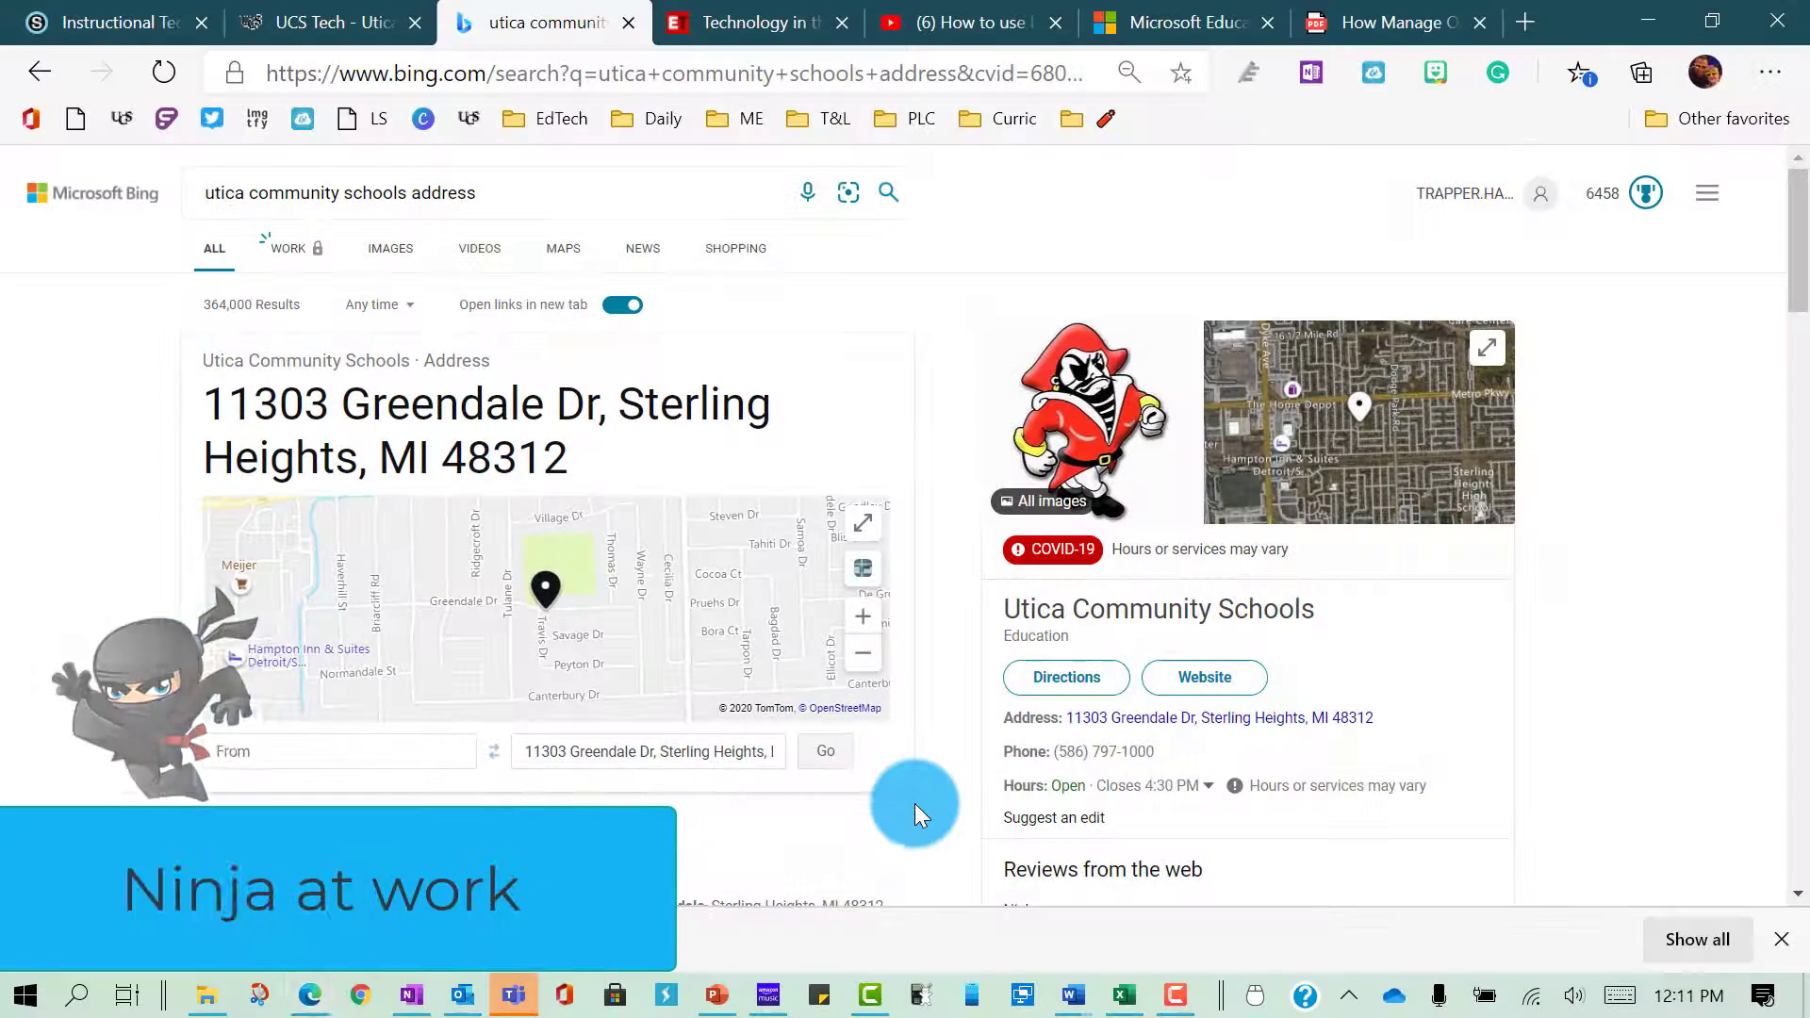
- Return to OneNote and paste the address and map snip beneath the cracked-screen snip on page 6. Screen Shot
click(405, 994)
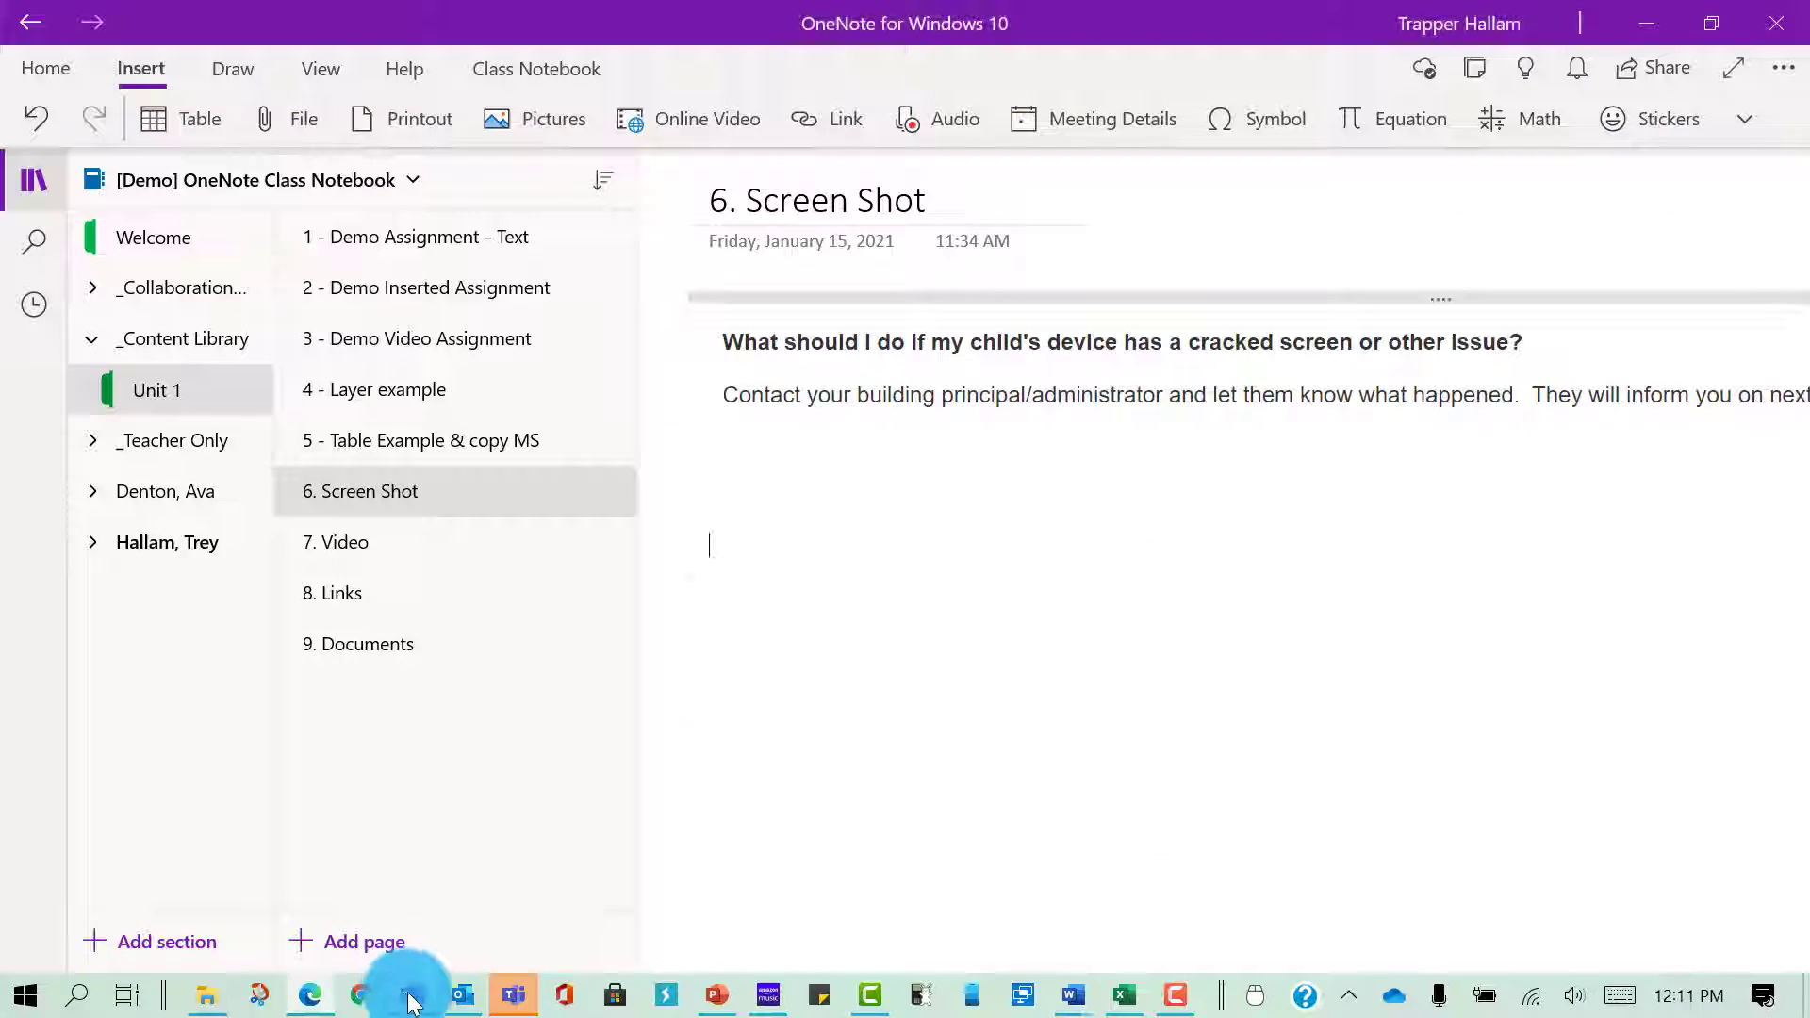
click(714, 511)
key(ctrl+v)
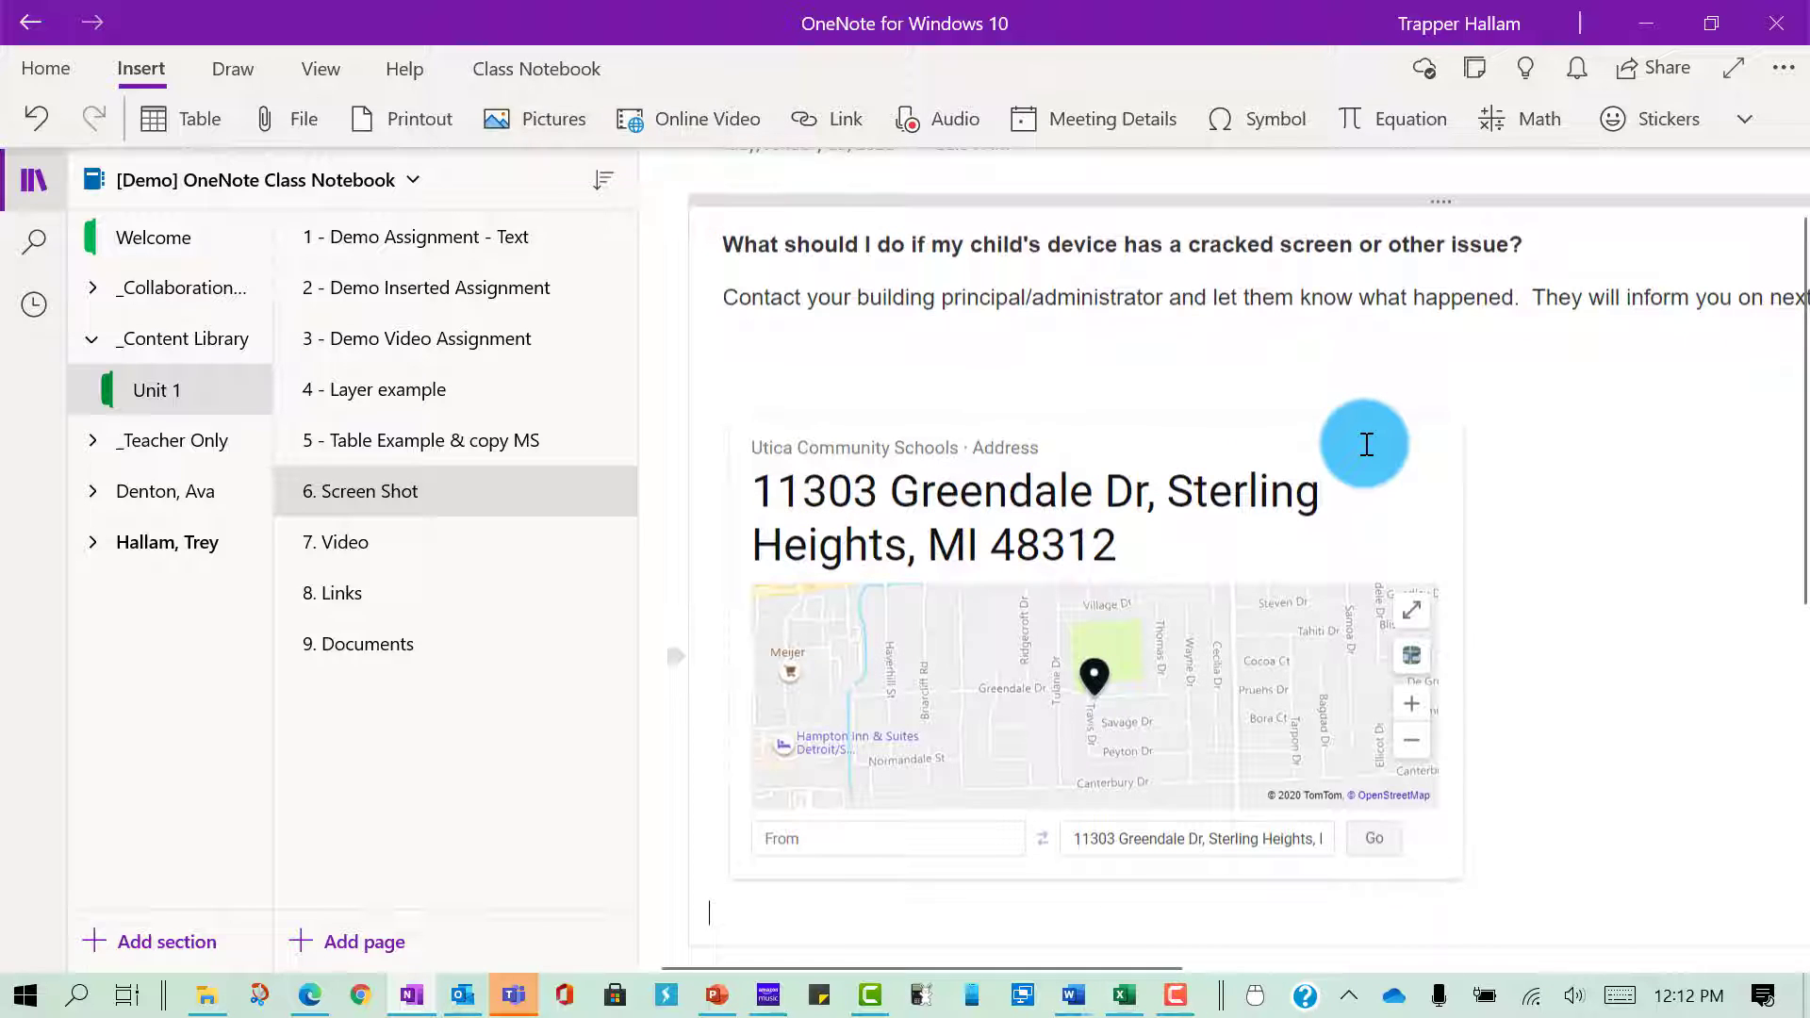
scroll(1273, 448, up, 1)
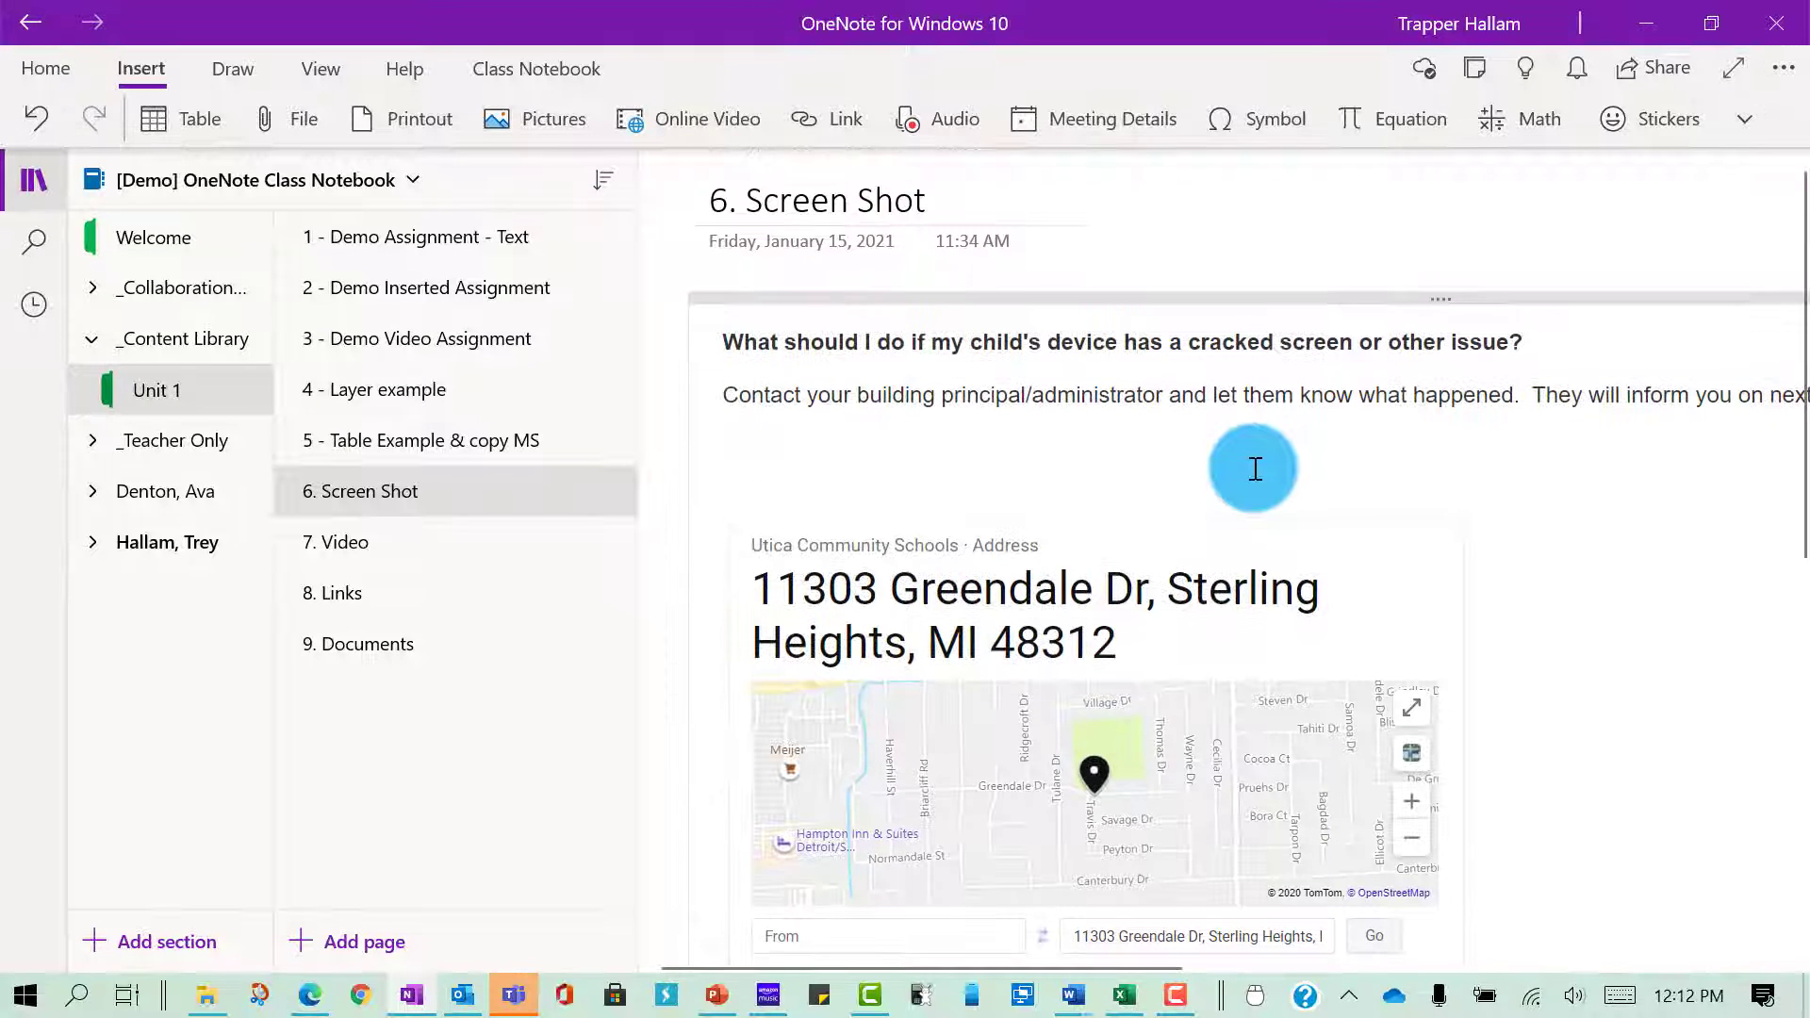
scroll(1253, 468, down, 7)
scroll(1235, 500, up, 7)
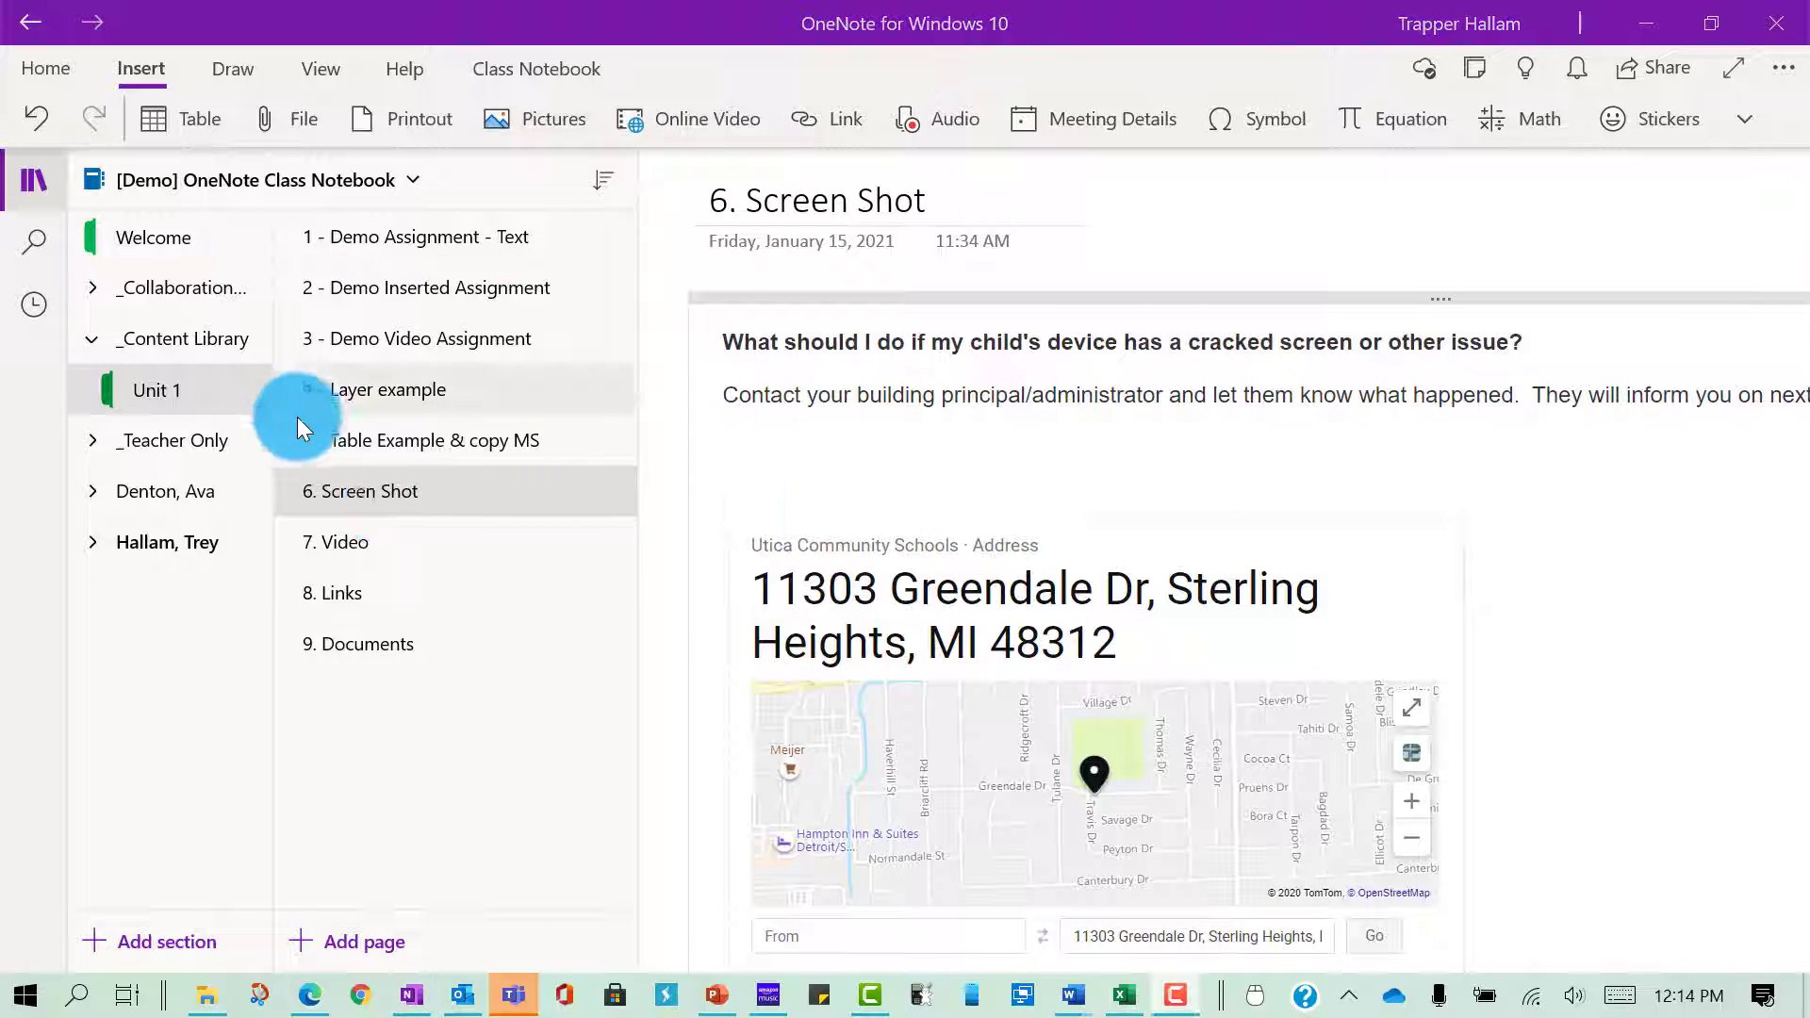
- Open the 7. Video page, and in the browser copy the address of the YouTube video How to use breakout rooms in Microsoft Teams
click(388, 541)
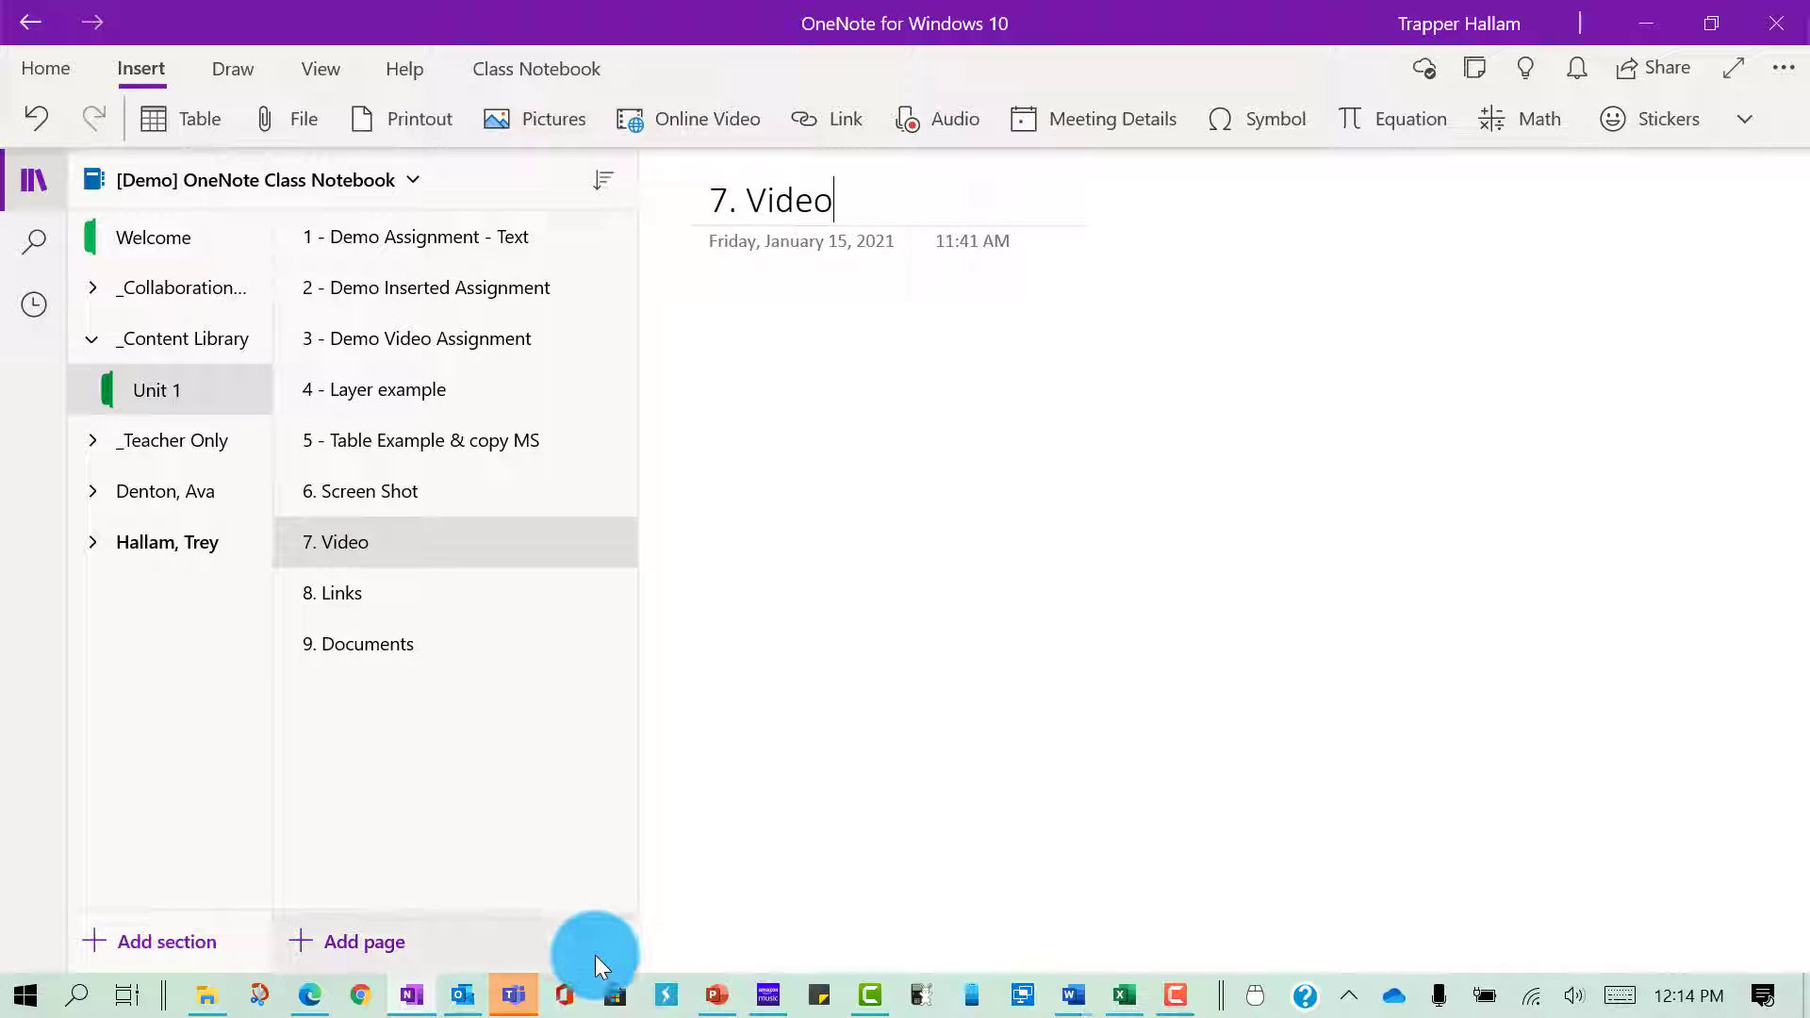
click(314, 997)
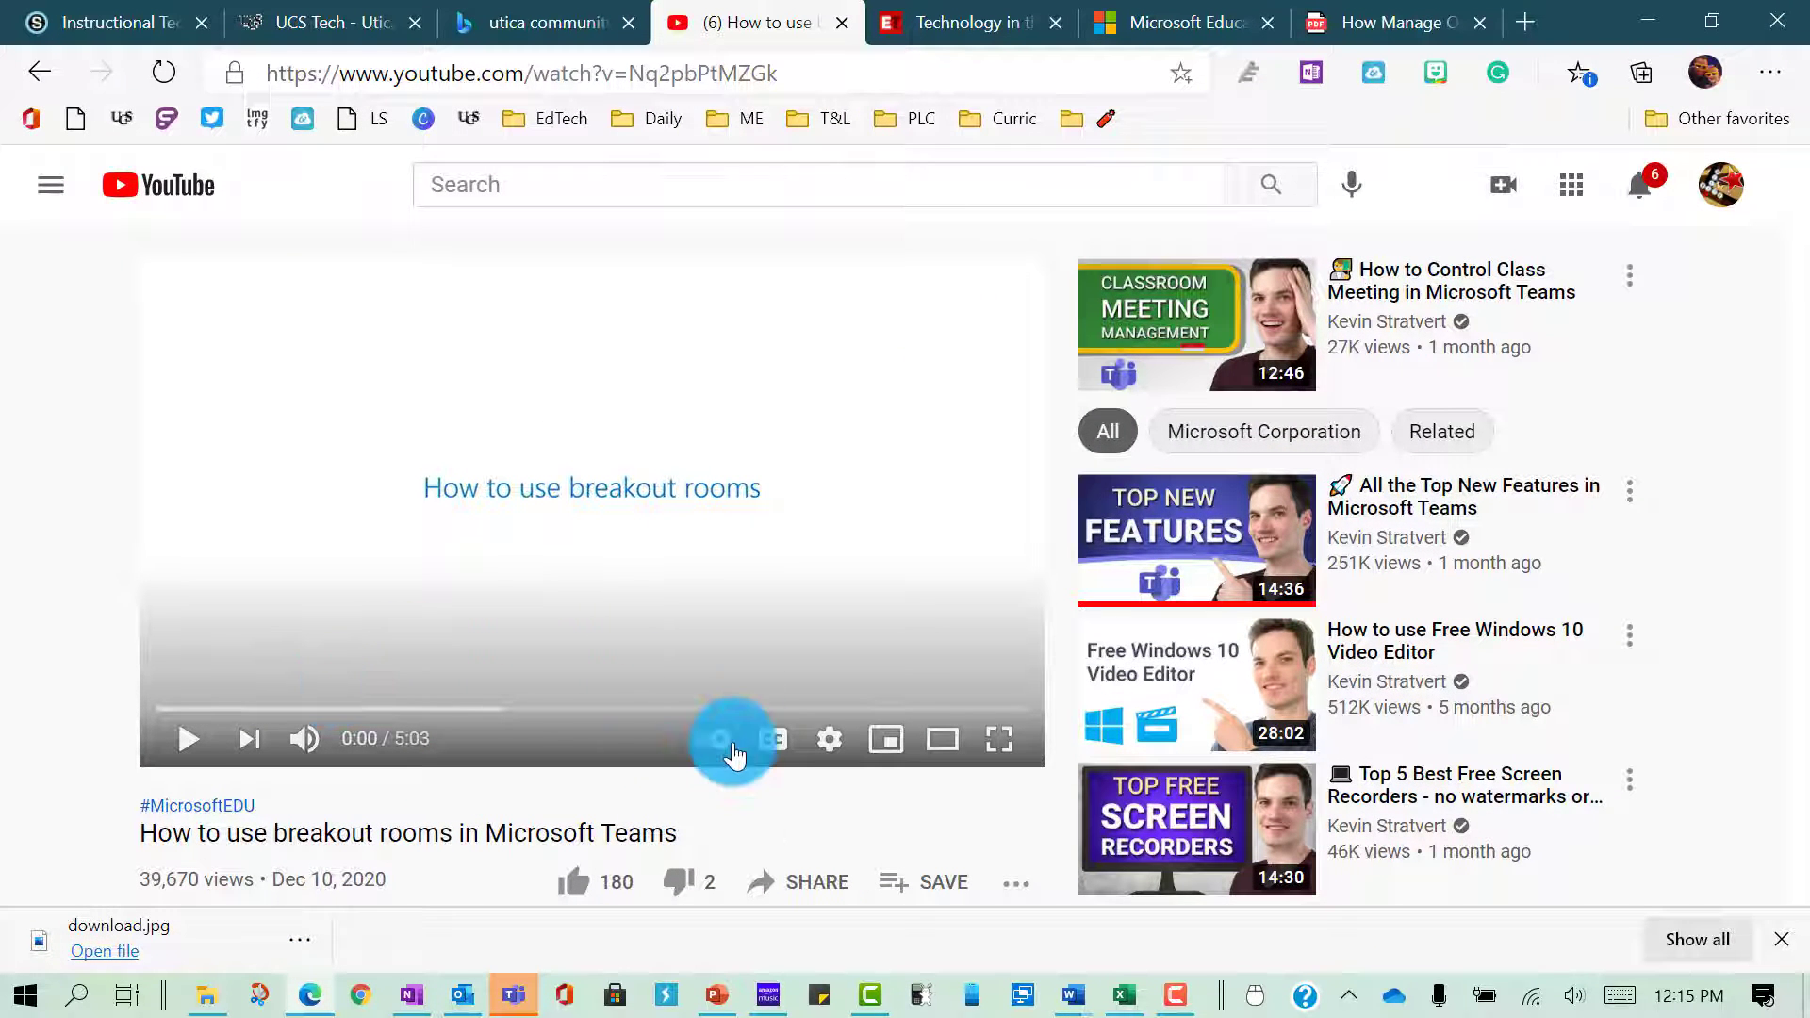
click(695, 79)
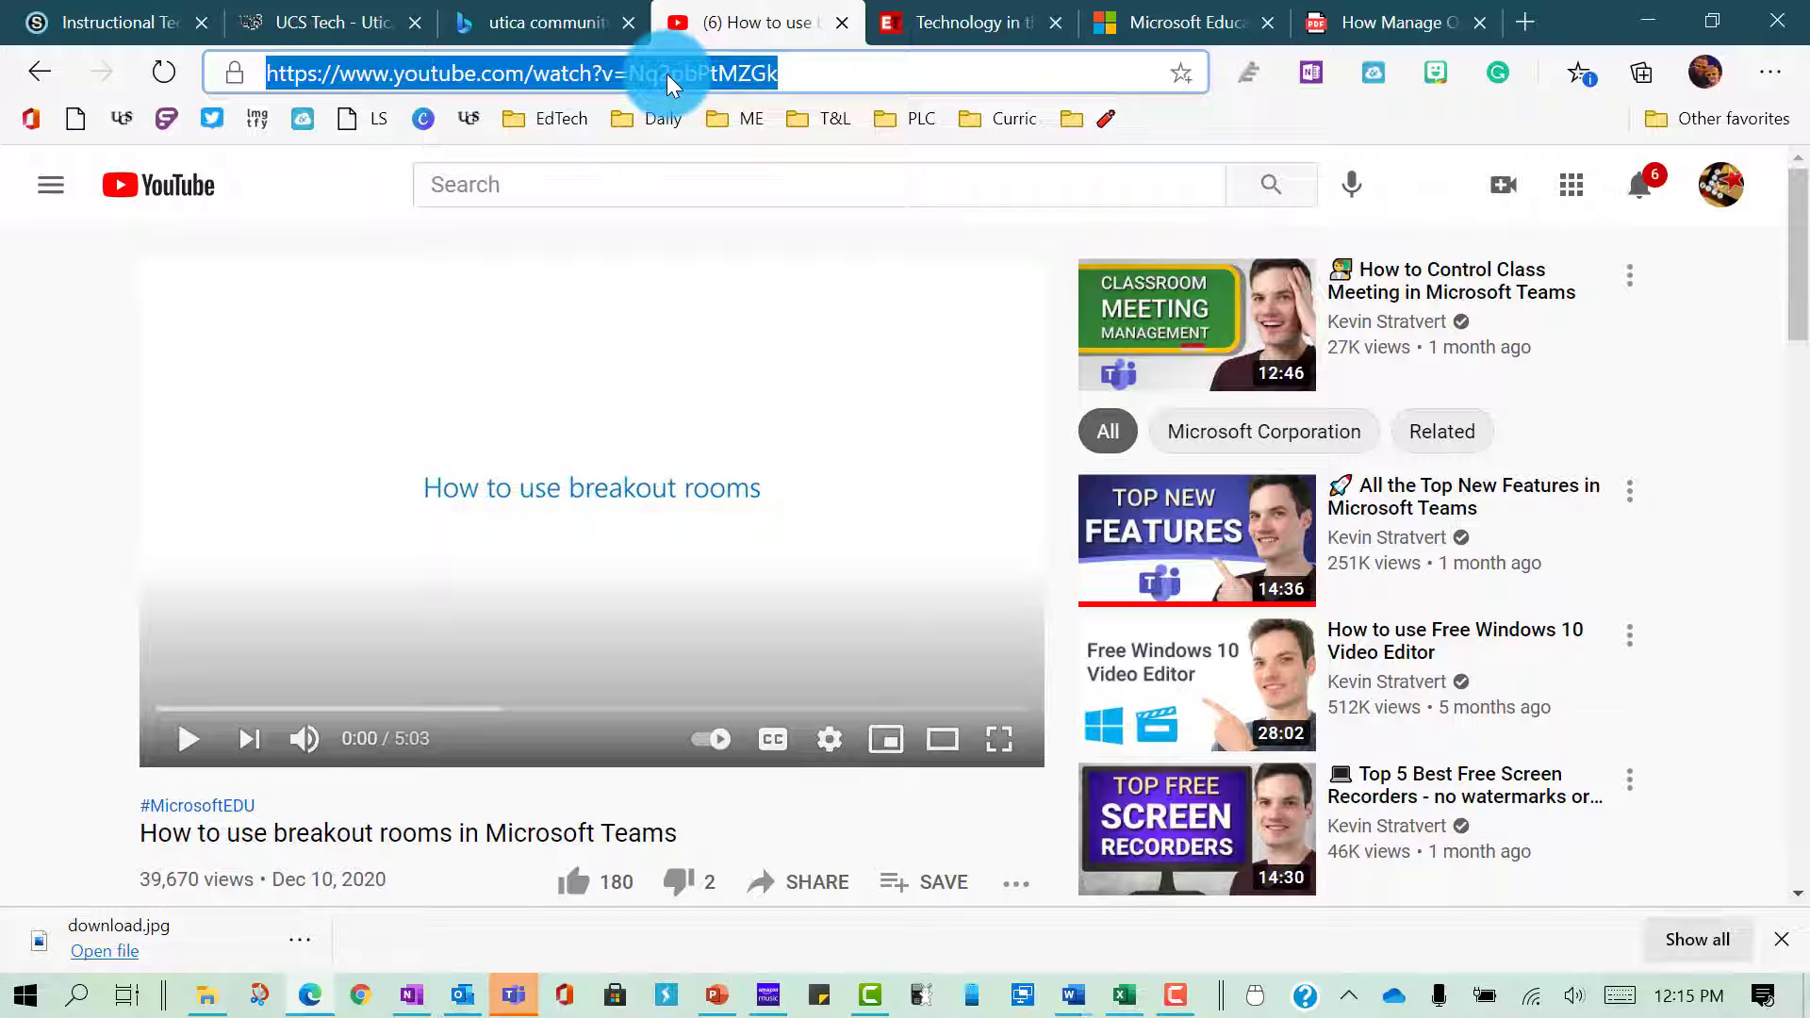
- Return to OneNote, paste the YouTube address beneath the 7. Video title to embed the video, and enlarge the video slightly
click(411, 994)
click(717, 300)
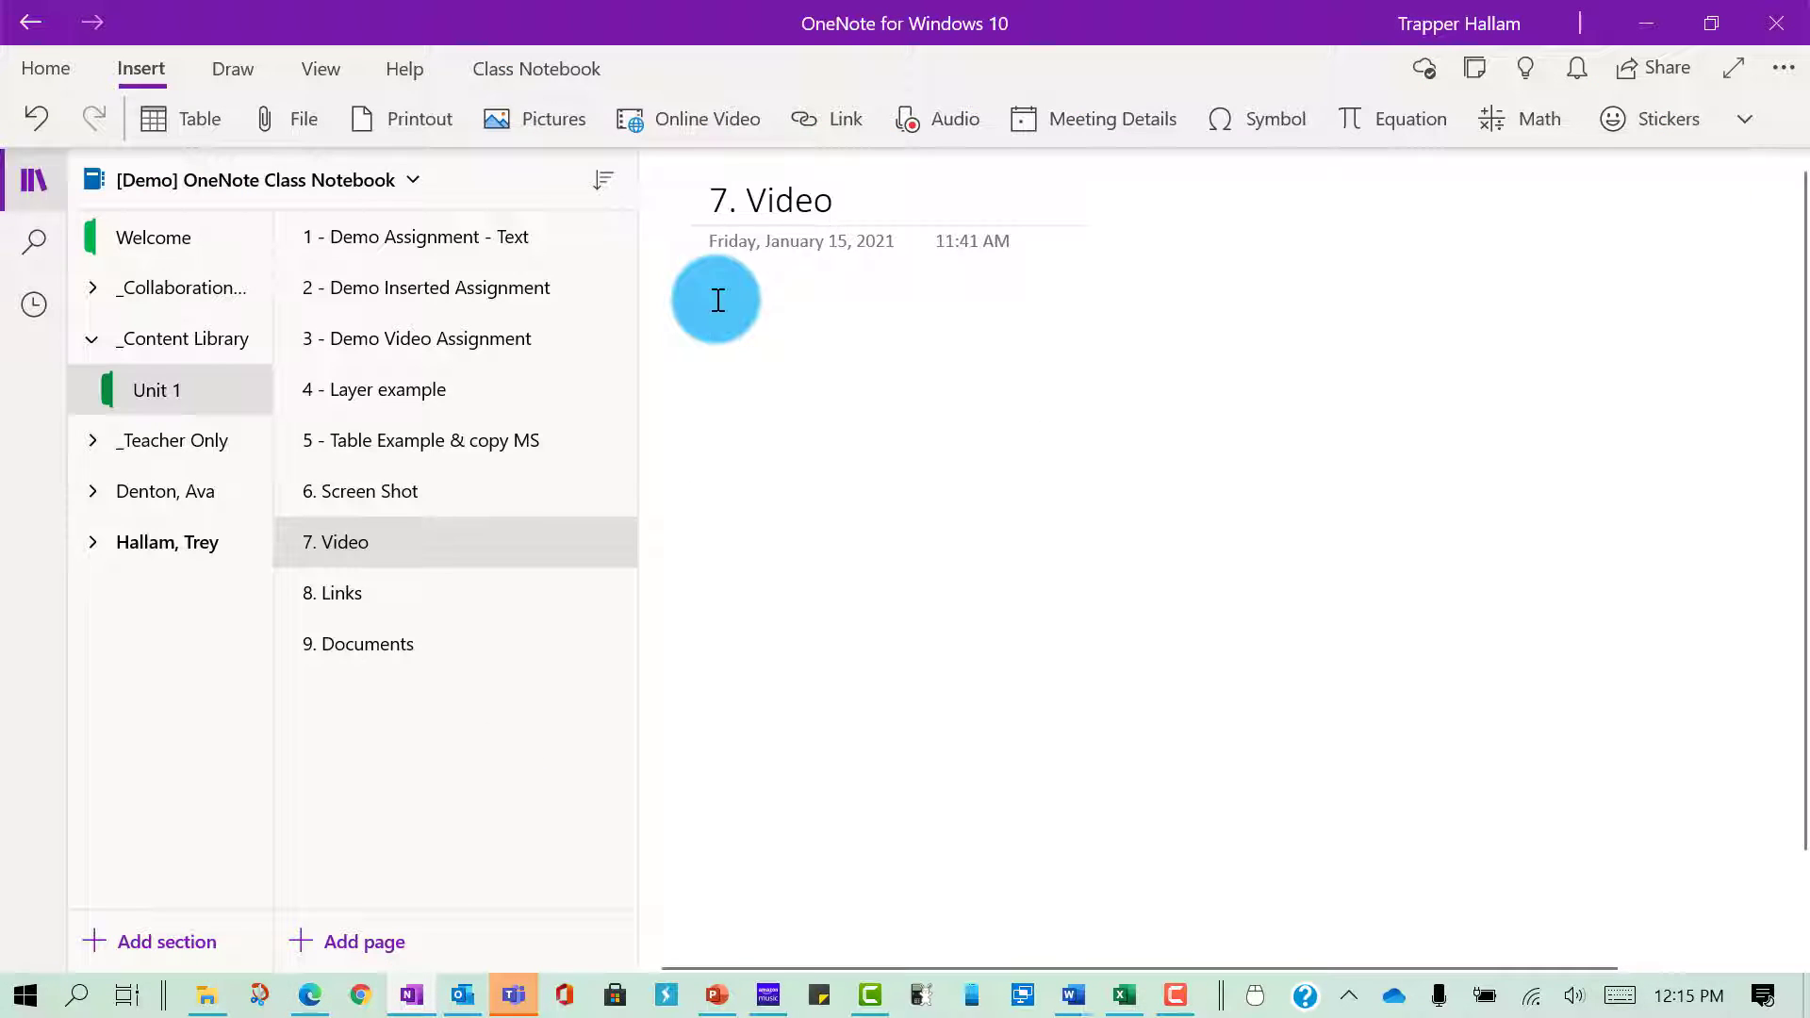
click(1071, 307)
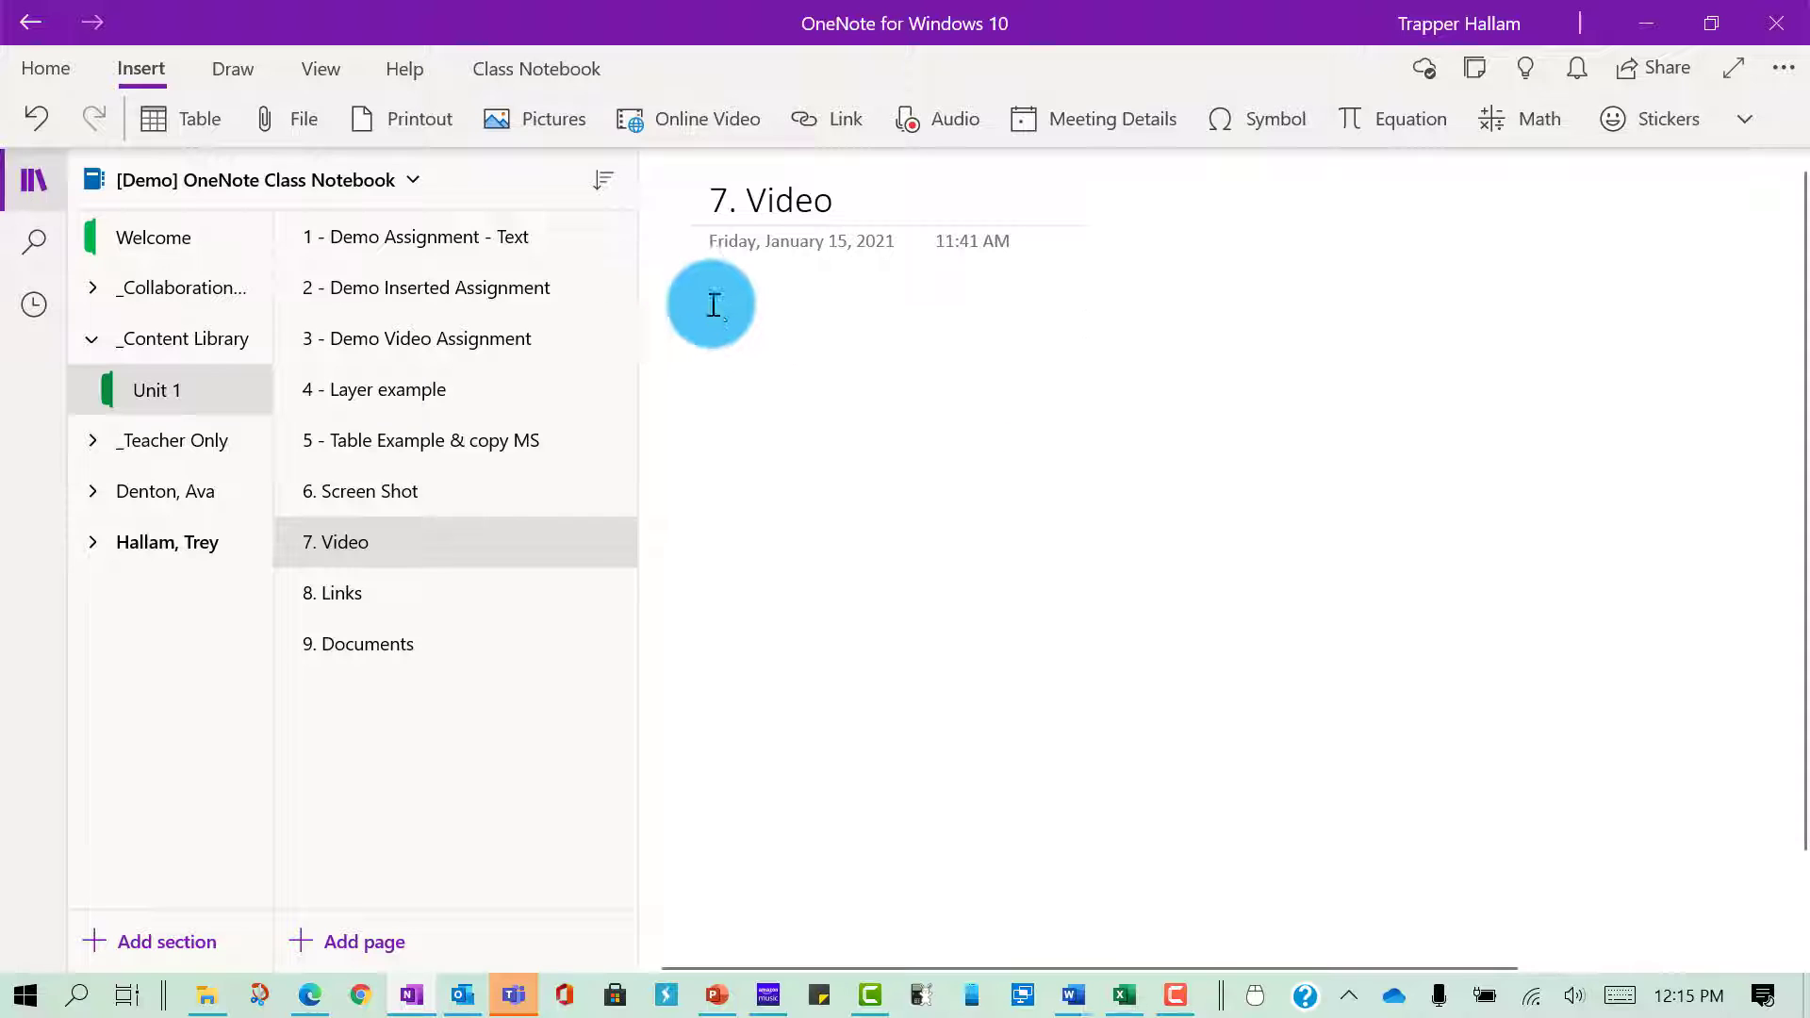
click(715, 304)
text((6) How to use breakout rooms in Microsoft Teams - YouTube)
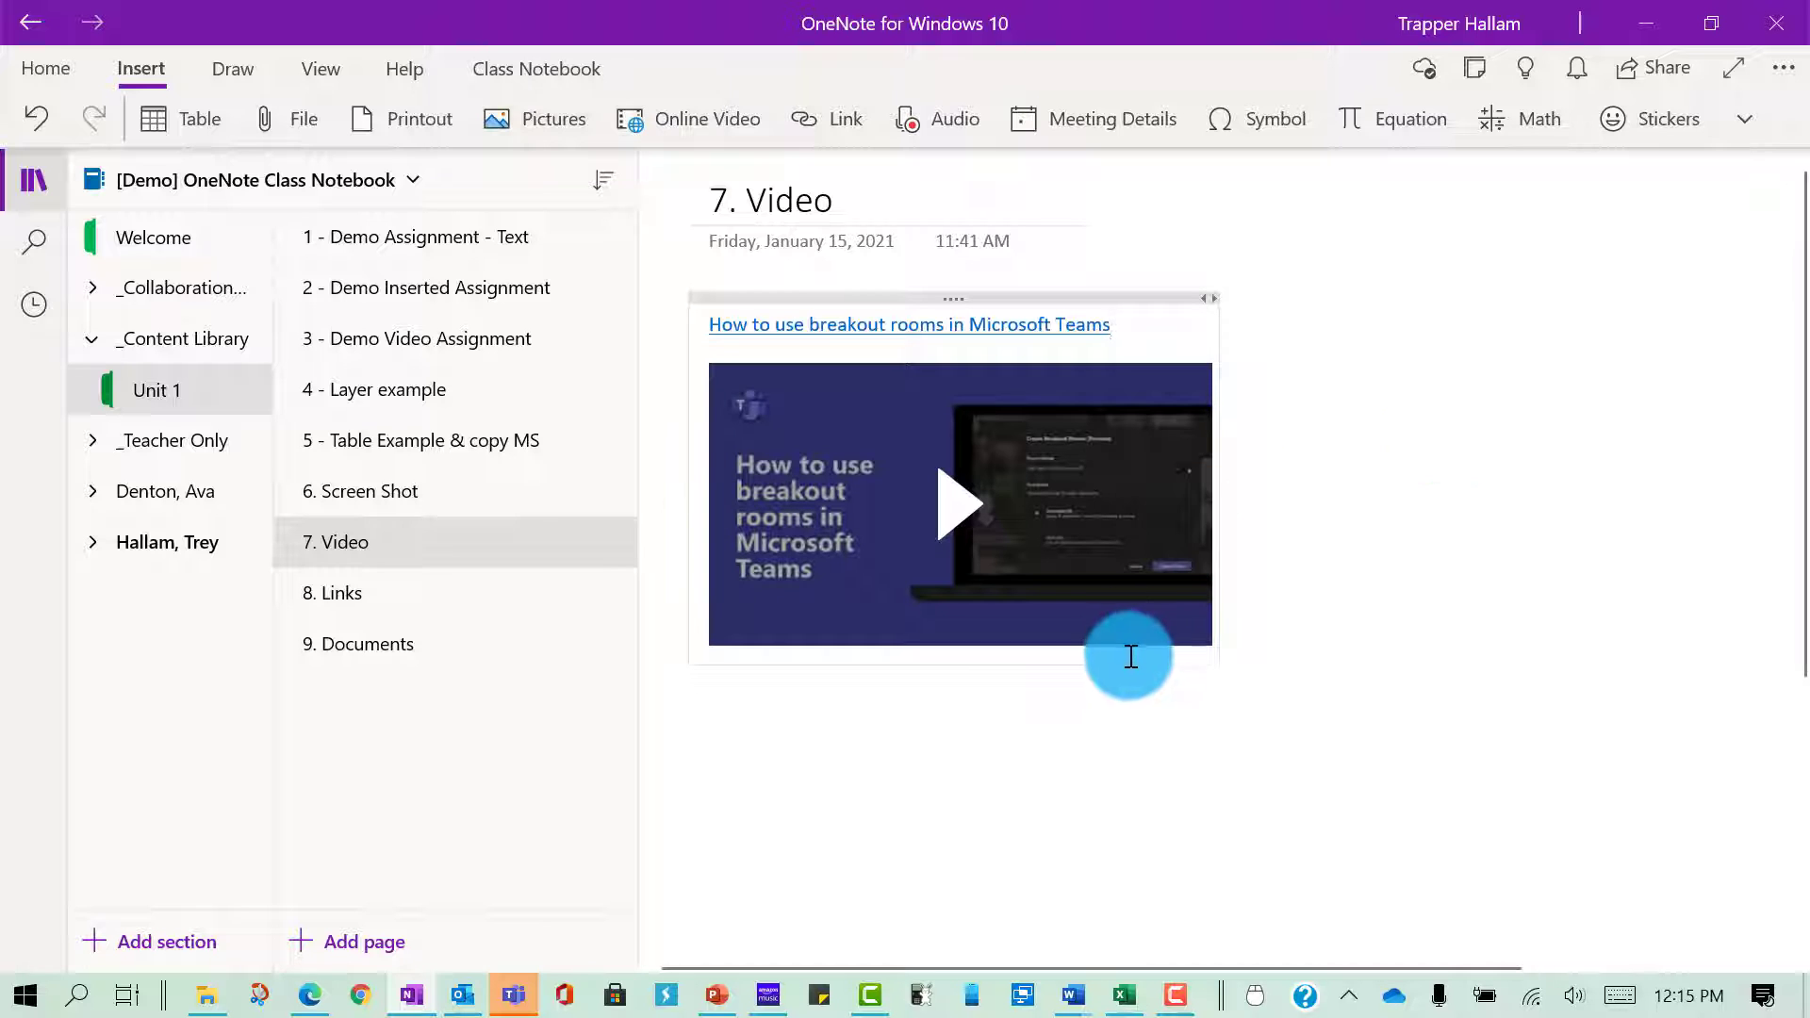
click(1154, 641)
drag(1230, 650, 1285, 659)
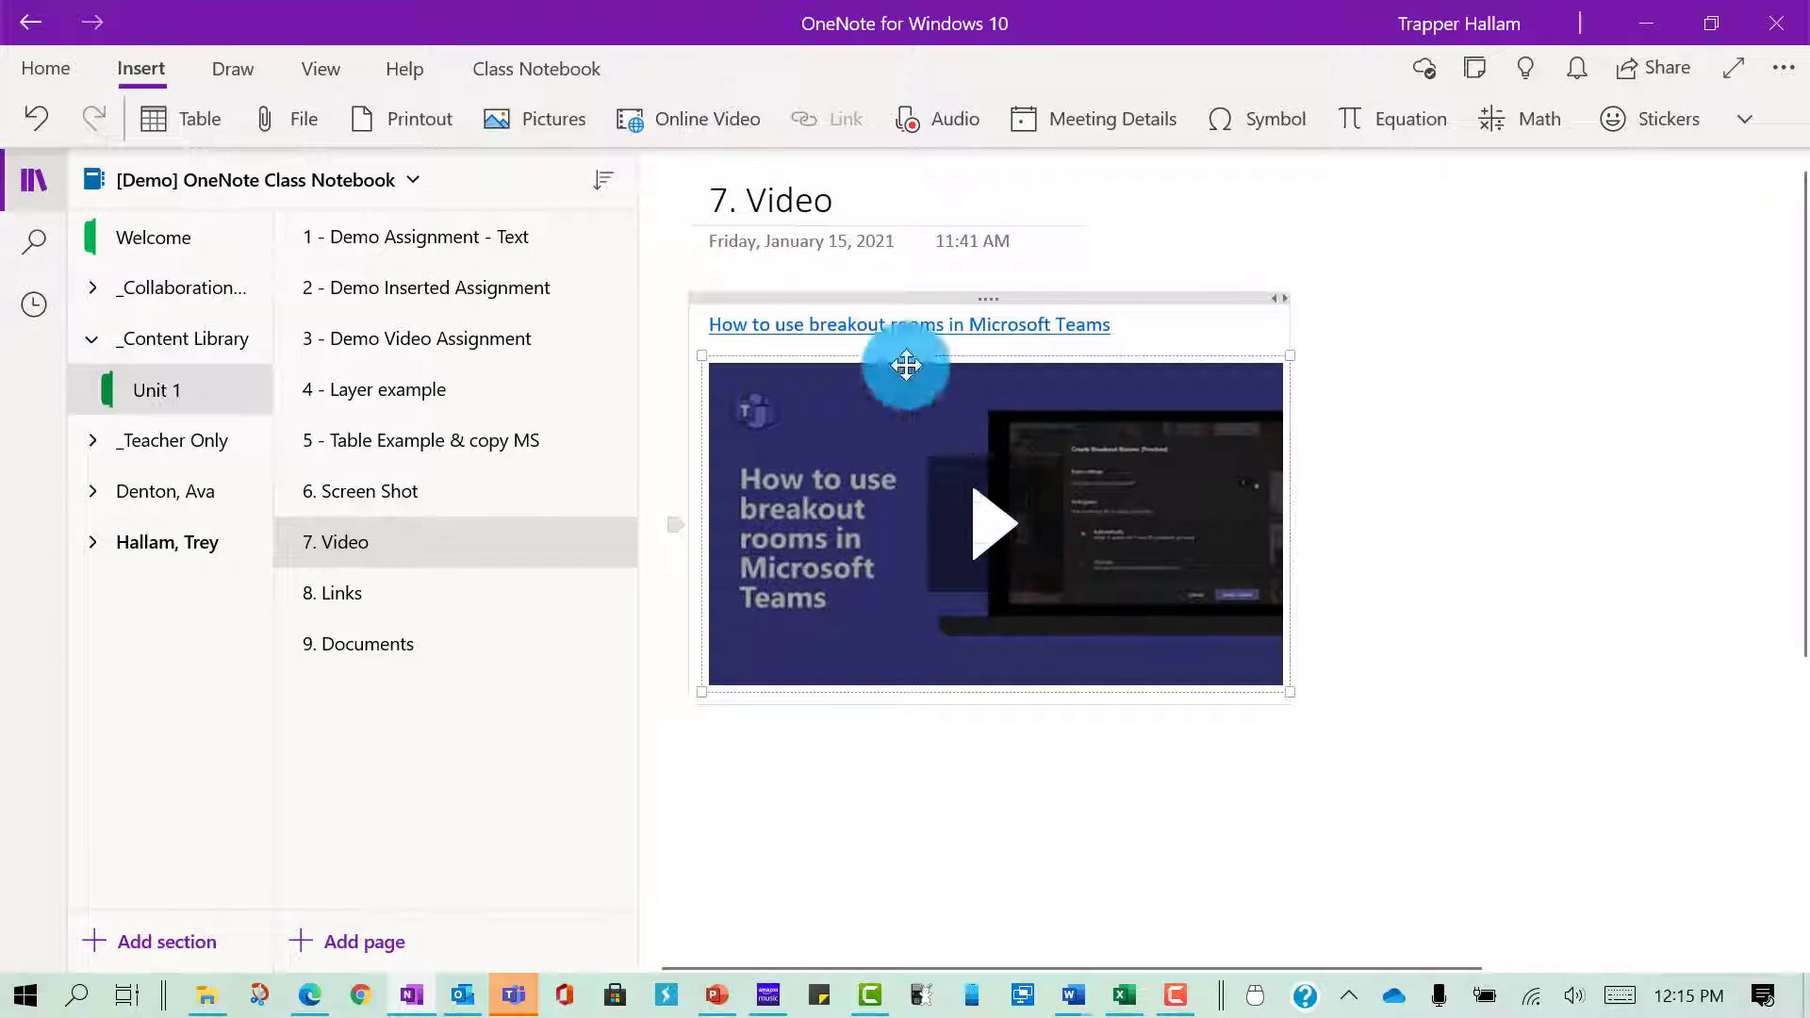
- Draw two red pen arrows pointing at the embedded video's upper-right corner and add the text "Klasdfjksdafj;as" beside the video
click(234, 65)
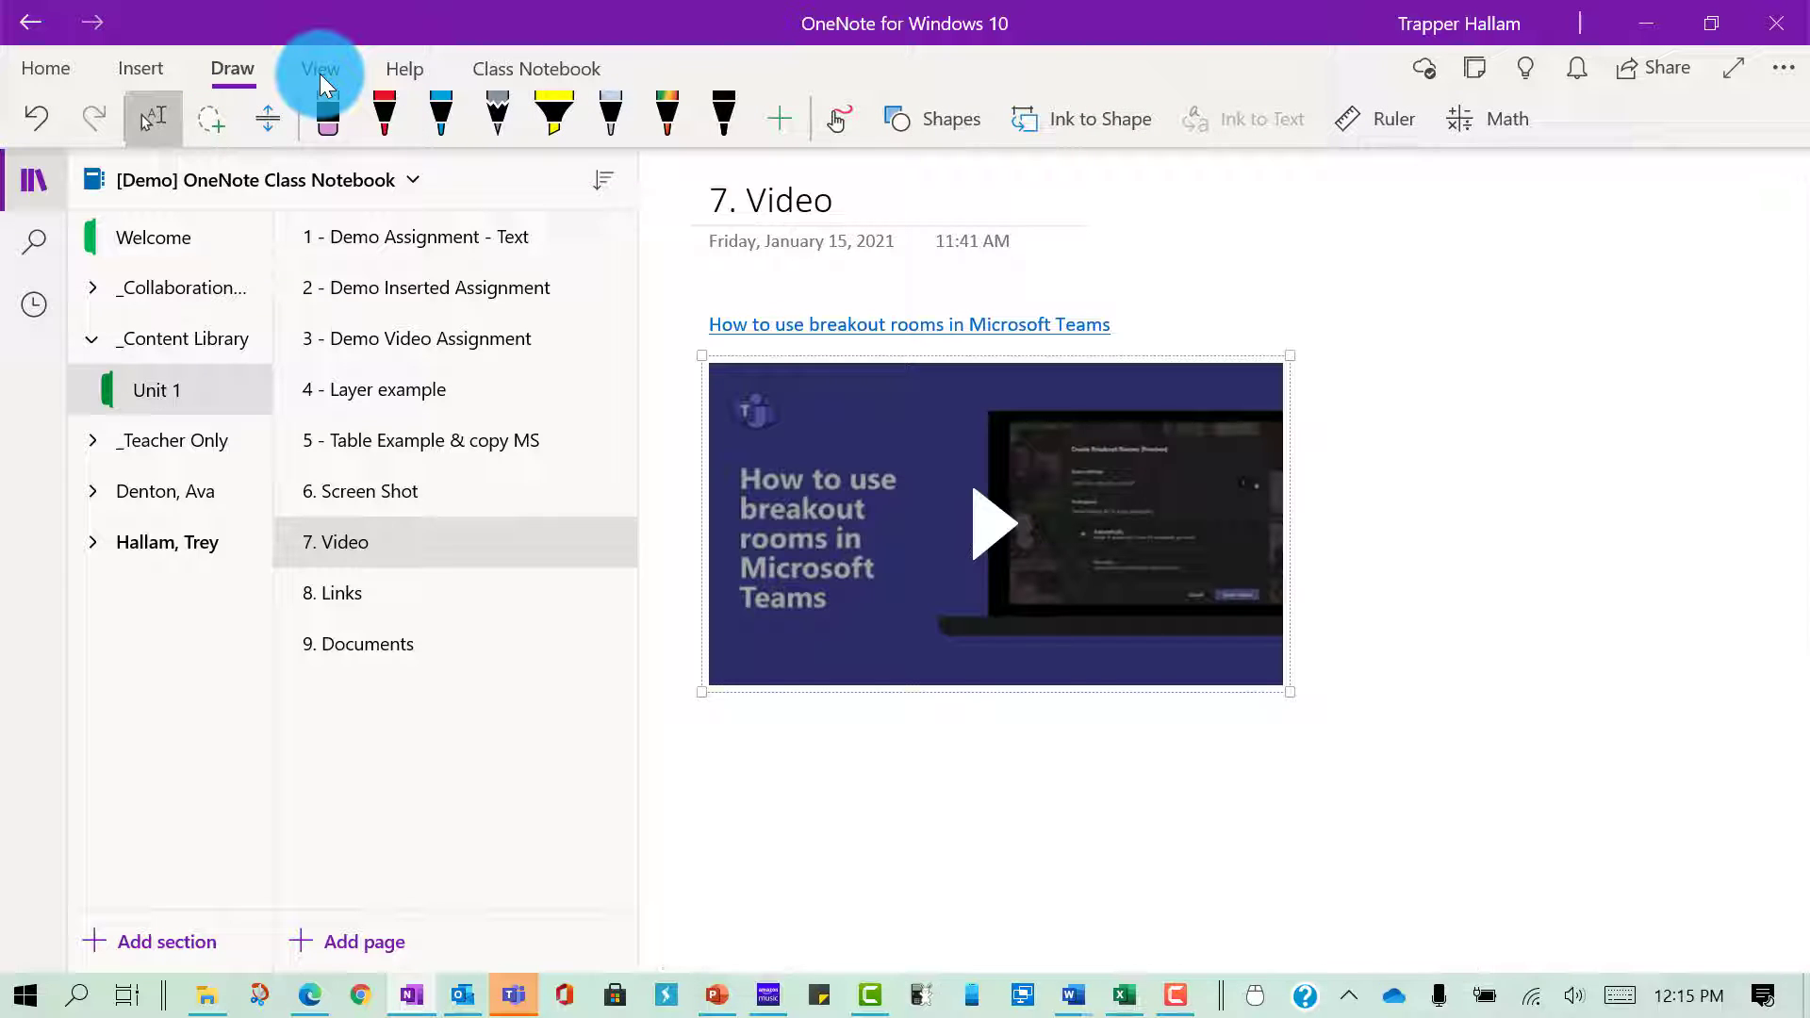
click(385, 115)
drag(1436, 275, 1322, 423)
mouse_move(1318, 377)
mouse_down()
mouse_move(1310, 435)
mouse_move(1345, 421)
mouse_up()
mouse_move(1264, 223)
mouse_down()
mouse_move(1231, 335)
mouse_move(1285, 290)
mouse_up()
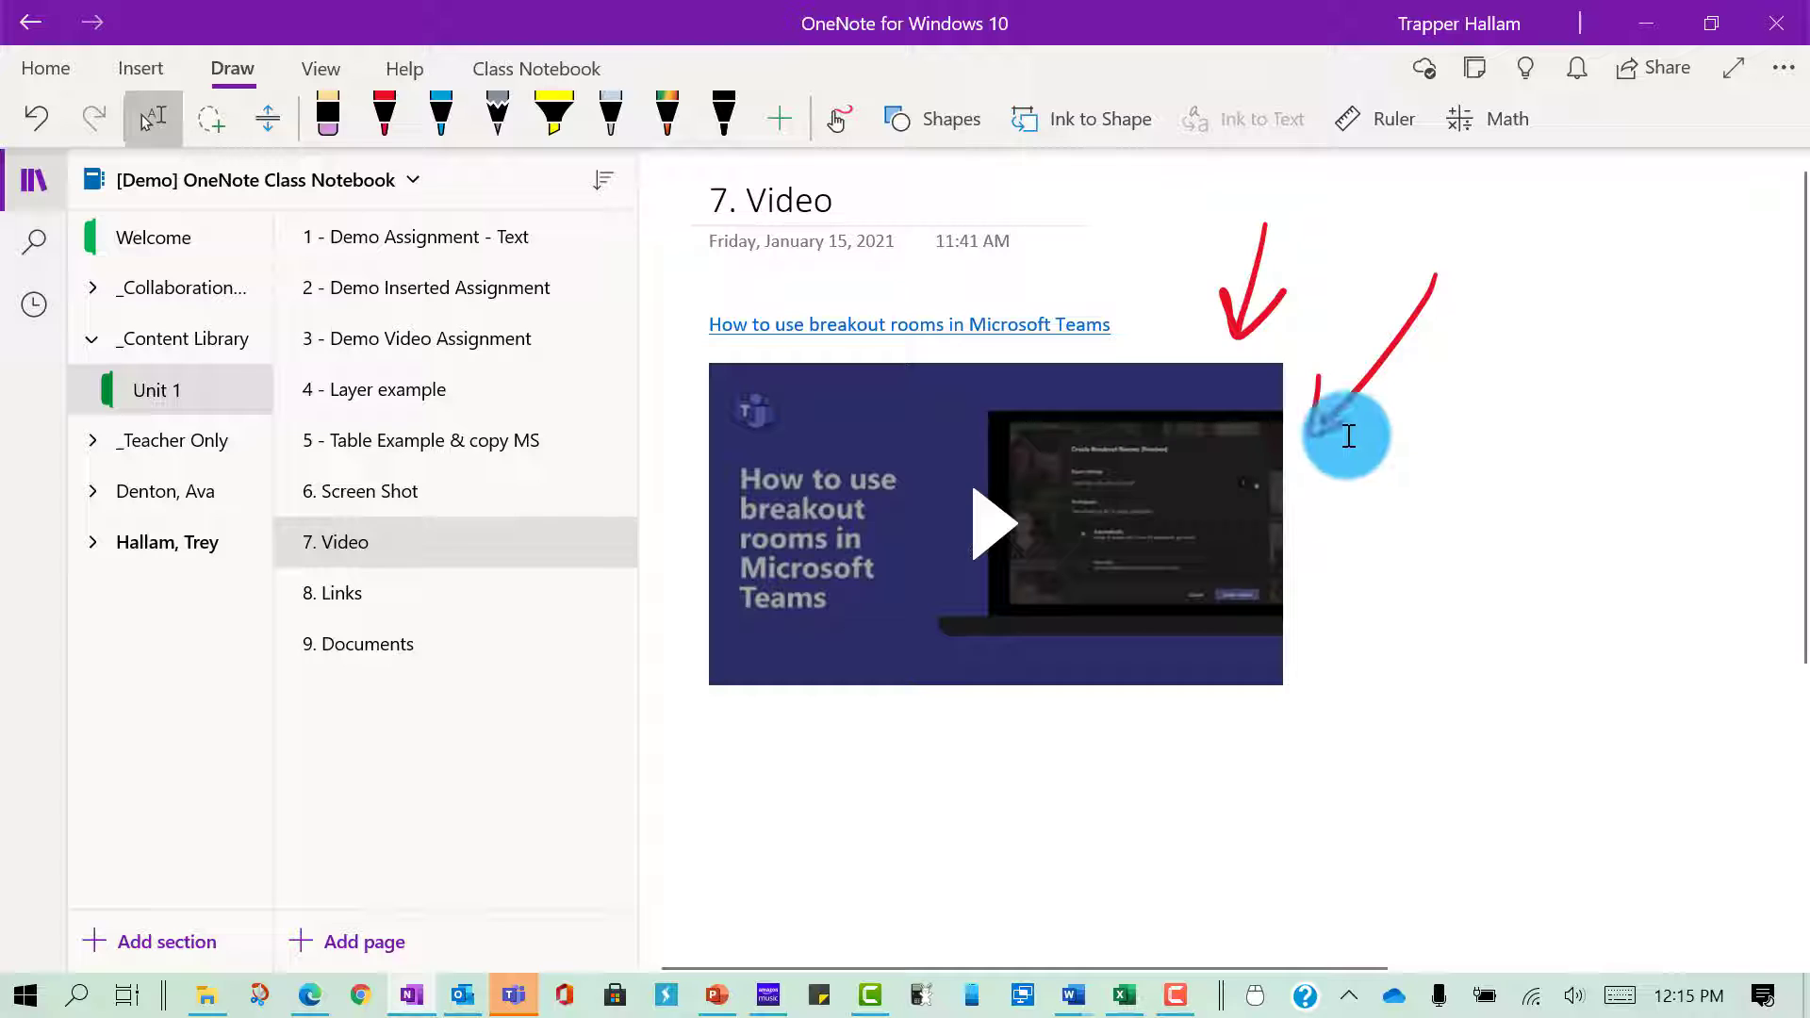
text(Klasdfjksdafj;as)
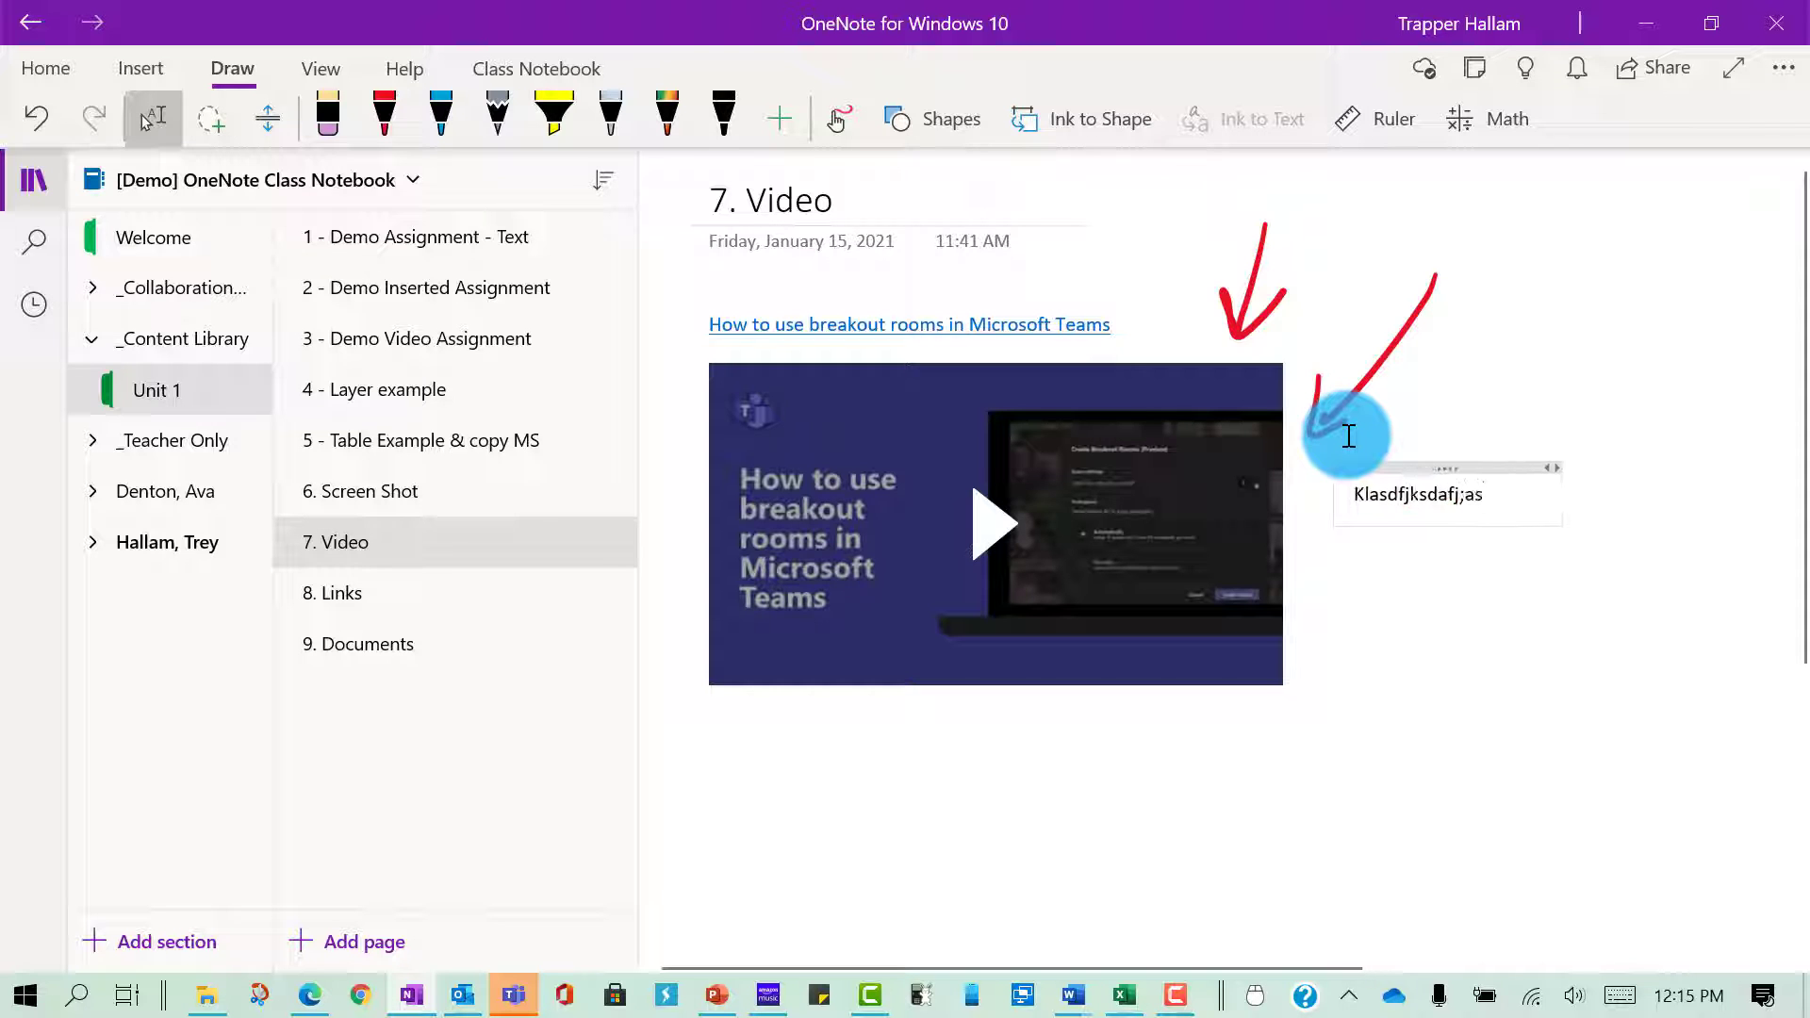
- Play the embedded breakout rooms video on the page and pause it
click(976, 526)
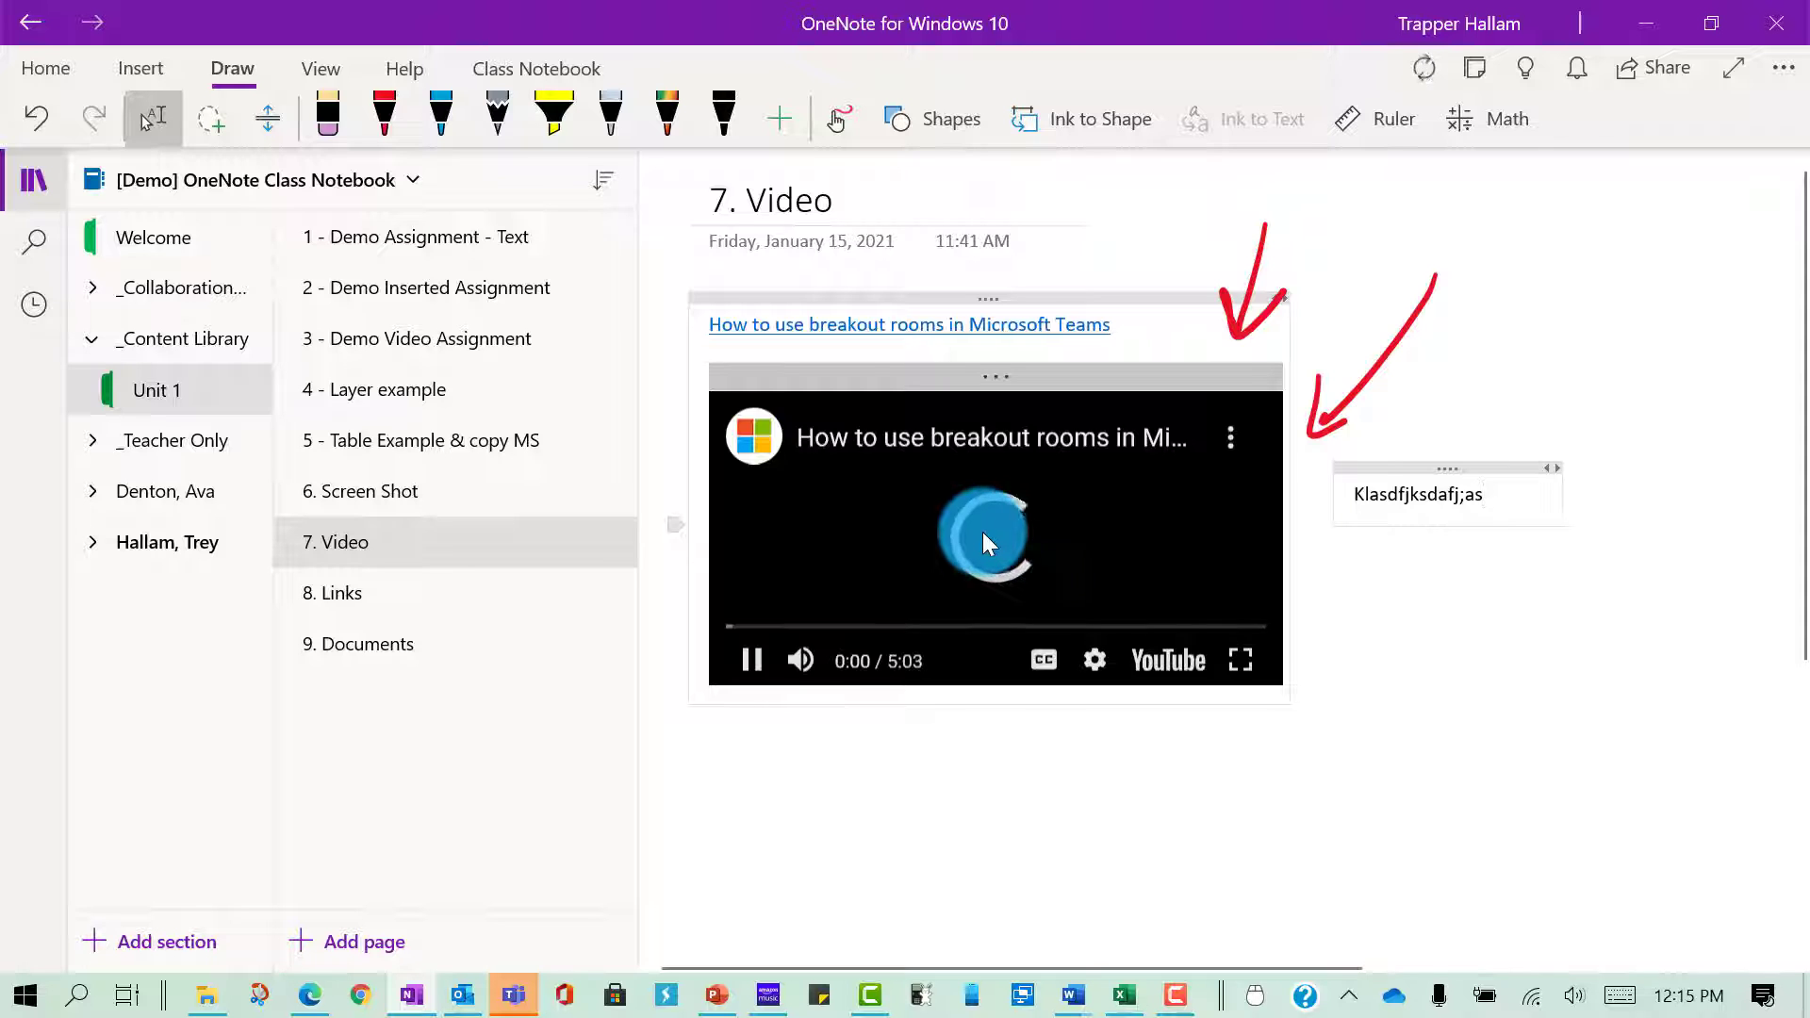
click(747, 669)
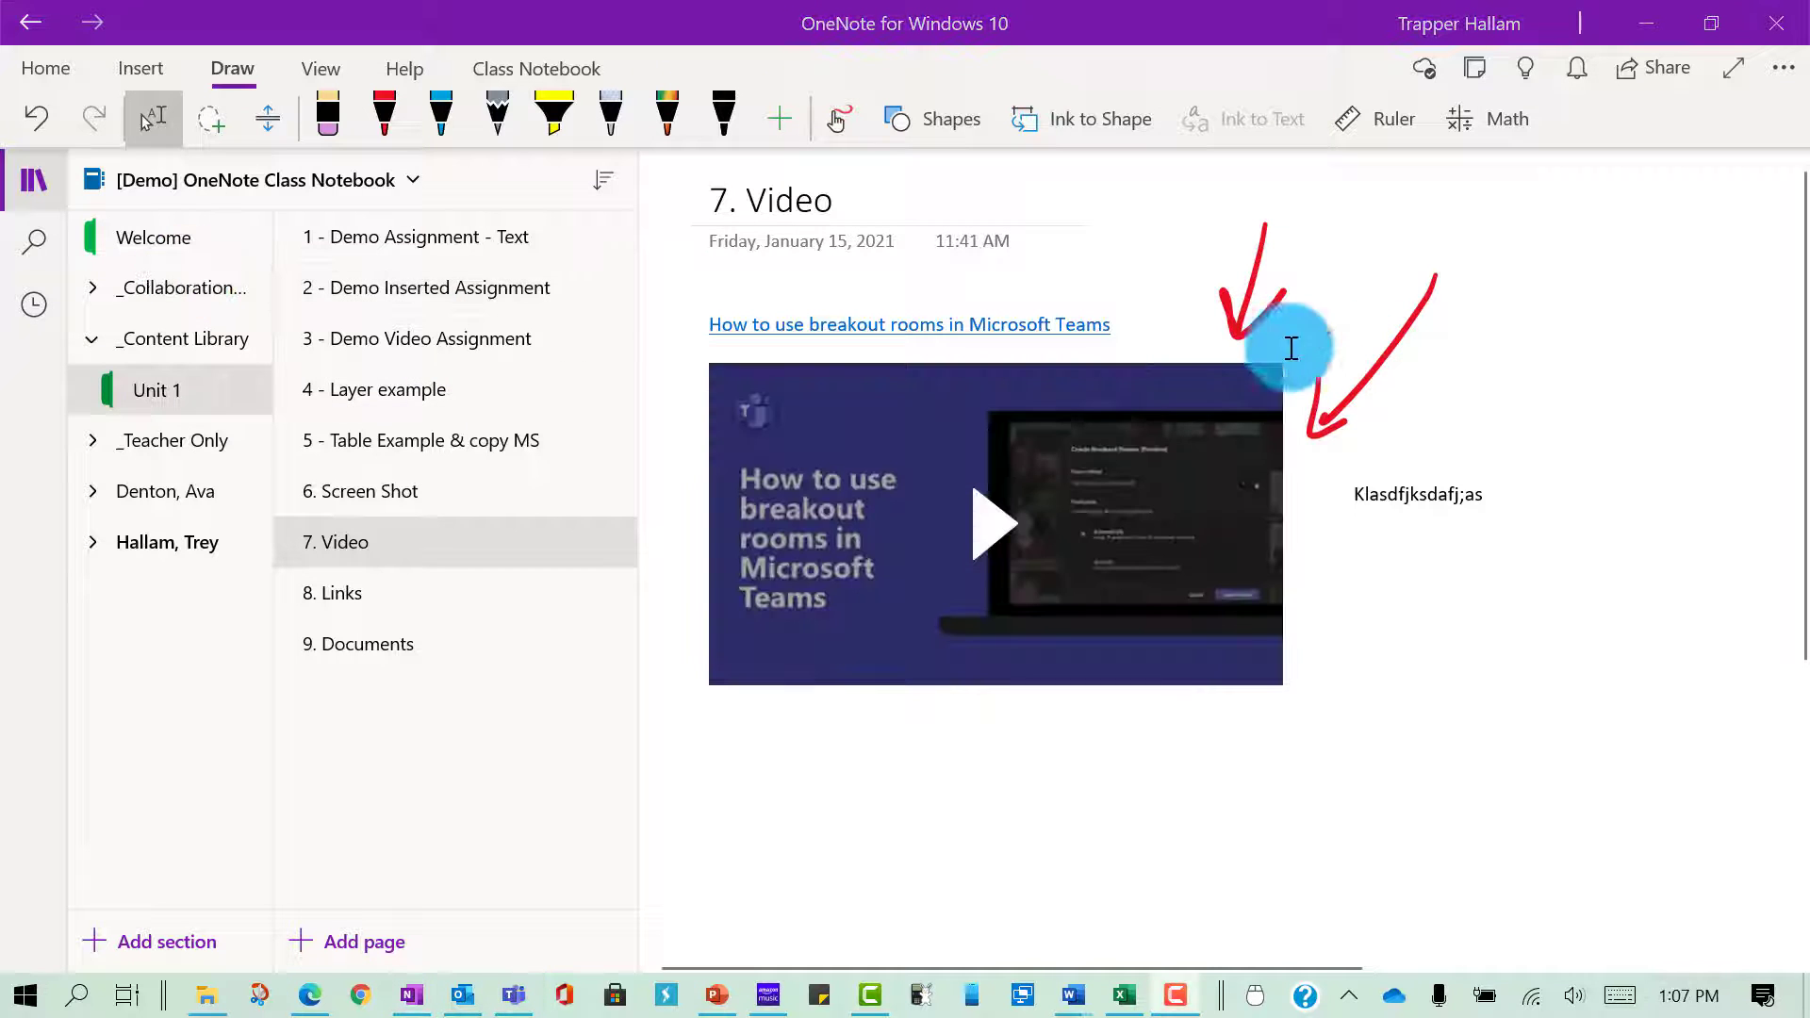
click(365, 601)
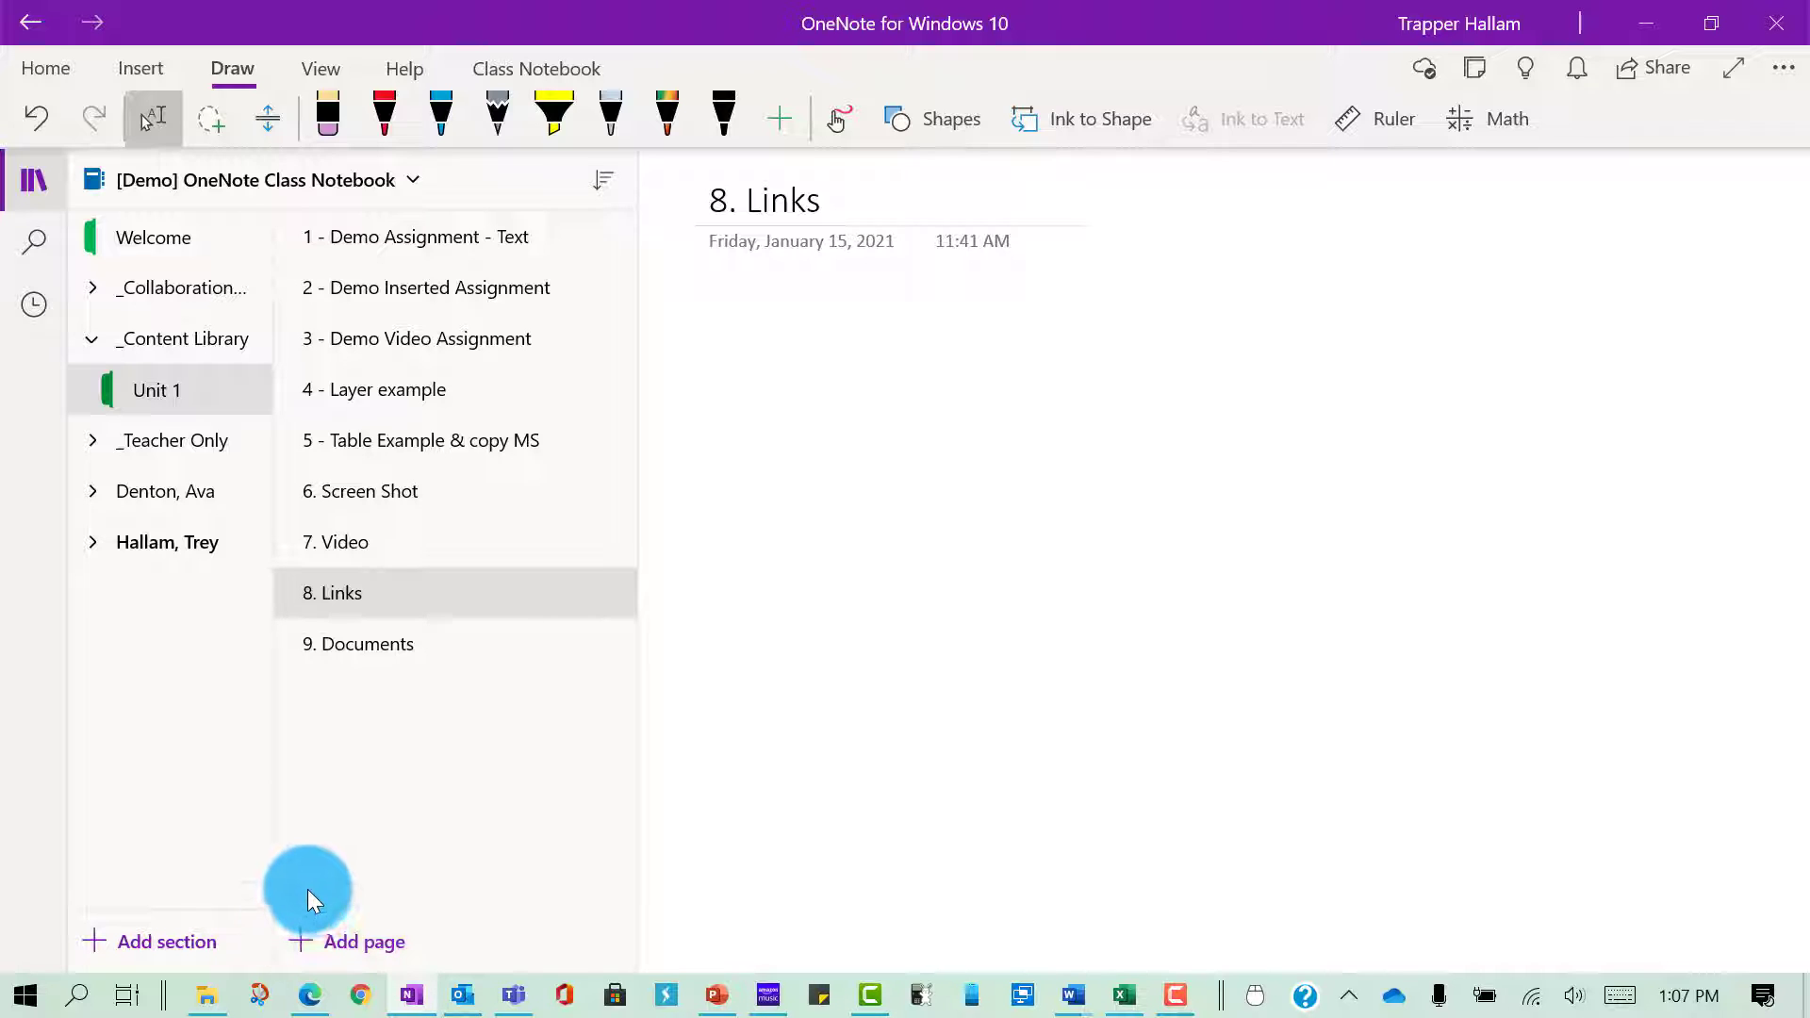
click(310, 995)
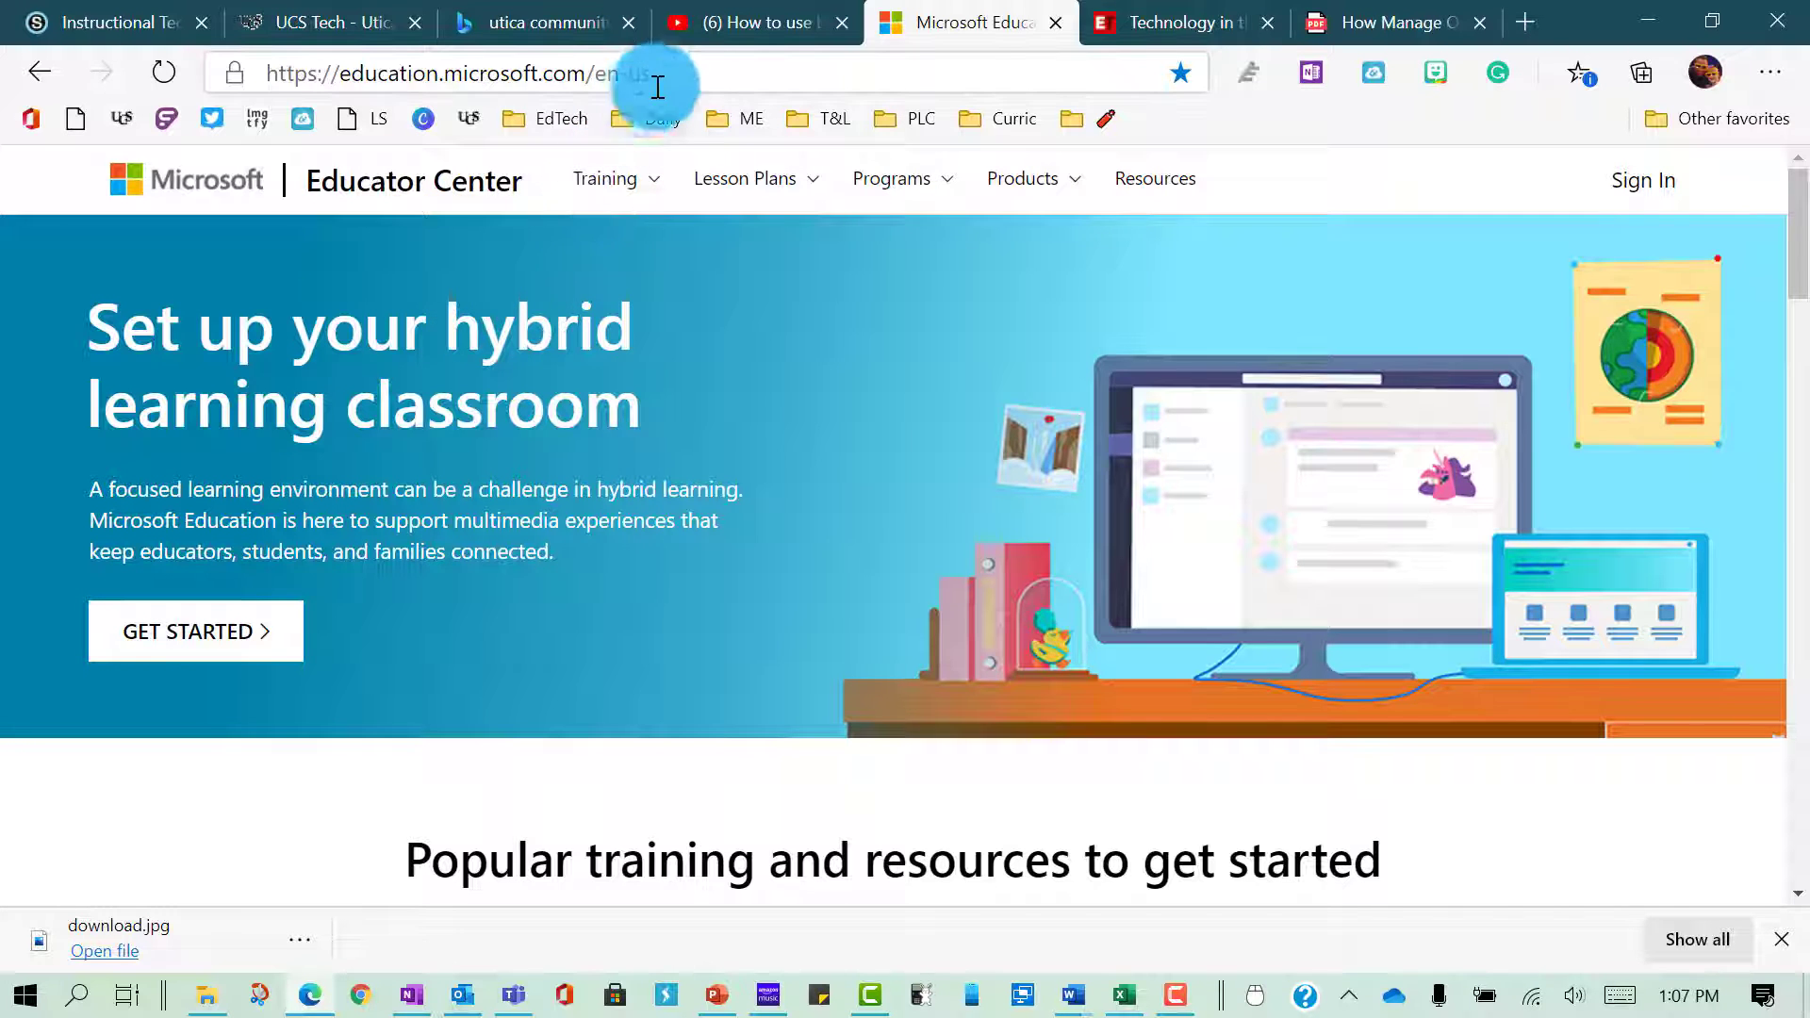
double_click(553, 75)
key(ctrl+a)
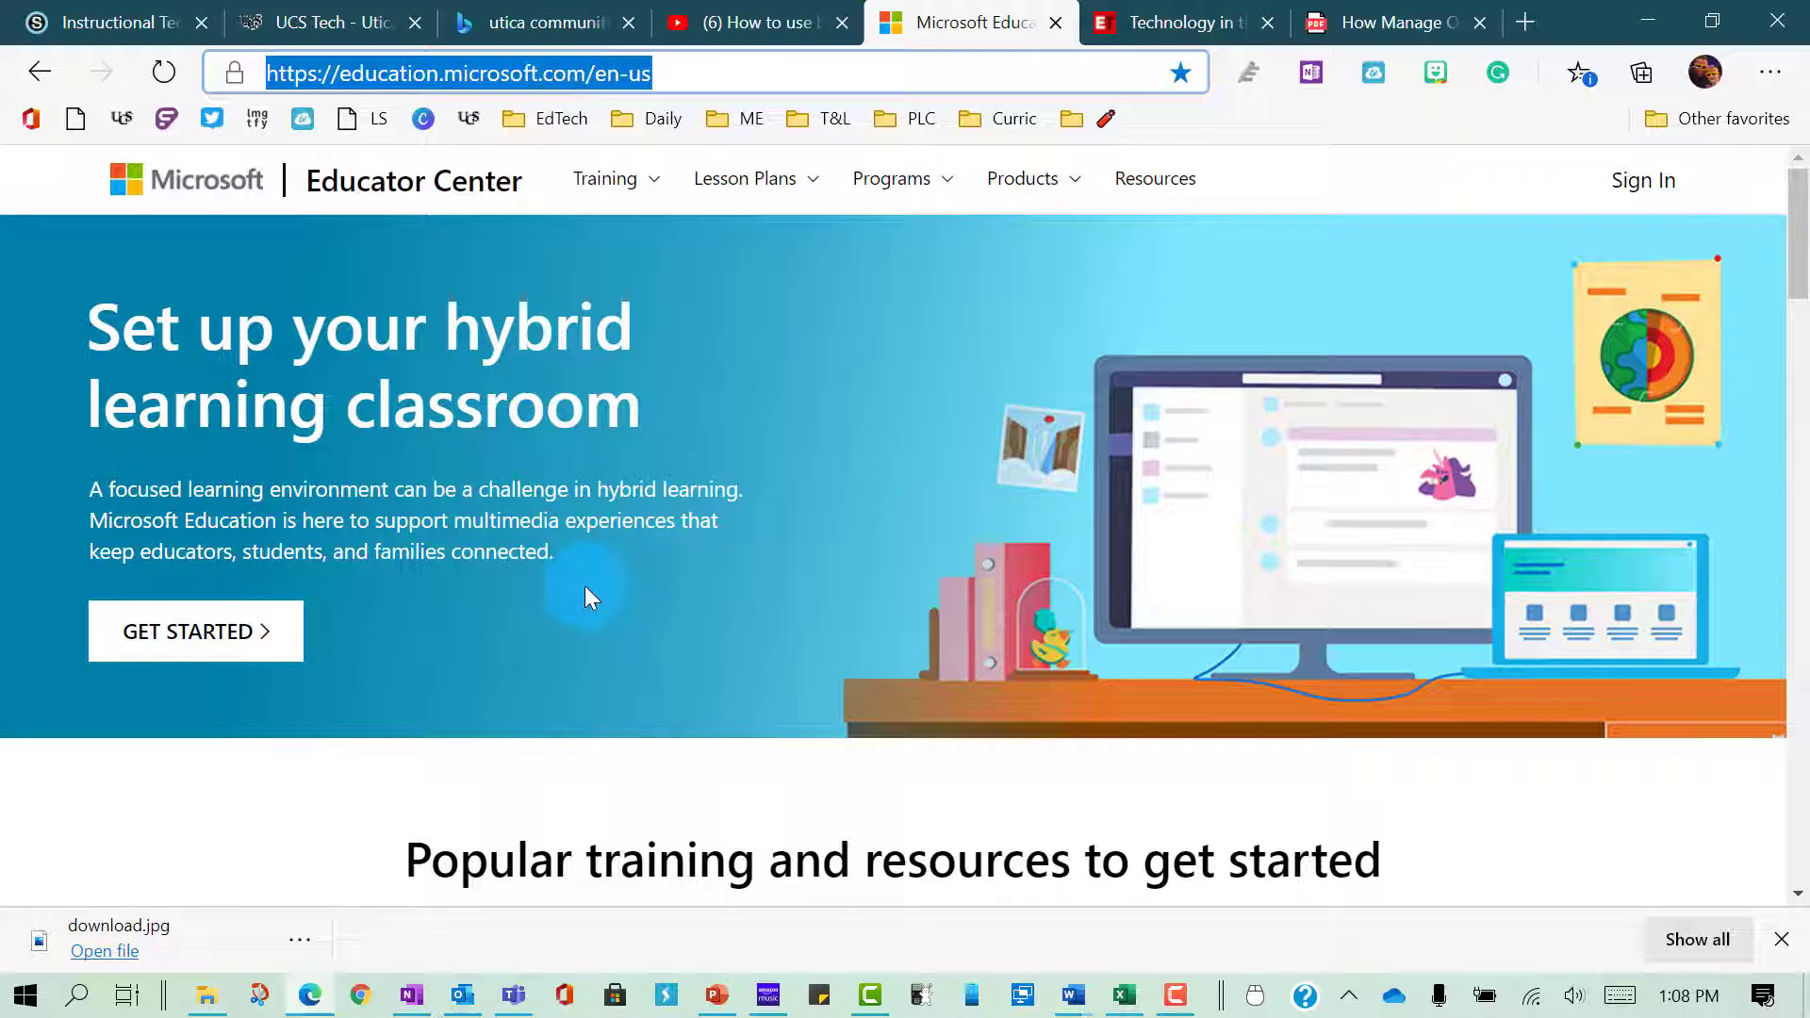
- Return to OneNote and paste the Microsoft Educator Center link beneath the 8. Links title, followed by a new line
click(410, 994)
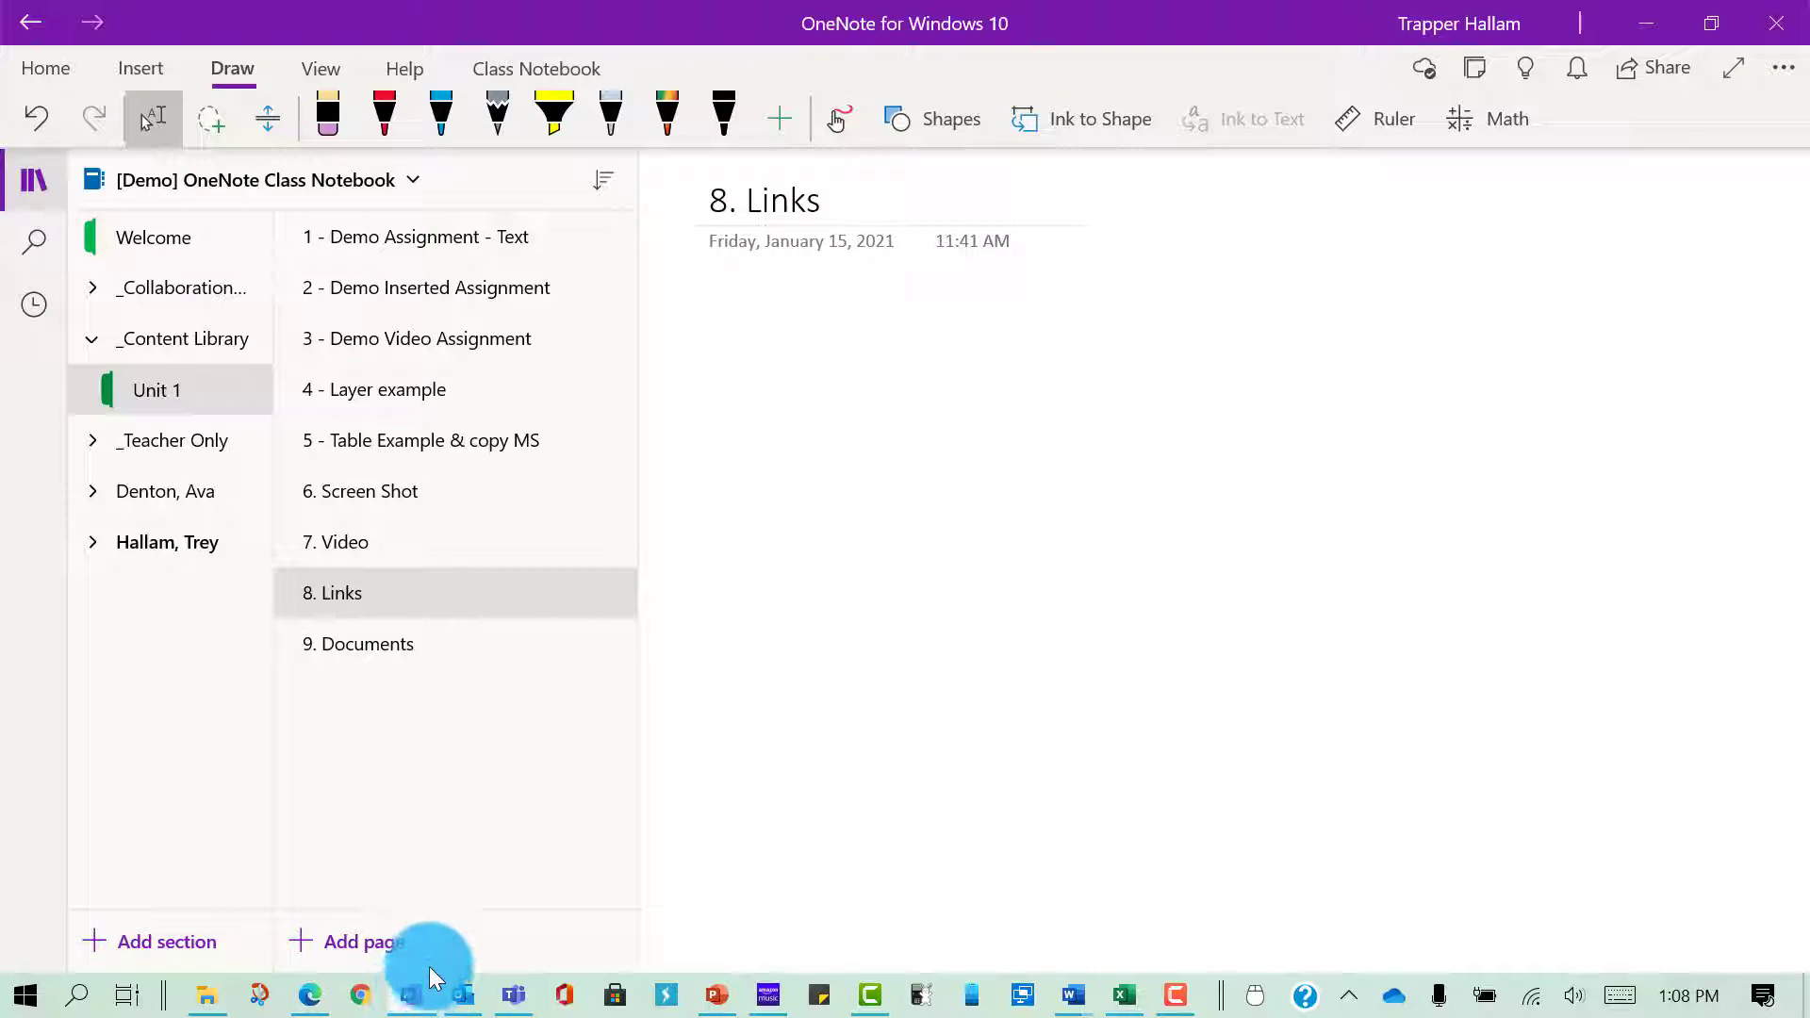
click(709, 335)
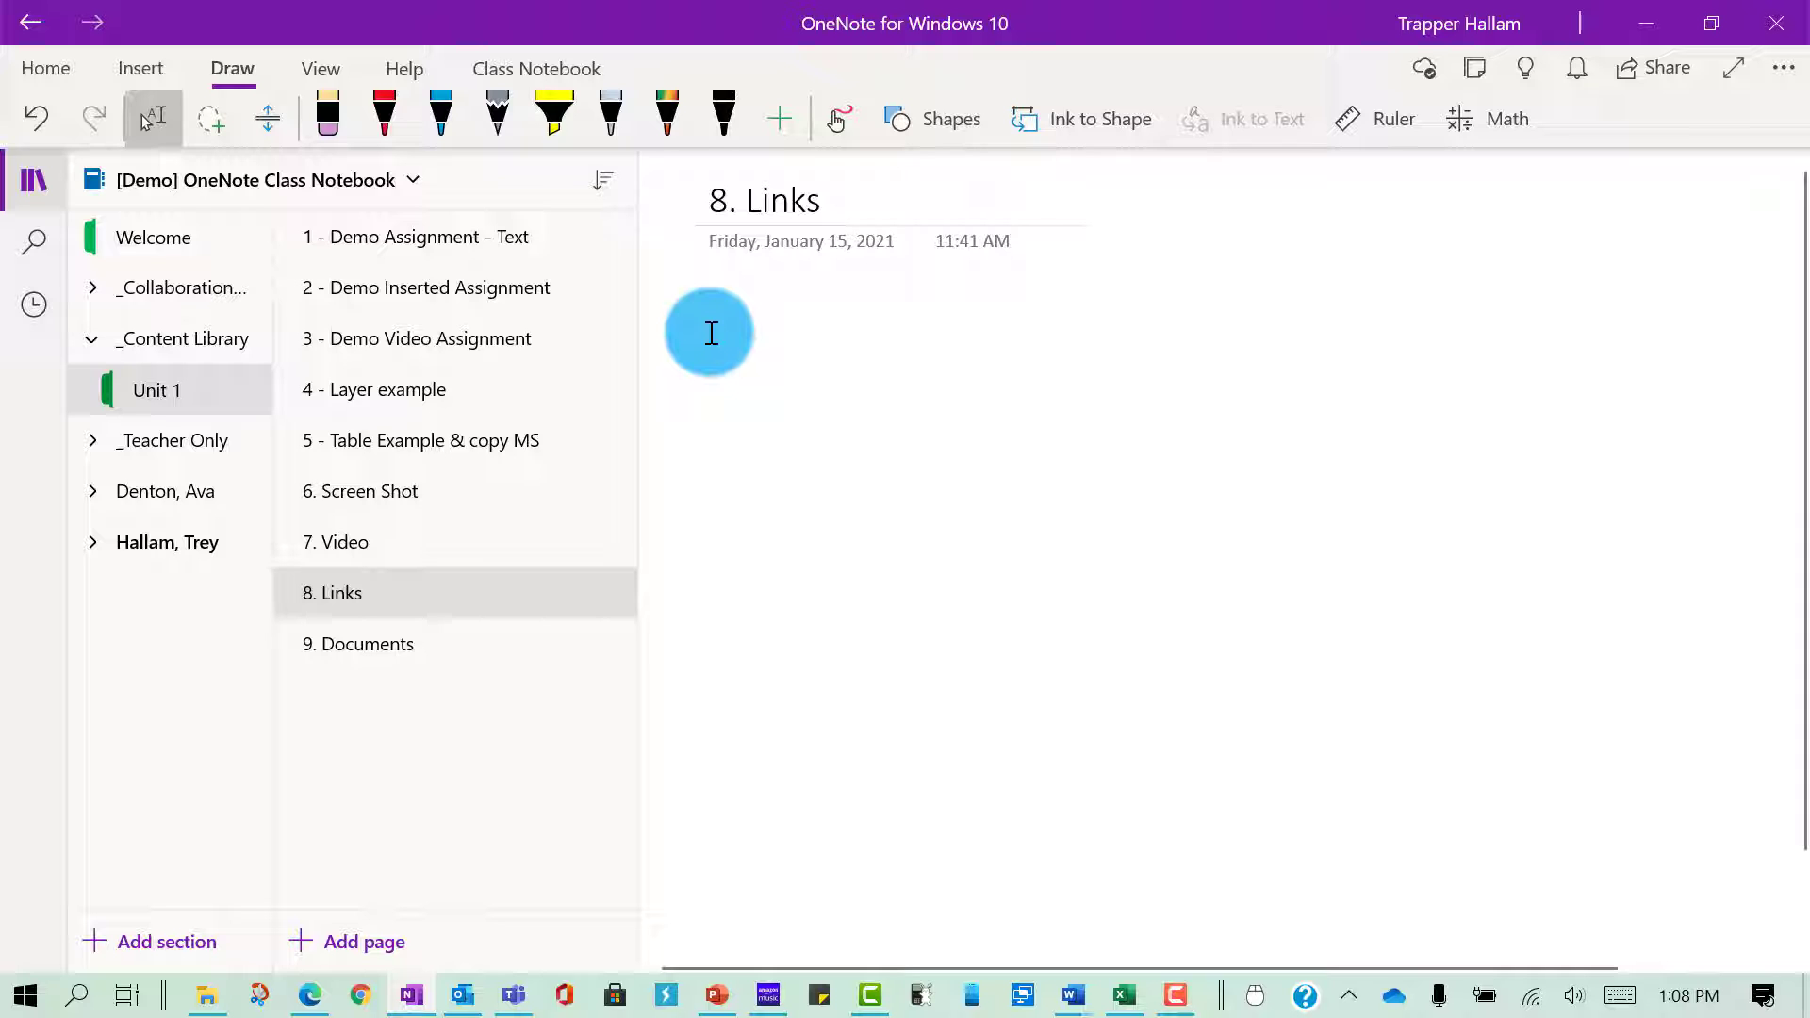
text(Microsoft Educator Center)
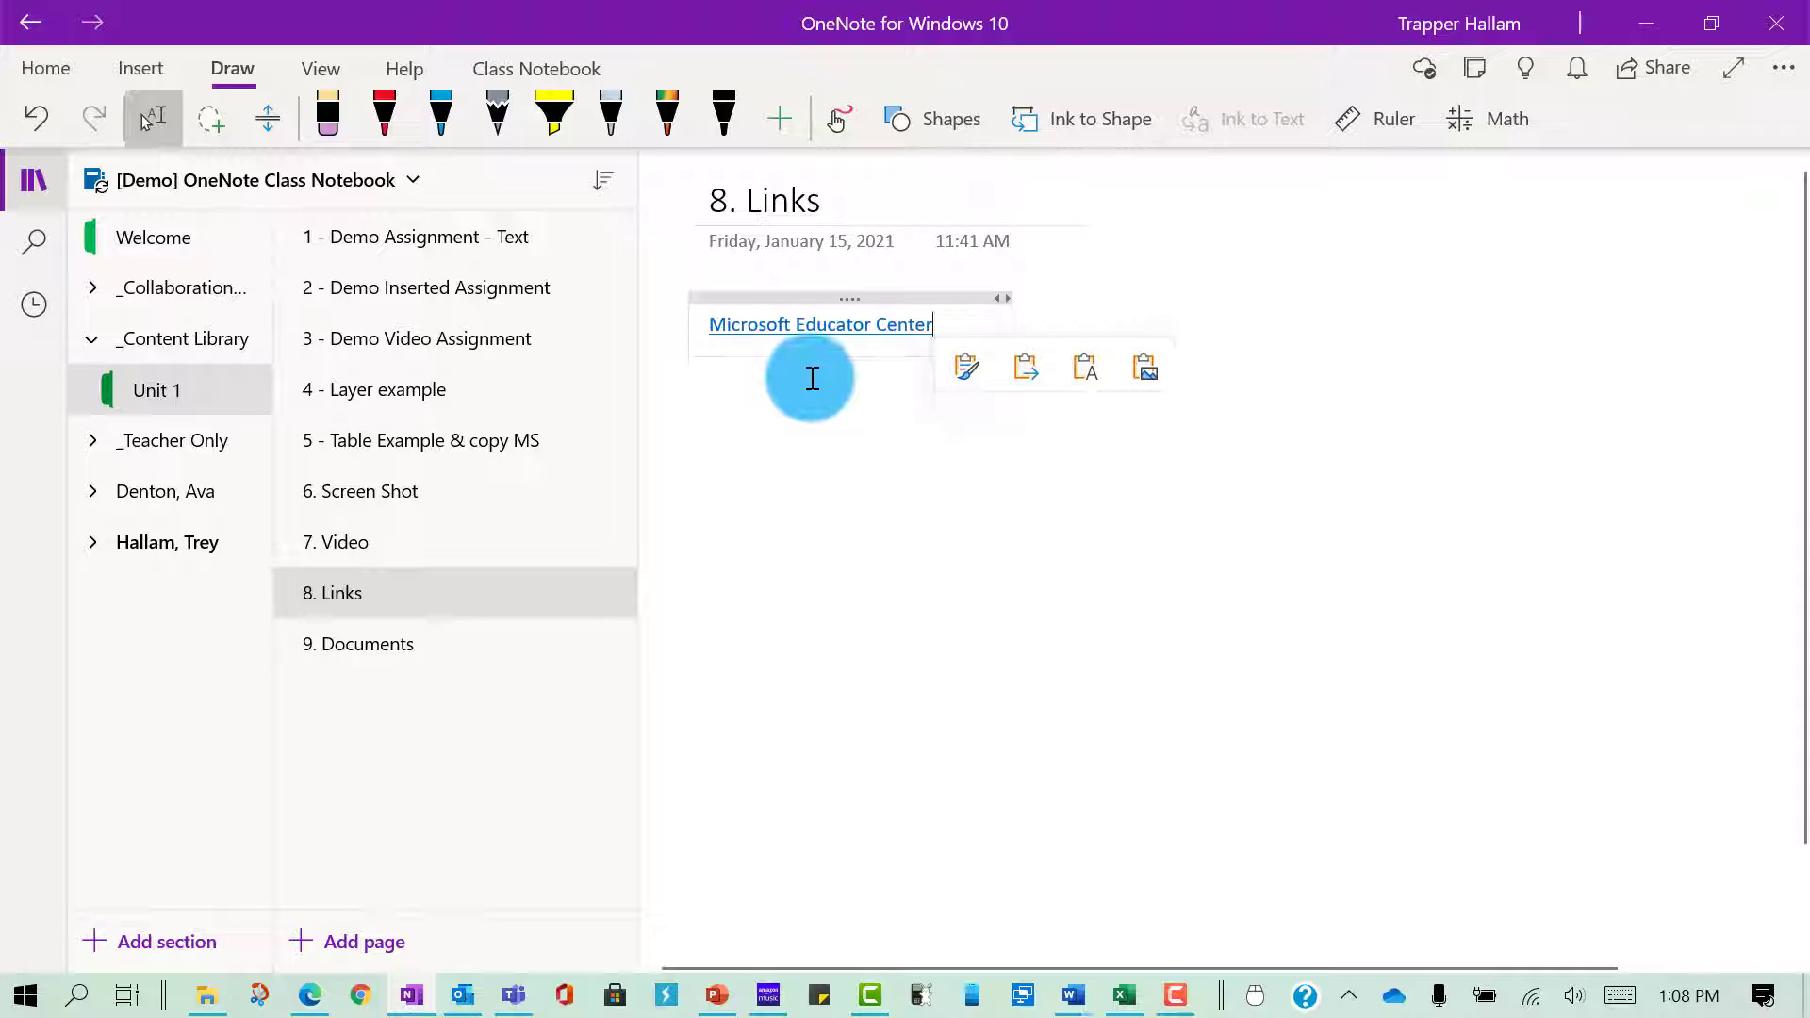
key(Return)
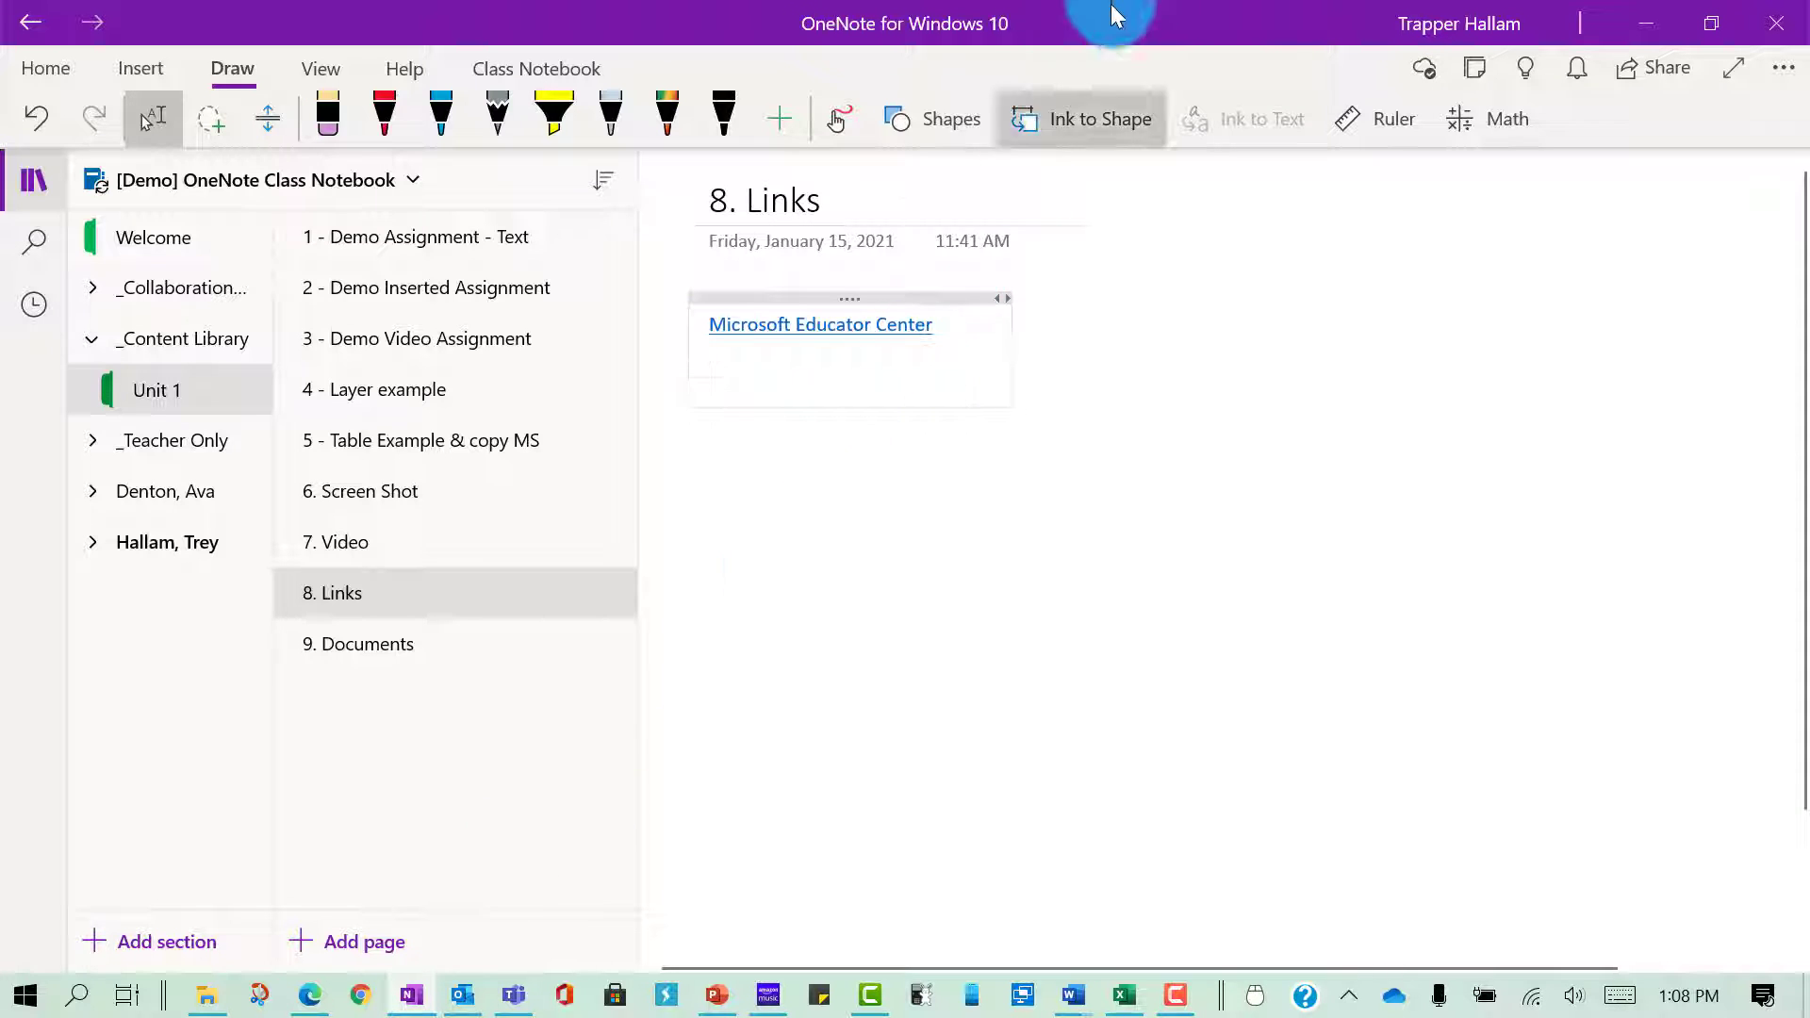
drag(1182, 36, 711, 233)
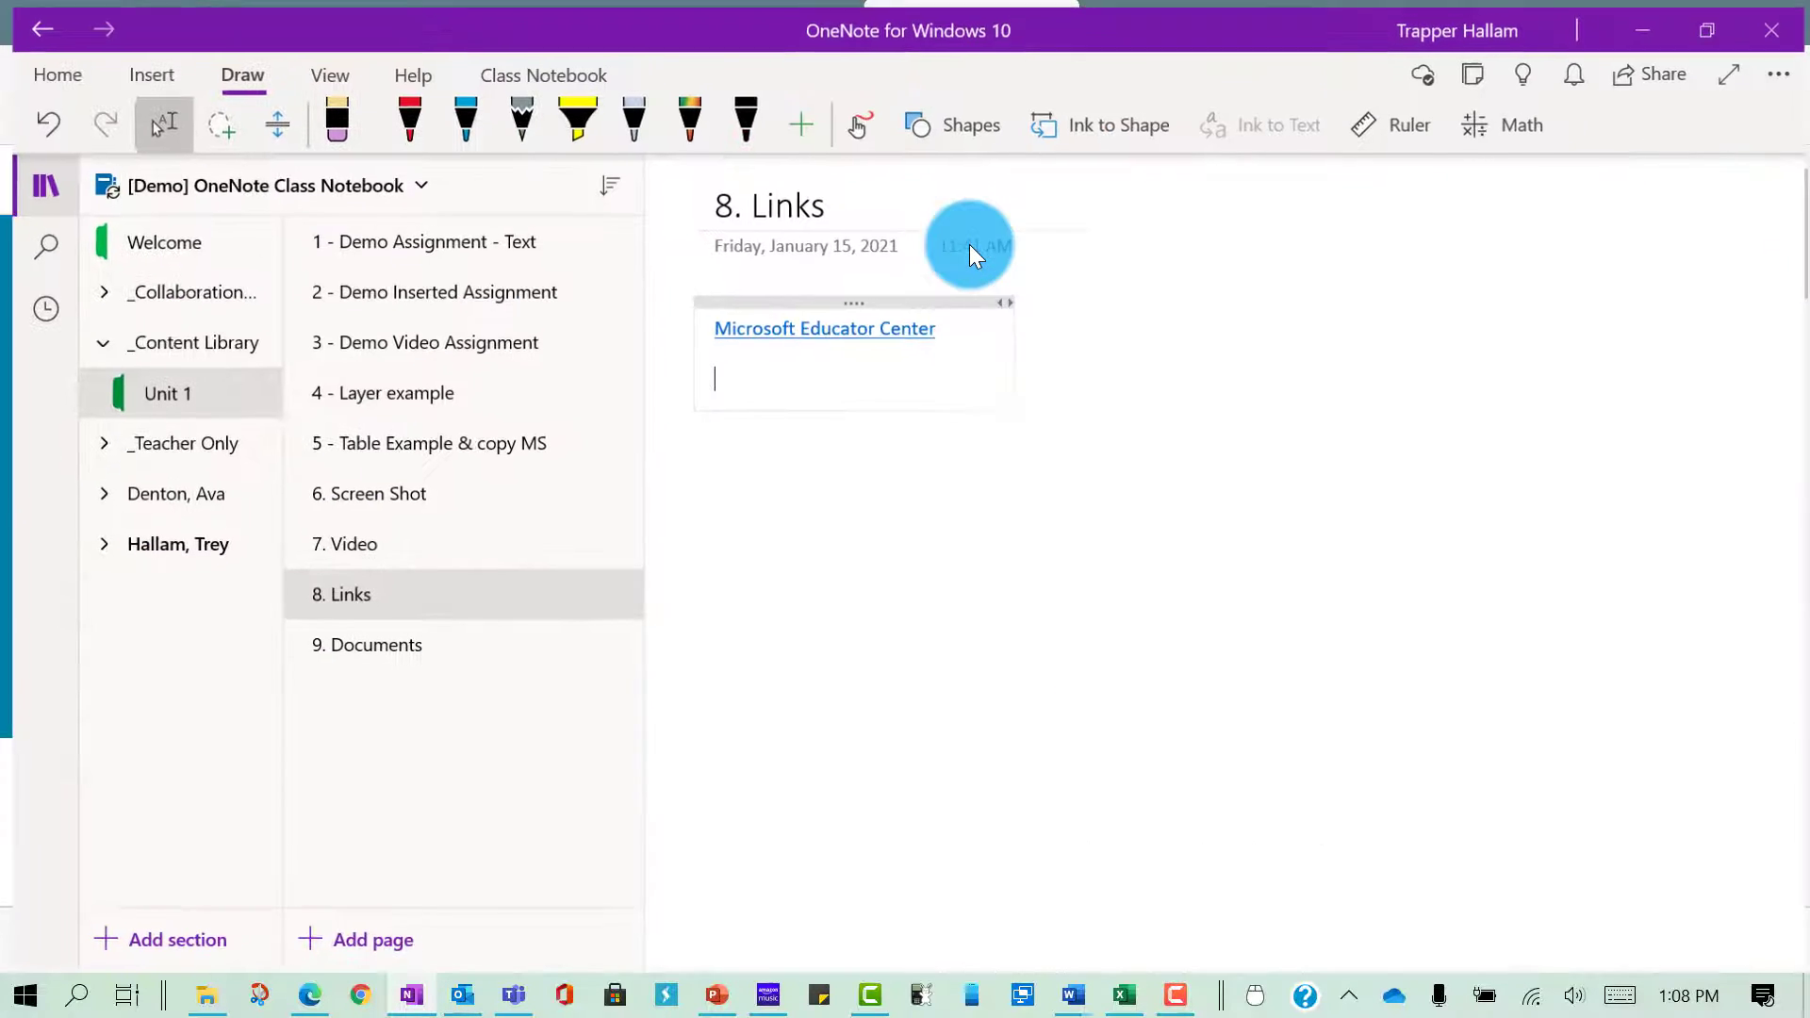
click(969, 247)
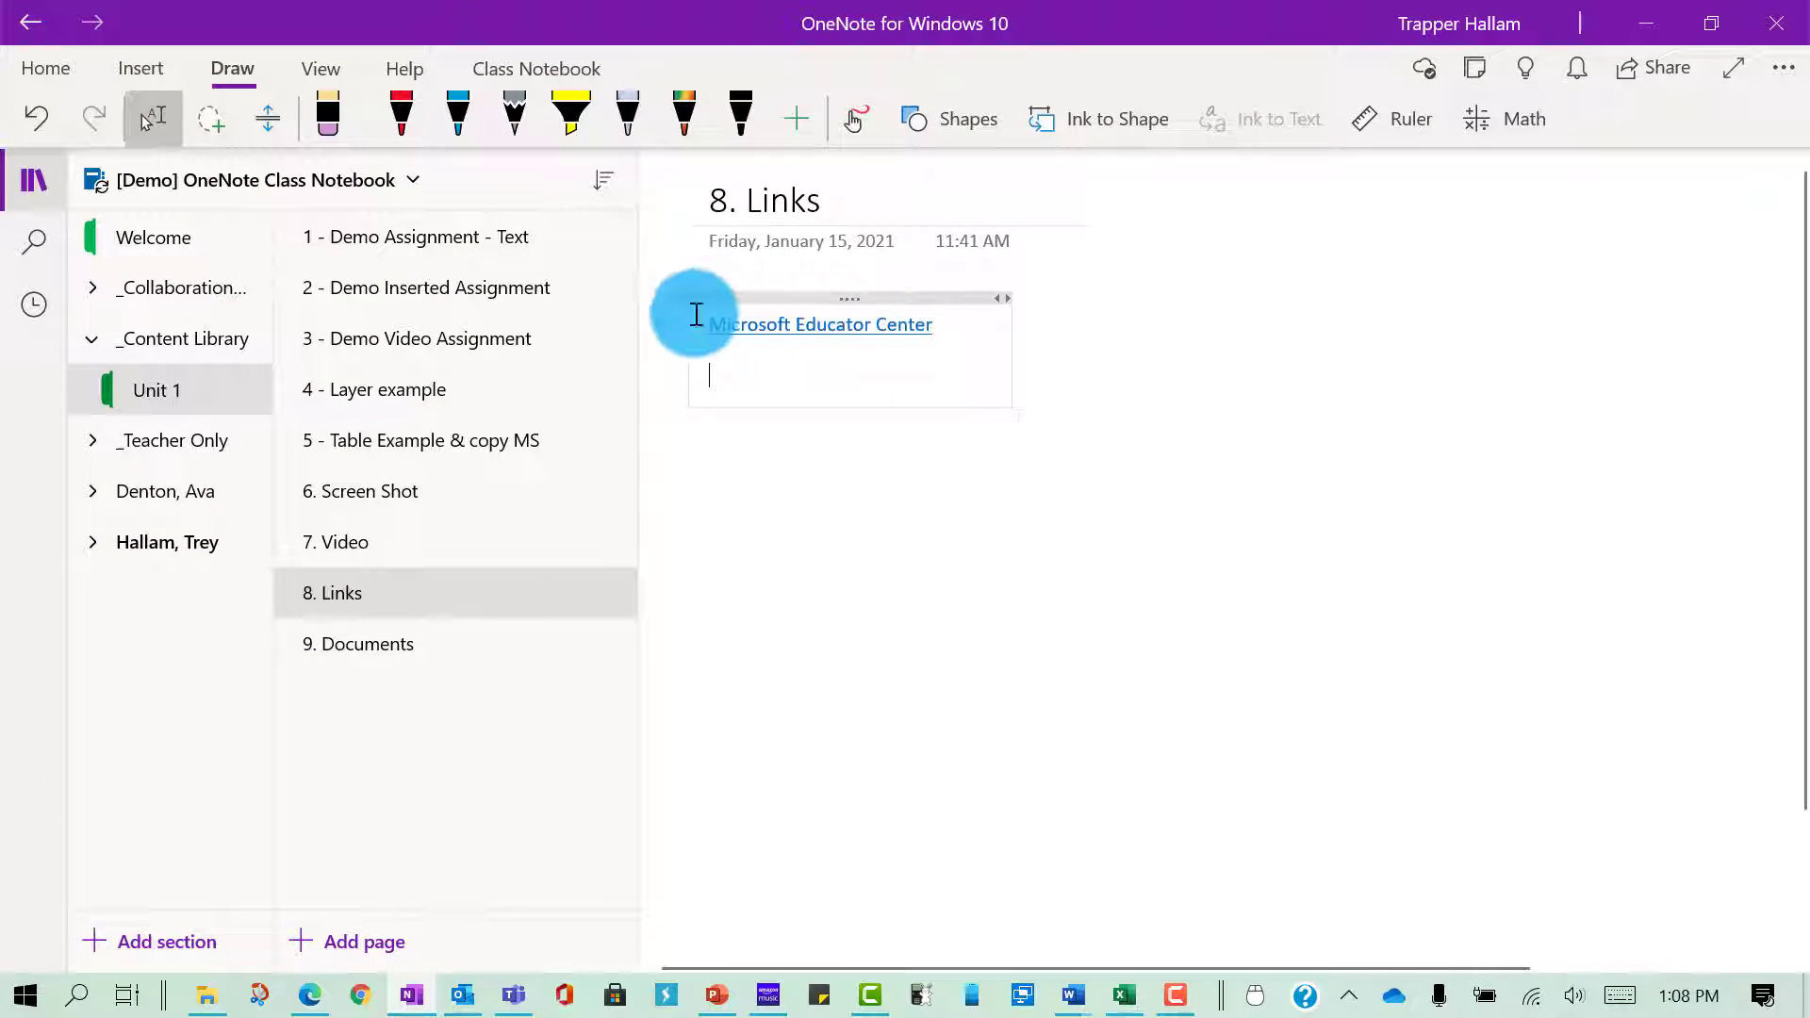
click(889, 382)
right_click(889, 331)
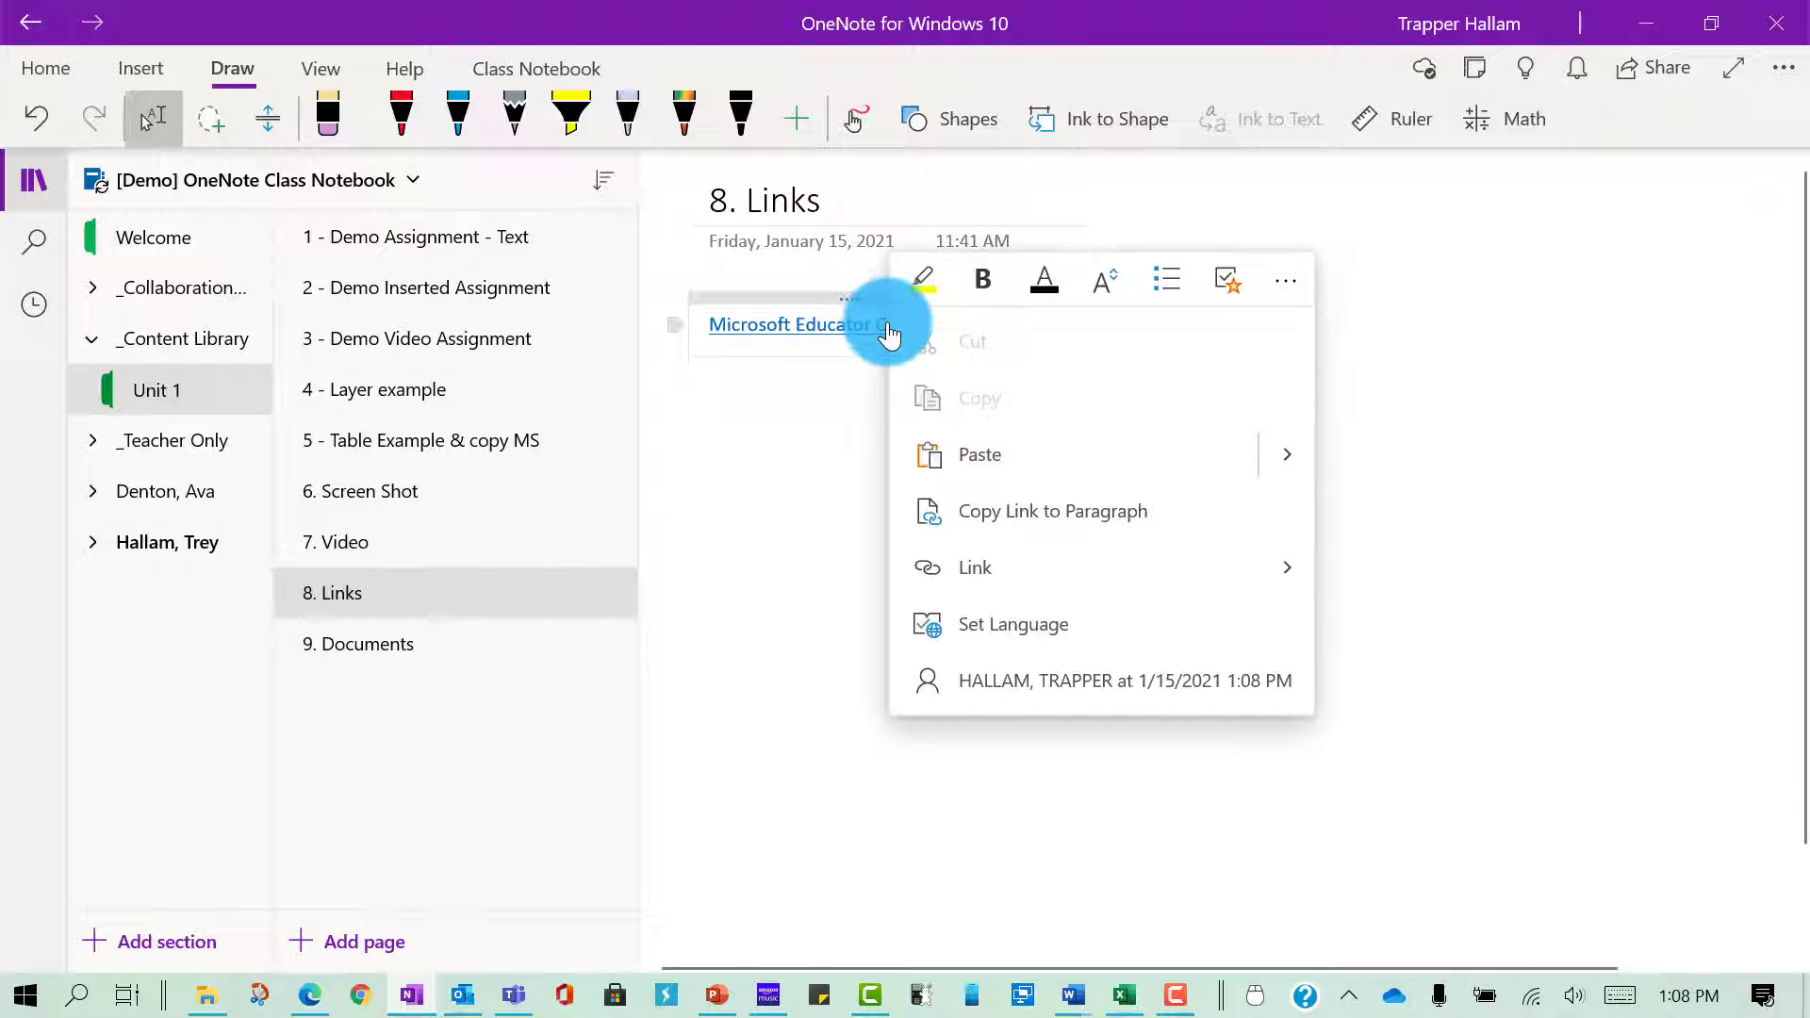
click(1133, 608)
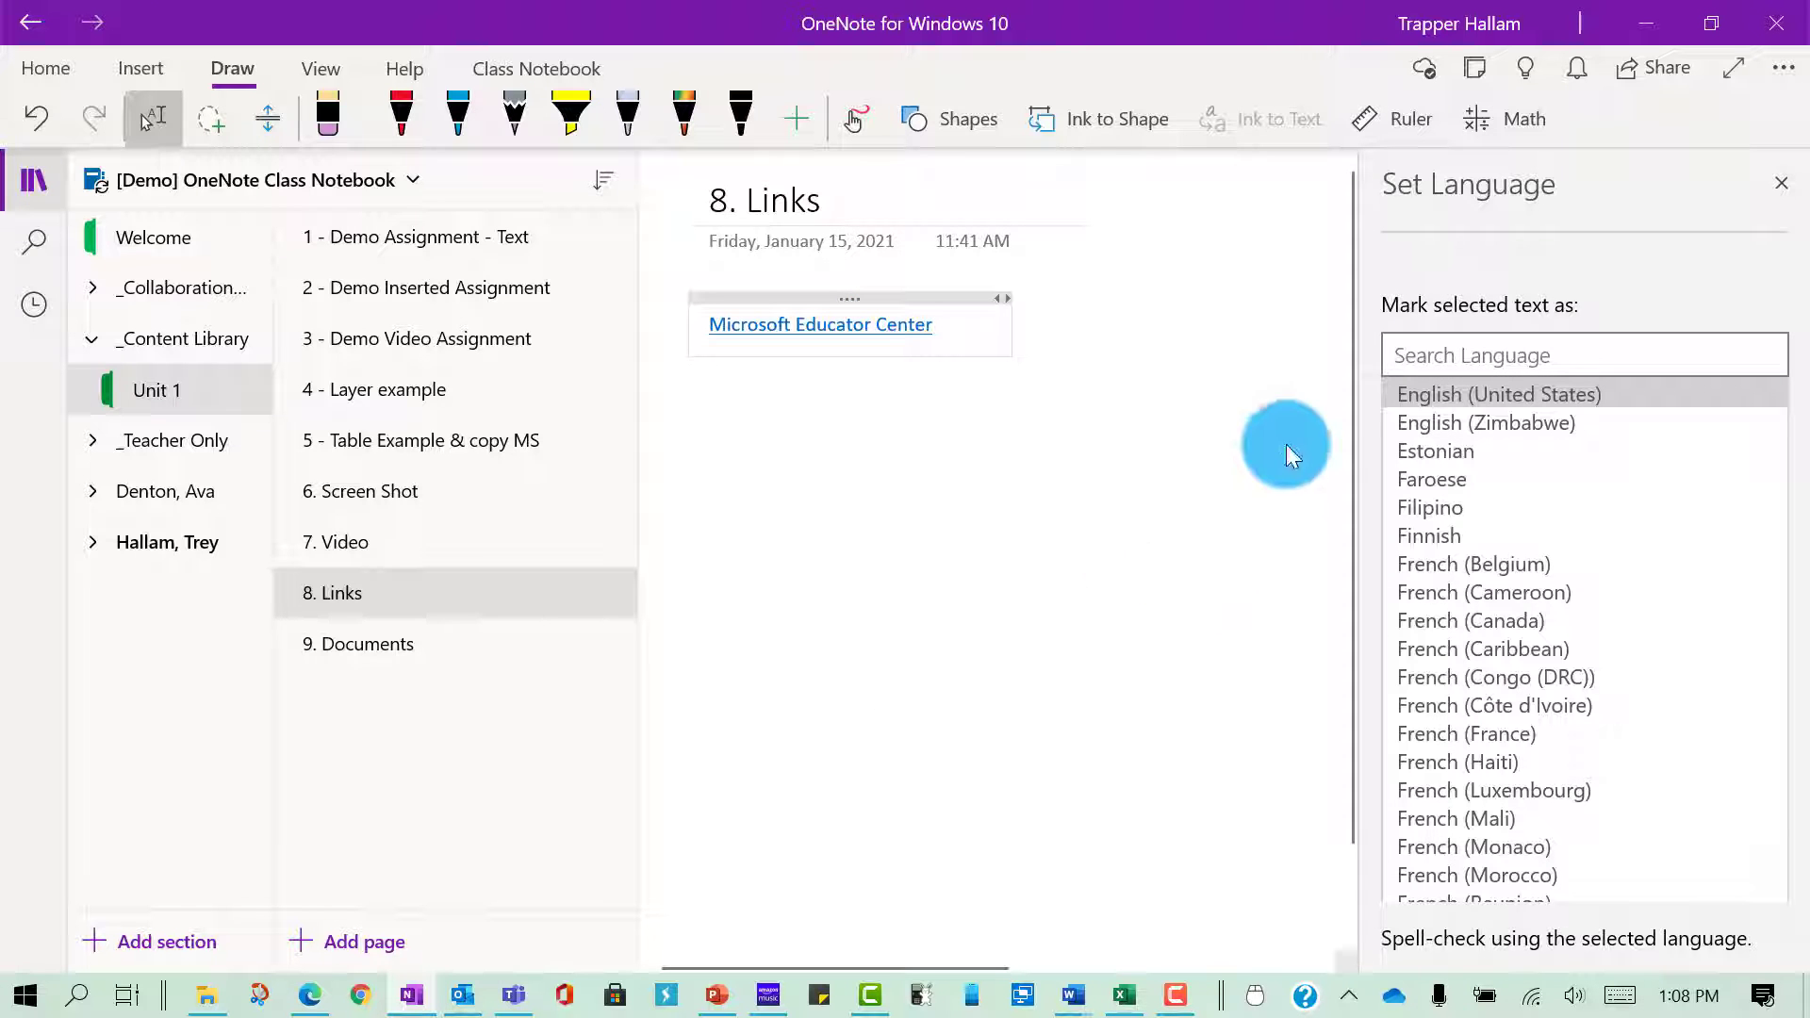
click(1765, 178)
- Open the Microsoft Educator Center link for editing to view its display text and address, and close it without changes
right_click(830, 328)
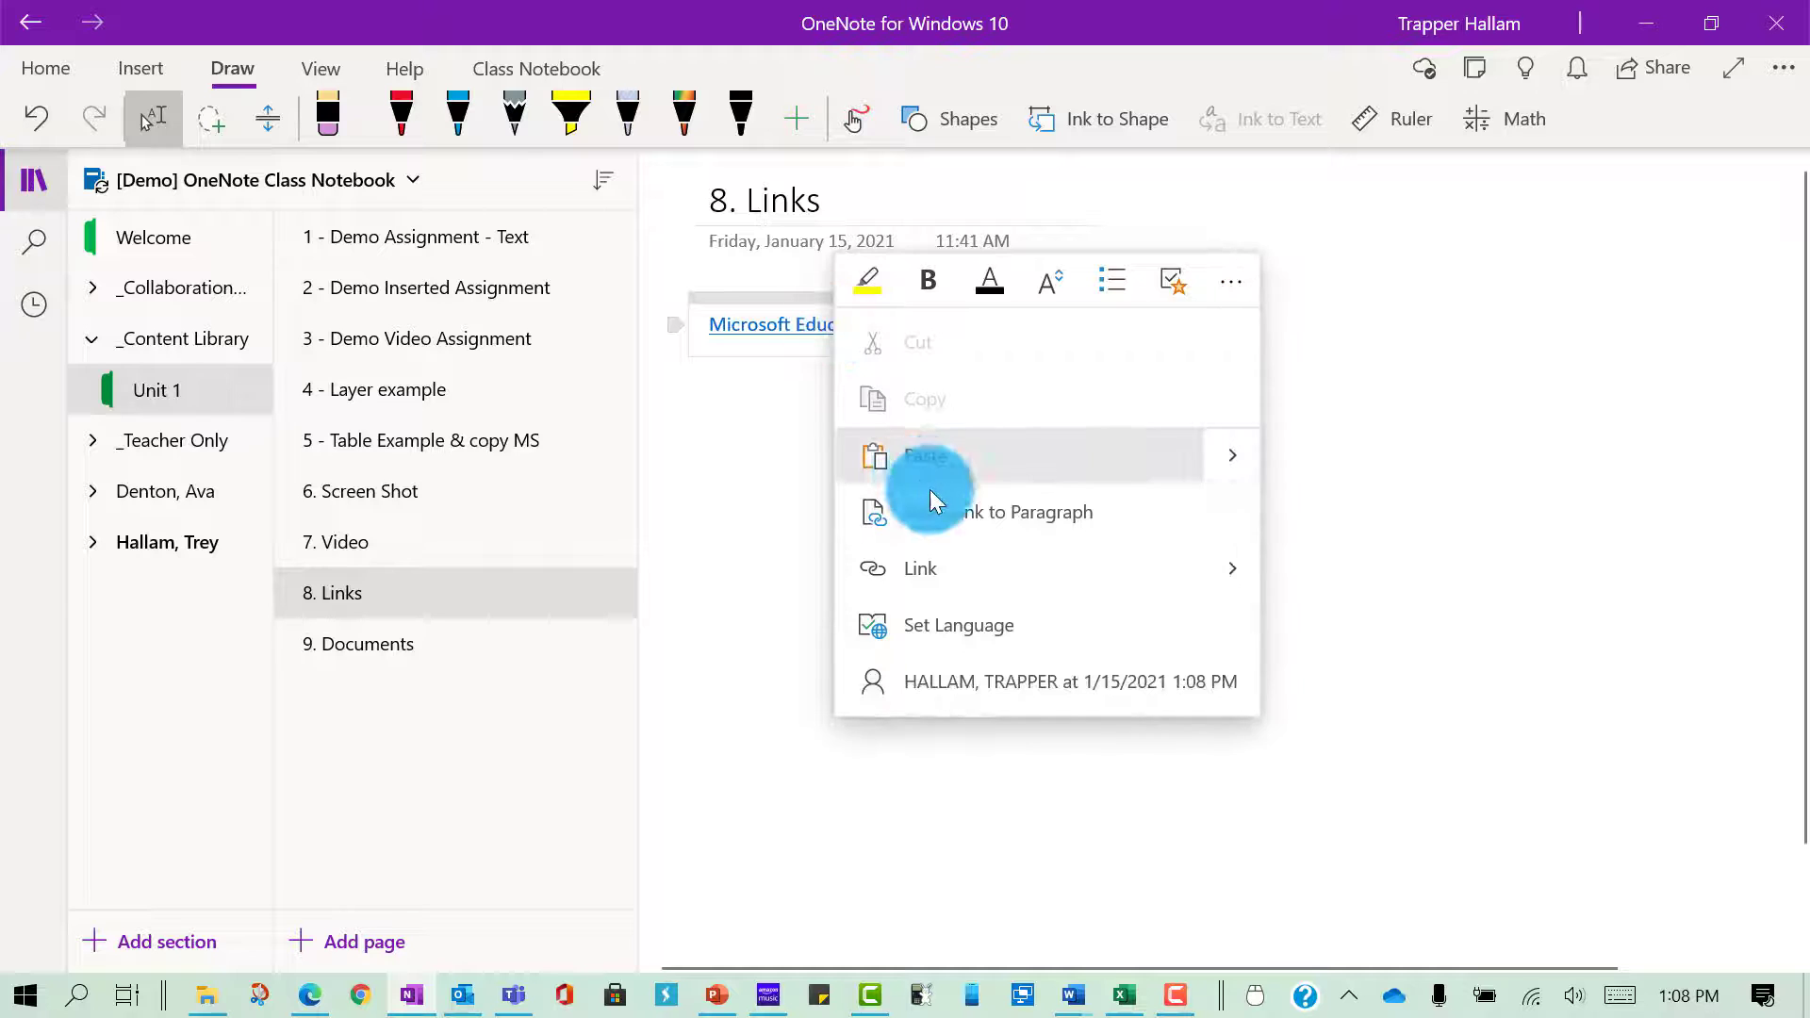
click(1222, 573)
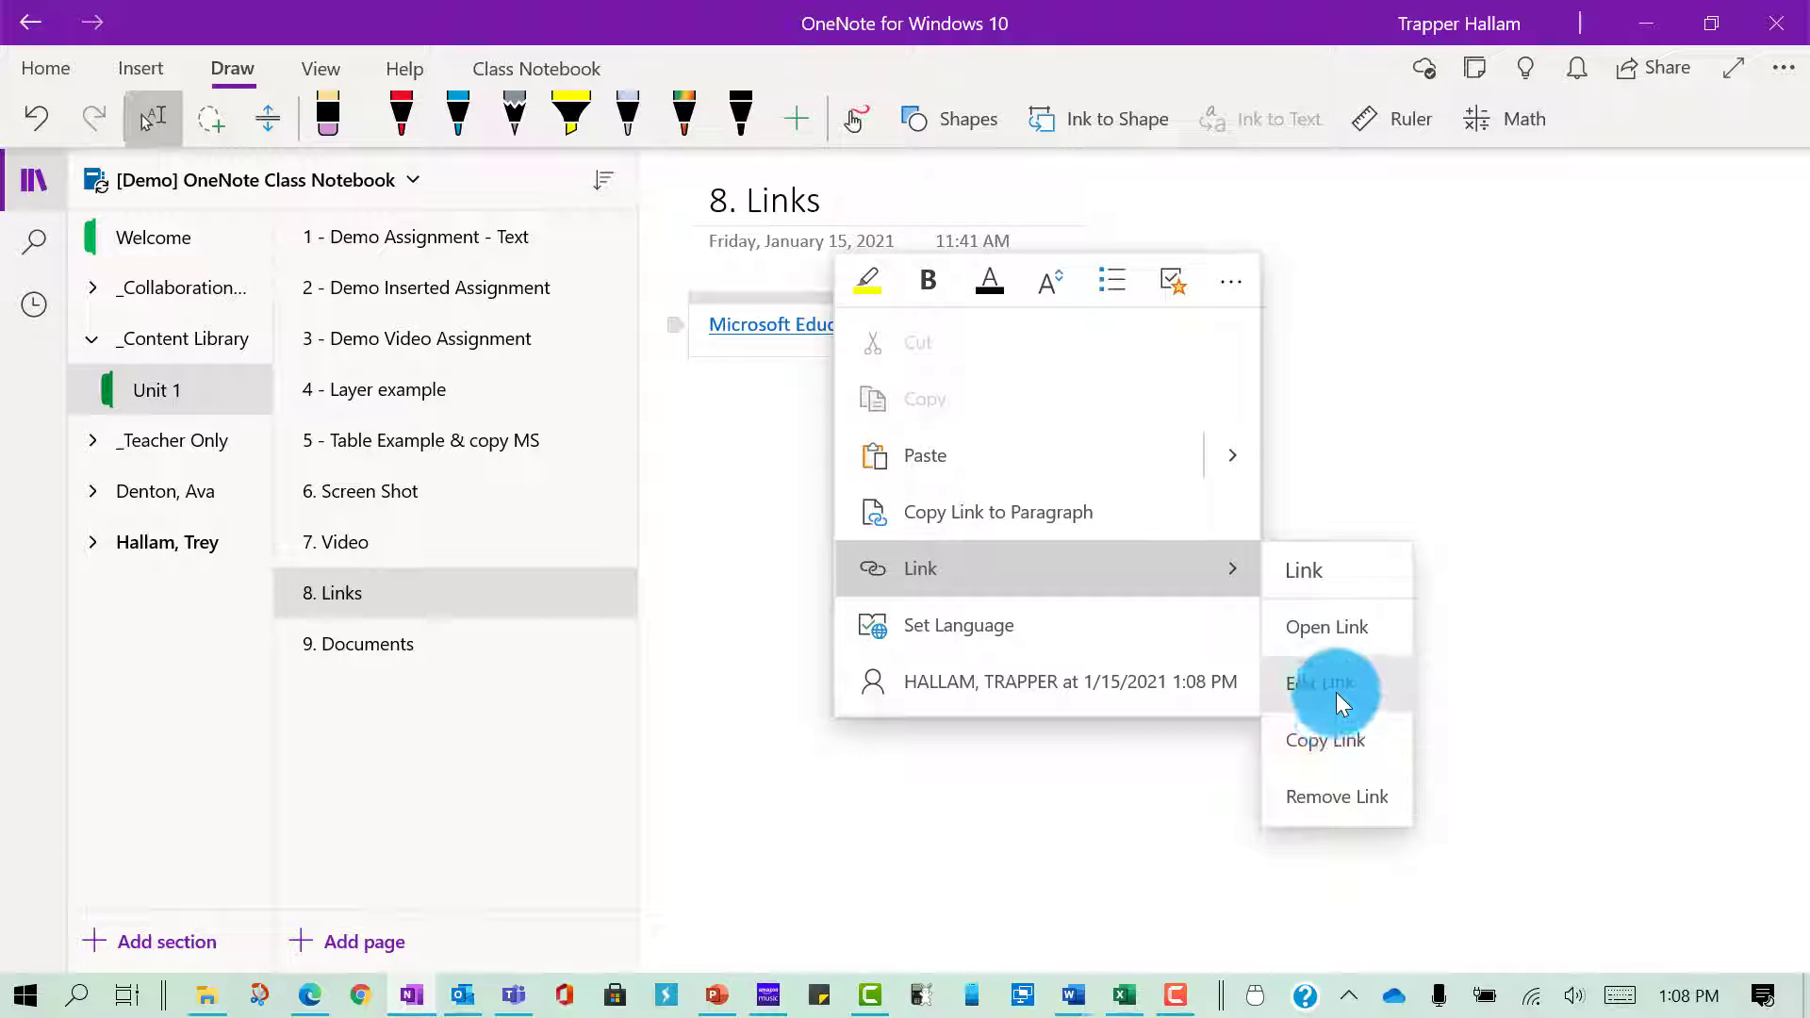
click(1336, 697)
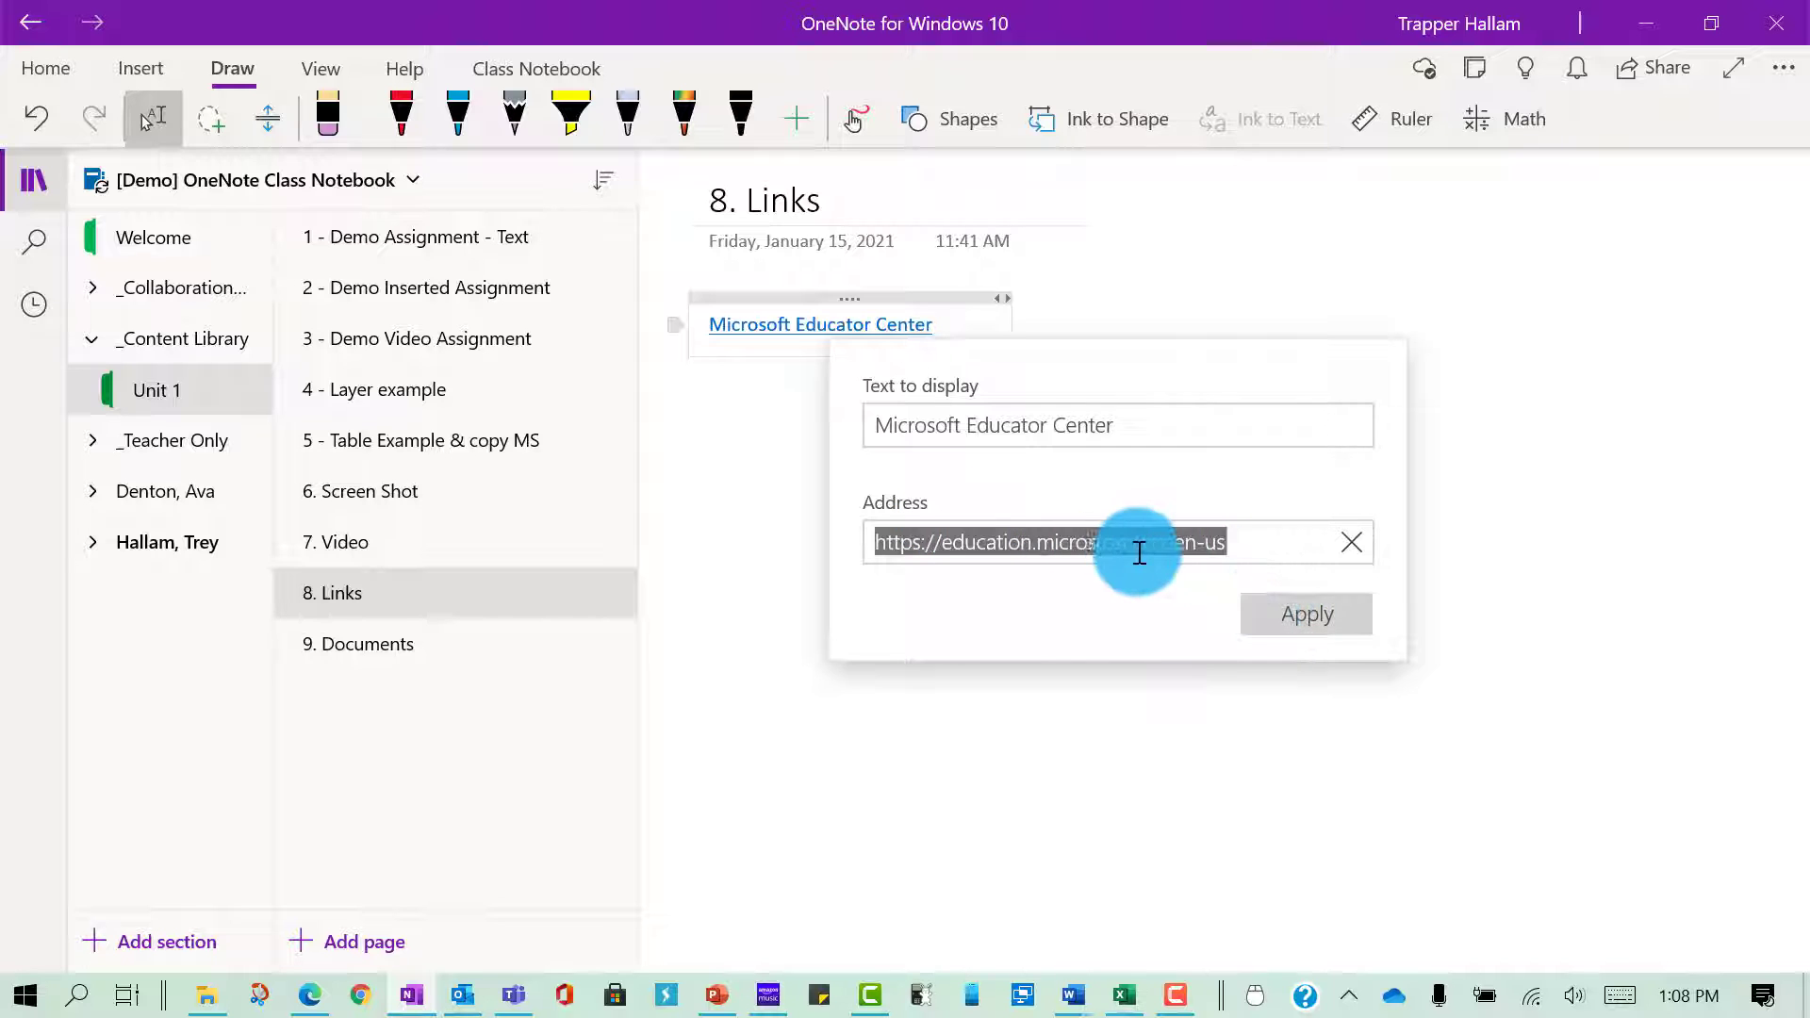
click(1161, 257)
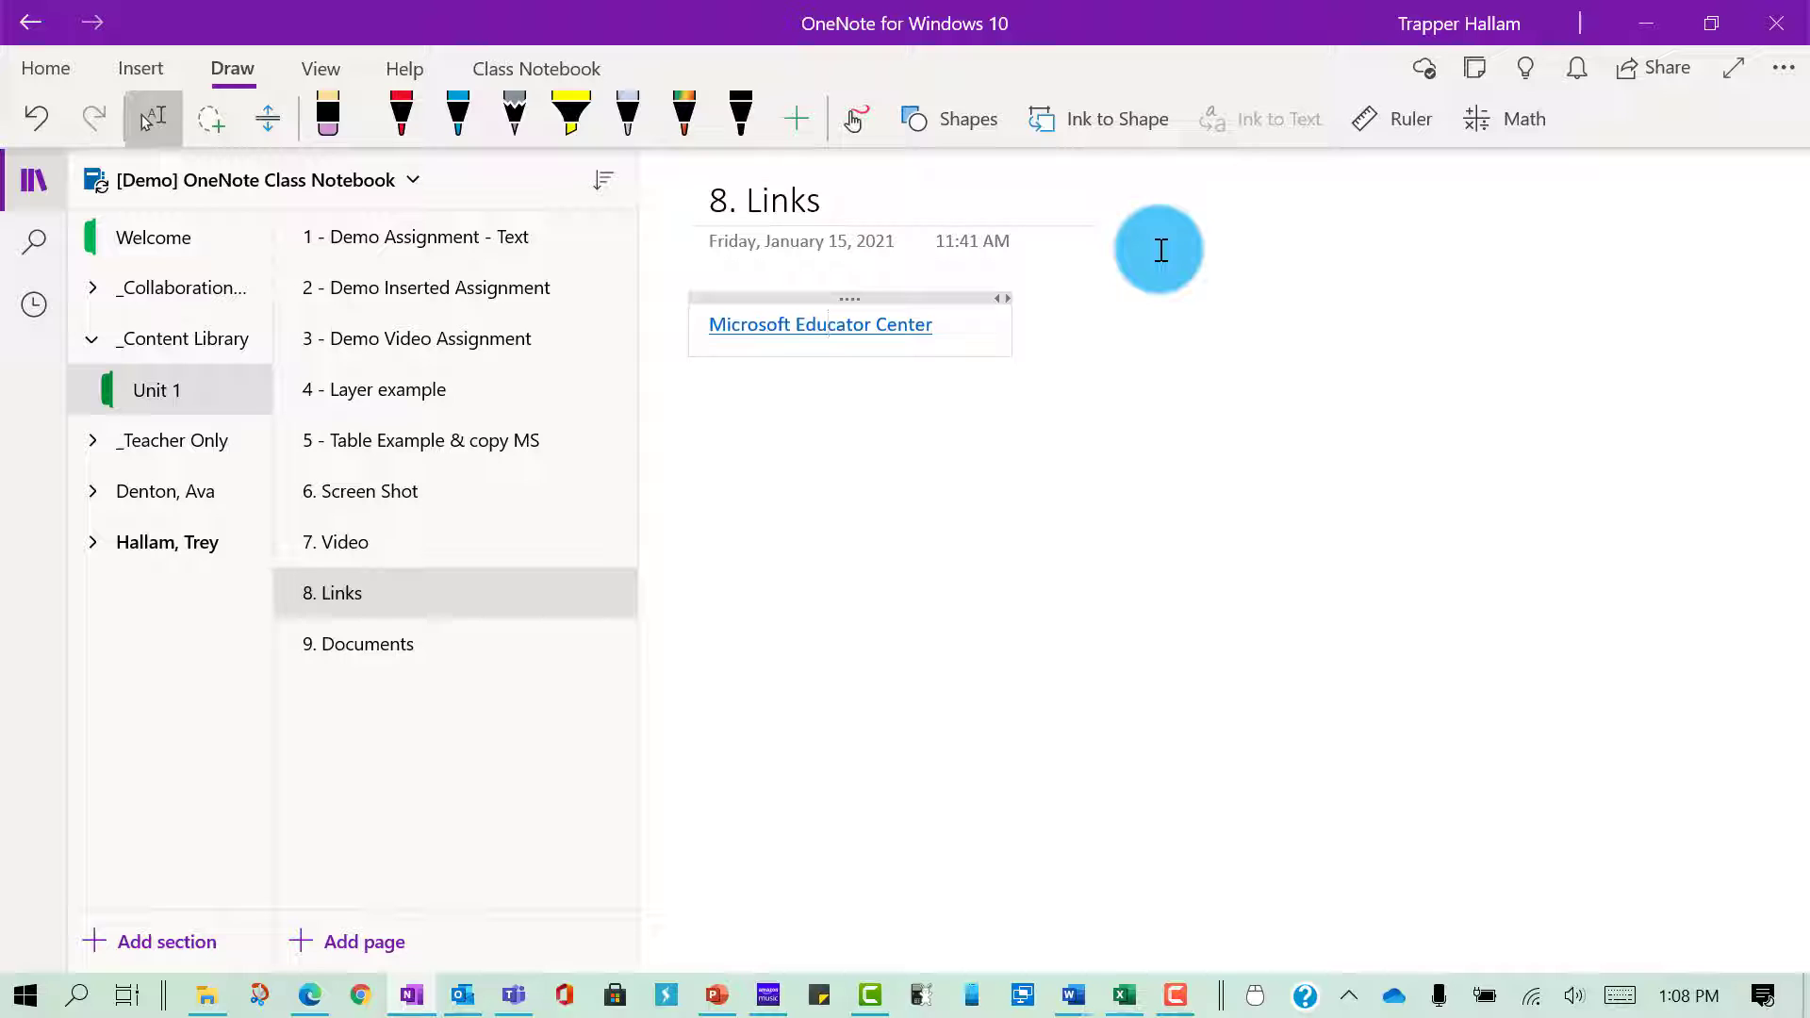
- Switch to the browser and open the article 5 Best Practices for Managing Virtual Breakout Rooms from EdTech Magazine's K-12 classroom page
click(310, 994)
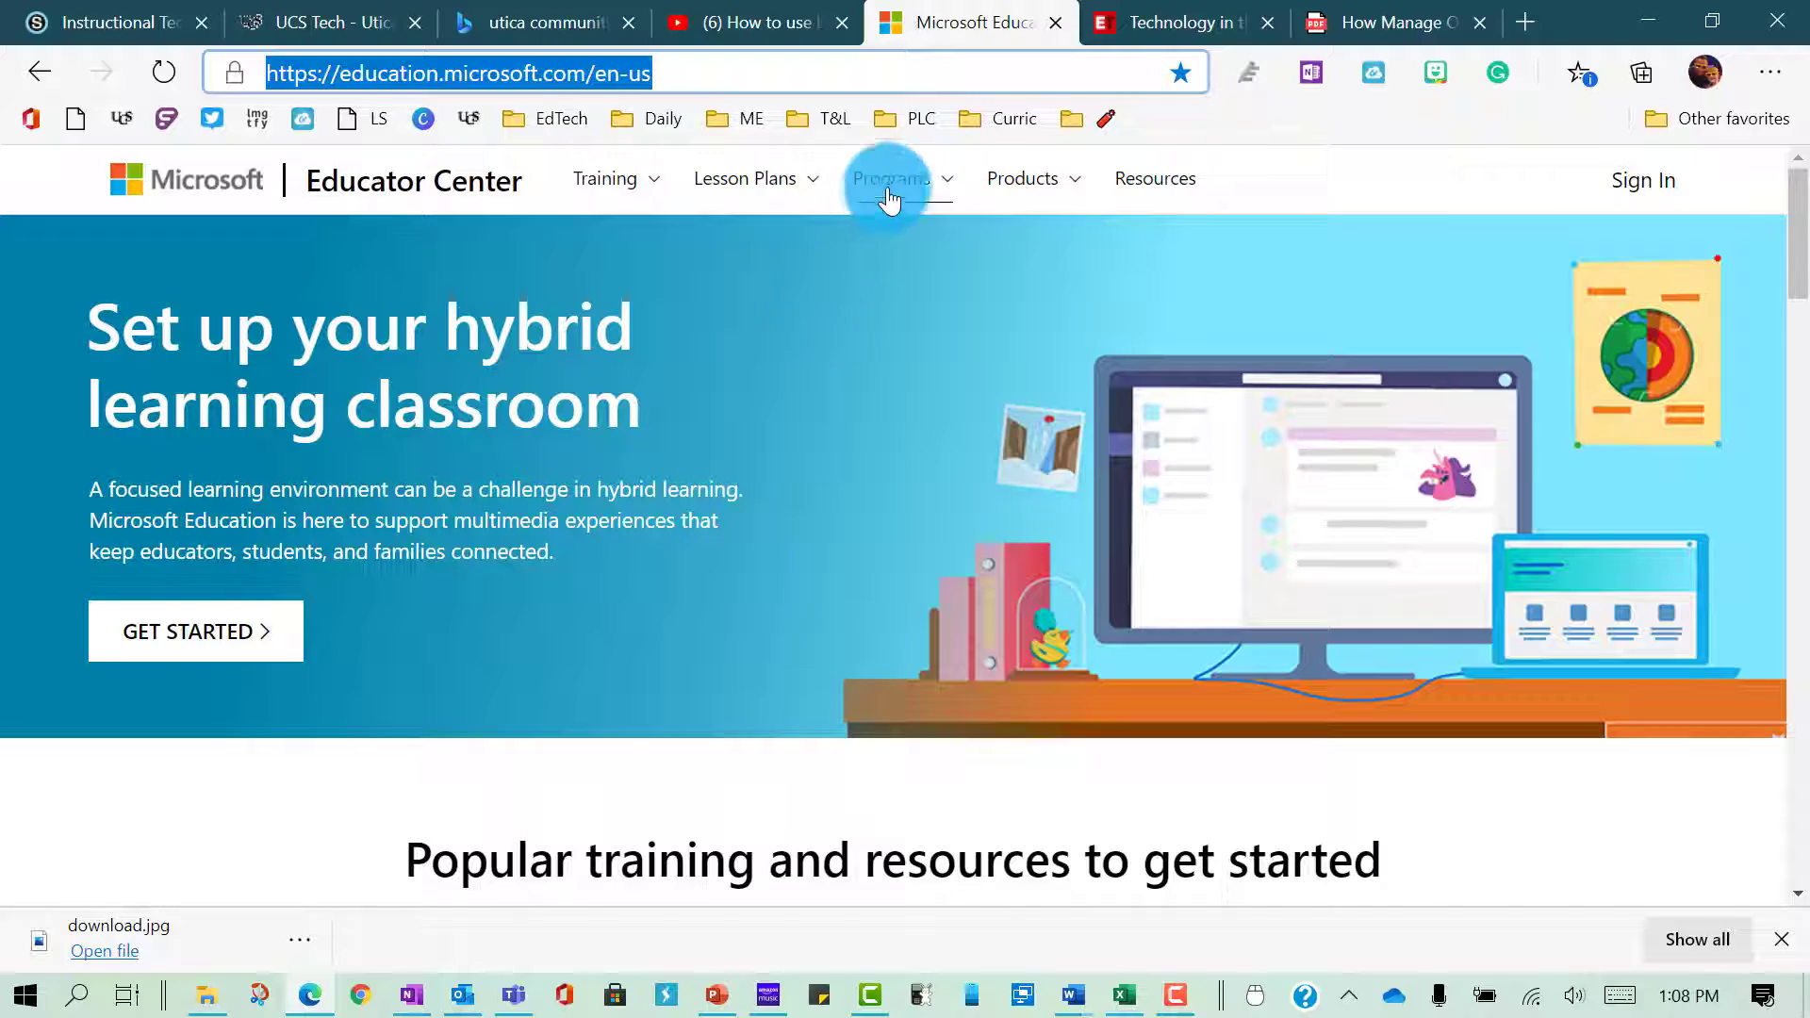
click(1161, 26)
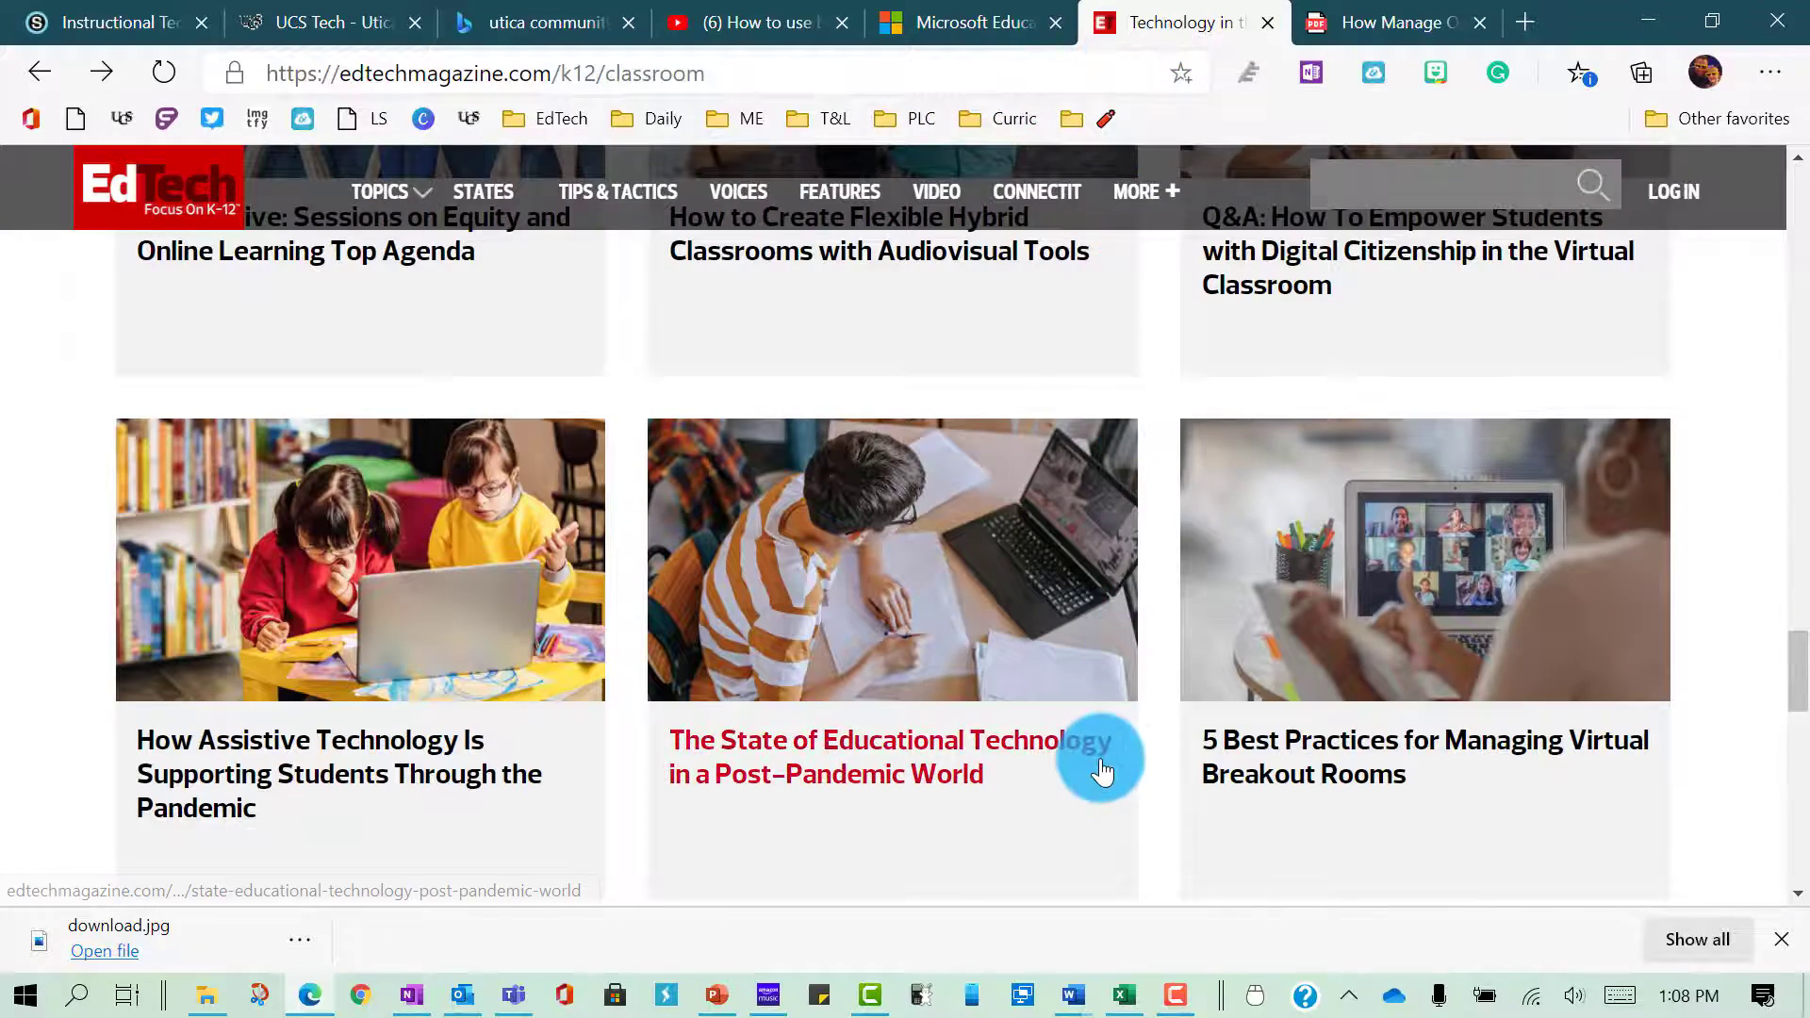
scroll(1099, 755, down, 2)
scroll(1110, 745, up, 1)
scroll(1108, 740, down, 6)
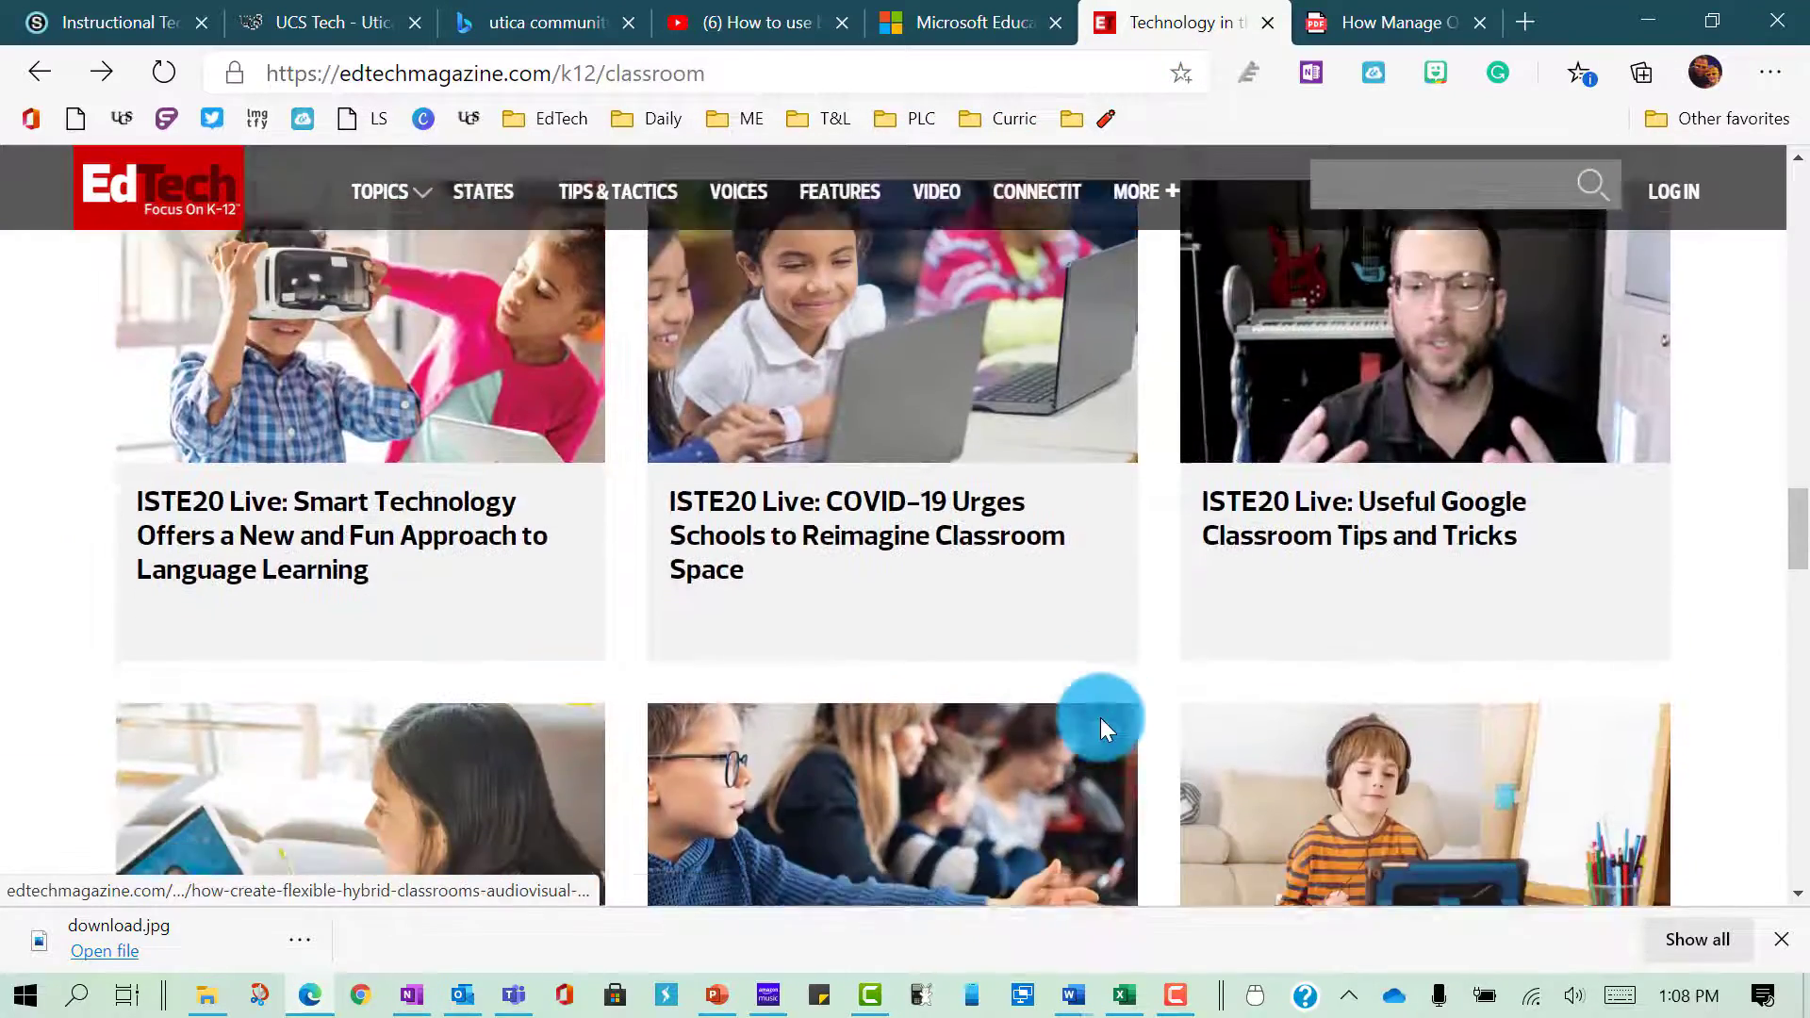
scroll(1232, 606, down, 15)
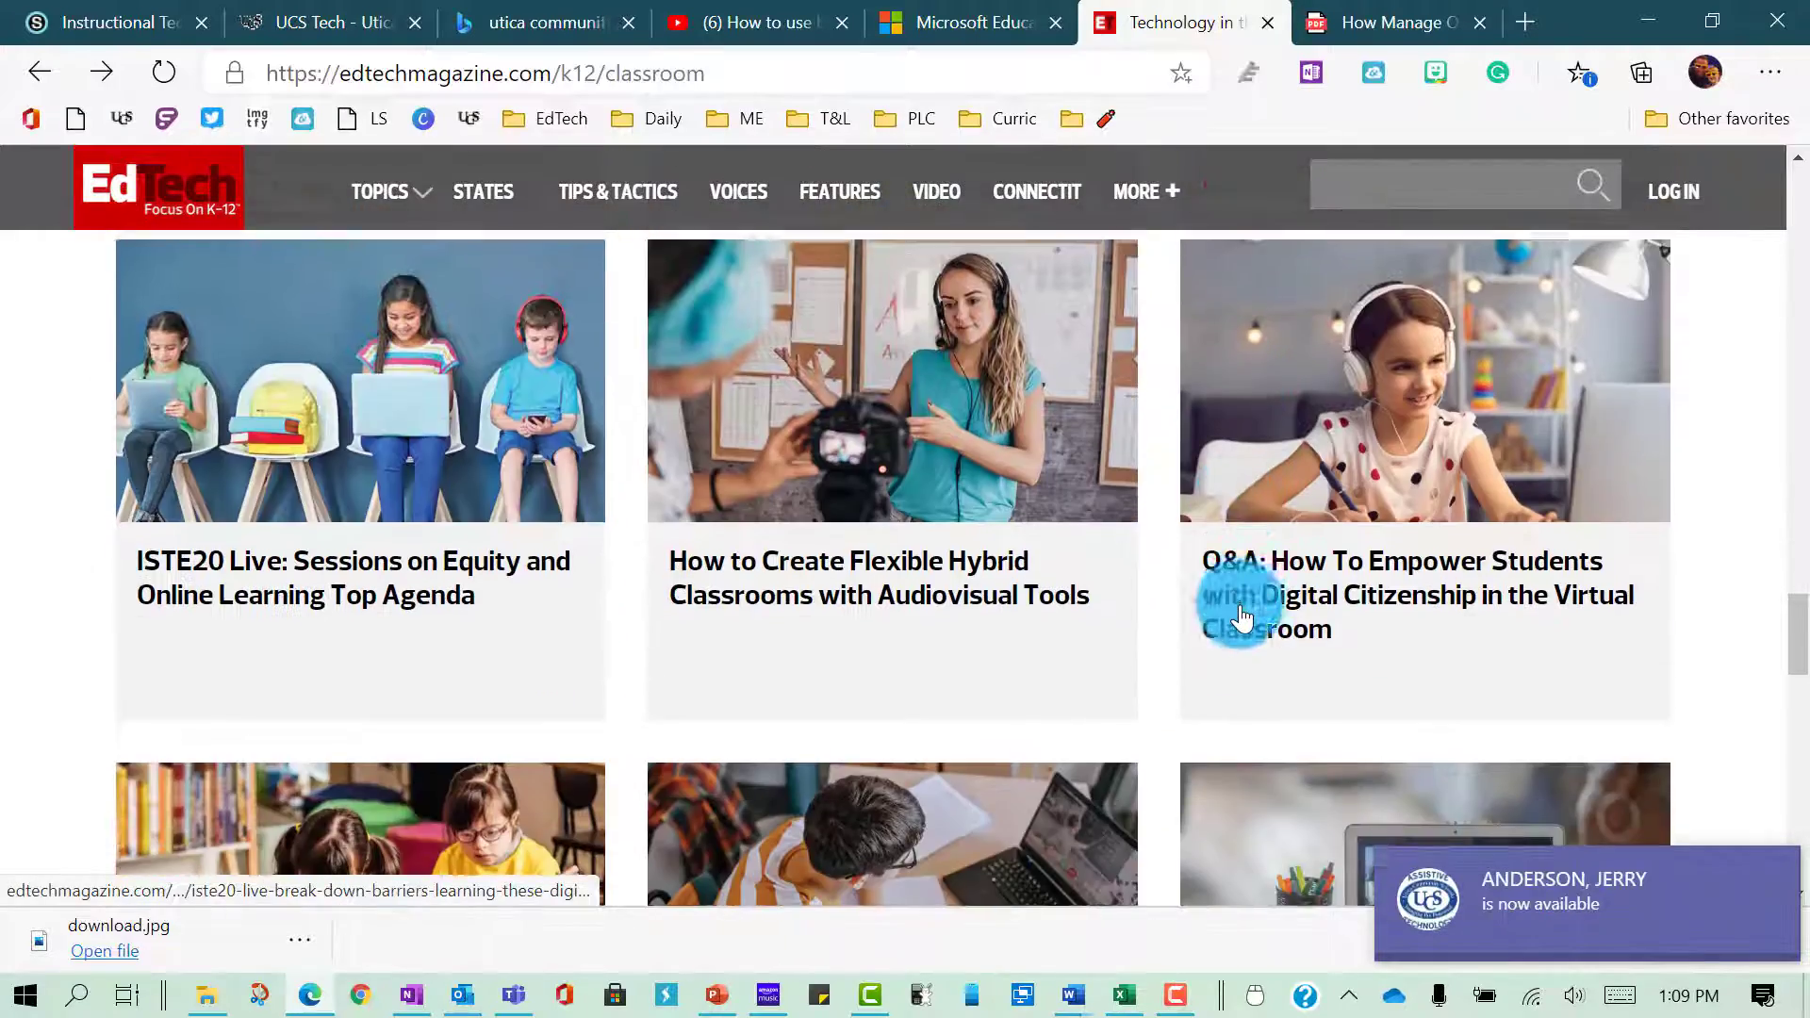
scroll(1241, 622, down, 2)
scroll(1241, 610, up, 10)
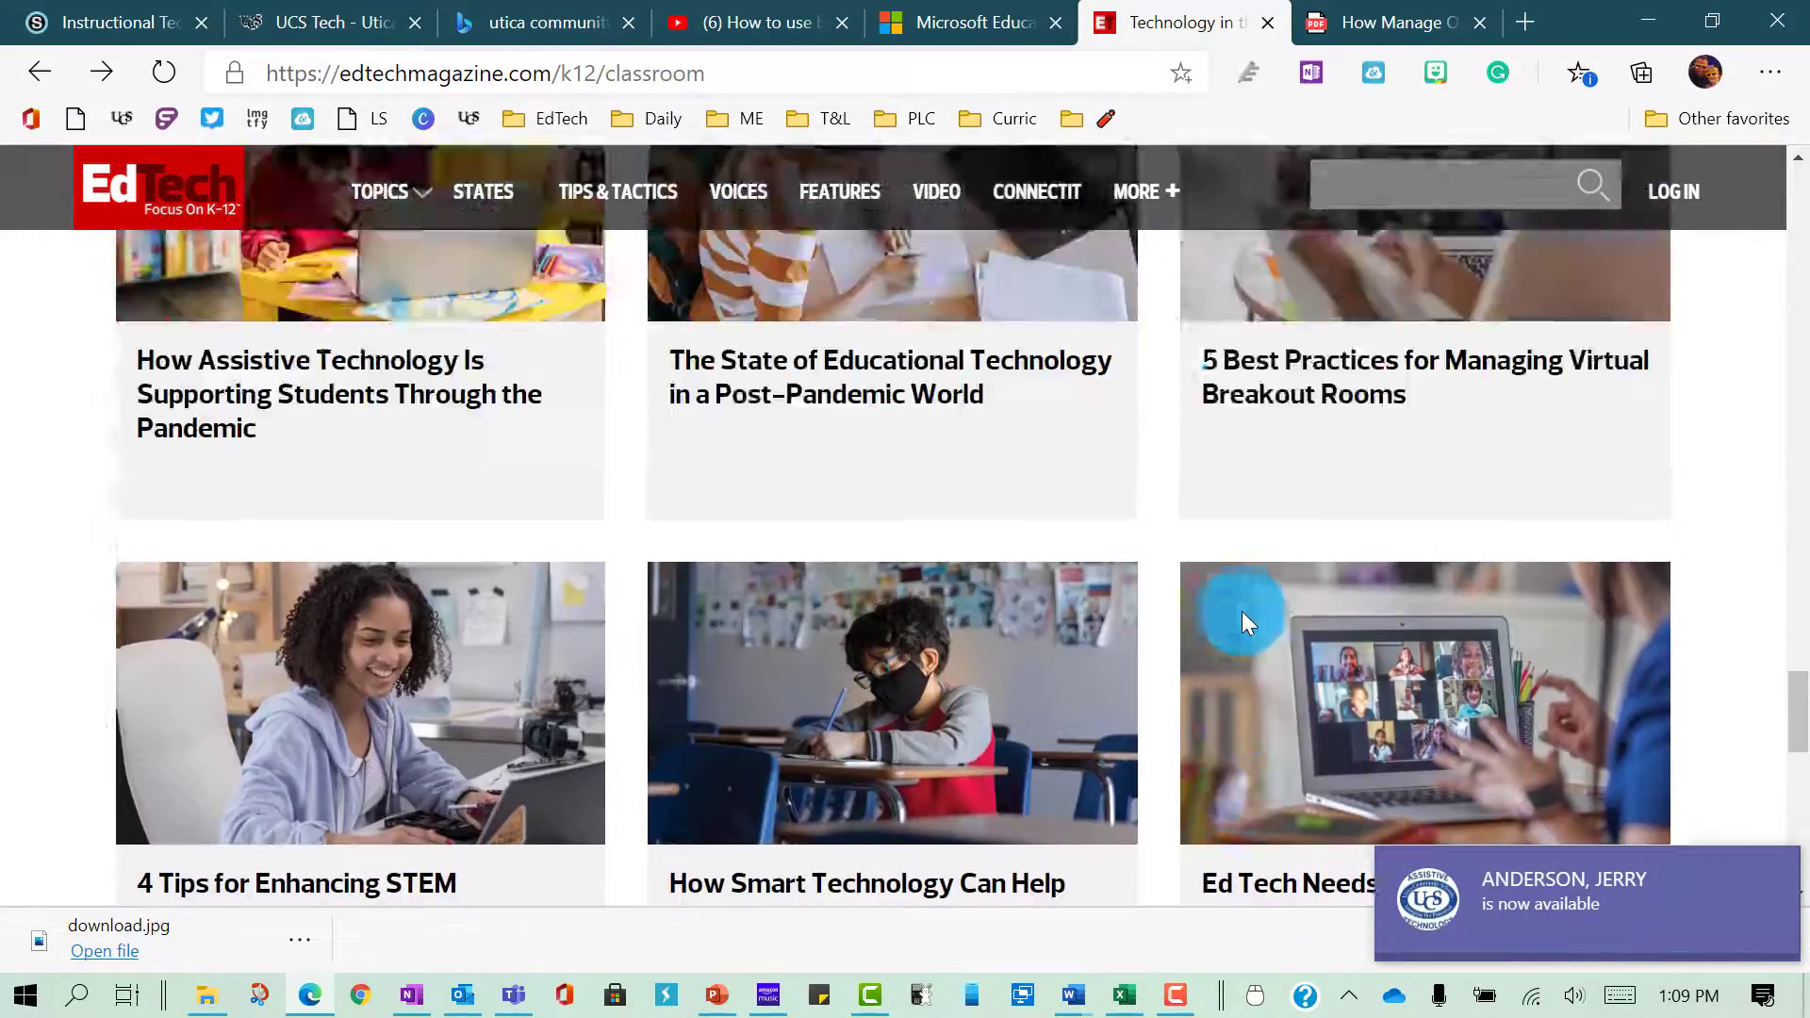
scroll(1293, 619, down, 1)
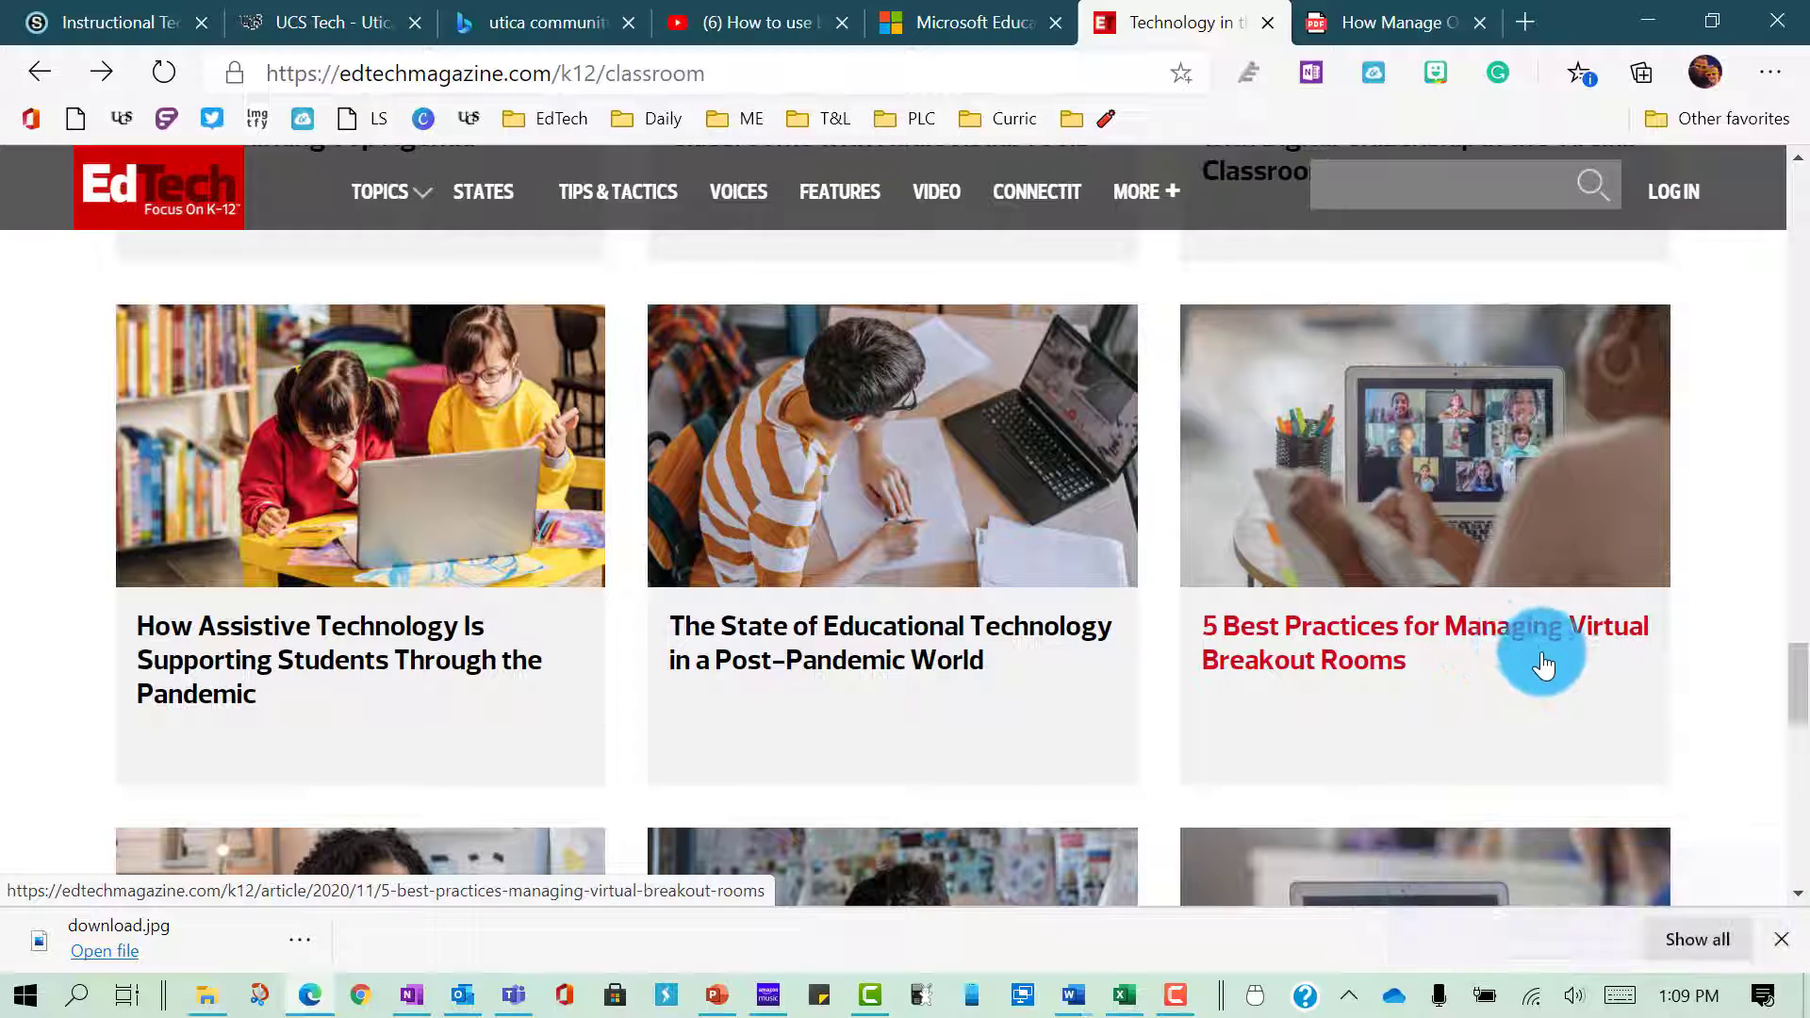
click(1388, 651)
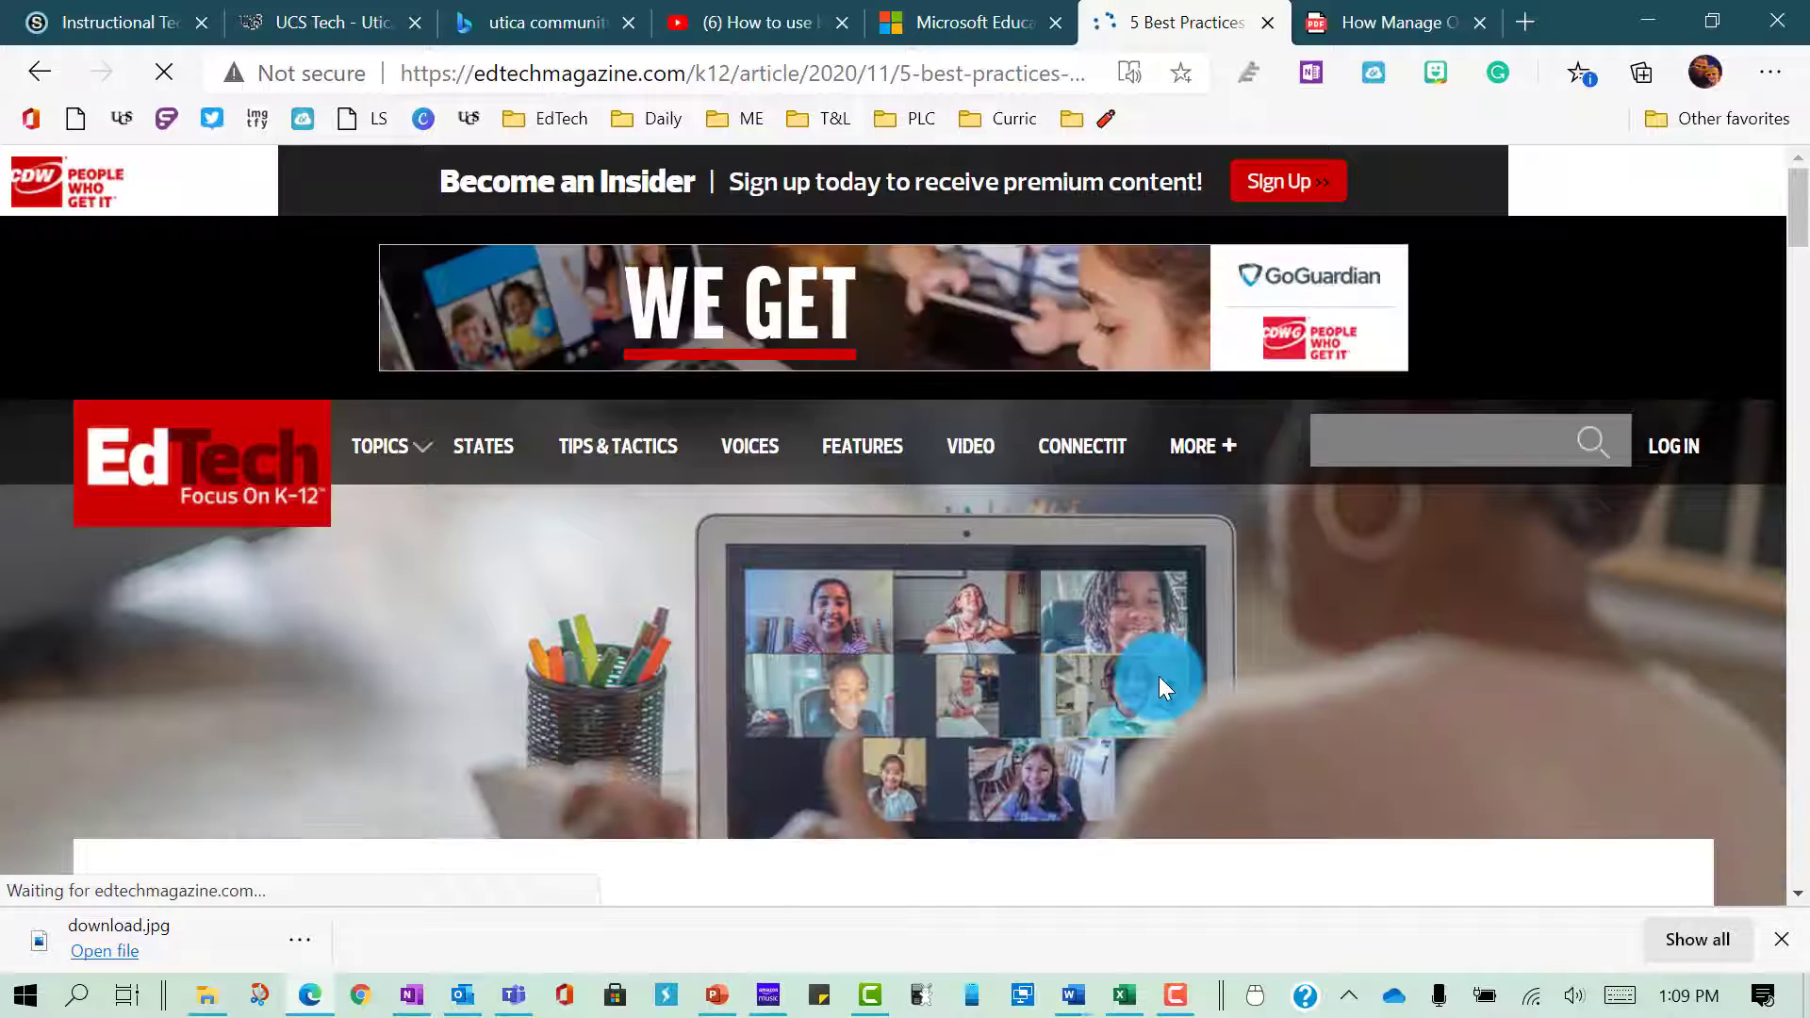
- Look through the breakout rooms article, checking its text, images and the advertisements around it
scroll(673, 653, down, 3)
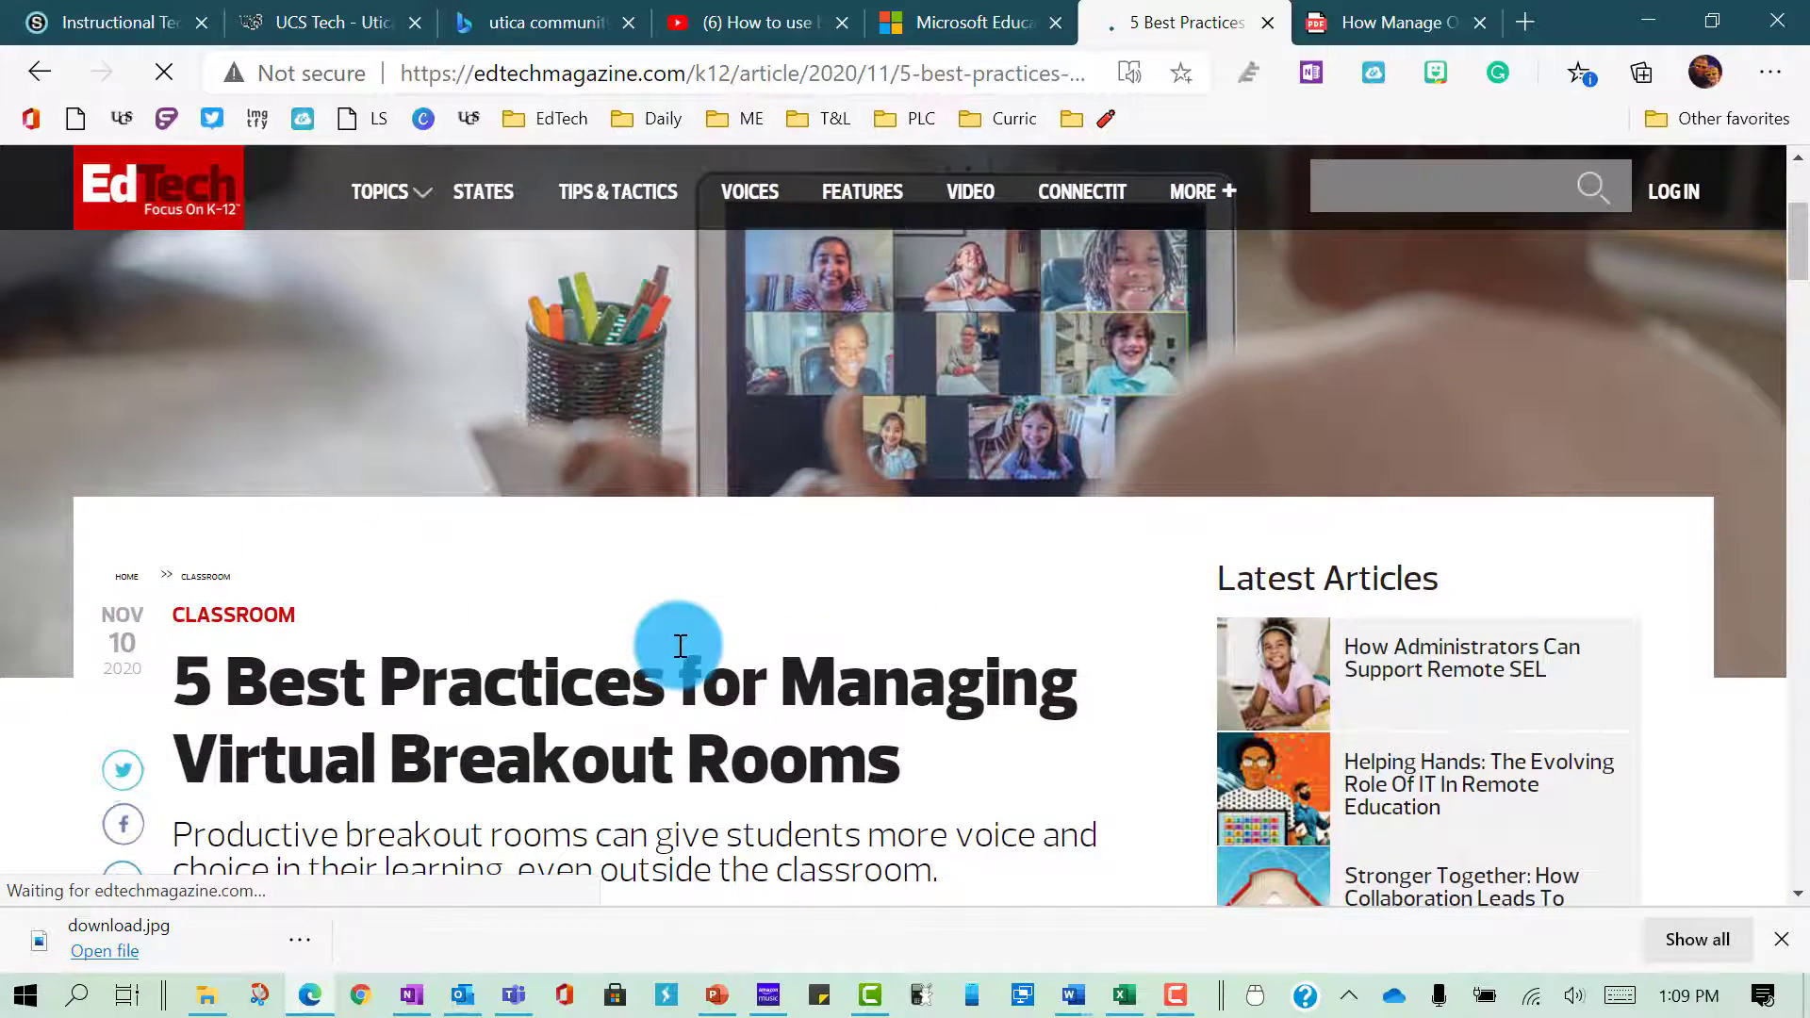
scroll(678, 638, down, 5)
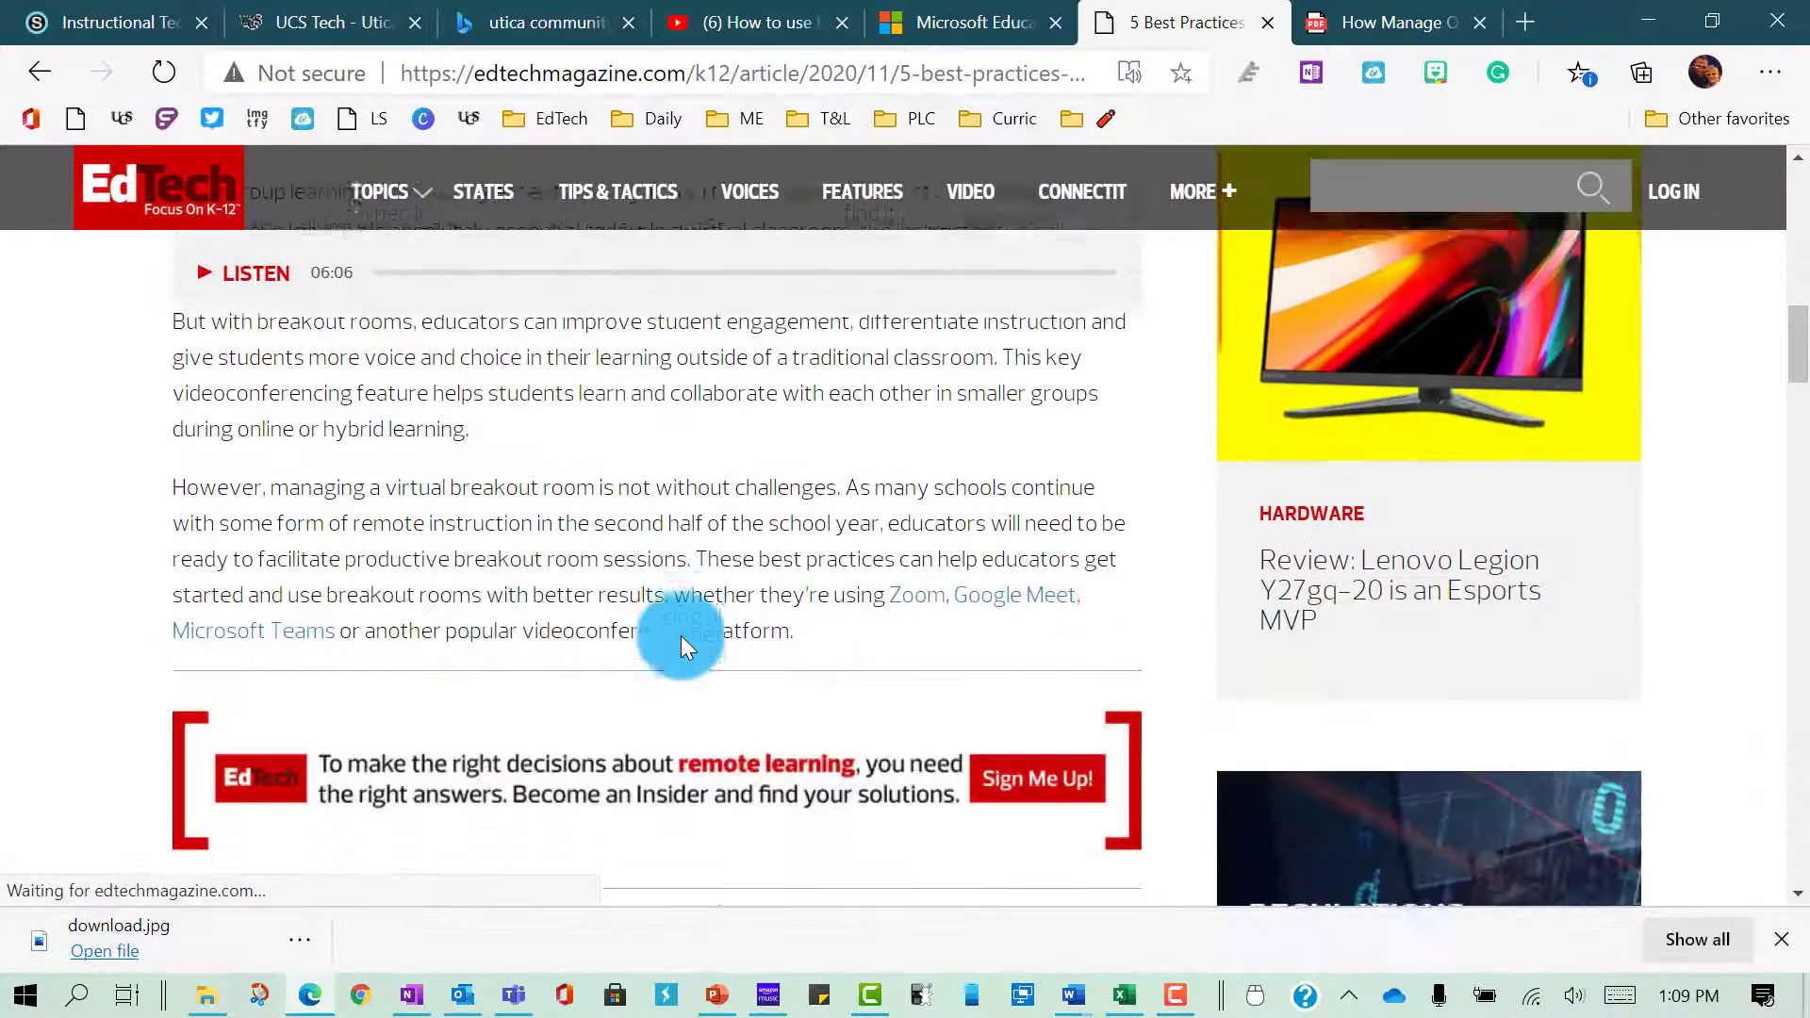
scroll(681, 635, down, 10)
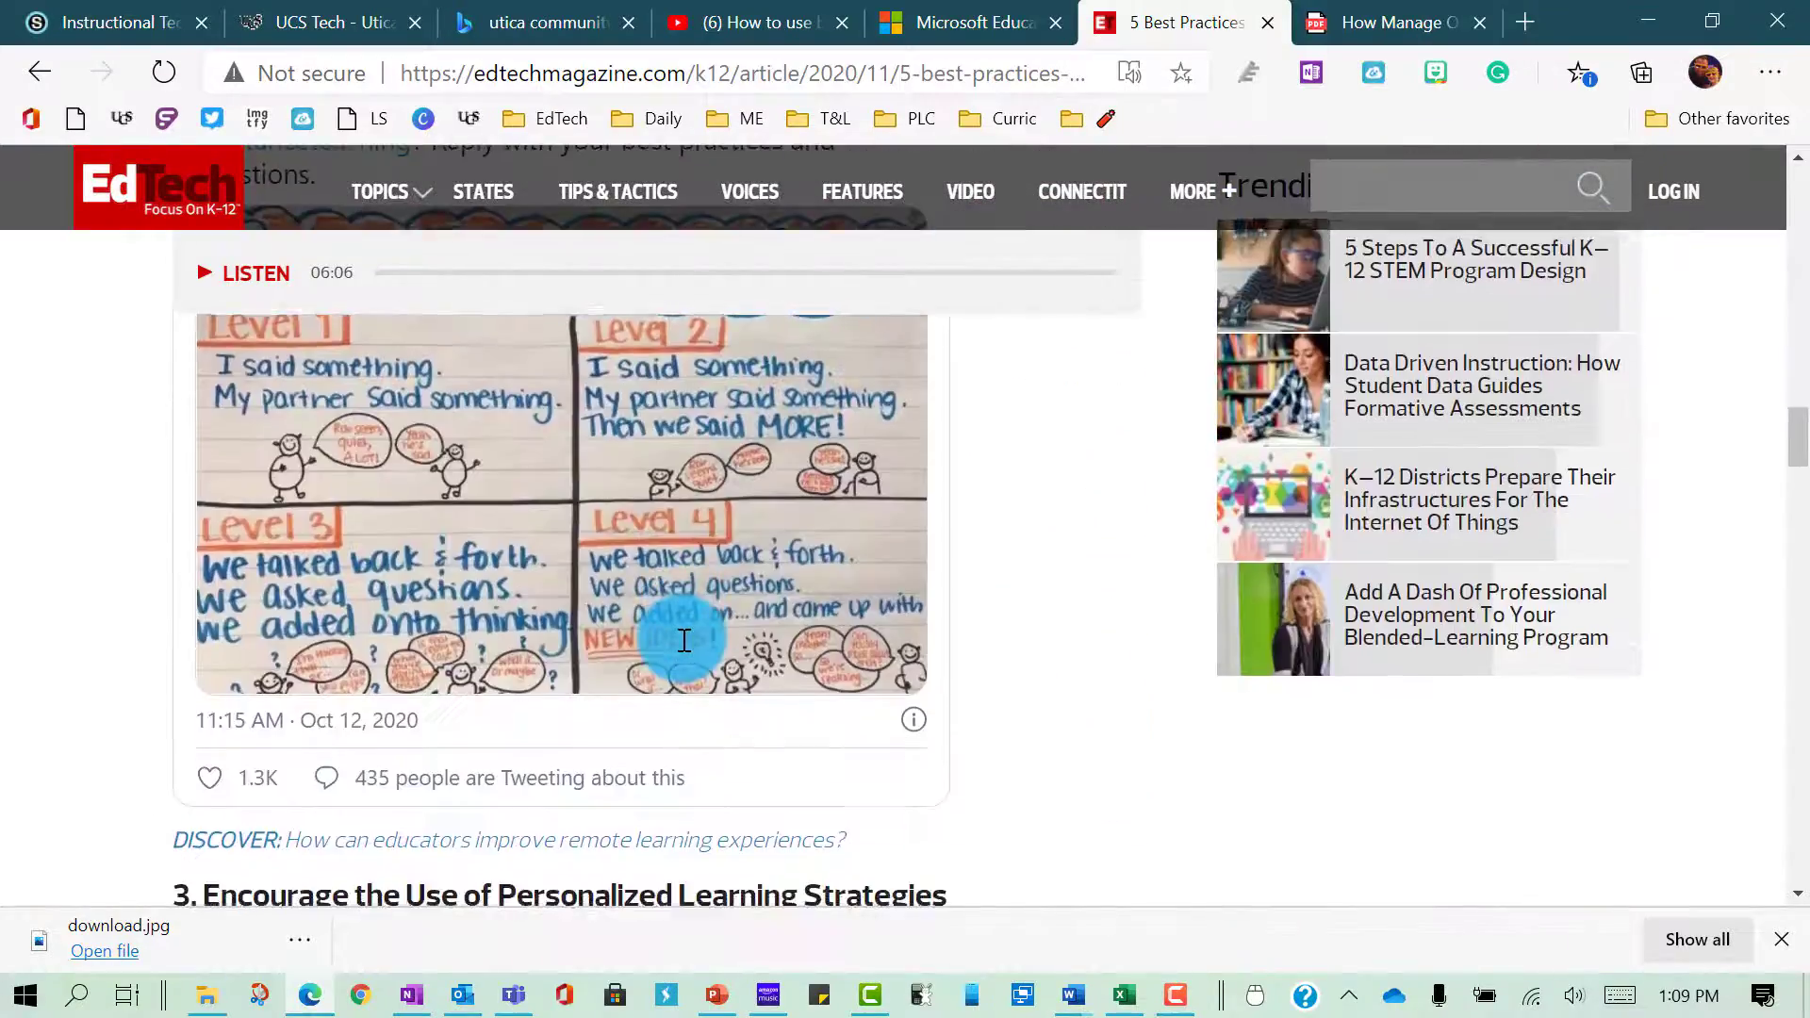
scroll(682, 641, down, 3)
scroll(682, 647, up, 10)
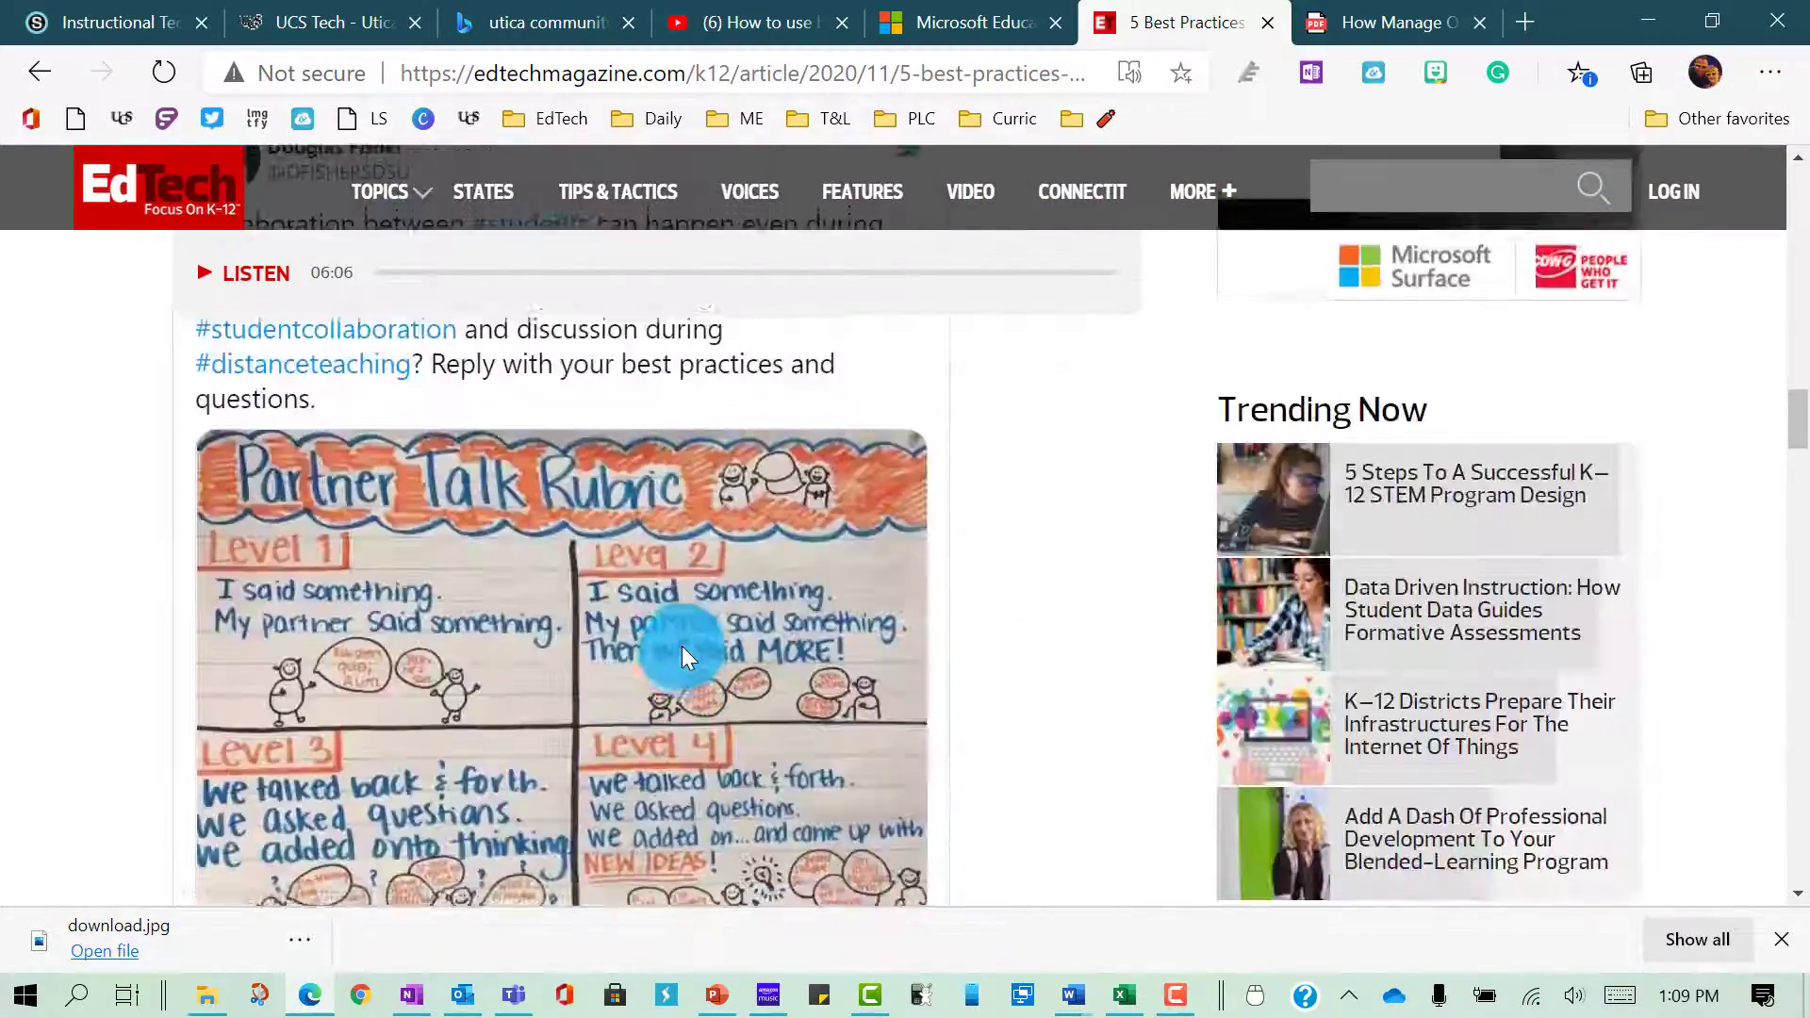
scroll(684, 653, up, 12)
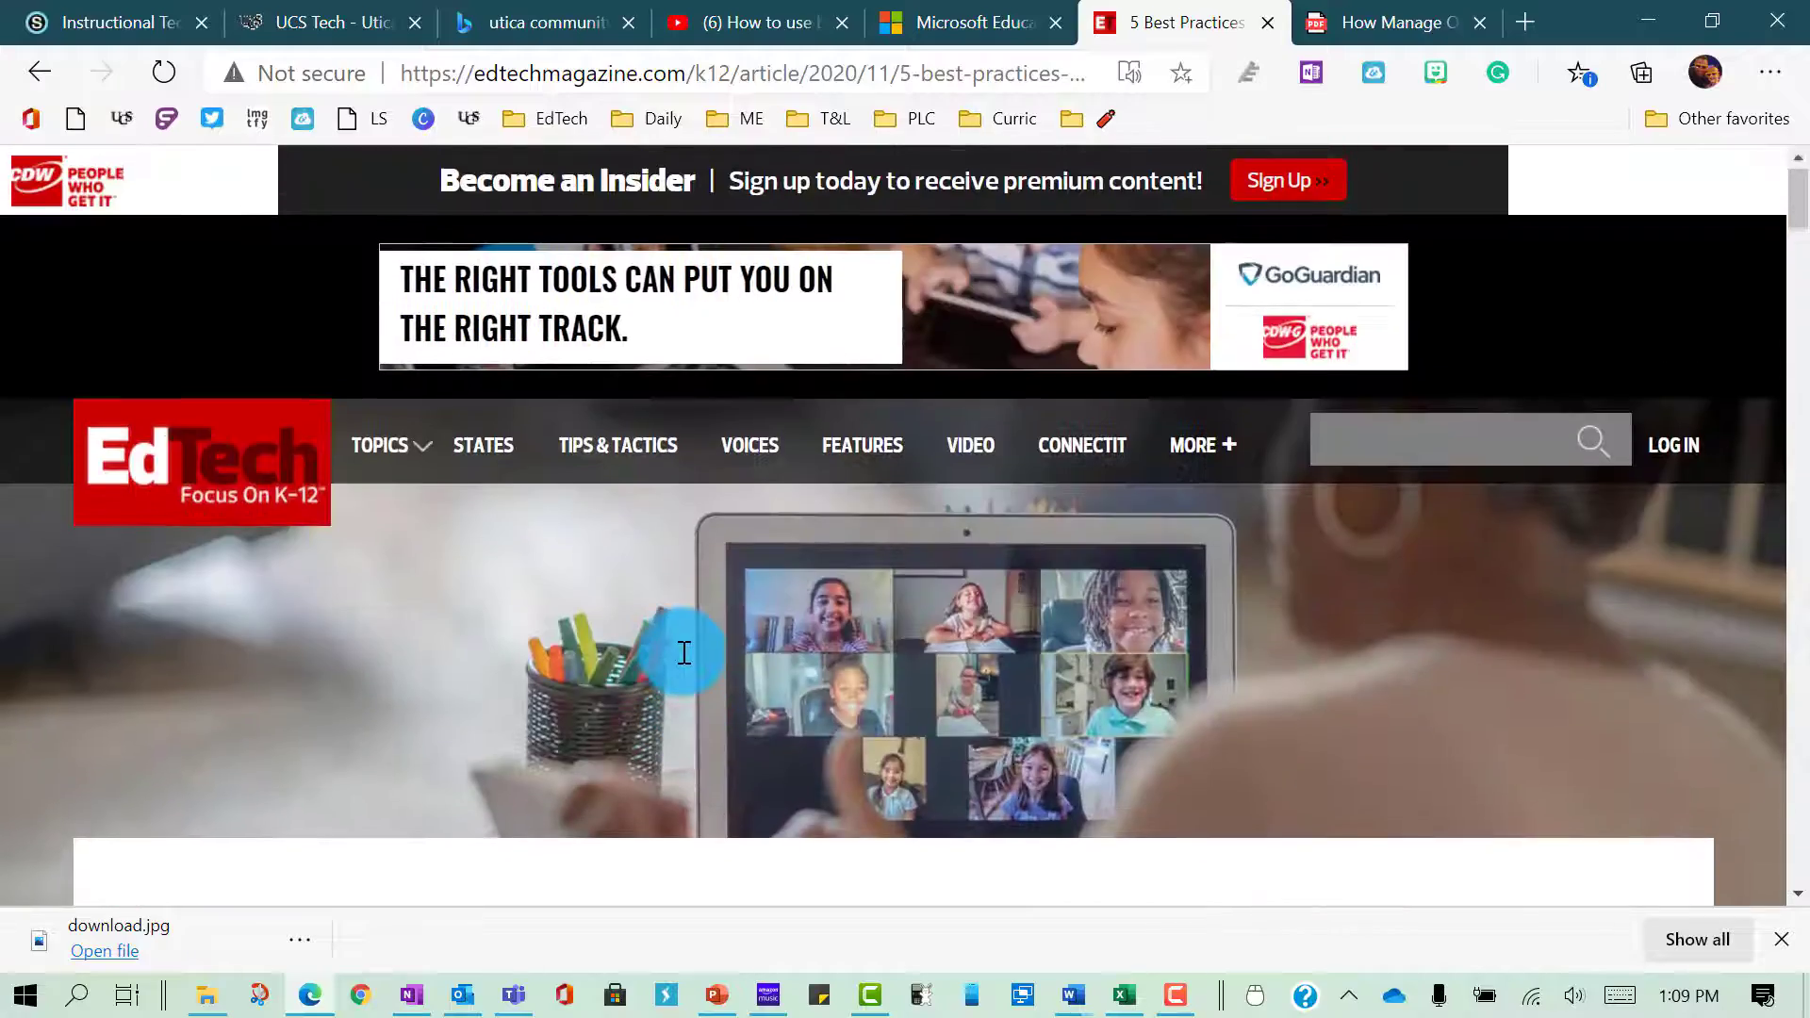
scroll(681, 649, down, 10)
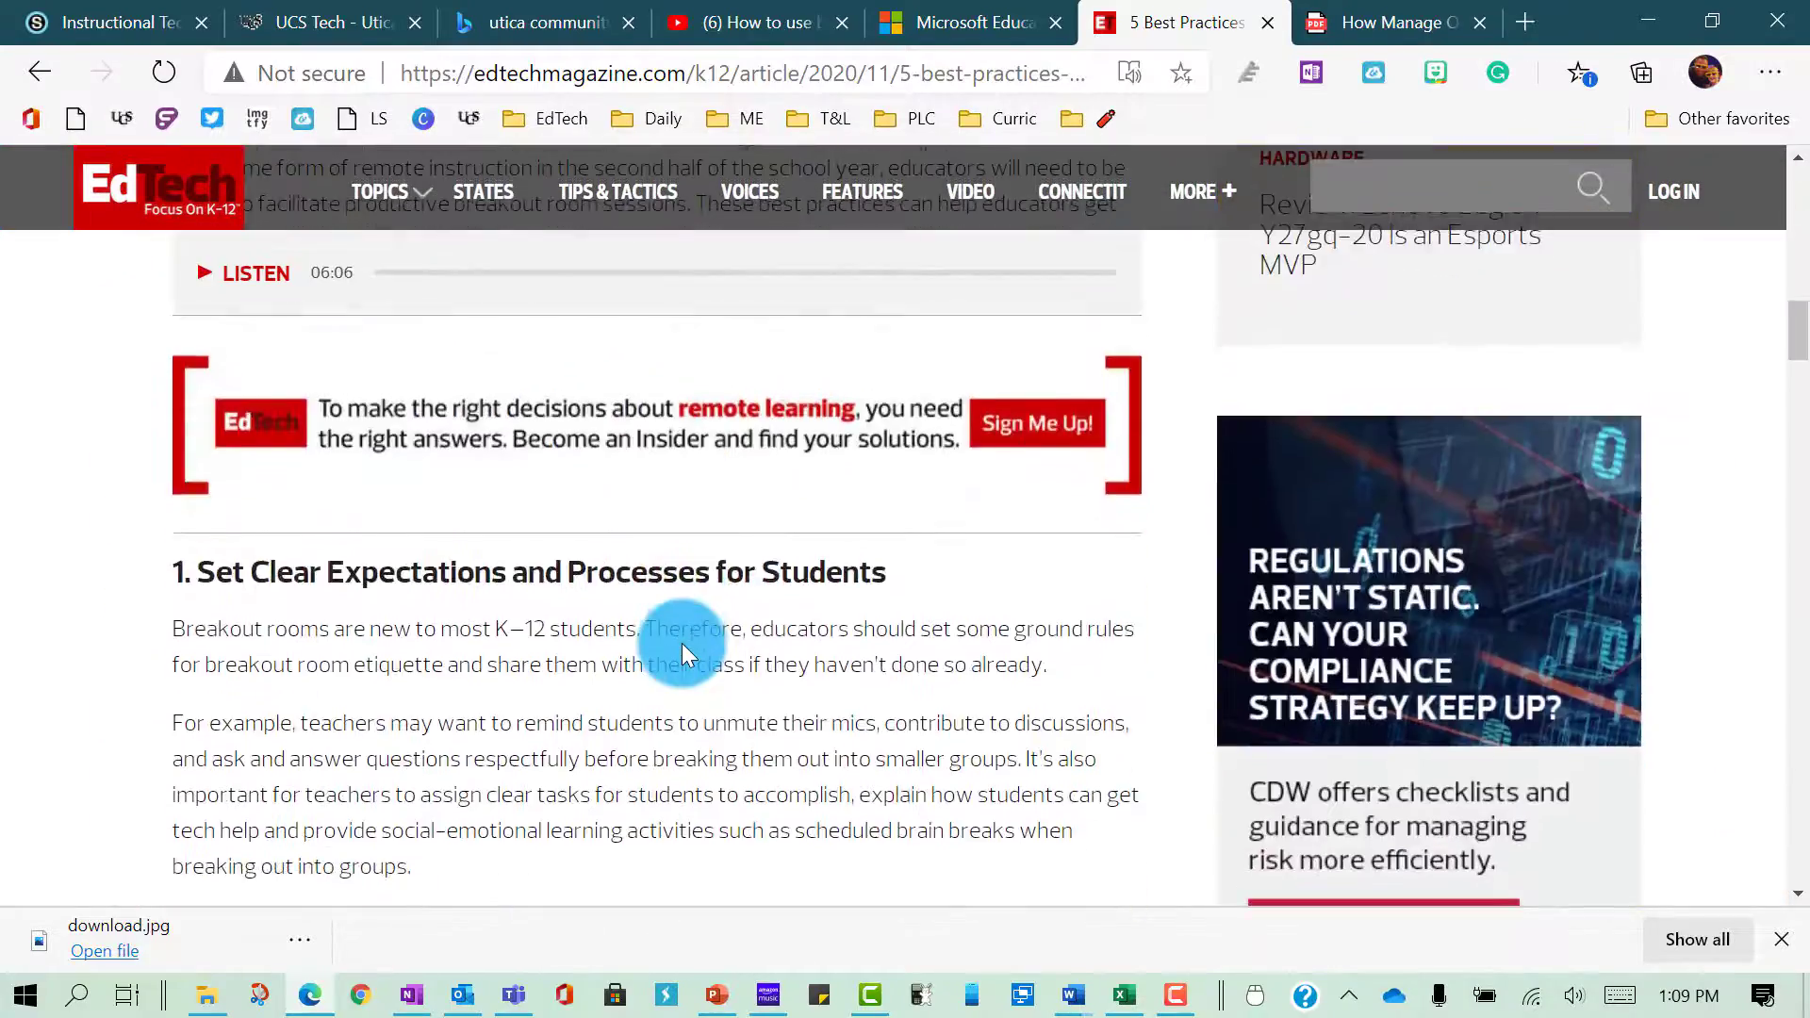
scroll(681, 643, up, 3)
drag(372, 436, 539, 535)
scroll(541, 528, up, 10)
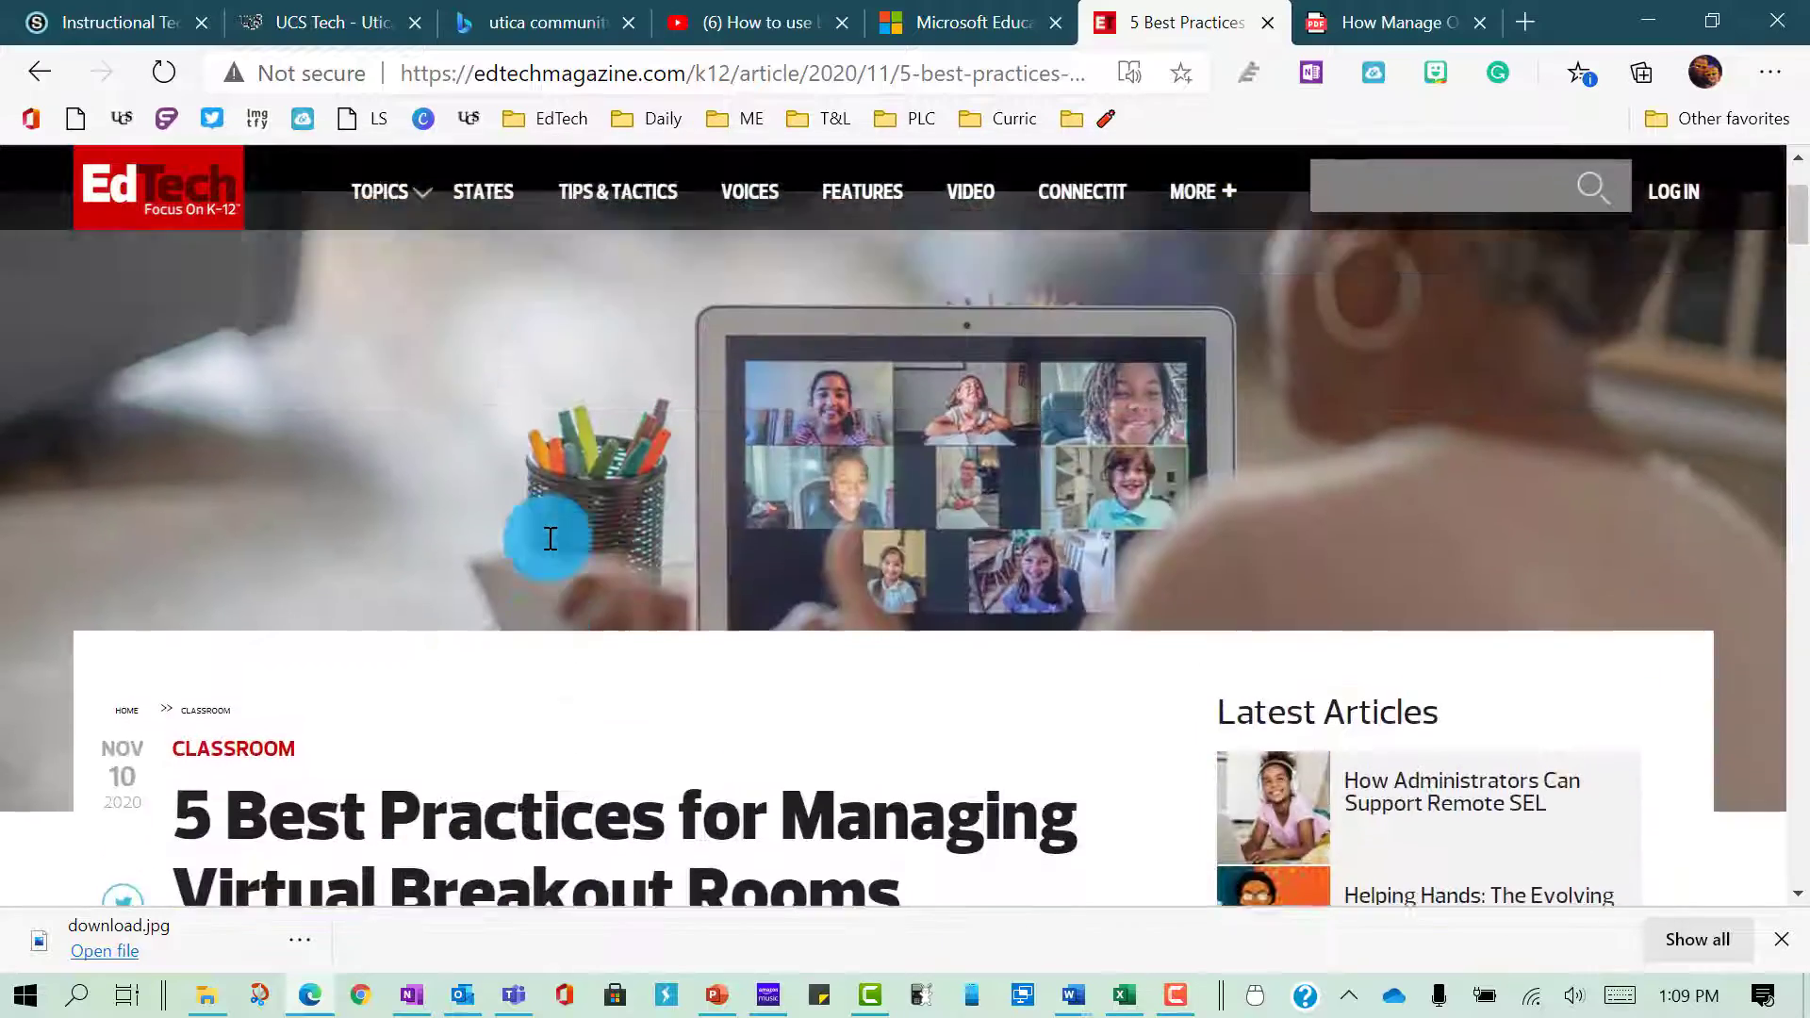
click(1452, 449)
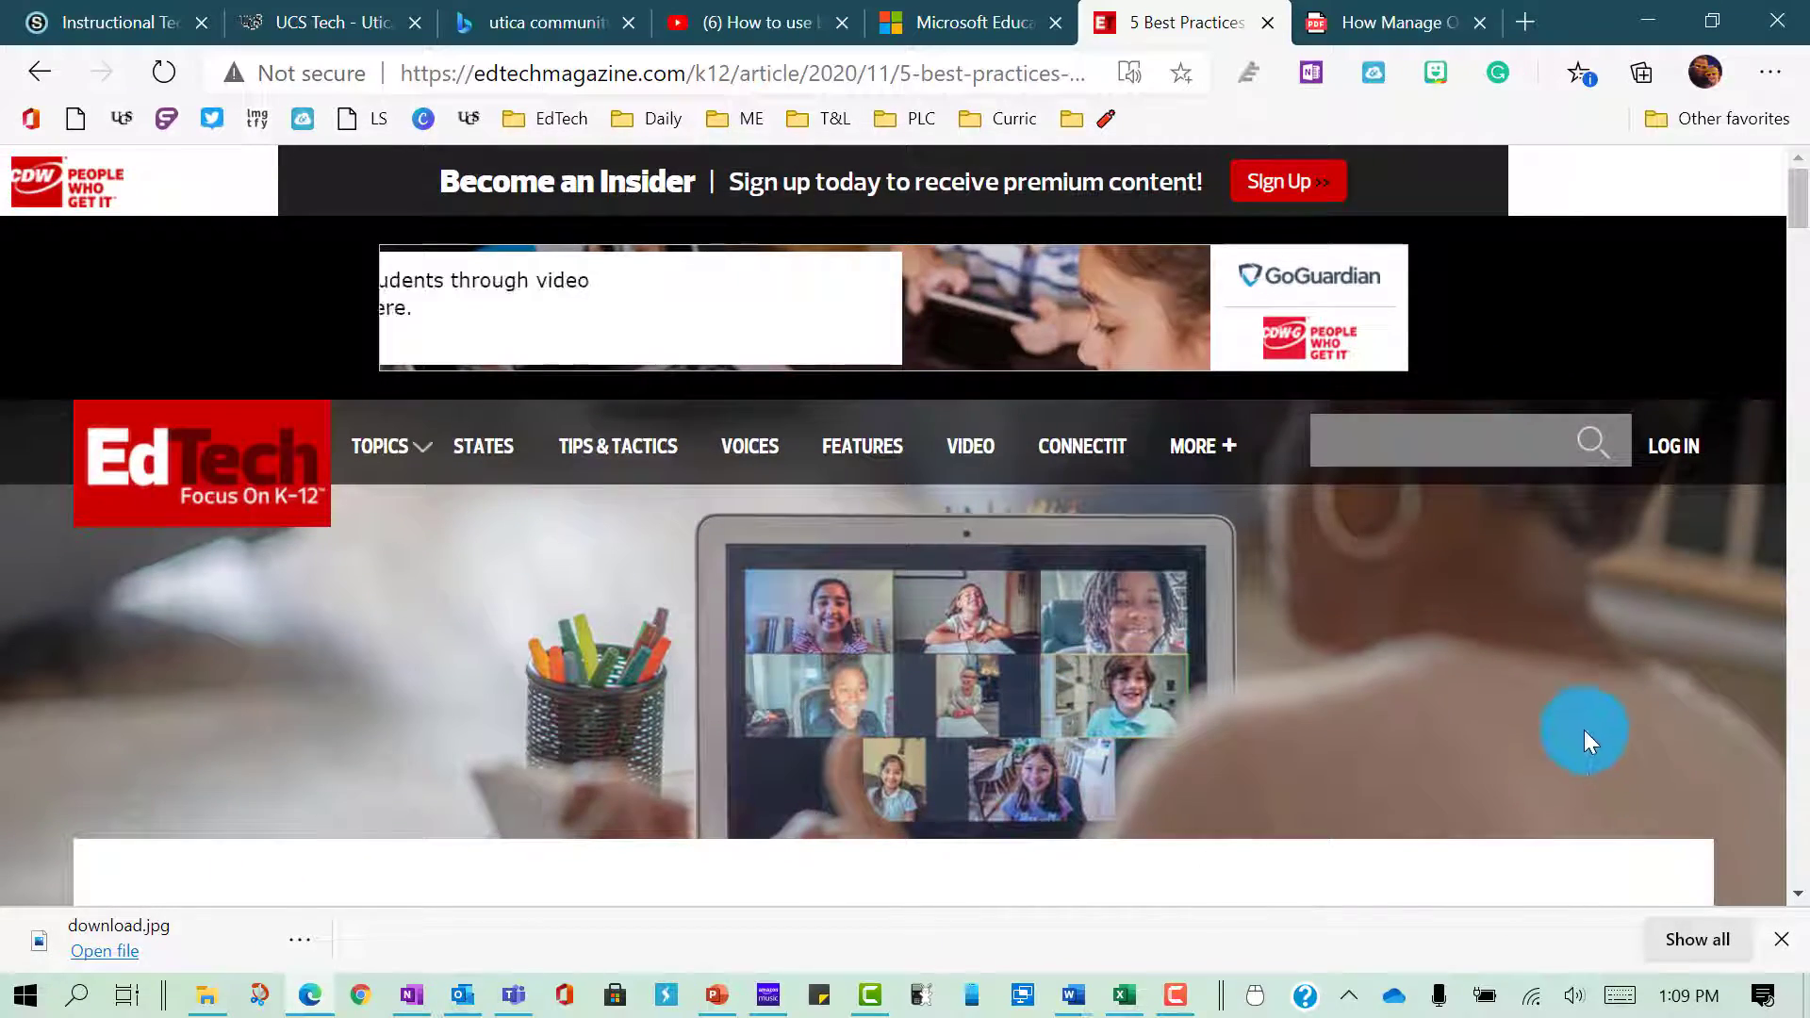
scroll(1584, 729, down, 2)
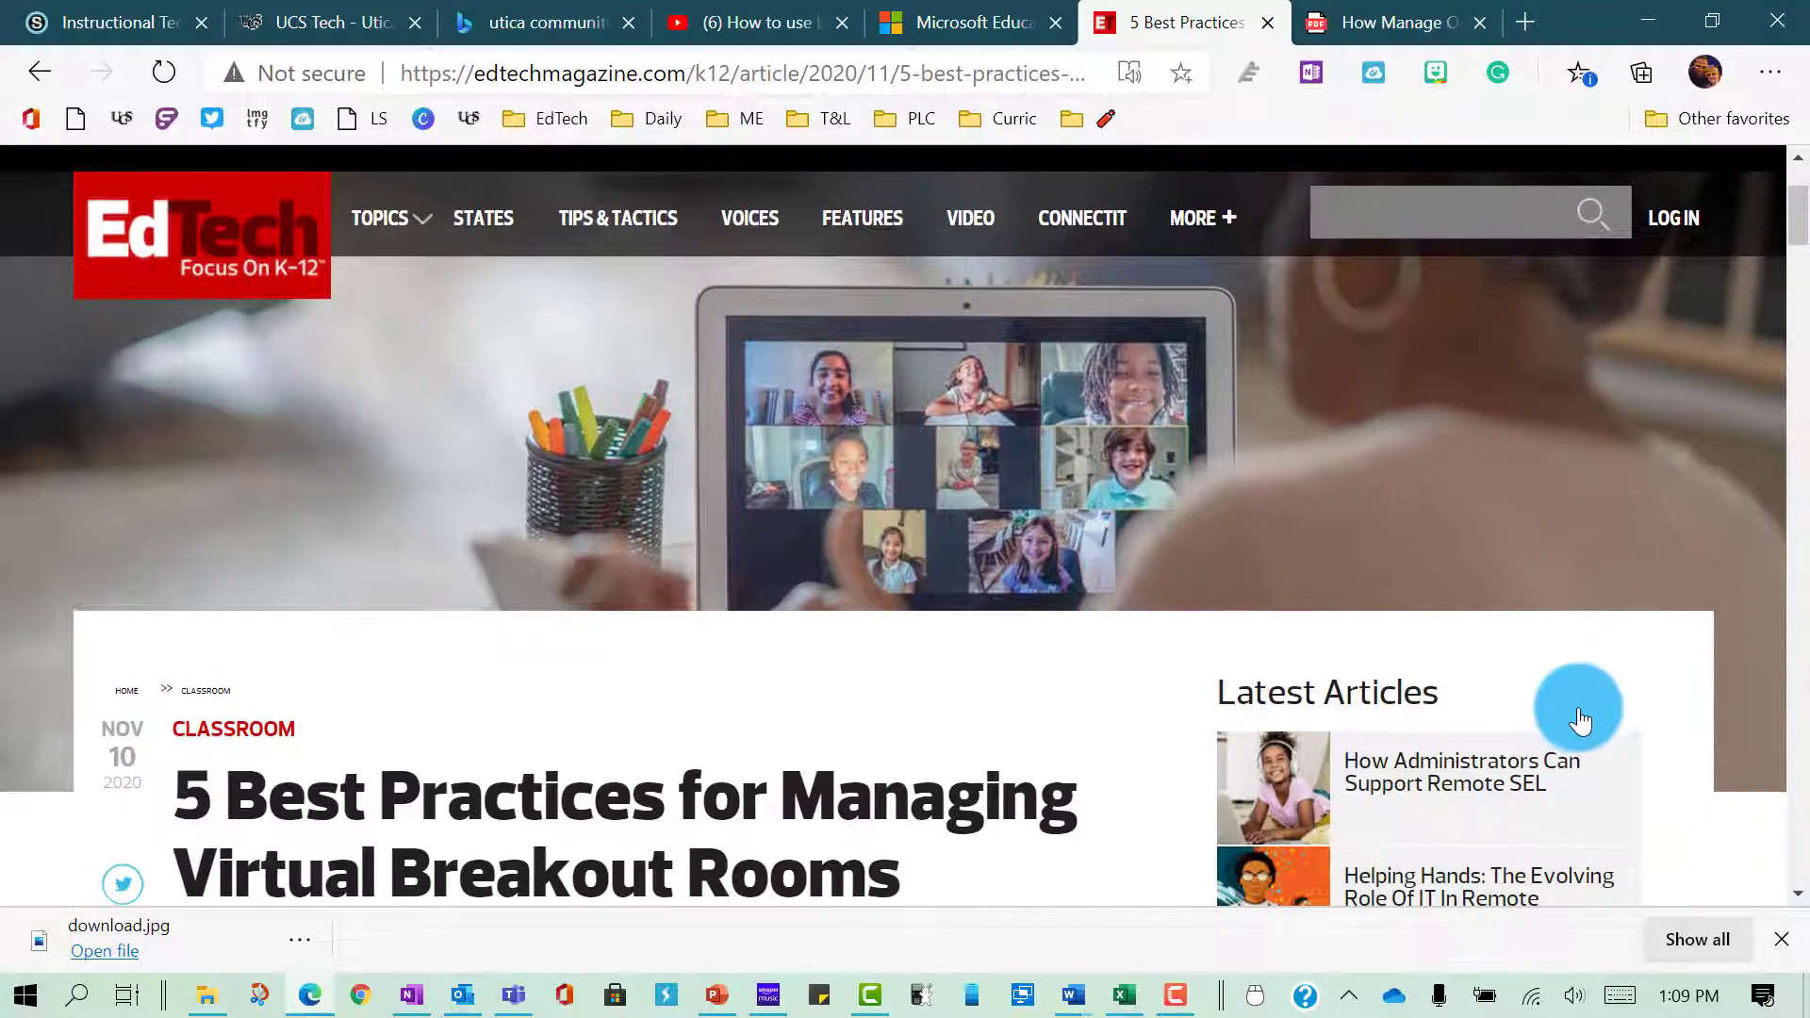
- Start the OneNote Web Clipper on the article in Article mode and review the clip preview from beginning to end
click(1322, 71)
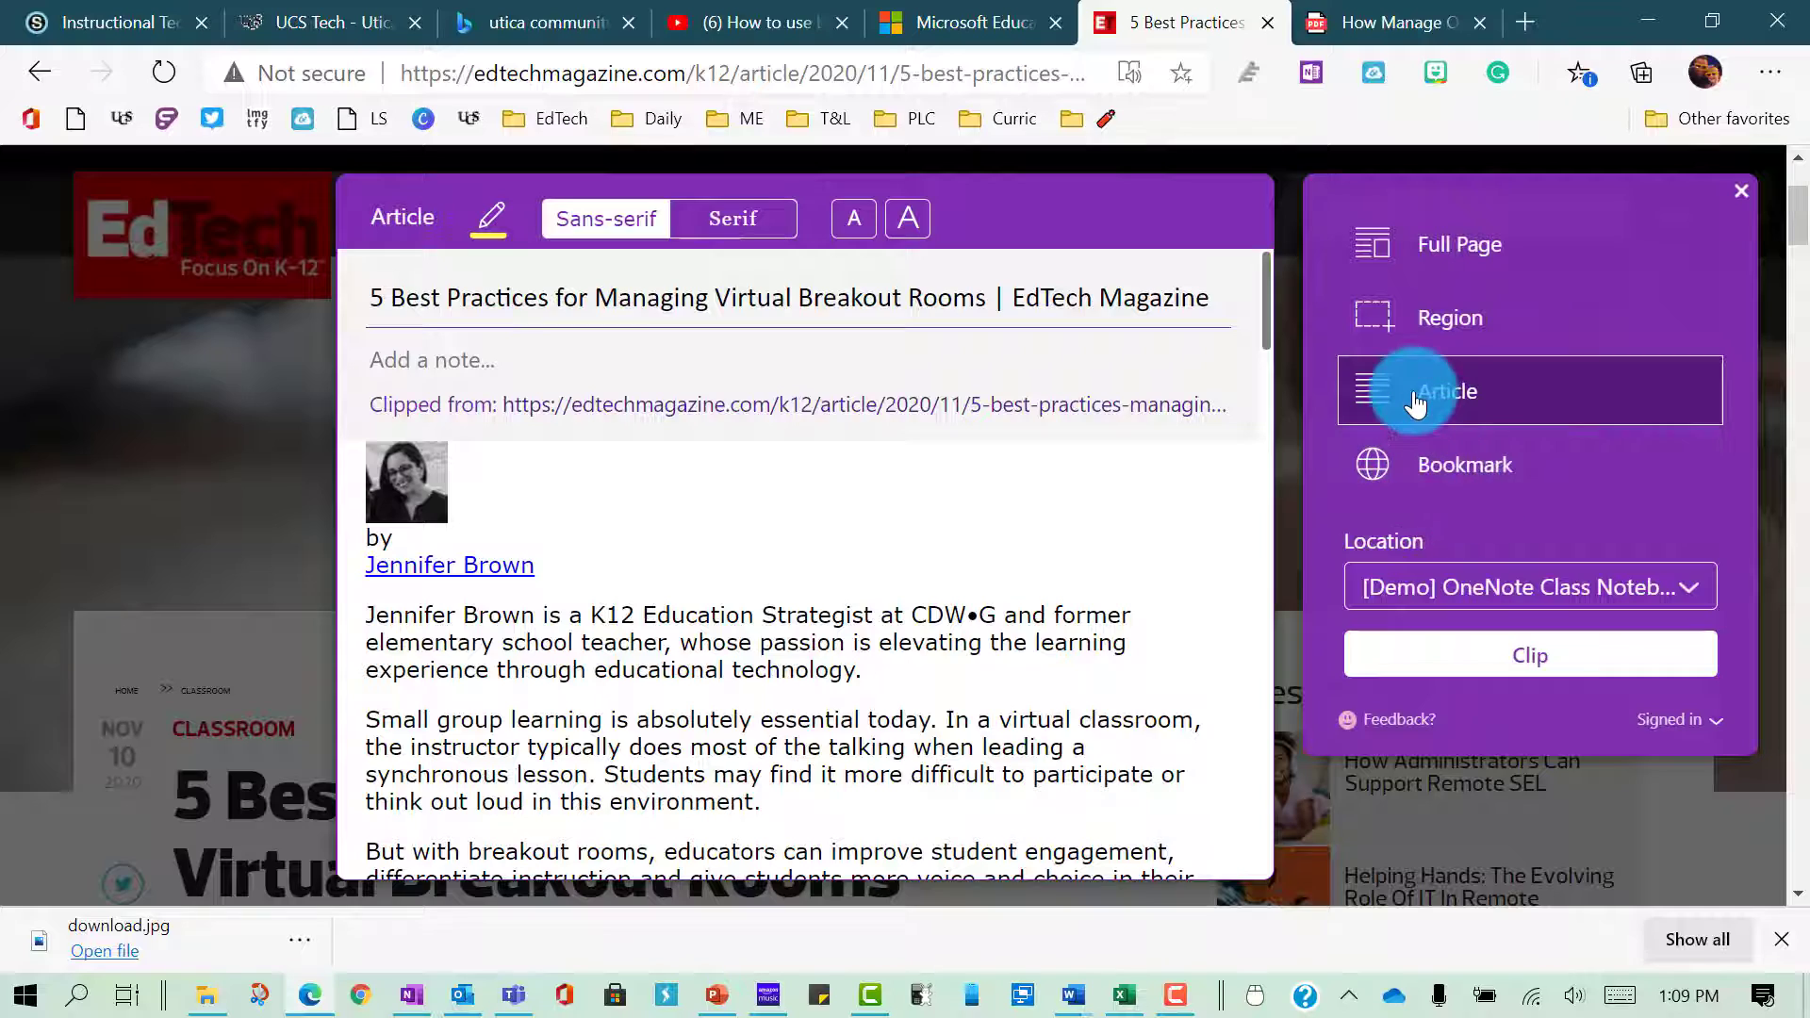
scroll(735, 504, down, 6)
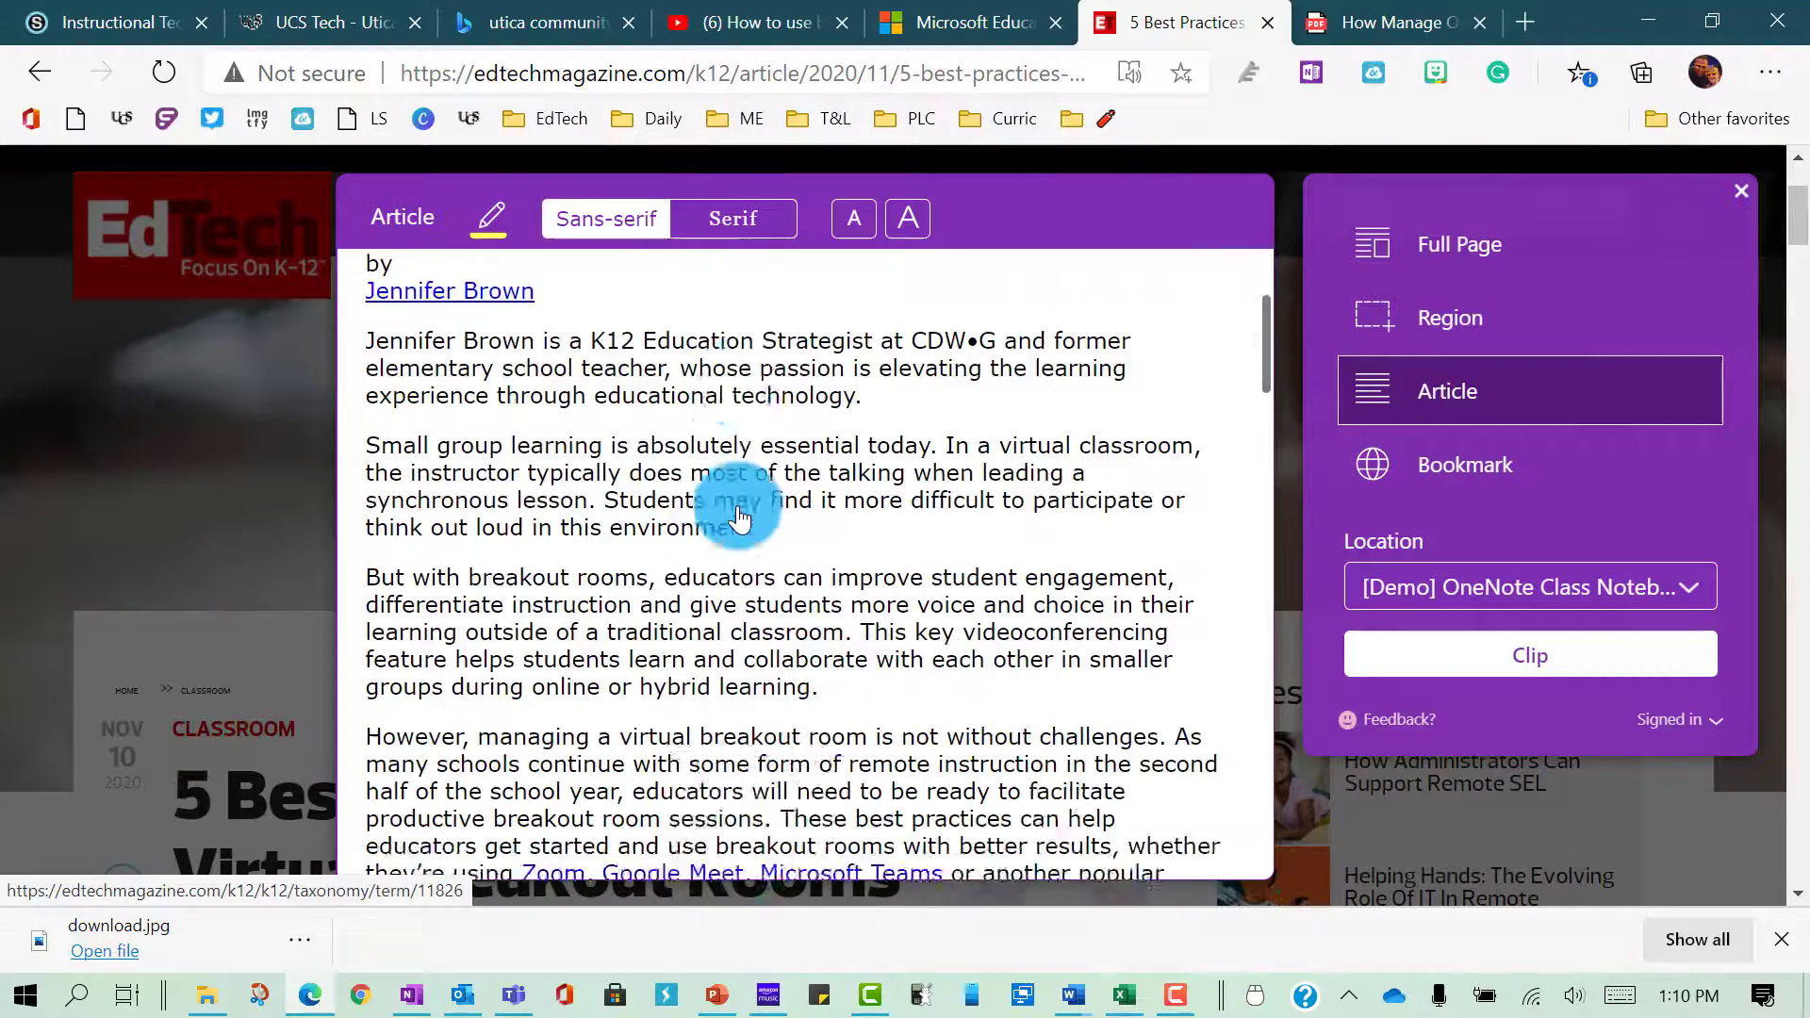
scroll(741, 506, down, 15)
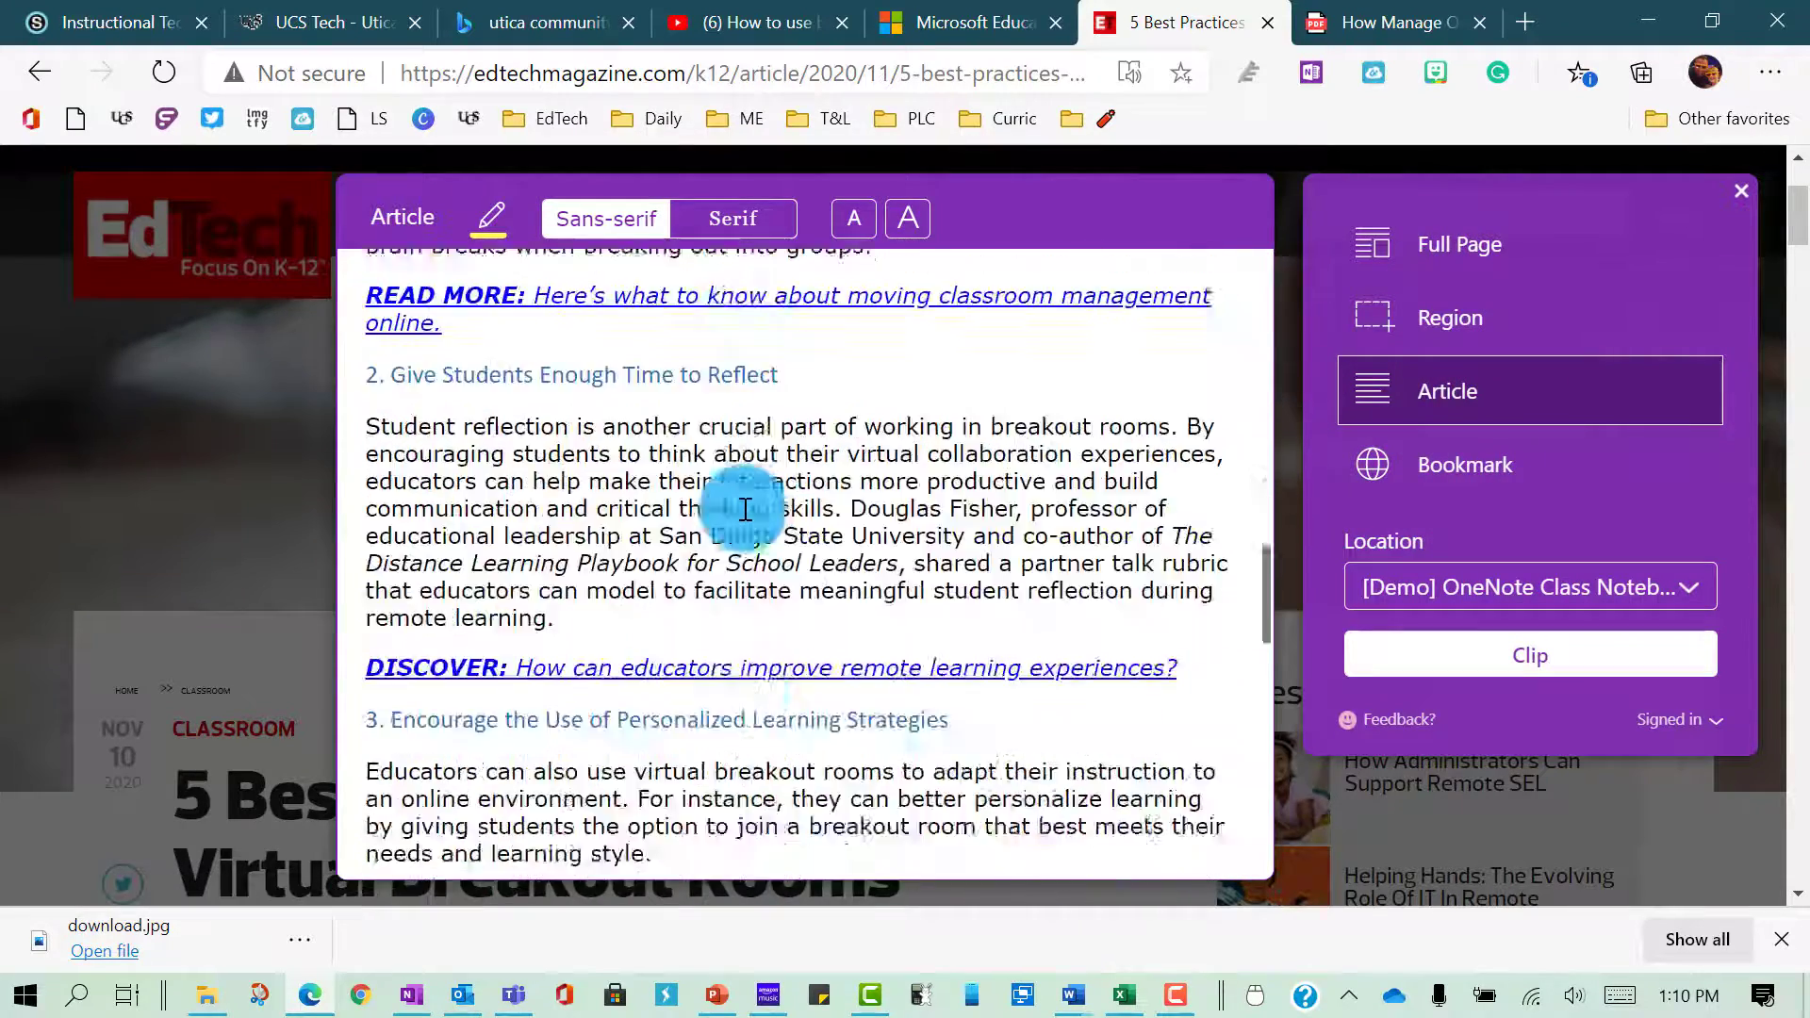
scroll(744, 518, down, 10)
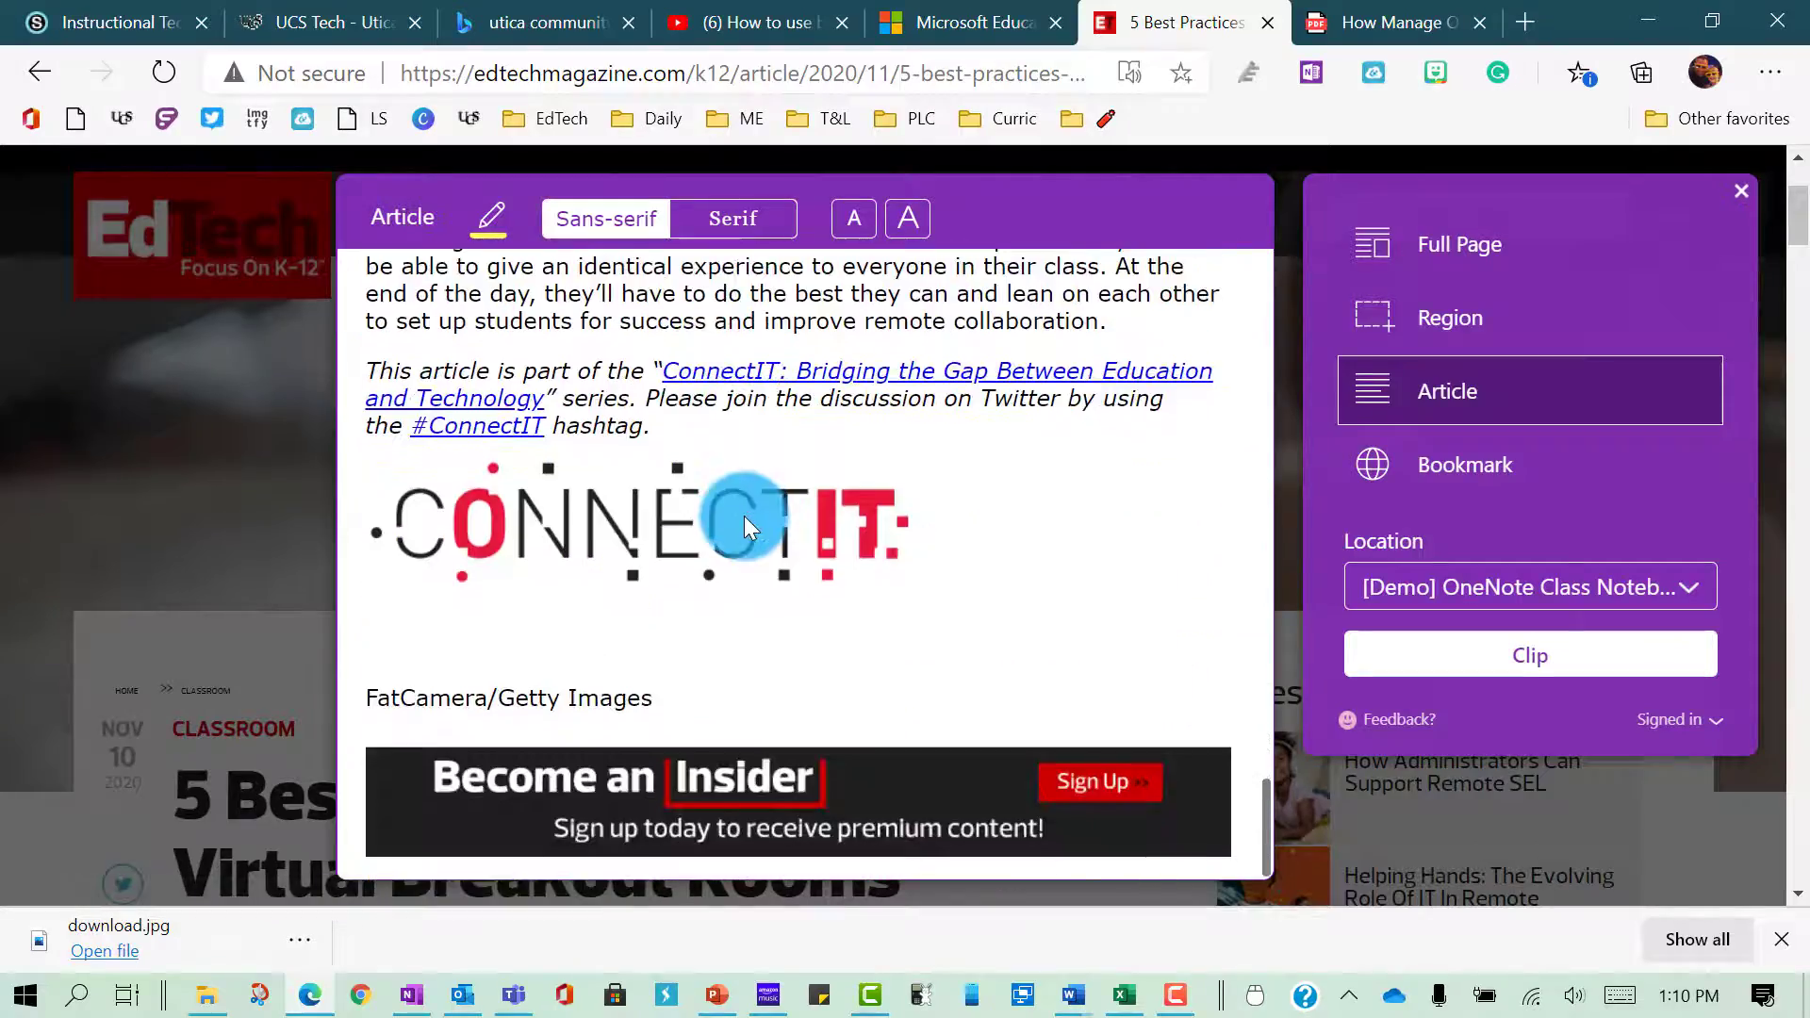
scroll(744, 516, up, 3)
scroll(745, 518, up, 20)
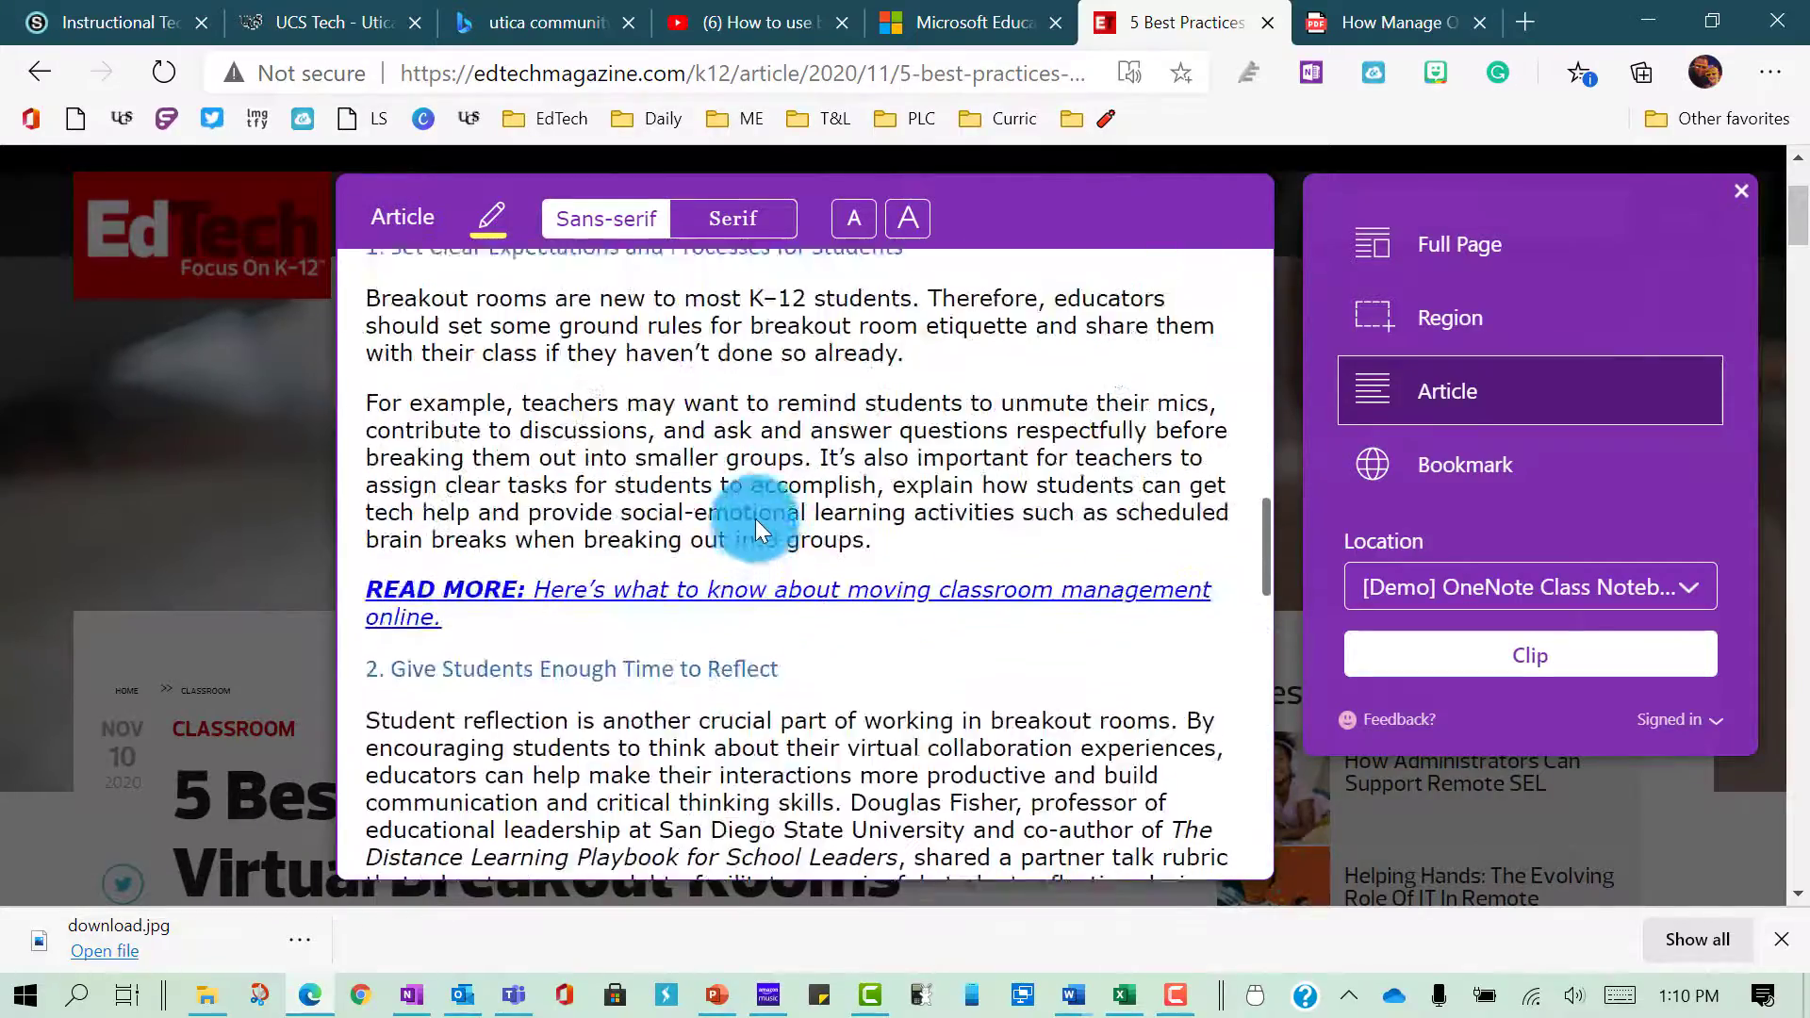
scroll(755, 519, down, 1)
scroll(751, 513, up, 5)
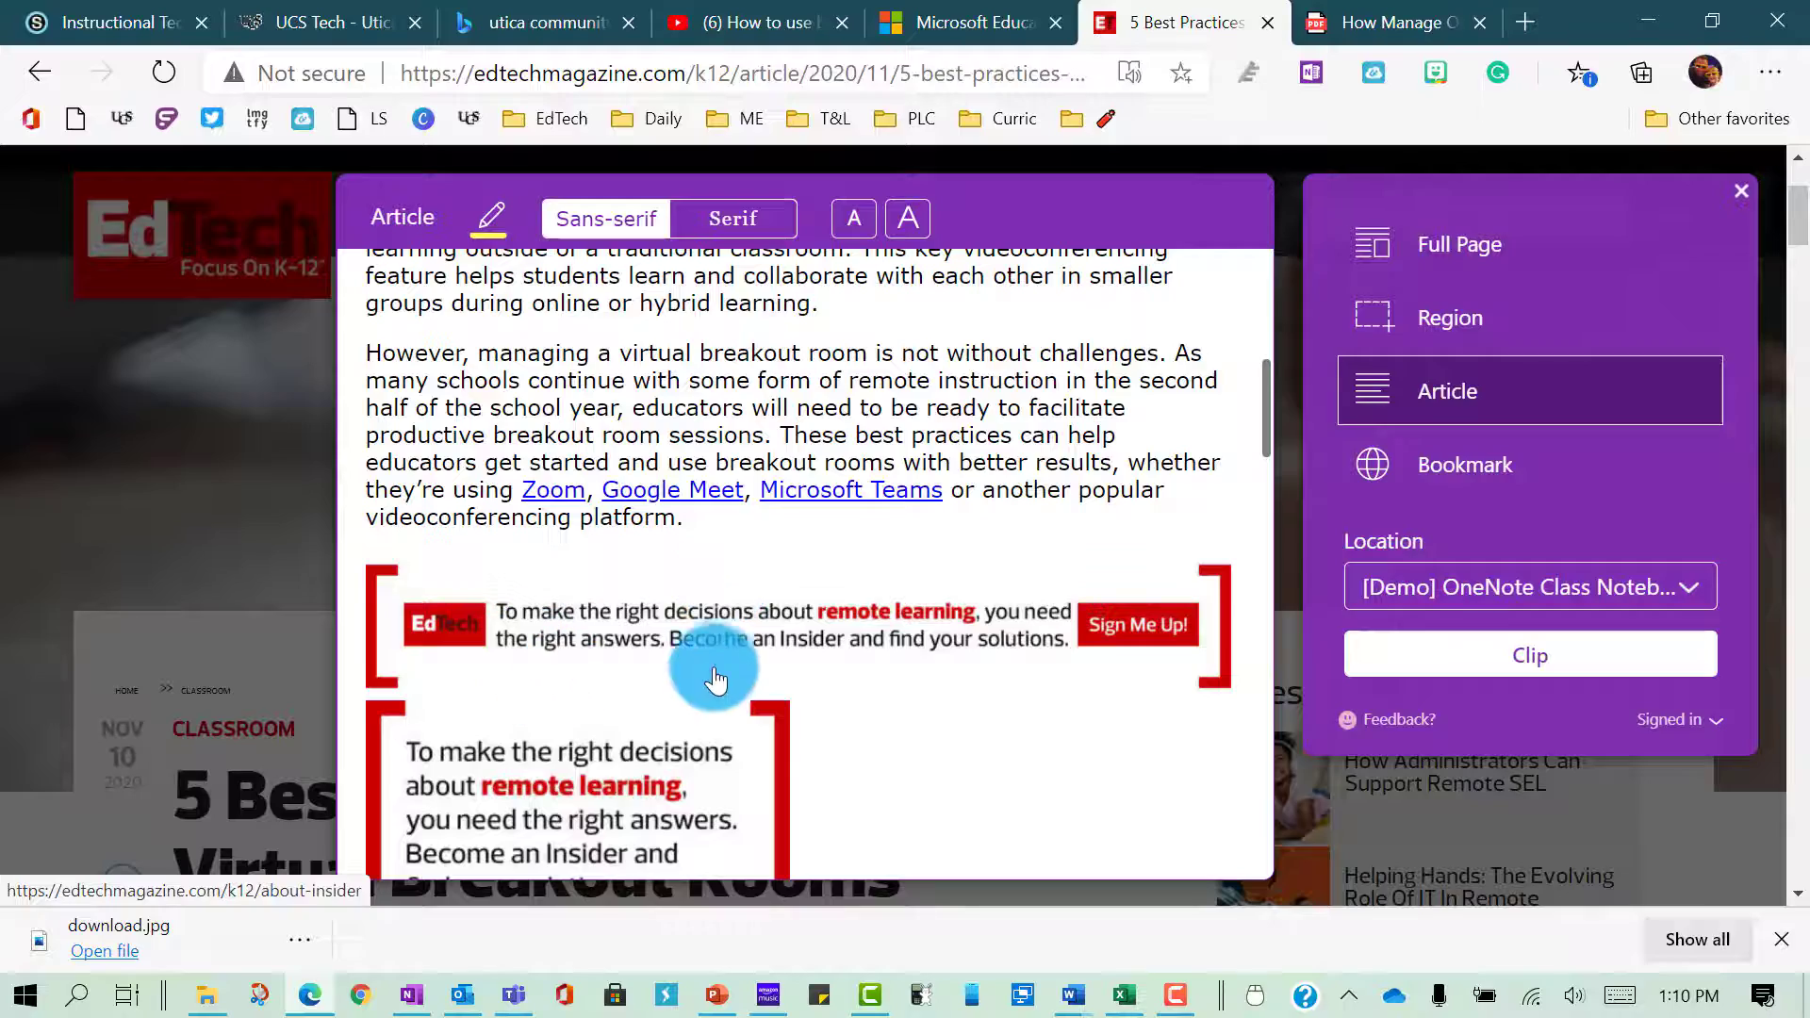
scroll(730, 624, up, 10)
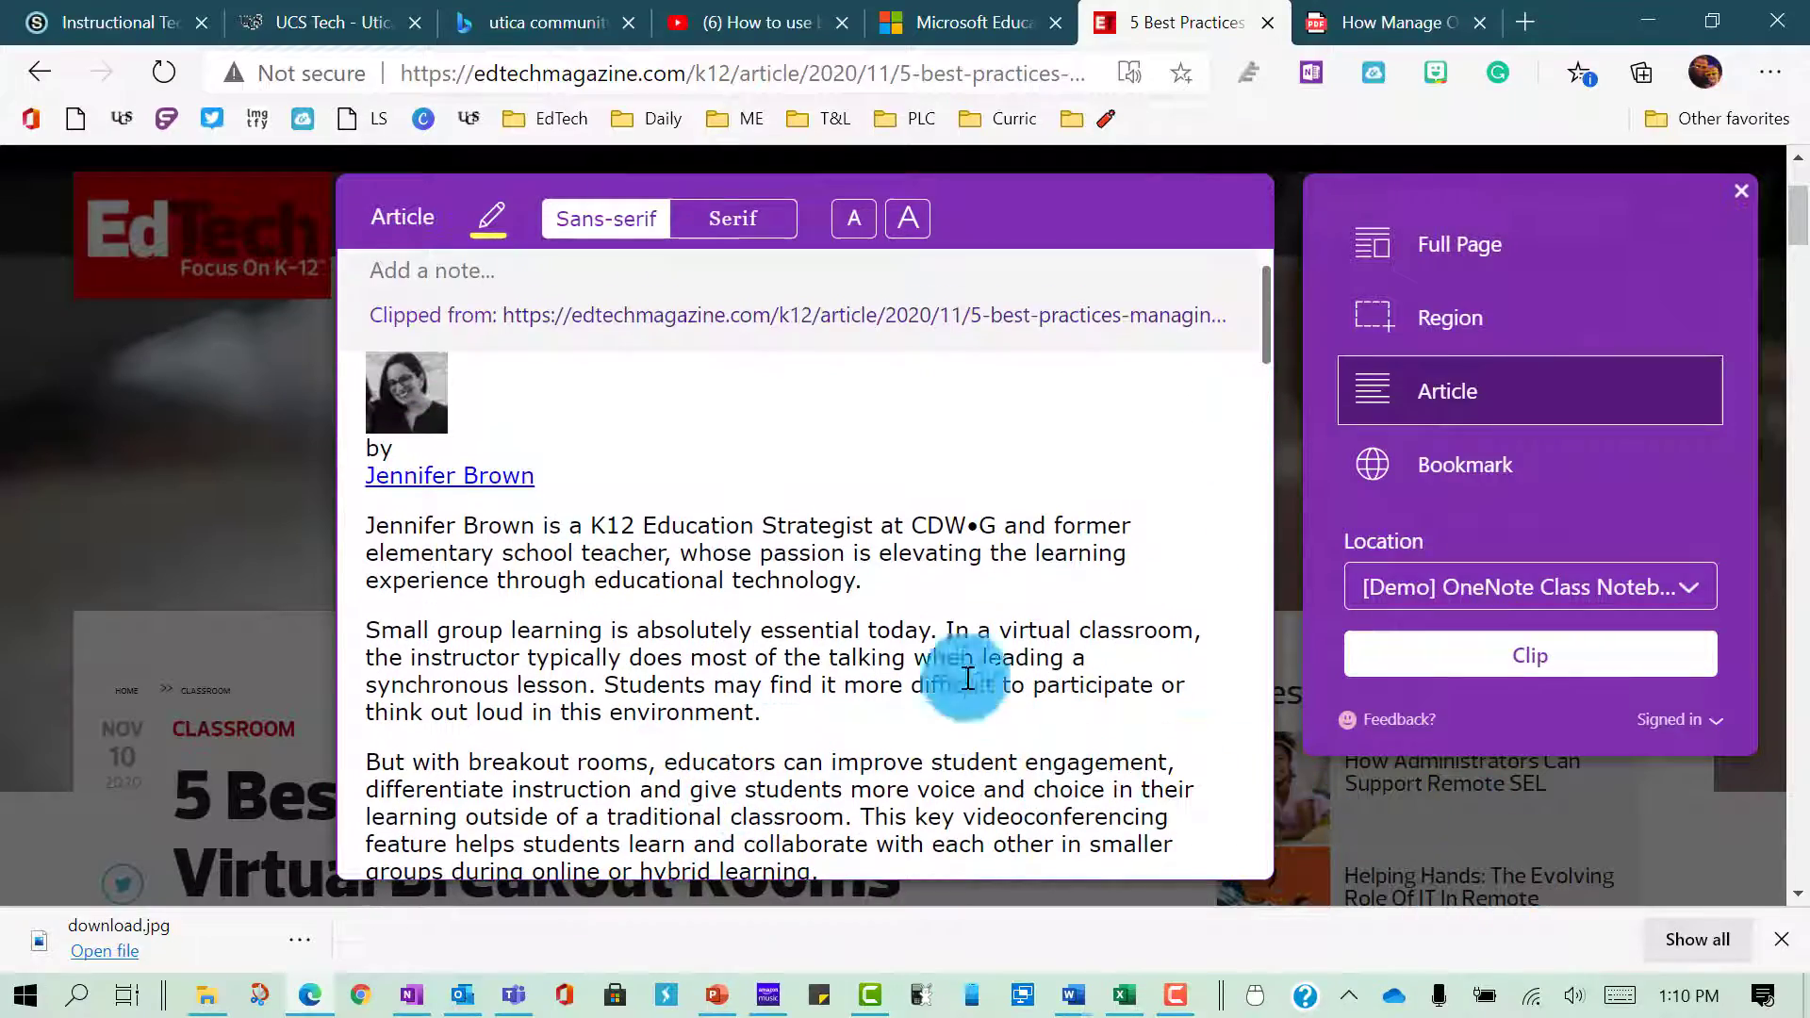
scroll(944, 624, up, 1)
scroll(942, 624, down, 8)
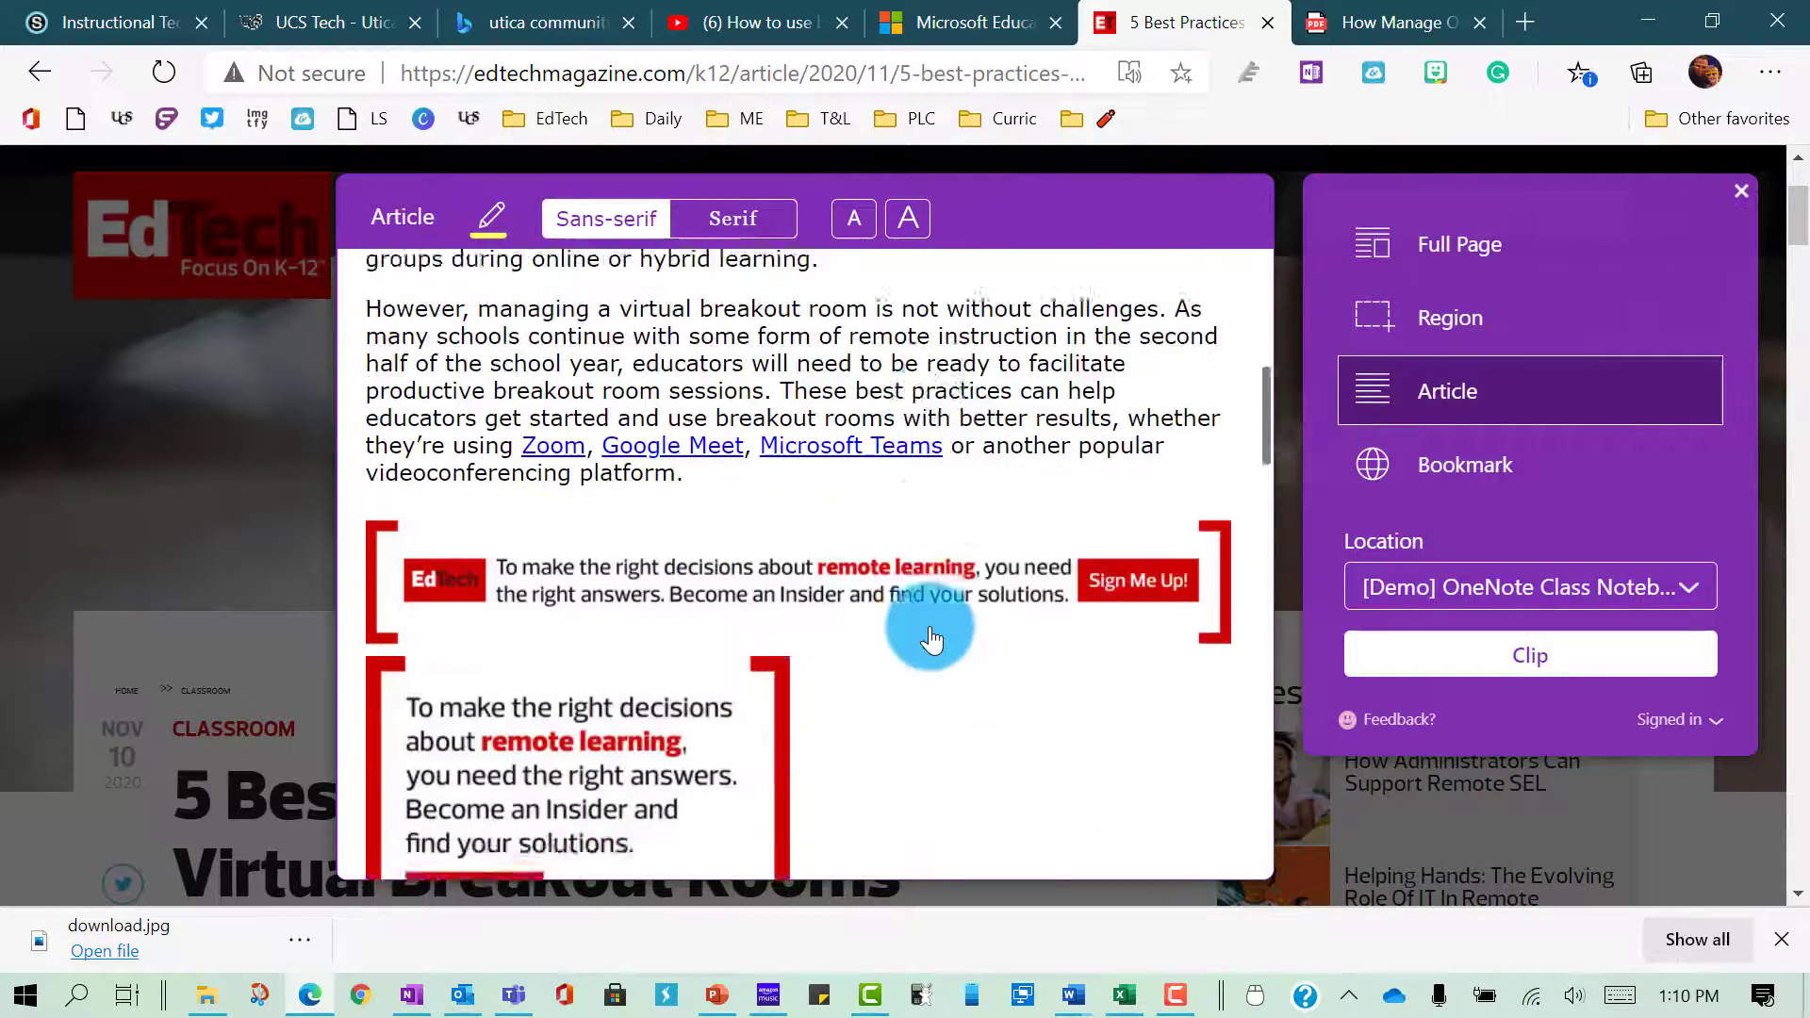
scroll(922, 630, up, 10)
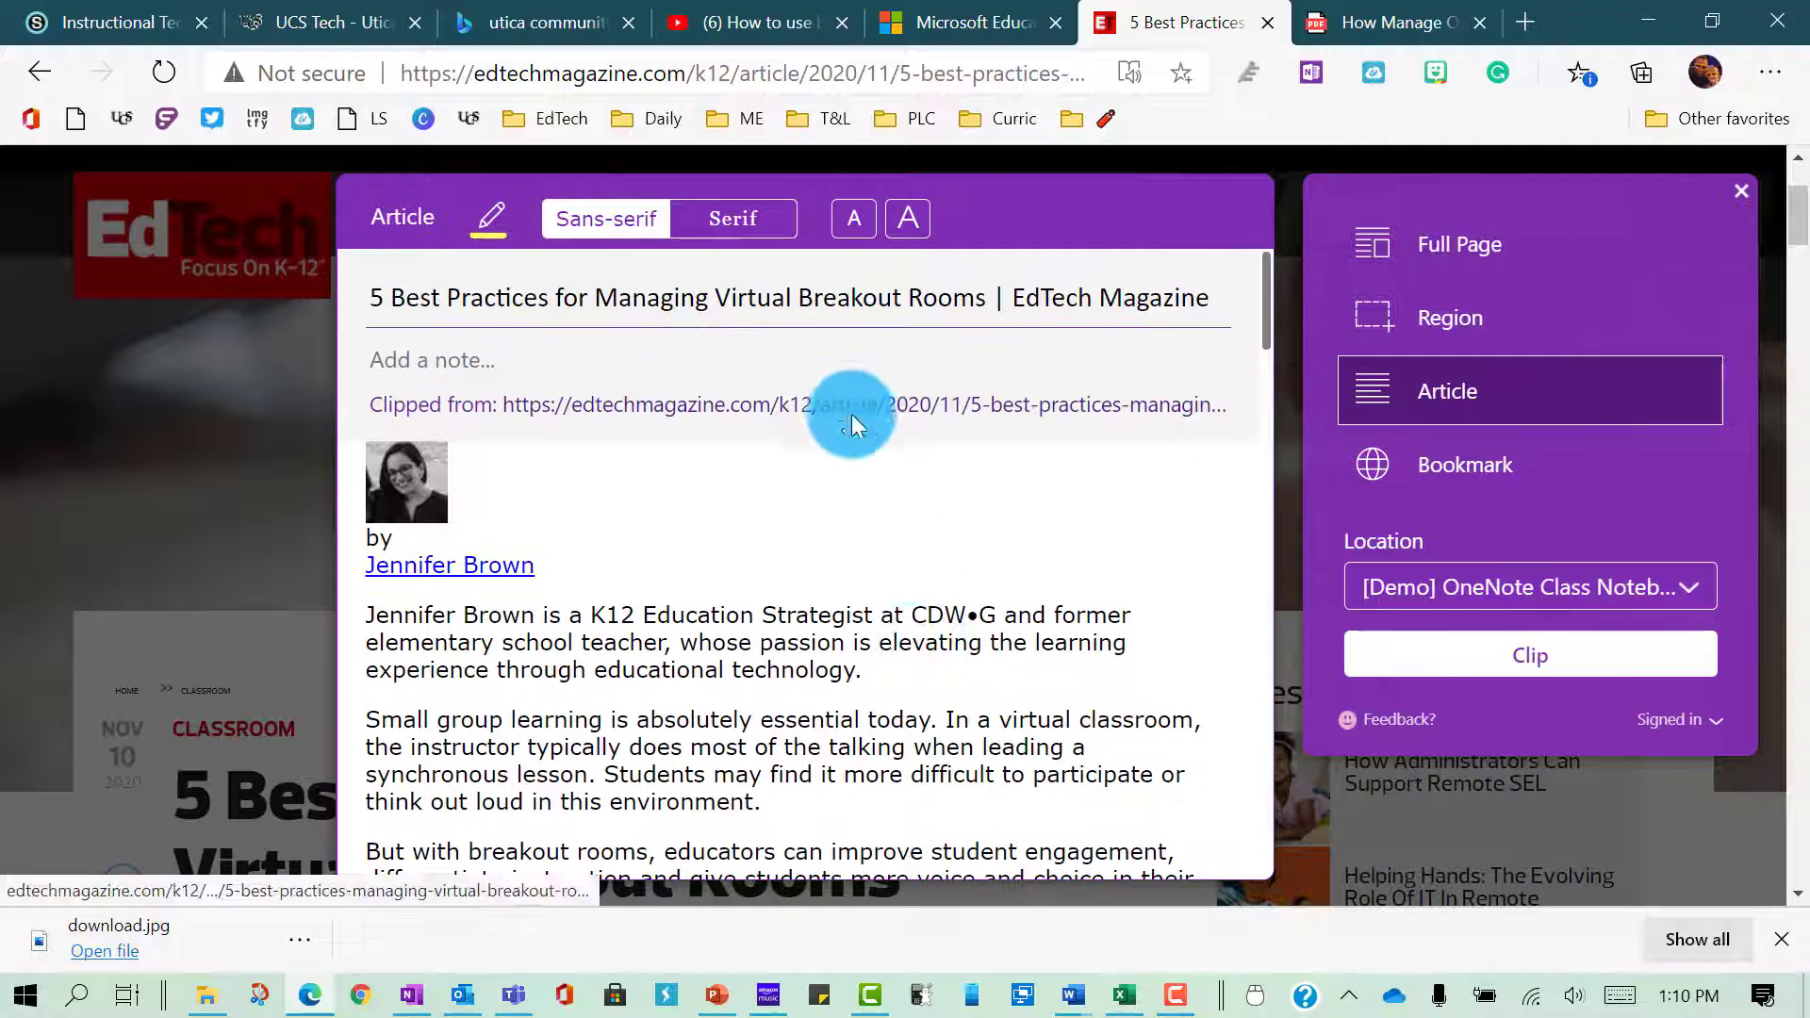
- Try the Serif font, highlighter and smaller text on the clip preview, and restore Sans-serif and the original text size
click(747, 228)
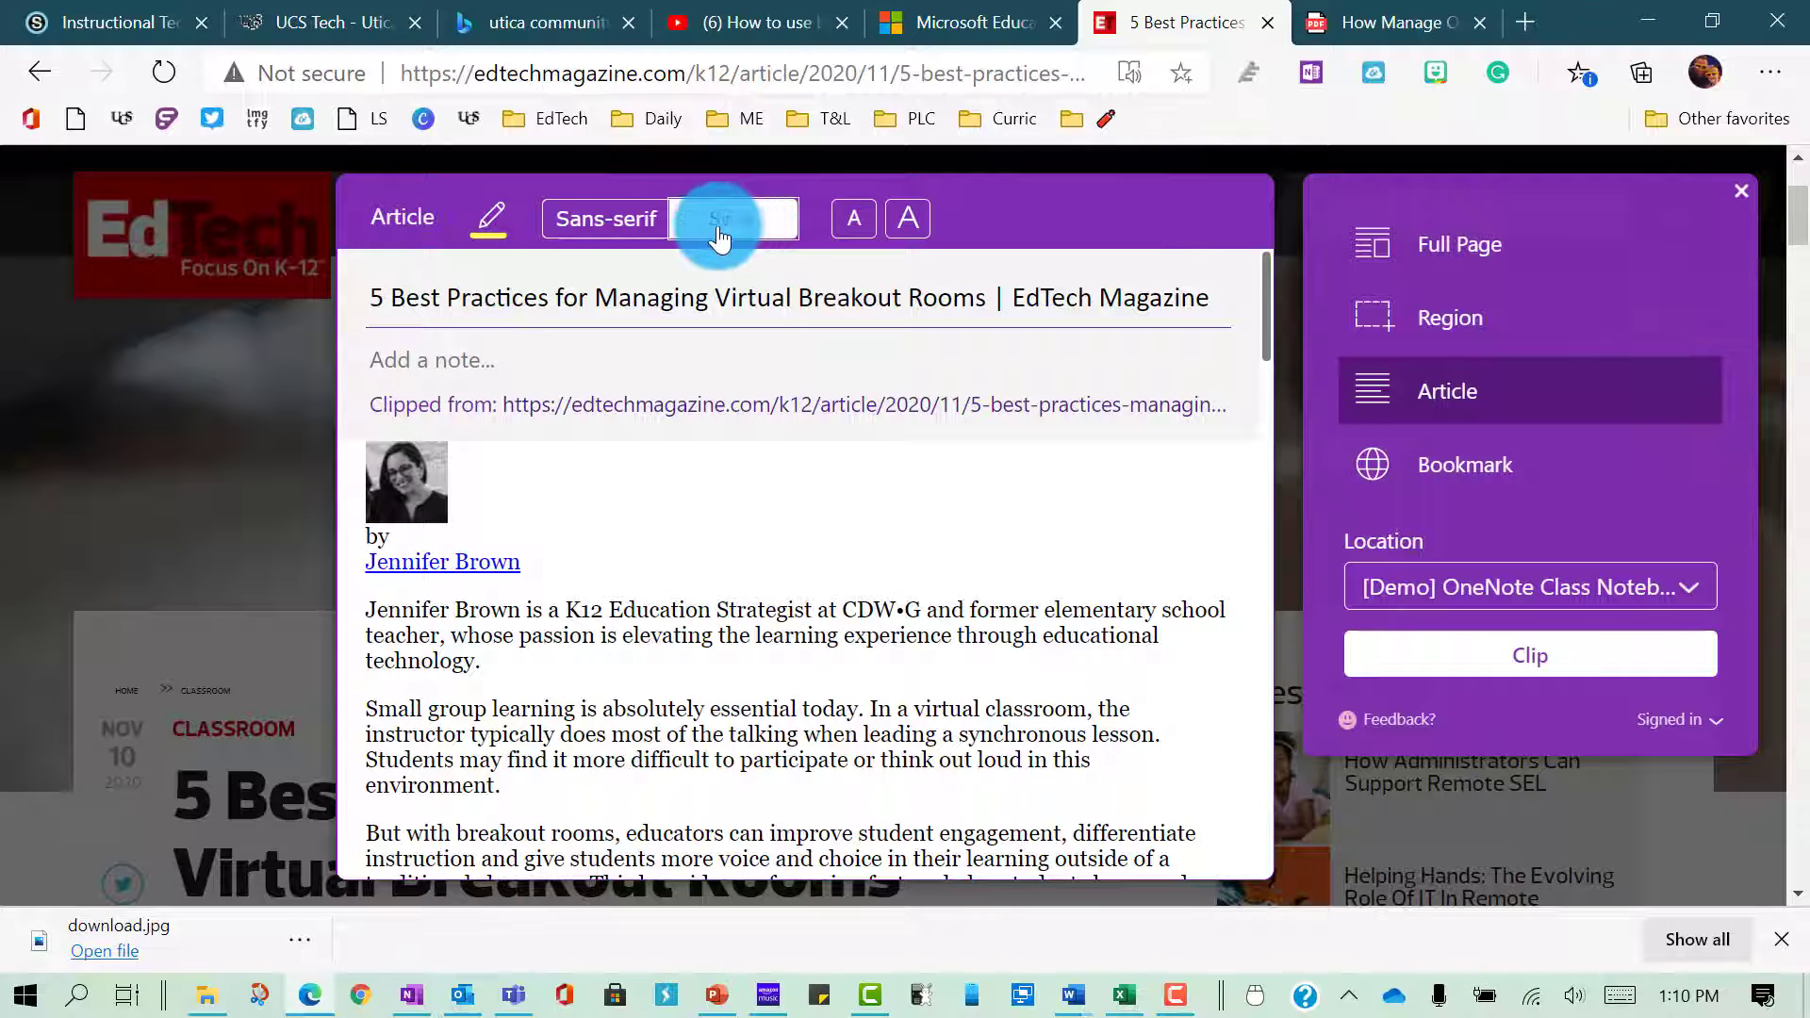
click(644, 238)
click(501, 241)
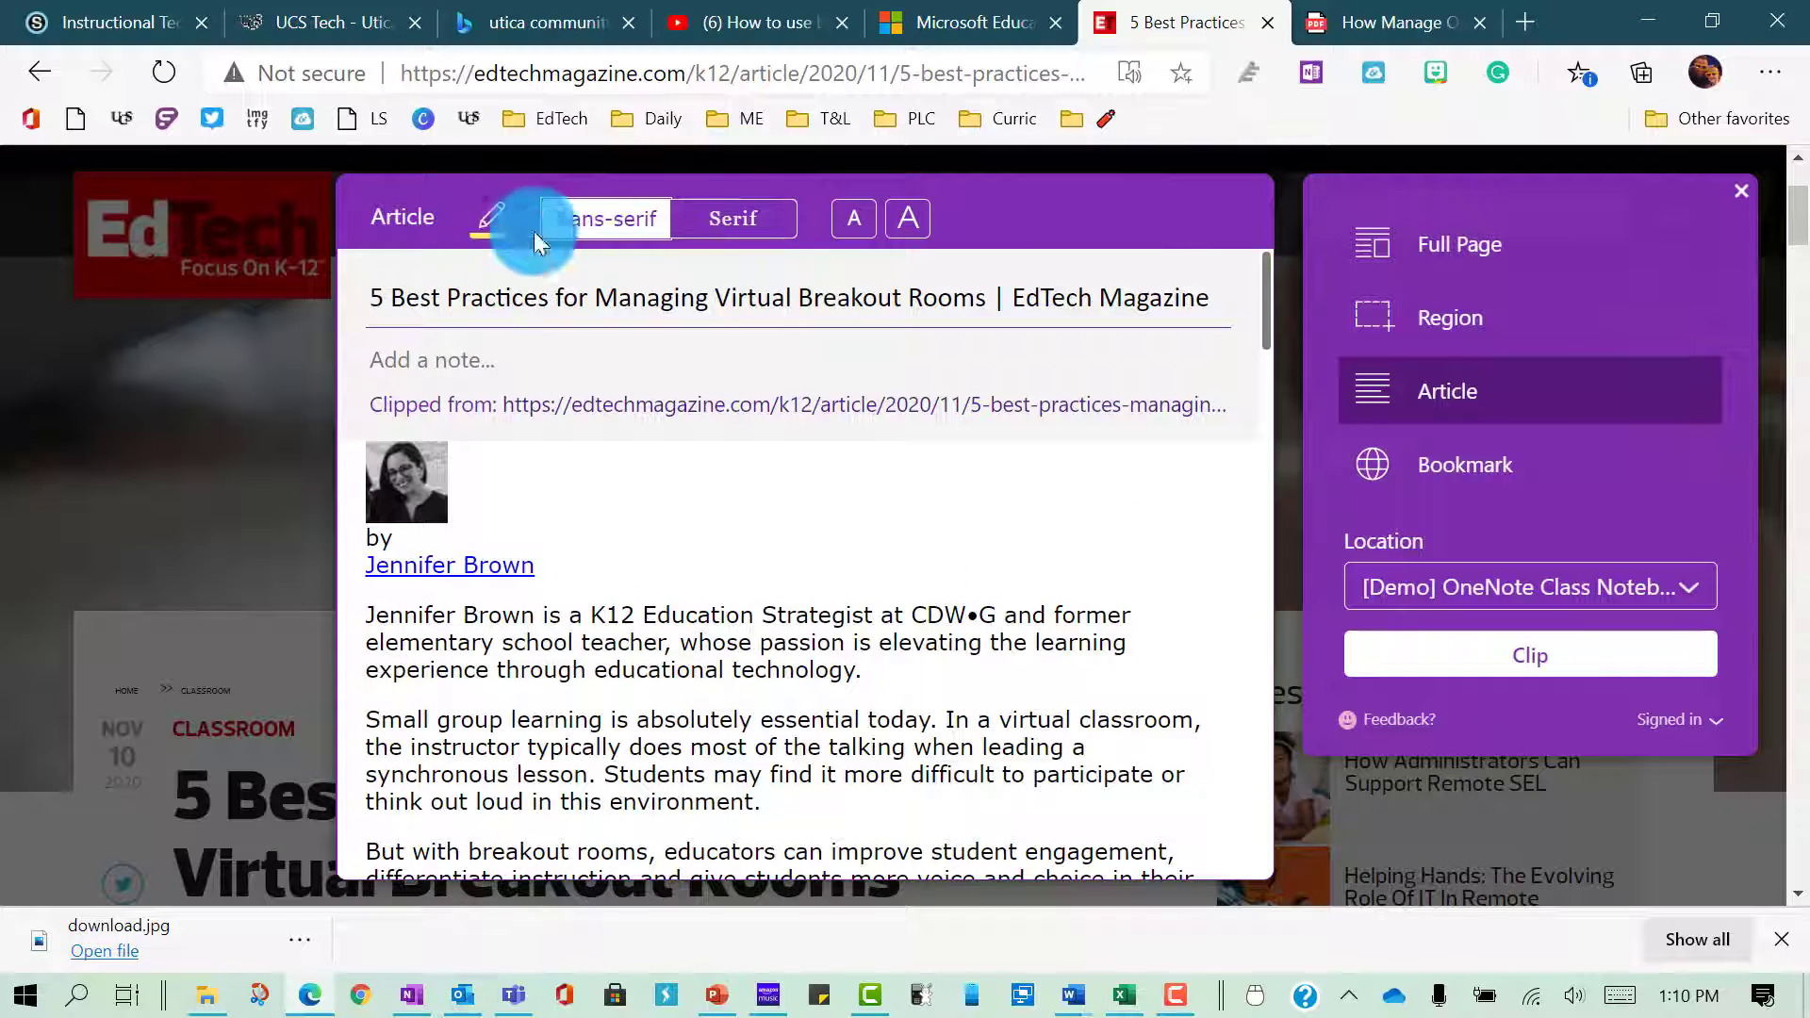
click(854, 226)
click(854, 226)
click(917, 223)
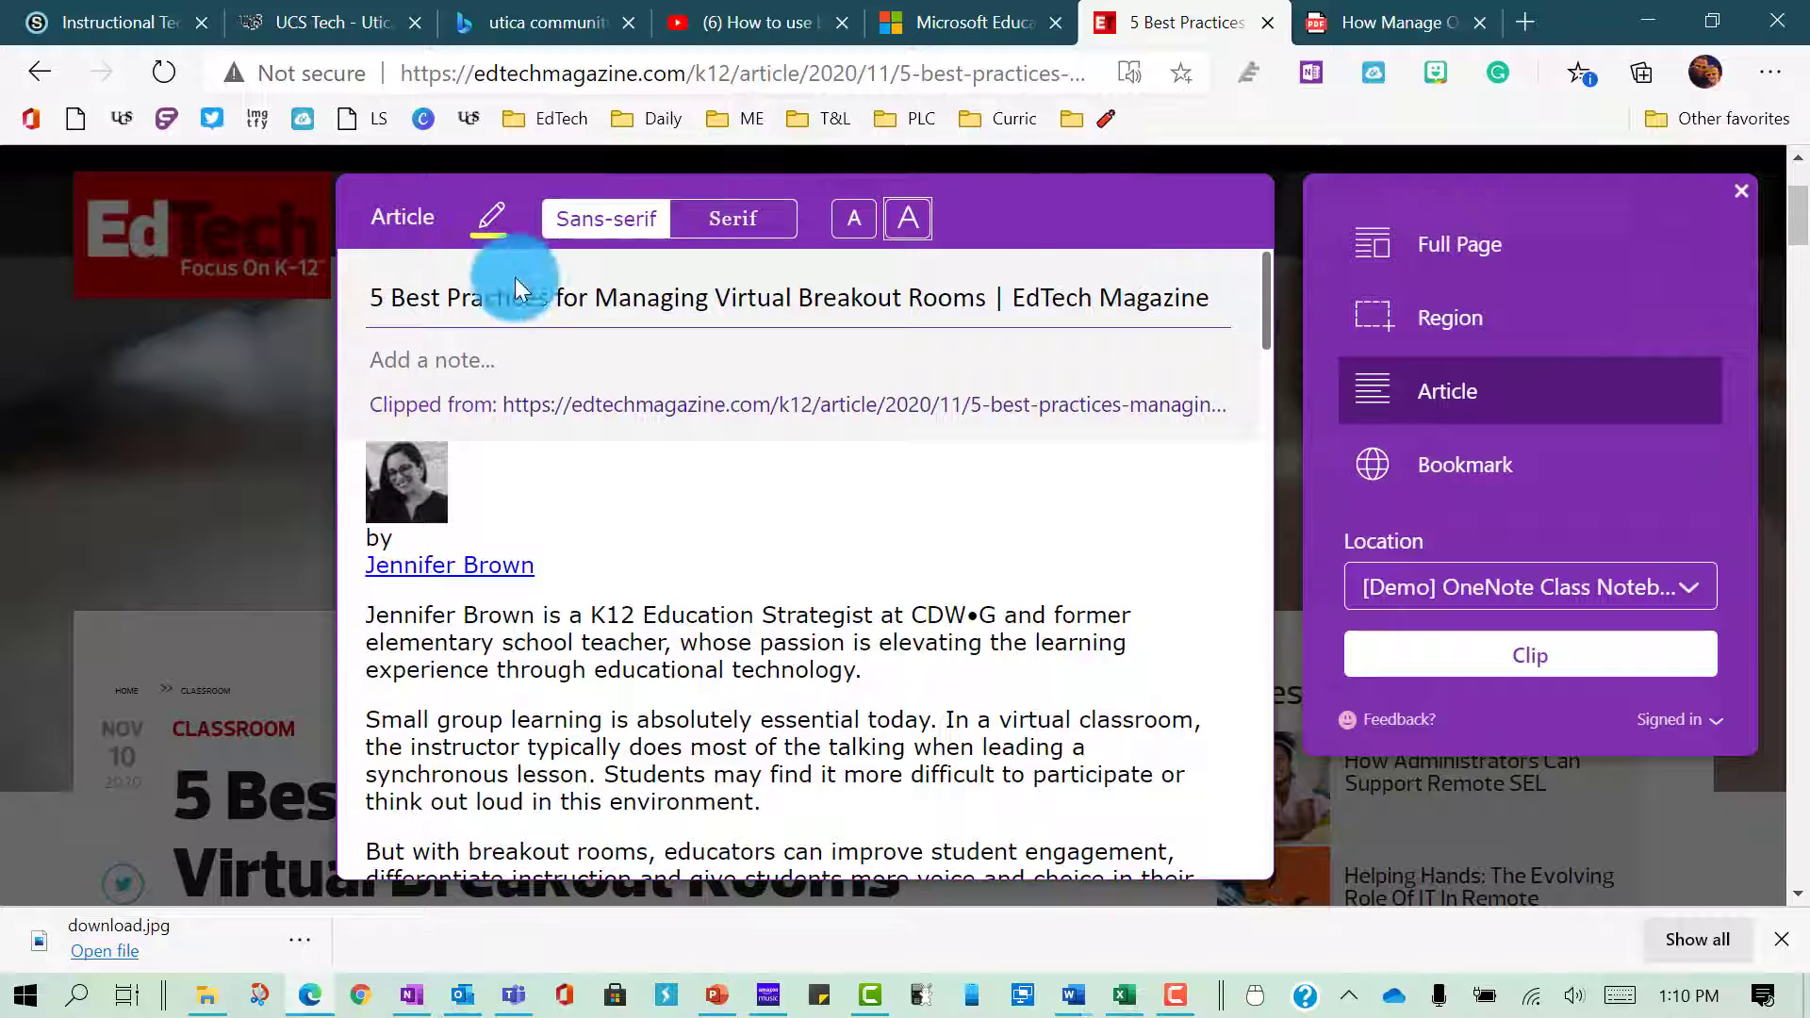
- Check the list of save locations, keep [Demo] OneNote Class Notebook, and clip the article to it
click(1527, 657)
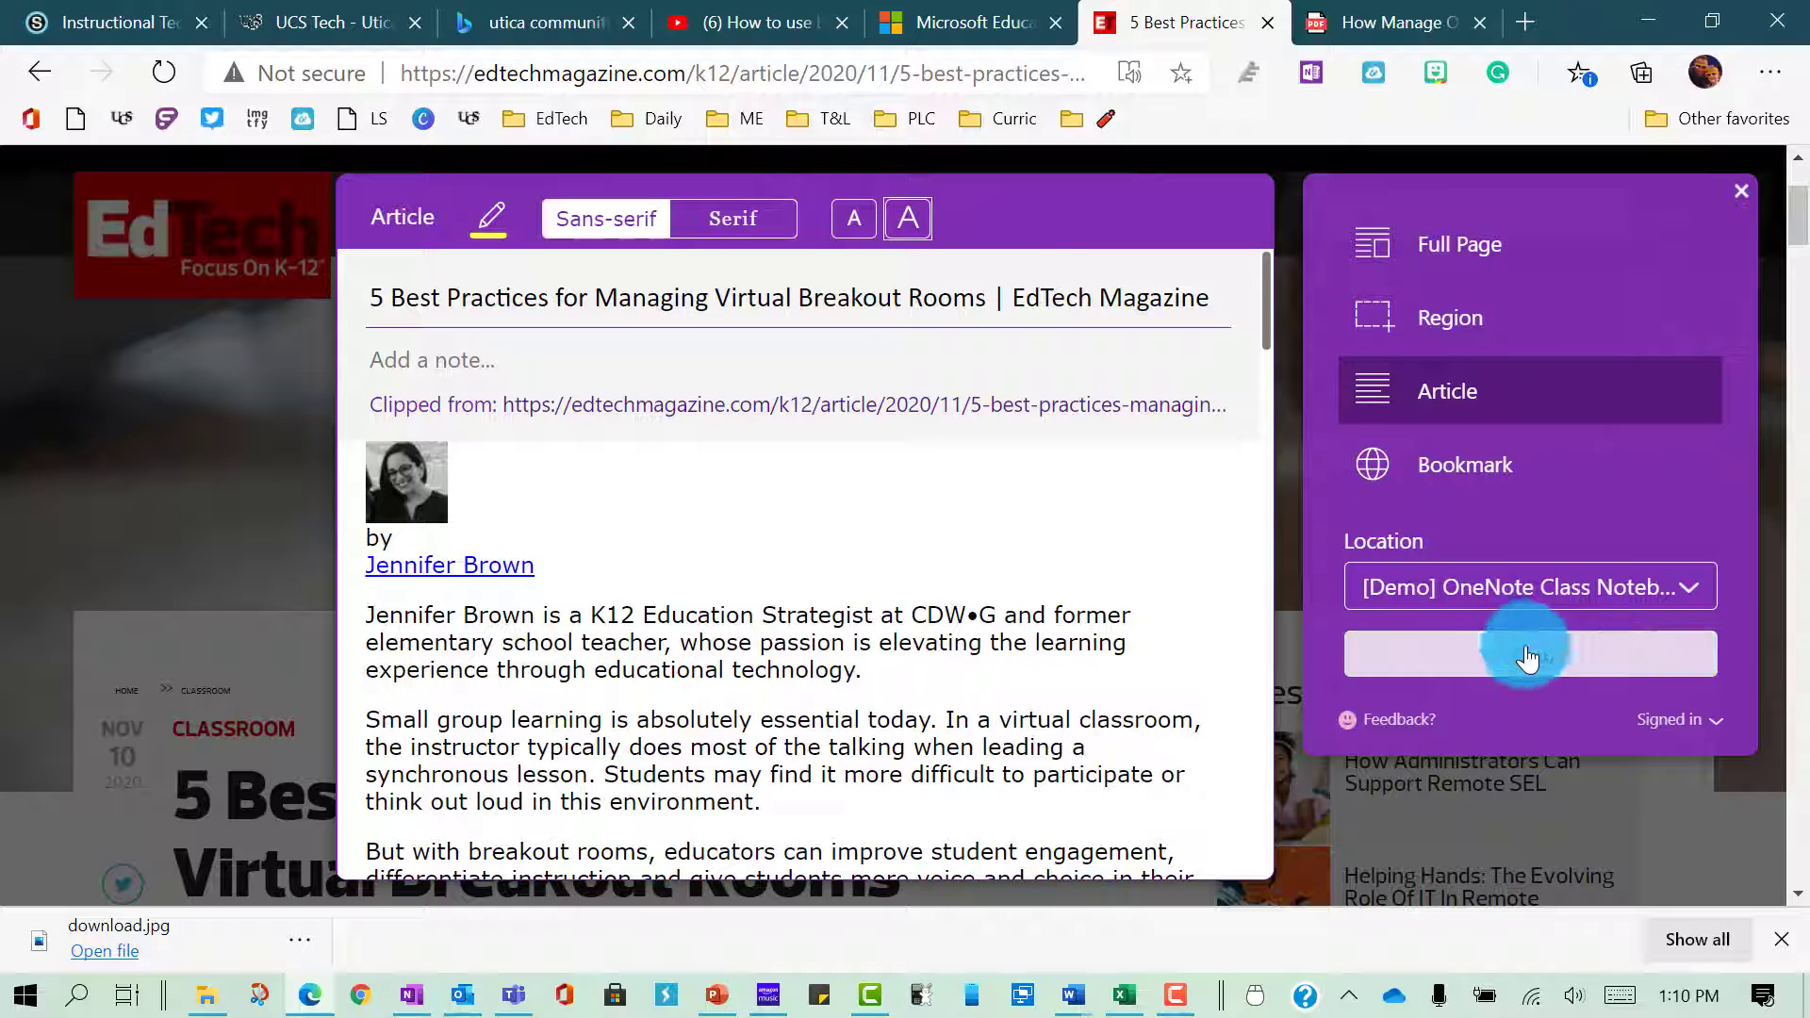
click(1643, 597)
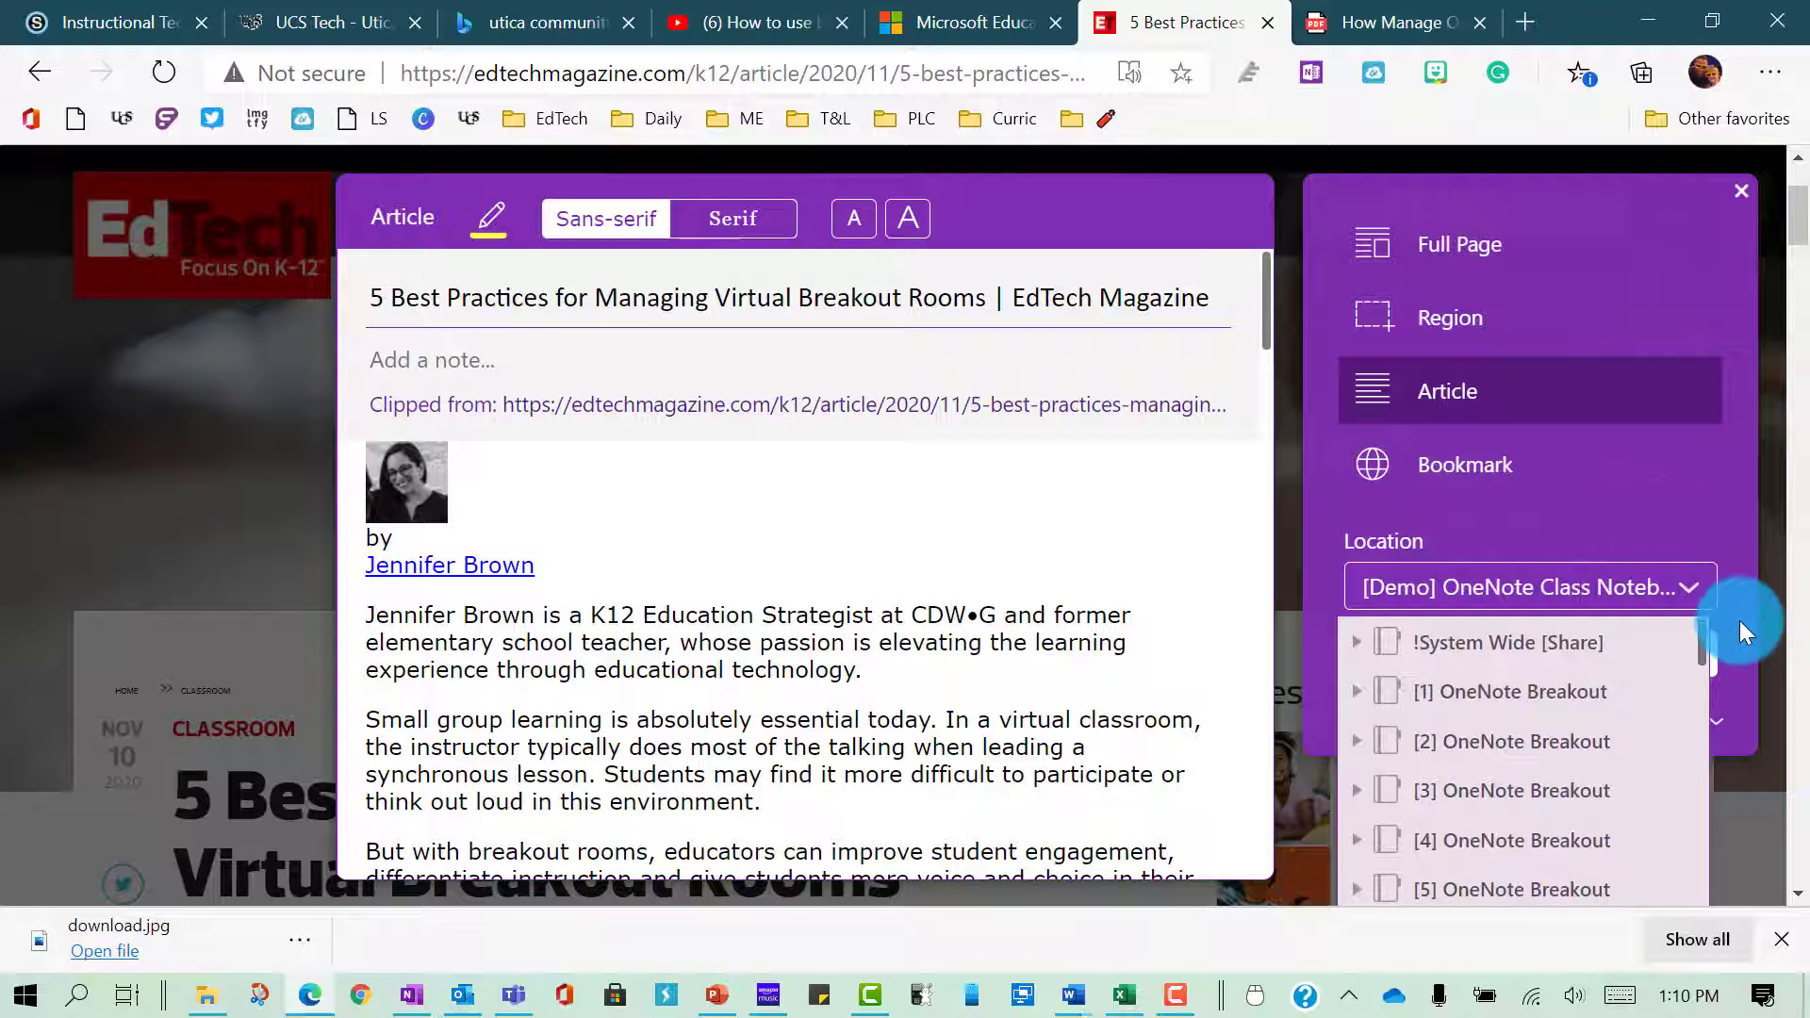
click(1712, 656)
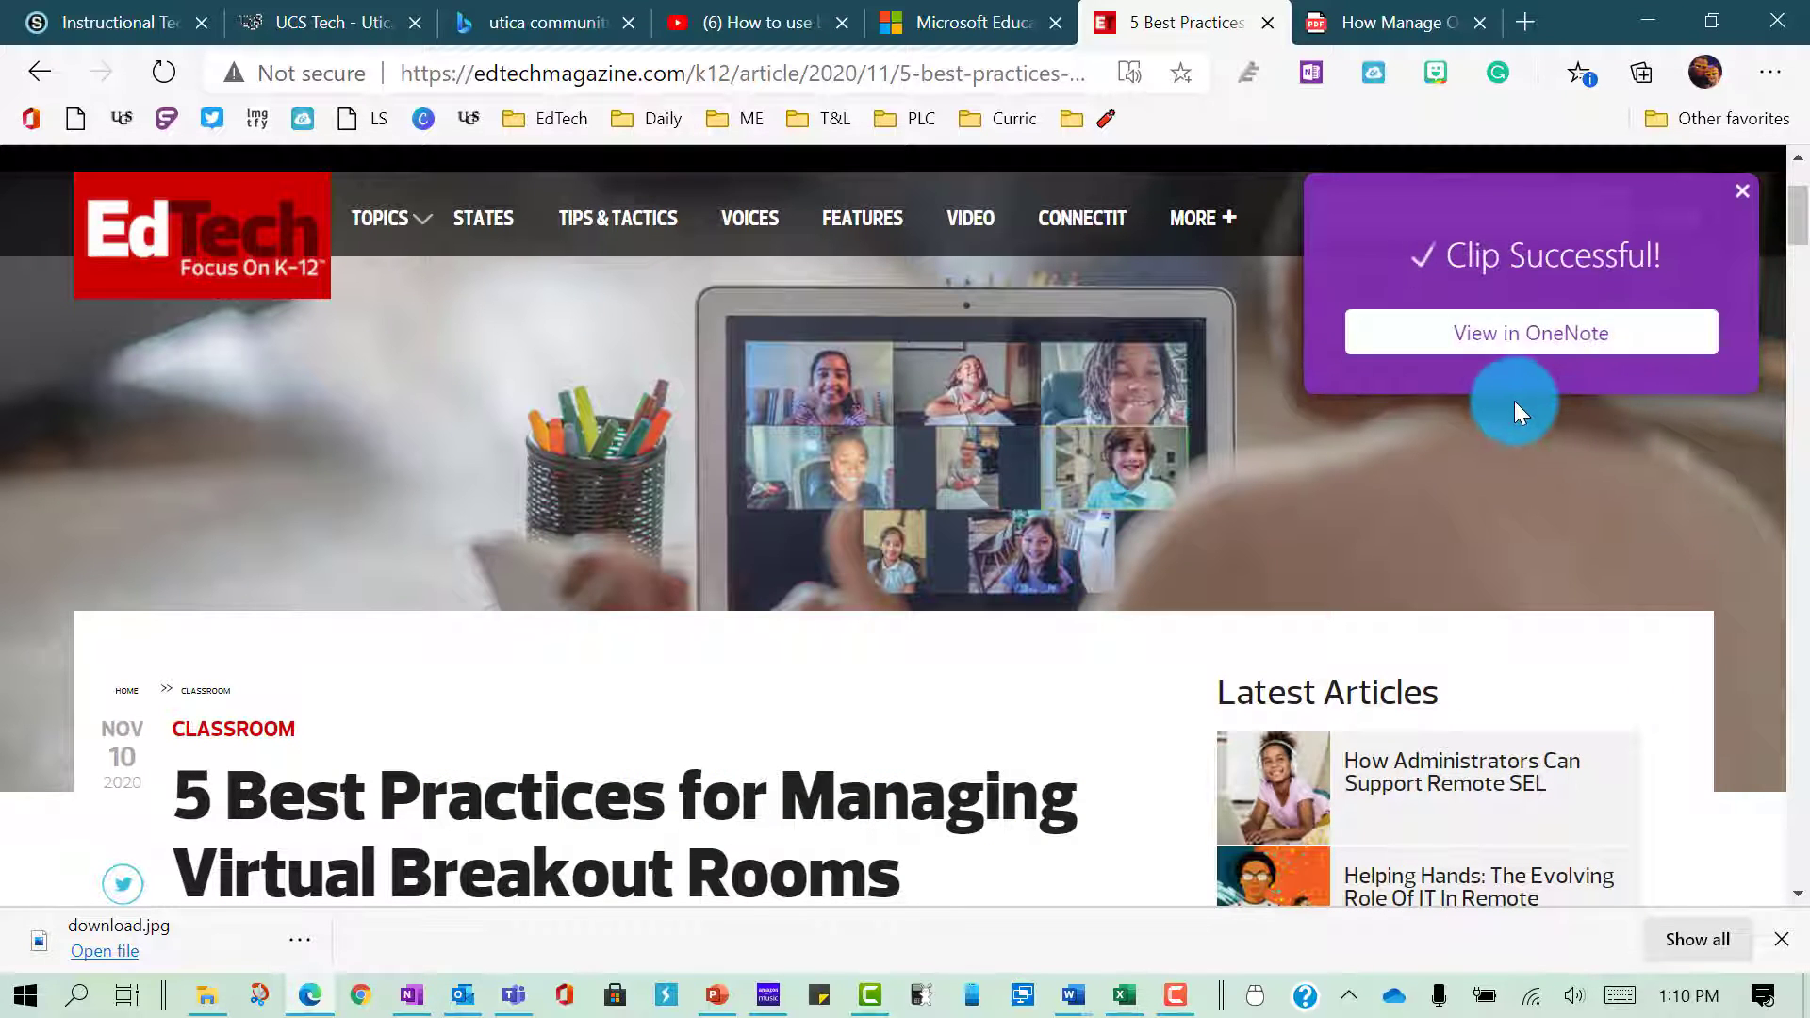
- Return to OneNote, open the clipped 5 Best Practices for Managing Virtual Breakout Rooms page in Unit 1, and review its content
click(411, 995)
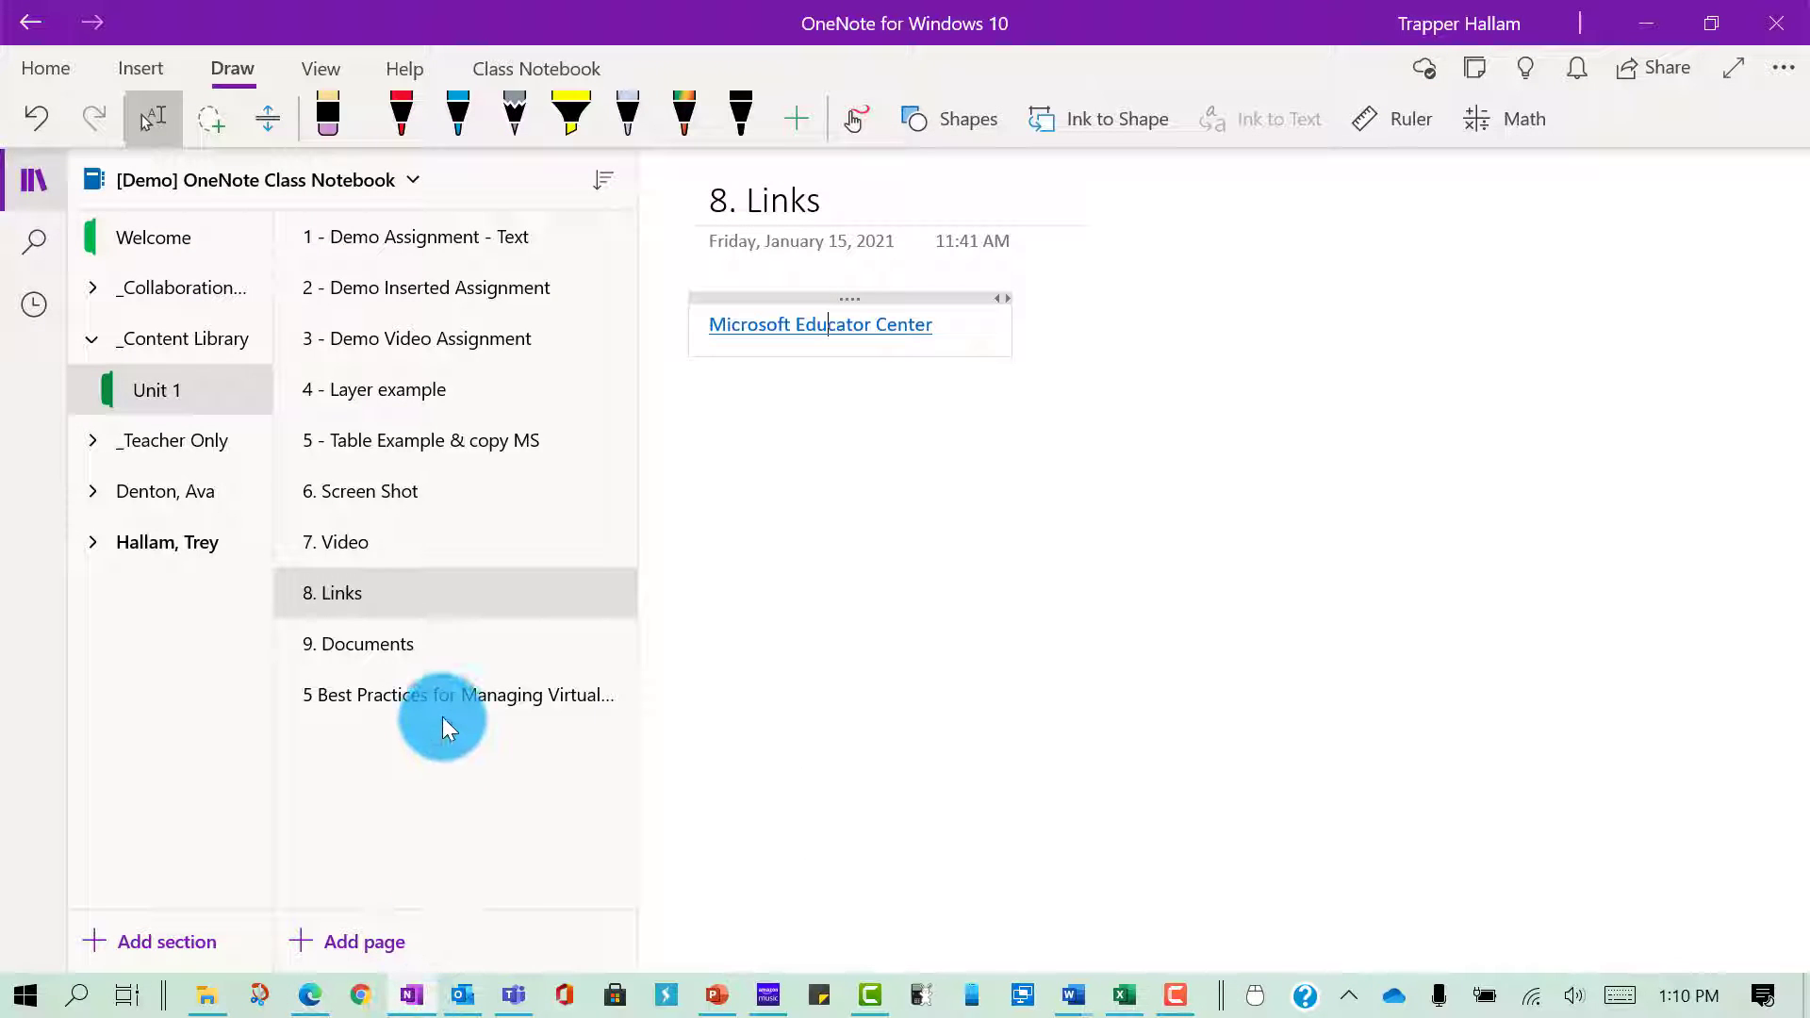
drag(415, 696, 309, 716)
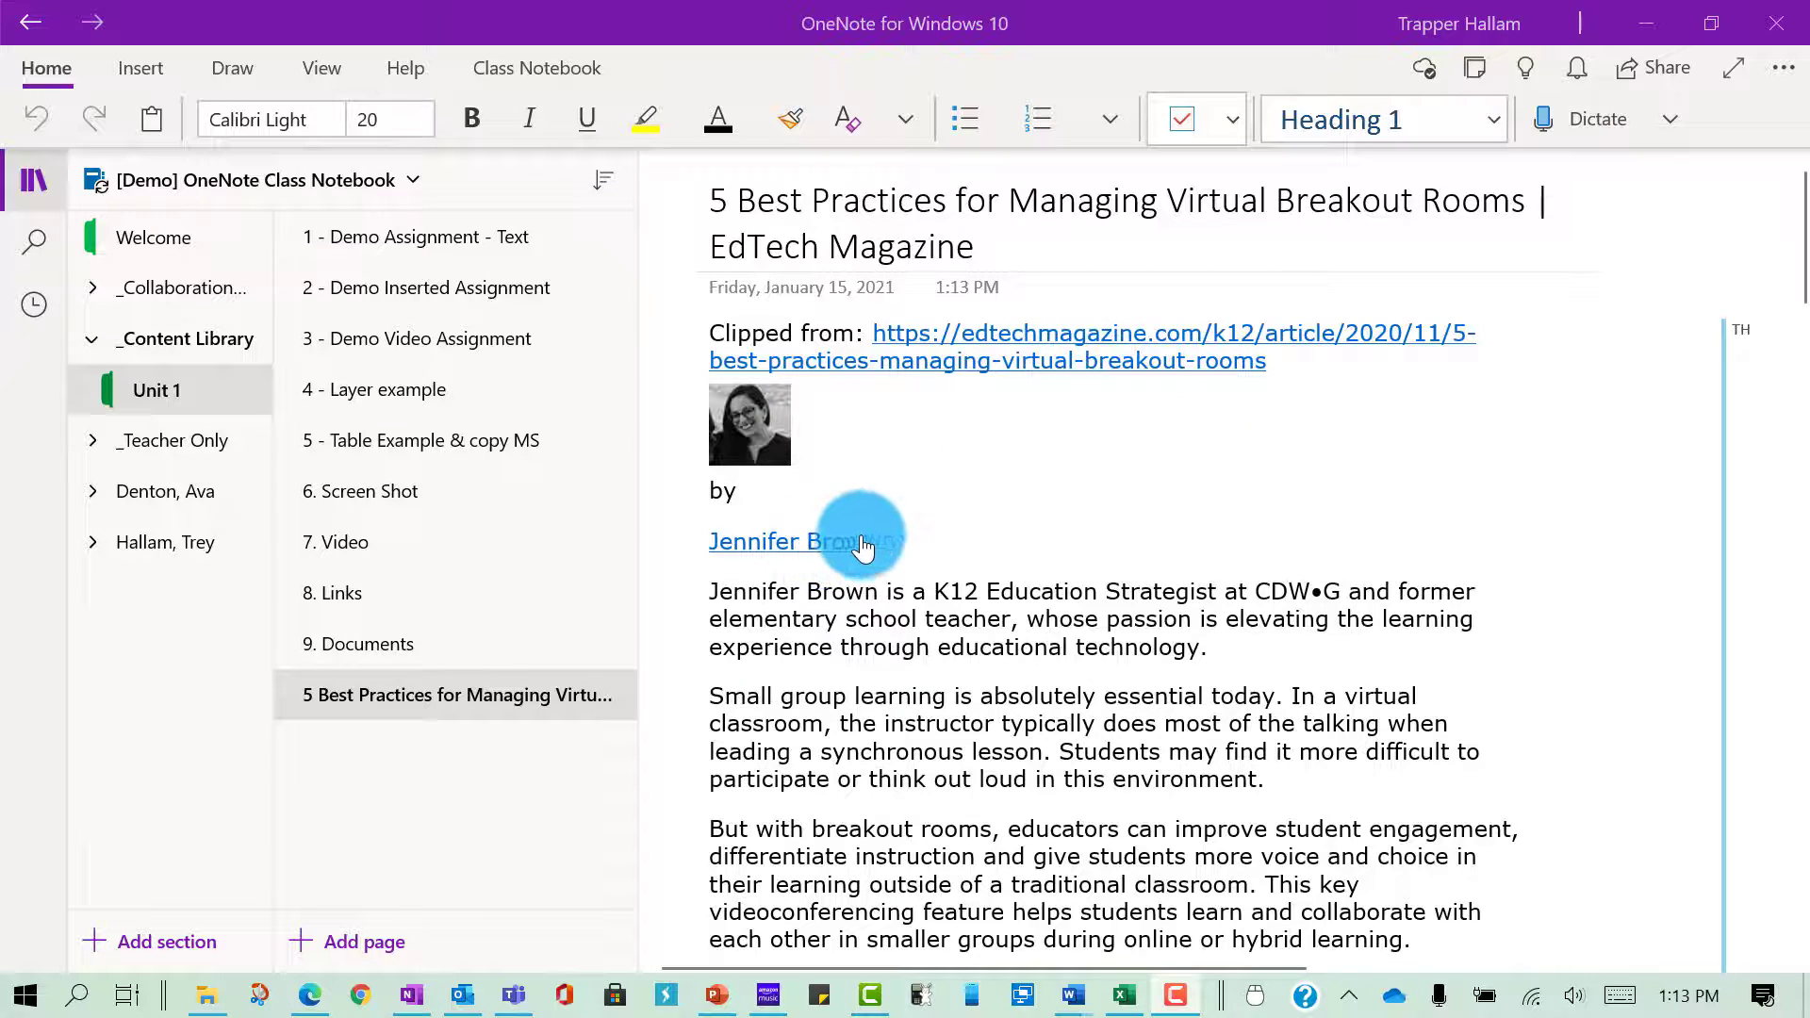
scroll(860, 525, down, 8)
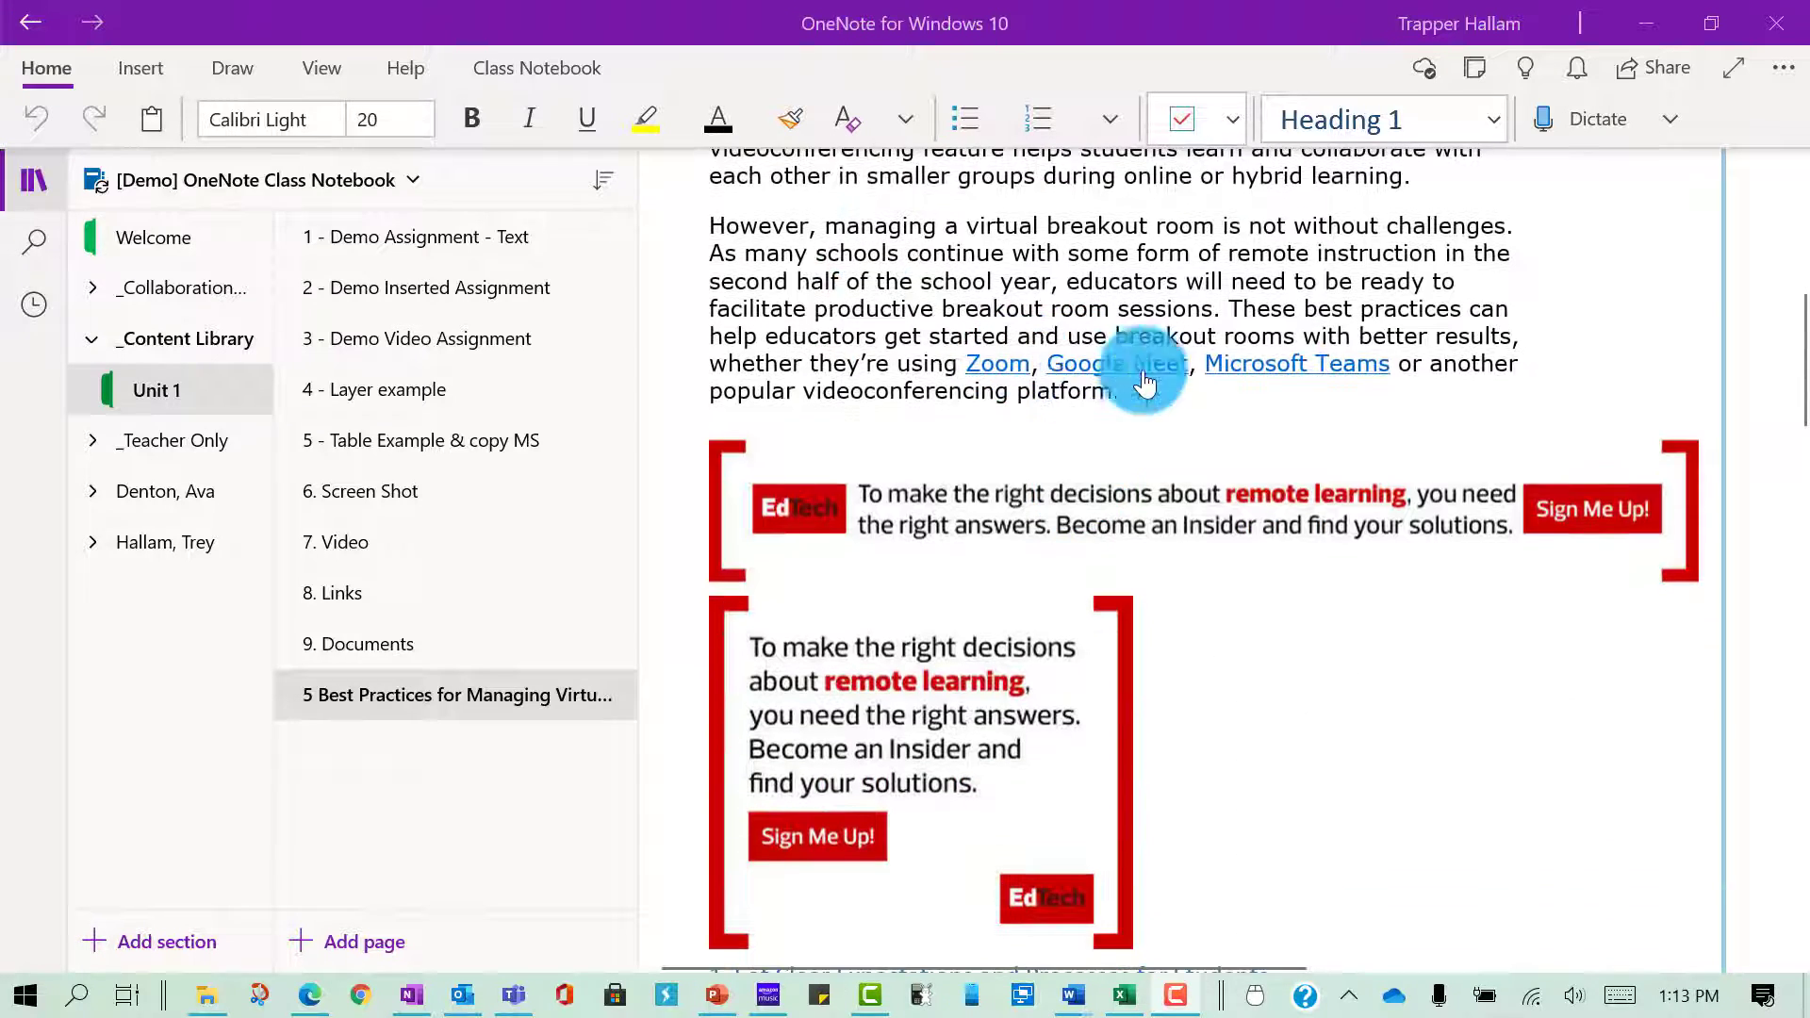
scroll(1008, 462, down, 3)
scroll(963, 478, down, 9)
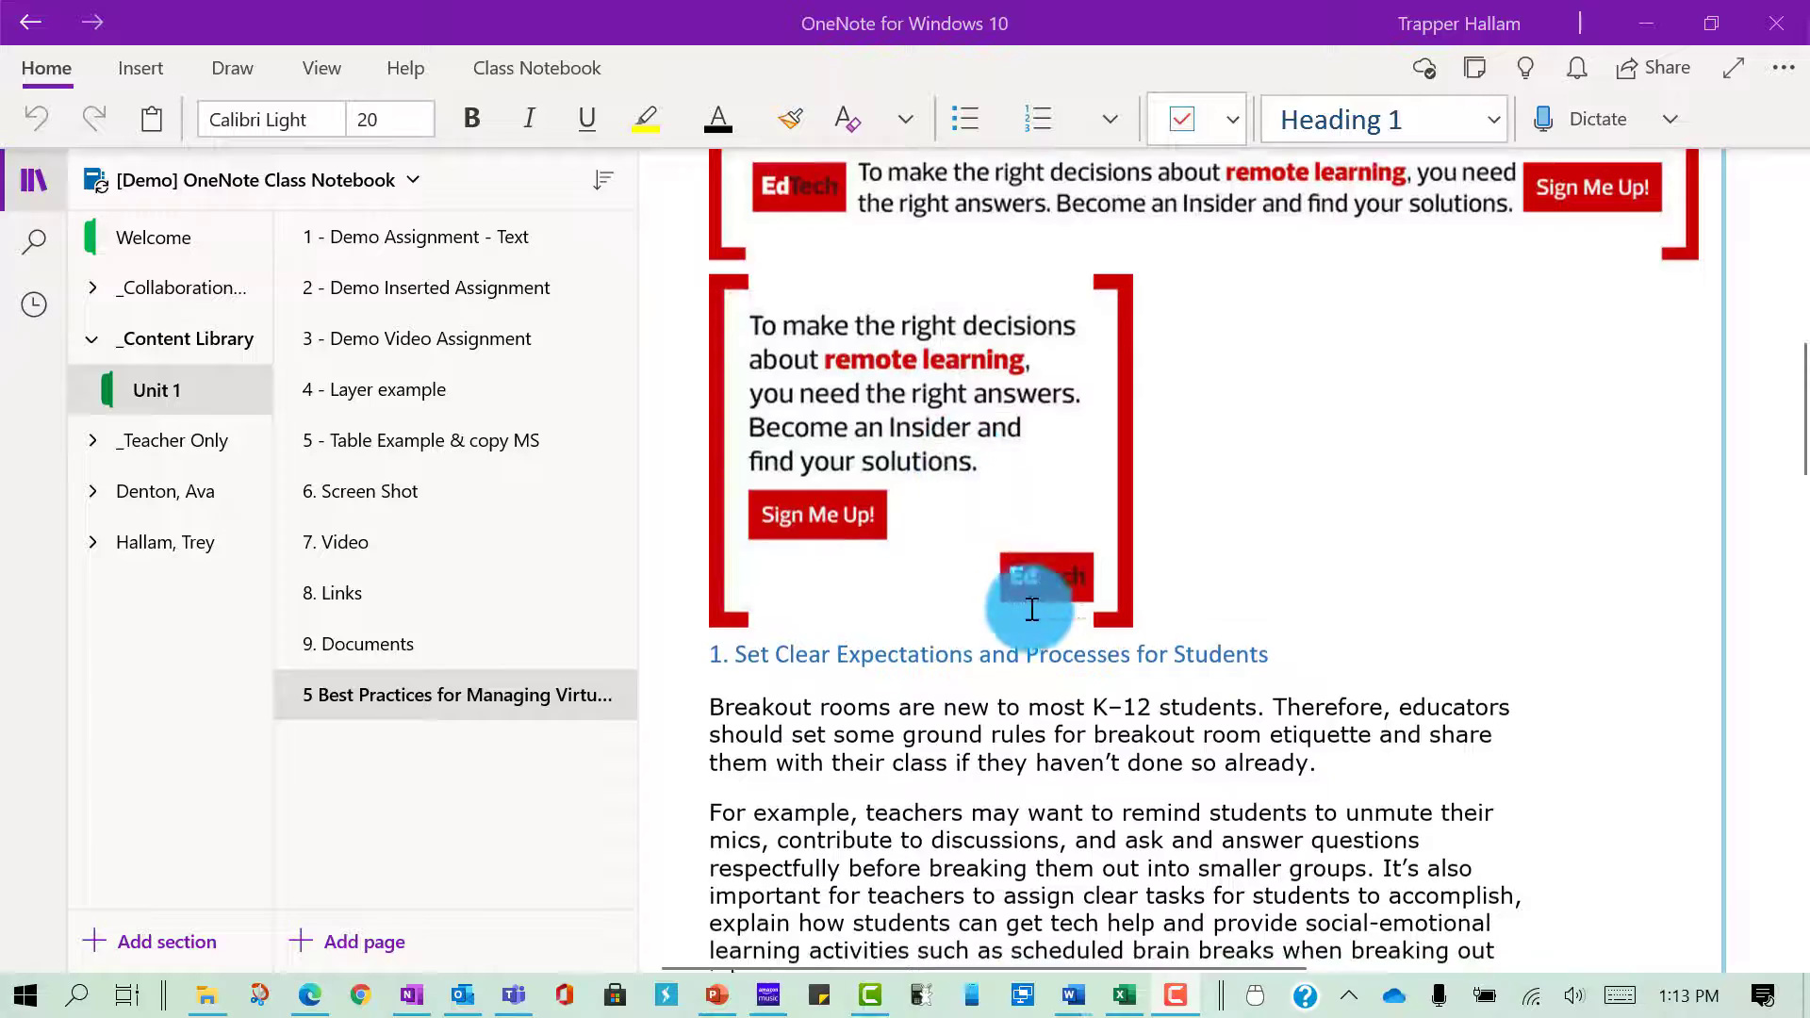
- Review the clipped breakout rooms page and compare it with the original EdTech article in the Edge browser
scroll(995, 529, down, 15)
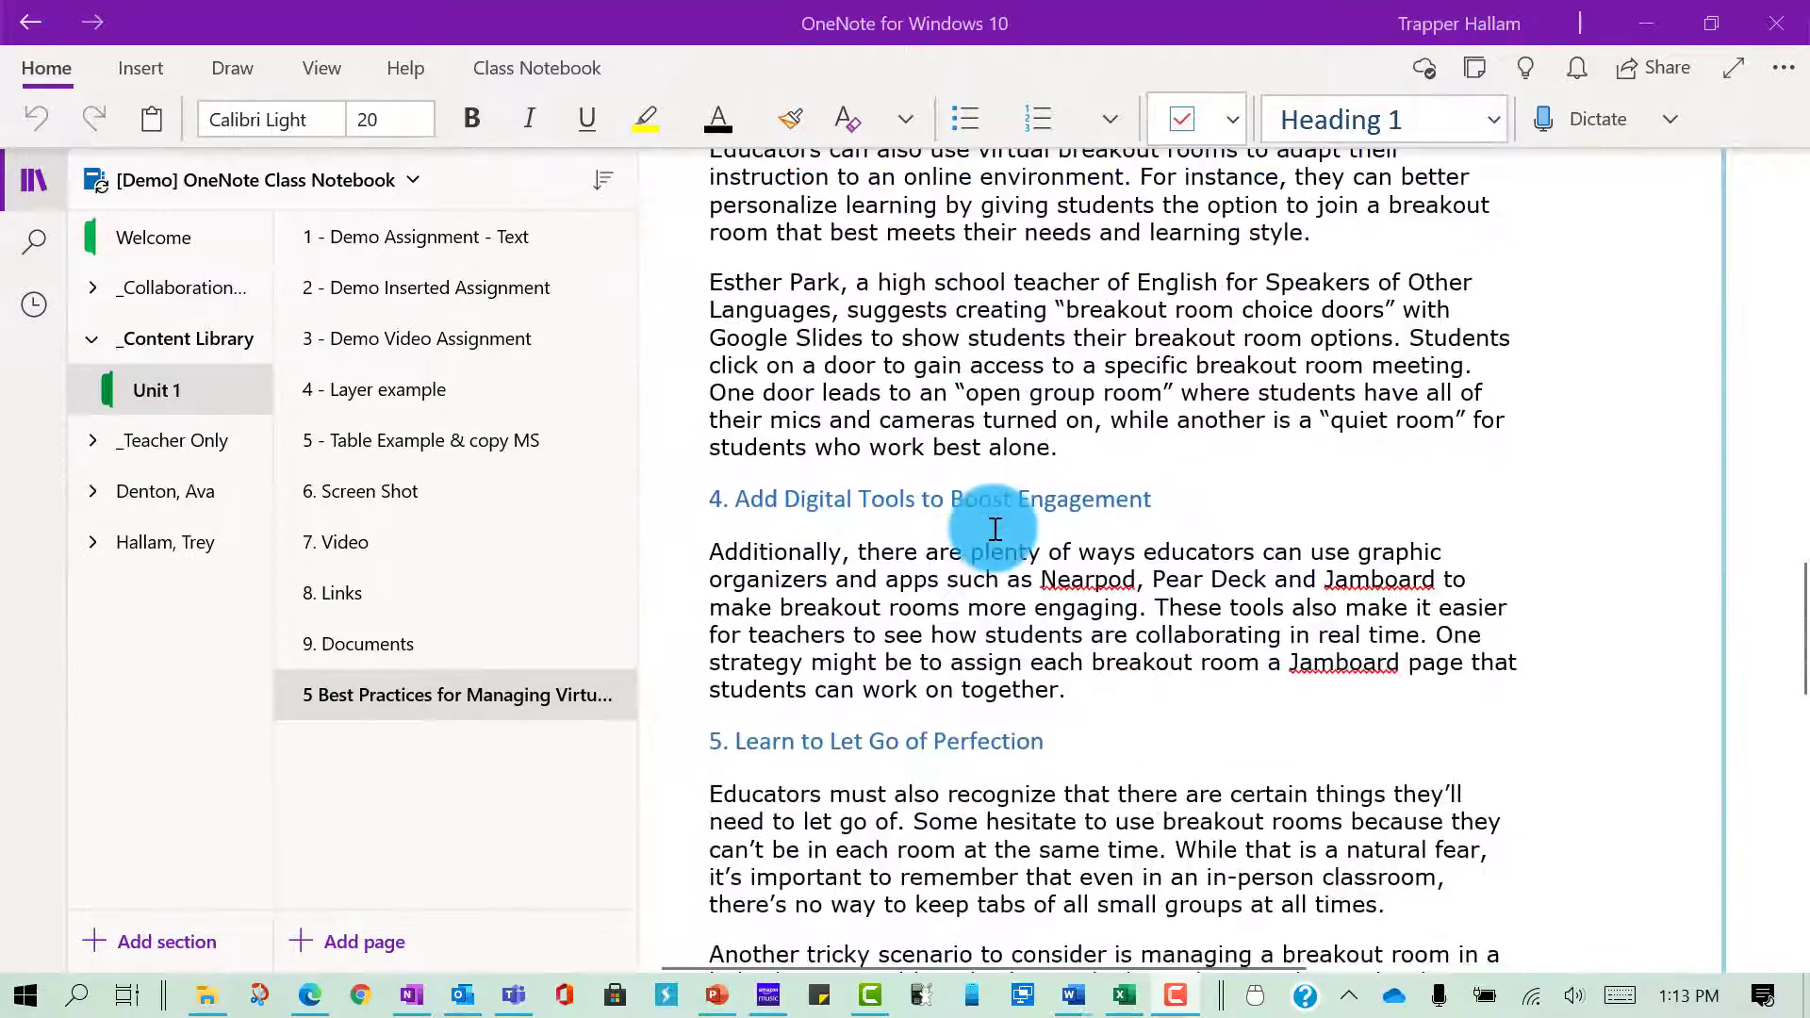
scroll(1010, 525, up, 9)
scroll(1009, 525, up, 20)
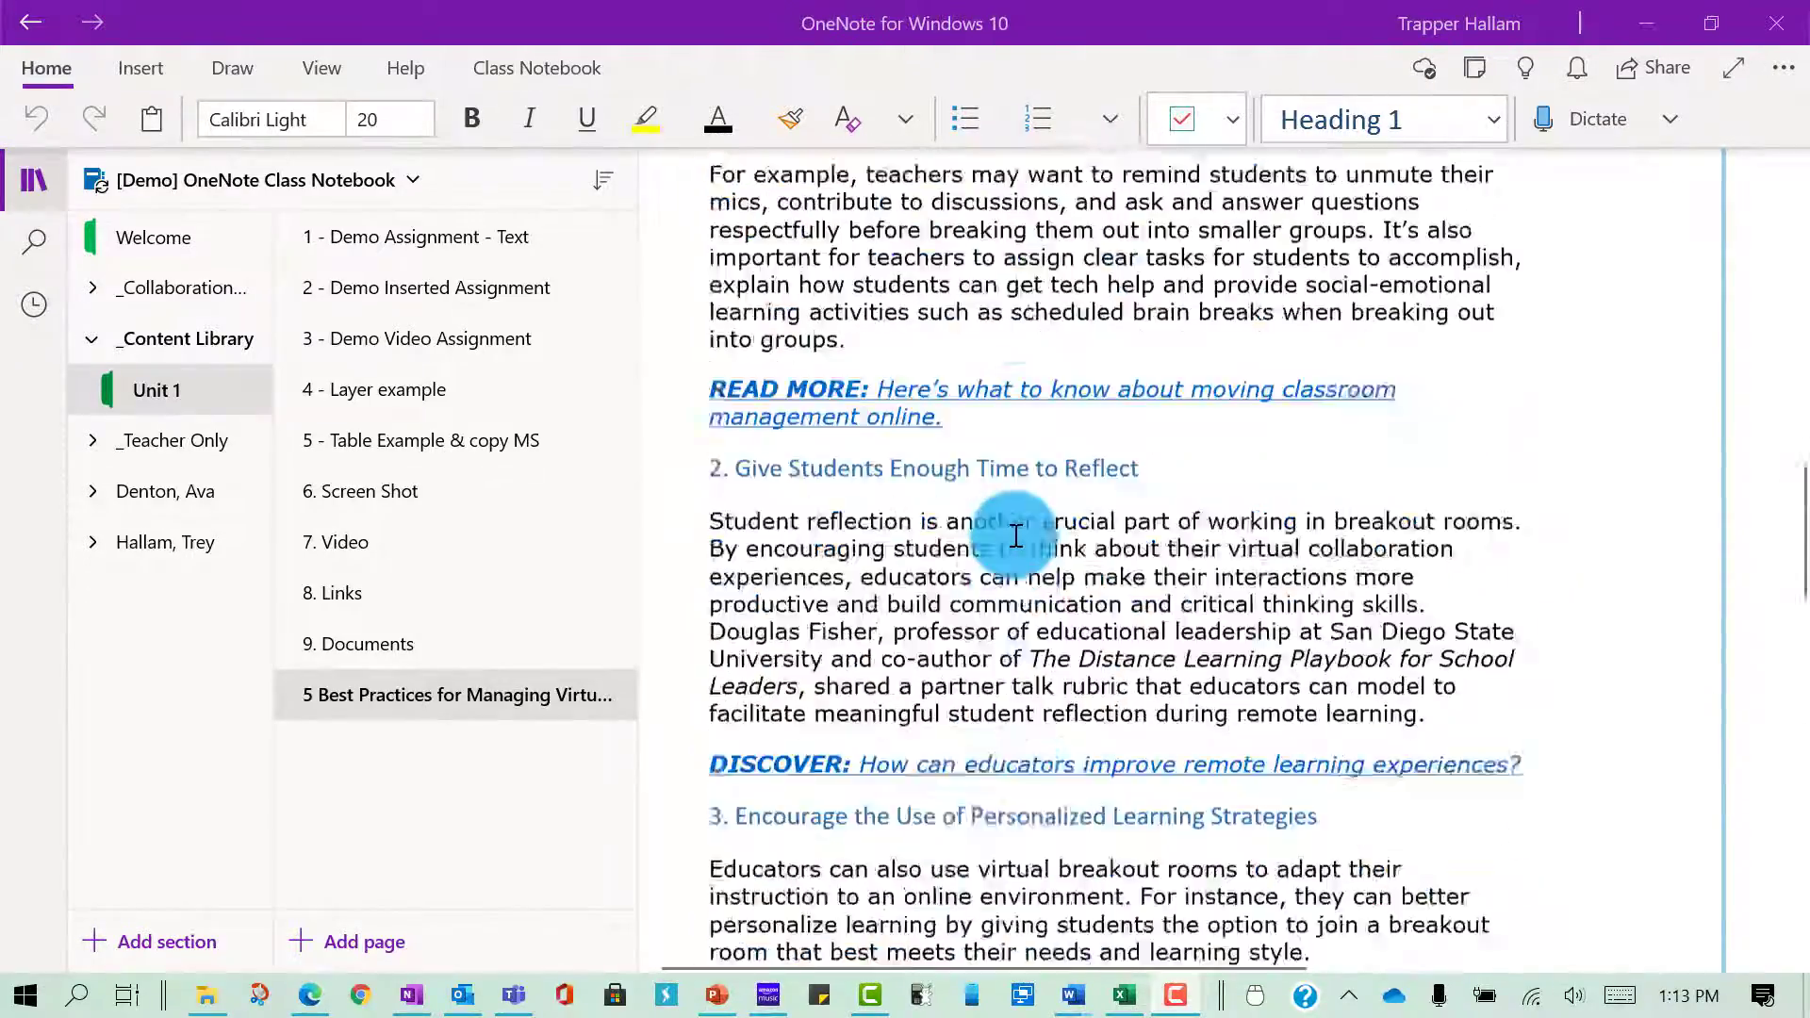
click(1650, 21)
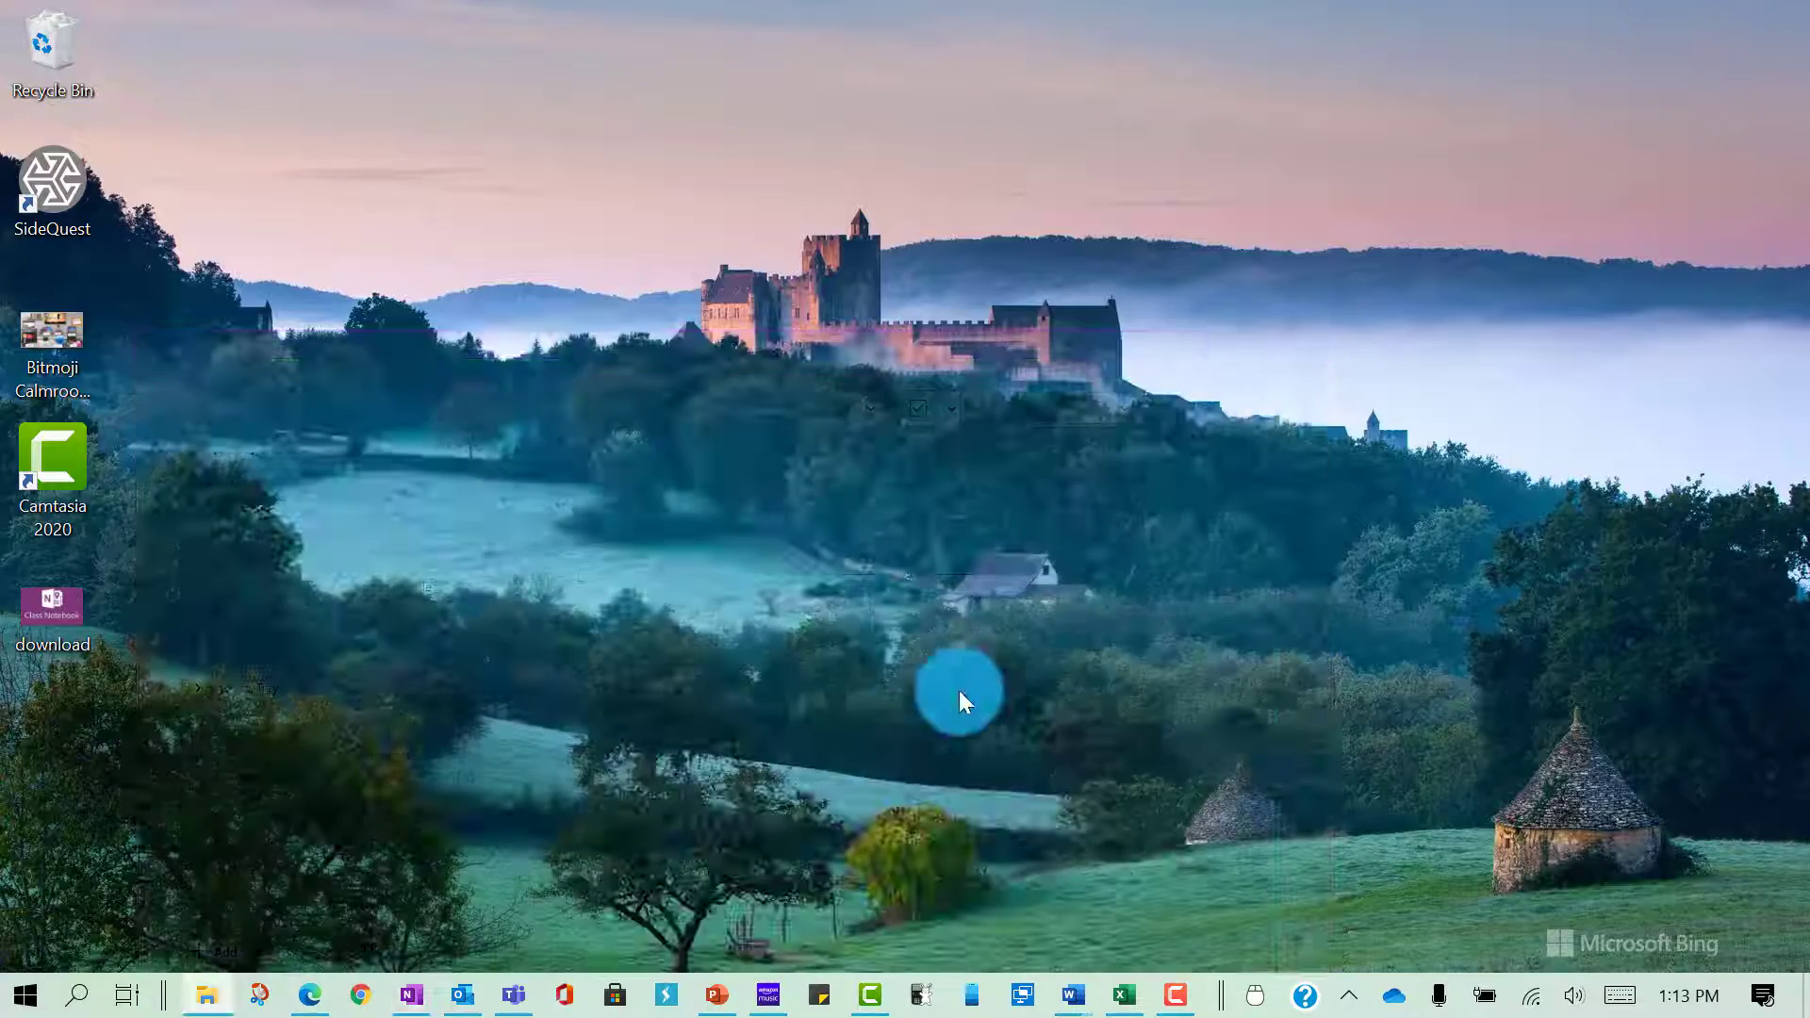
click(311, 997)
scroll(989, 593, down, 10)
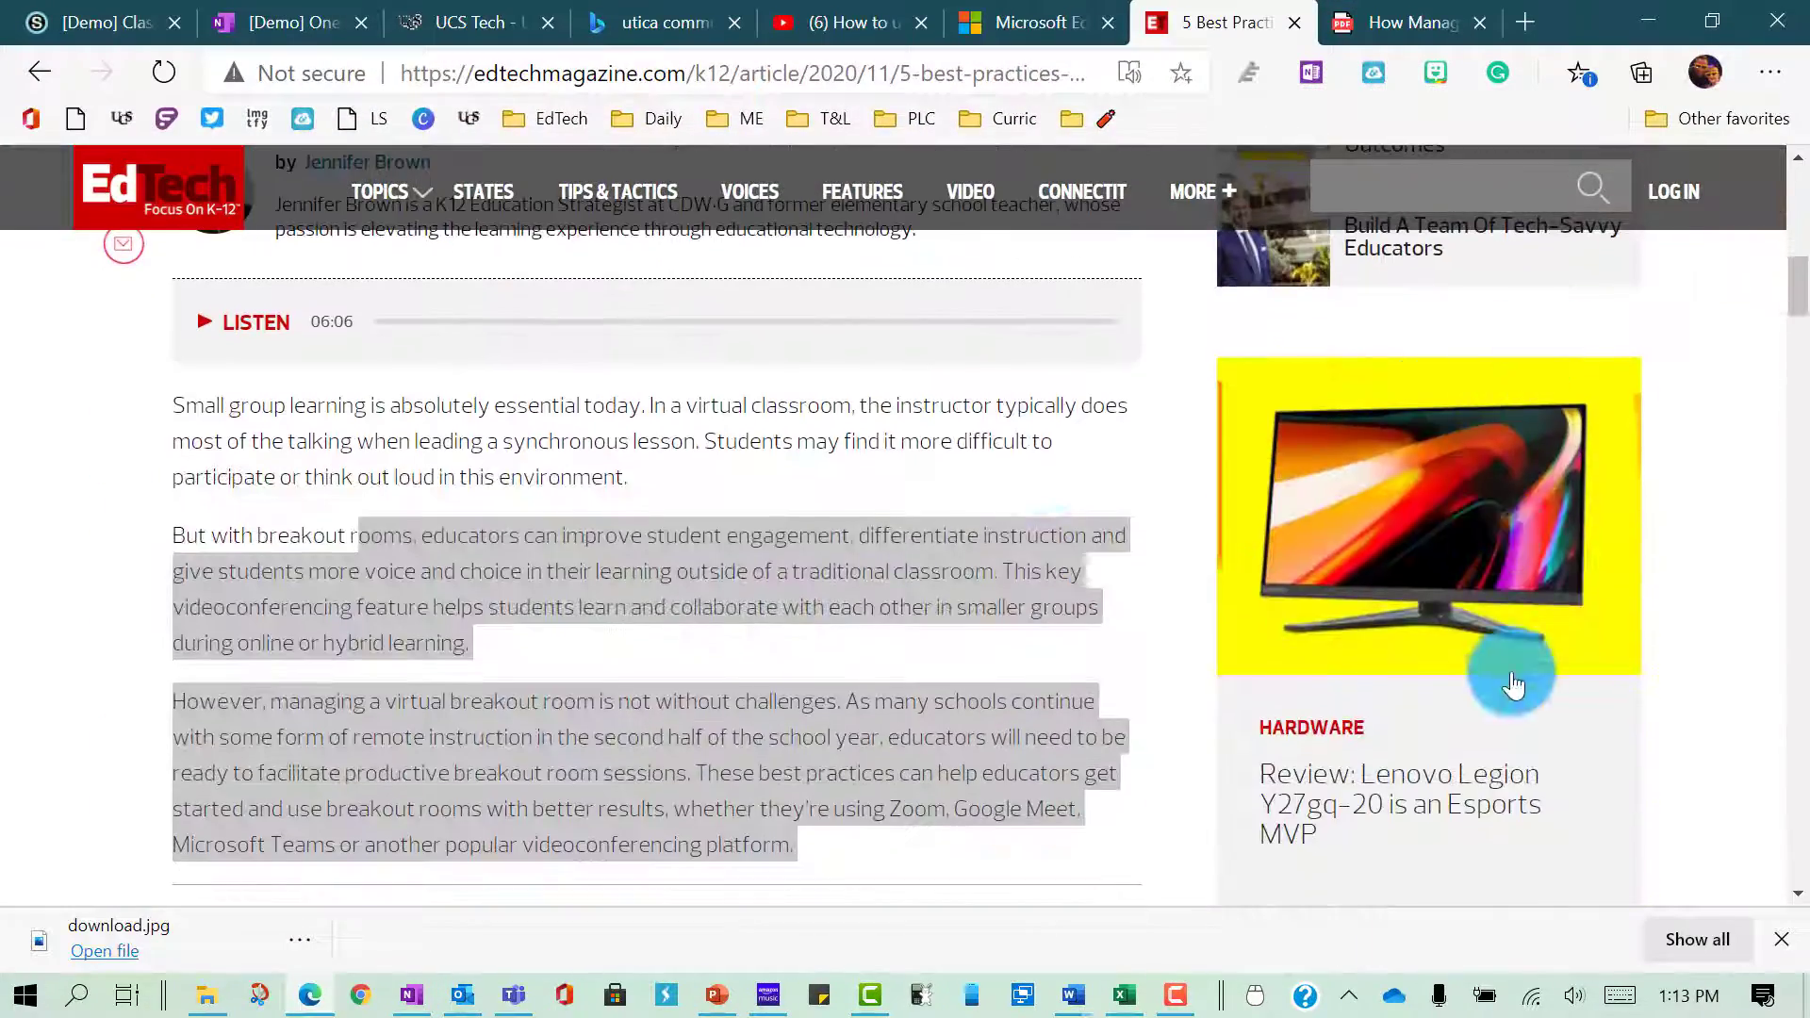
scroll(1513, 685, down, 10)
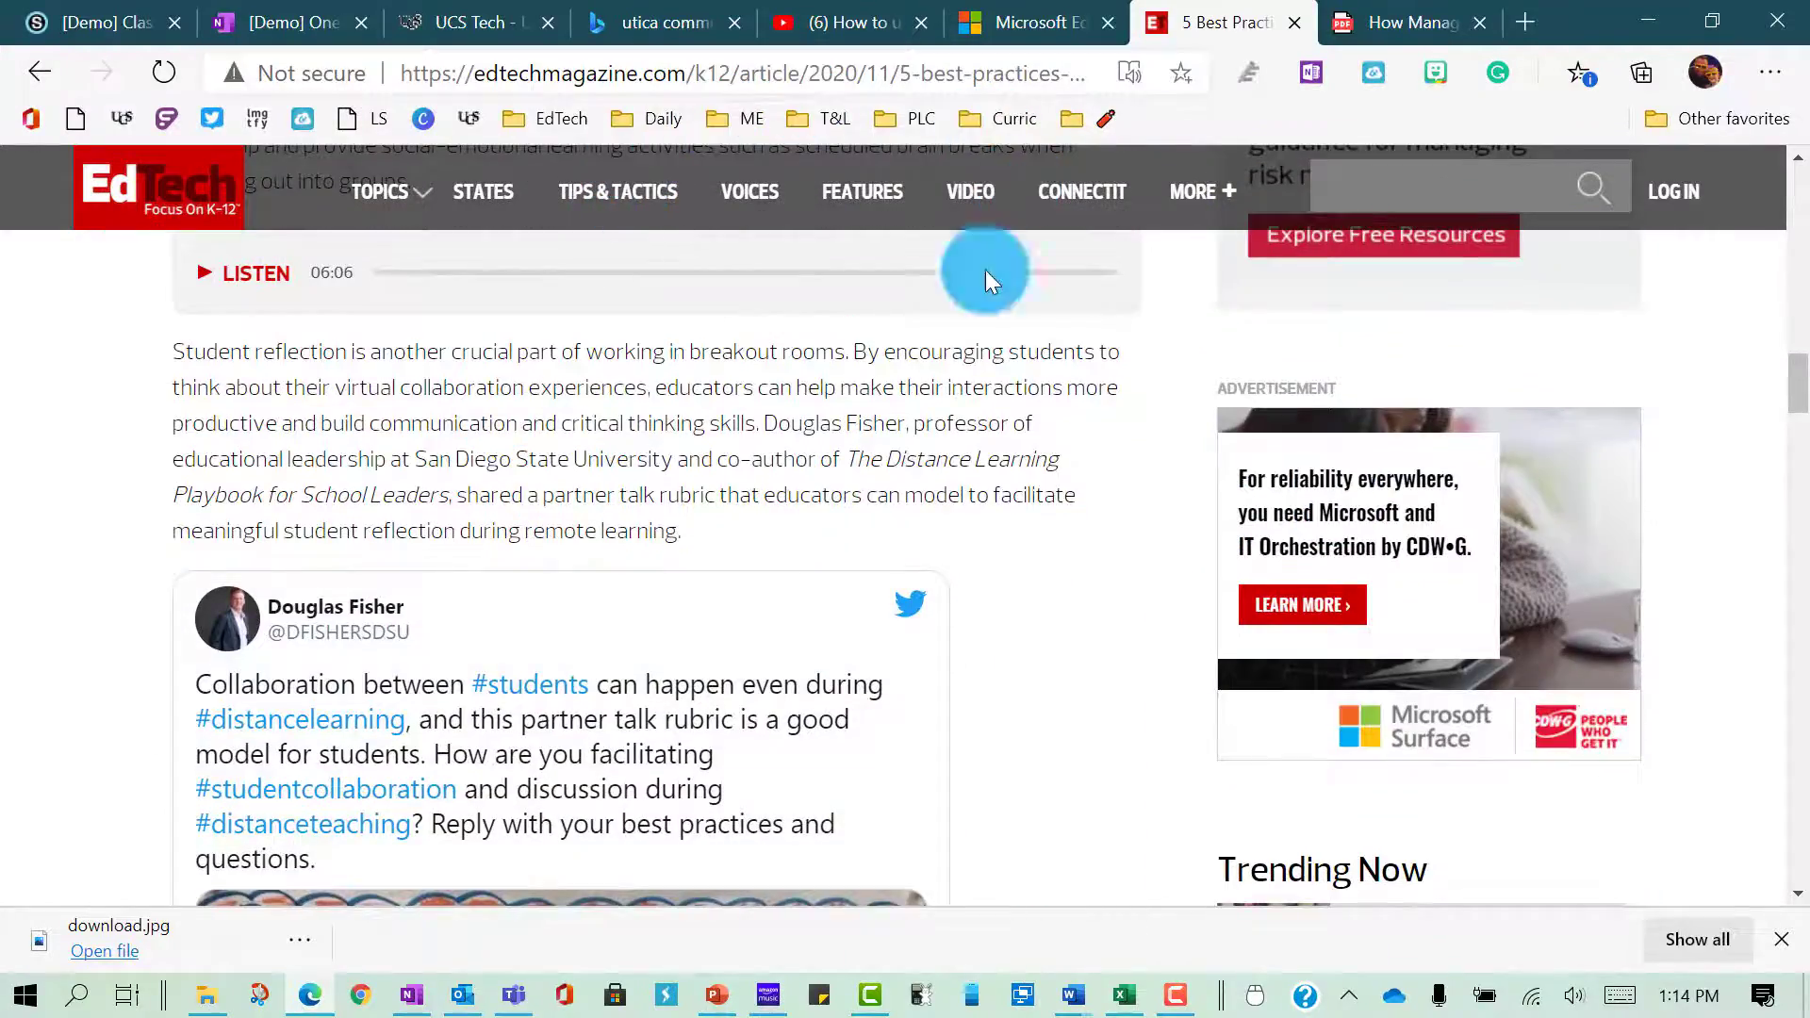
scroll(901, 636, down, 6)
scroll(916, 650, up, 8)
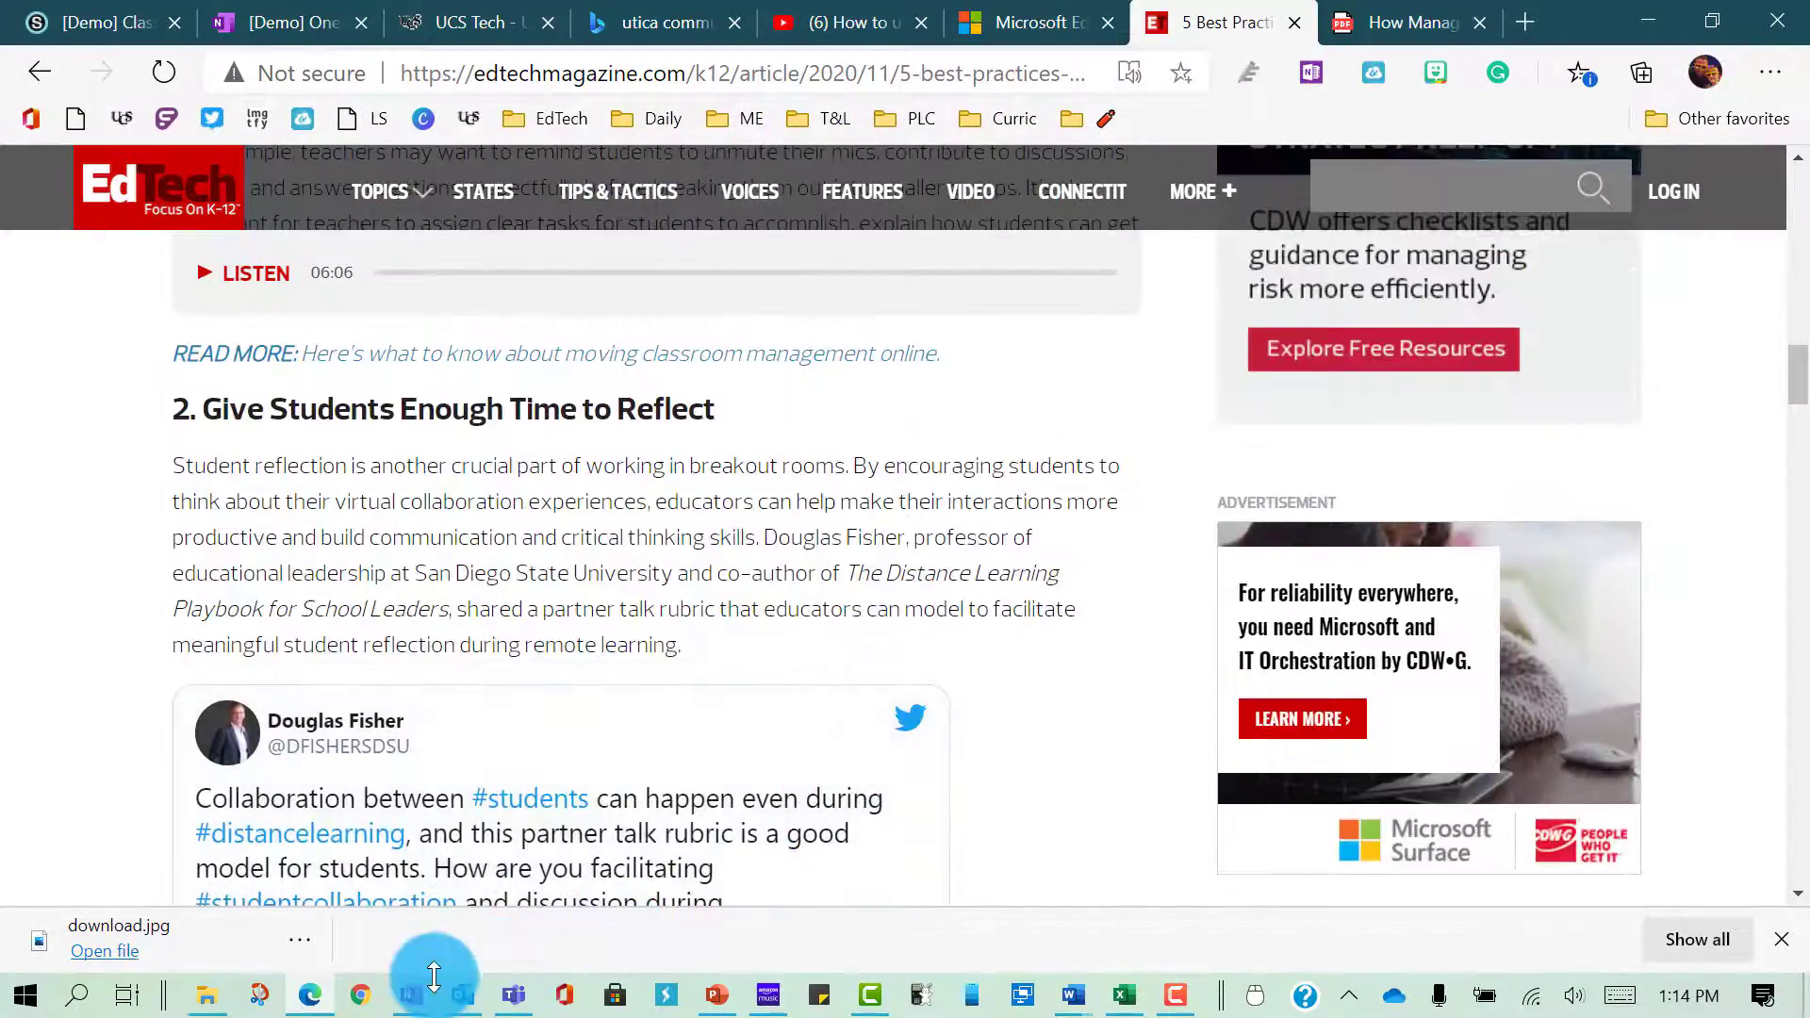
- Switch back to OneNote, move the clipped breakout rooms page directly below 8. Links and make it a subpage
click(411, 994)
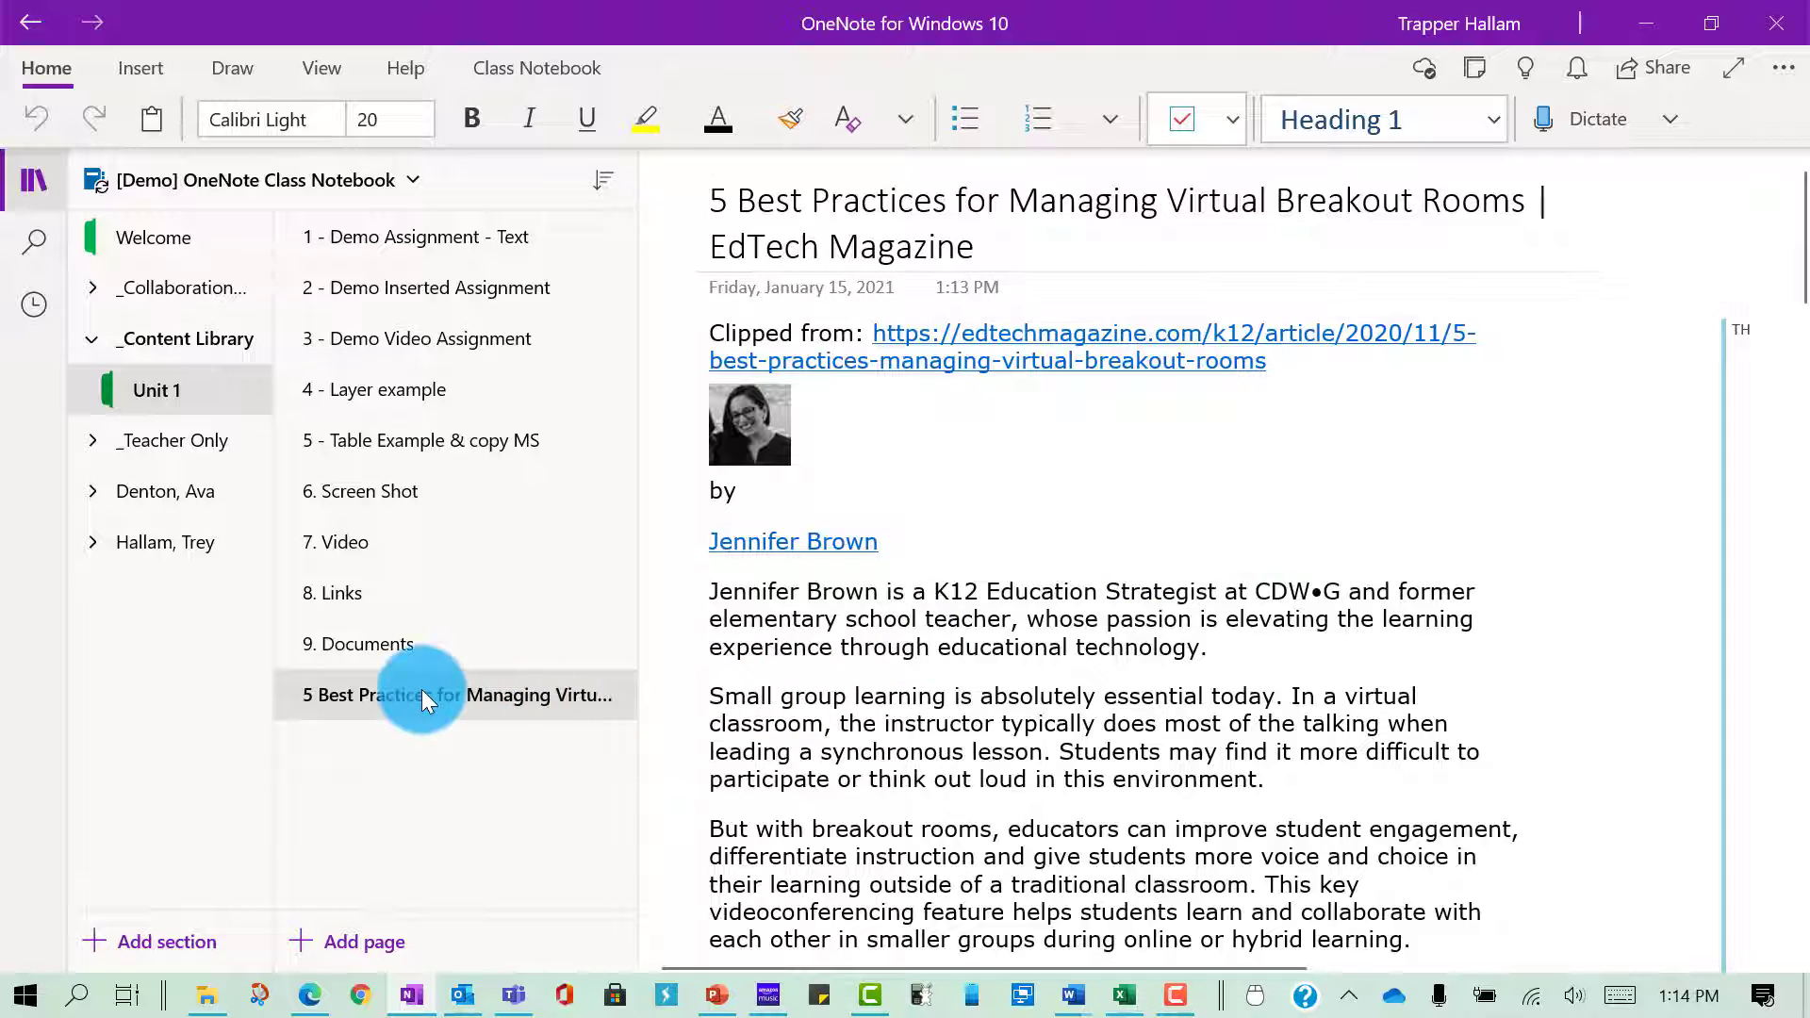
drag(415, 695, 432, 614)
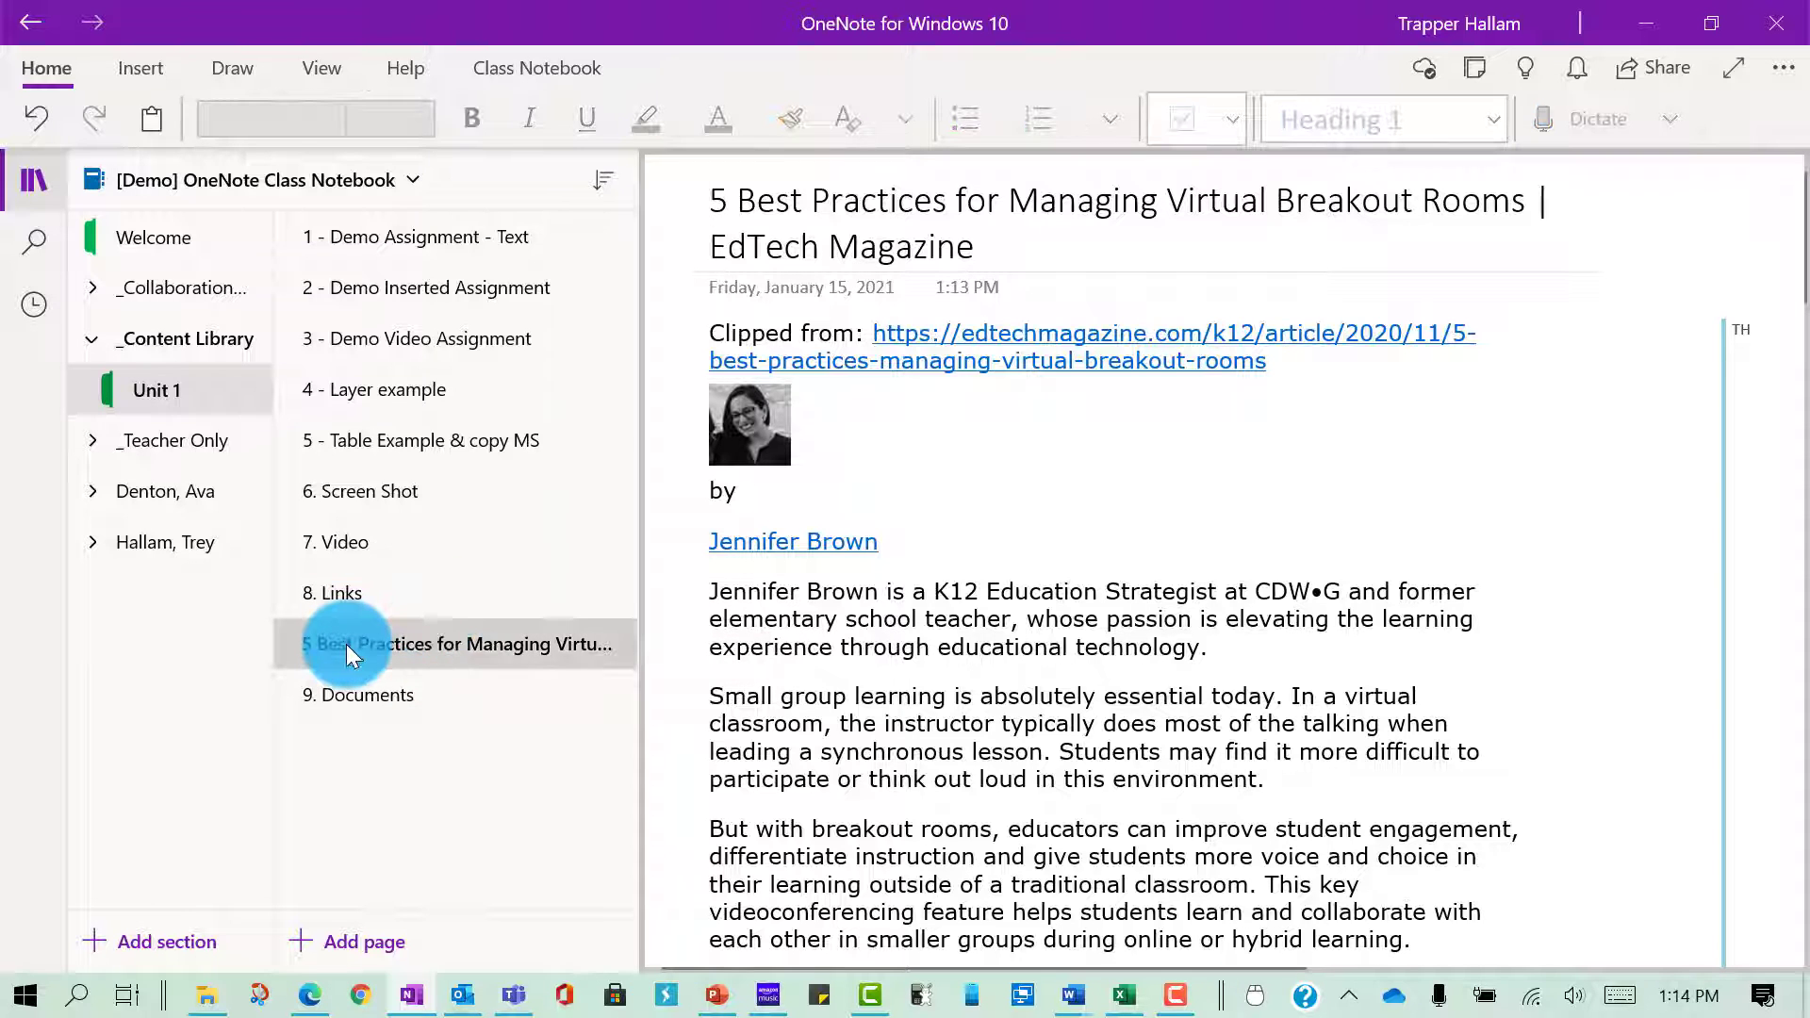
right_click(429, 641)
click(496, 336)
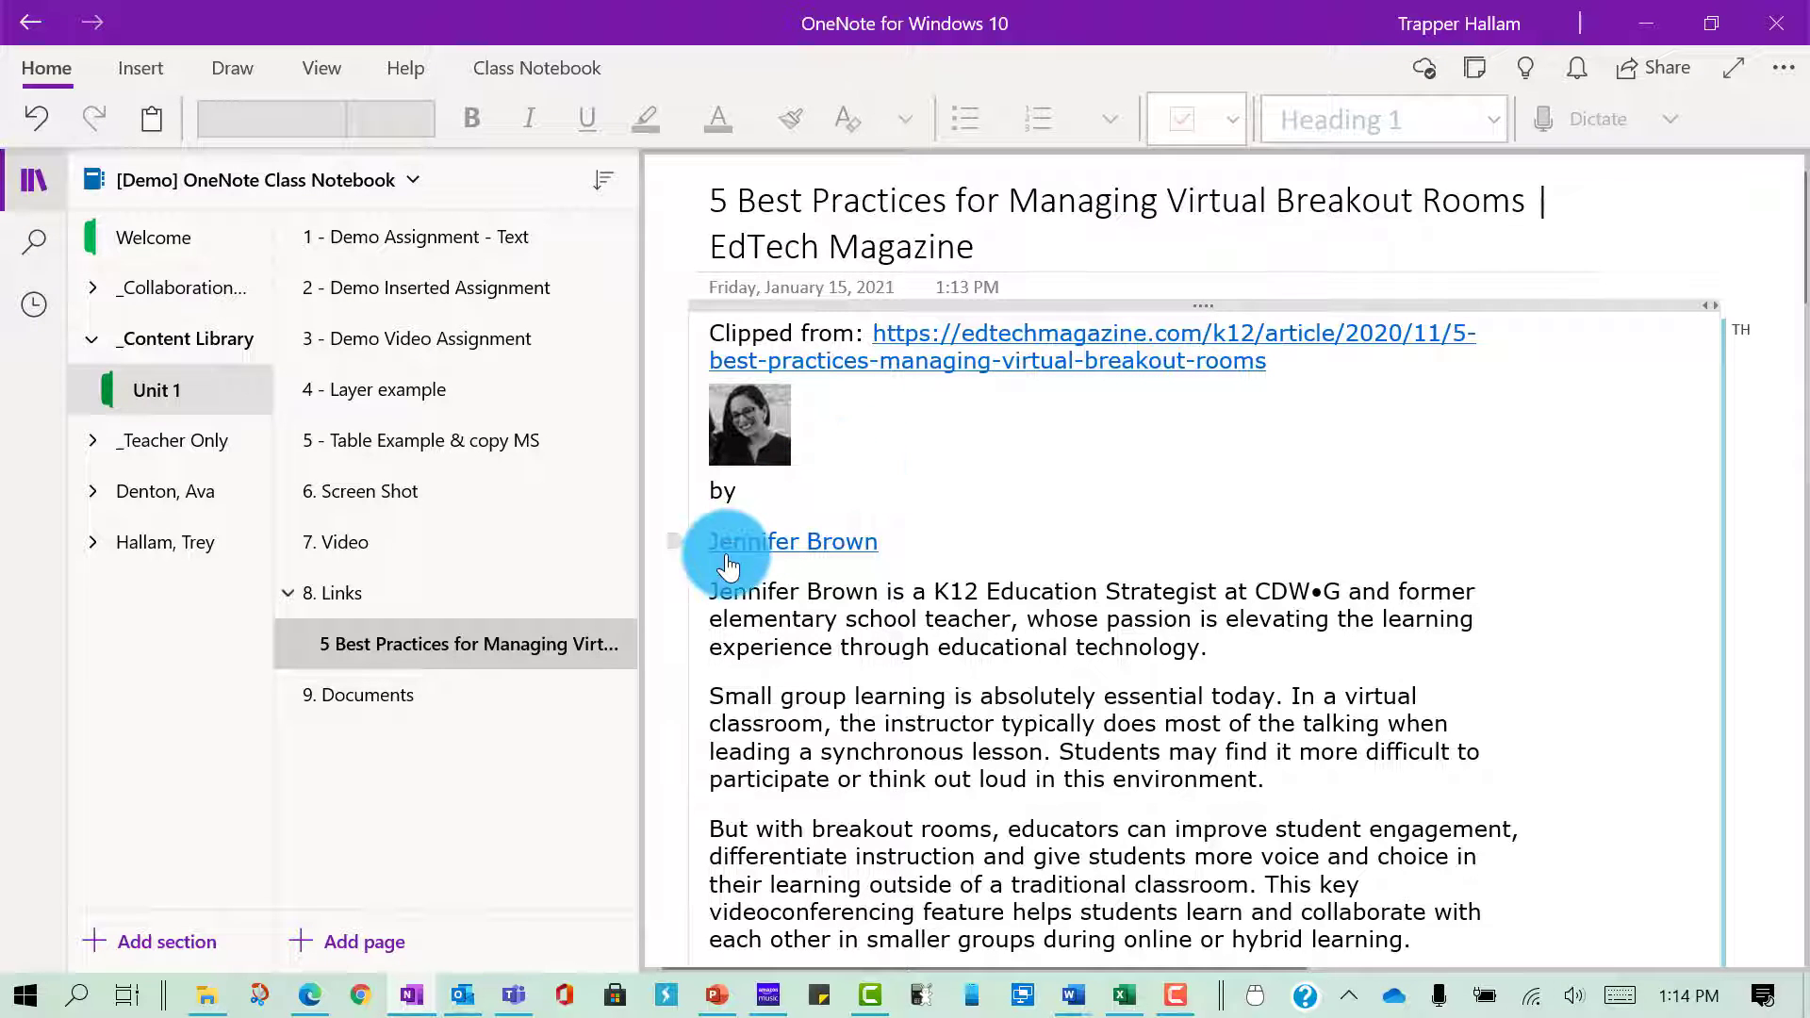
- Open the 9. Documents page and look at the file choosers for inserting a printout and attaching a file, without choosing anything
click(369, 694)
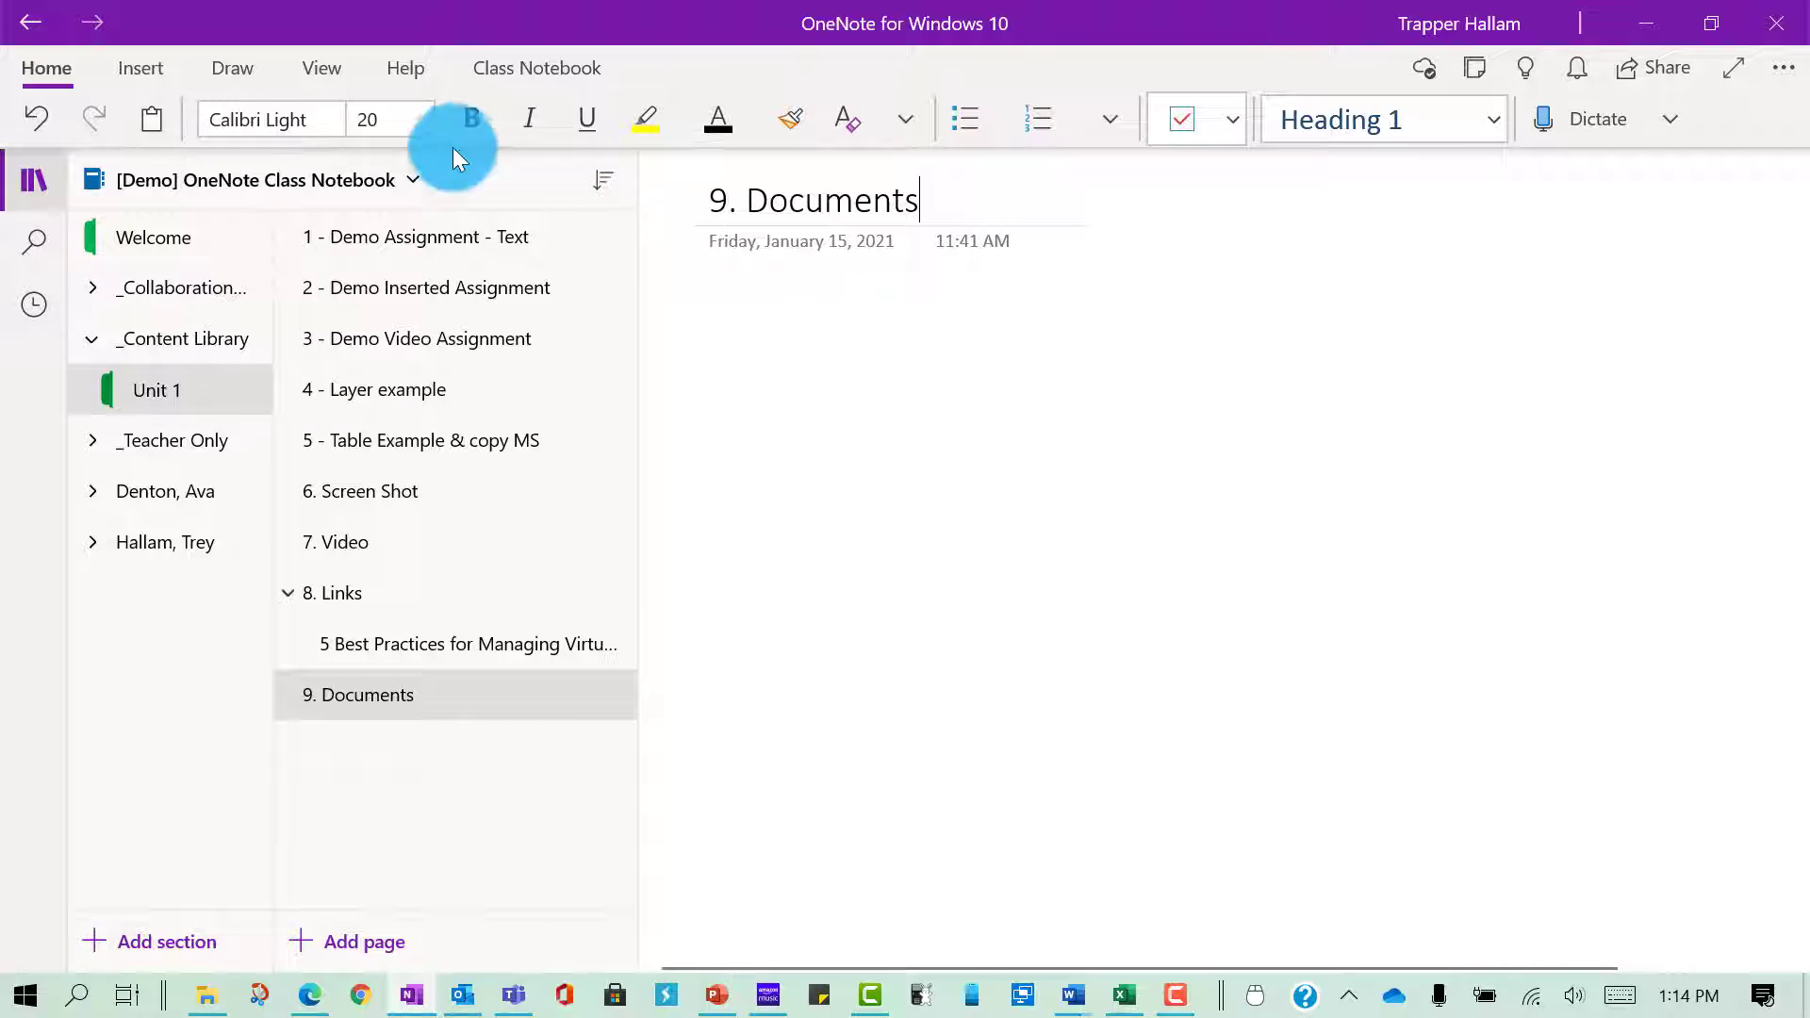
click(161, 66)
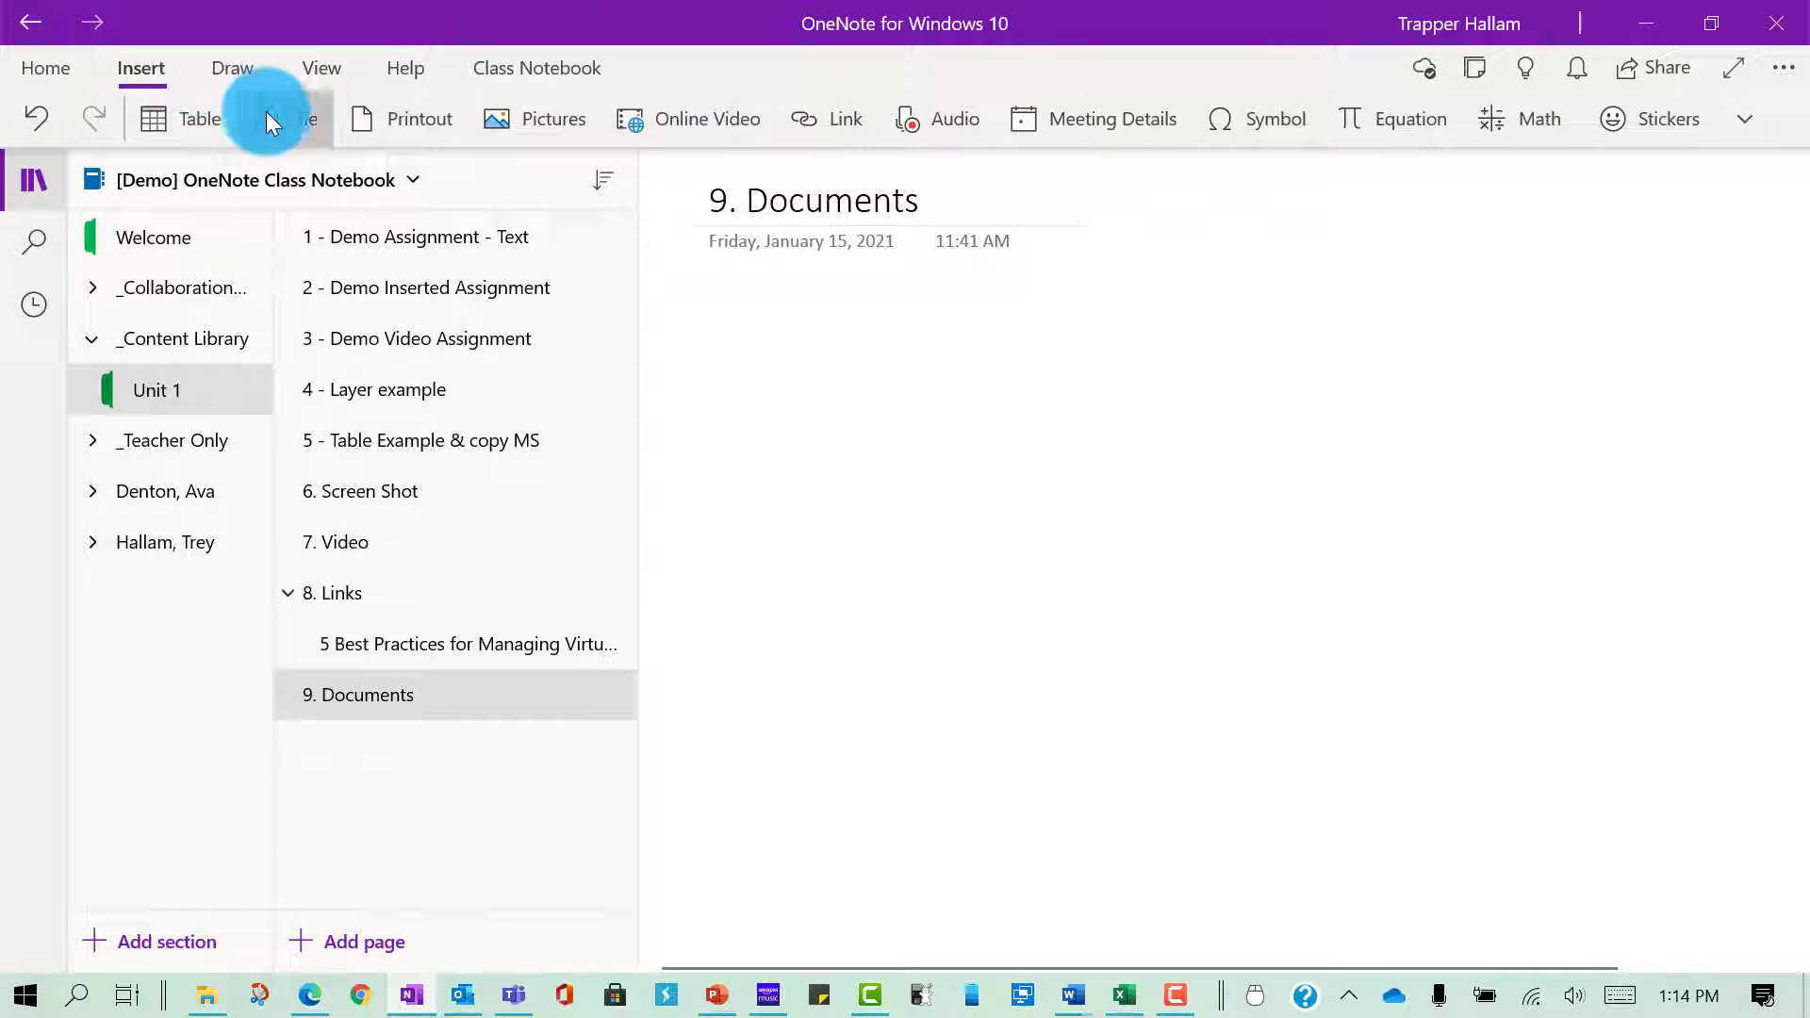
click(392, 126)
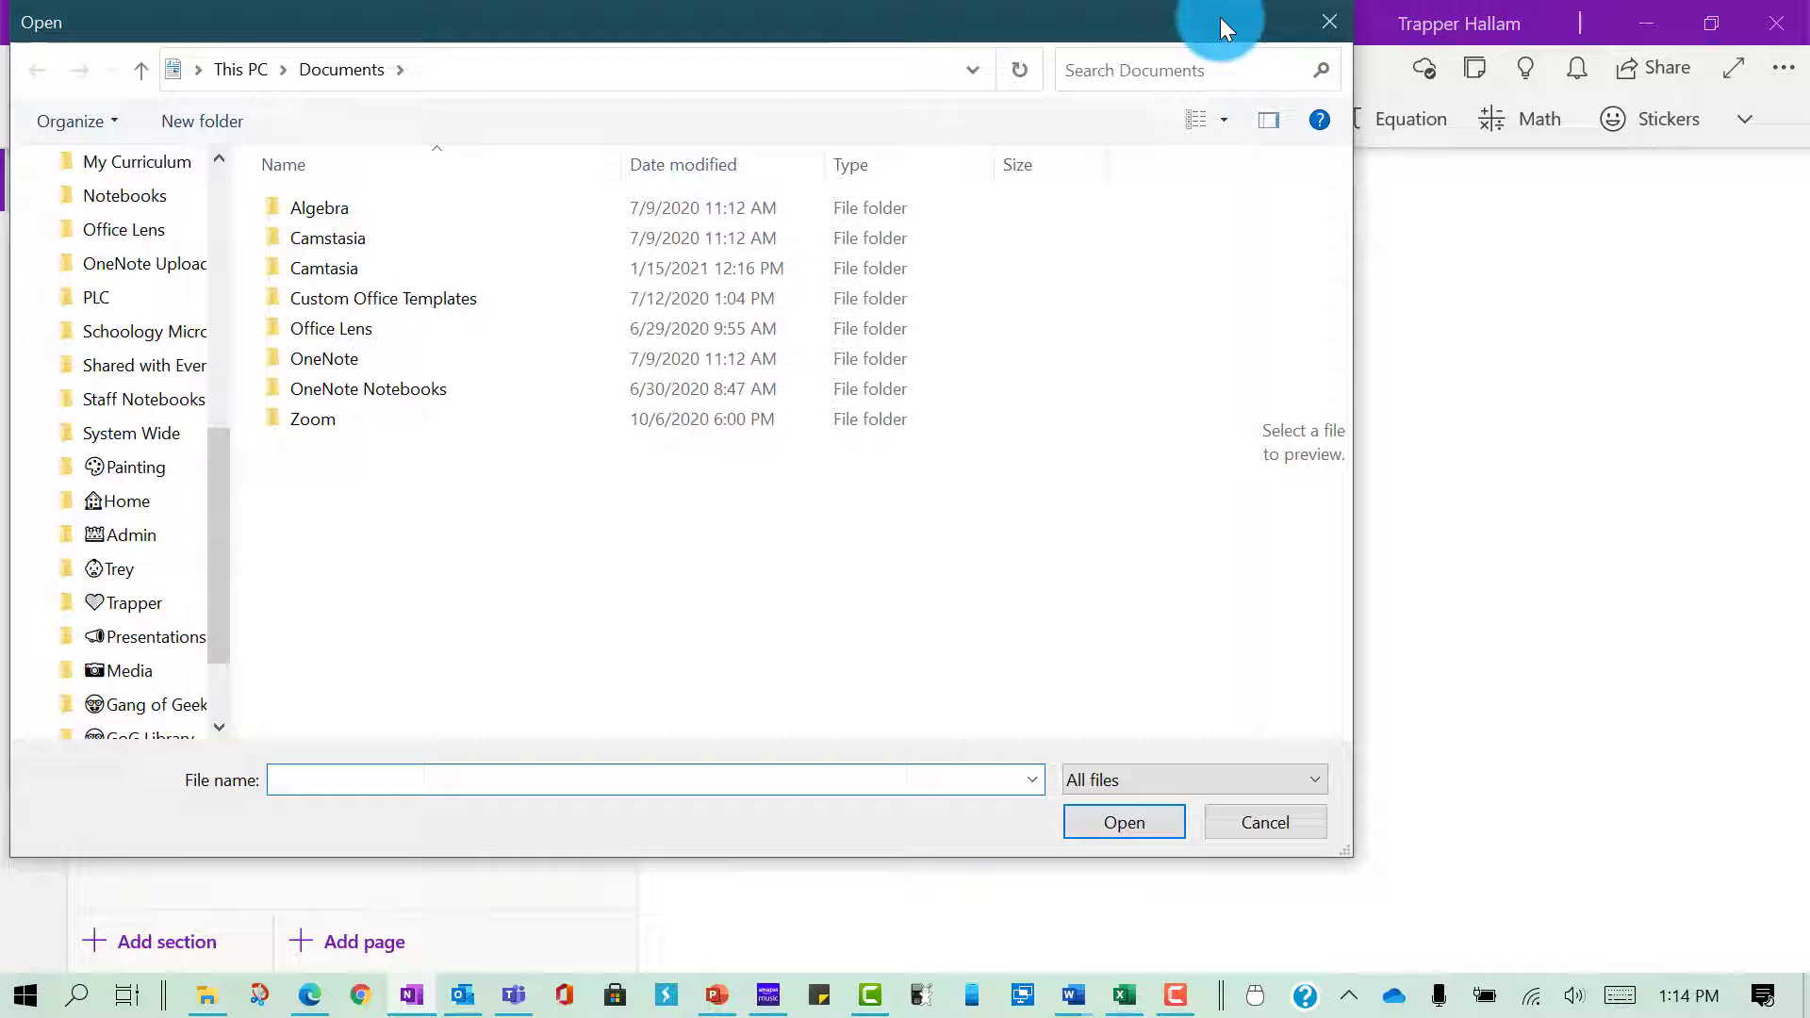
click(1337, 18)
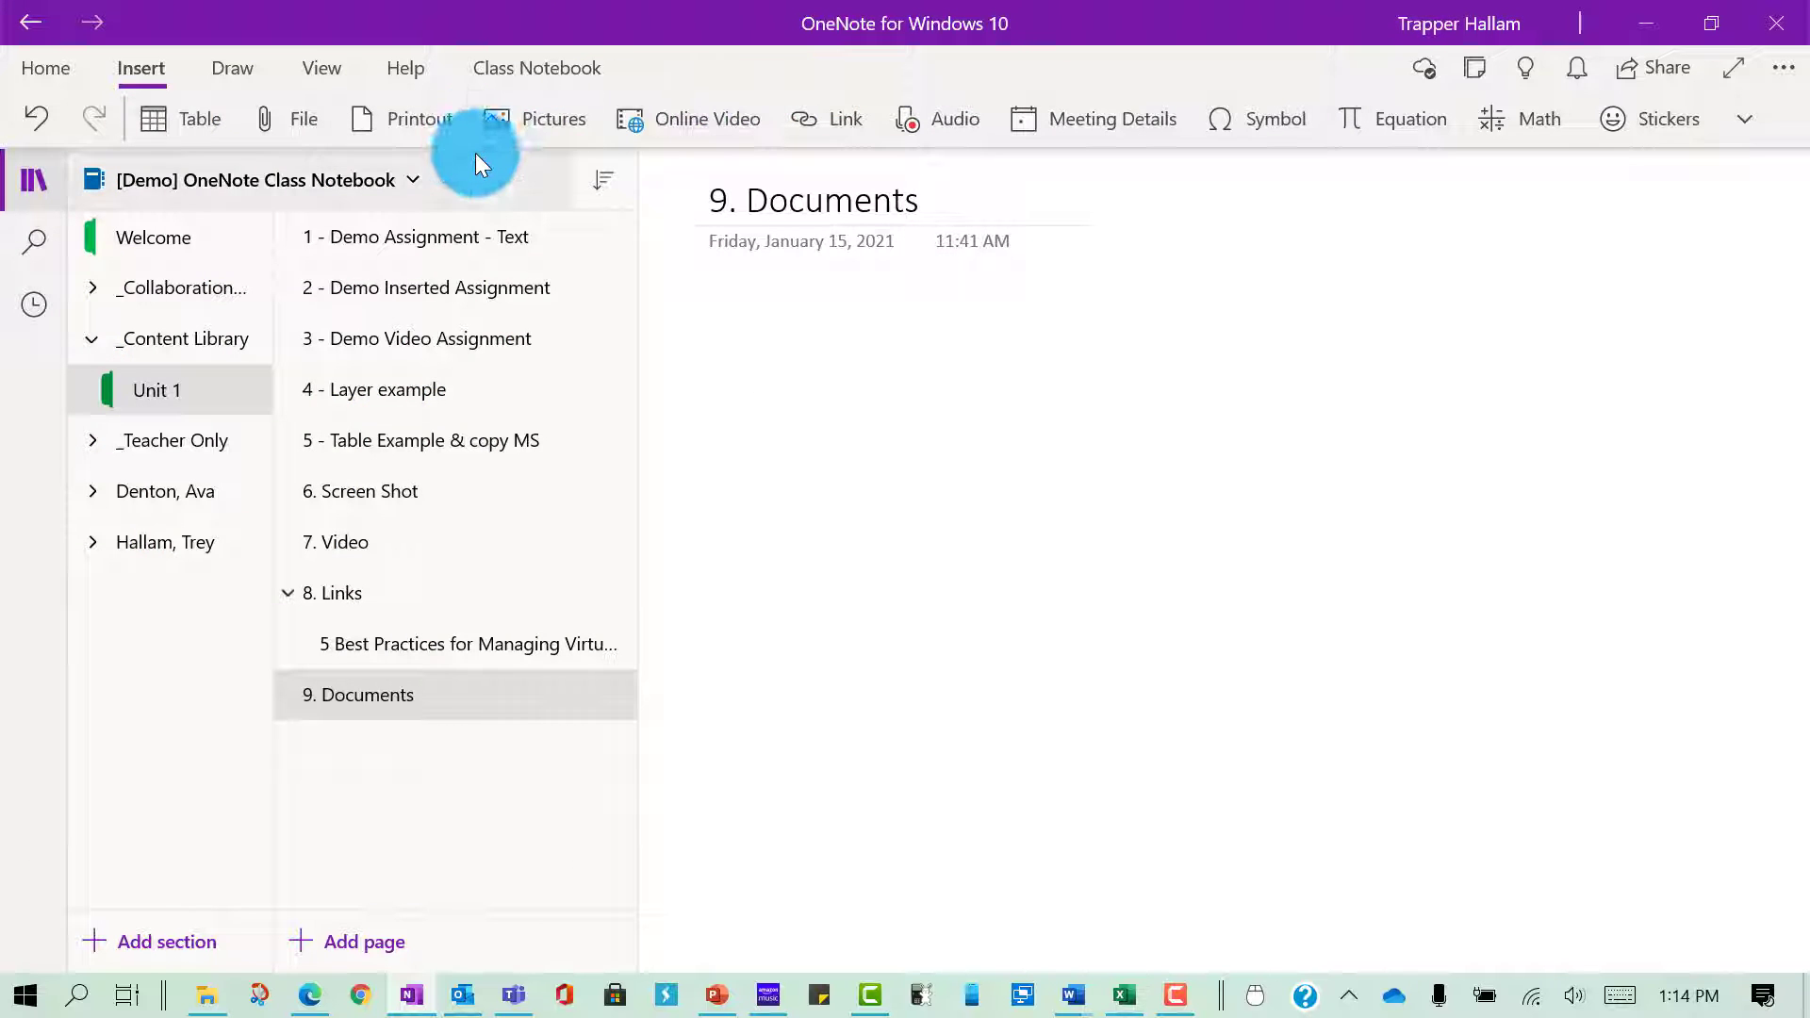
click(279, 128)
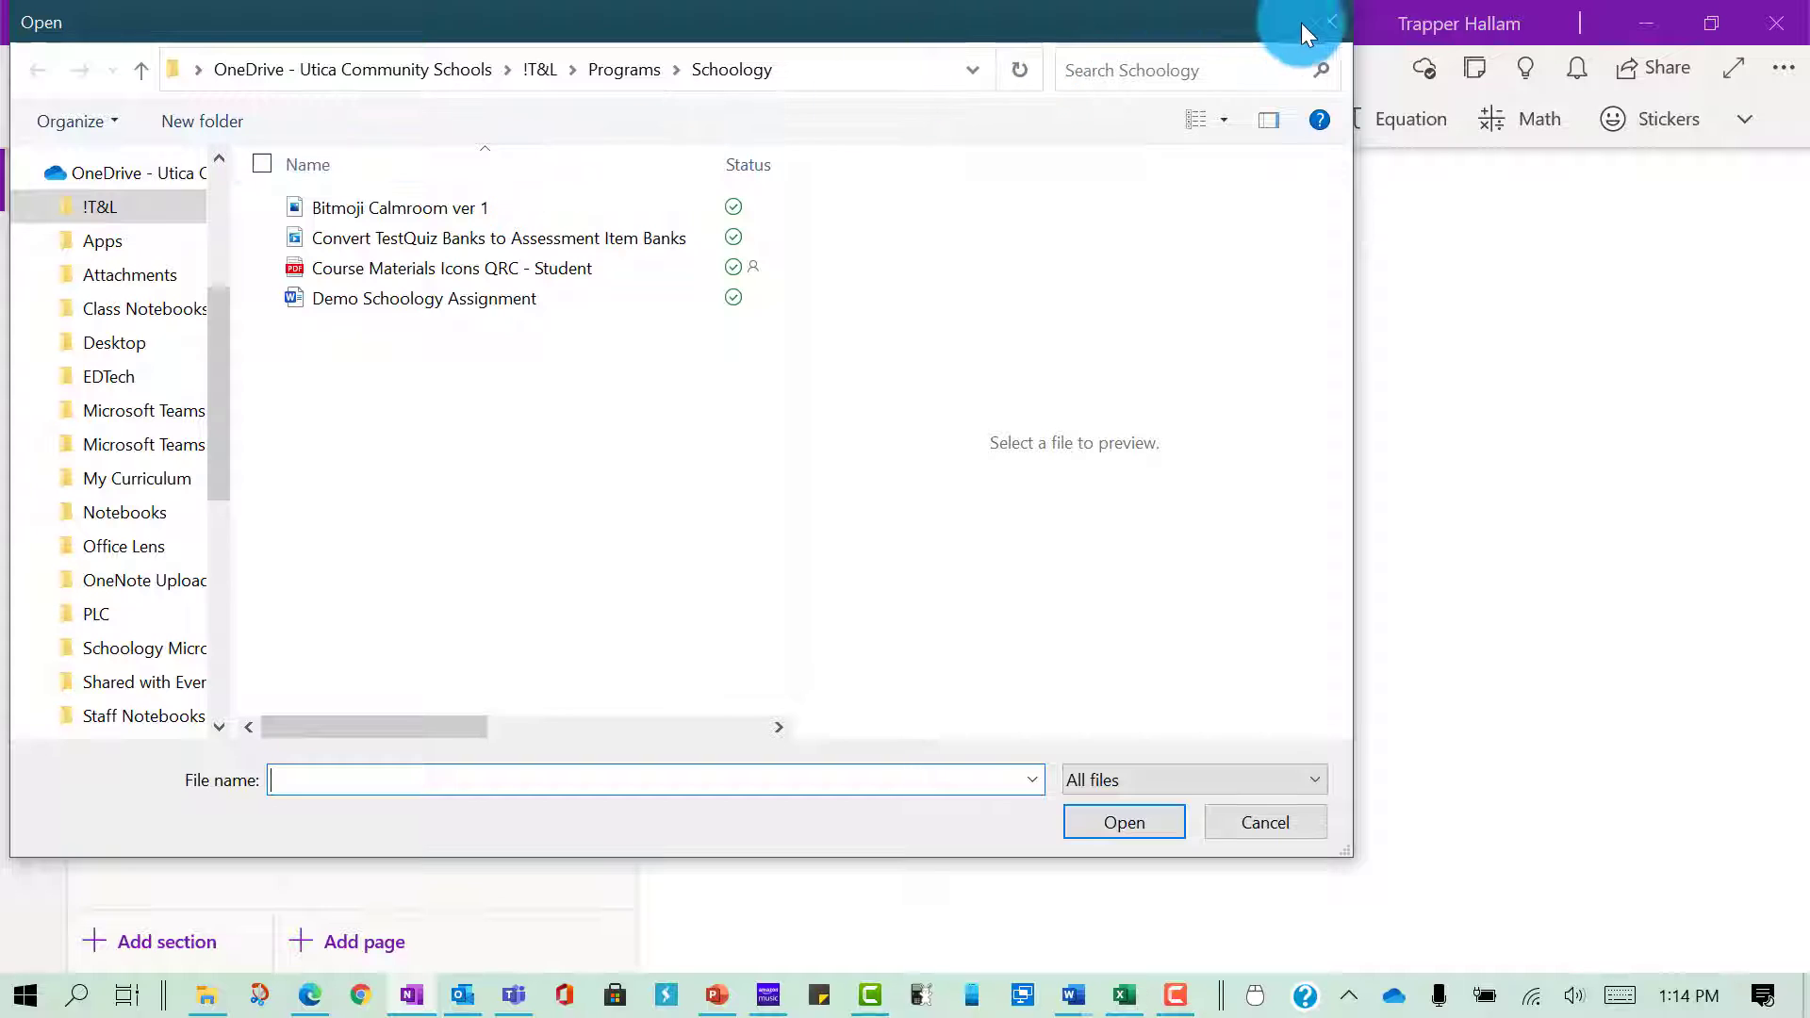
click(1327, 18)
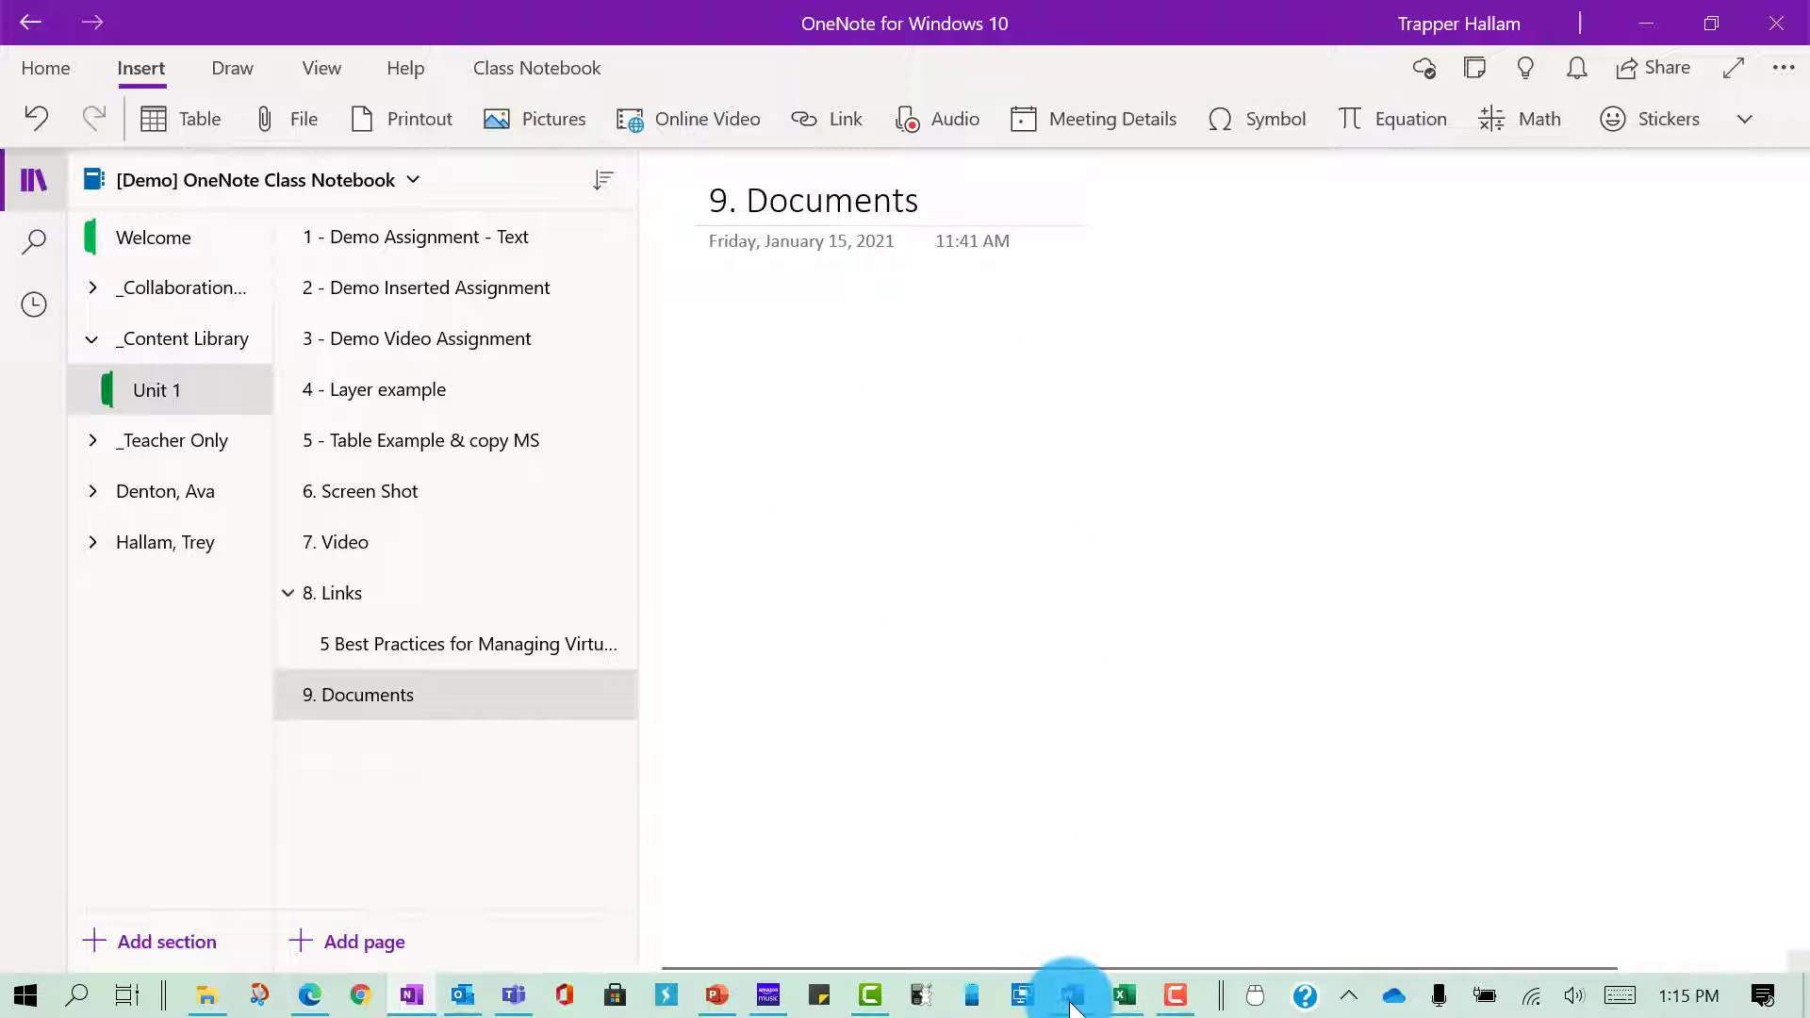
- Switch to the Unit 1A Notes 17.18 document in Word, clear the table selection and review the stamp sheet on its first page
mouse_move(1068, 1001)
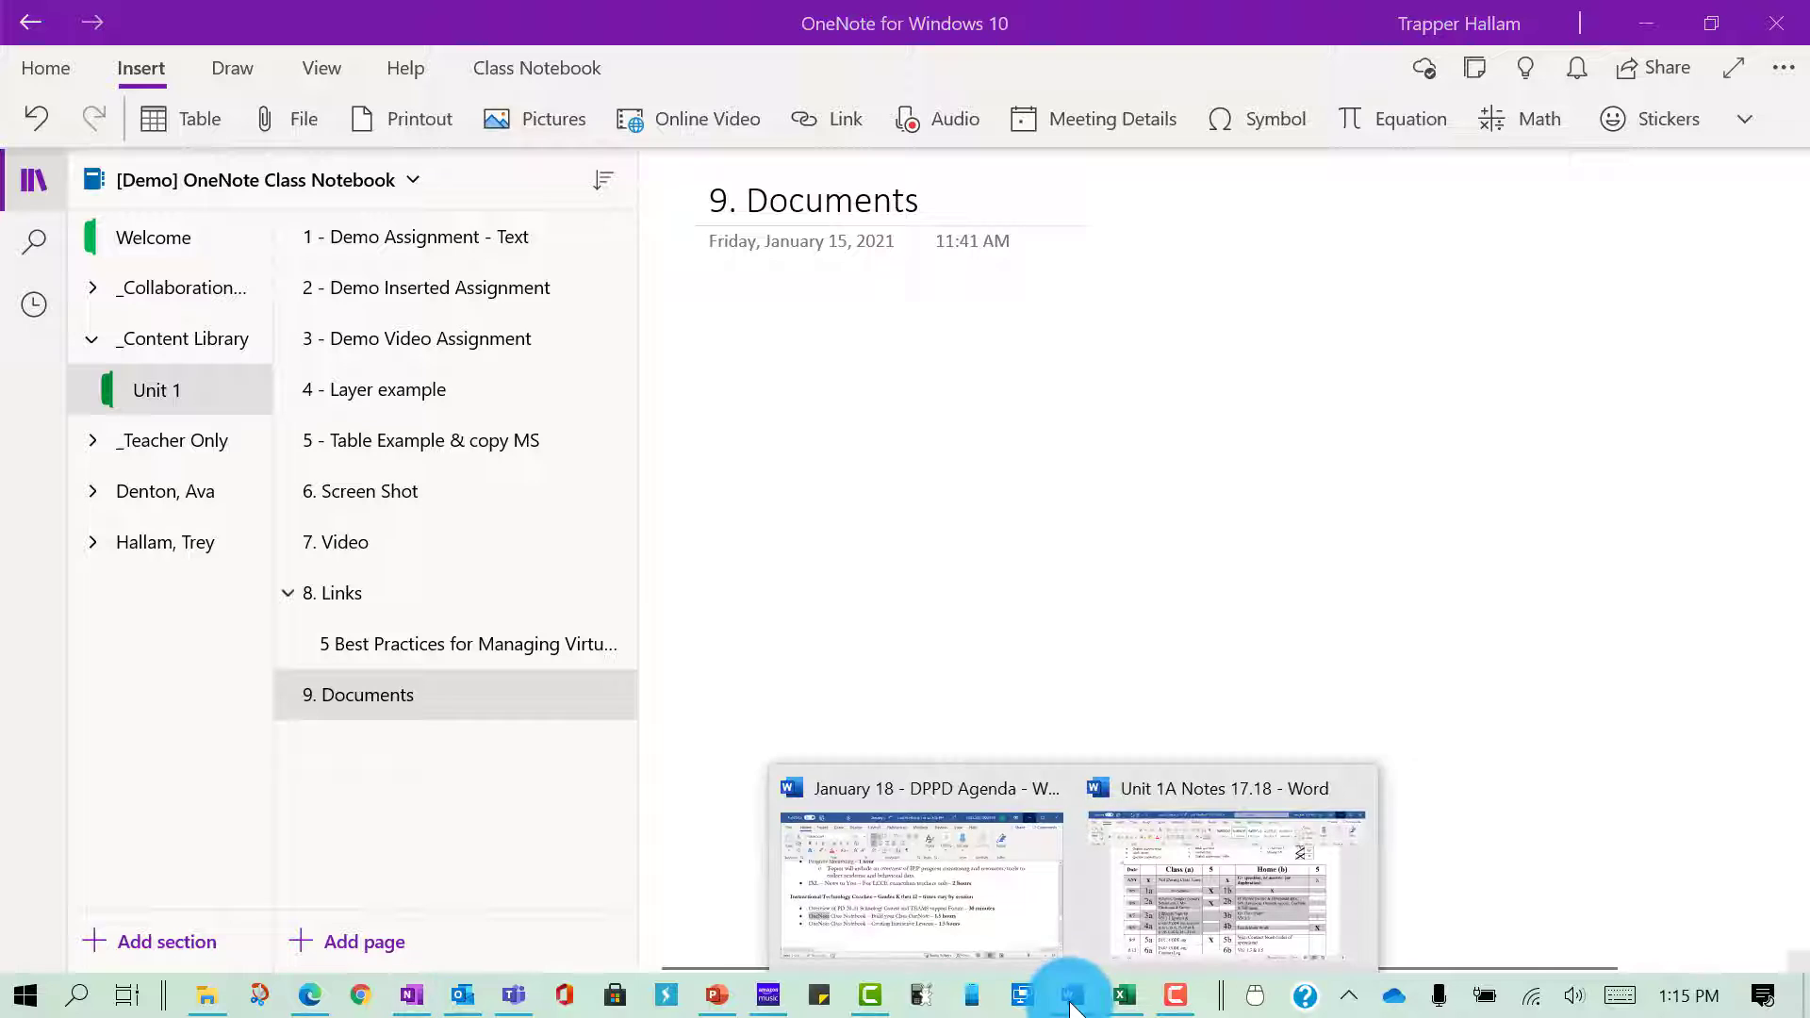
click(1173, 902)
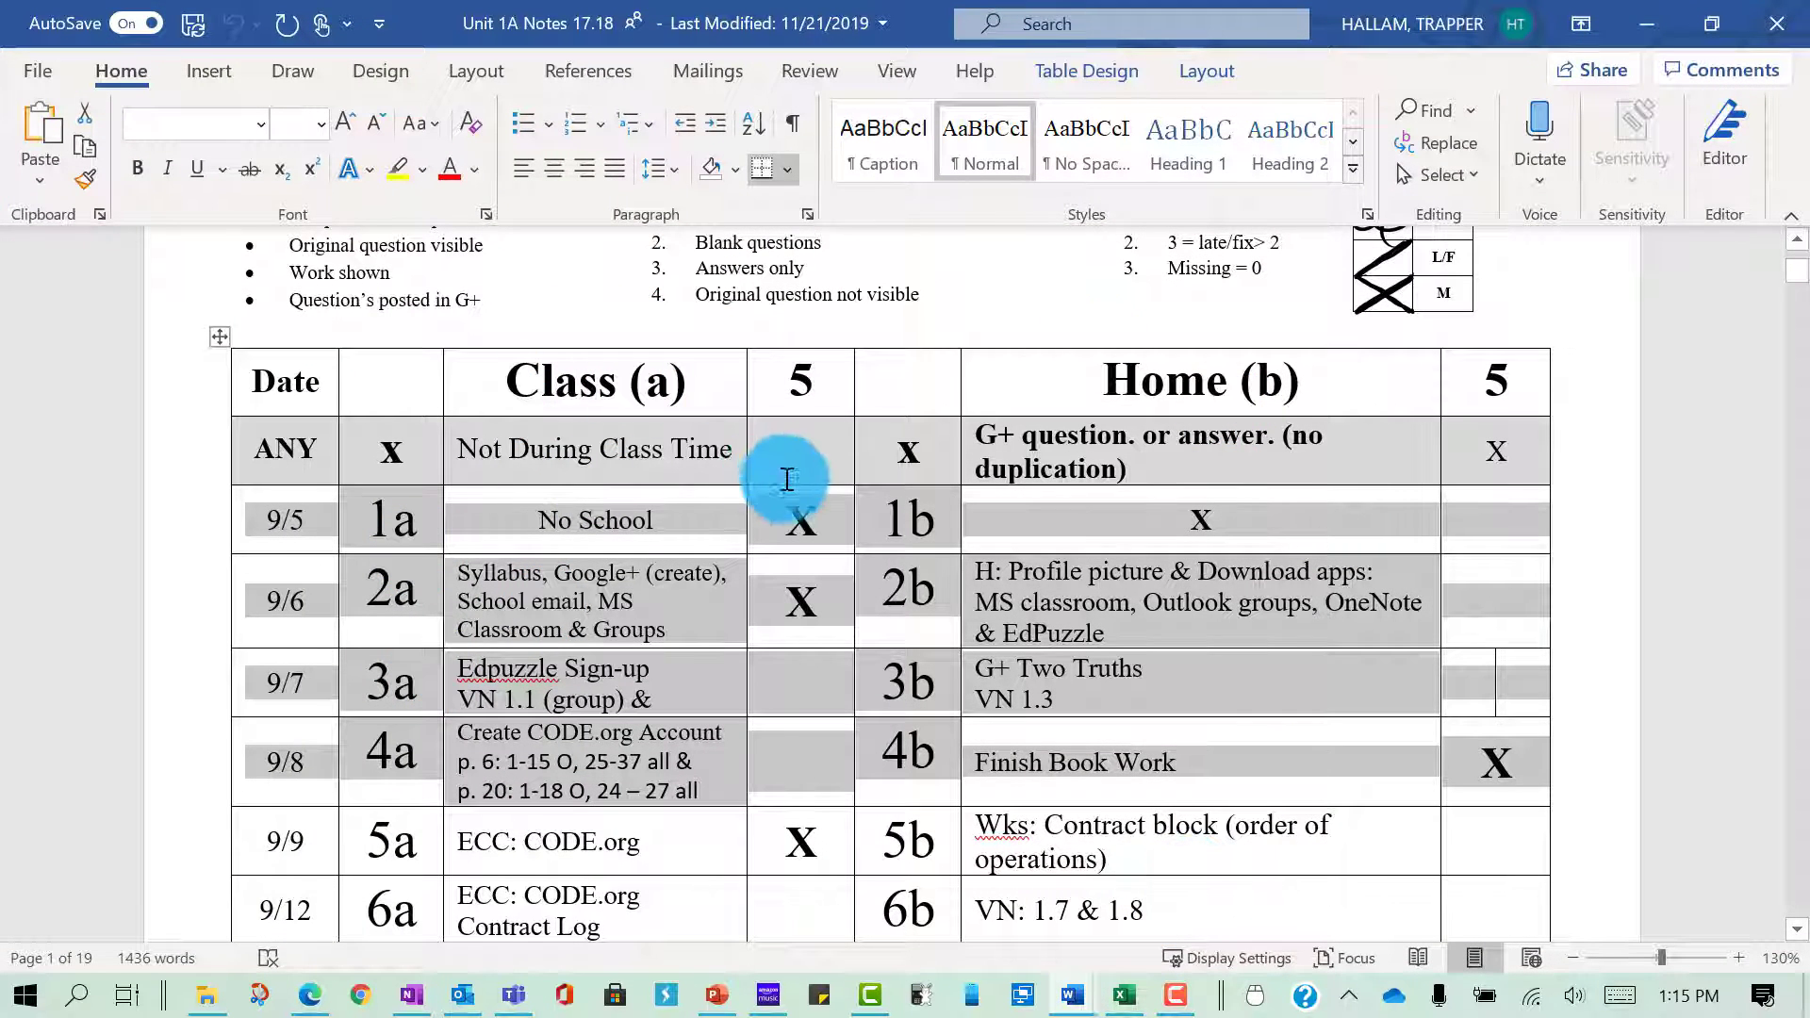
click(745, 452)
click(681, 543)
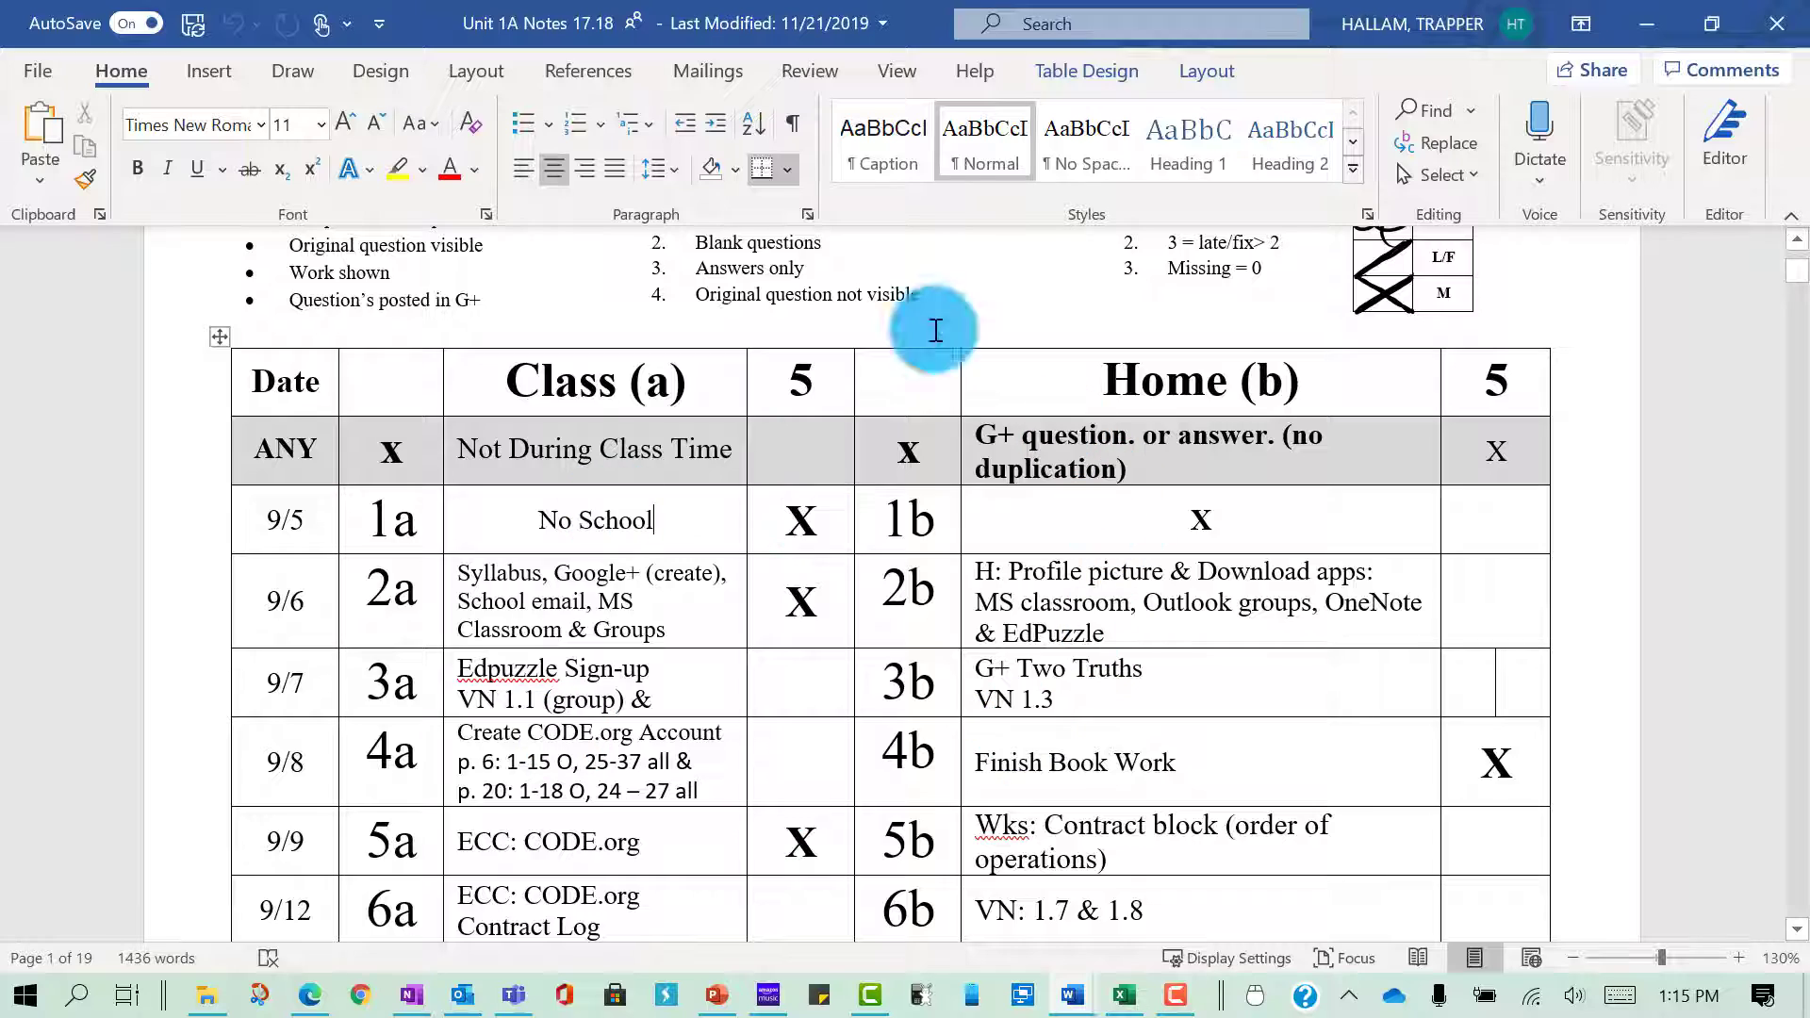
scroll(795, 512, up, 3)
scroll(797, 518, down, 3)
scroll(796, 520, down, 6)
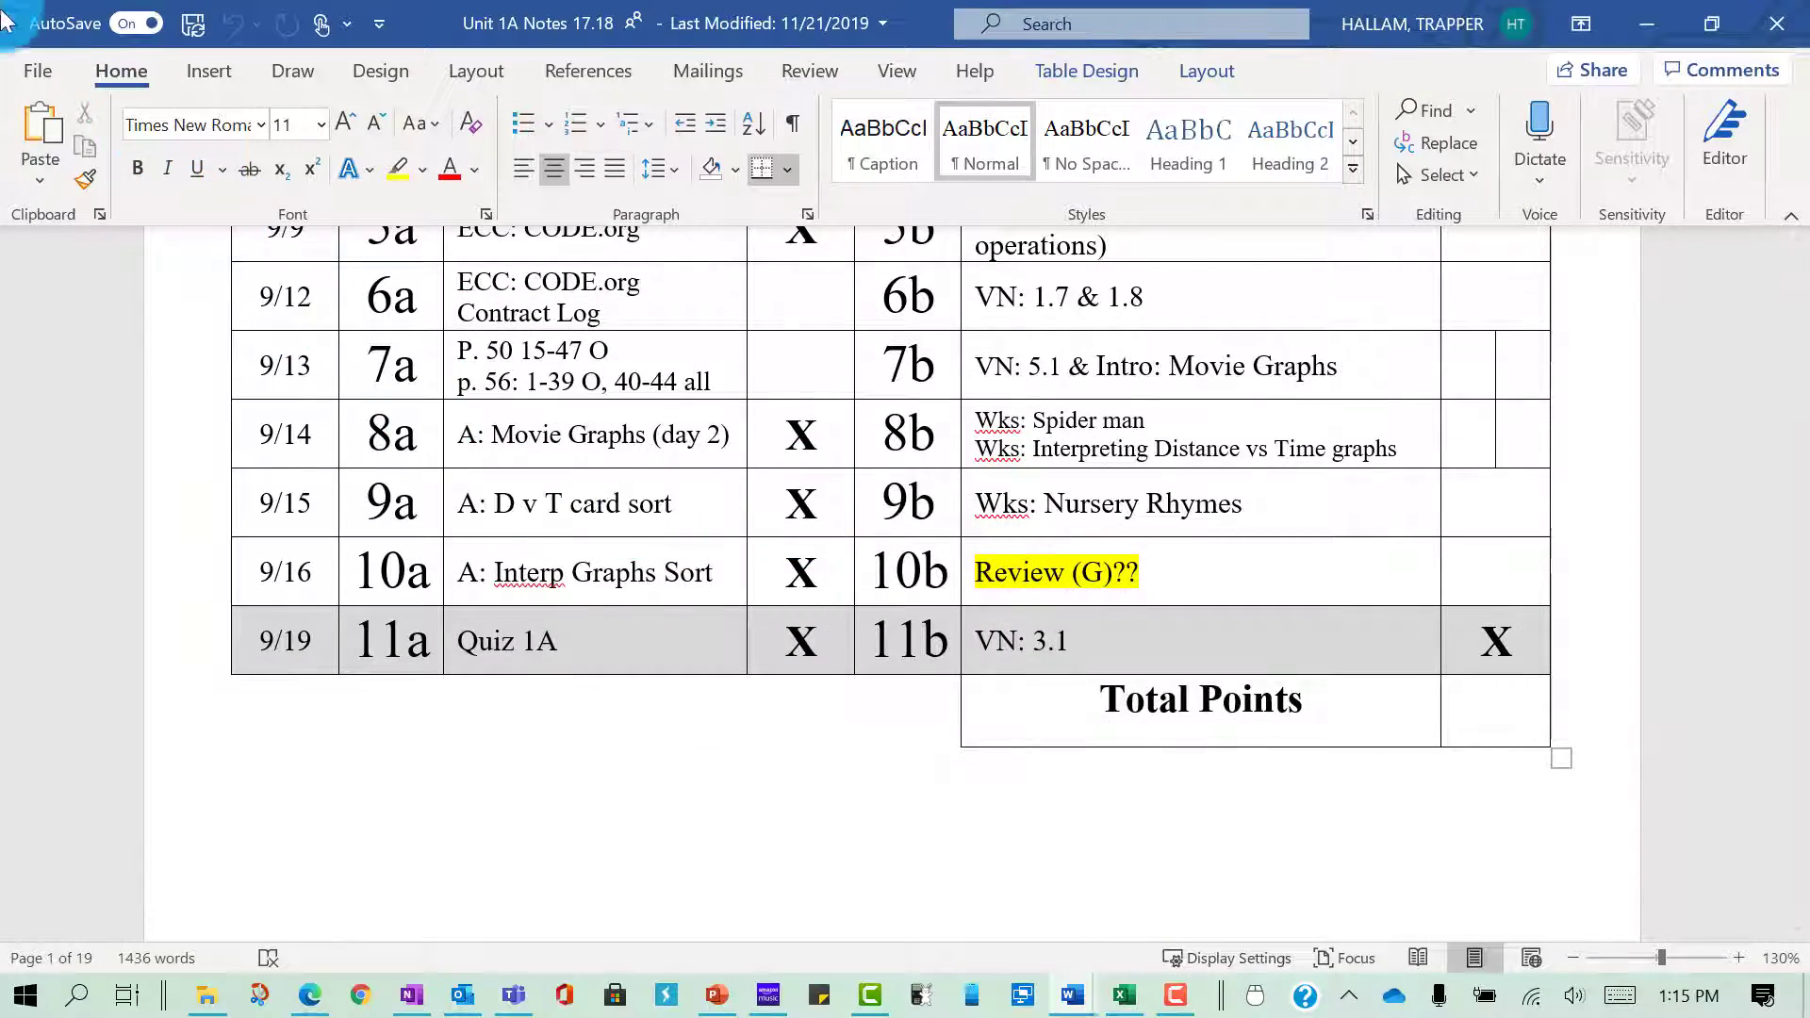
- Print only page 1 of the Word document to the OneNote for Windows 10 printer
click(37, 73)
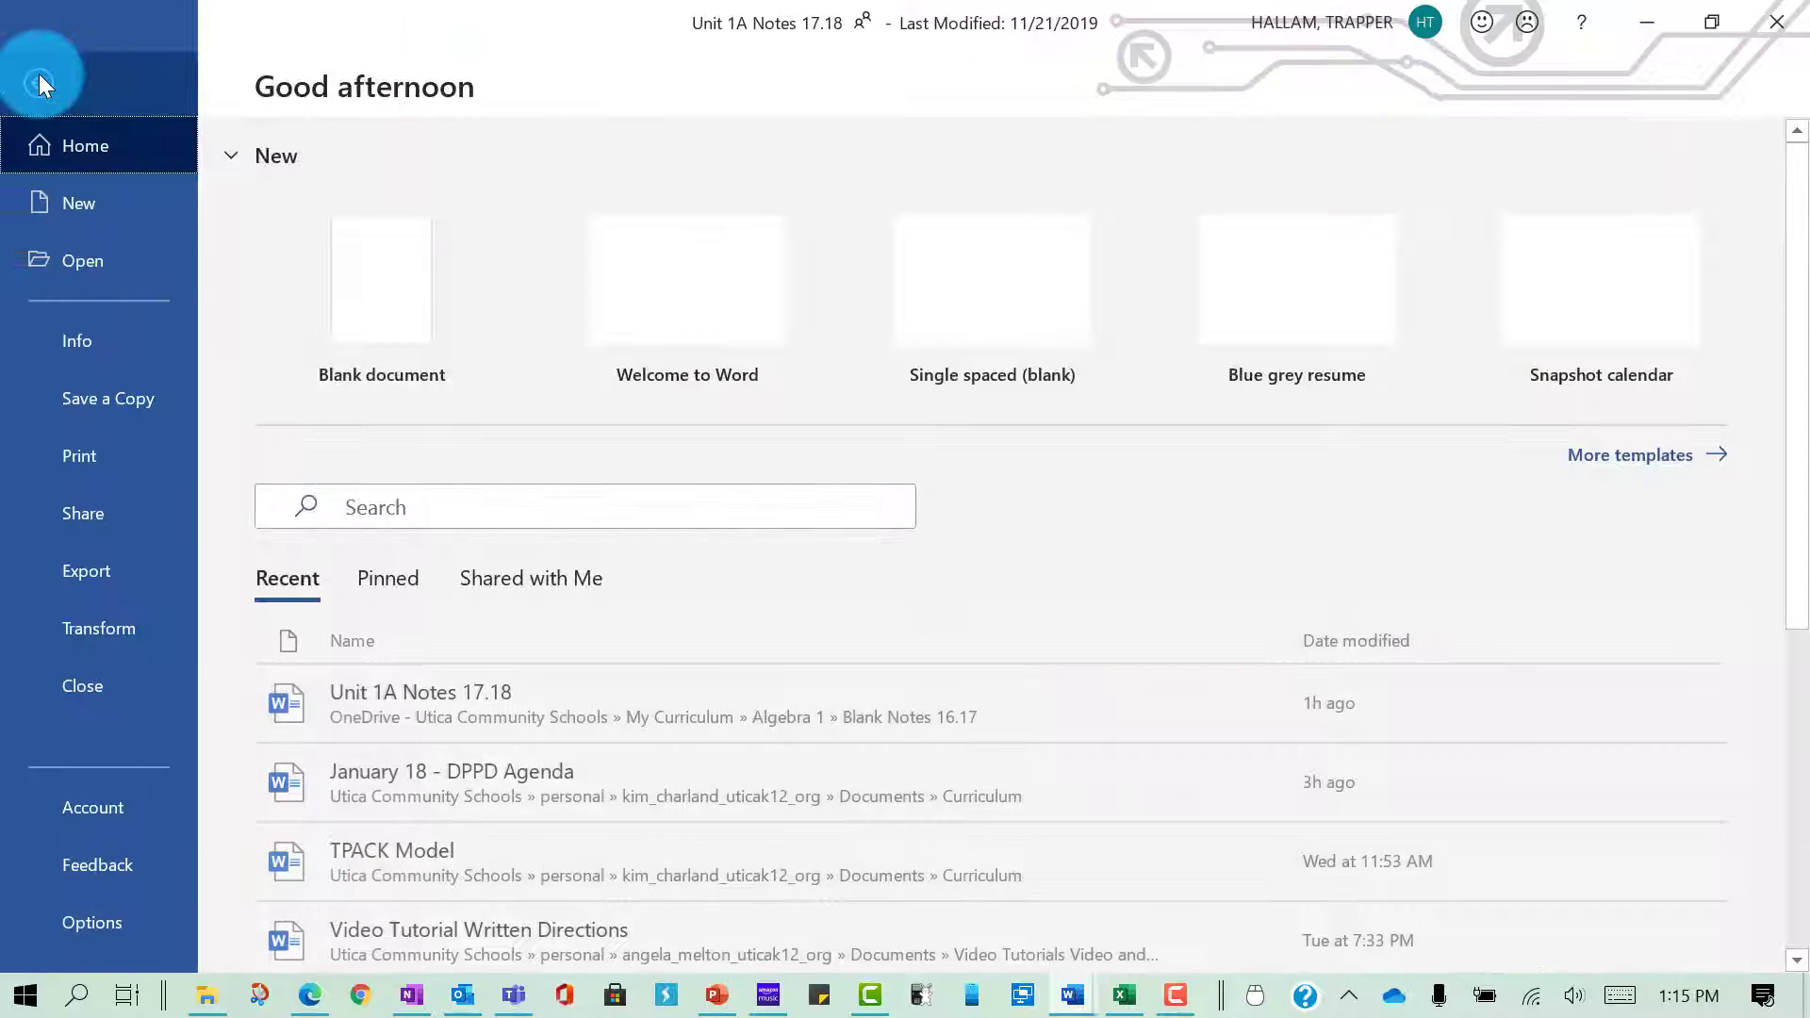
click(87, 460)
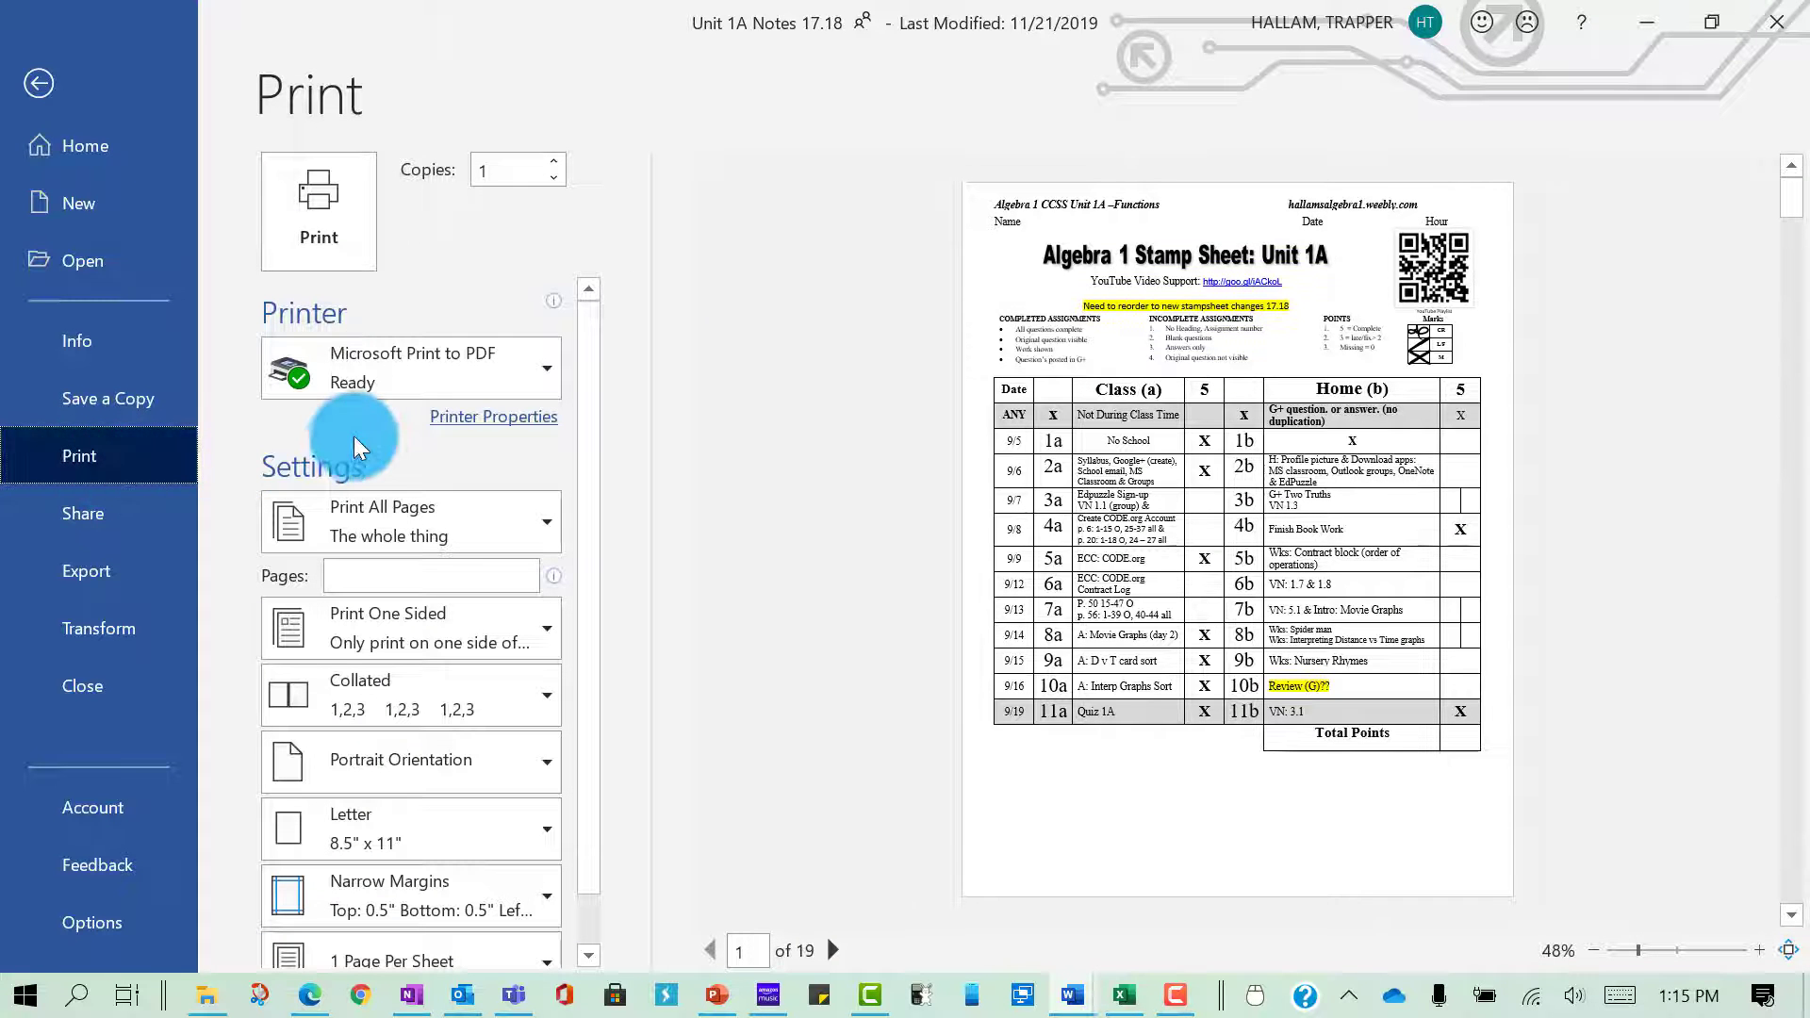
click(415, 353)
click(422, 575)
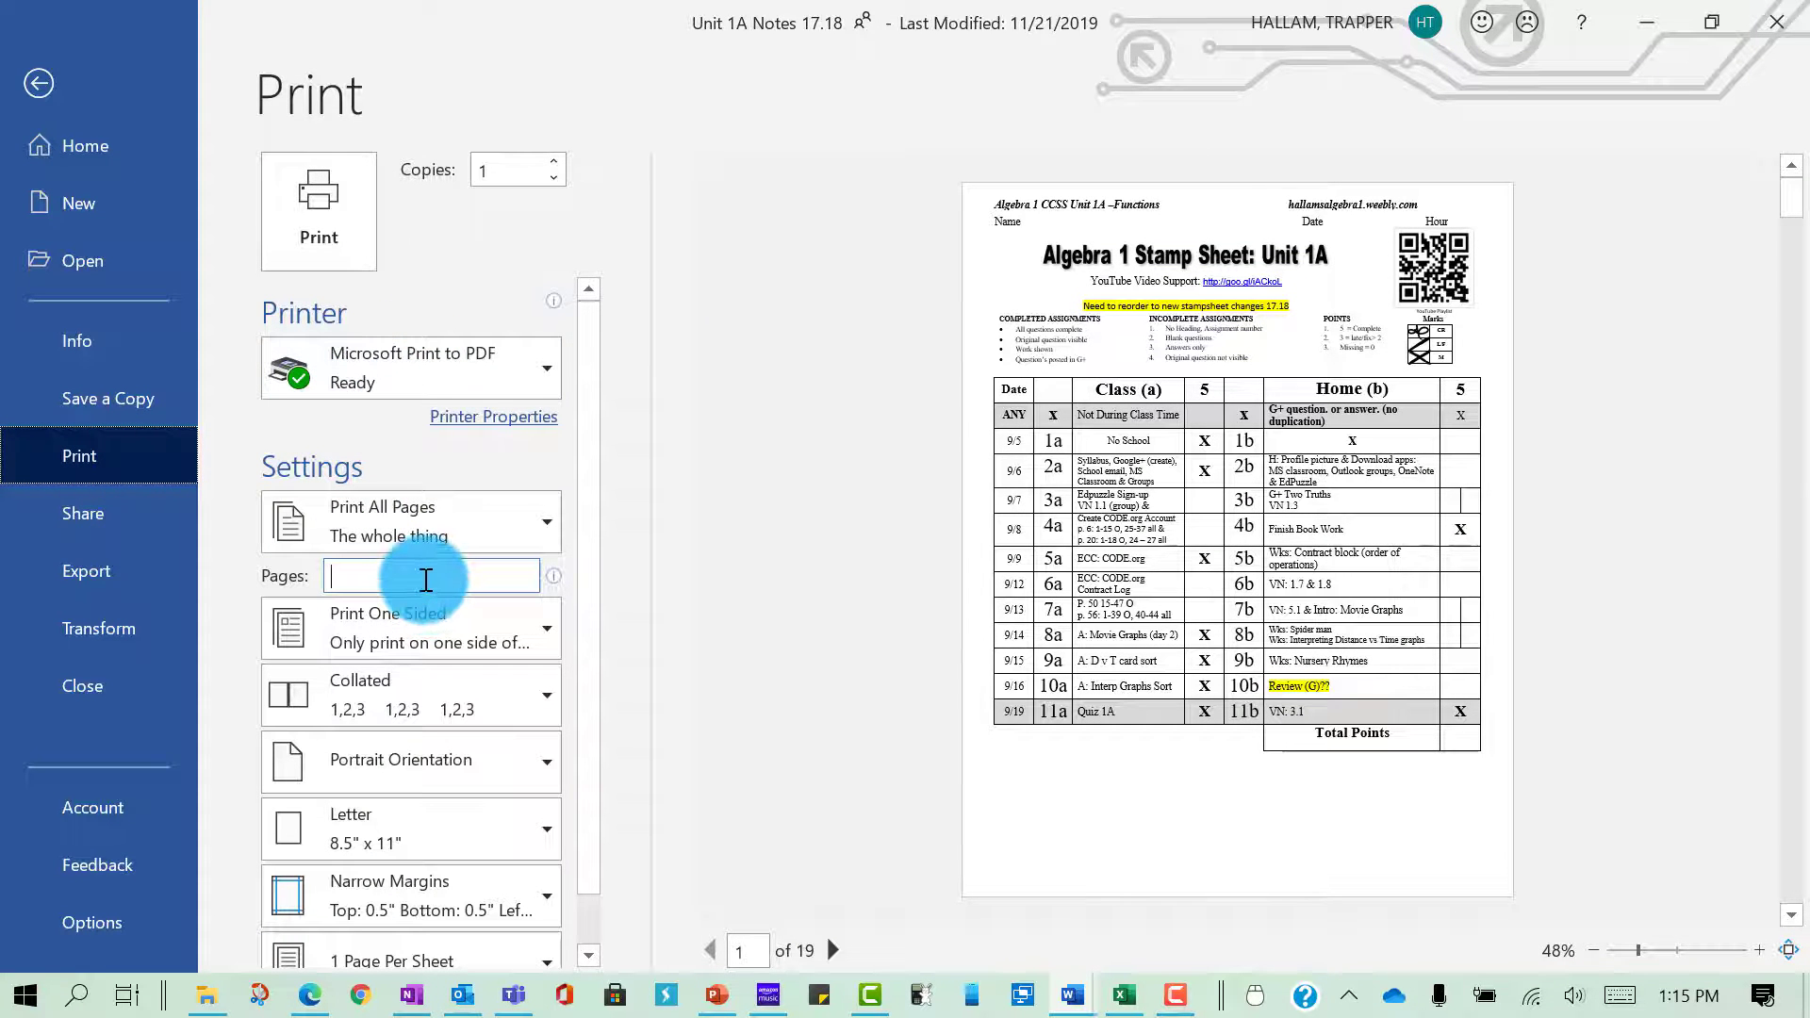
text(1)
click(428, 445)
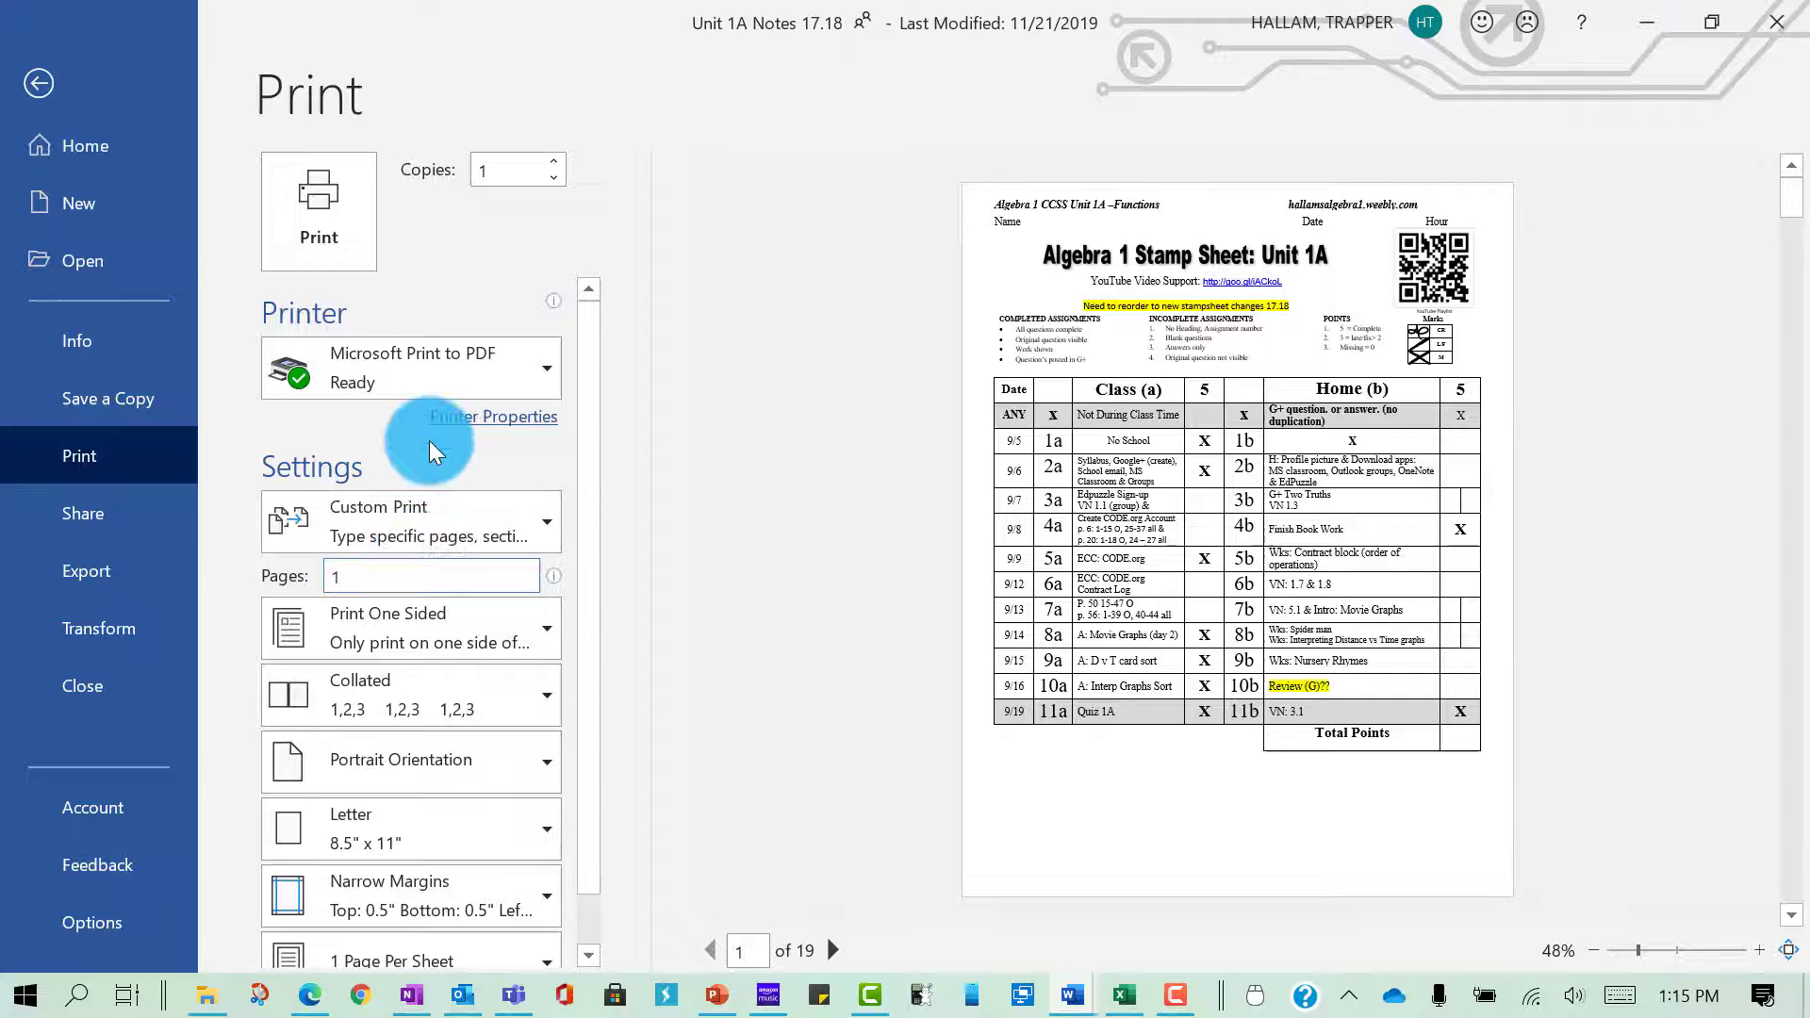
click(368, 370)
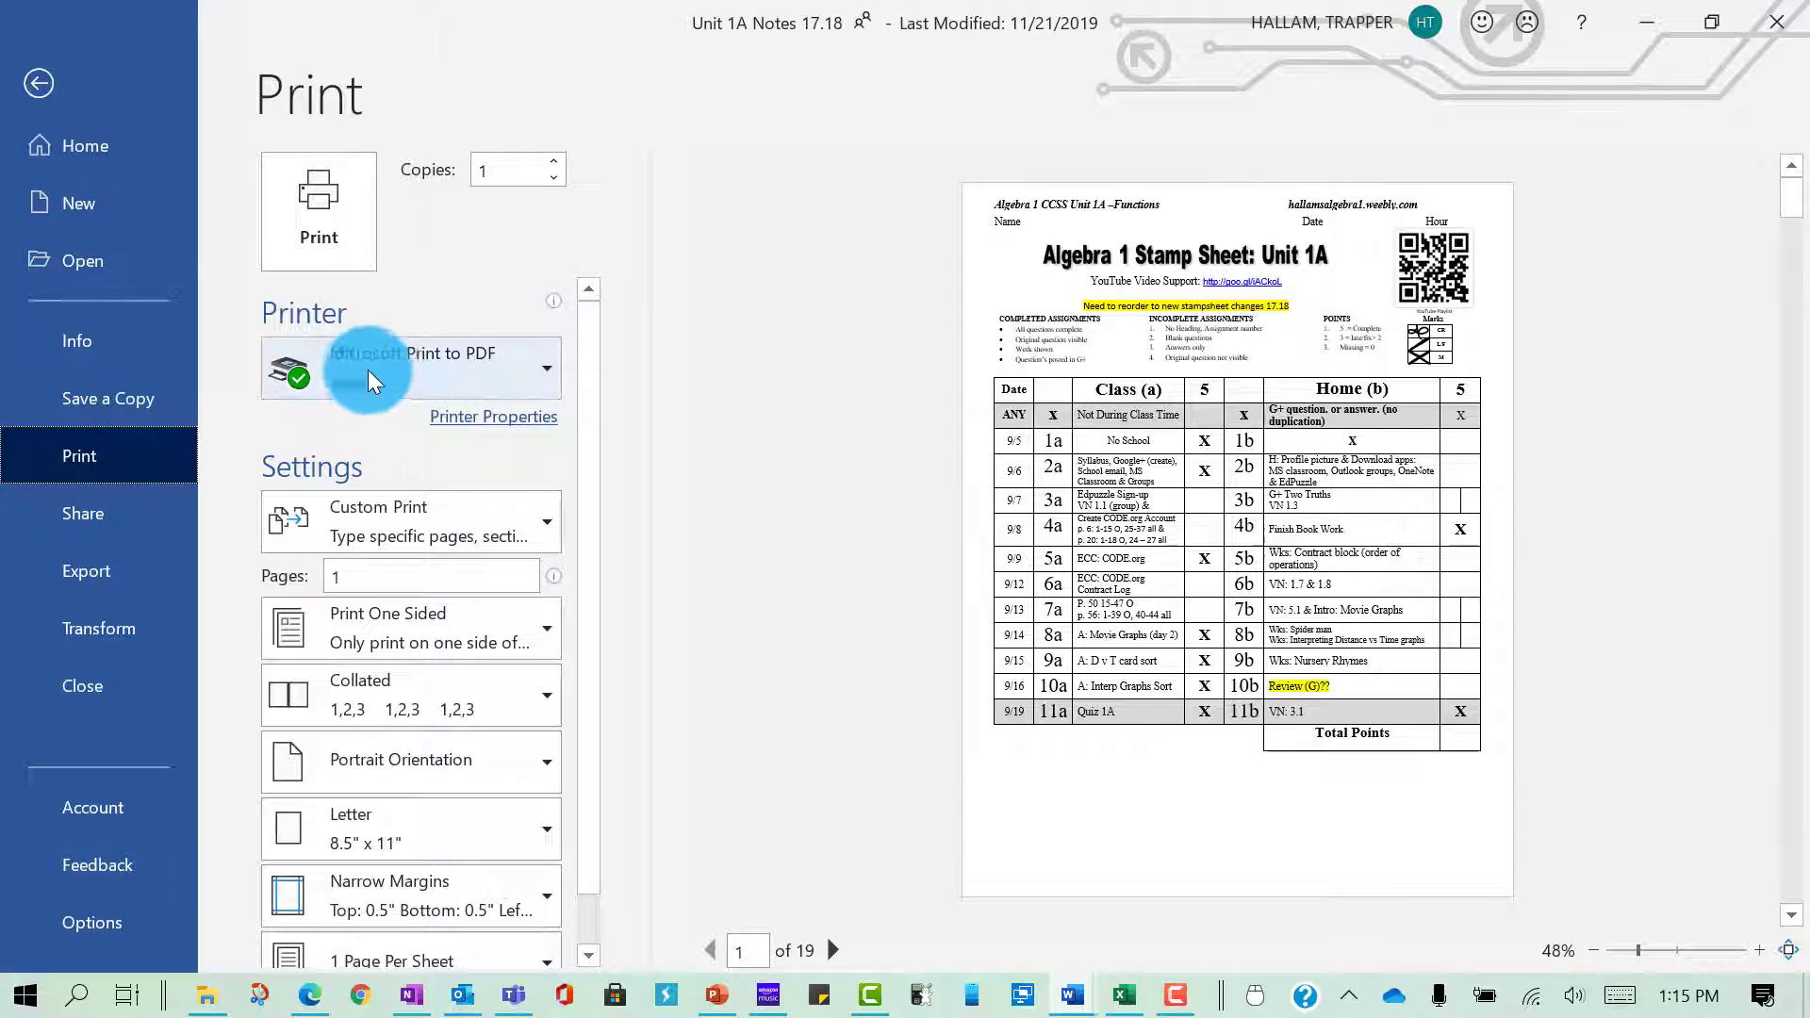
click(411, 373)
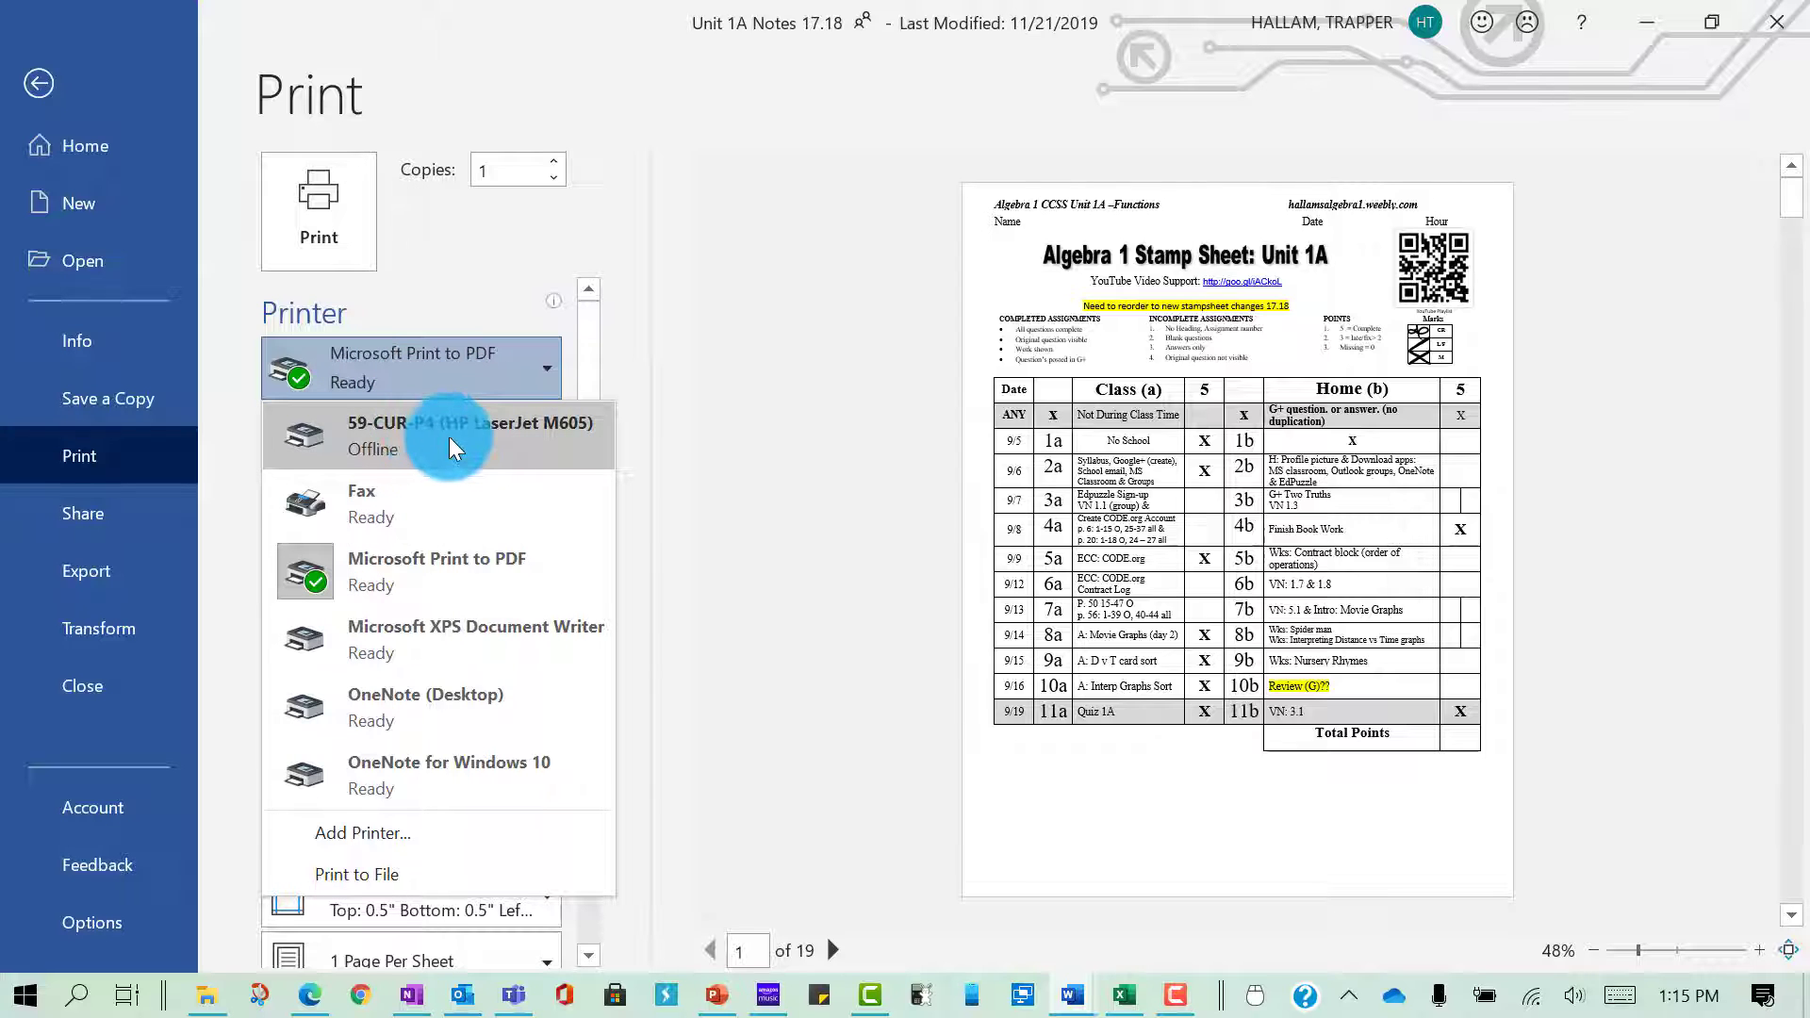
click(468, 775)
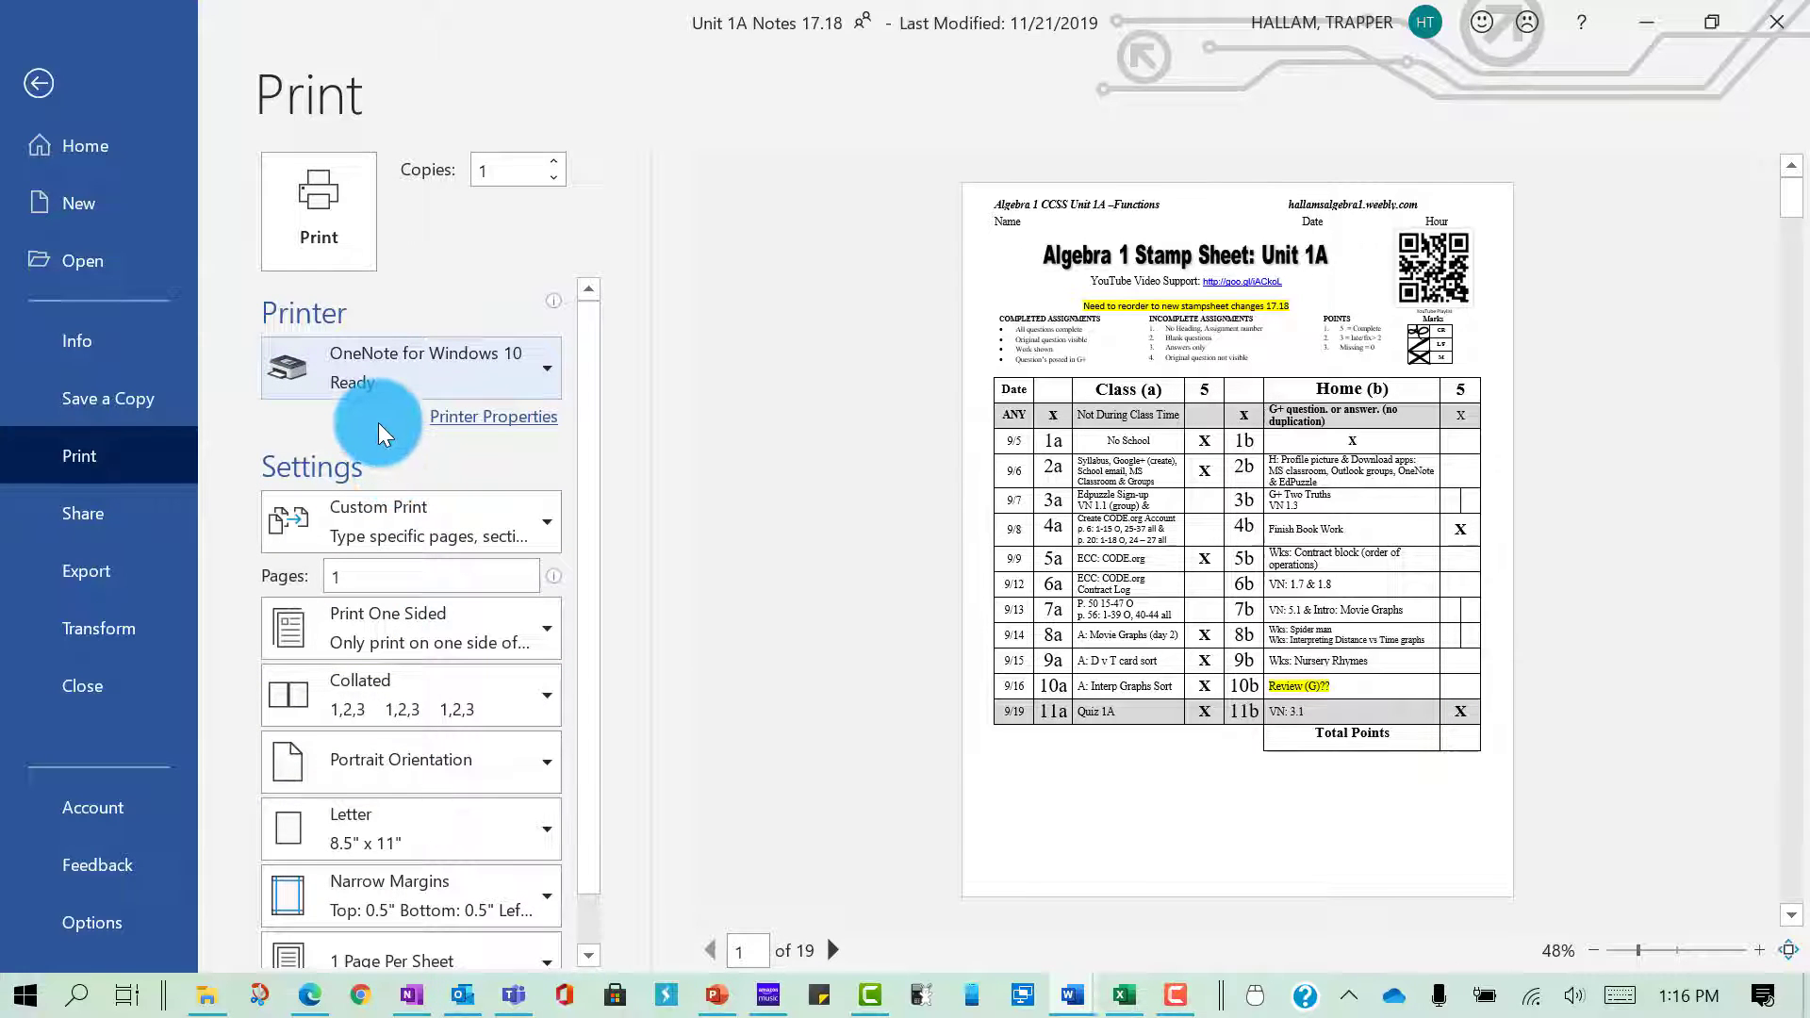
click(325, 225)
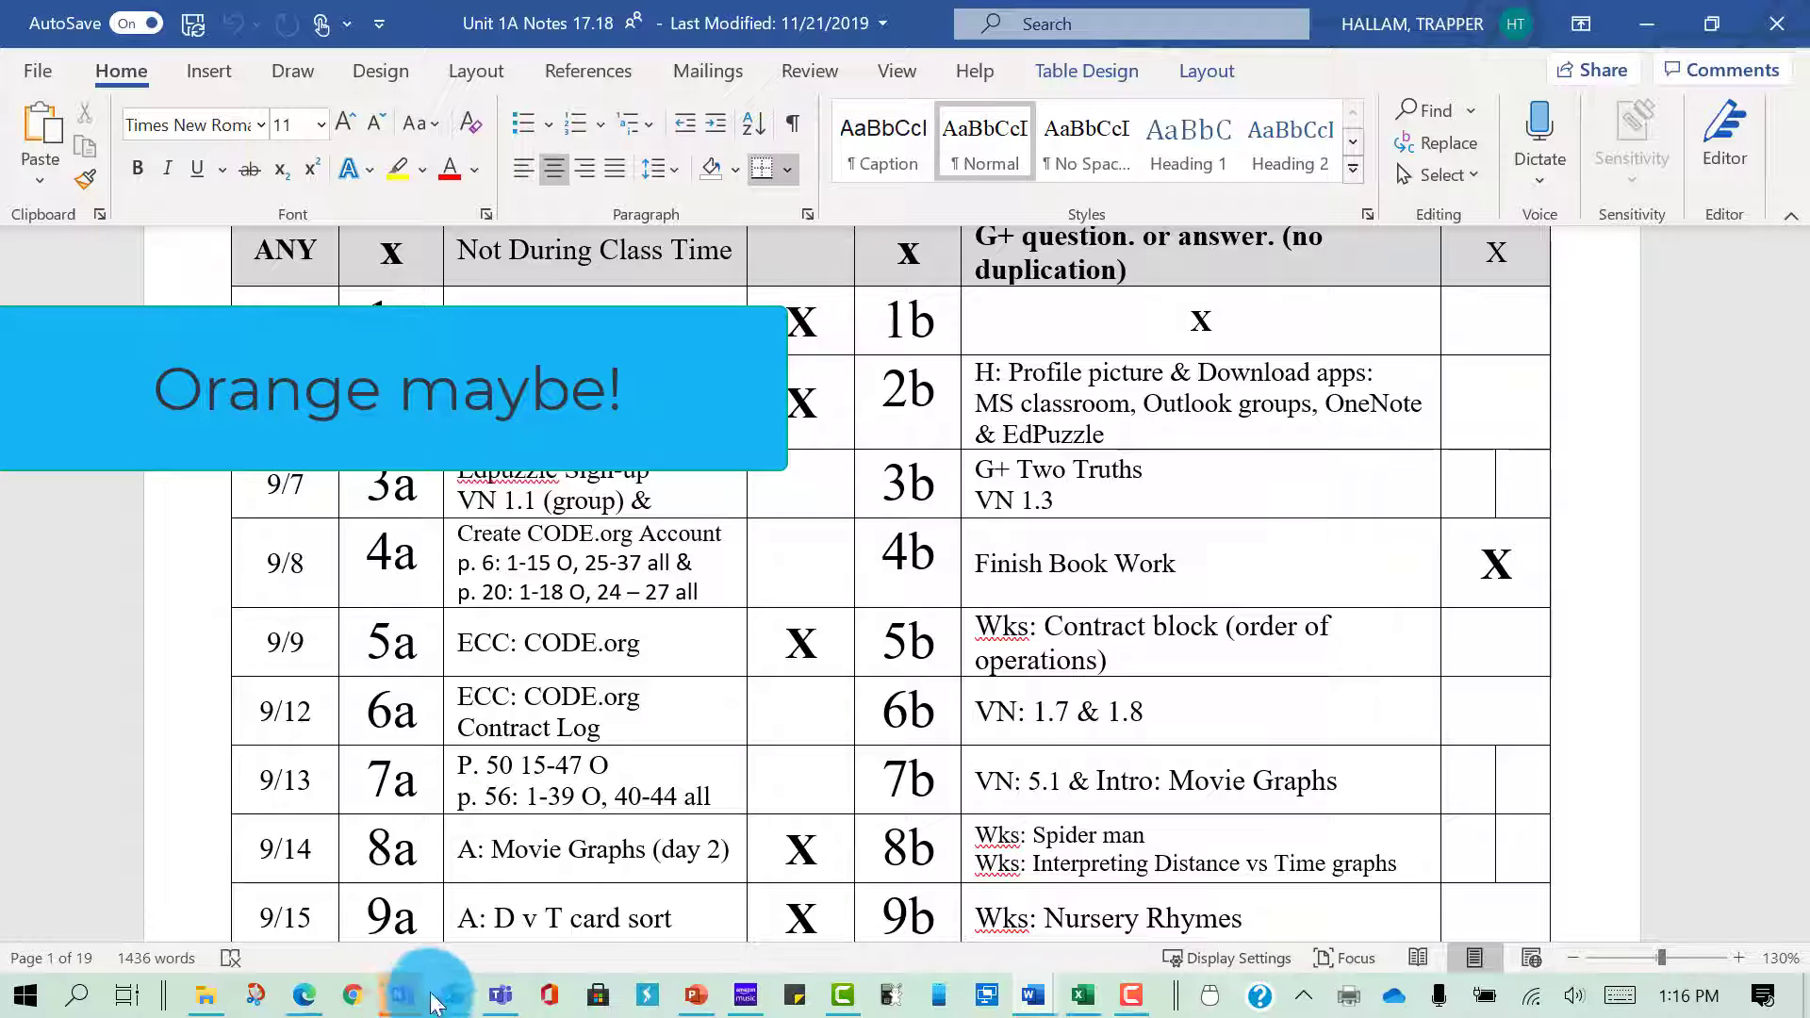
- Switch to OneNote's printout location prompt and browse the available notebooks and the sections of Quick Notes
mouse_move(401, 1008)
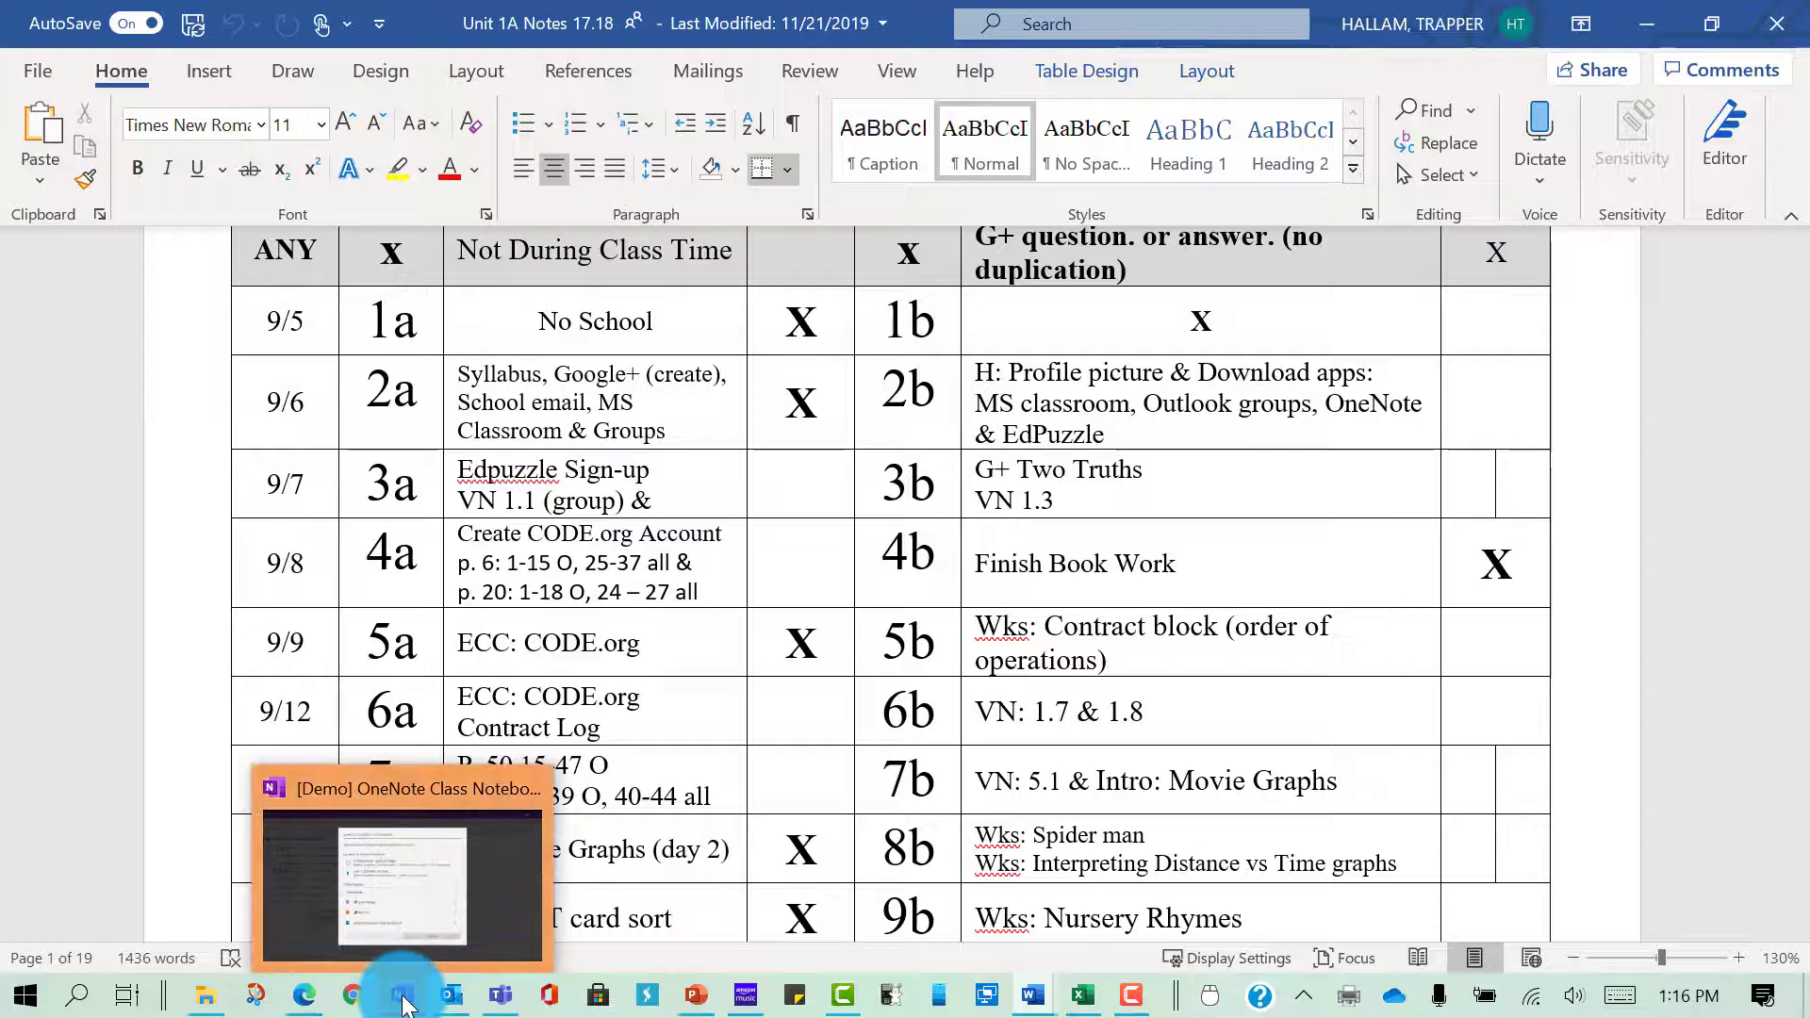
click(401, 997)
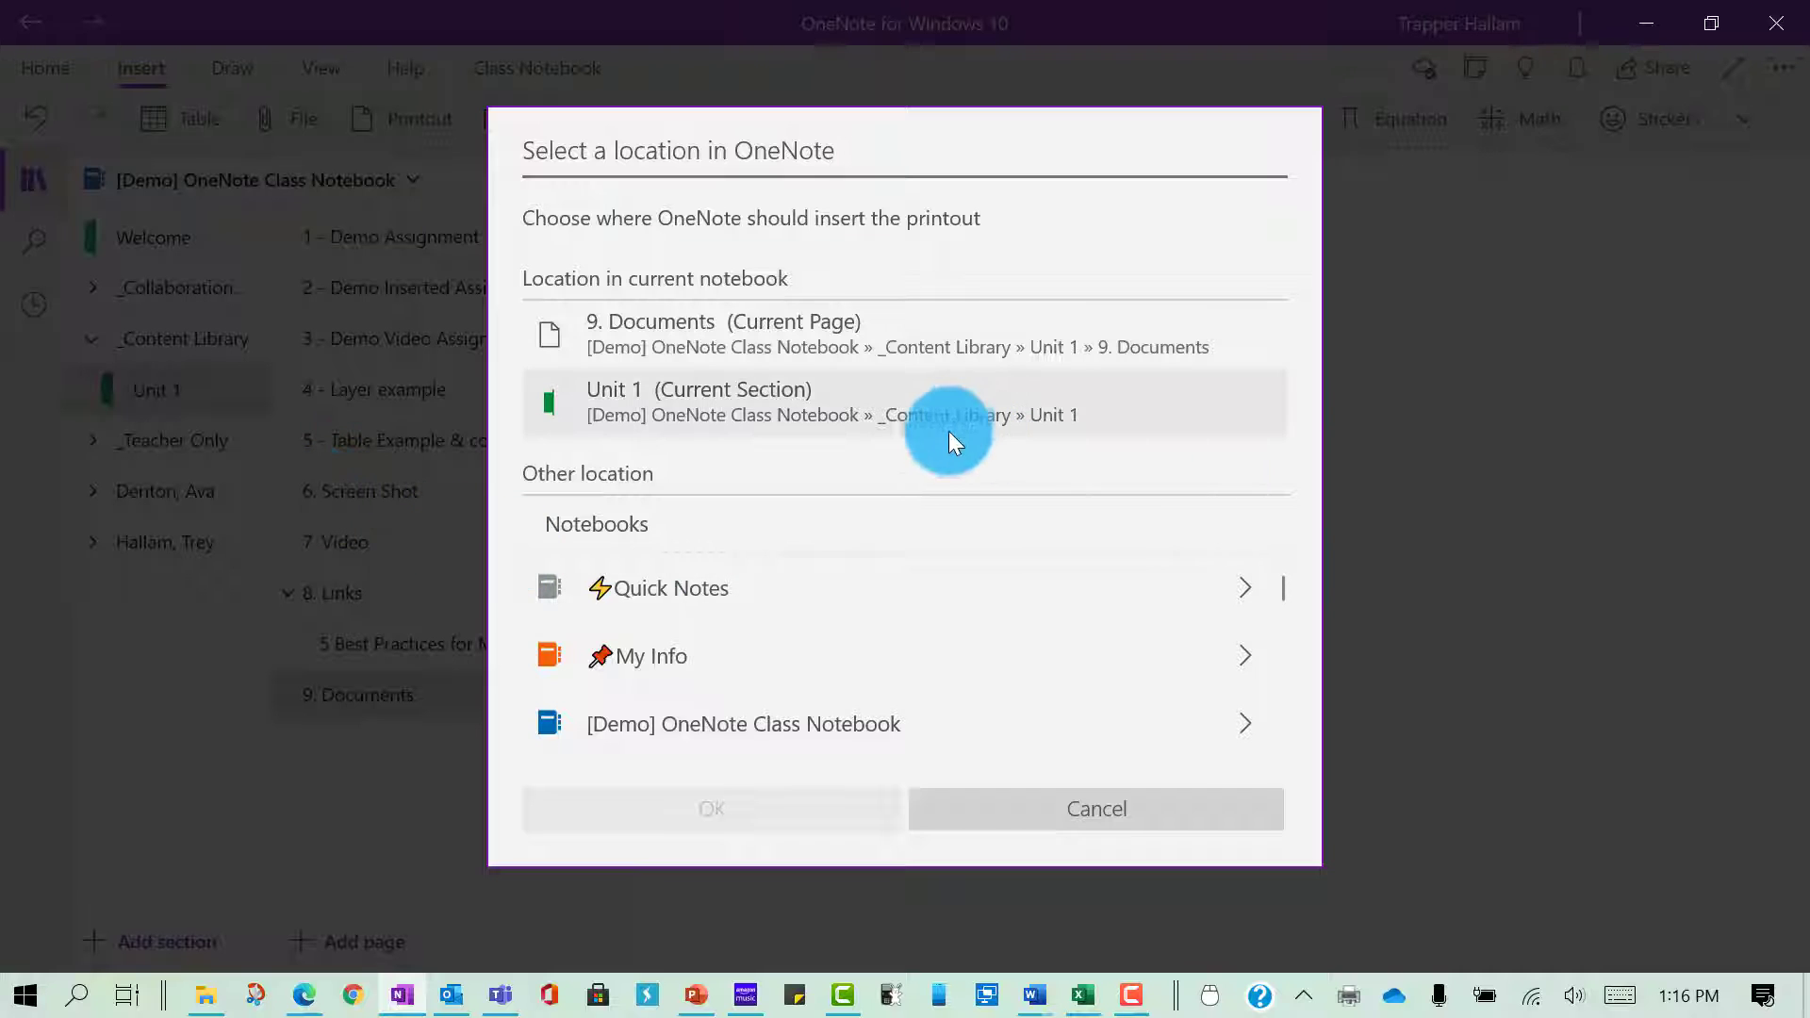
scroll(783, 622, down, 3)
scroll(782, 619, up, 2)
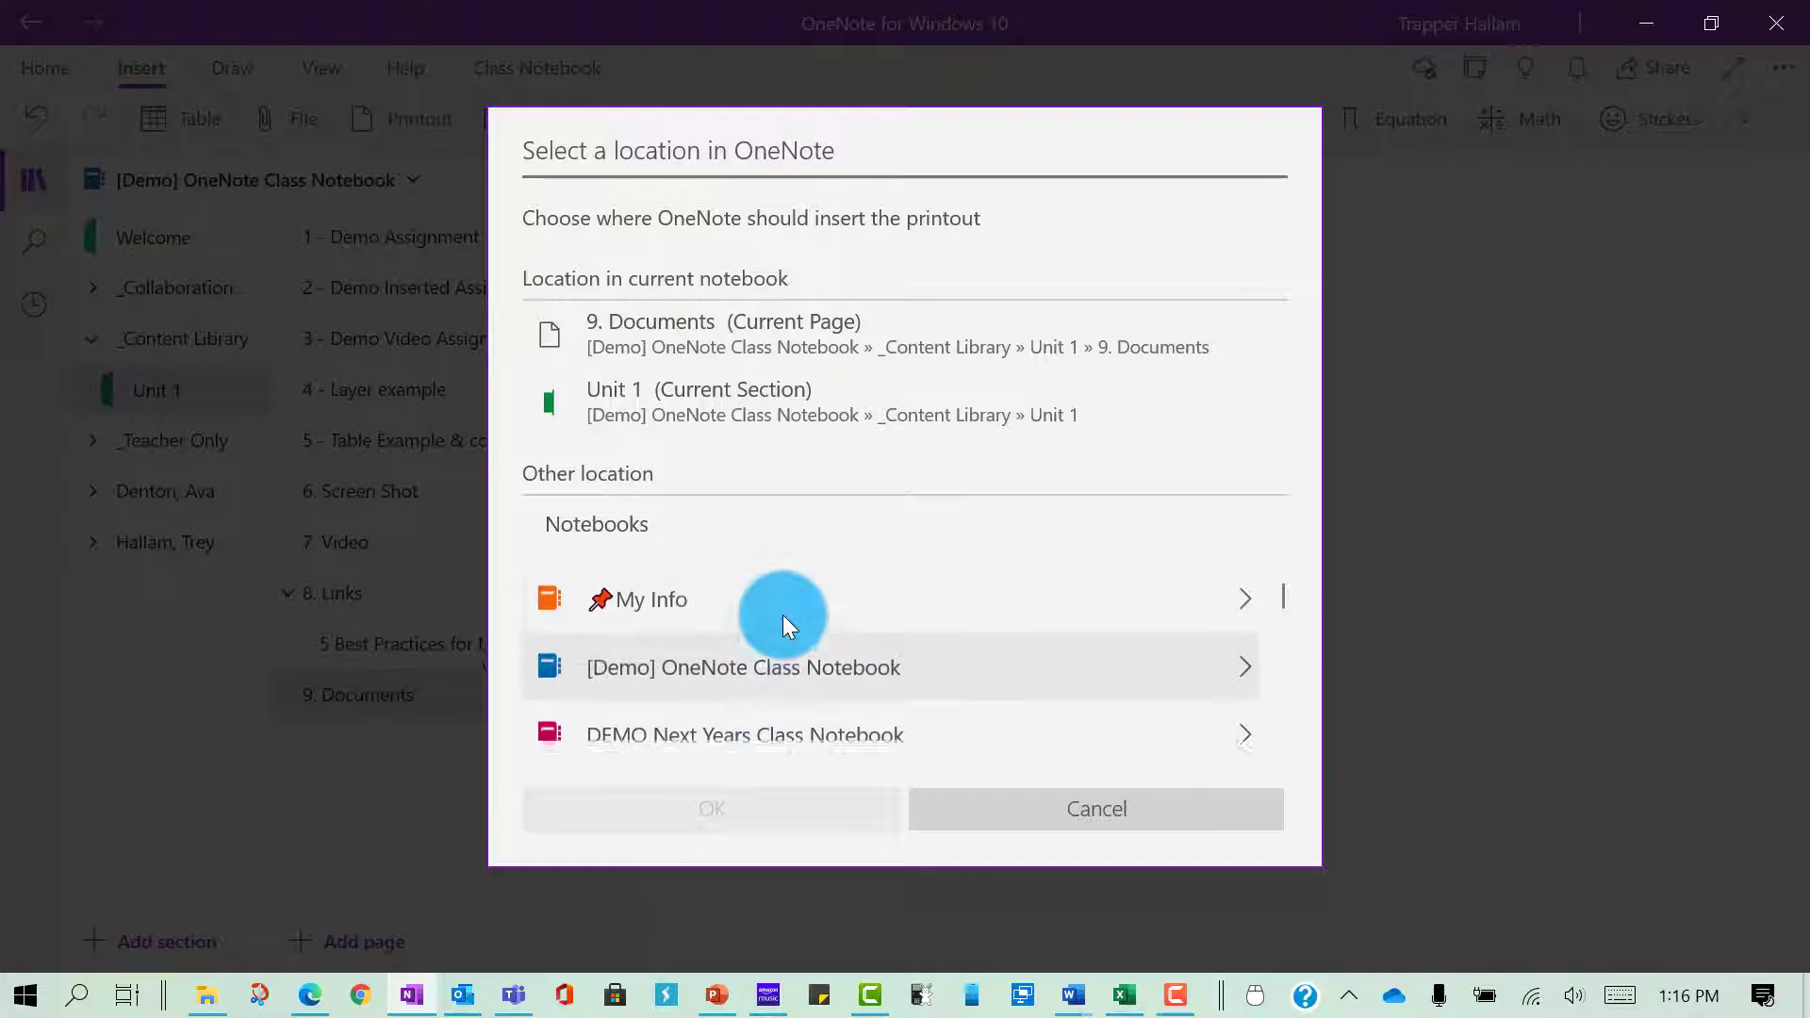
scroll(783, 609, up, 1)
scroll(782, 604, down, 1)
scroll(782, 600, up, 2)
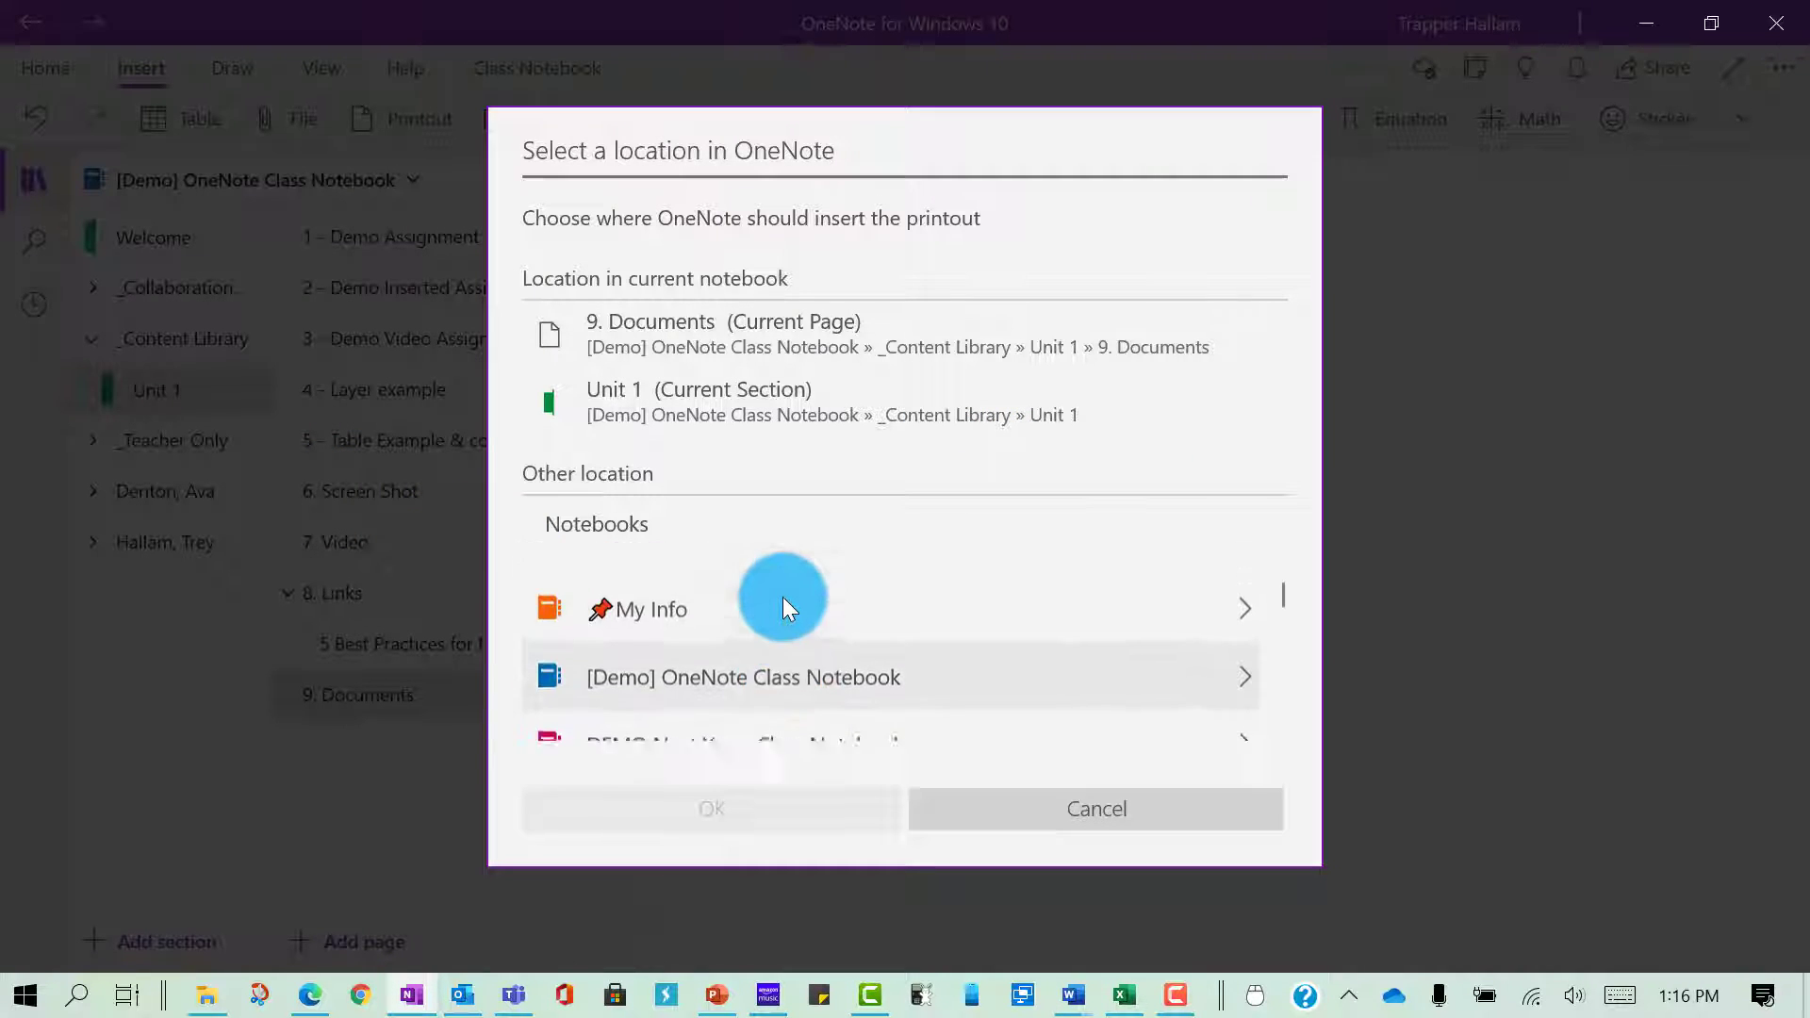
click(783, 607)
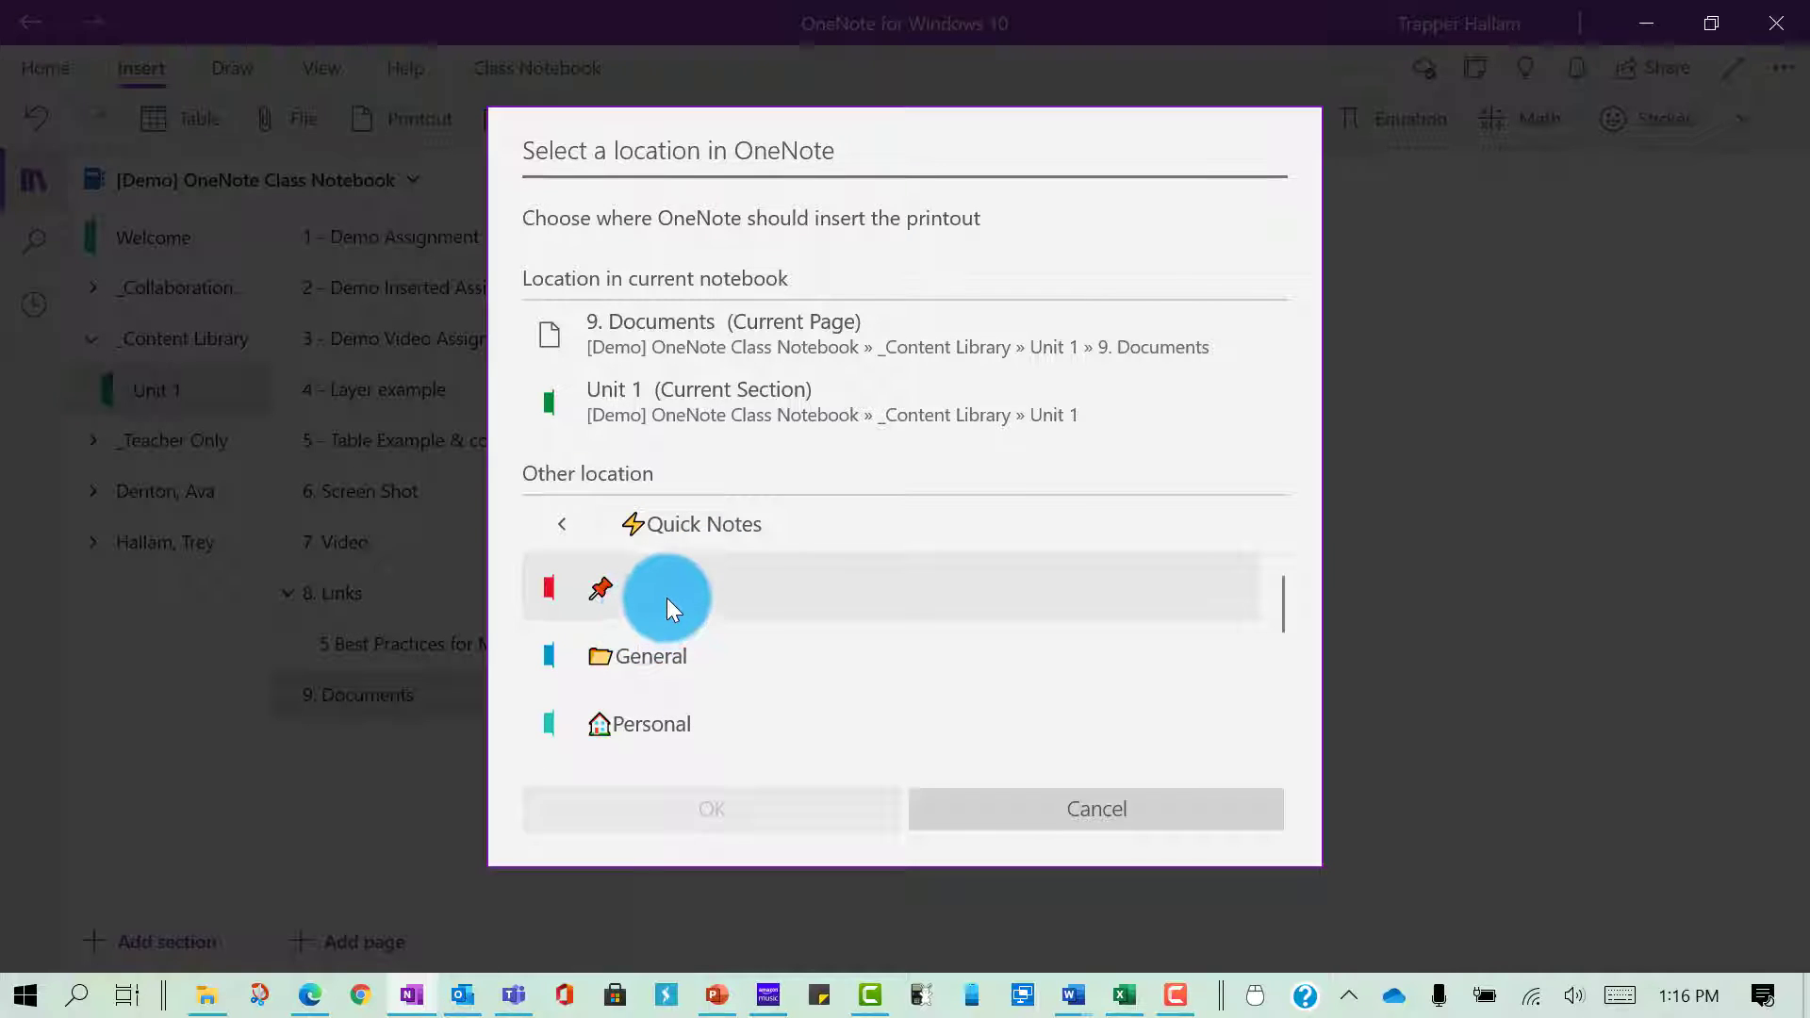
scroll(659, 641, down, 1)
scroll(665, 650, up, 2)
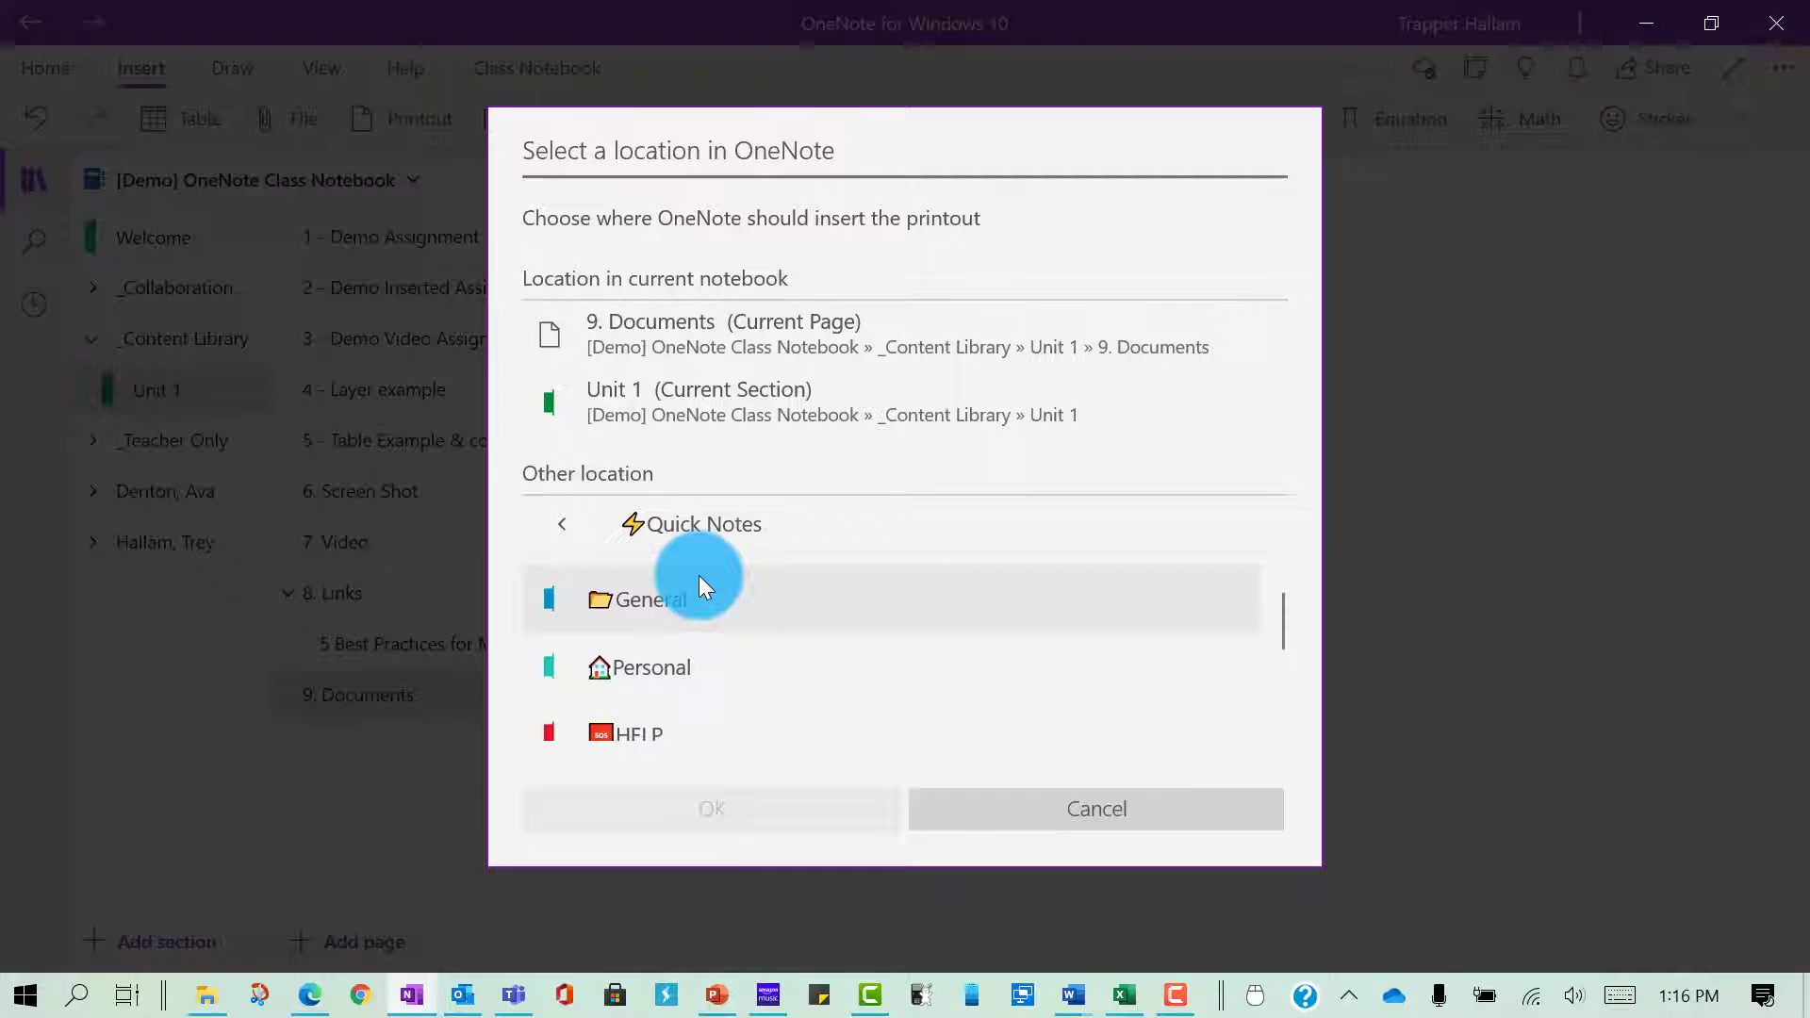
- Insert the printout on the current 9. Documents page and check the placed stamp sheet
click(778, 335)
click(708, 811)
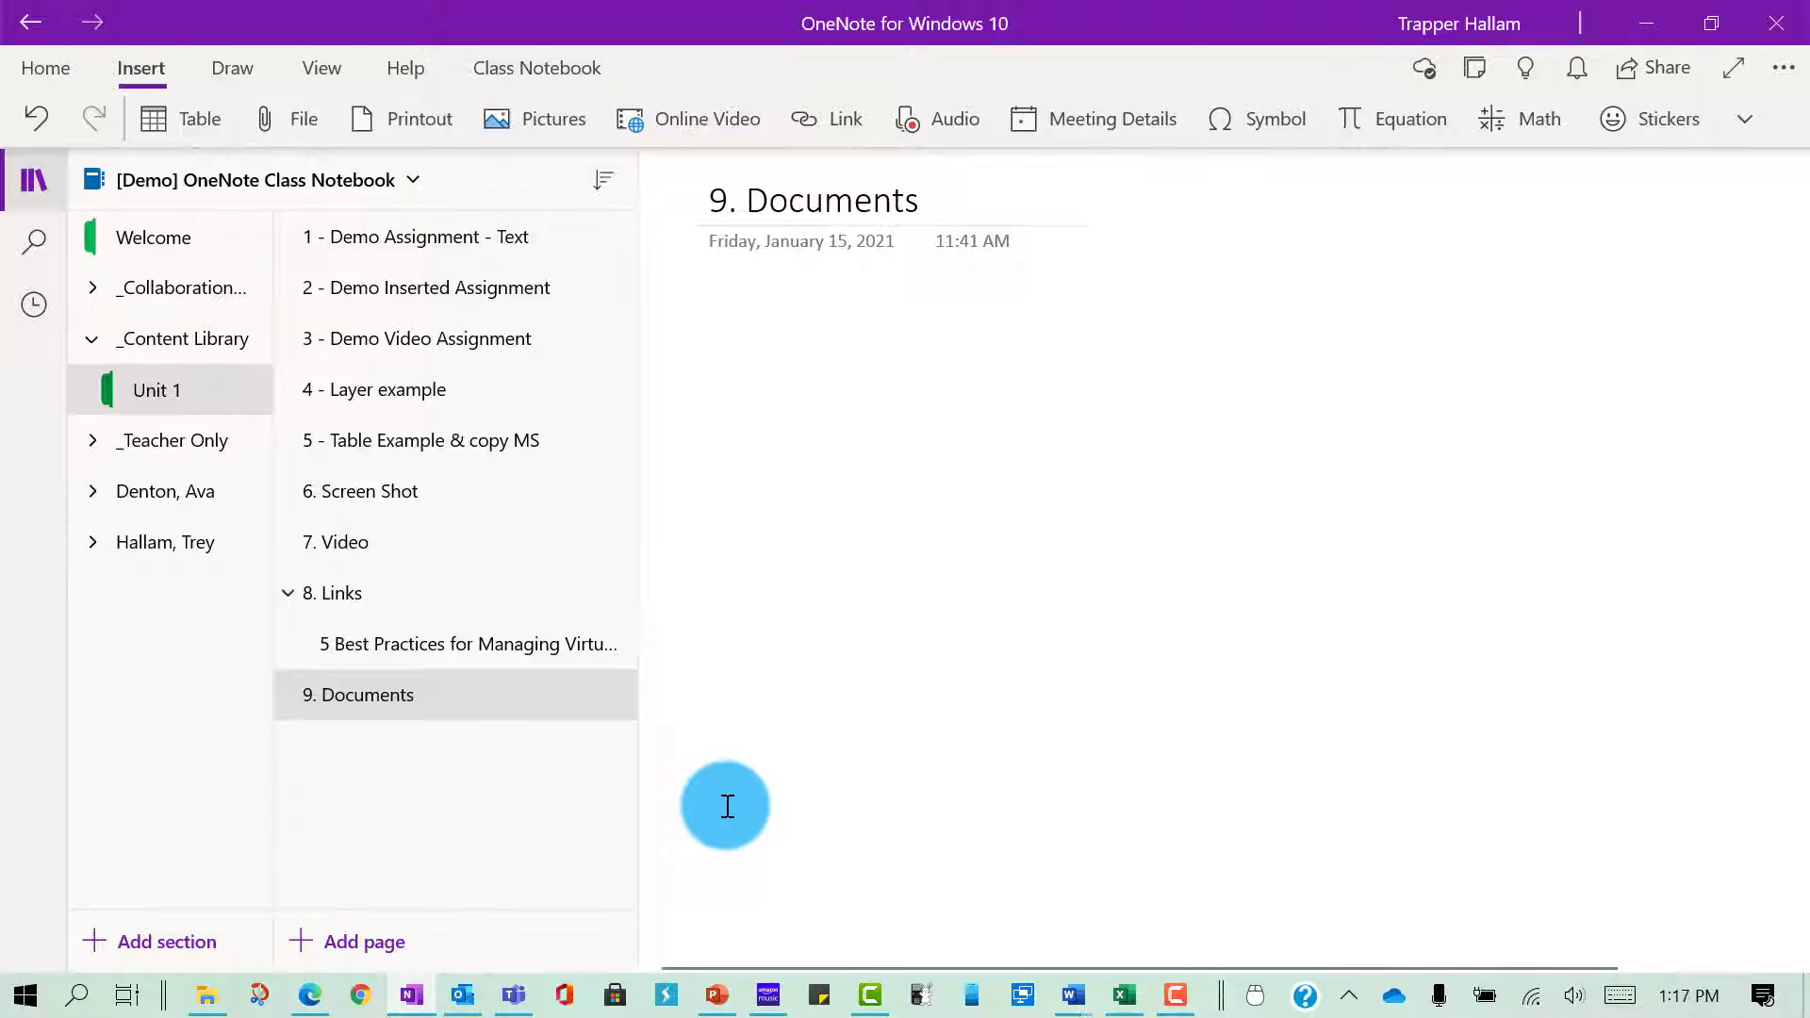
scroll(1013, 512, down, 8)
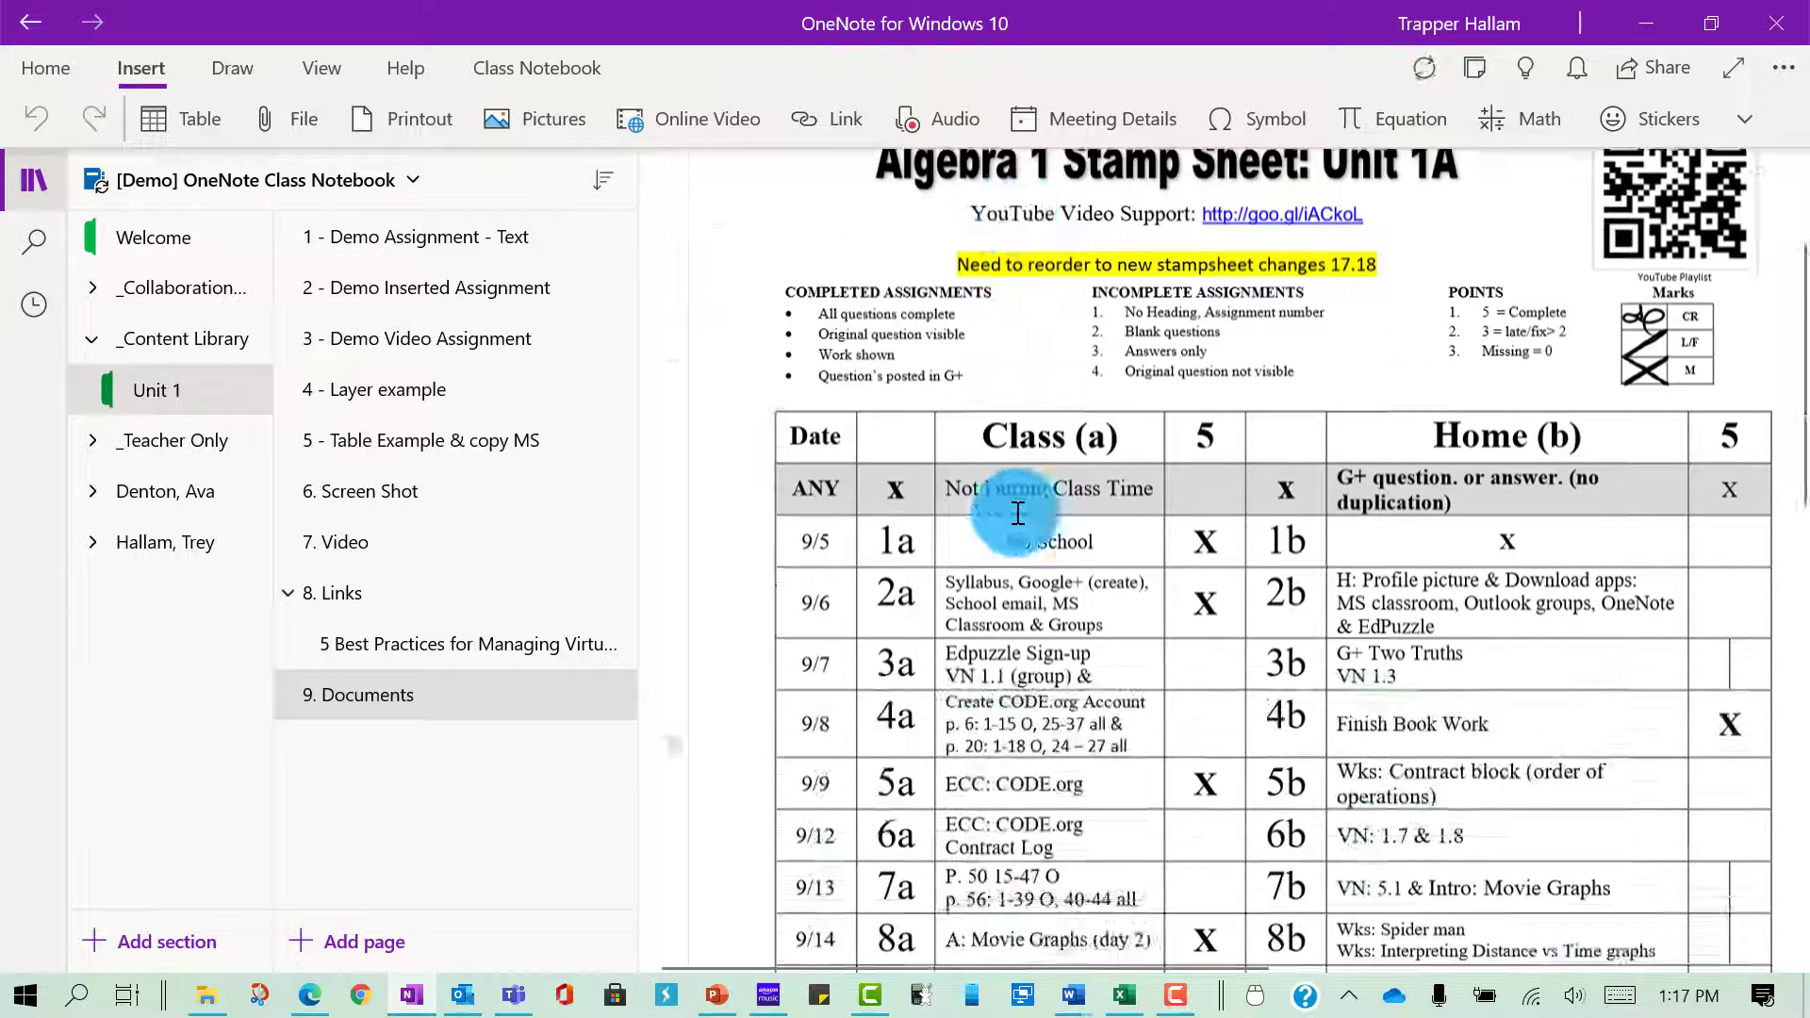
- Review the stamp sheet printout and its container on the 9. Documents page, and select the printout image
scroll(1019, 510, up, 8)
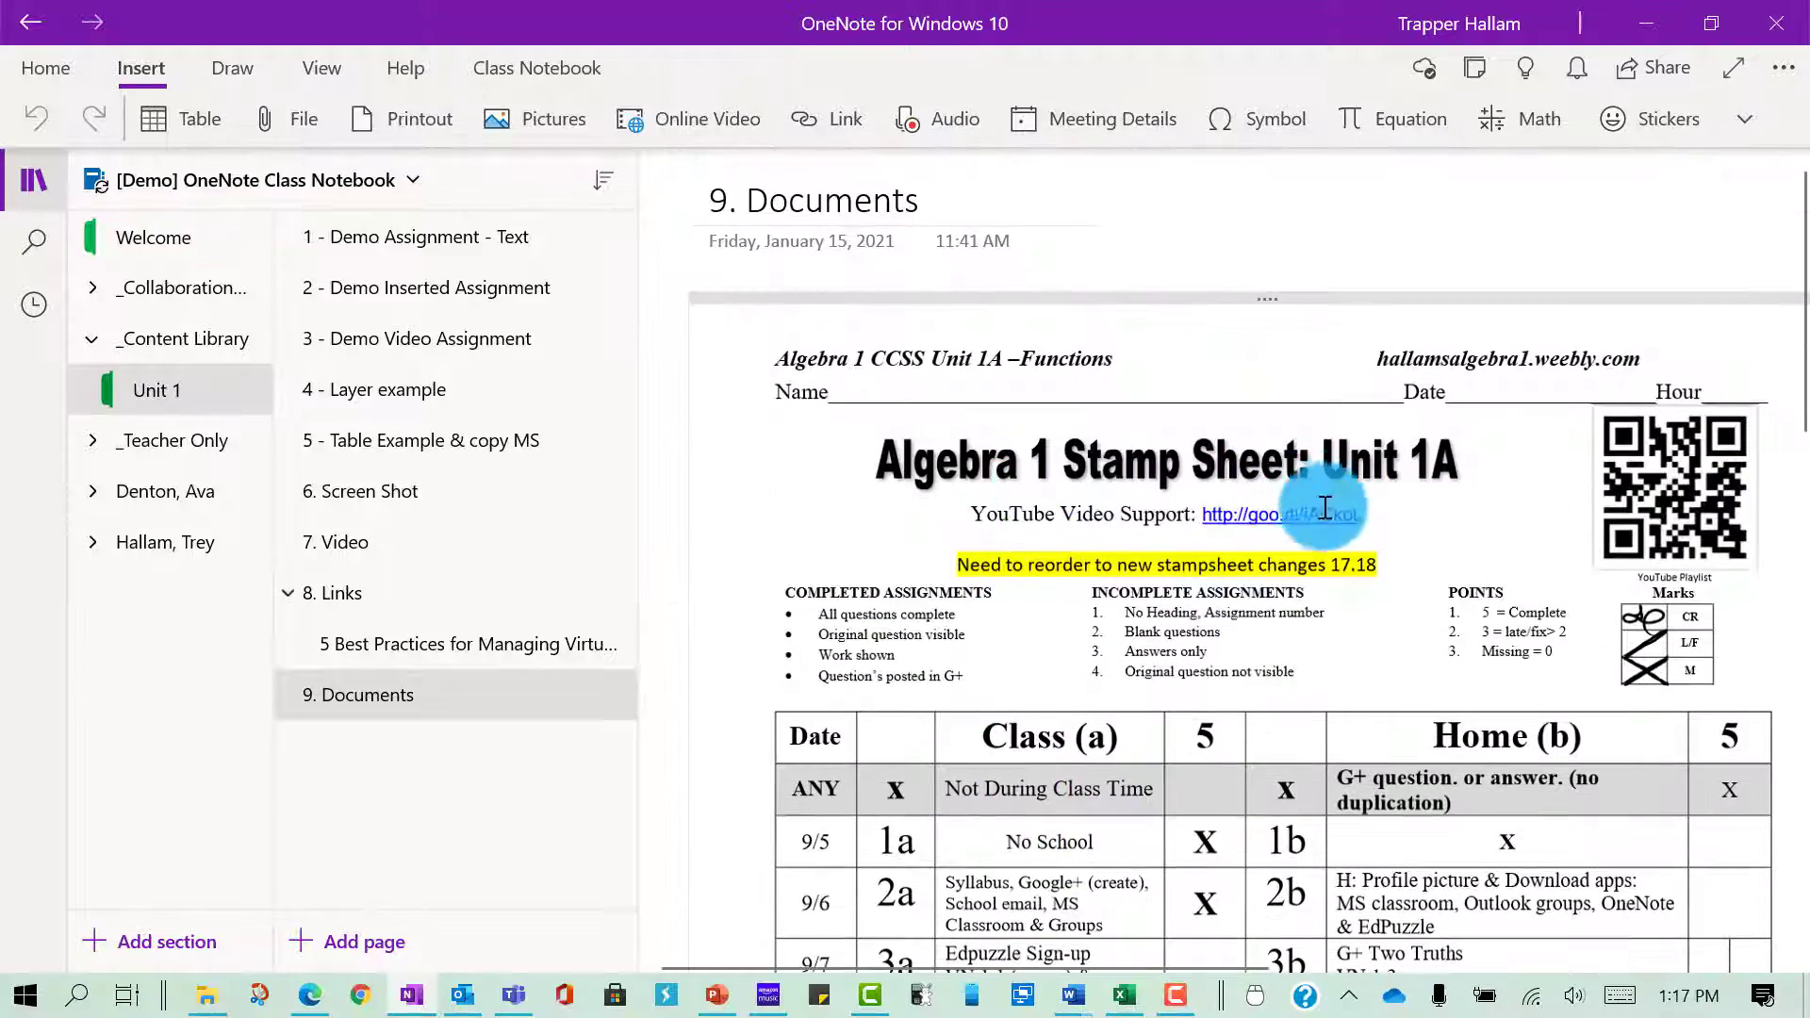
scroll(959, 561, down, 1)
scroll(970, 513, down, 5)
scroll(974, 509, up, 6)
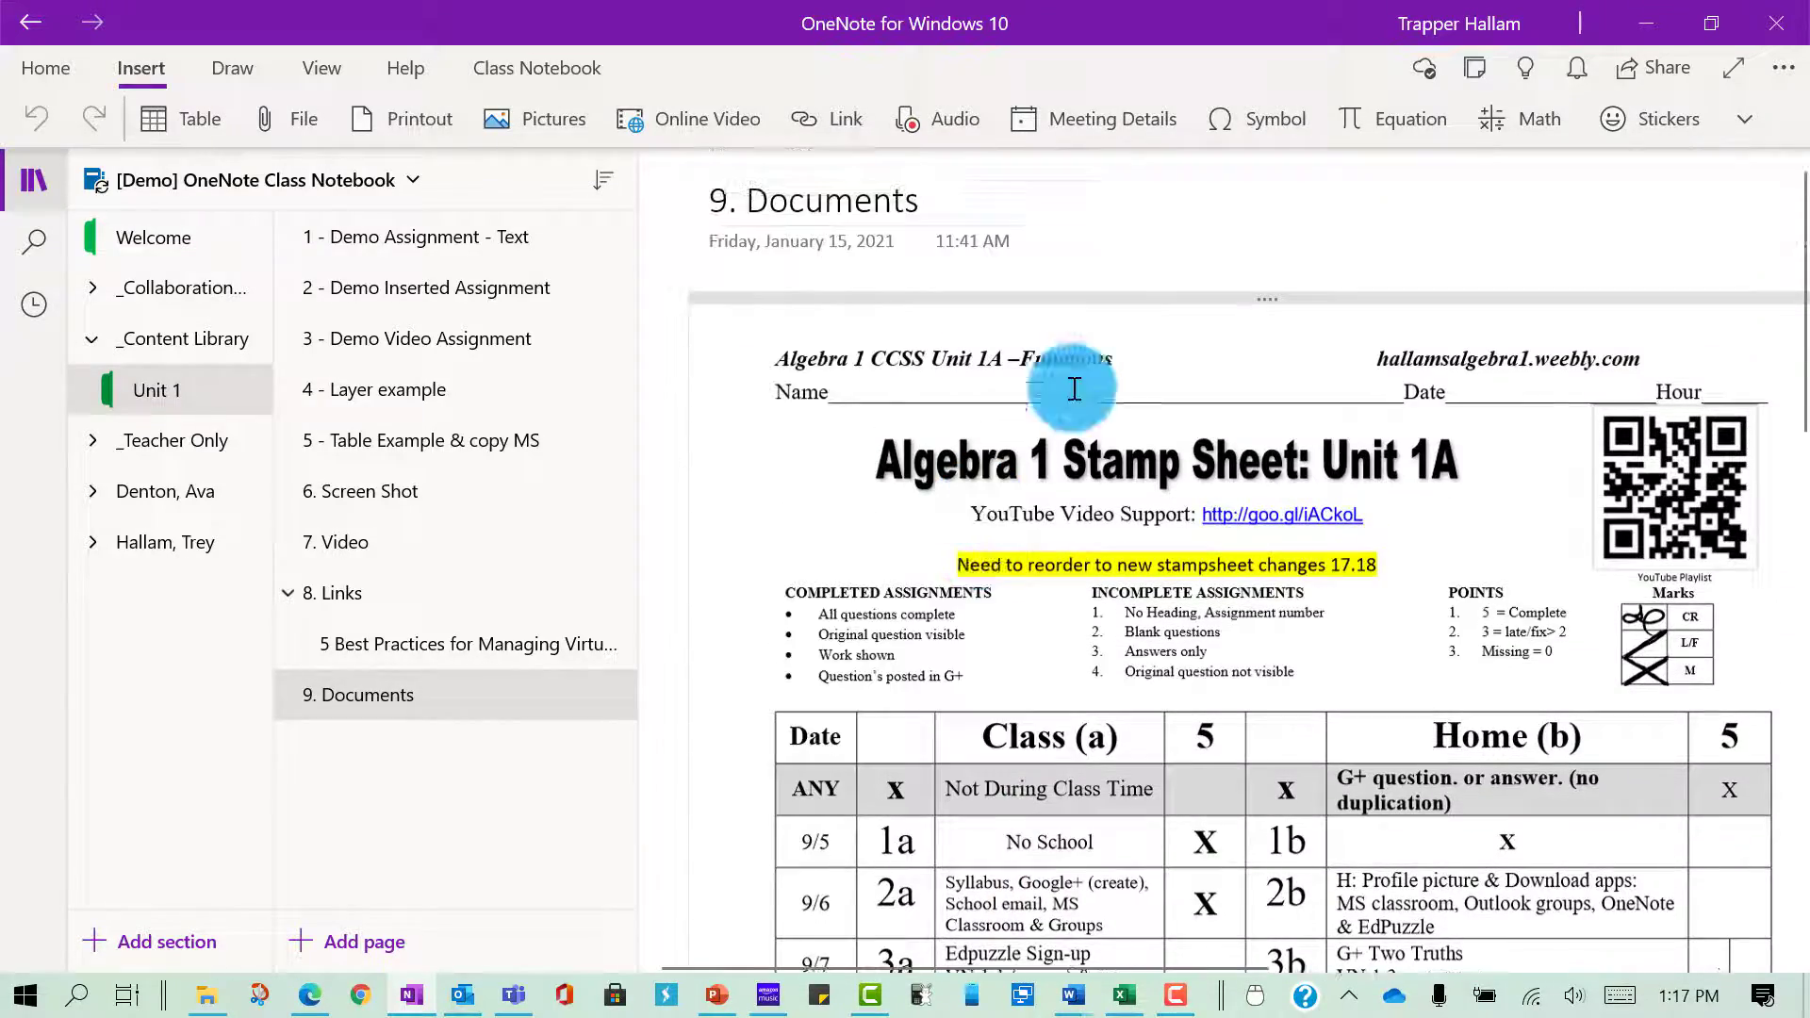
click(1185, 302)
click(1216, 252)
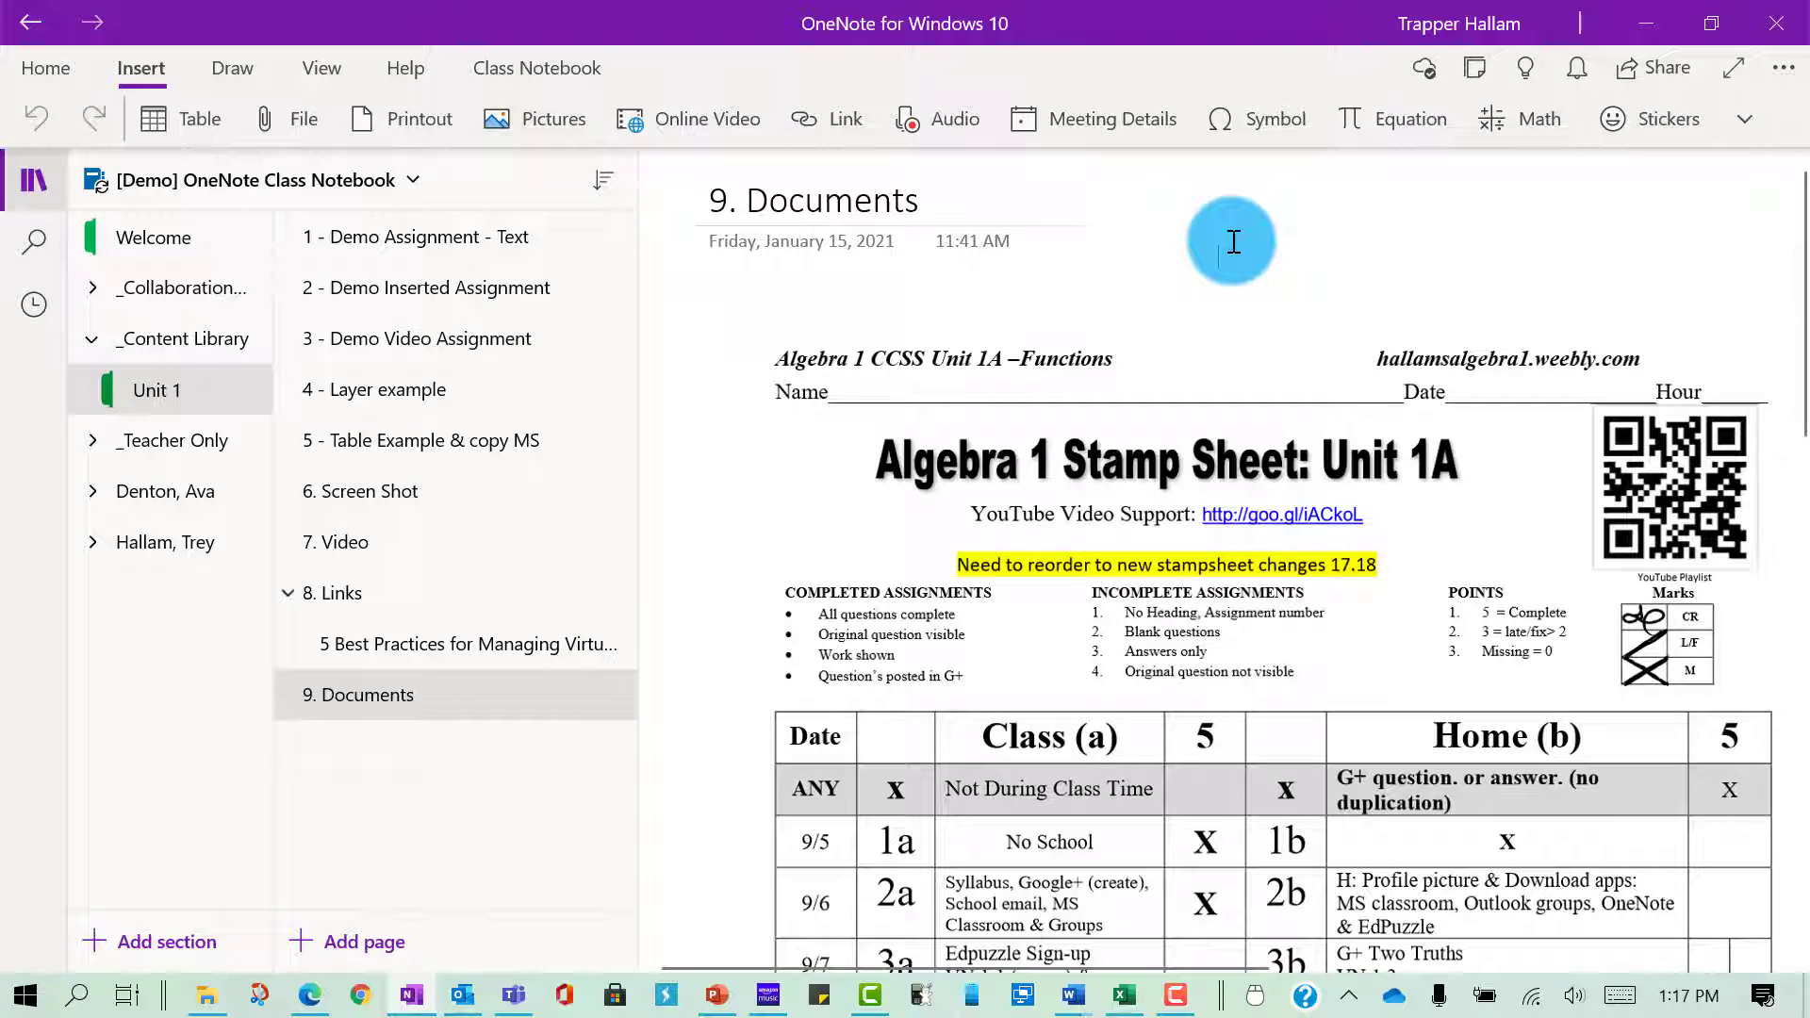
click(1179, 307)
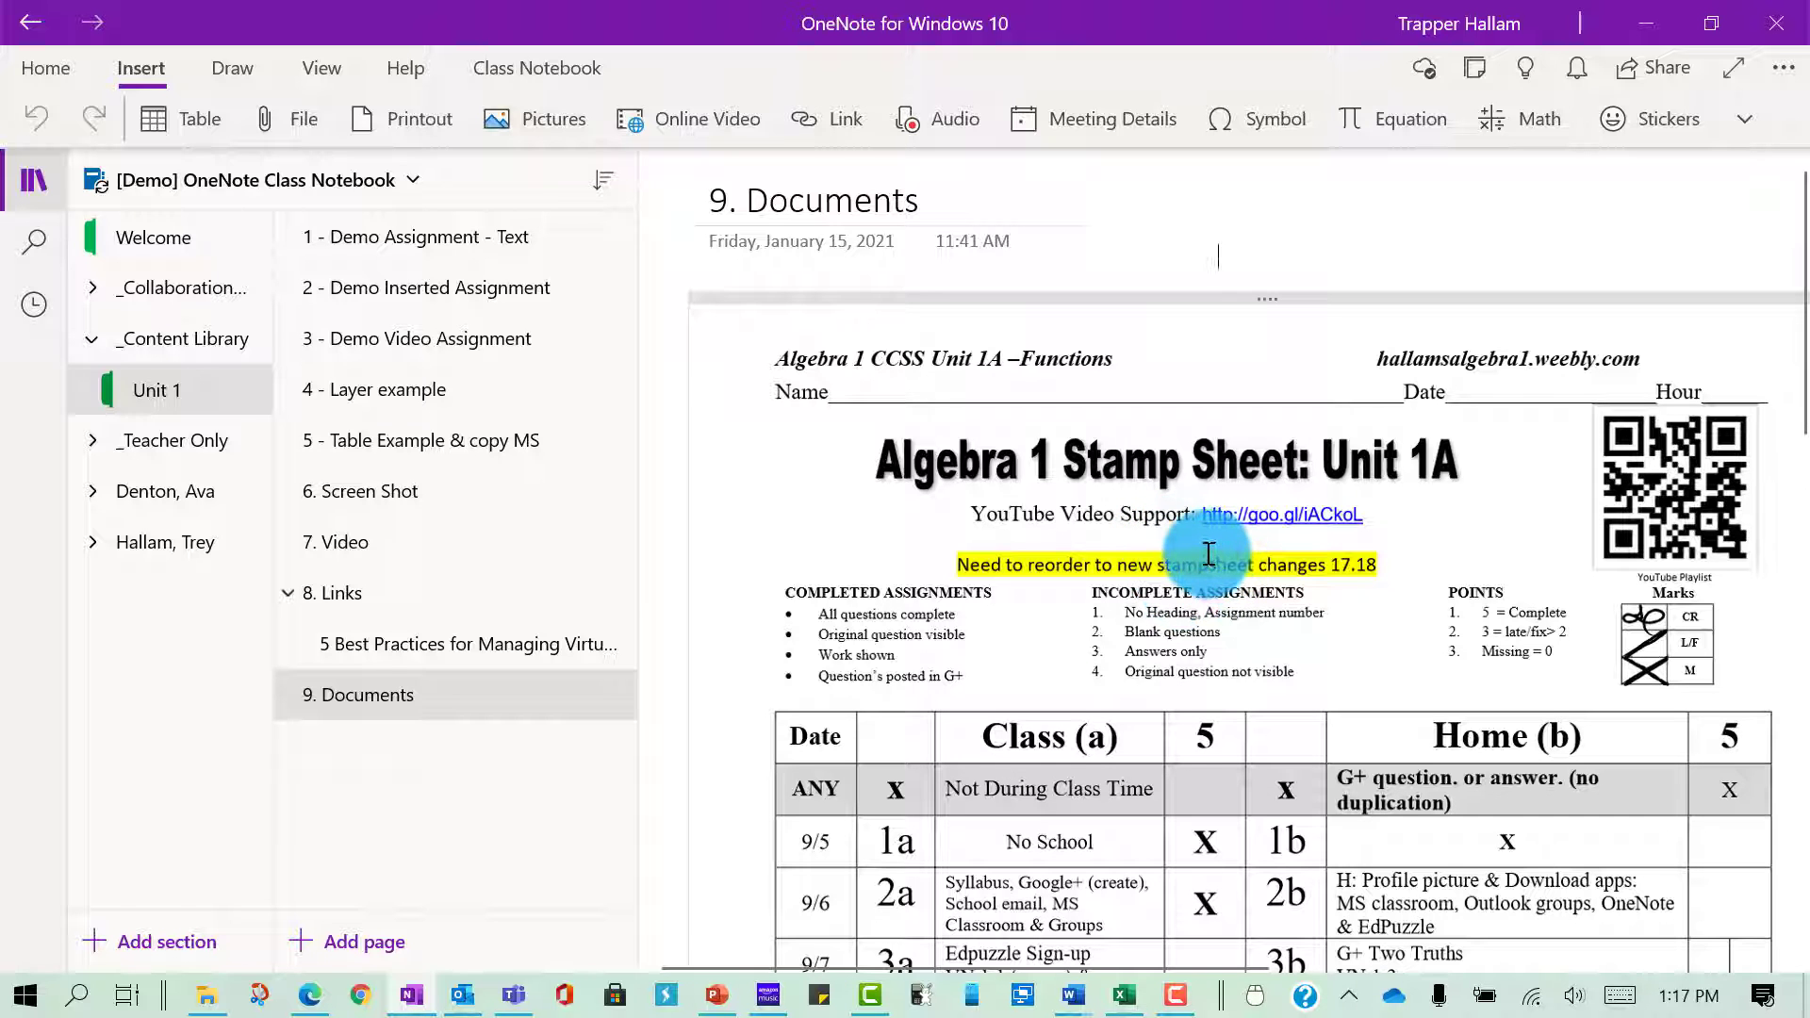
scroll(1203, 551, down, 2)
scroll(1203, 549, up, 1)
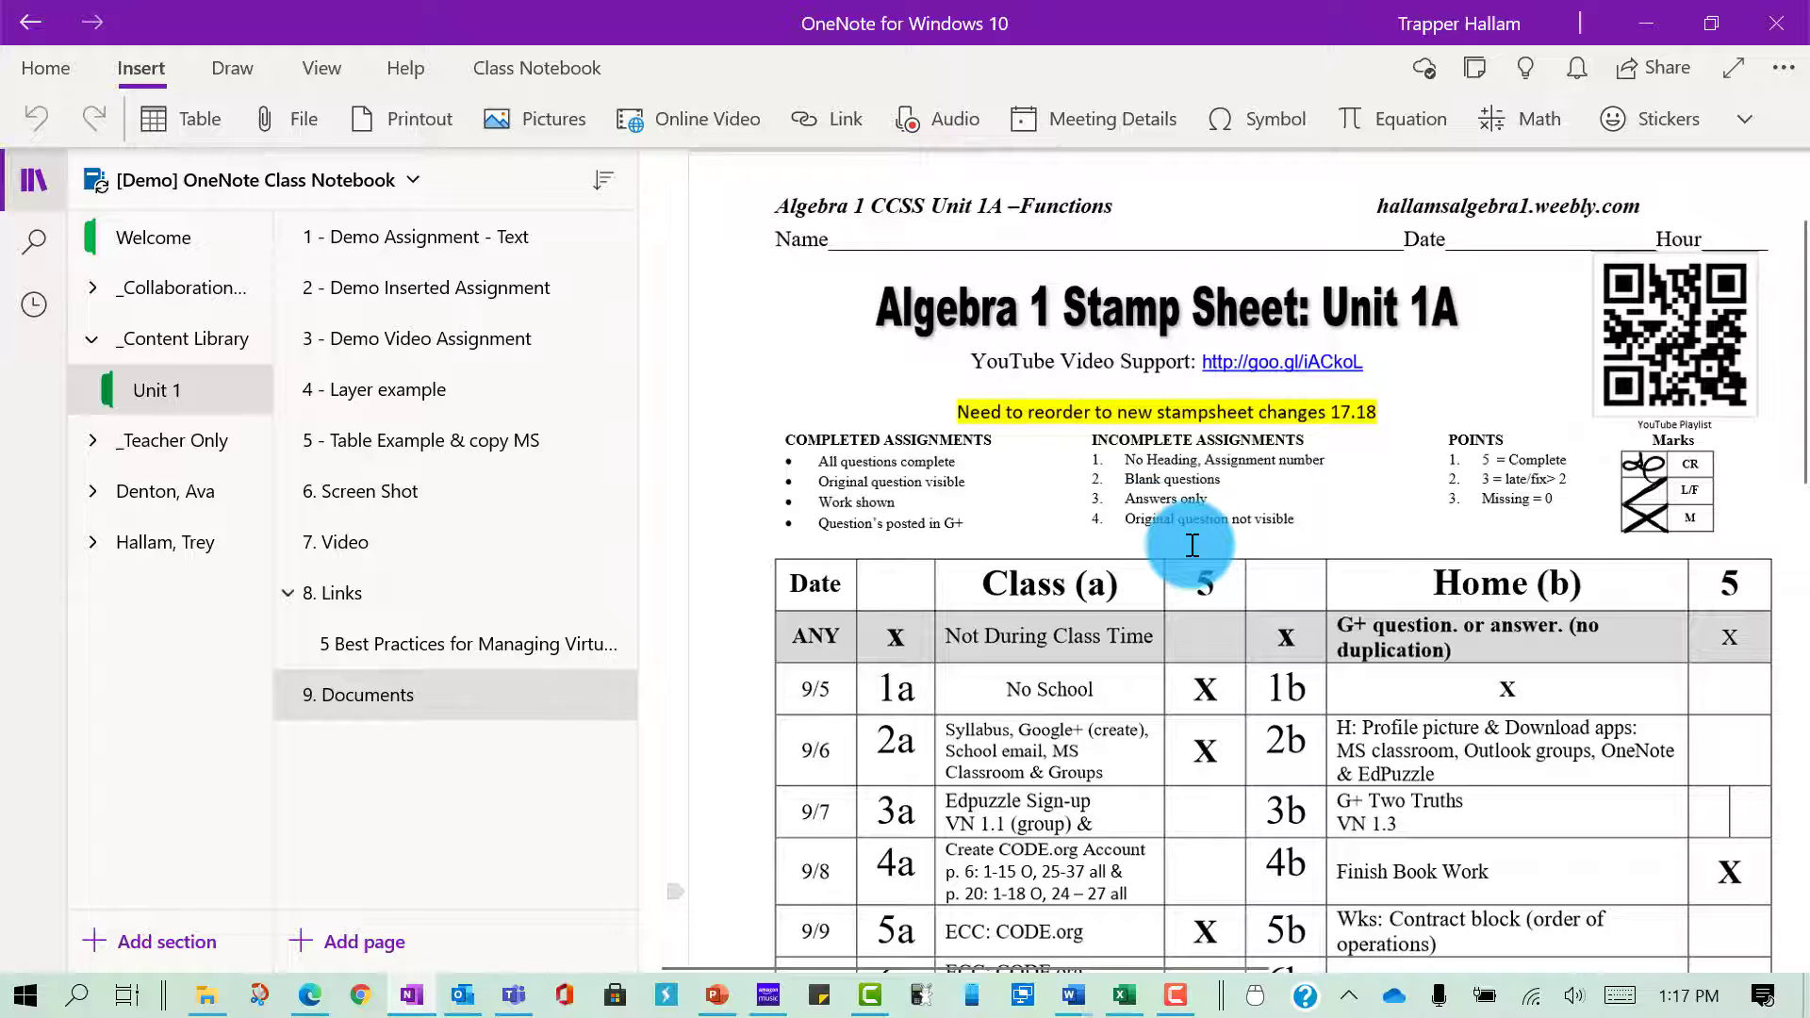
scroll(1169, 528, up, 2)
click(1143, 509)
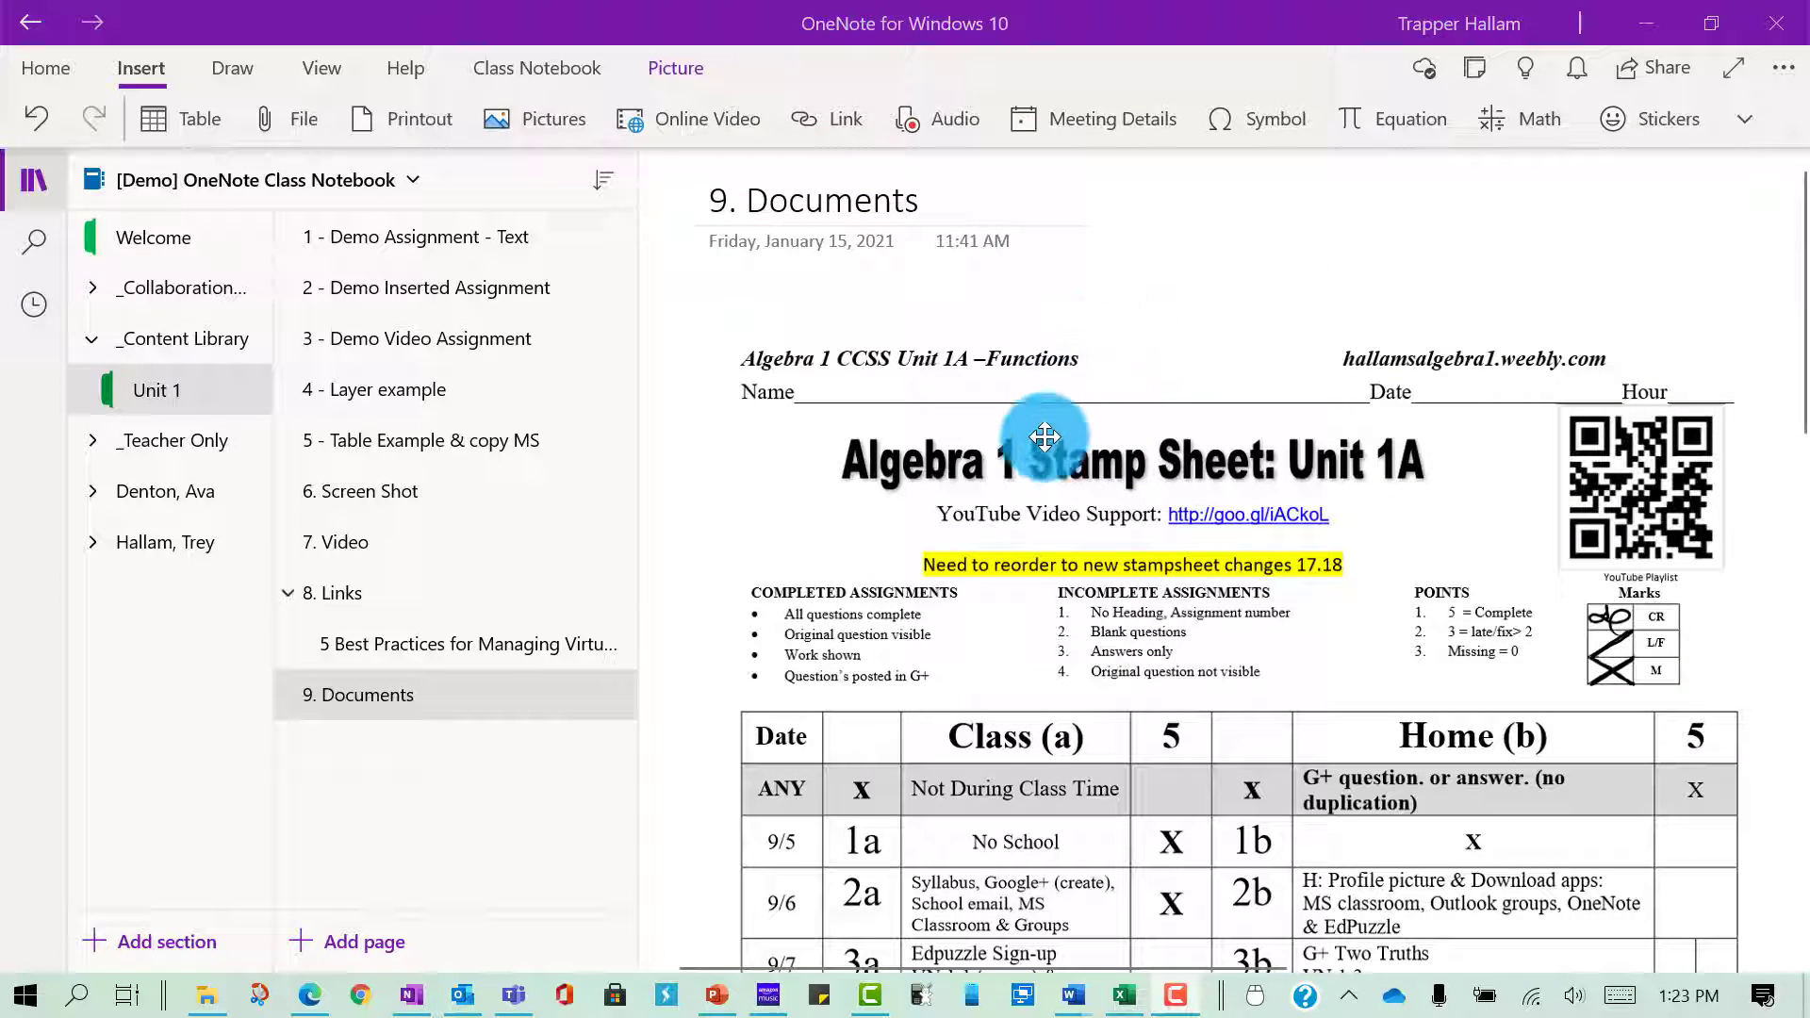
click(886, 500)
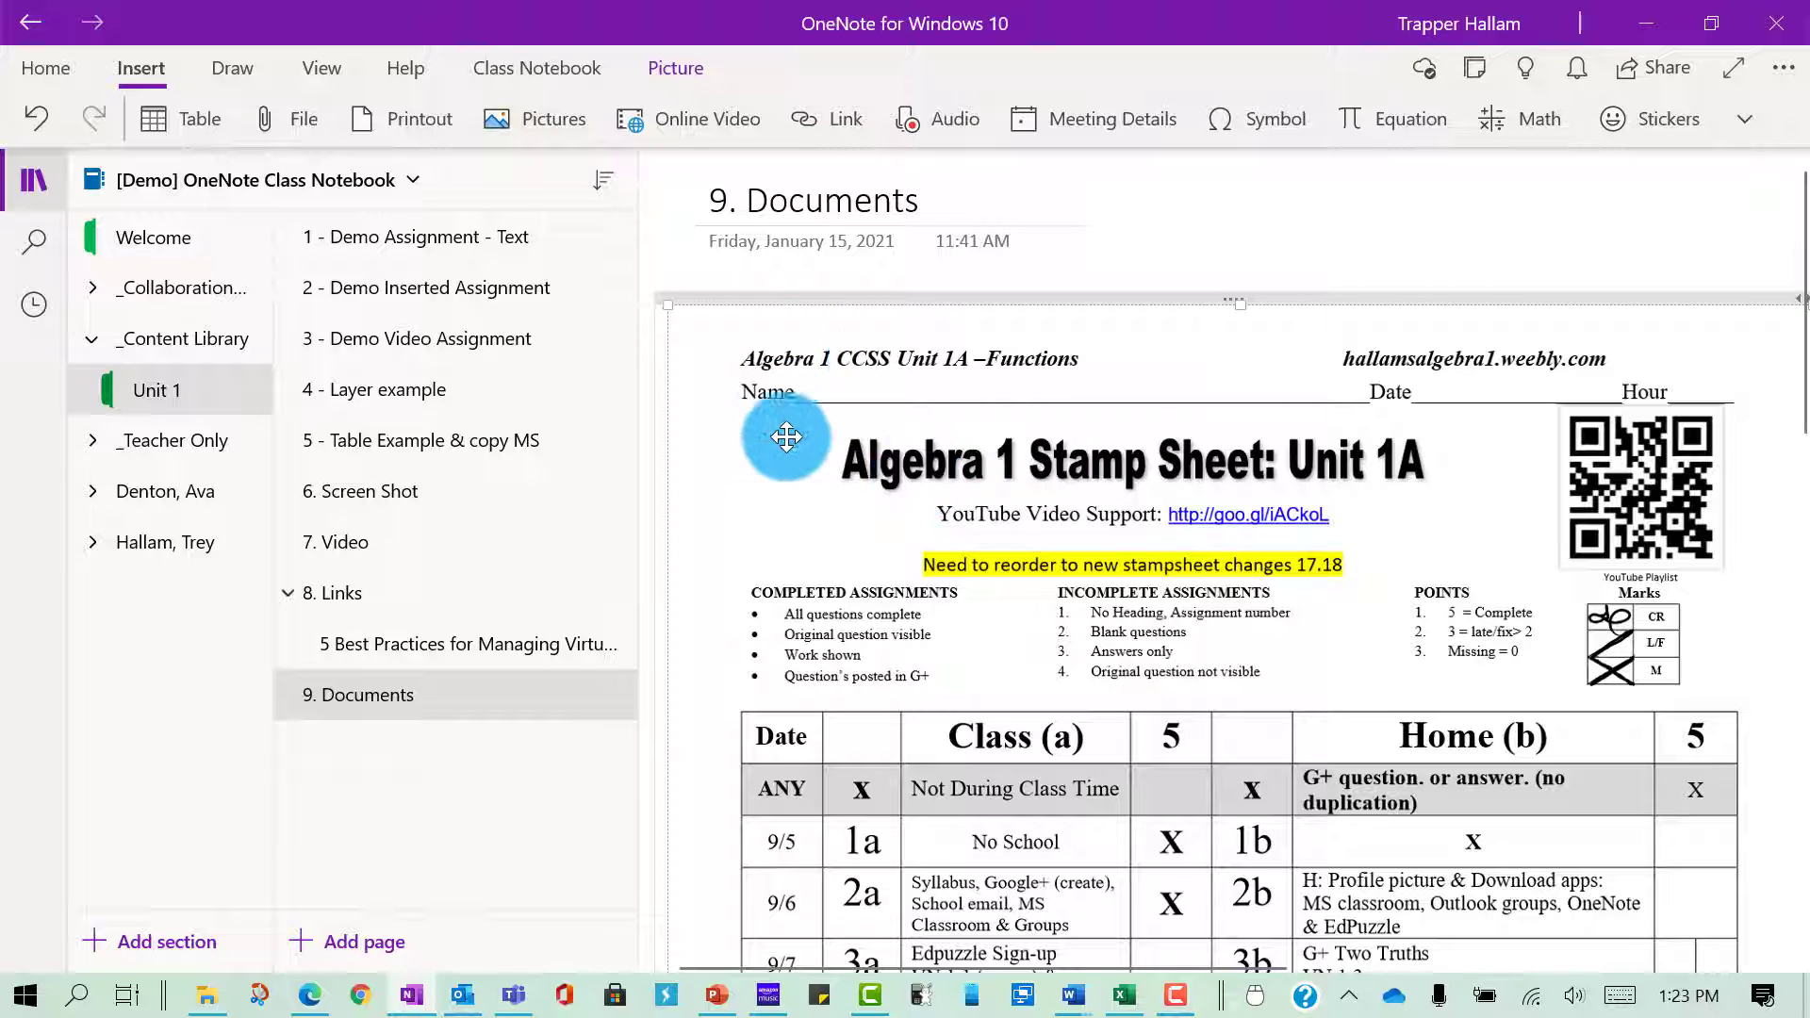
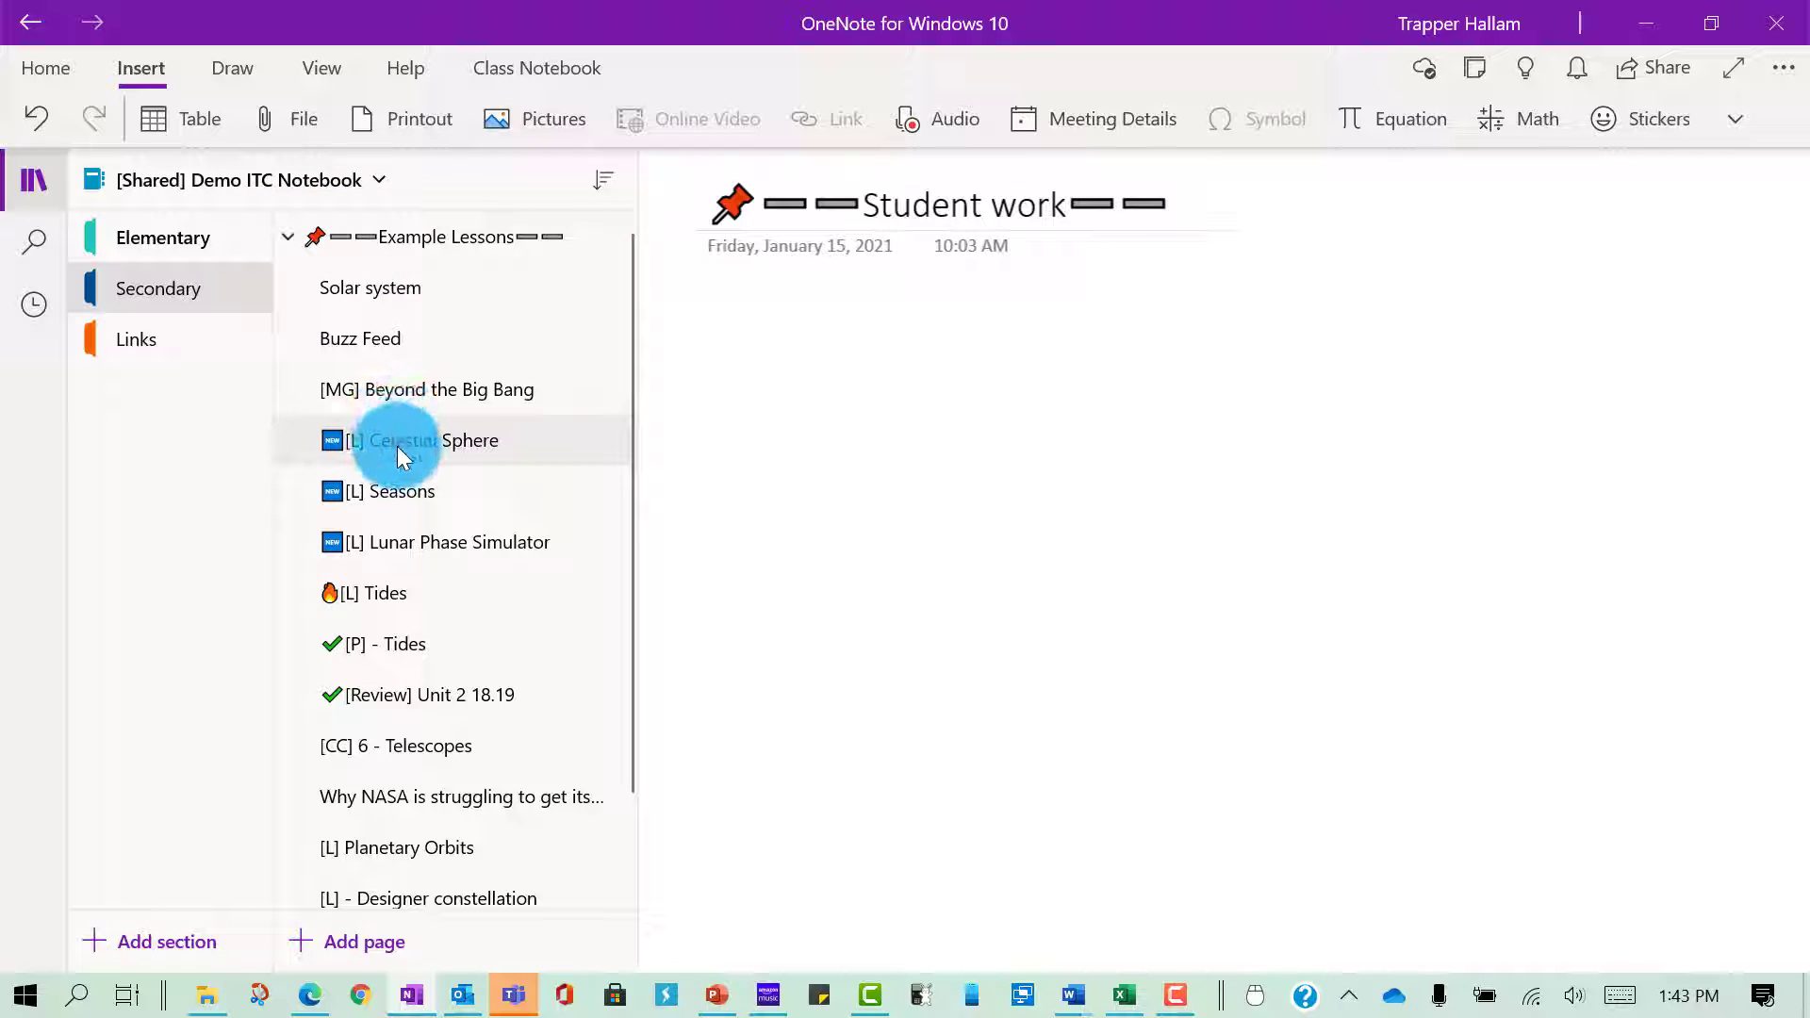
- Open the [L] Tides page in the Secondary section and review its grading table and directions
click(391, 592)
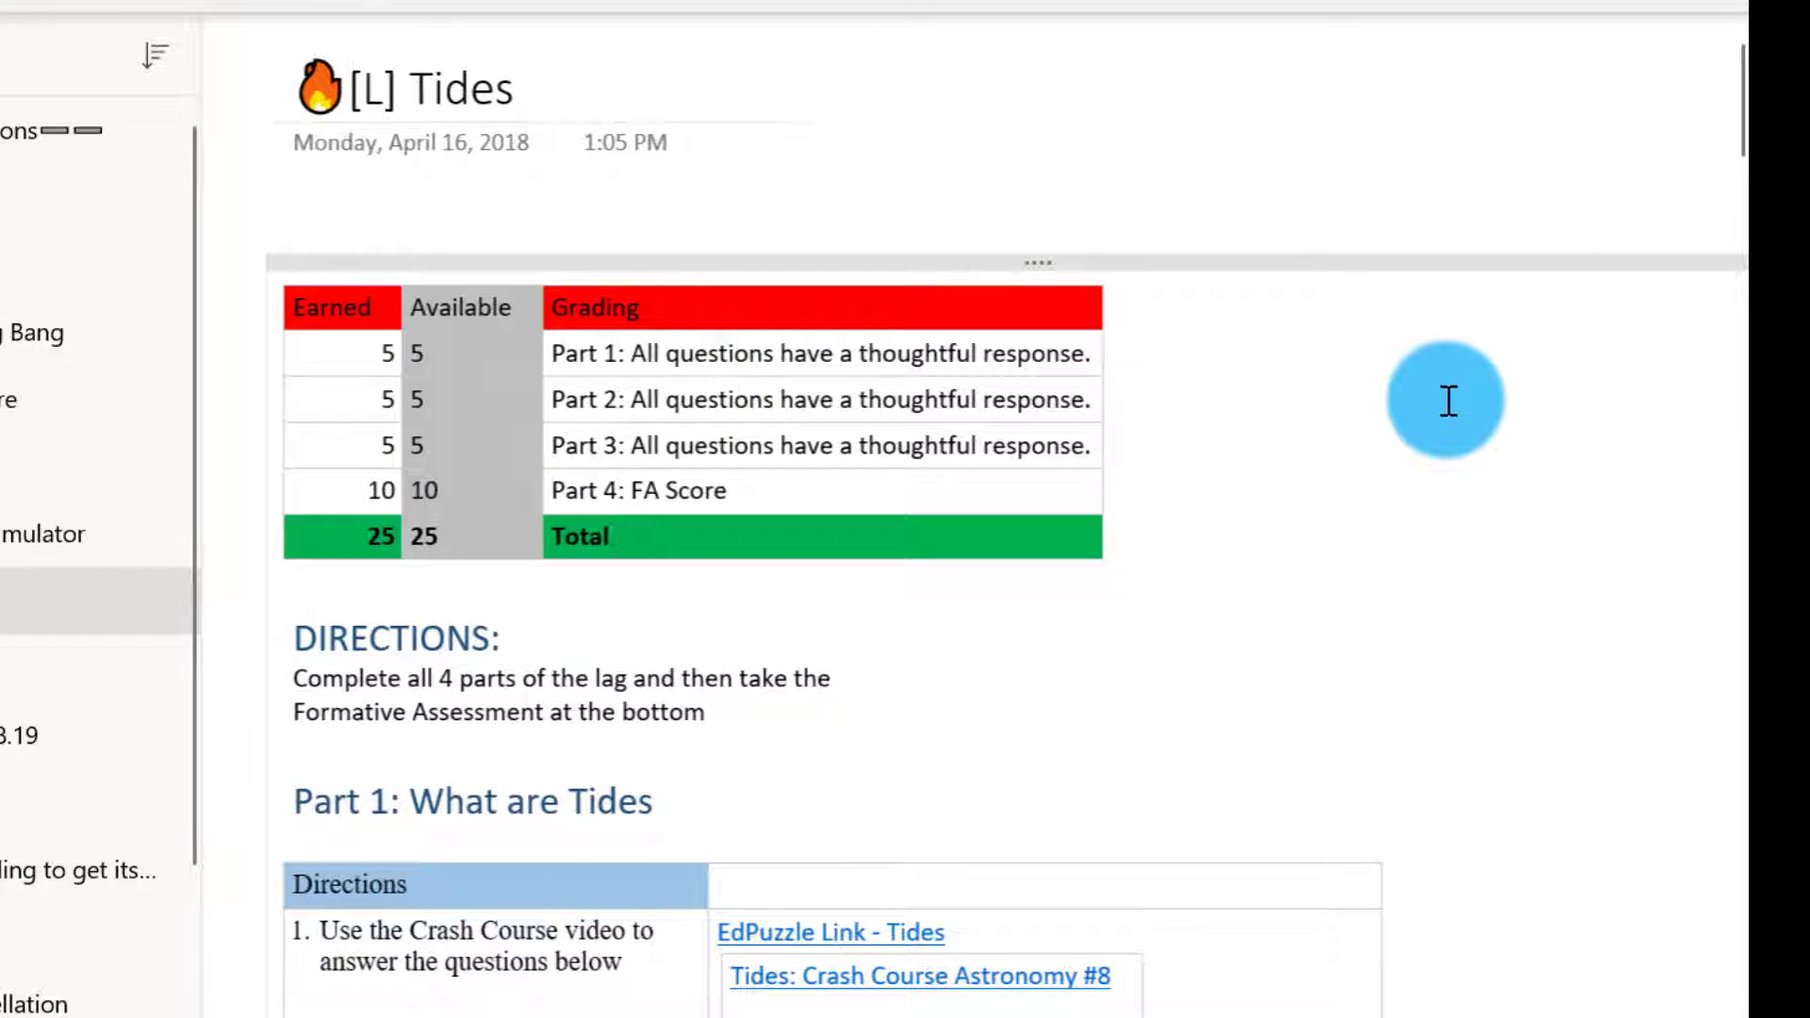
scroll(1395, 413, down, 4)
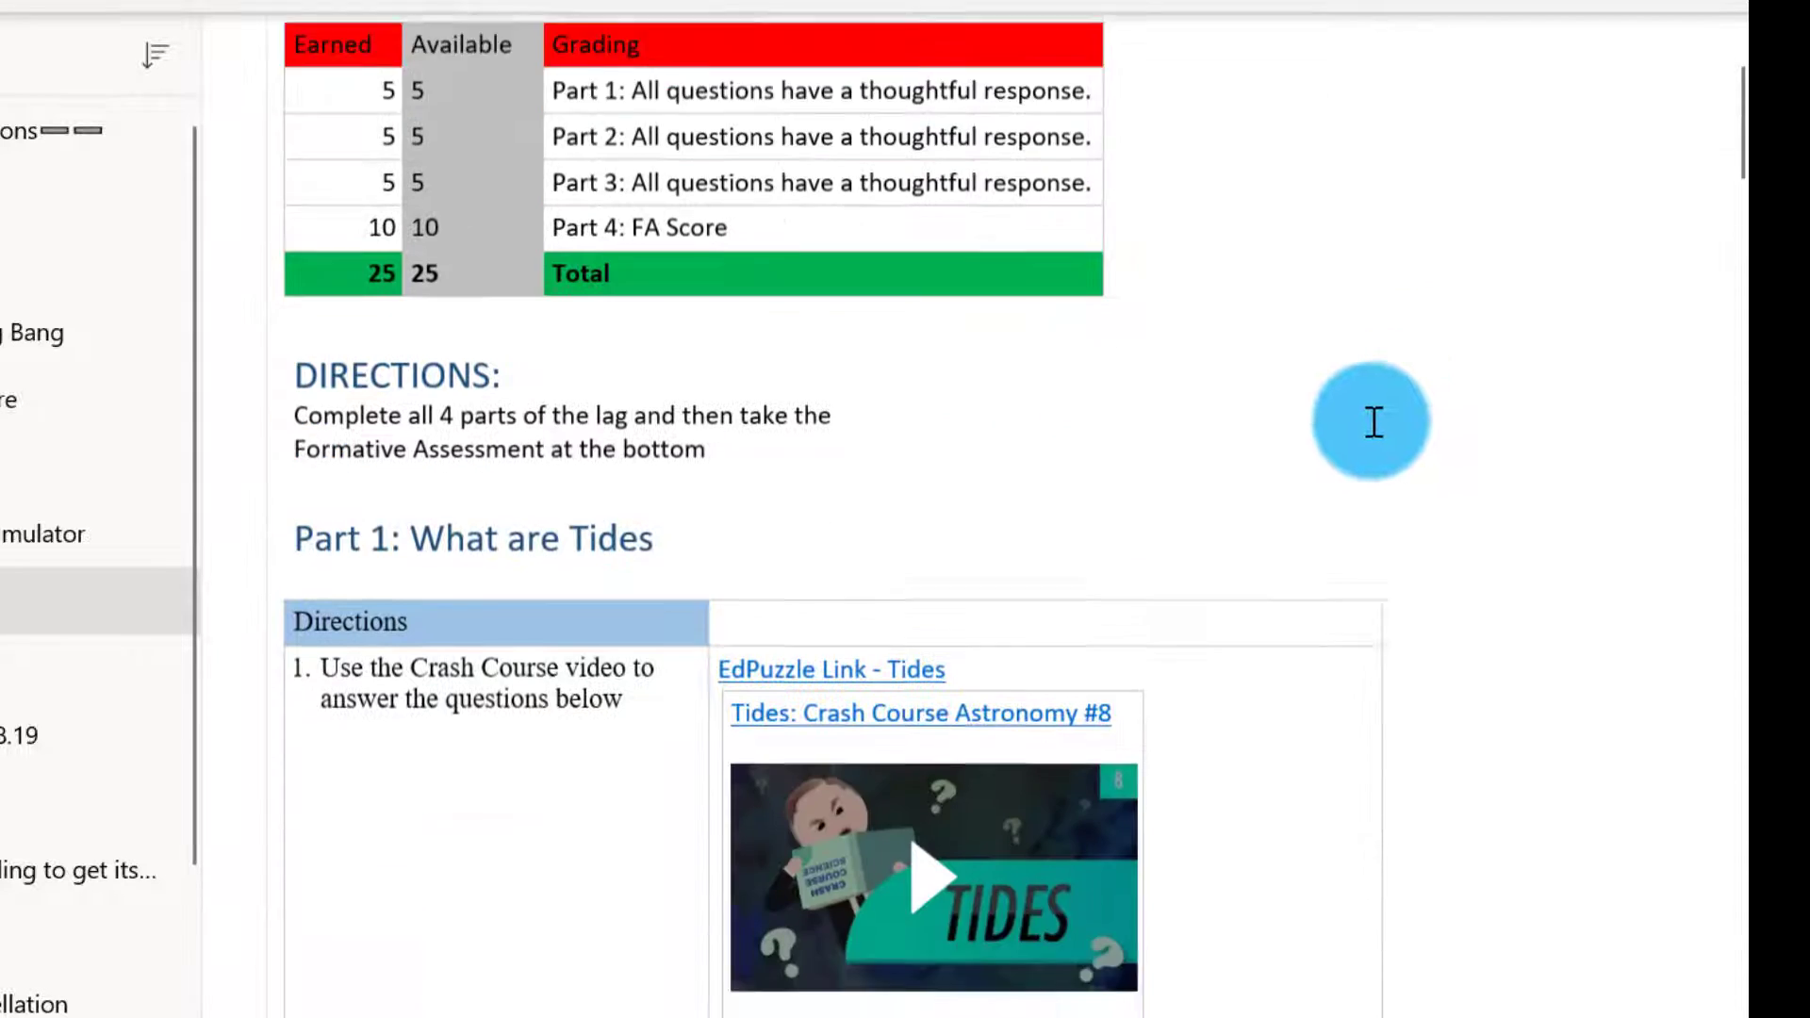
scroll(1221, 377, up, 4)
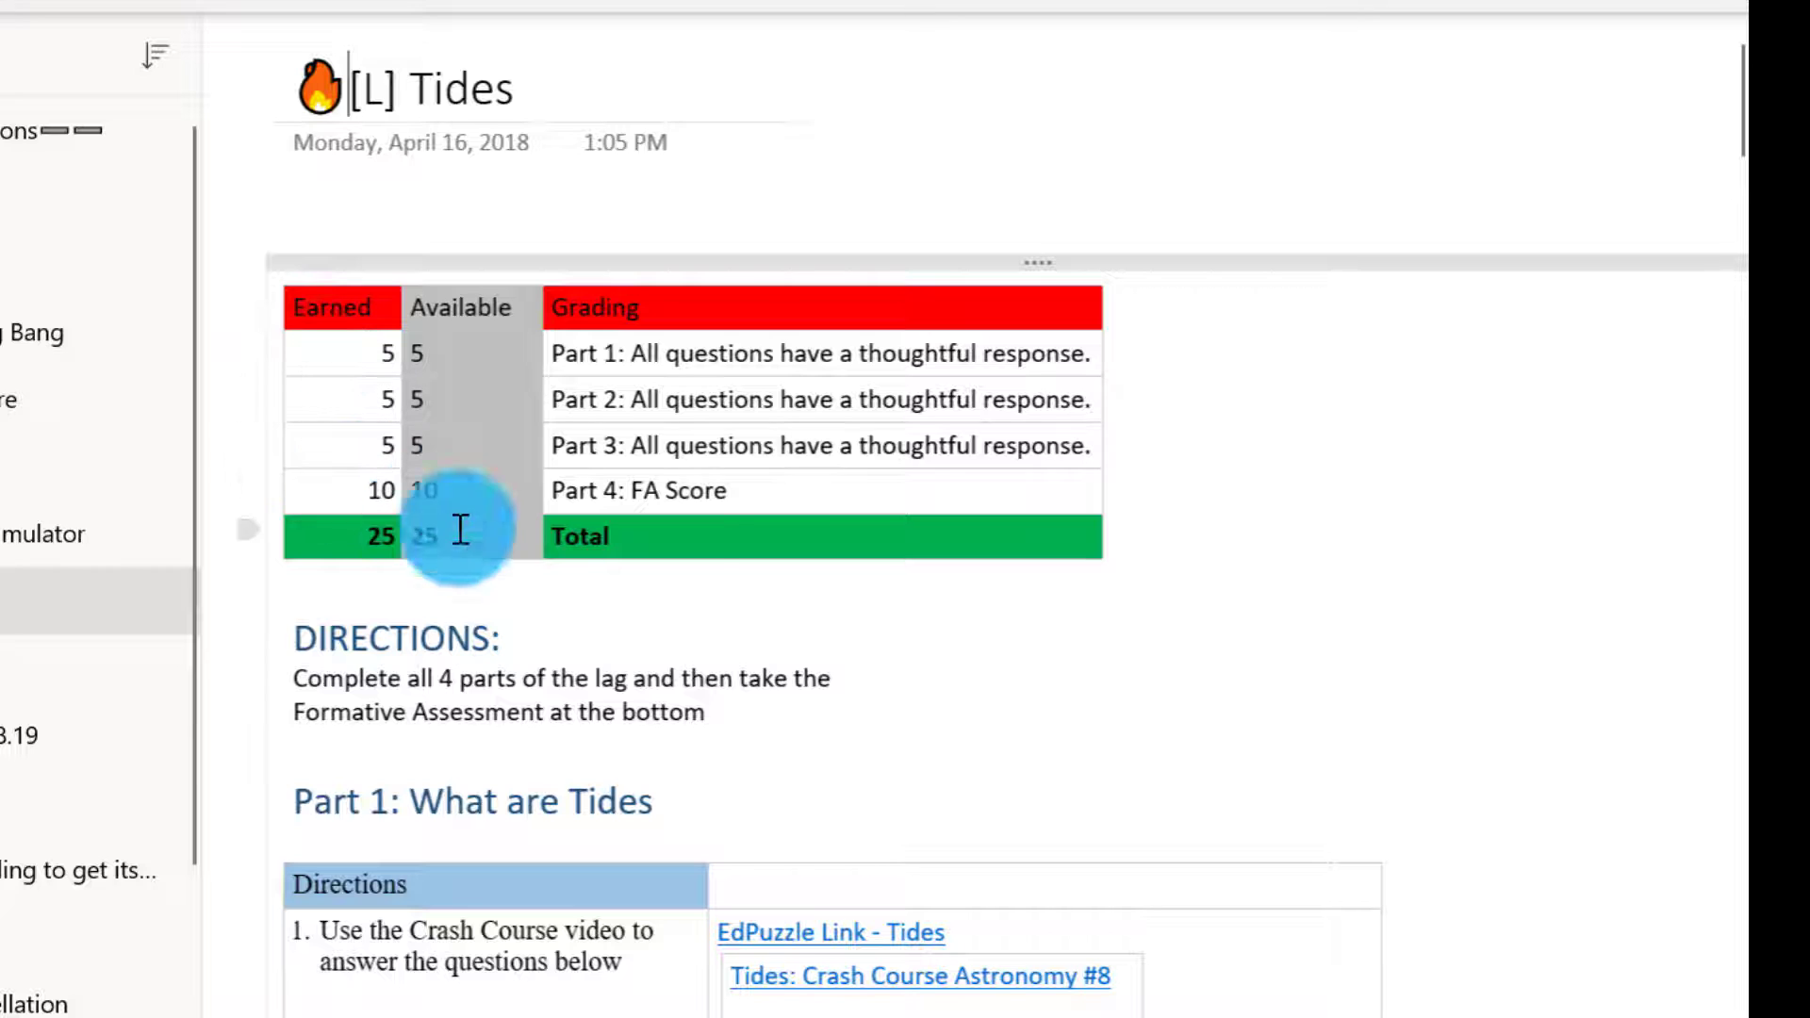
scroll(747, 458, down, 4)
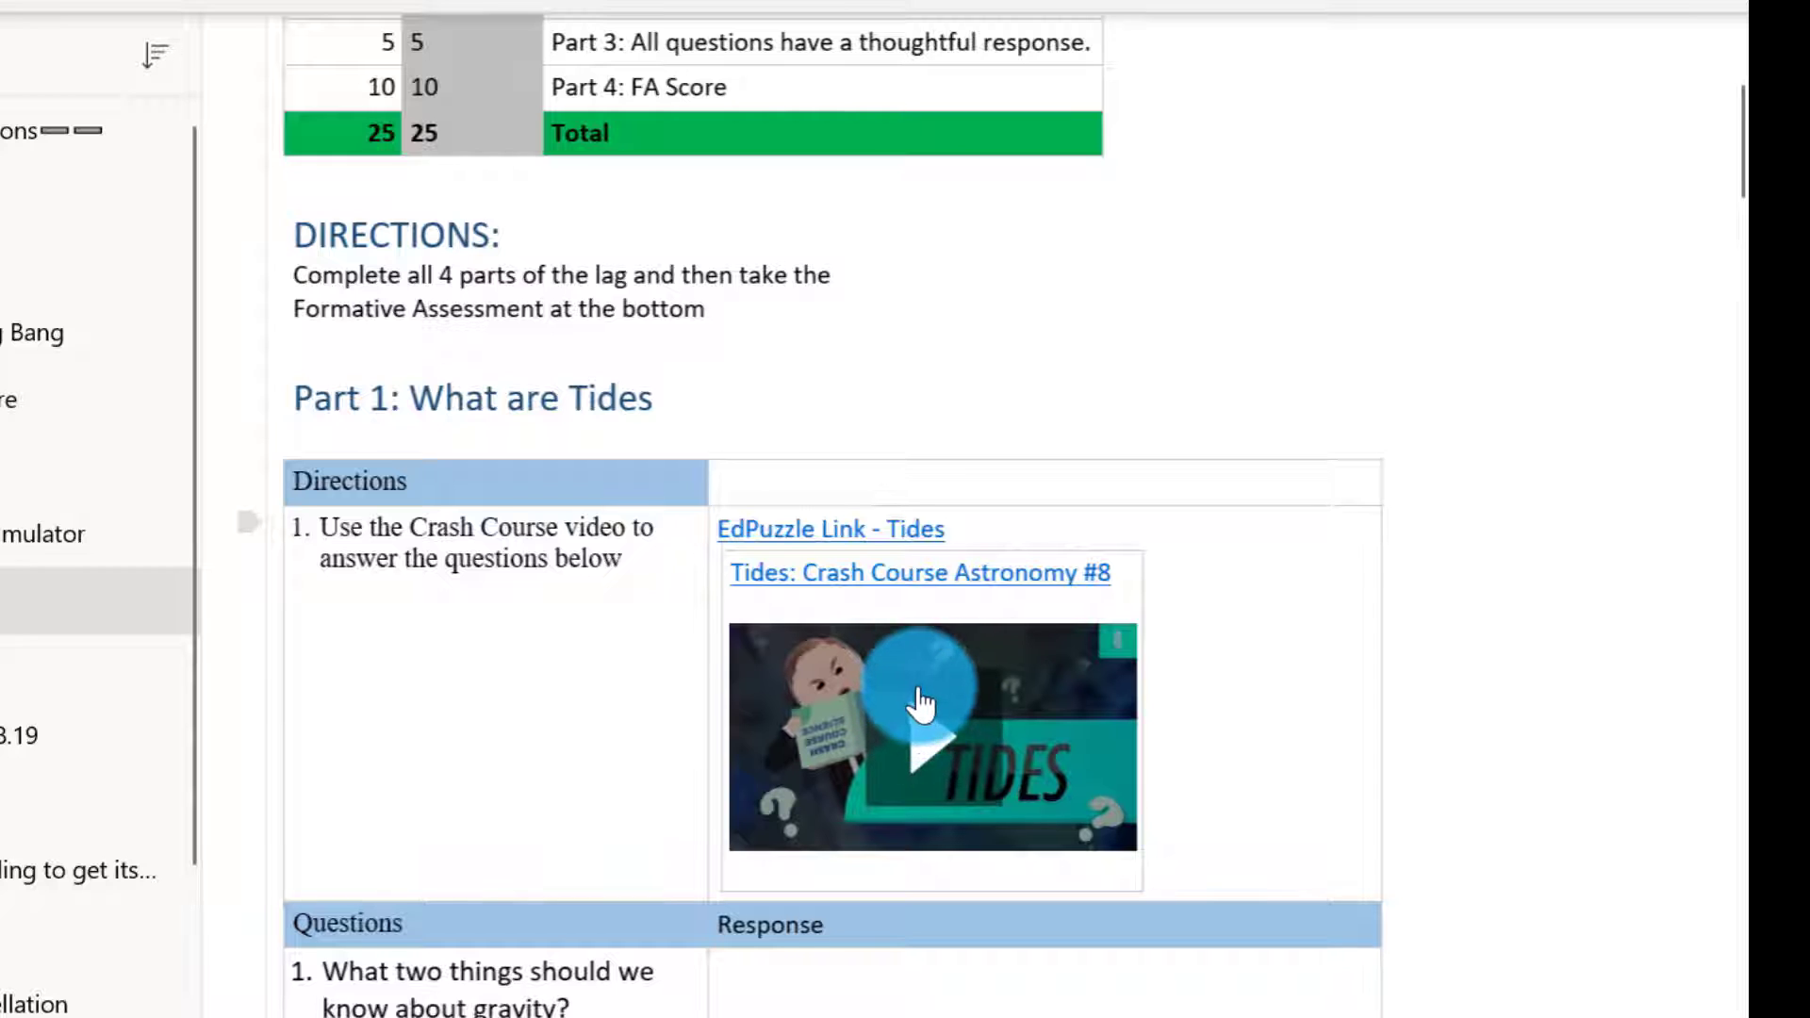
- Examine the Part 1 question table and the Part 2: Tidal Bulge Simulations links, images and questions on the Tides page
scroll(904, 660, down, 10)
scroll(650, 570, down, 7)
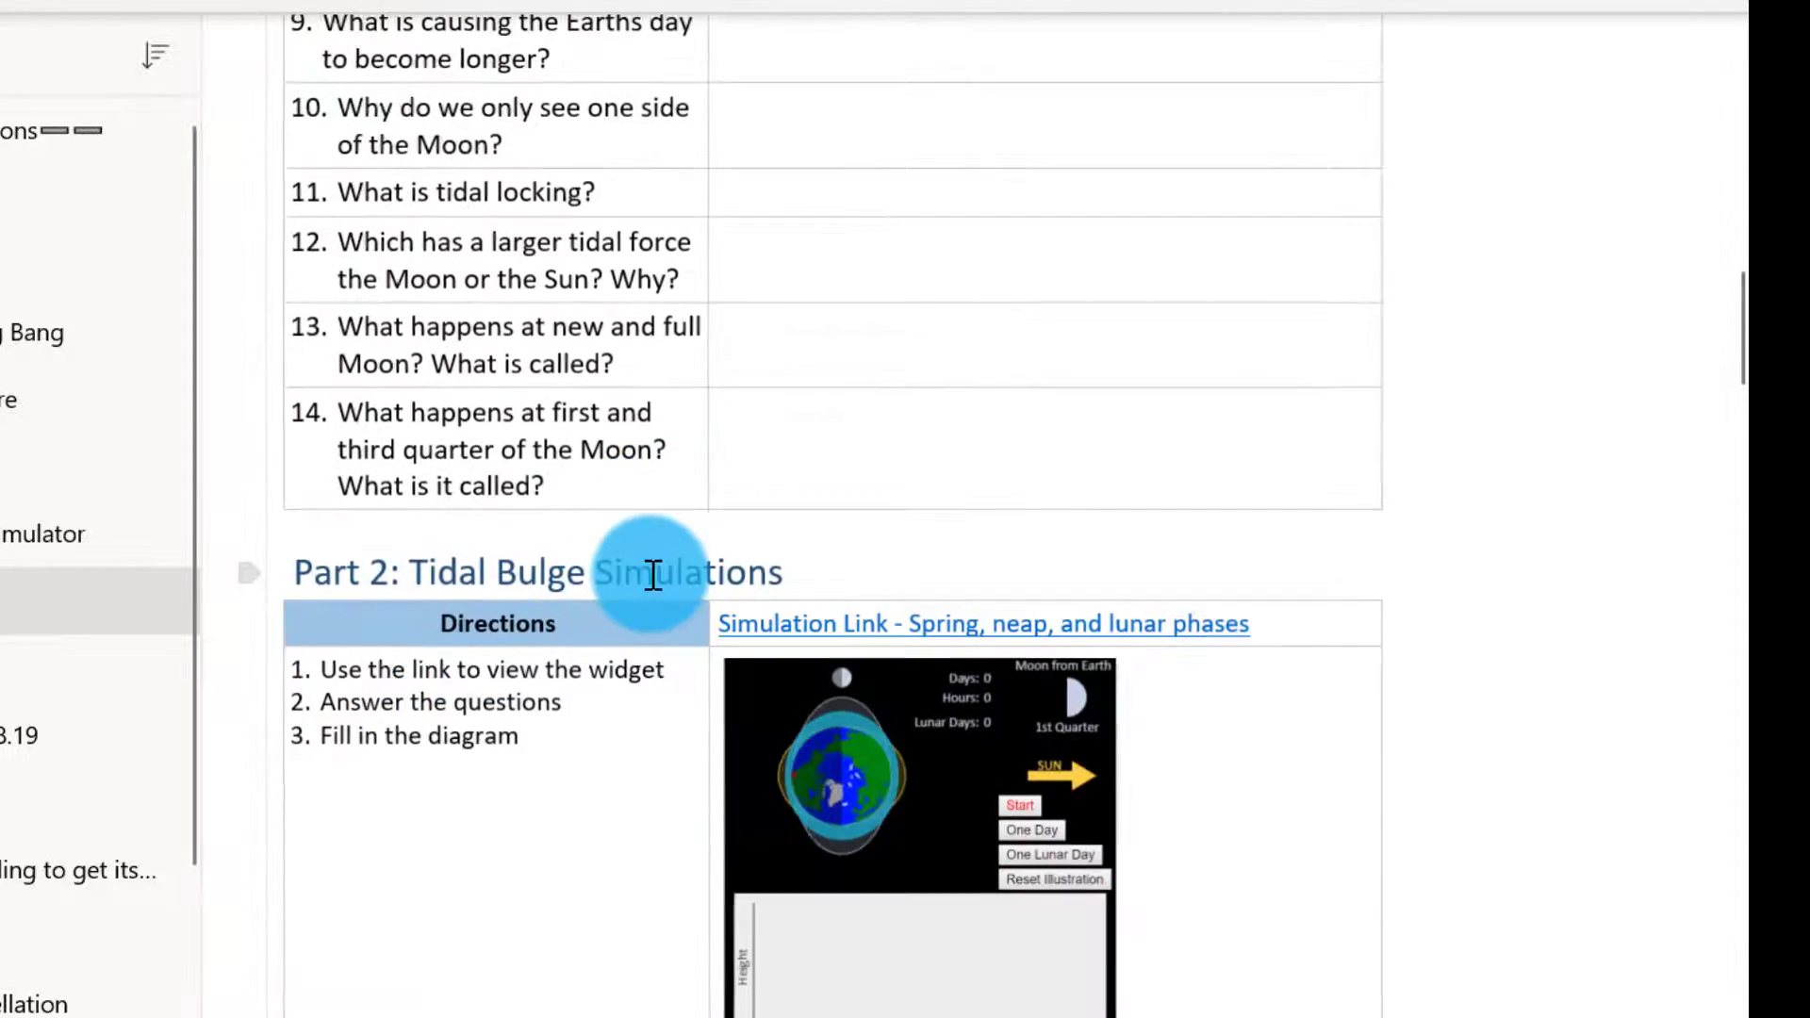
scroll(653, 575, down, 4)
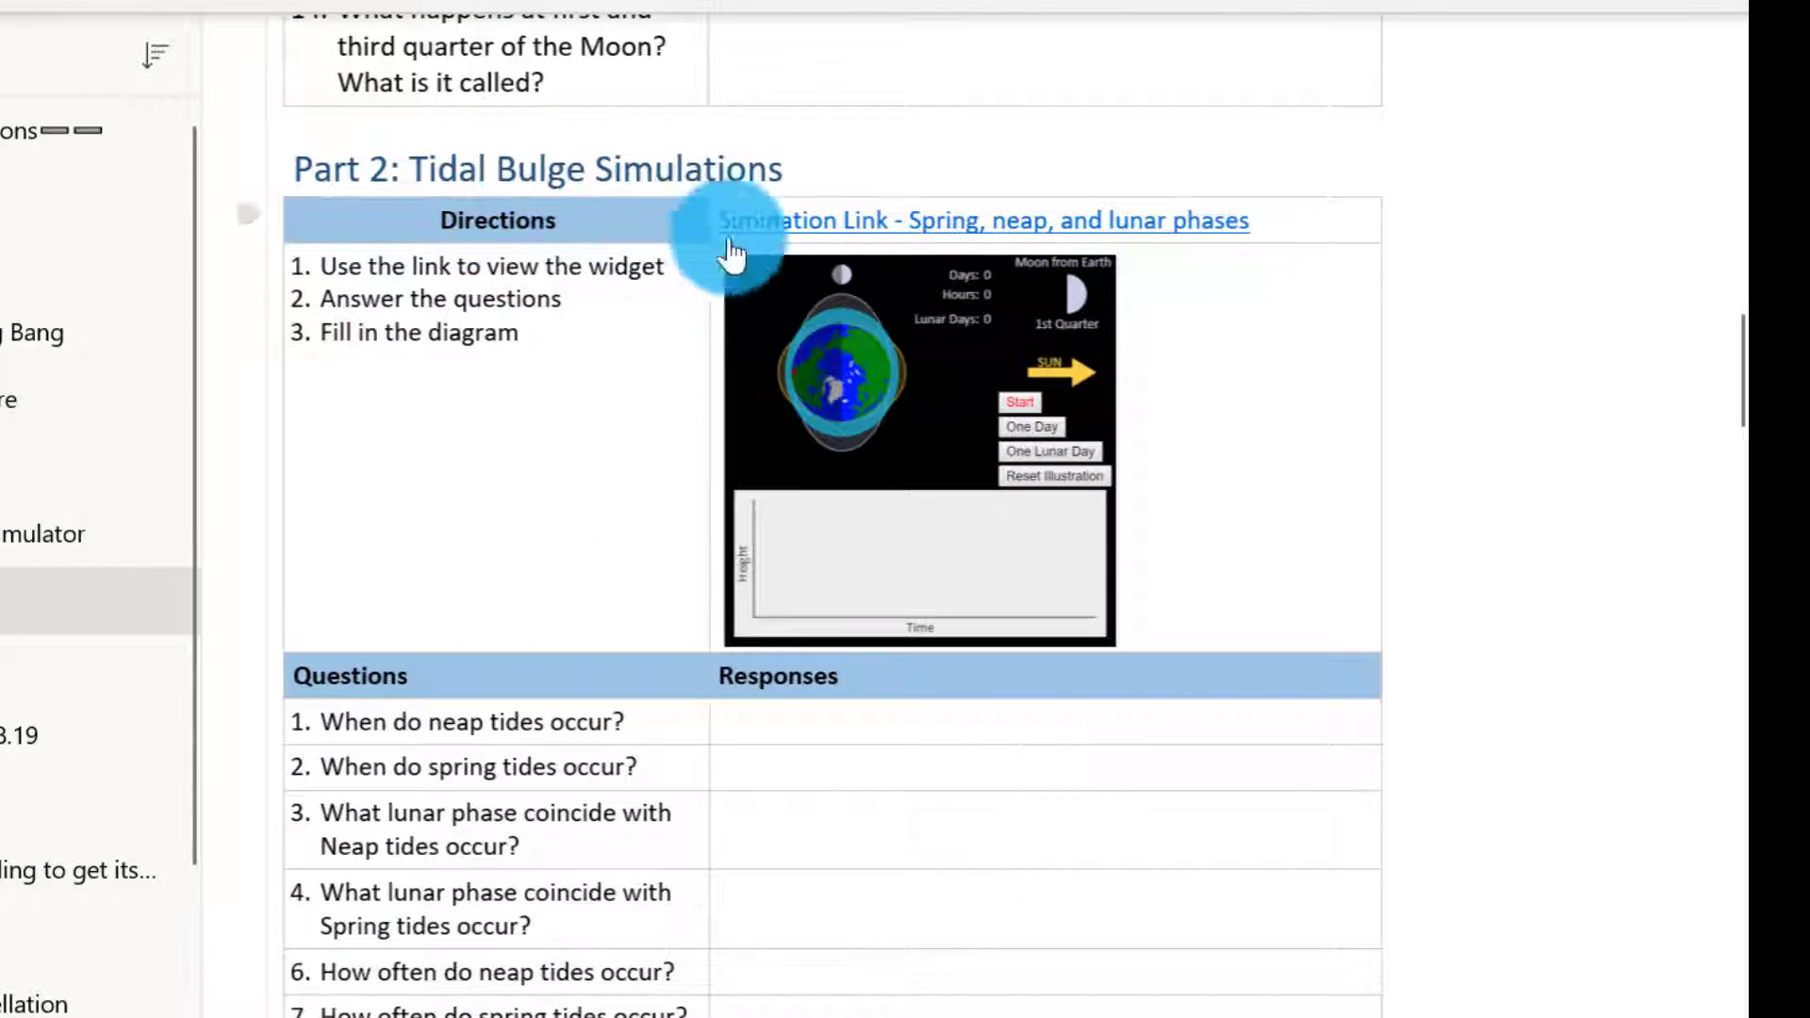
scroll(782, 207, up, 4)
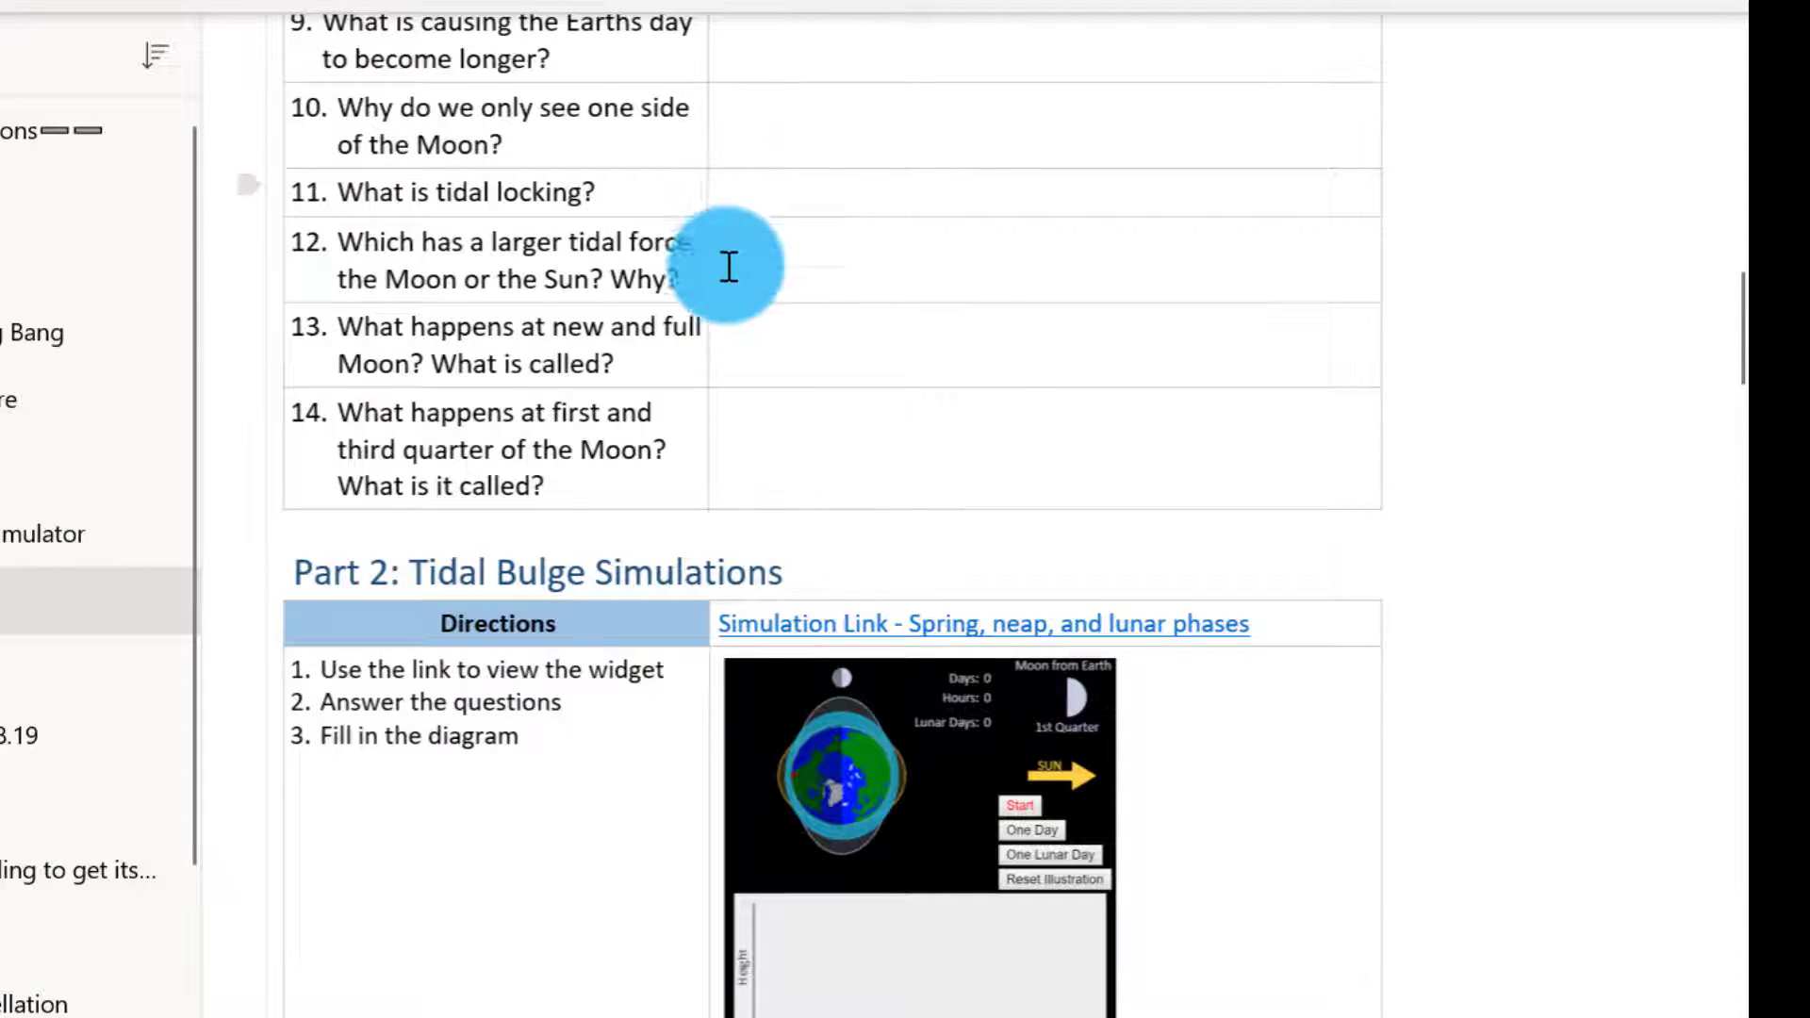
scroll(716, 623, down, 2)
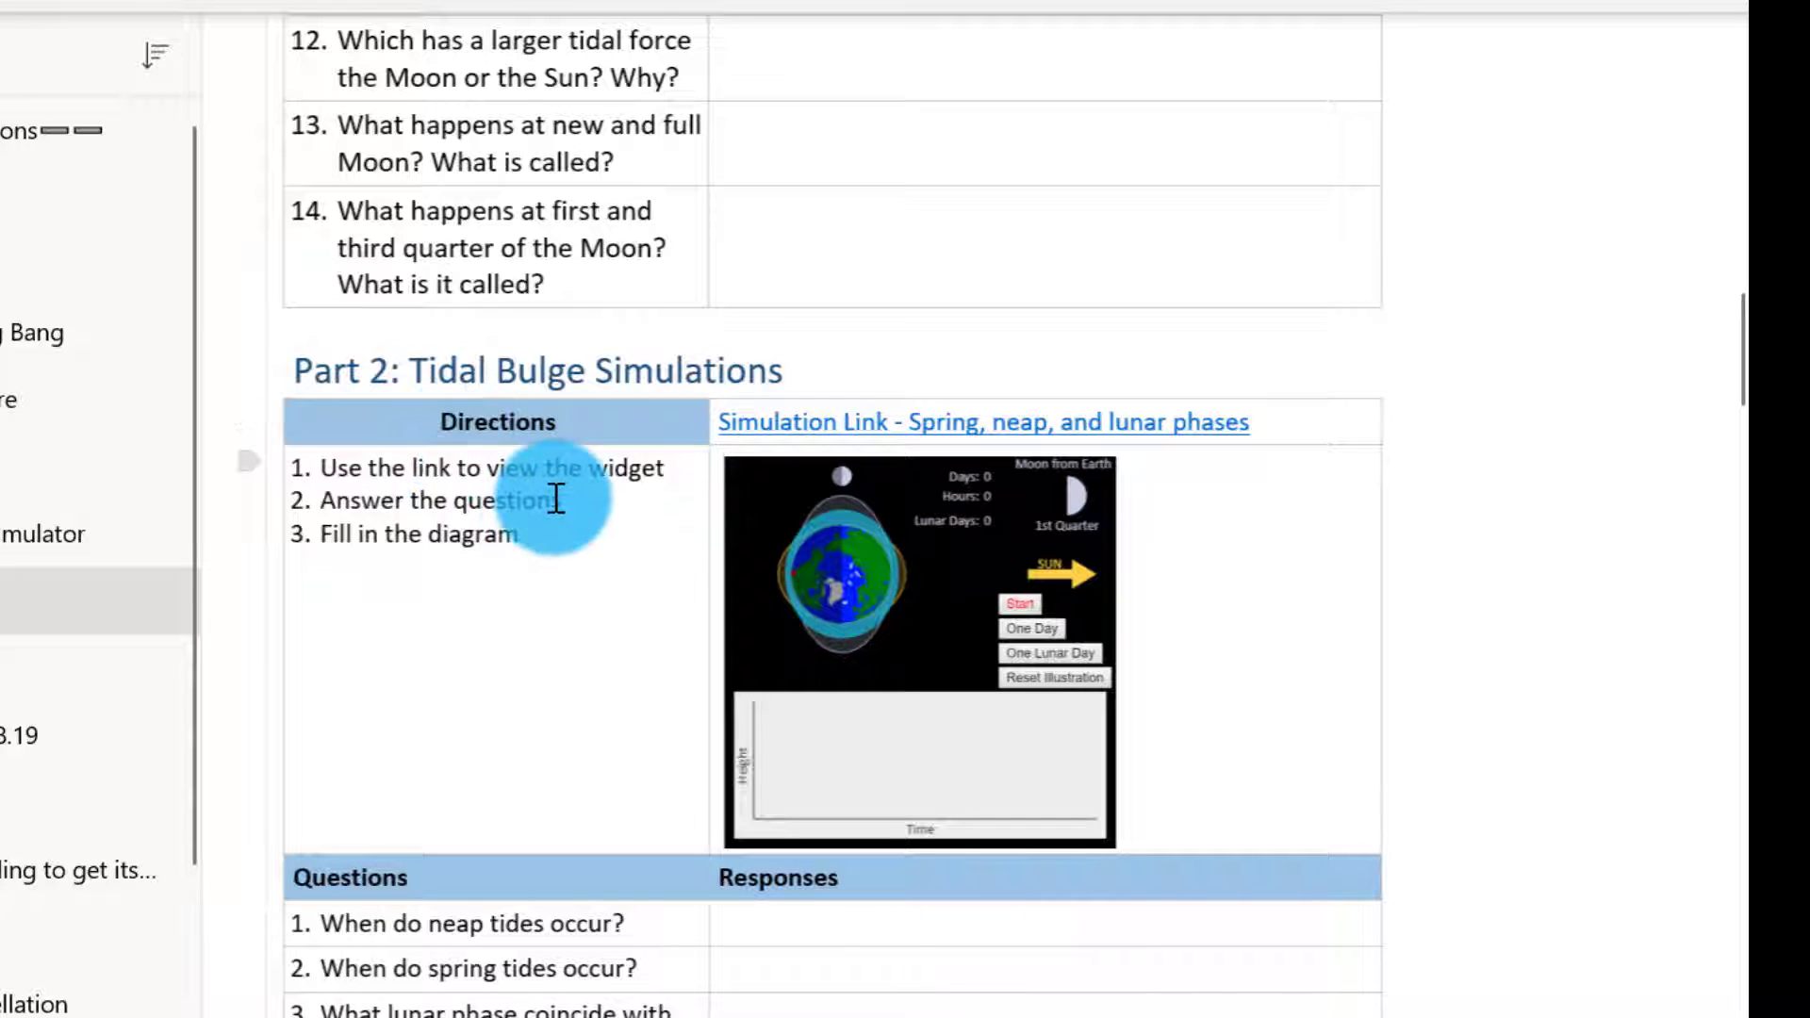
scroll(626, 577, down, 8)
scroll(680, 556, down, 4)
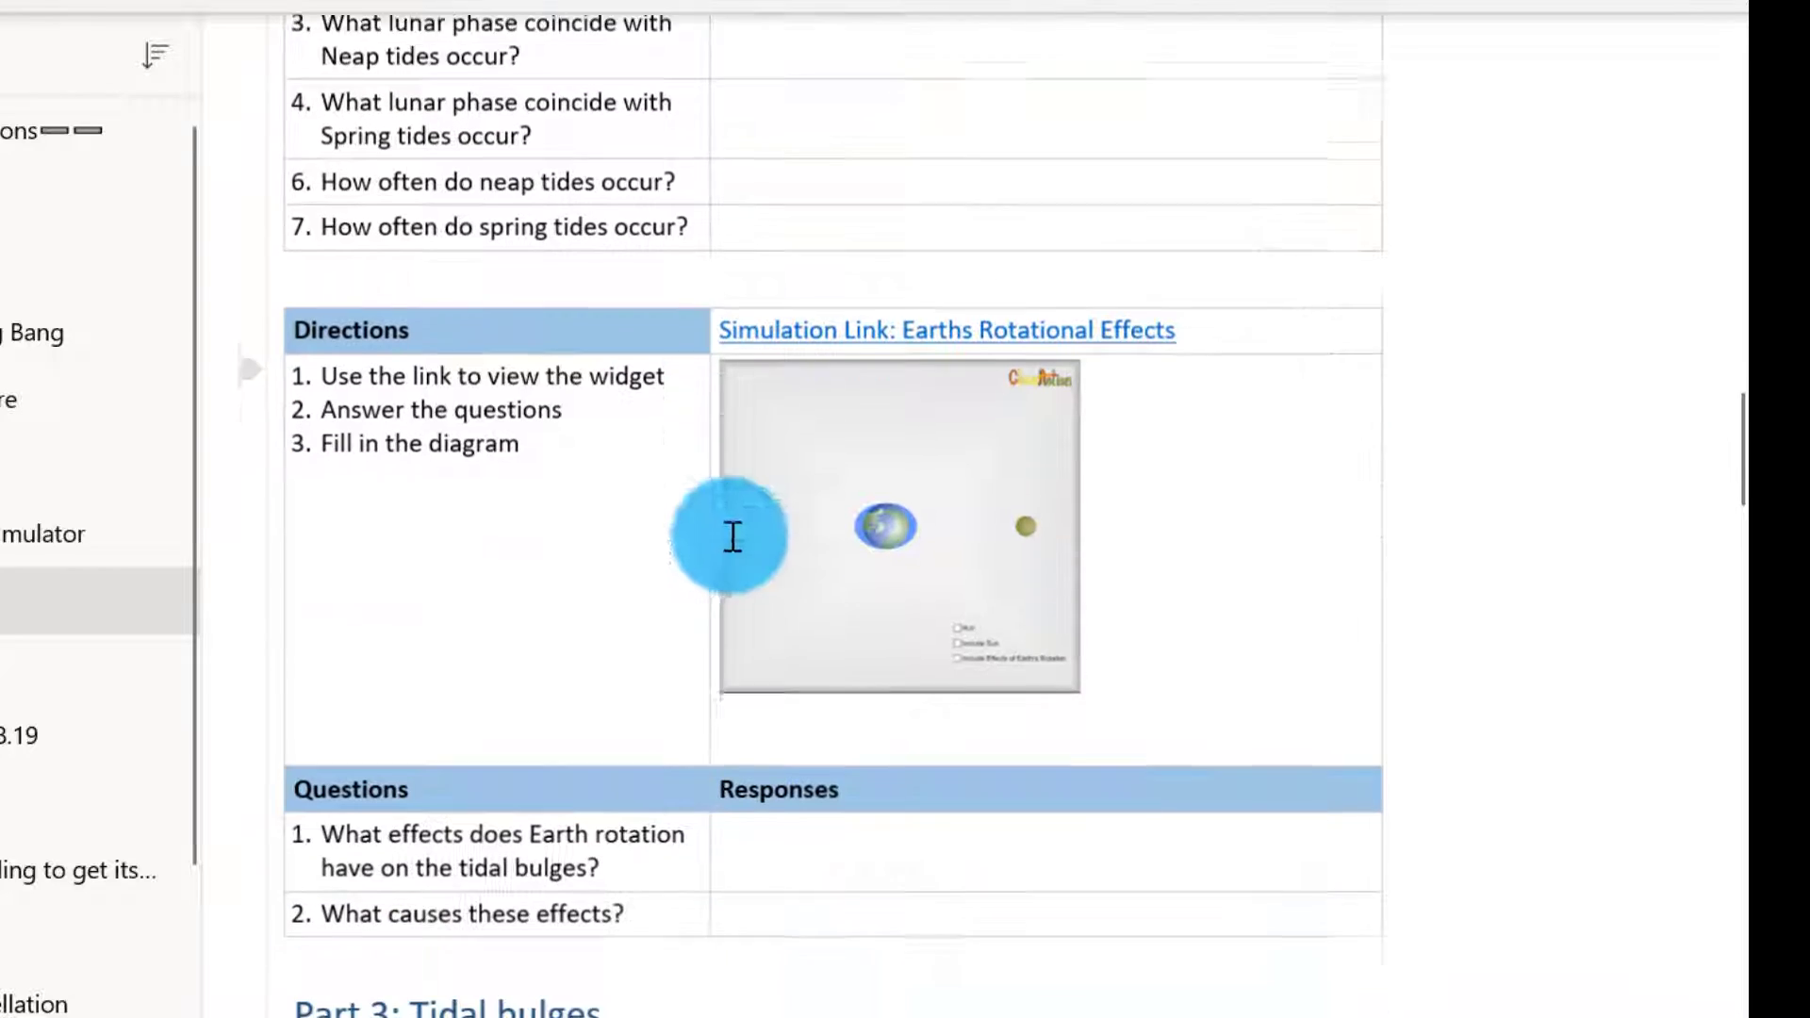
- Examine the Part 3: Tidal bulges section with its EdPuzzle link, embedded video and response table
scroll(921, 461, down, 4)
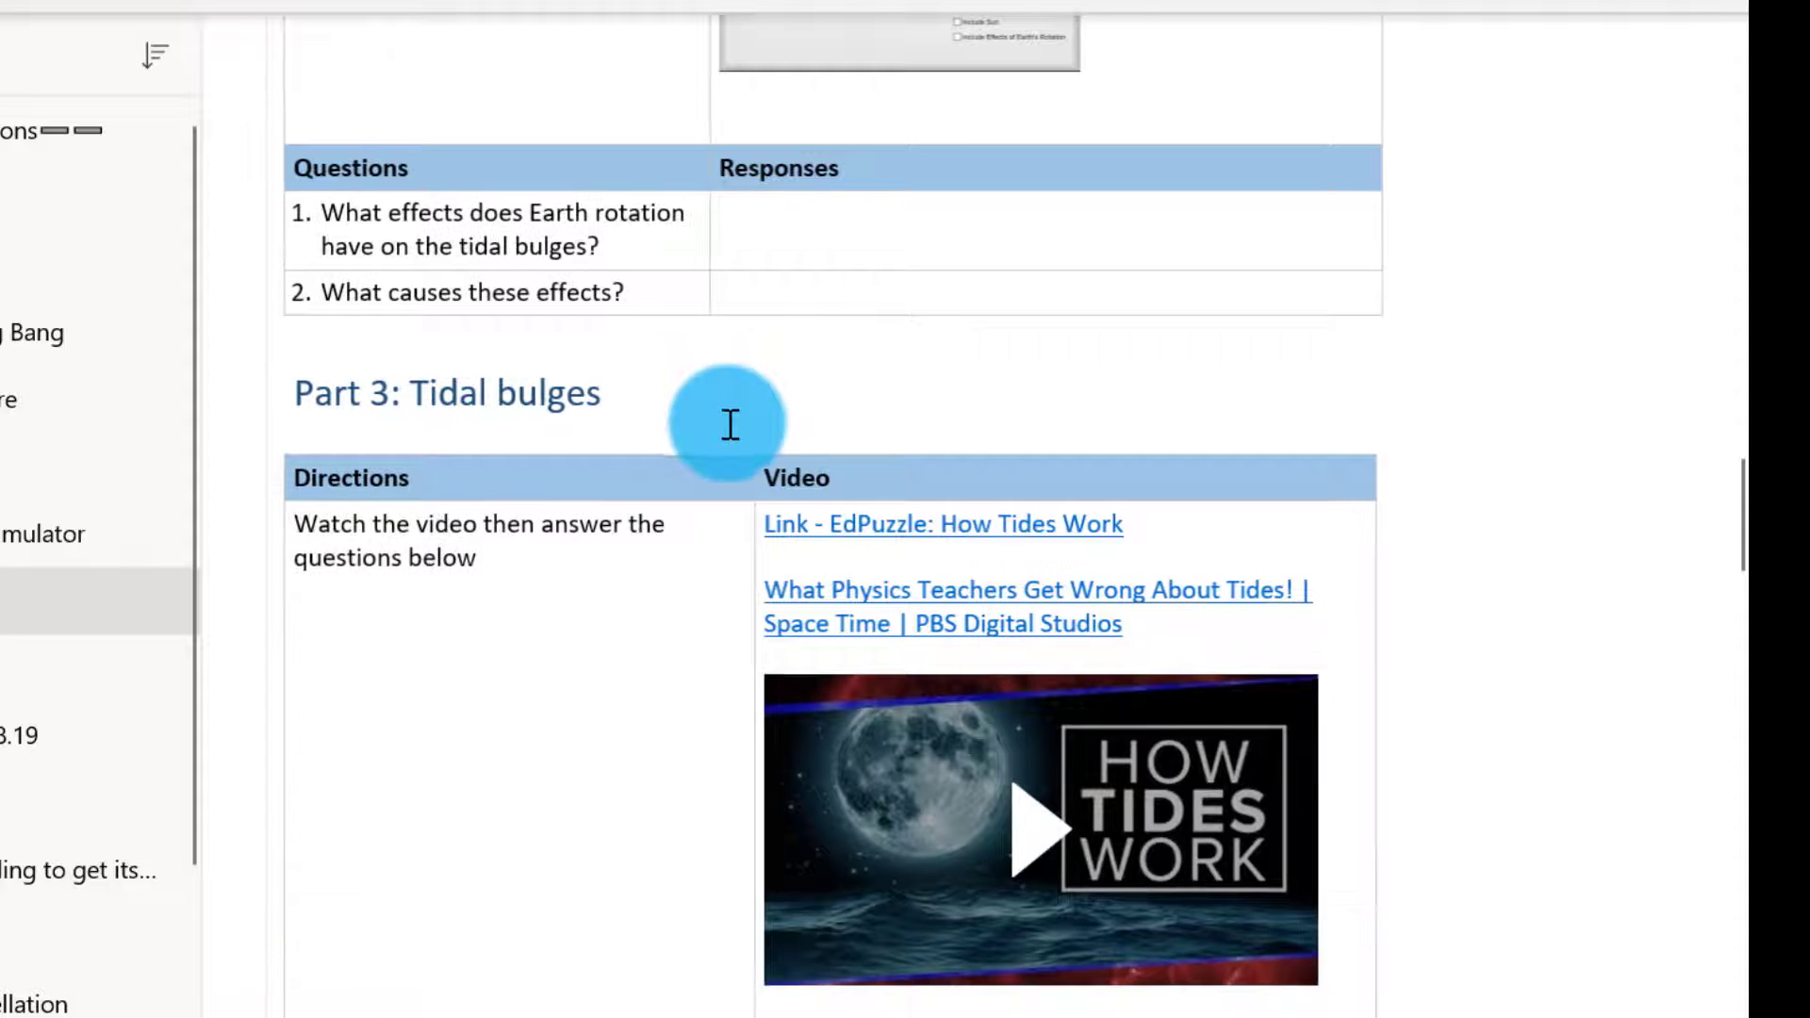
scroll(731, 403, down, 2)
scroll(731, 425, down, 2)
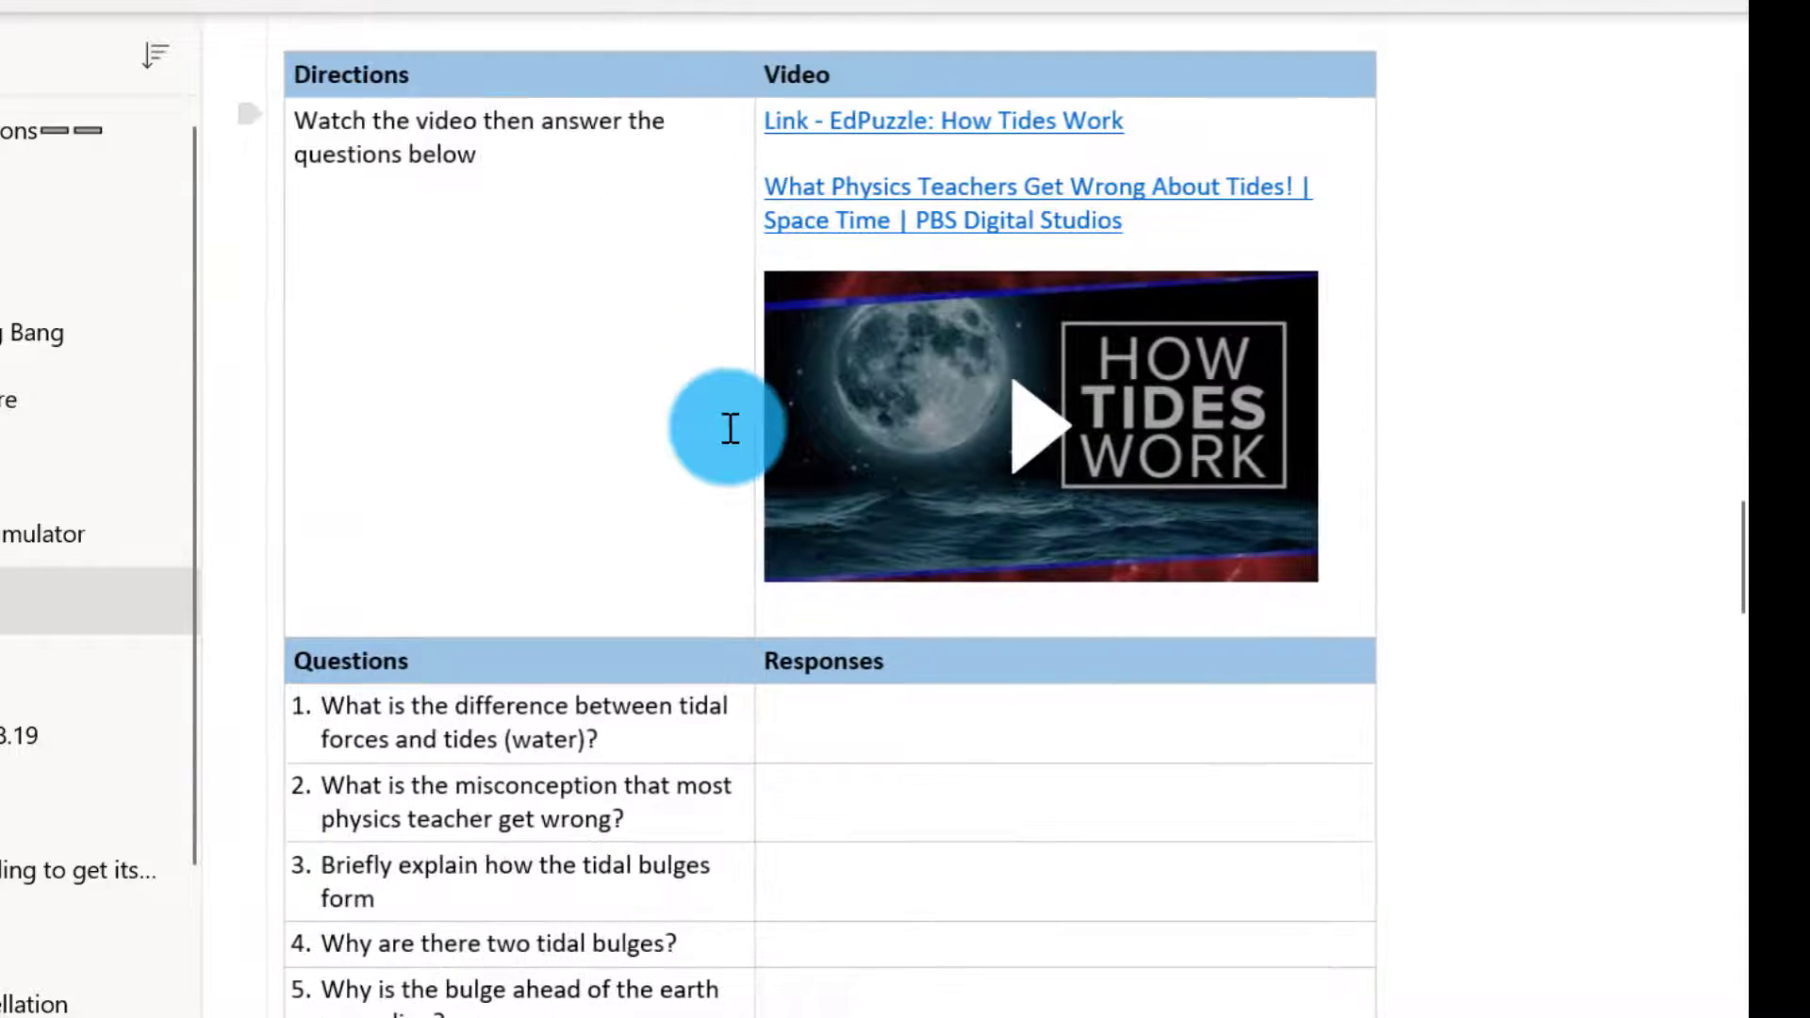
scroll(729, 426, down, 2)
scroll(728, 433, down, 3)
scroll(729, 436, up, 8)
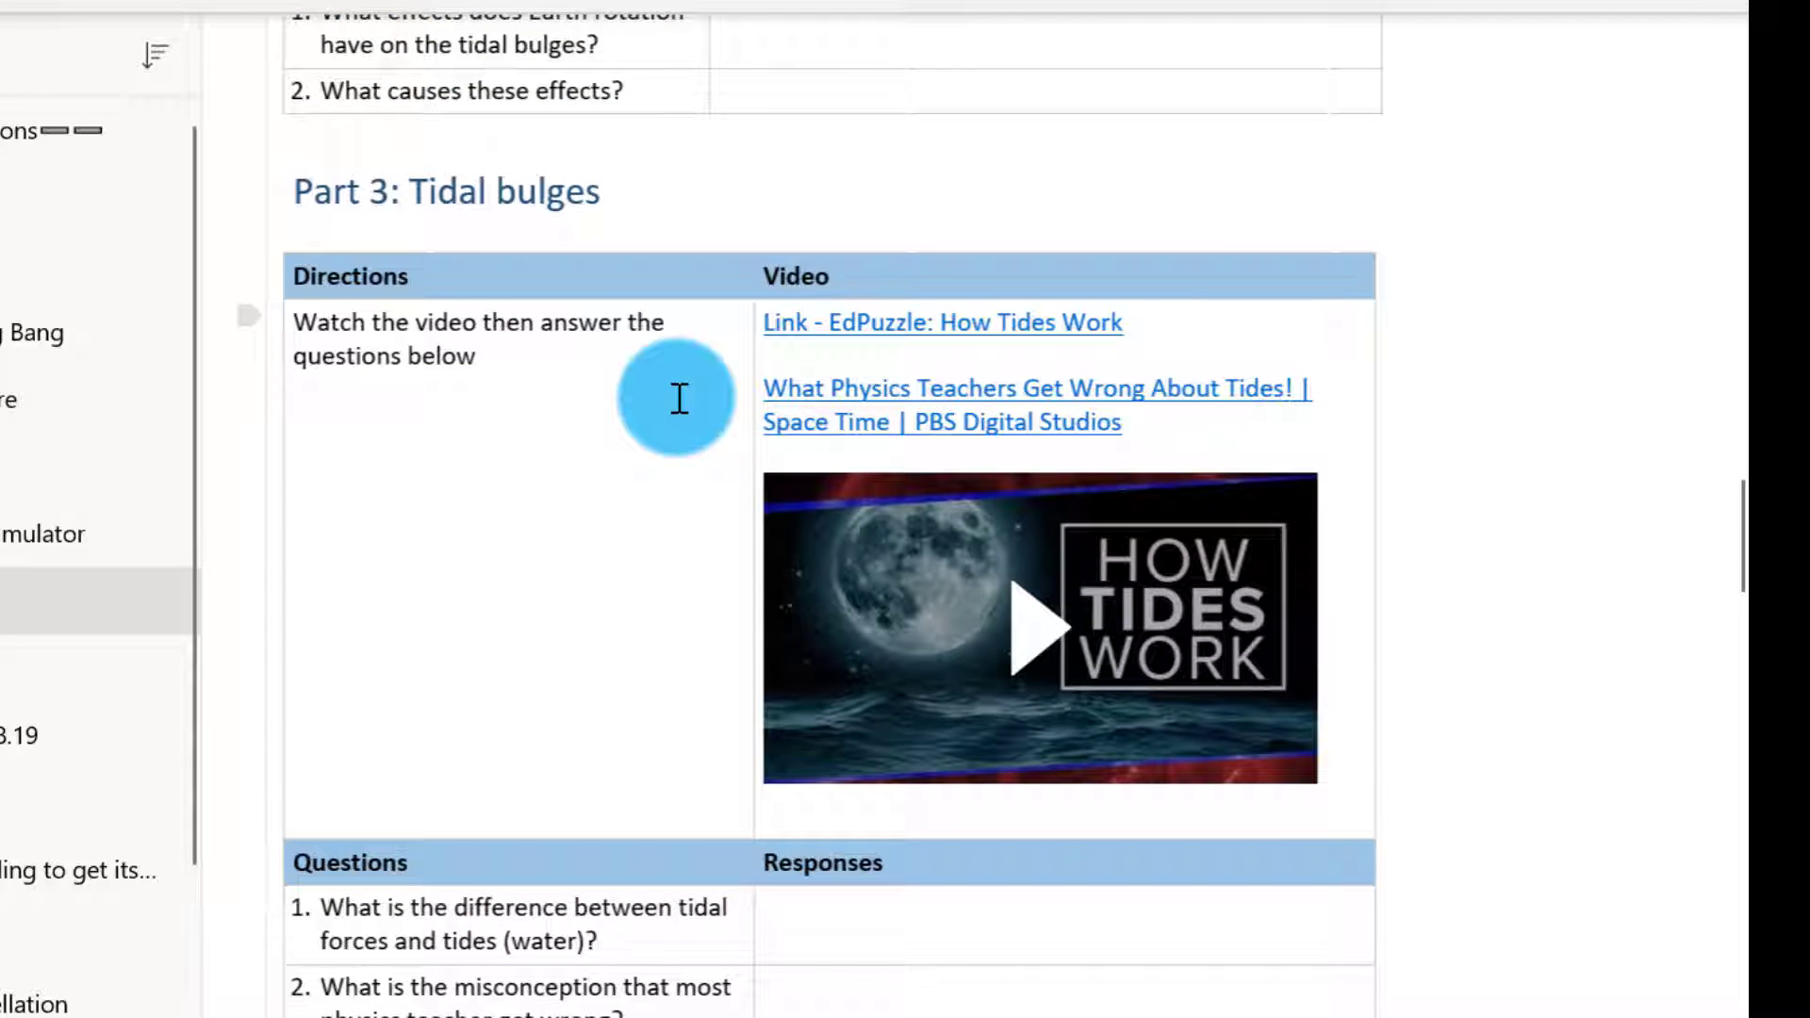
- Examine the Part 4: Formative Assessment answer tables and question sheet, hiding the notebook navigation for more room
scroll(698, 499, down, 7)
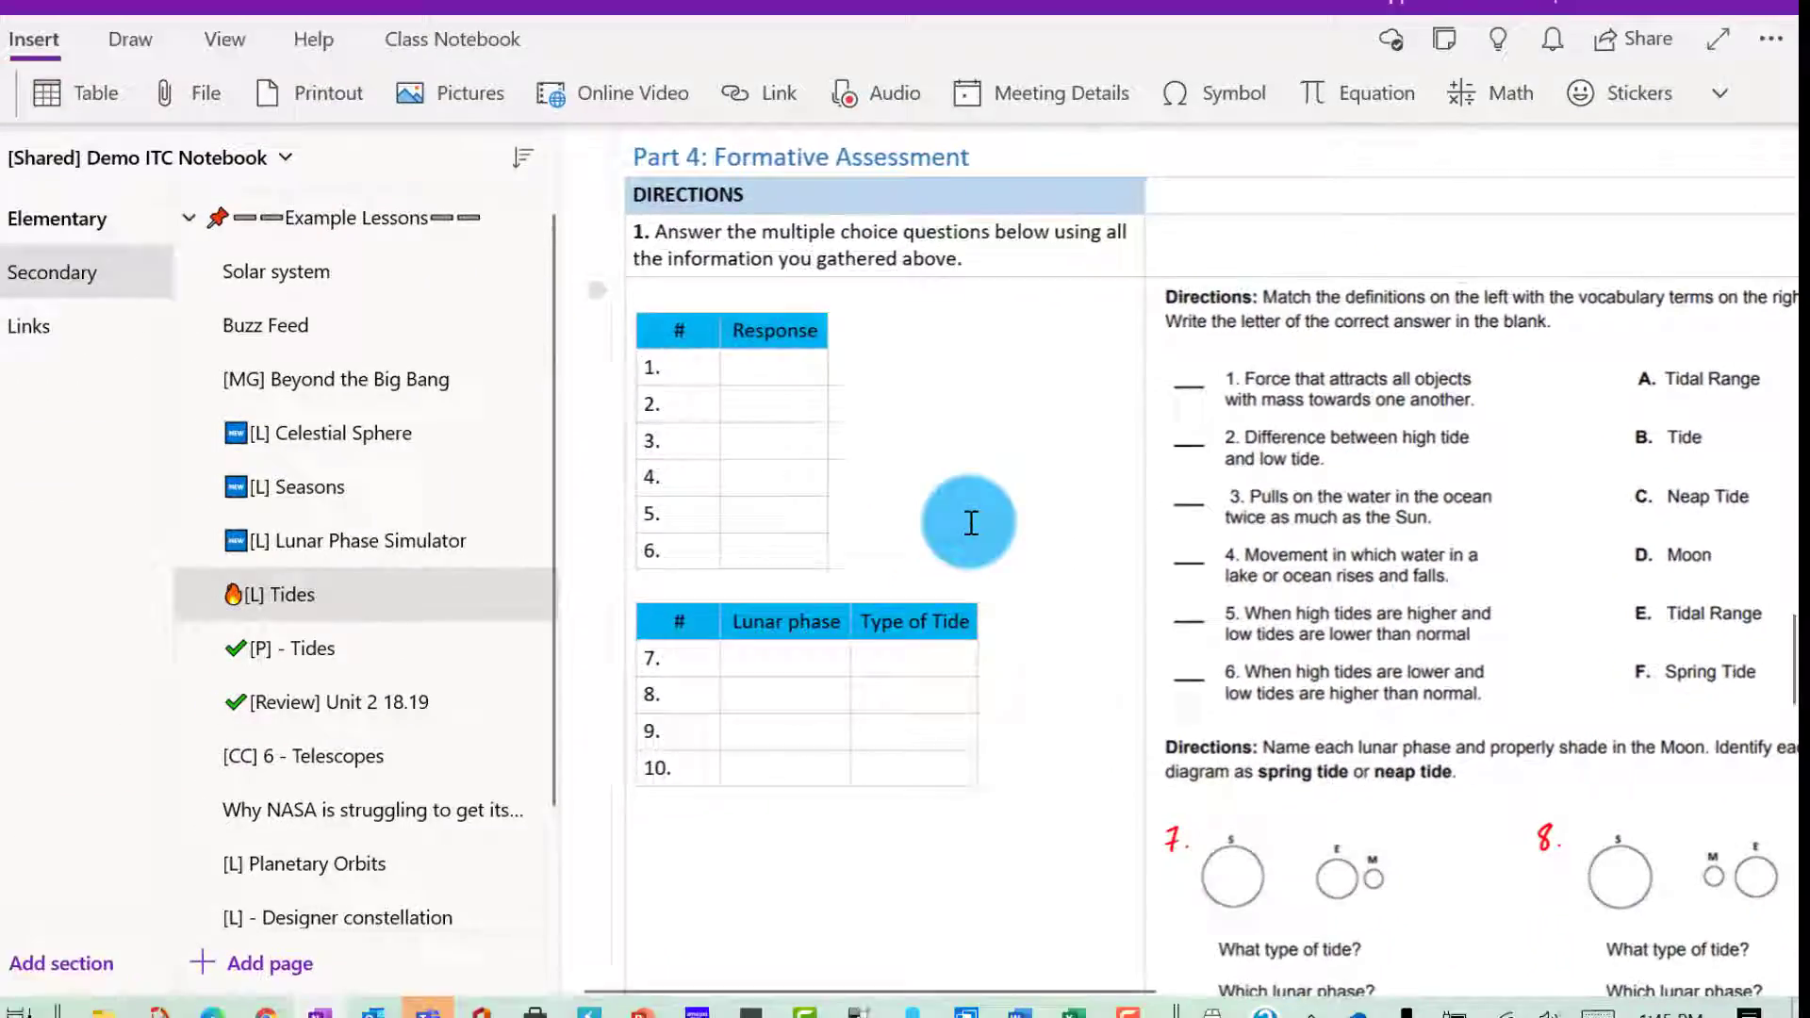
scroll(734, 516, down, 3)
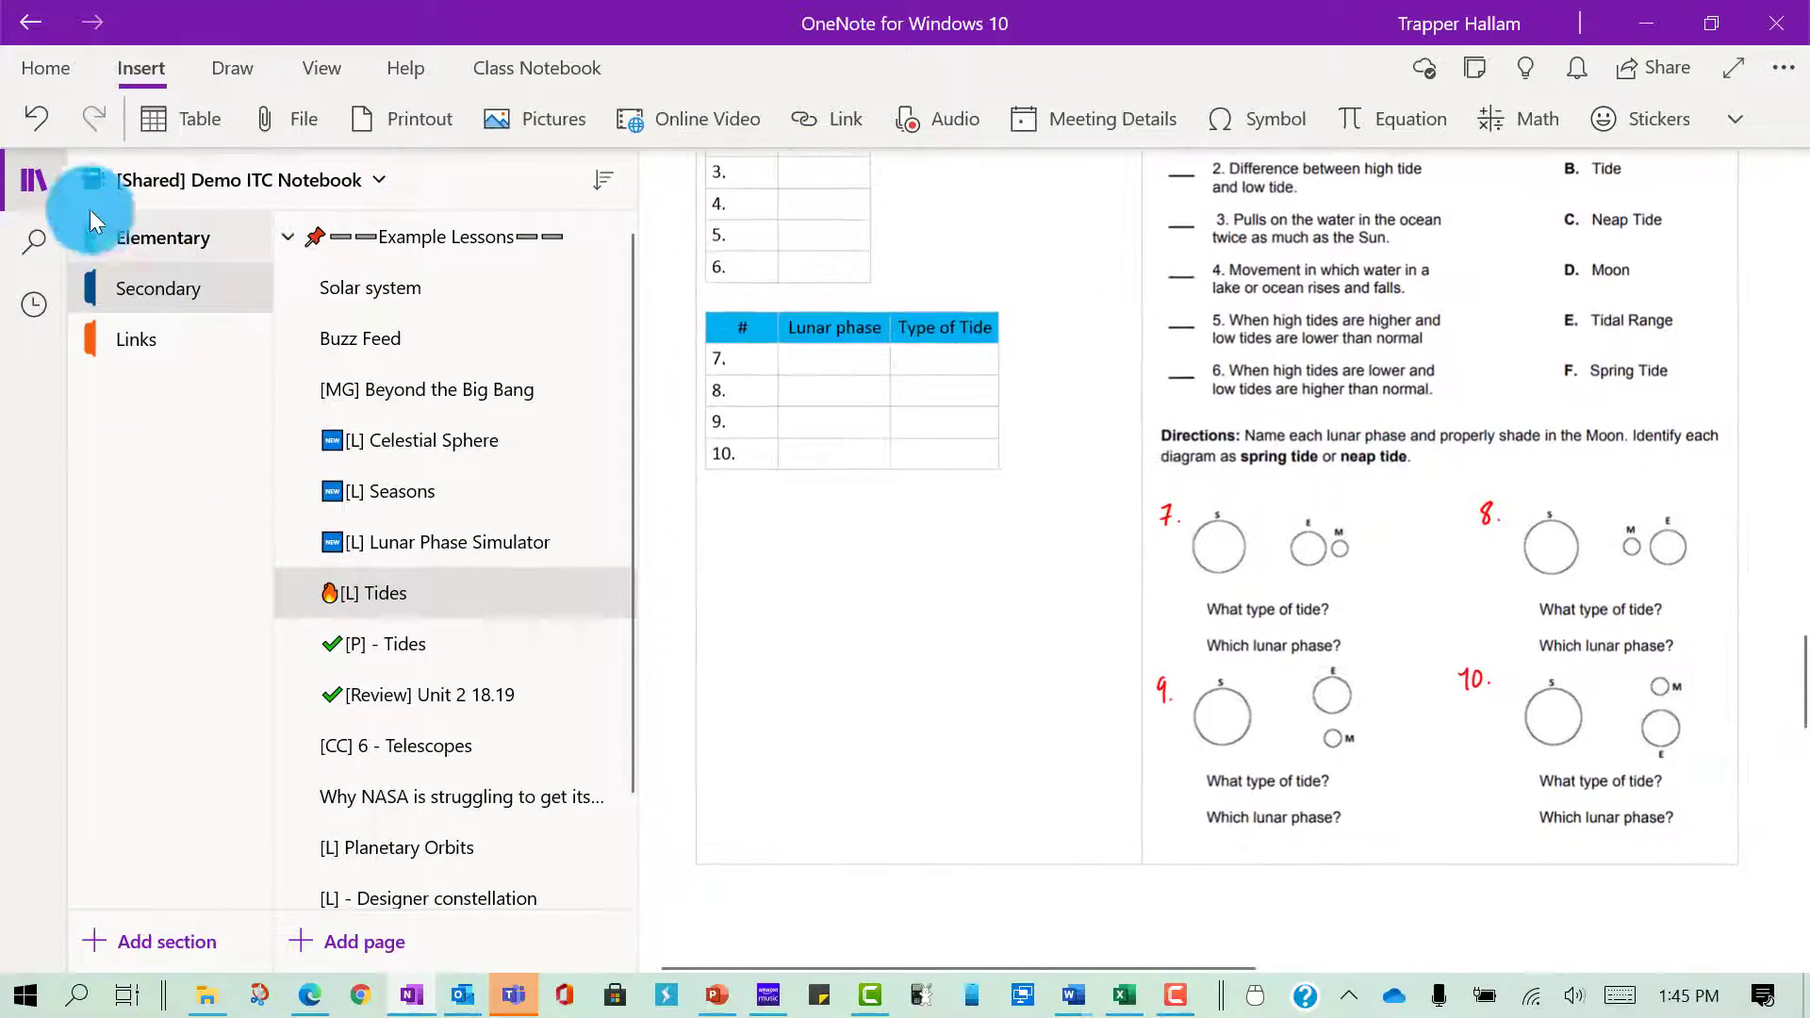
click(35, 180)
scroll(527, 353, up, 3)
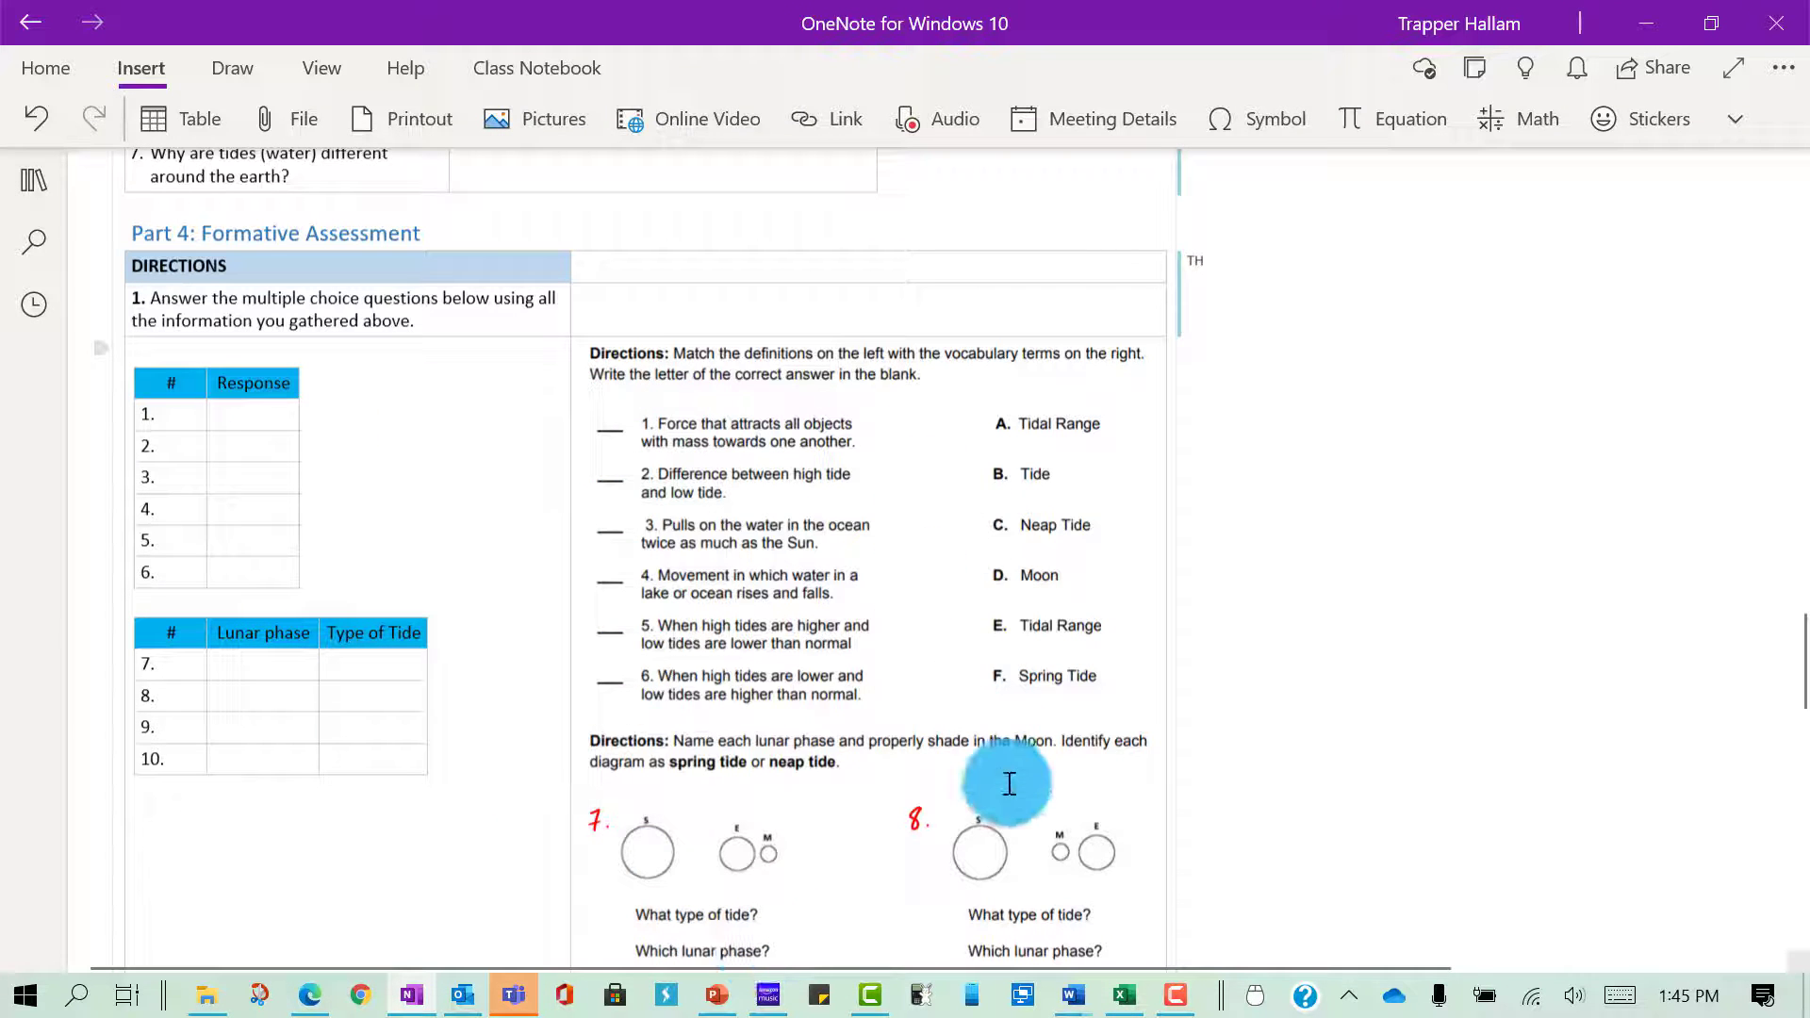
scroll(758, 633, down, 3)
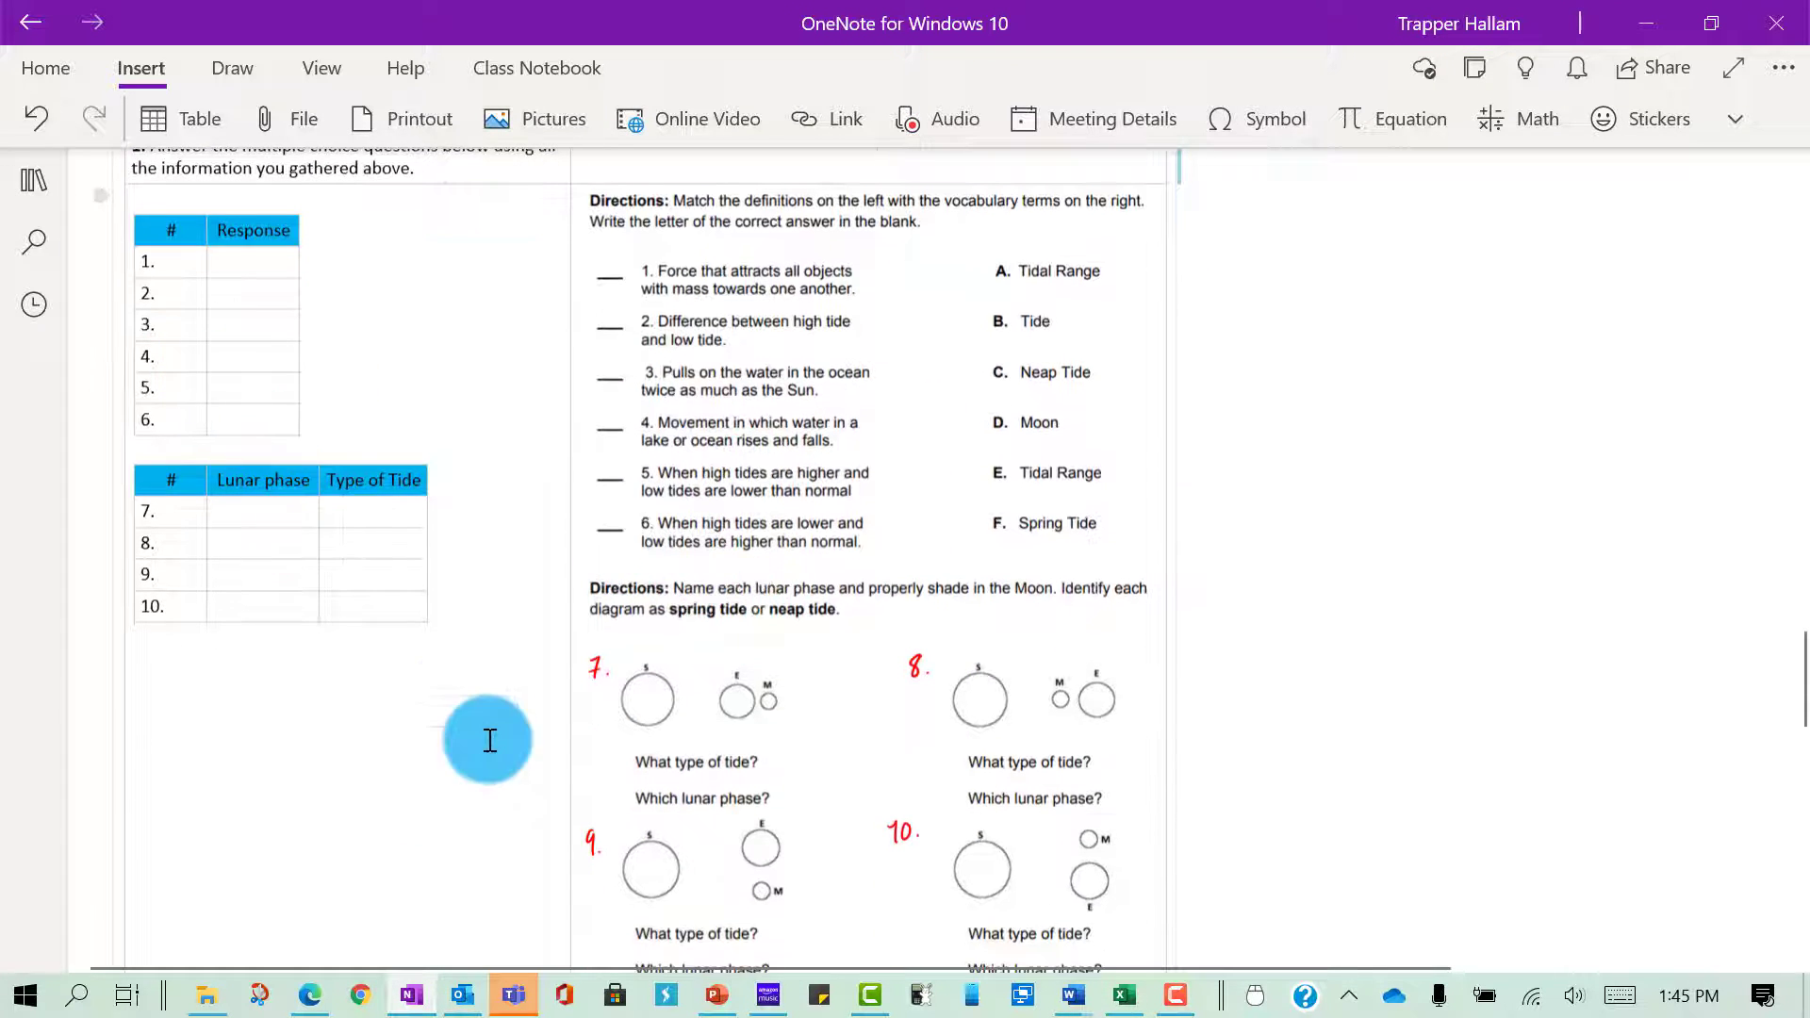
scroll(869, 519, up, 6)
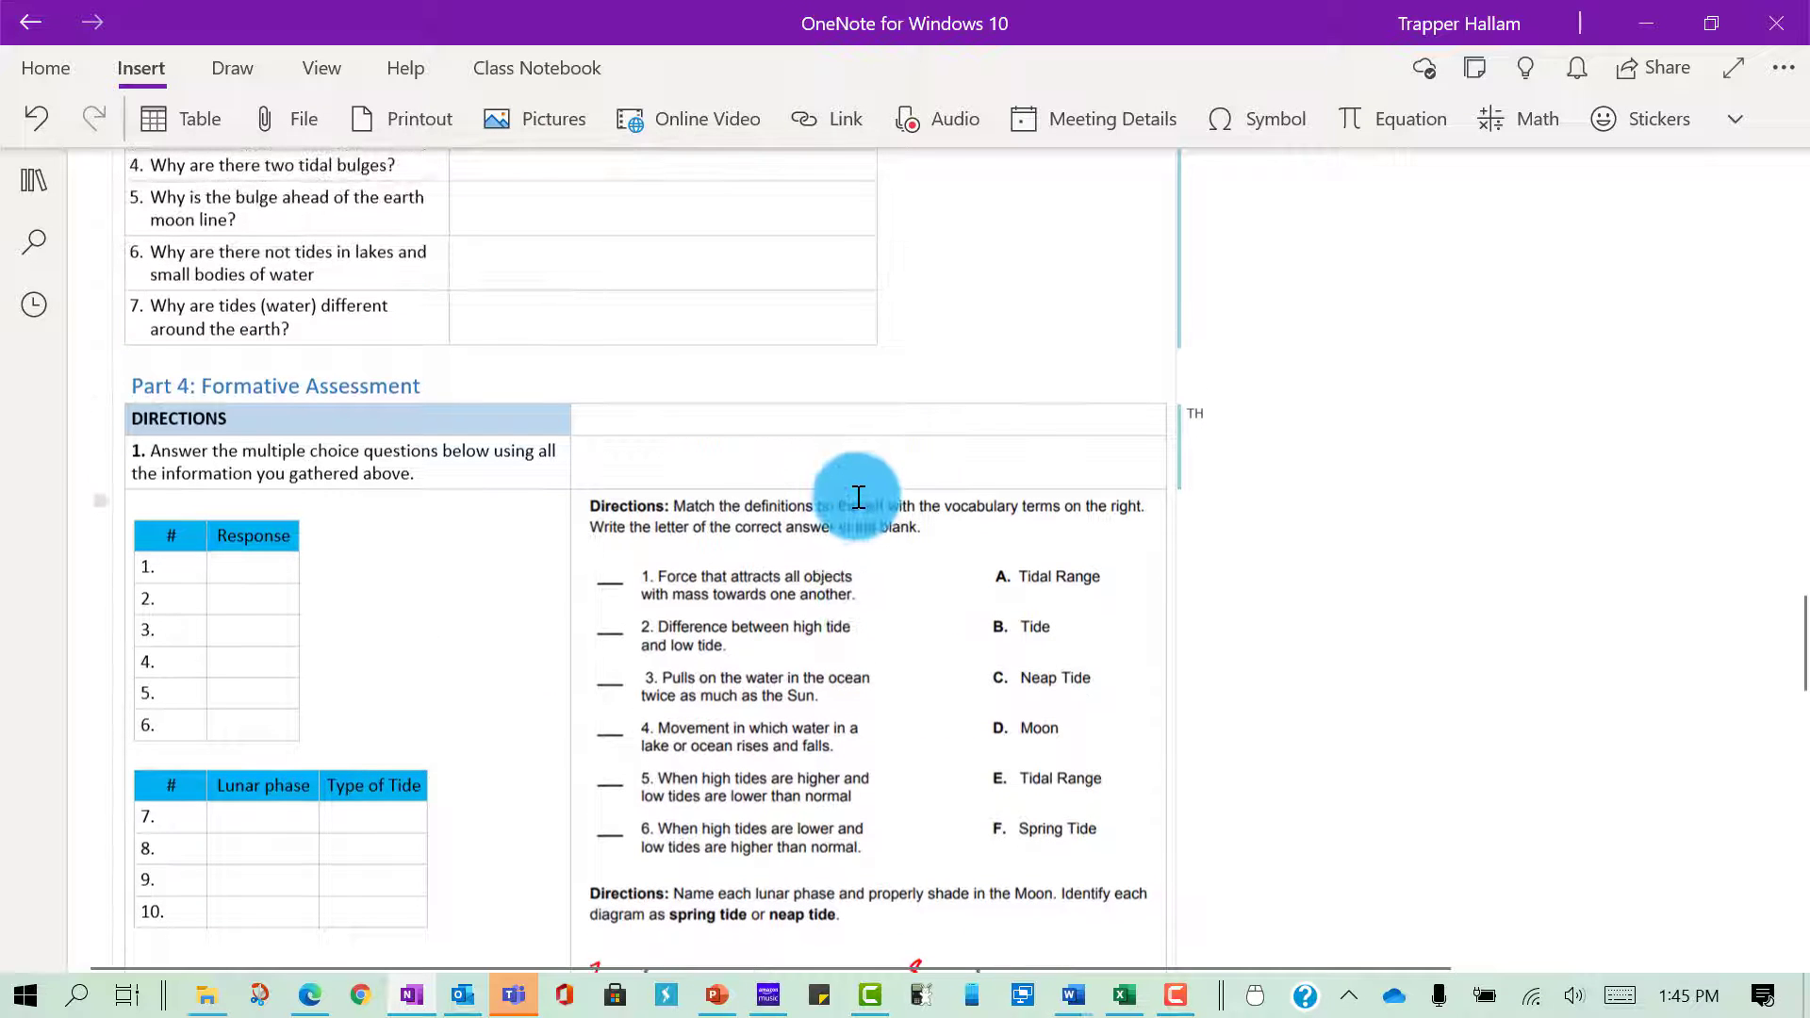
scroll(312, 587, down, 3)
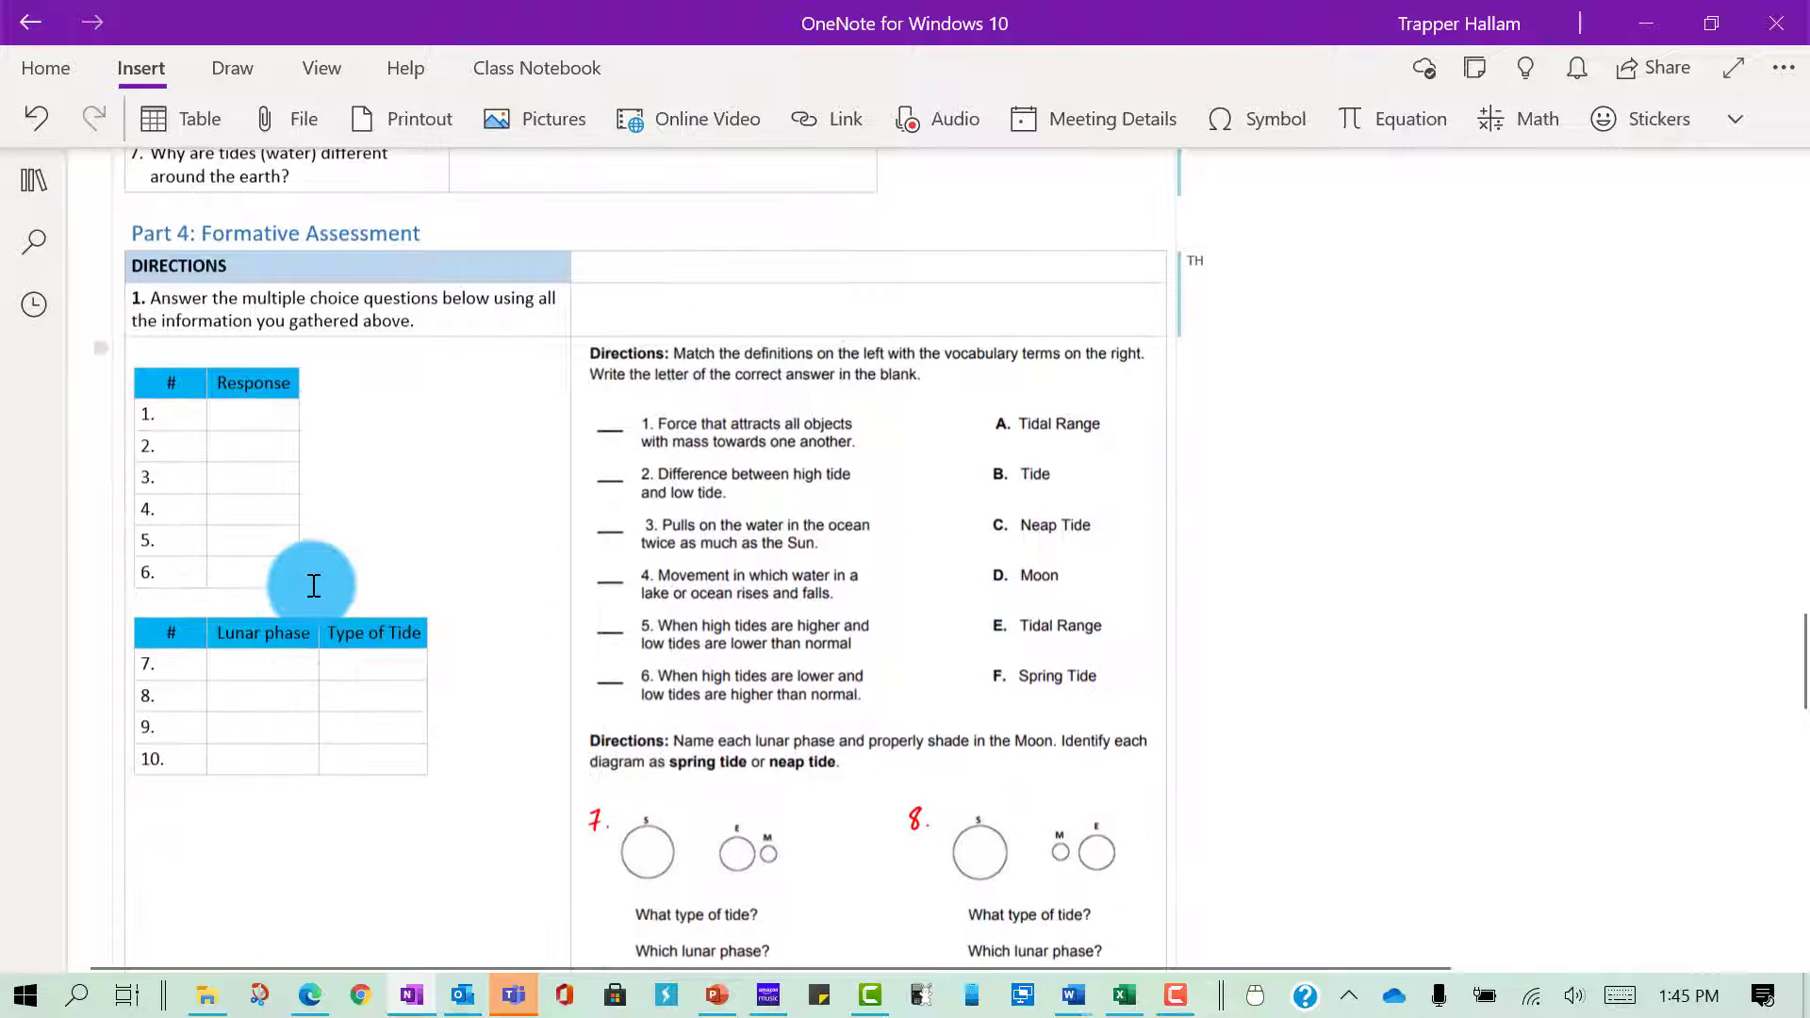
scroll(312, 587, down, 3)
scroll(404, 588, down, 3)
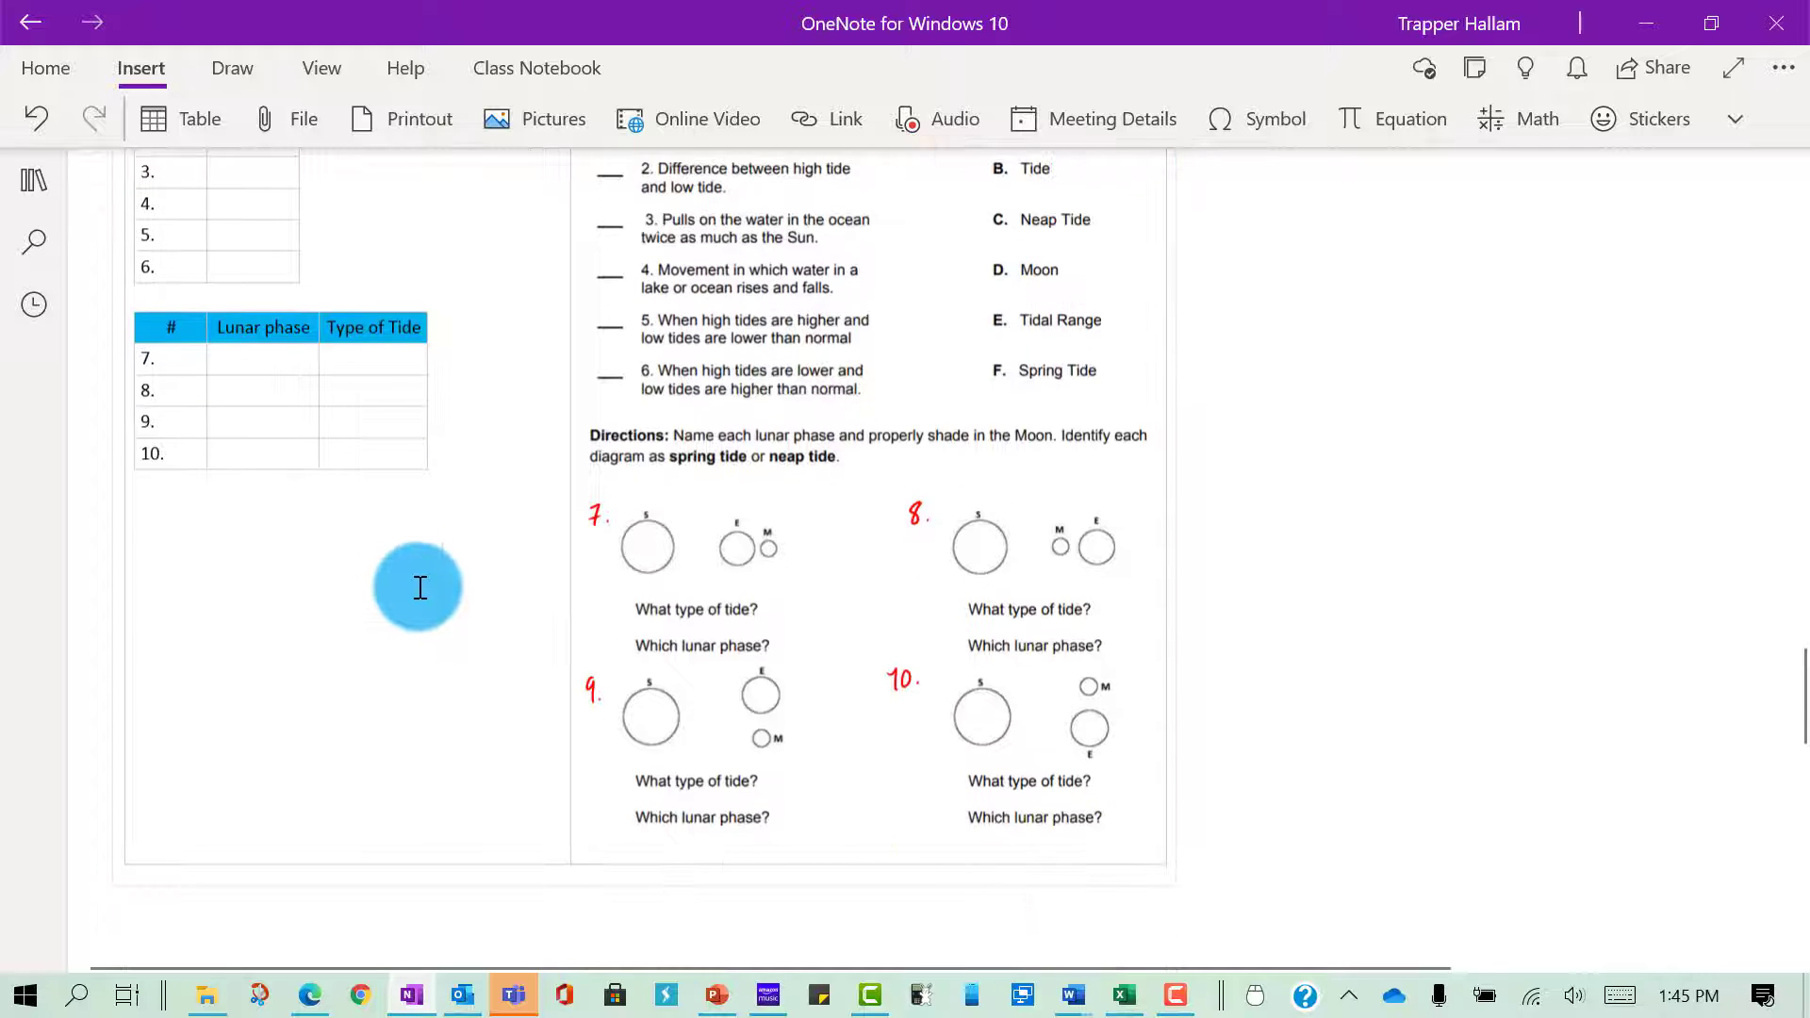
scroll(420, 585, up, 6)
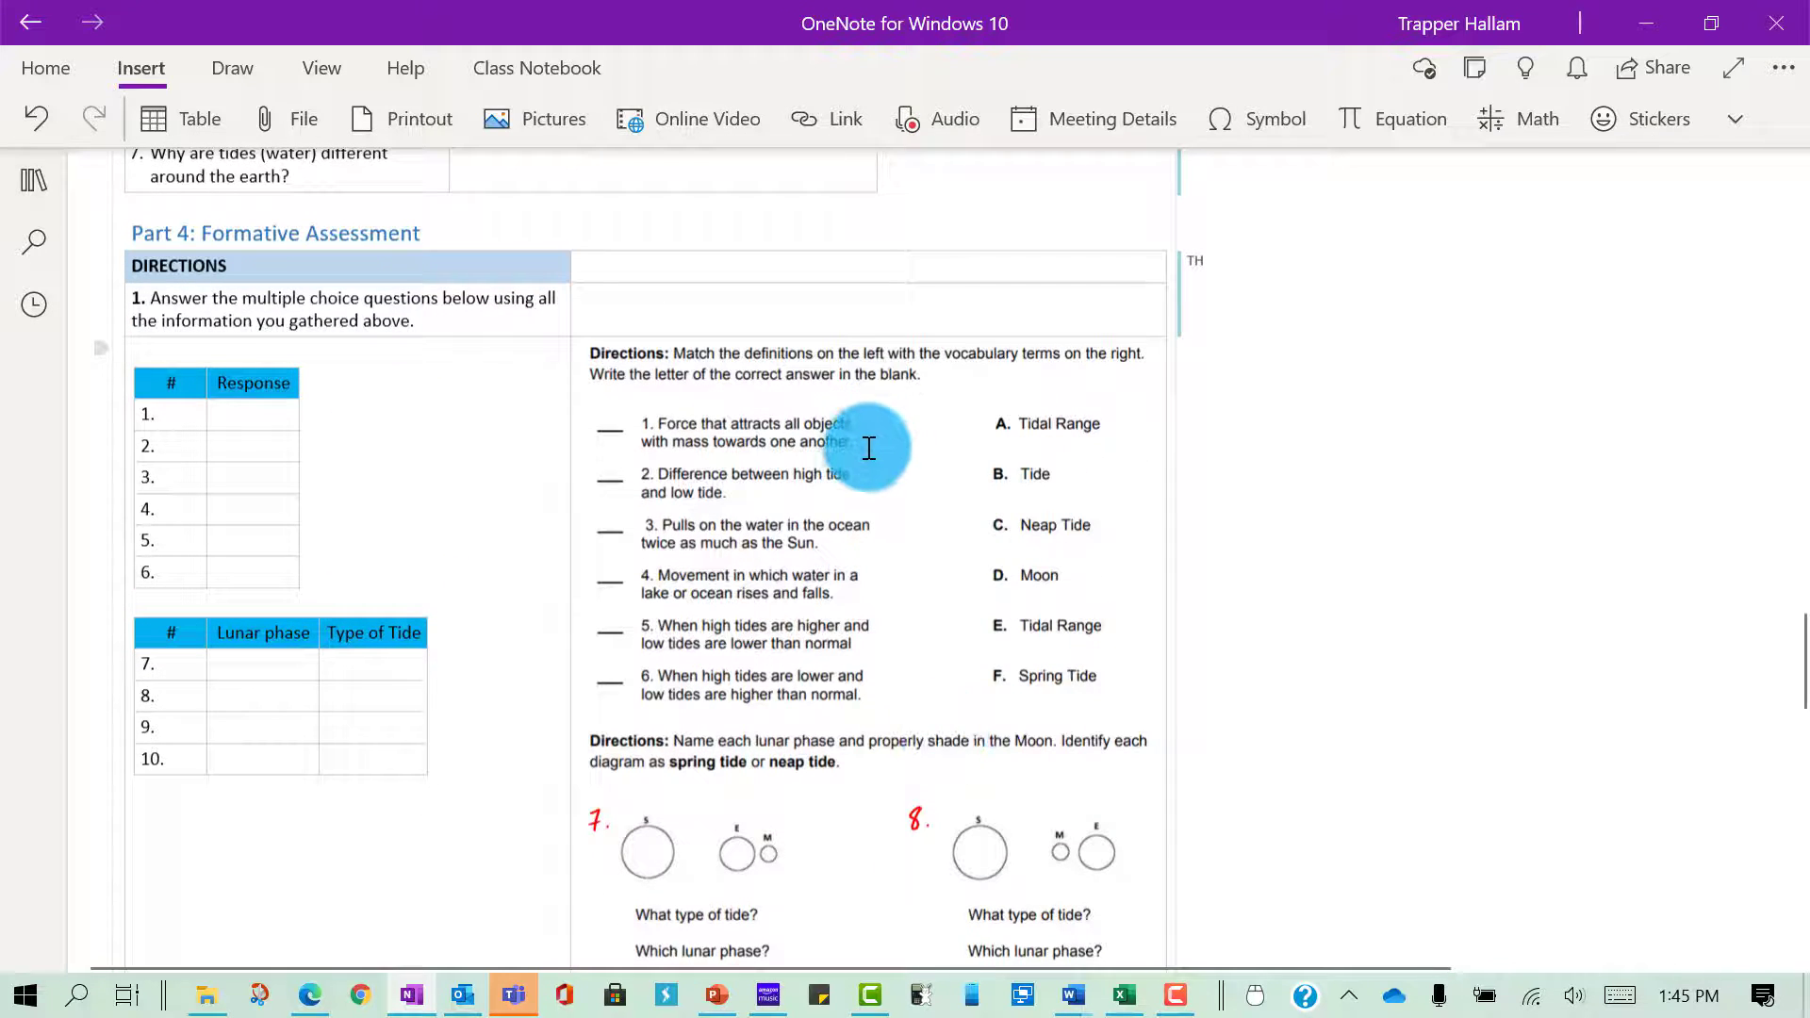
- Return to the start of the Tides page and show the notebook navigation again
scroll(865, 445, up, 9)
scroll(867, 443, up, 15)
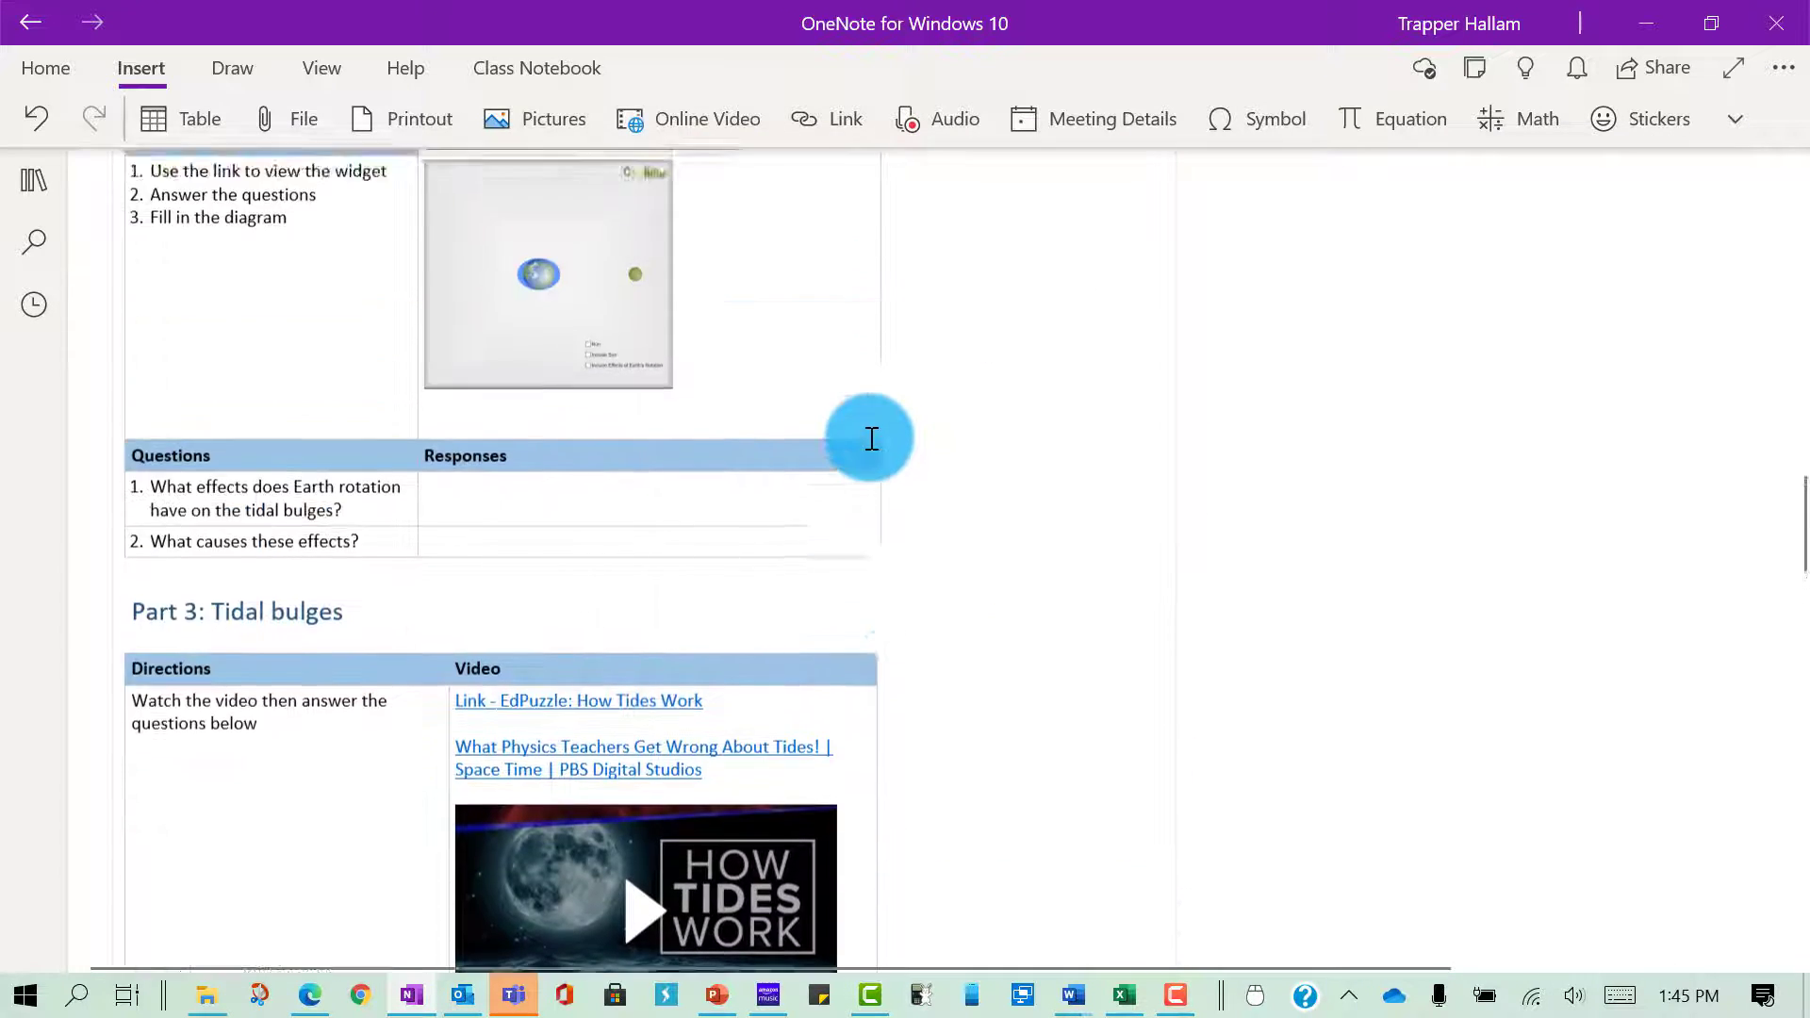
scroll(867, 435, up, 20)
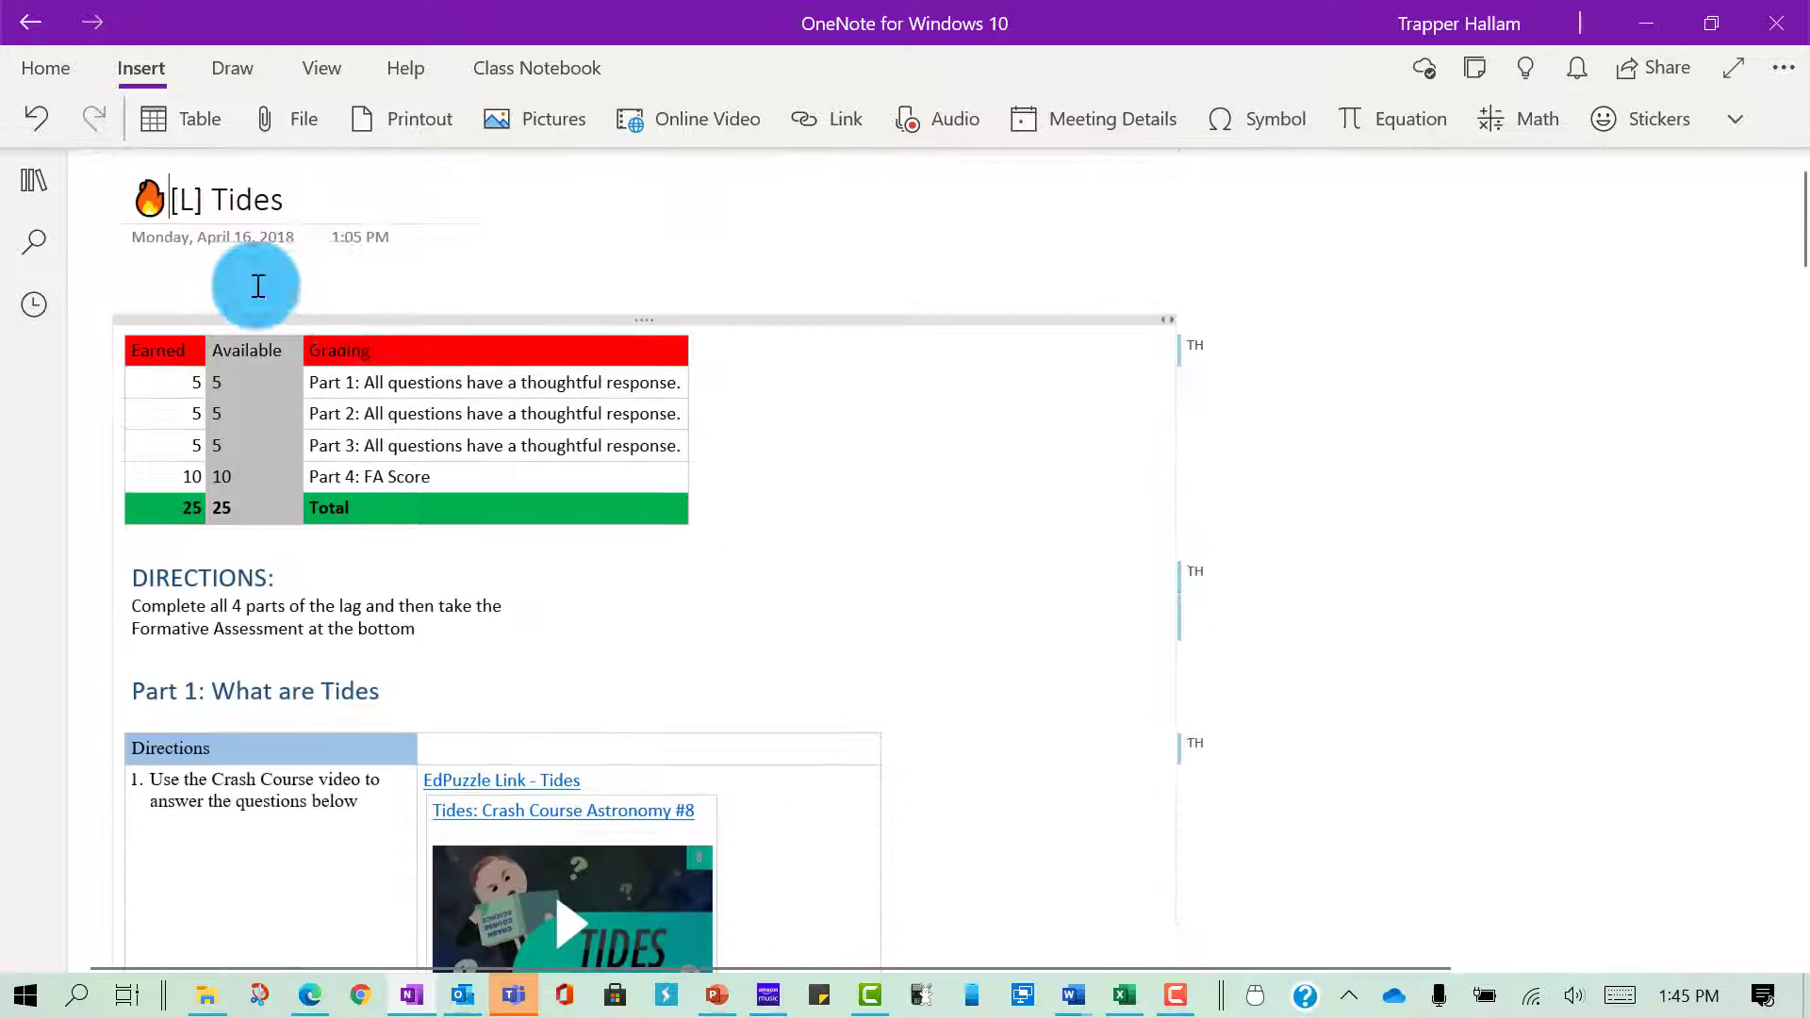
click(26, 171)
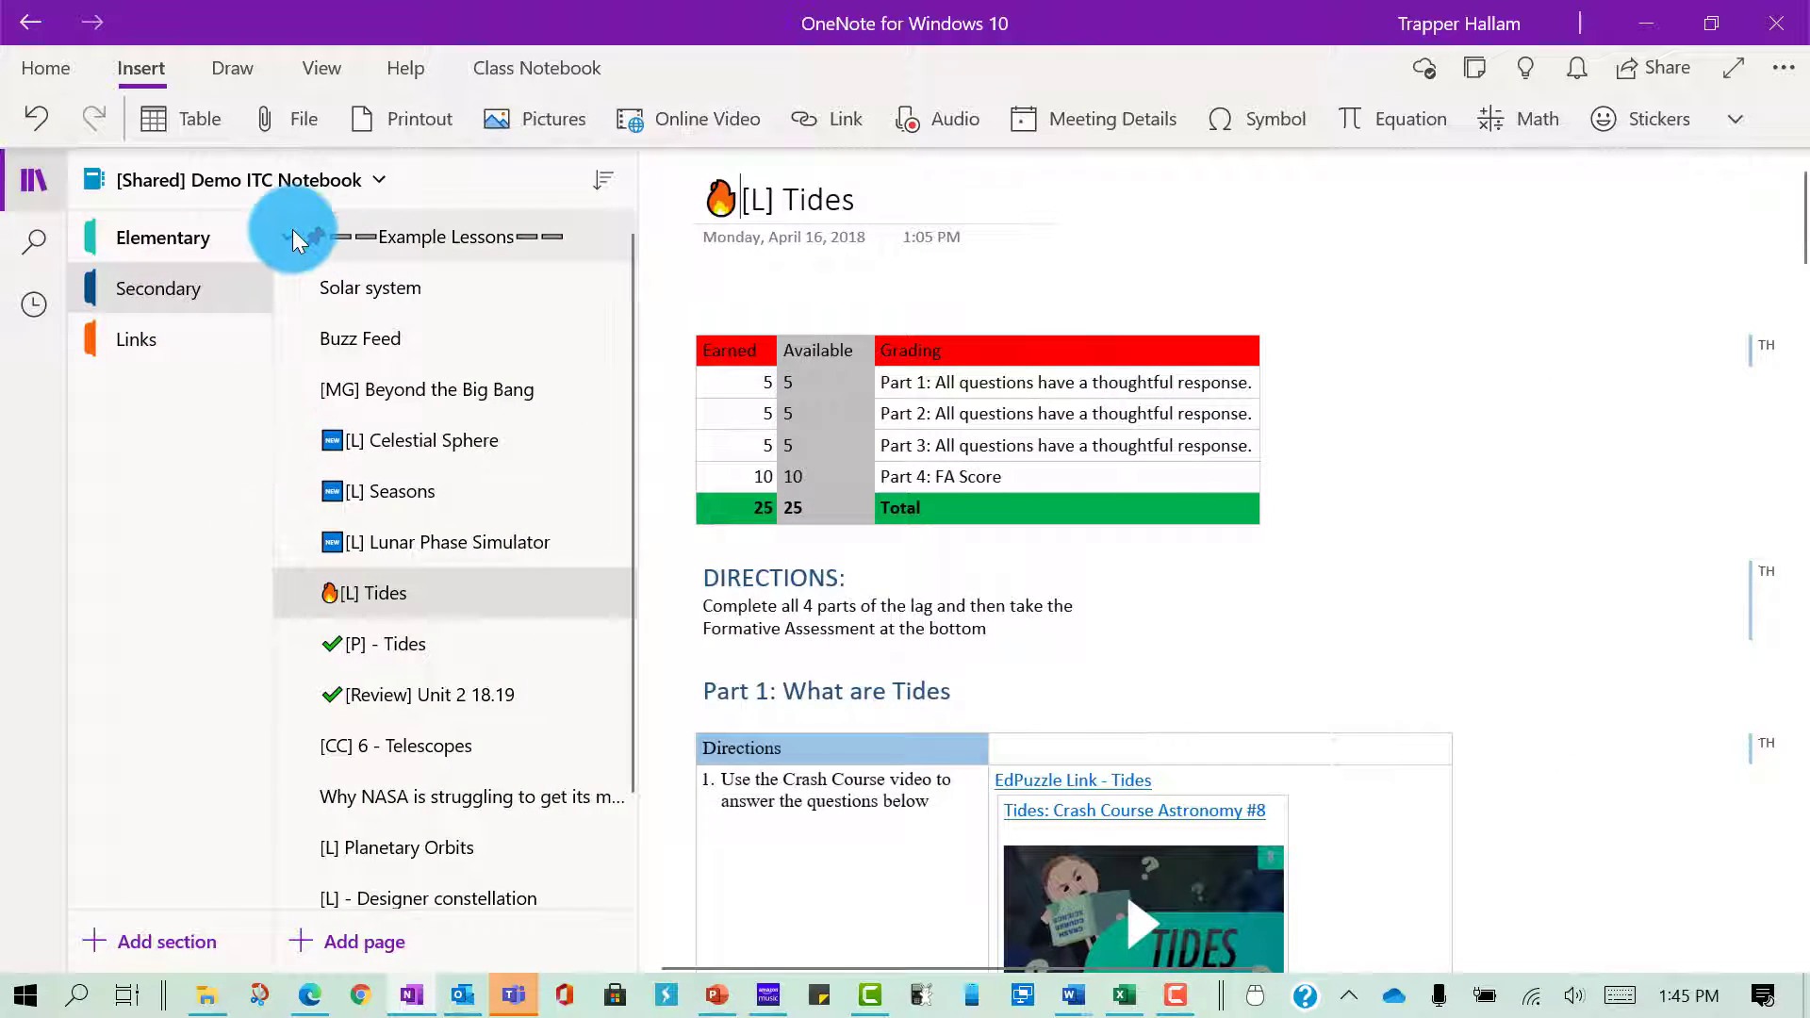
- Collapse the Example Lessons group, expand Project Example, and open the [L] - Planet Poster Project page to review its content
click(293, 236)
click(289, 285)
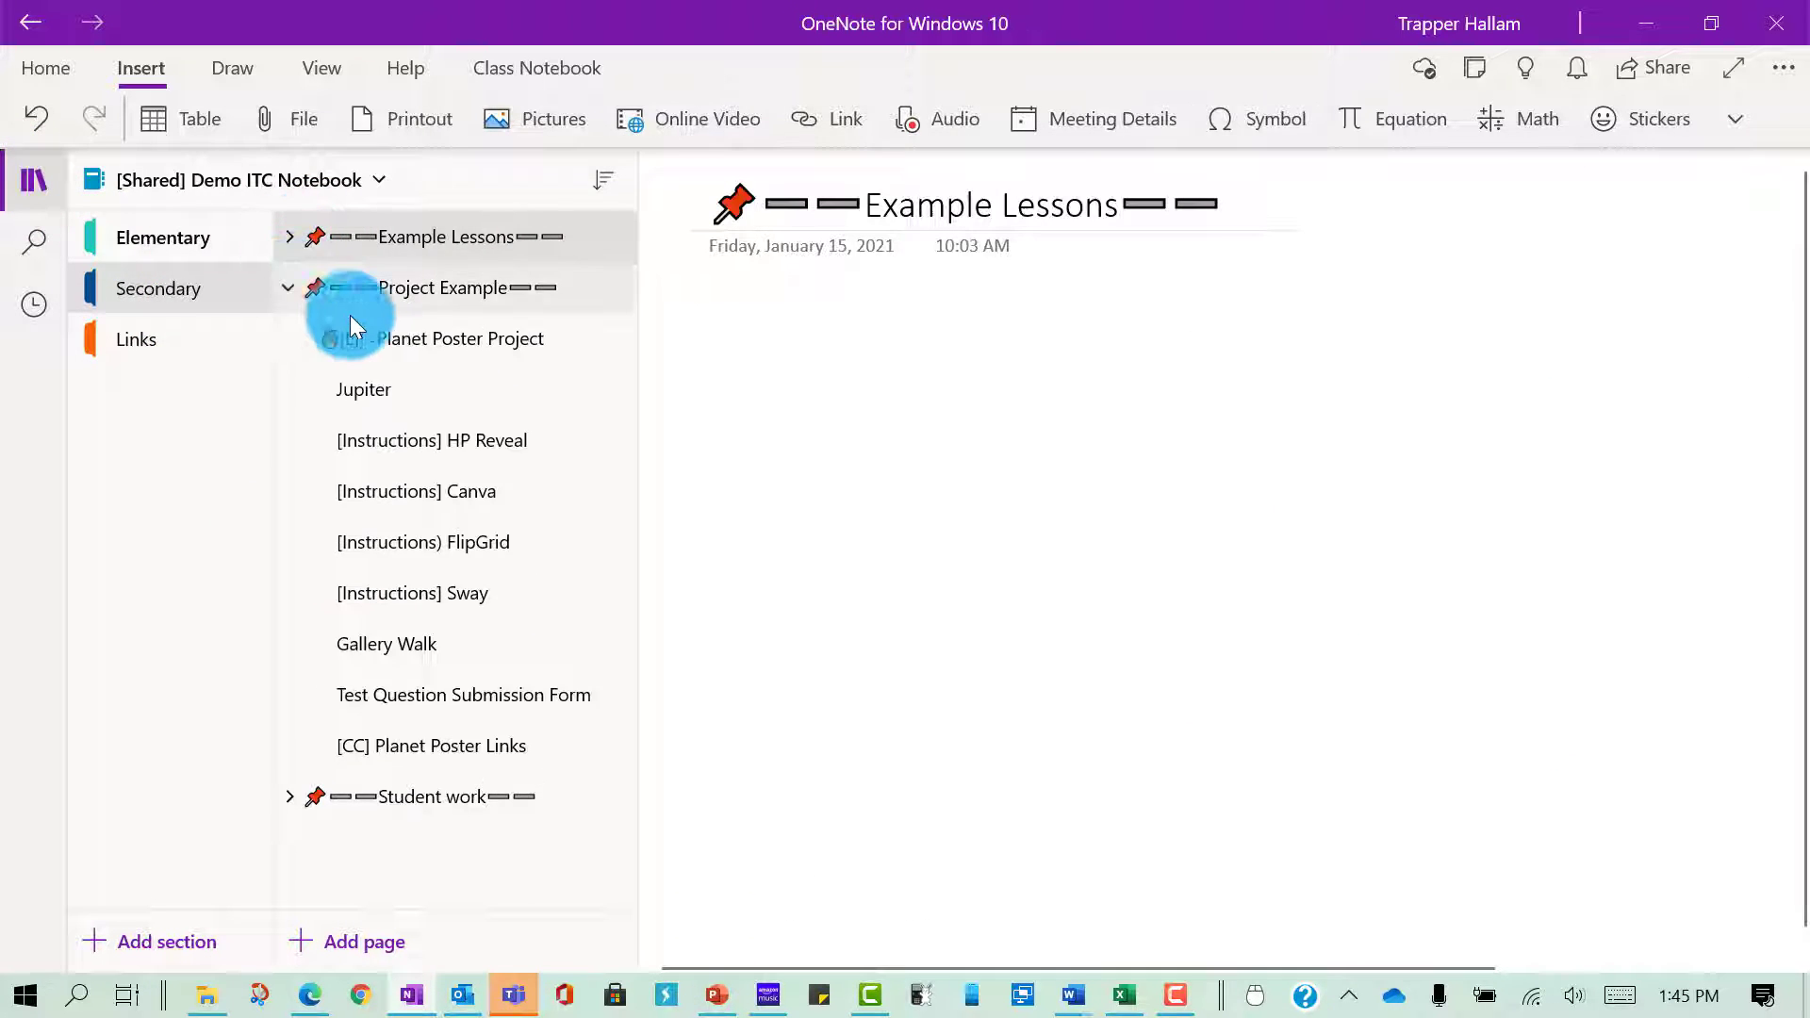
click(419, 336)
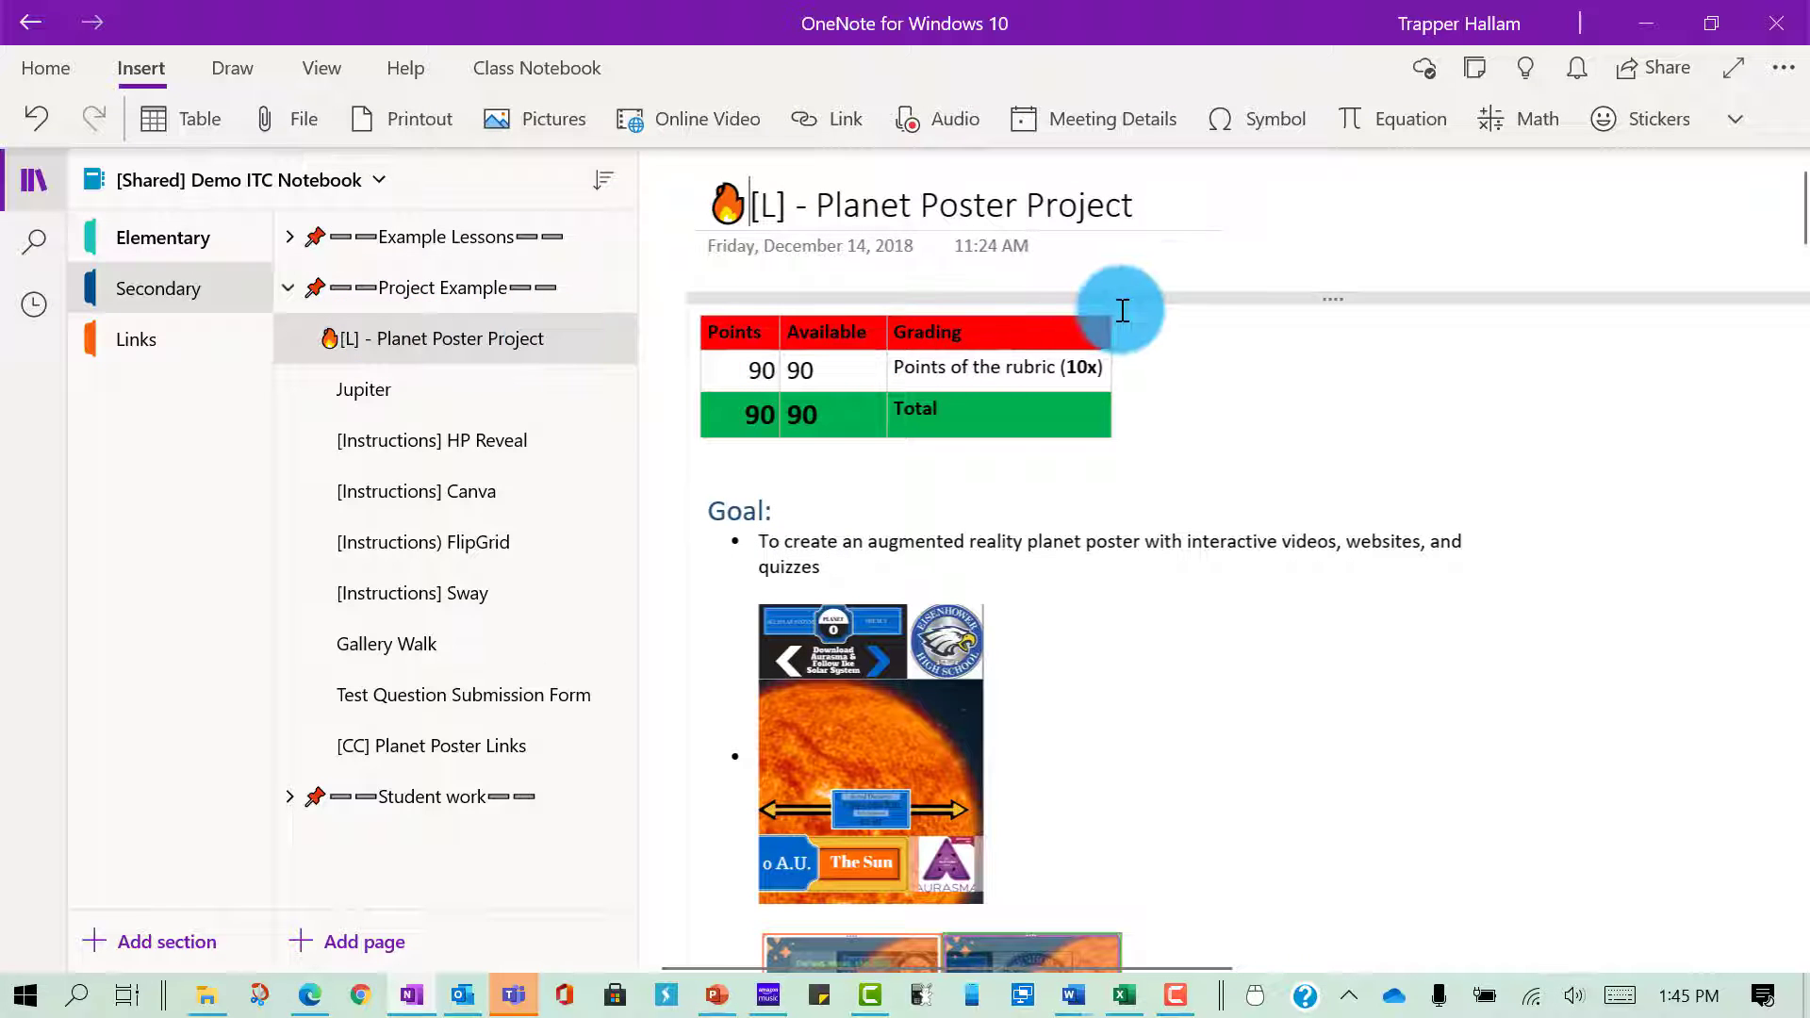
scroll(1258, 272, down, 10)
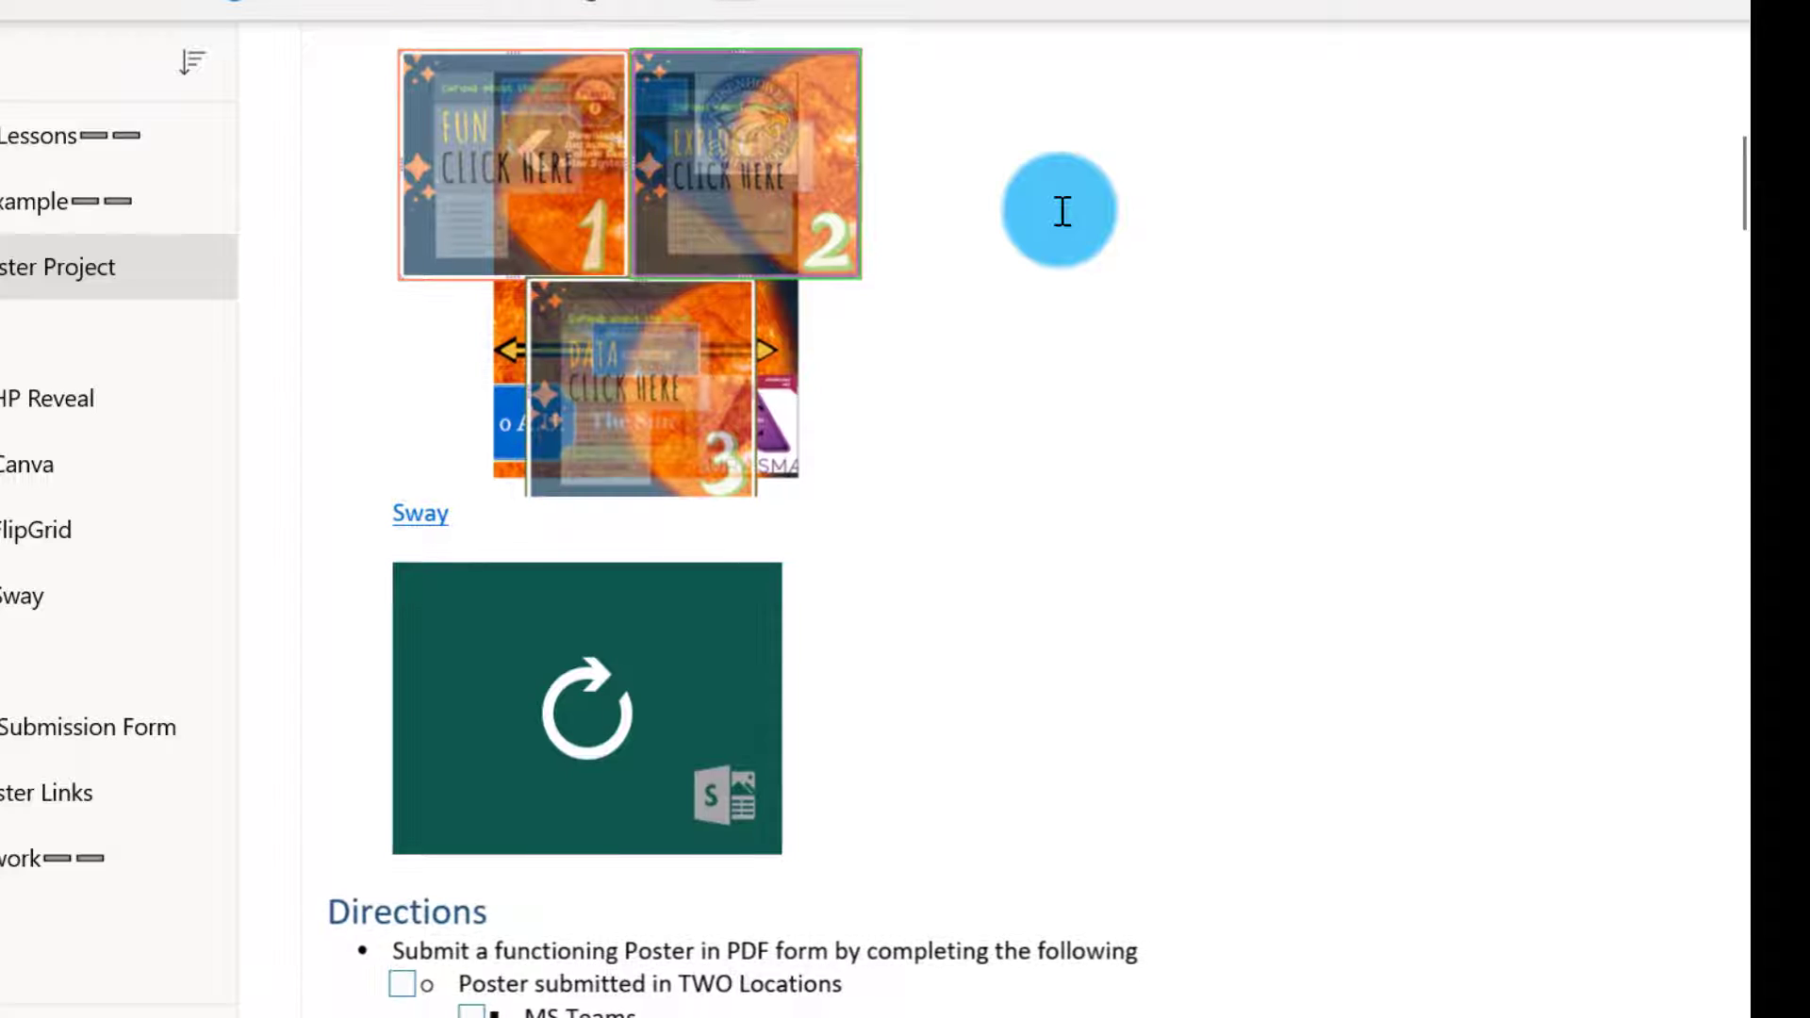
scroll(1060, 209, up, 10)
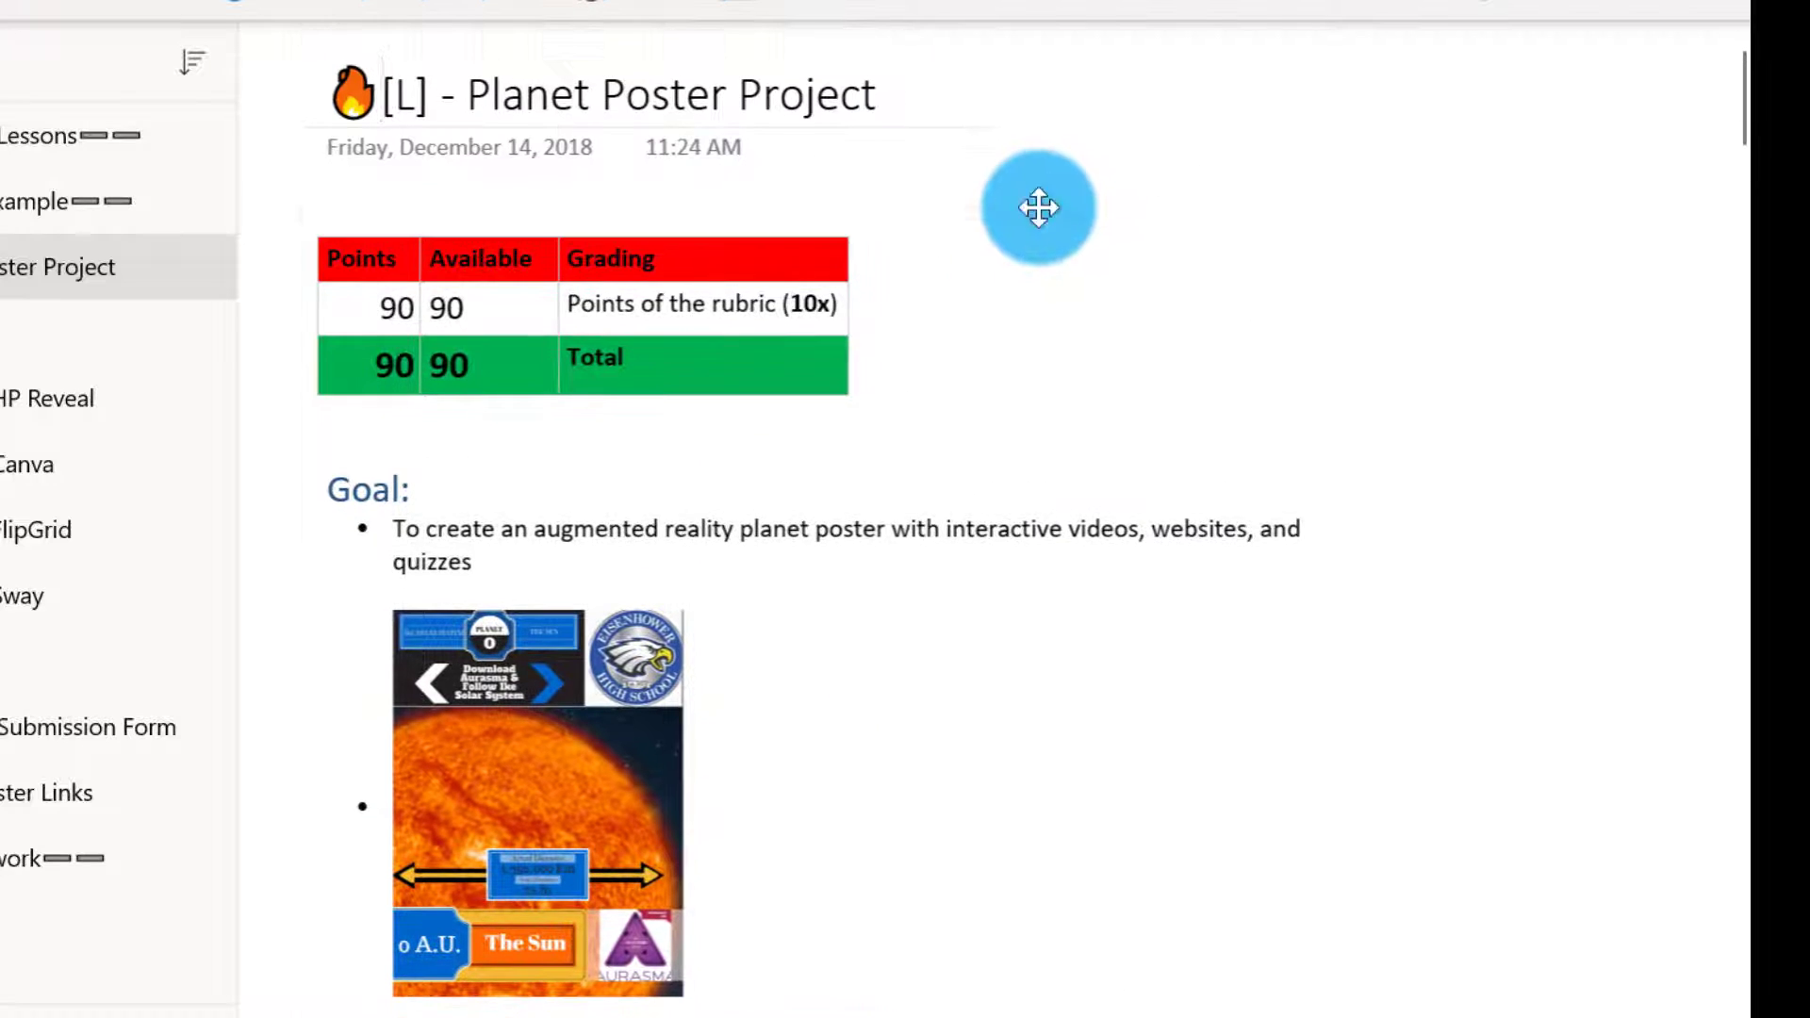
- Examine the planet poster project's Goal section with its sample posters and Sway, and the Directions checklist
scroll(895, 207, down, 2)
scroll(943, 226, down, 4)
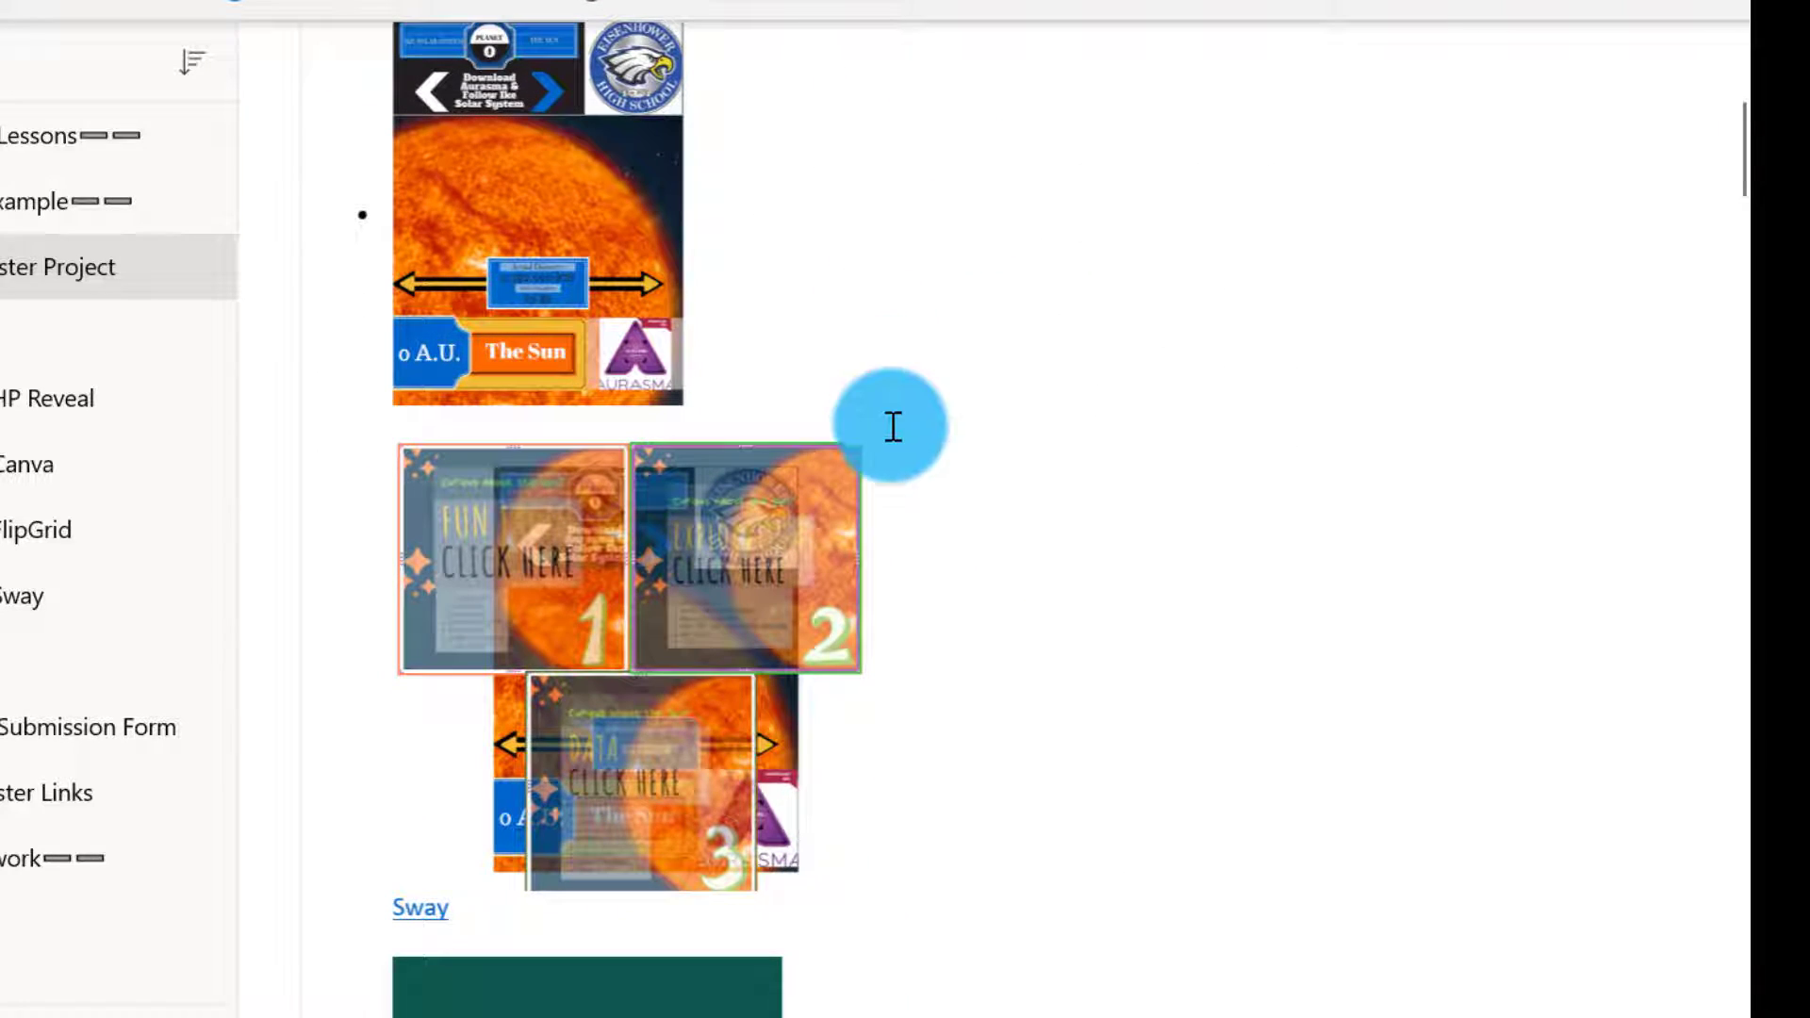
scroll(606, 235, up, 2)
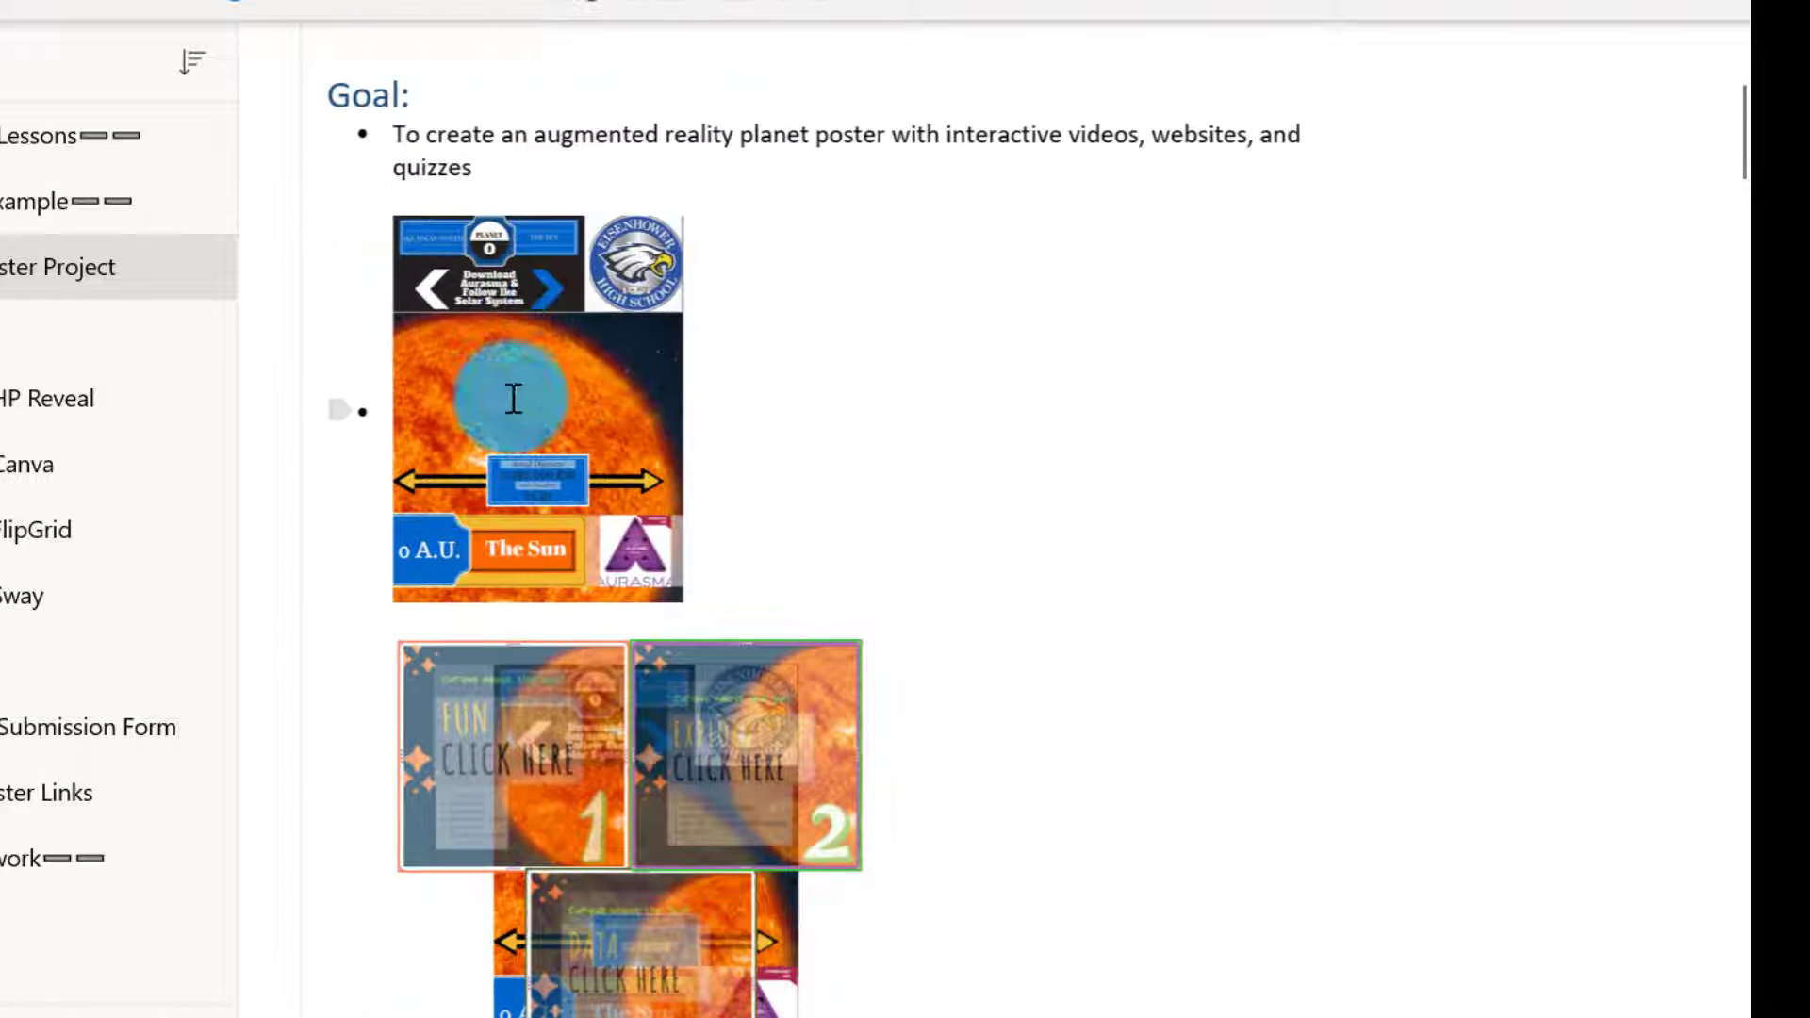
scroll(679, 457, down, 2)
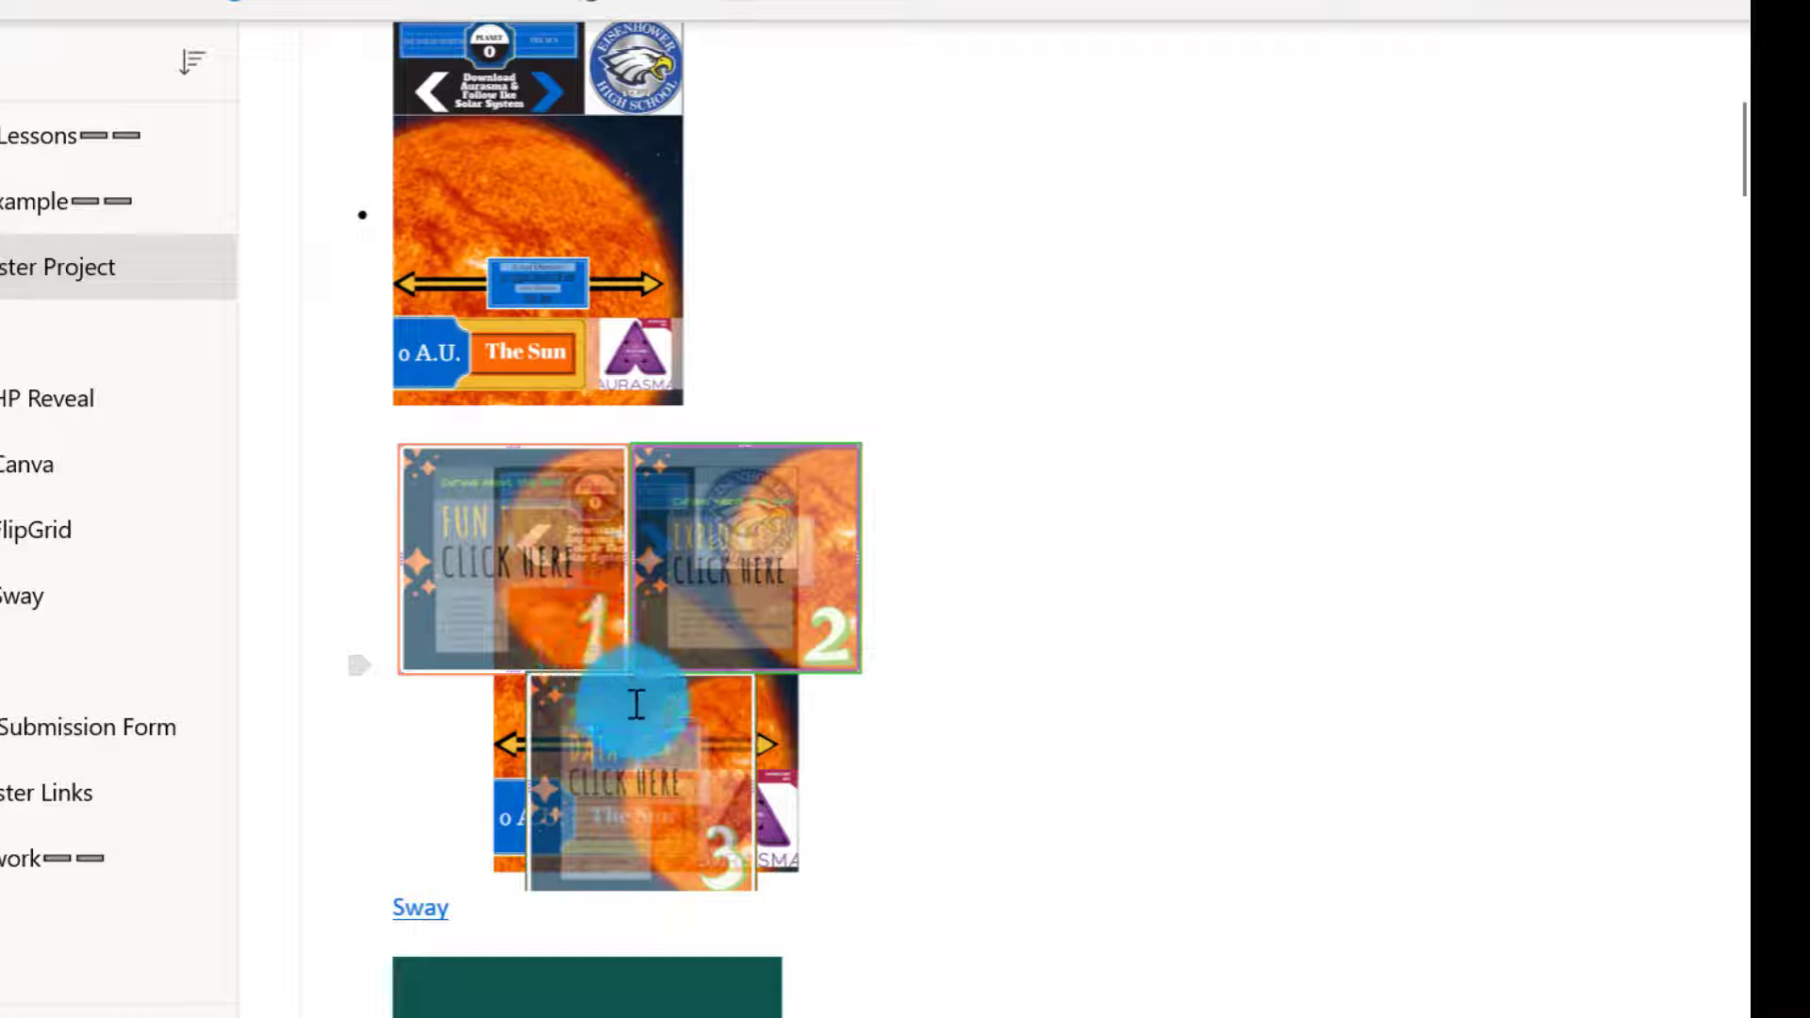
scroll(687, 516, down, 8)
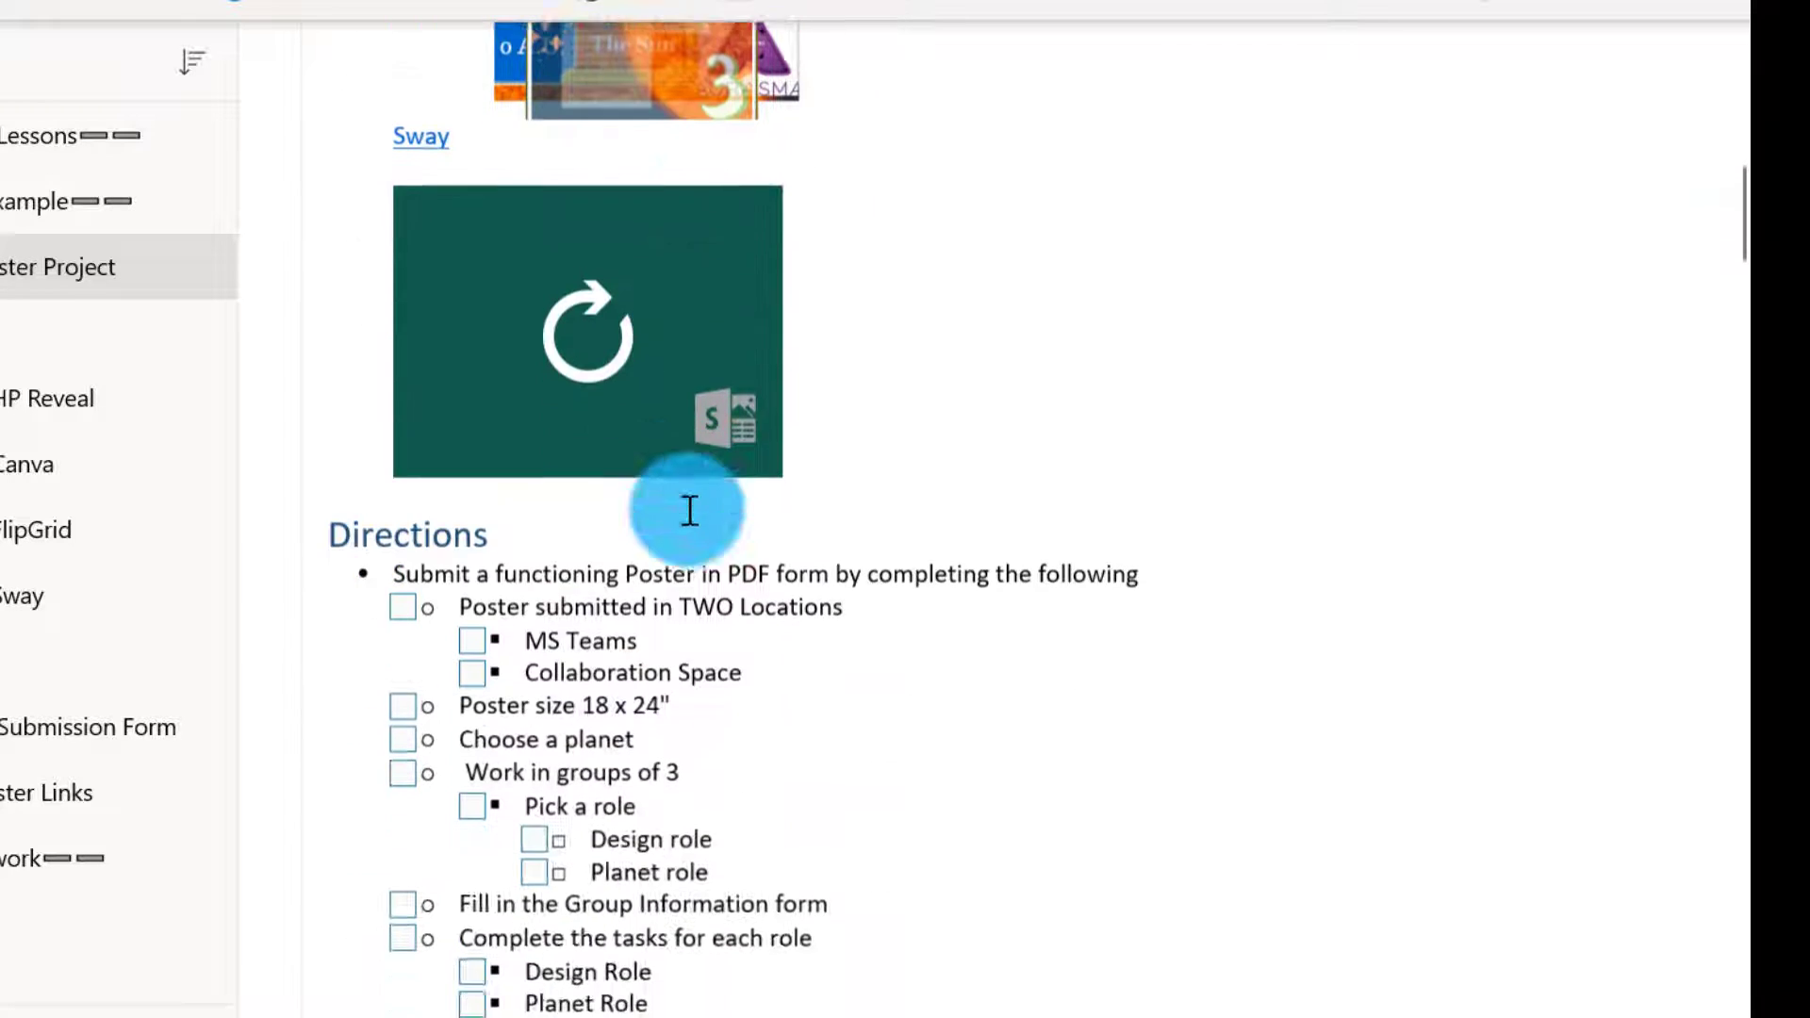
scroll(808, 488, down, 4)
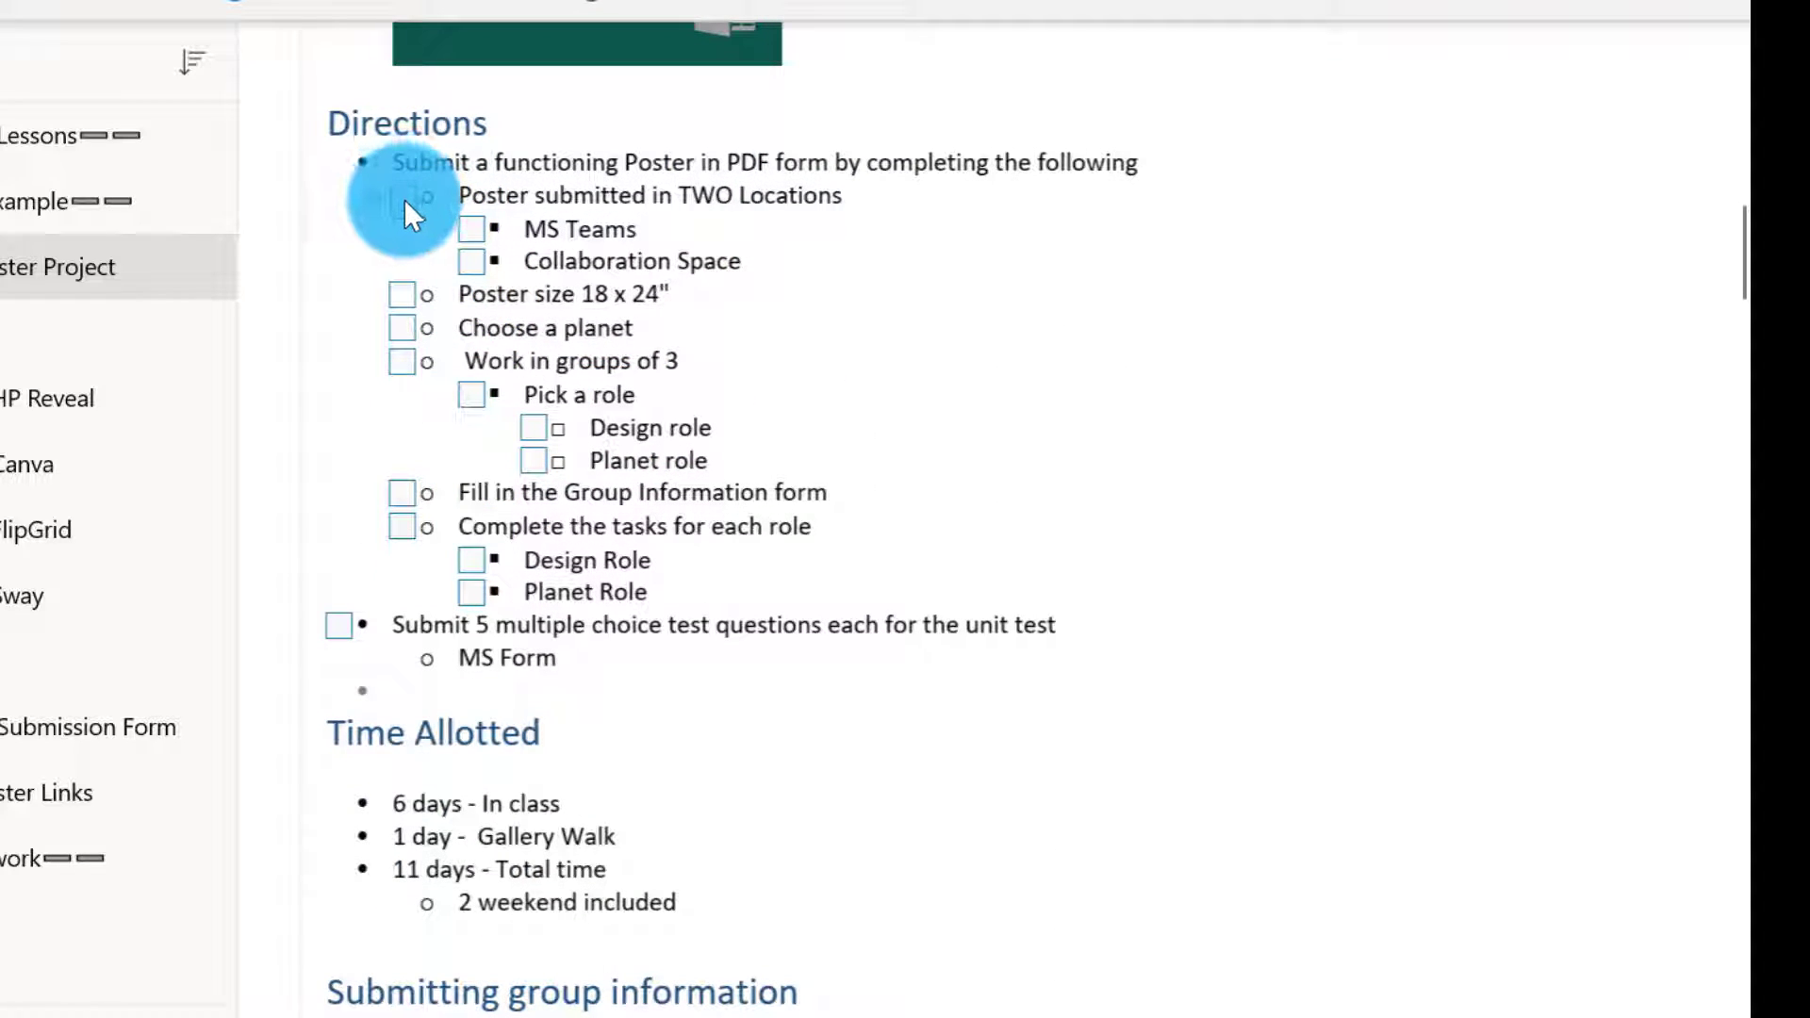
click(404, 195)
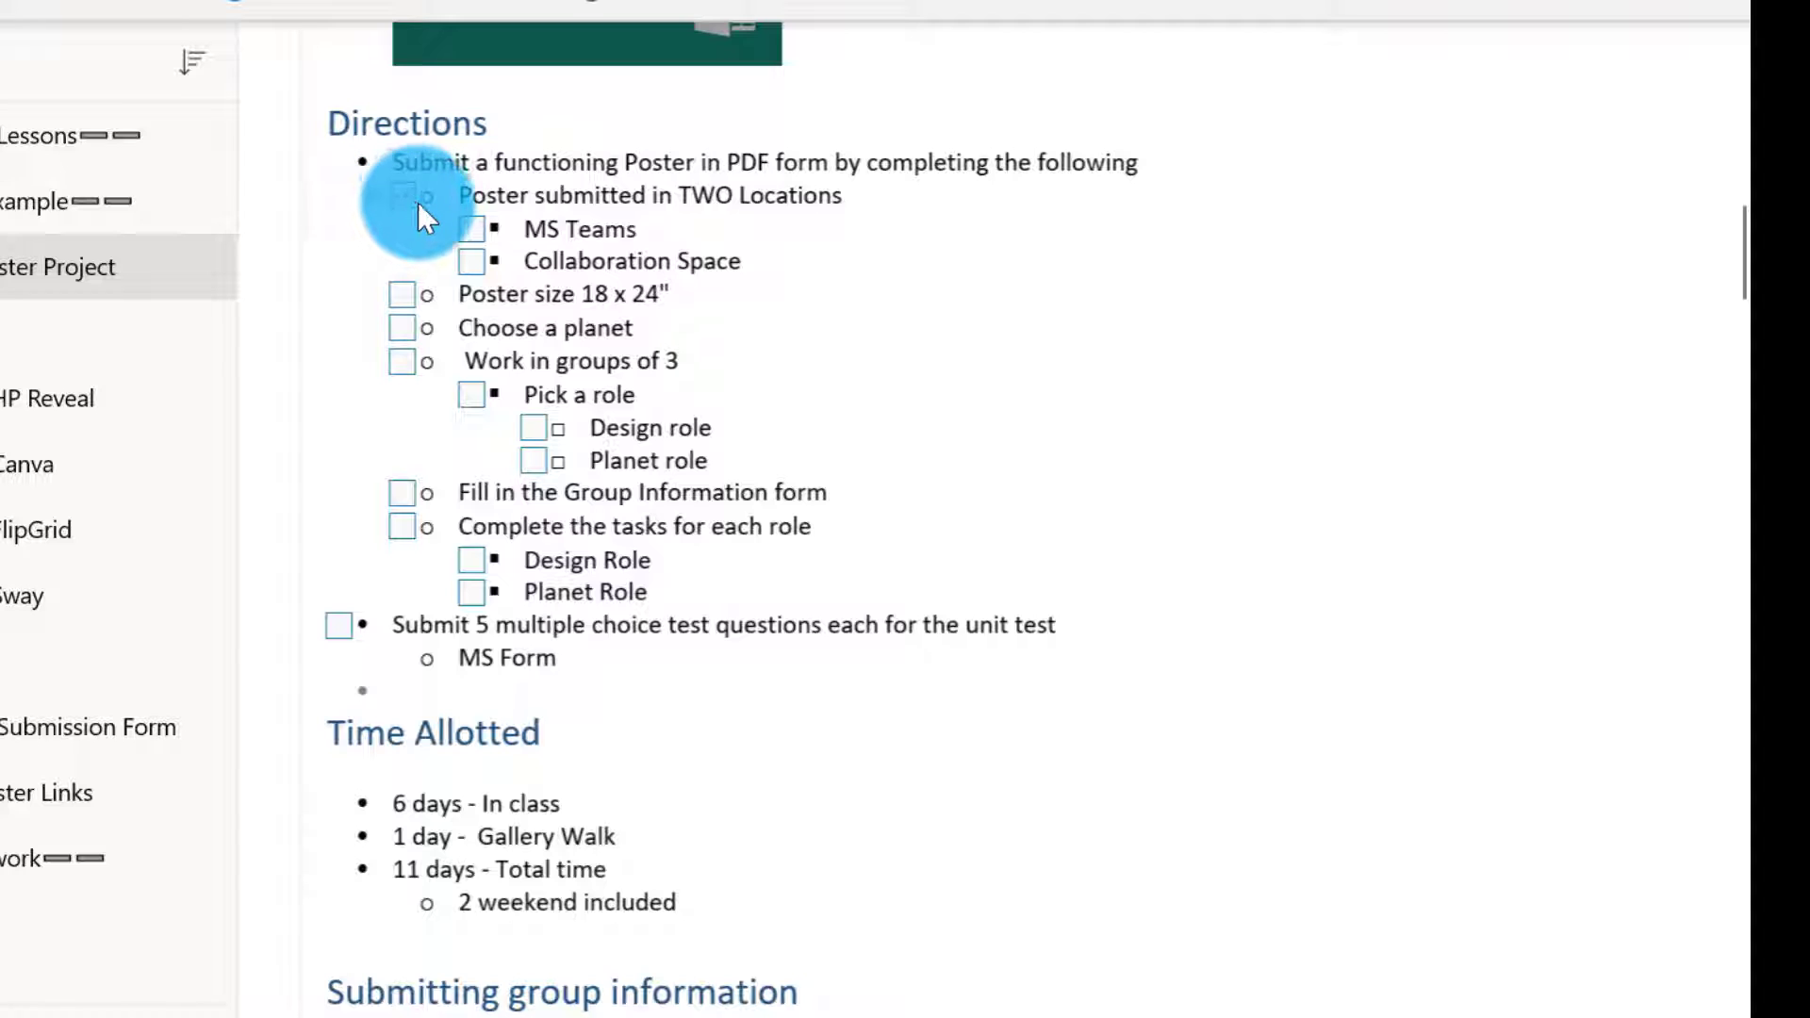
click(476, 259)
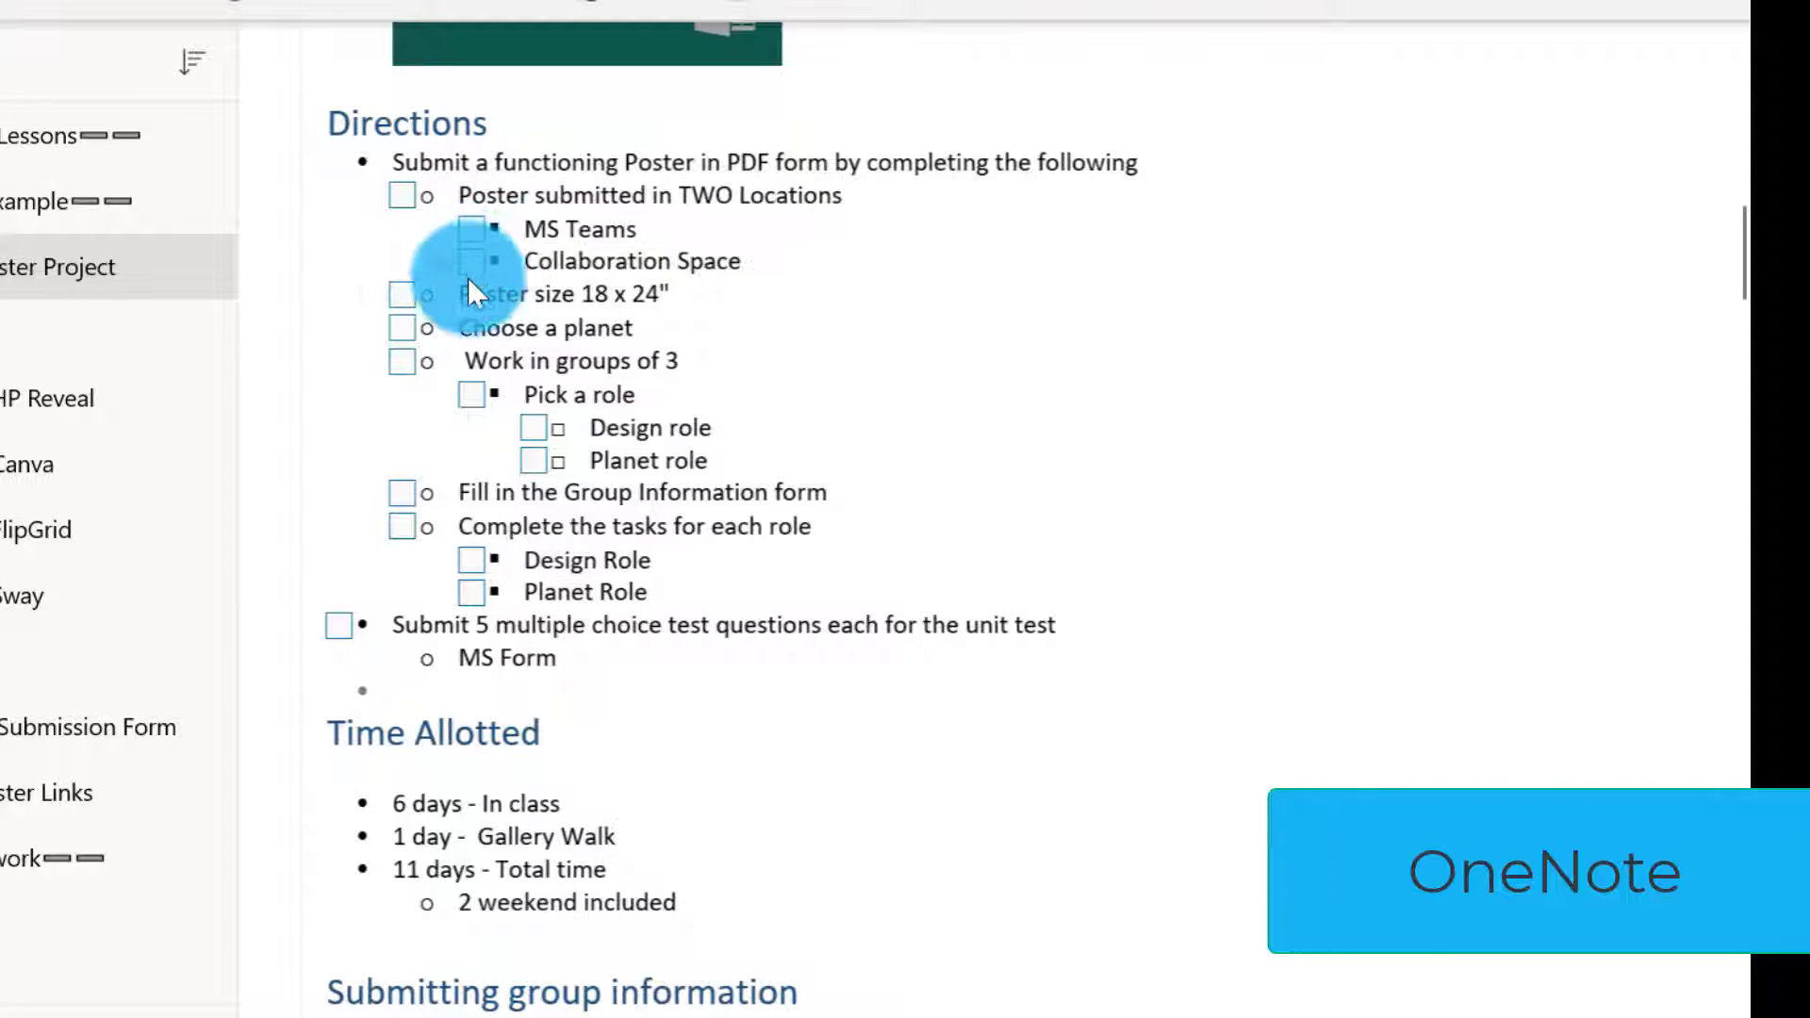
- Go to the Submitting group information section and load the embedded Planet Poster Project Group Information form
scroll(539, 366, down, 5)
scroll(818, 333, down, 3)
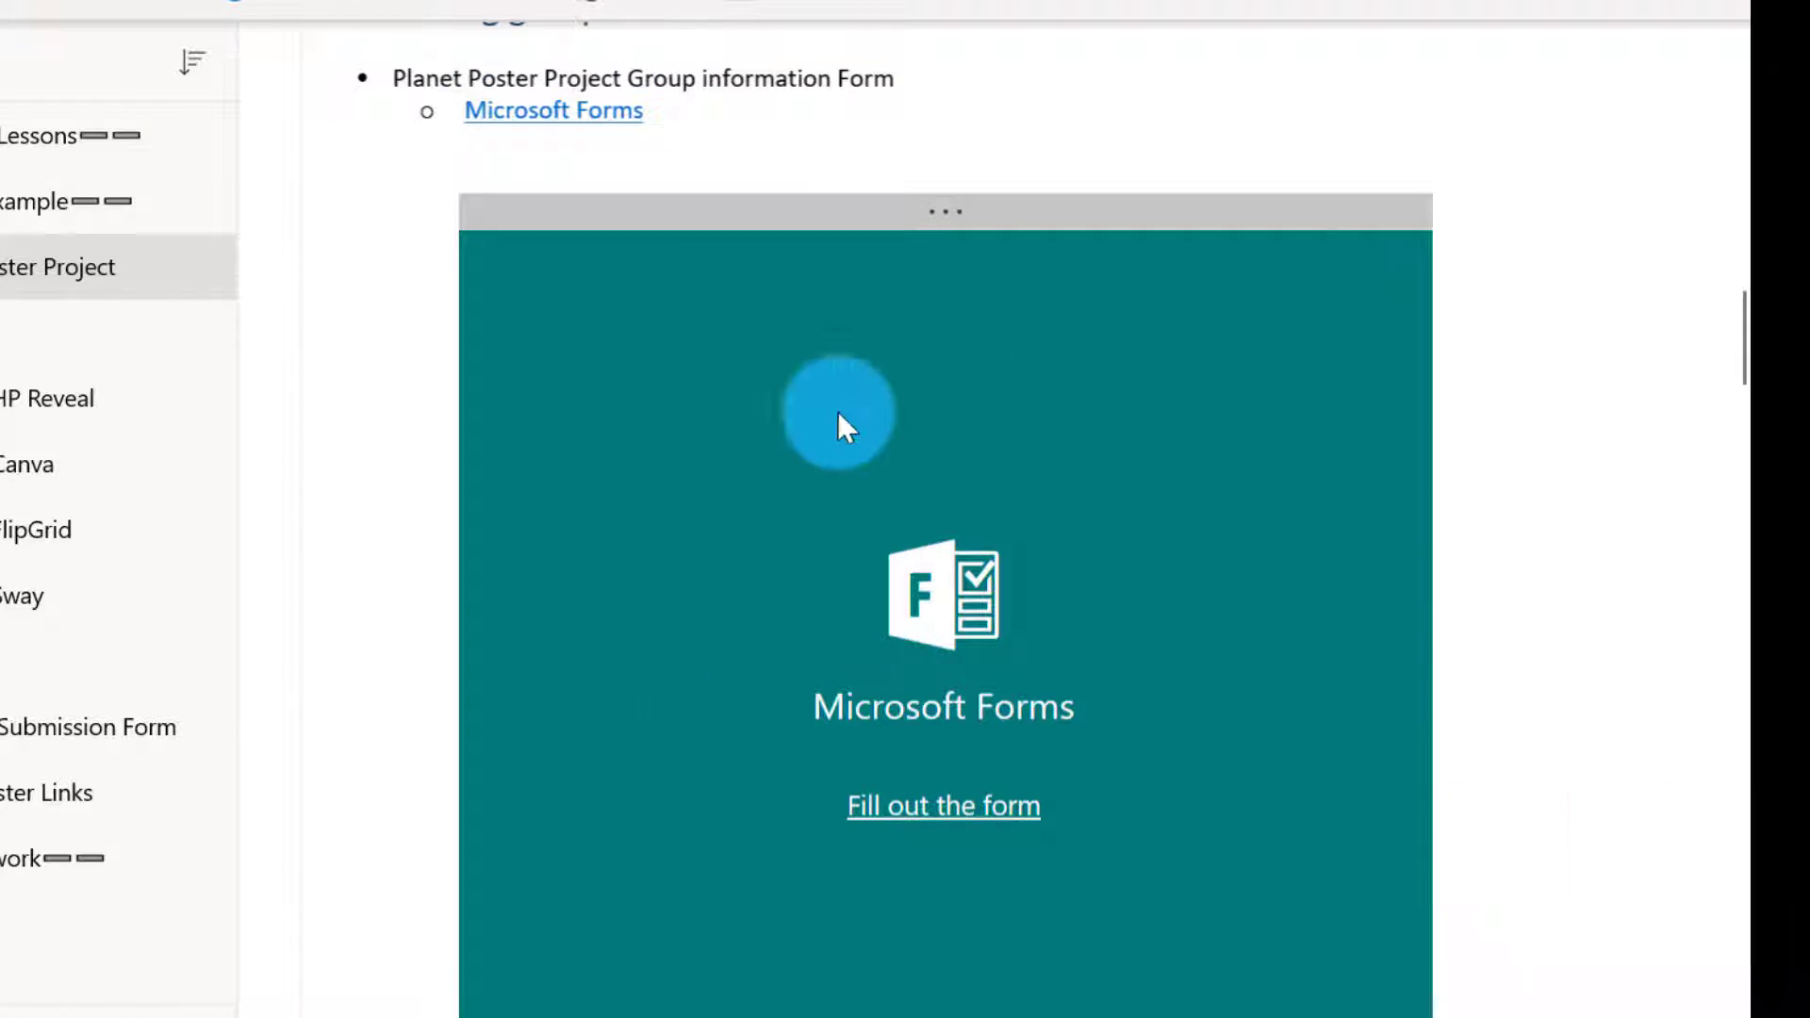
scroll(1461, 331, down, 3)
scroll(1459, 332, up, 4)
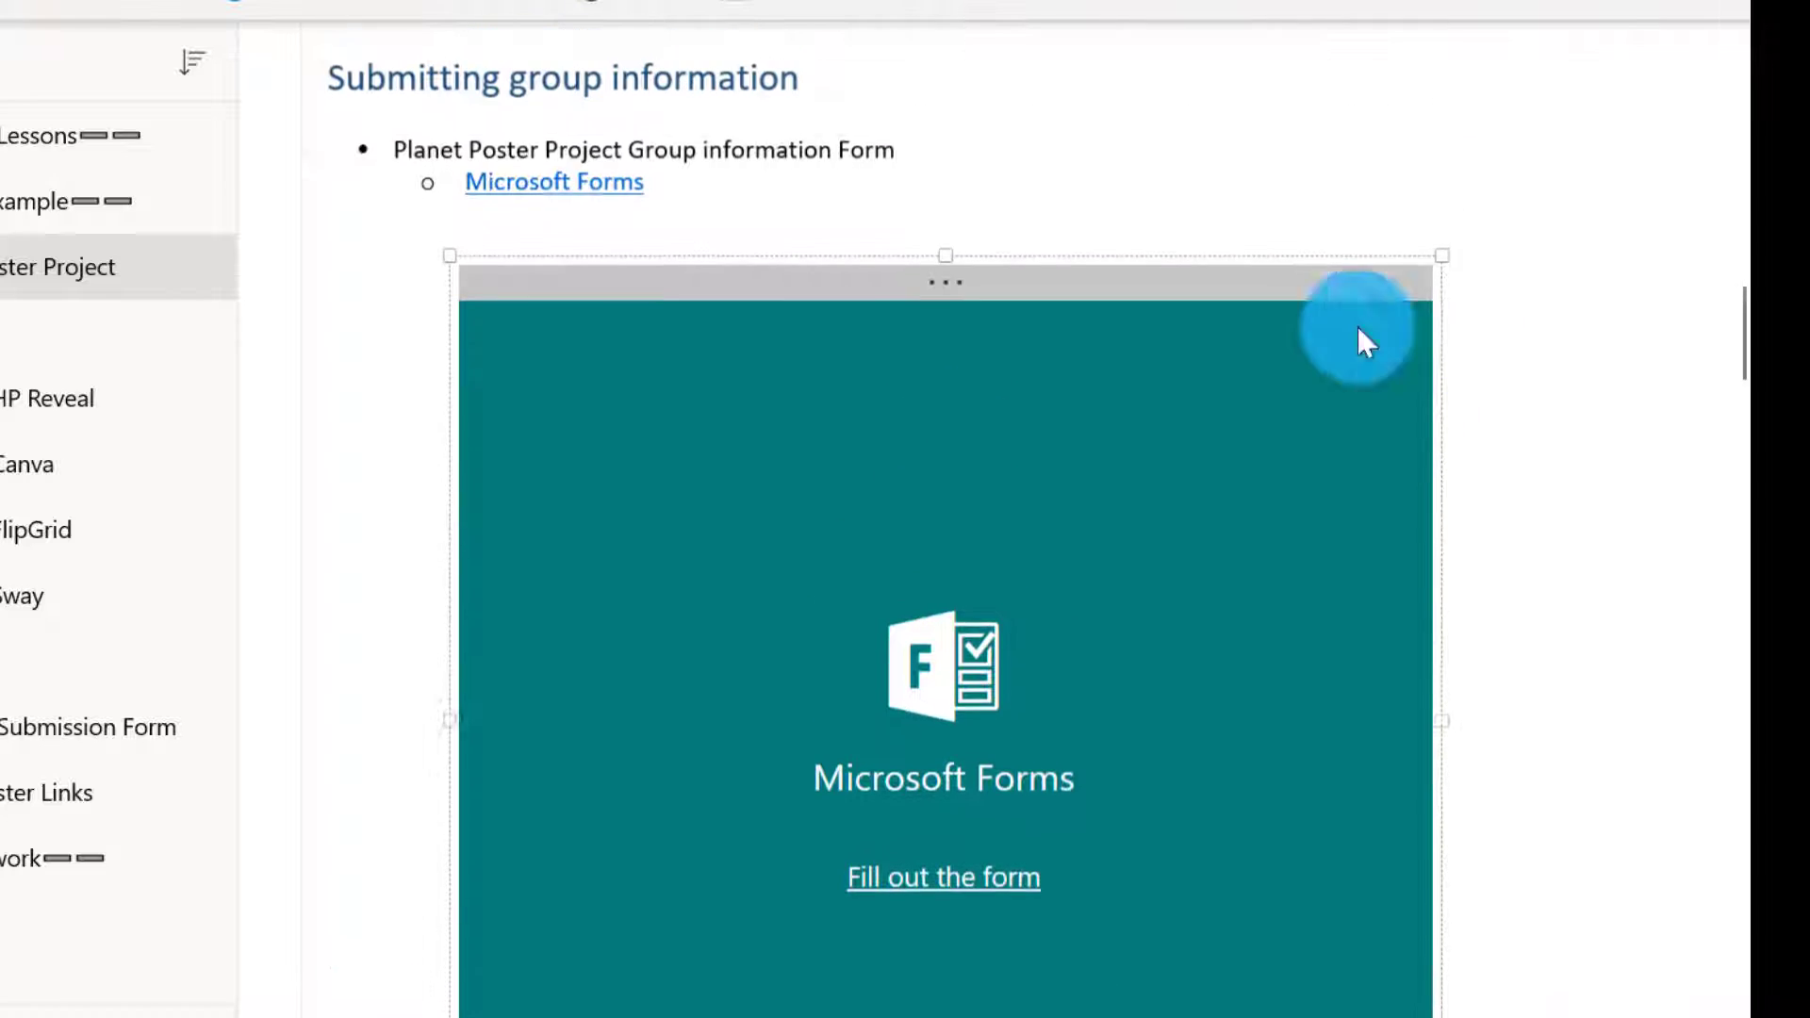
click(5, 330)
click(3, 267)
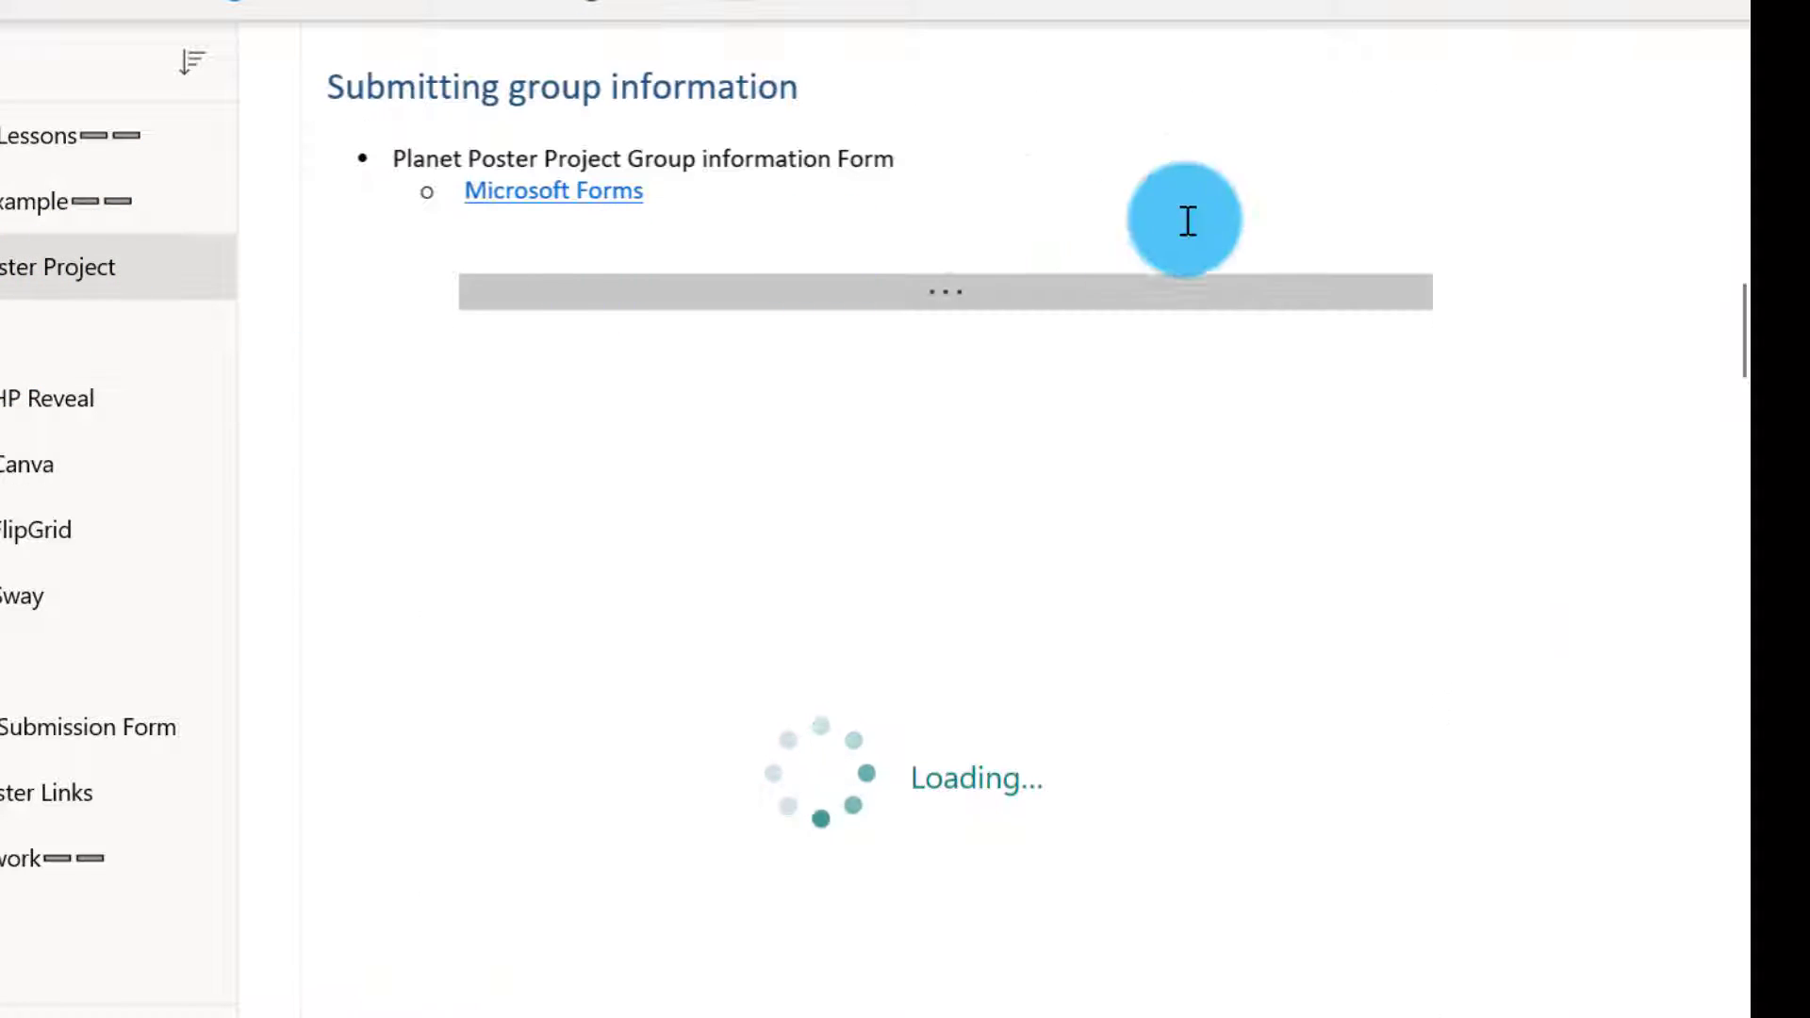
scroll(1543, 237, down, 1)
scroll(1543, 243, up, 4)
scroll(1461, 273, down, 6)
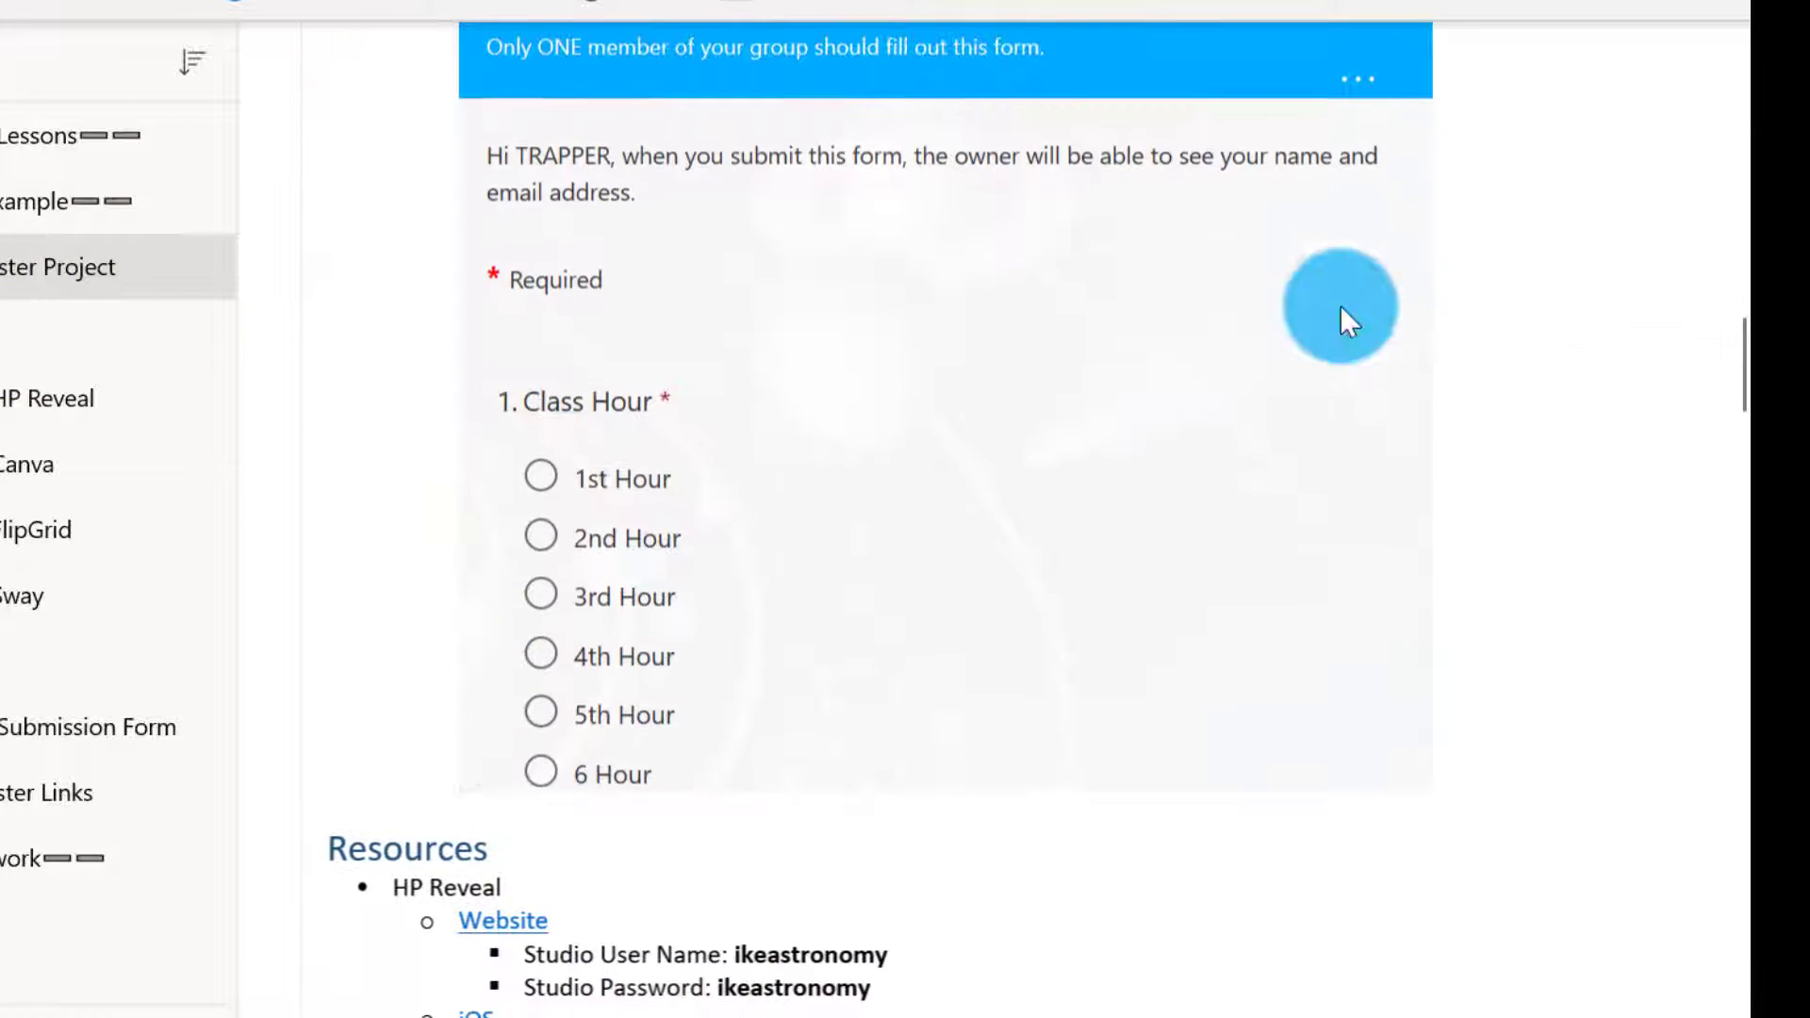
- Review the embedded form's questions on planet choice, member names, and design and planet roles
scroll(829, 398, down, 8)
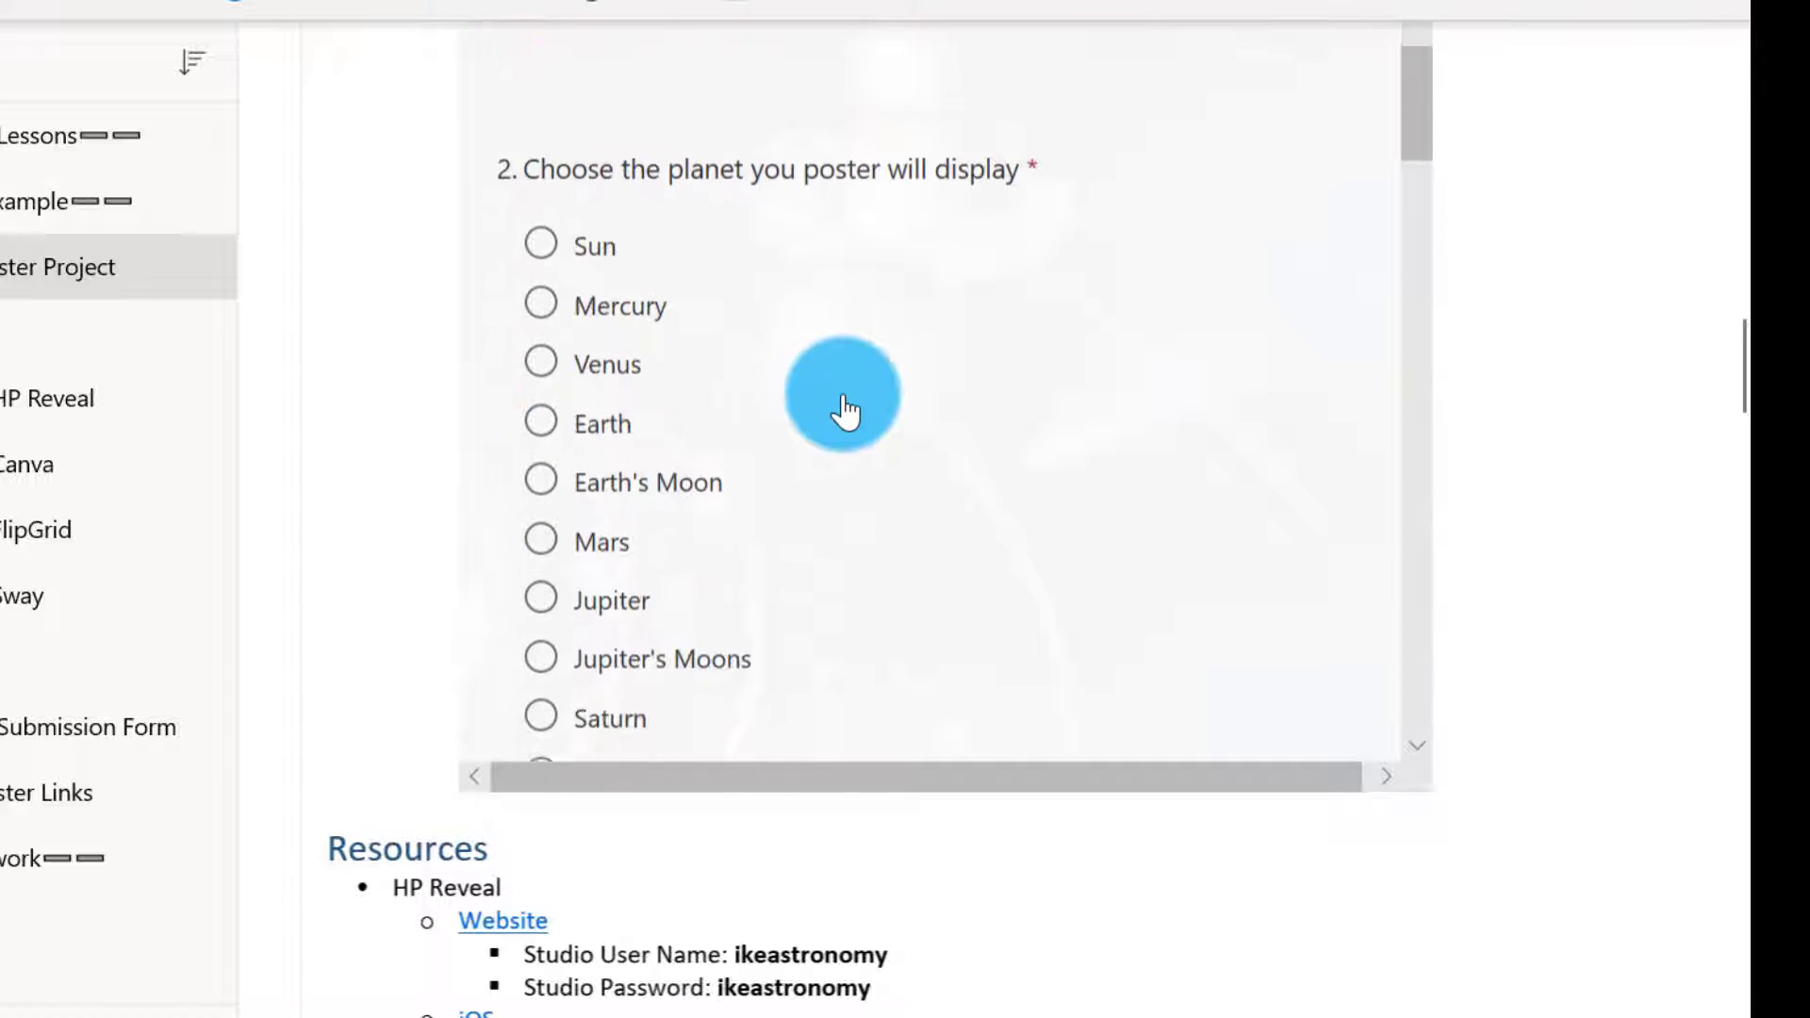
scroll(1147, 416, up, 1)
scroll(1570, 332, up, 4)
scroll(780, 565, up, 6)
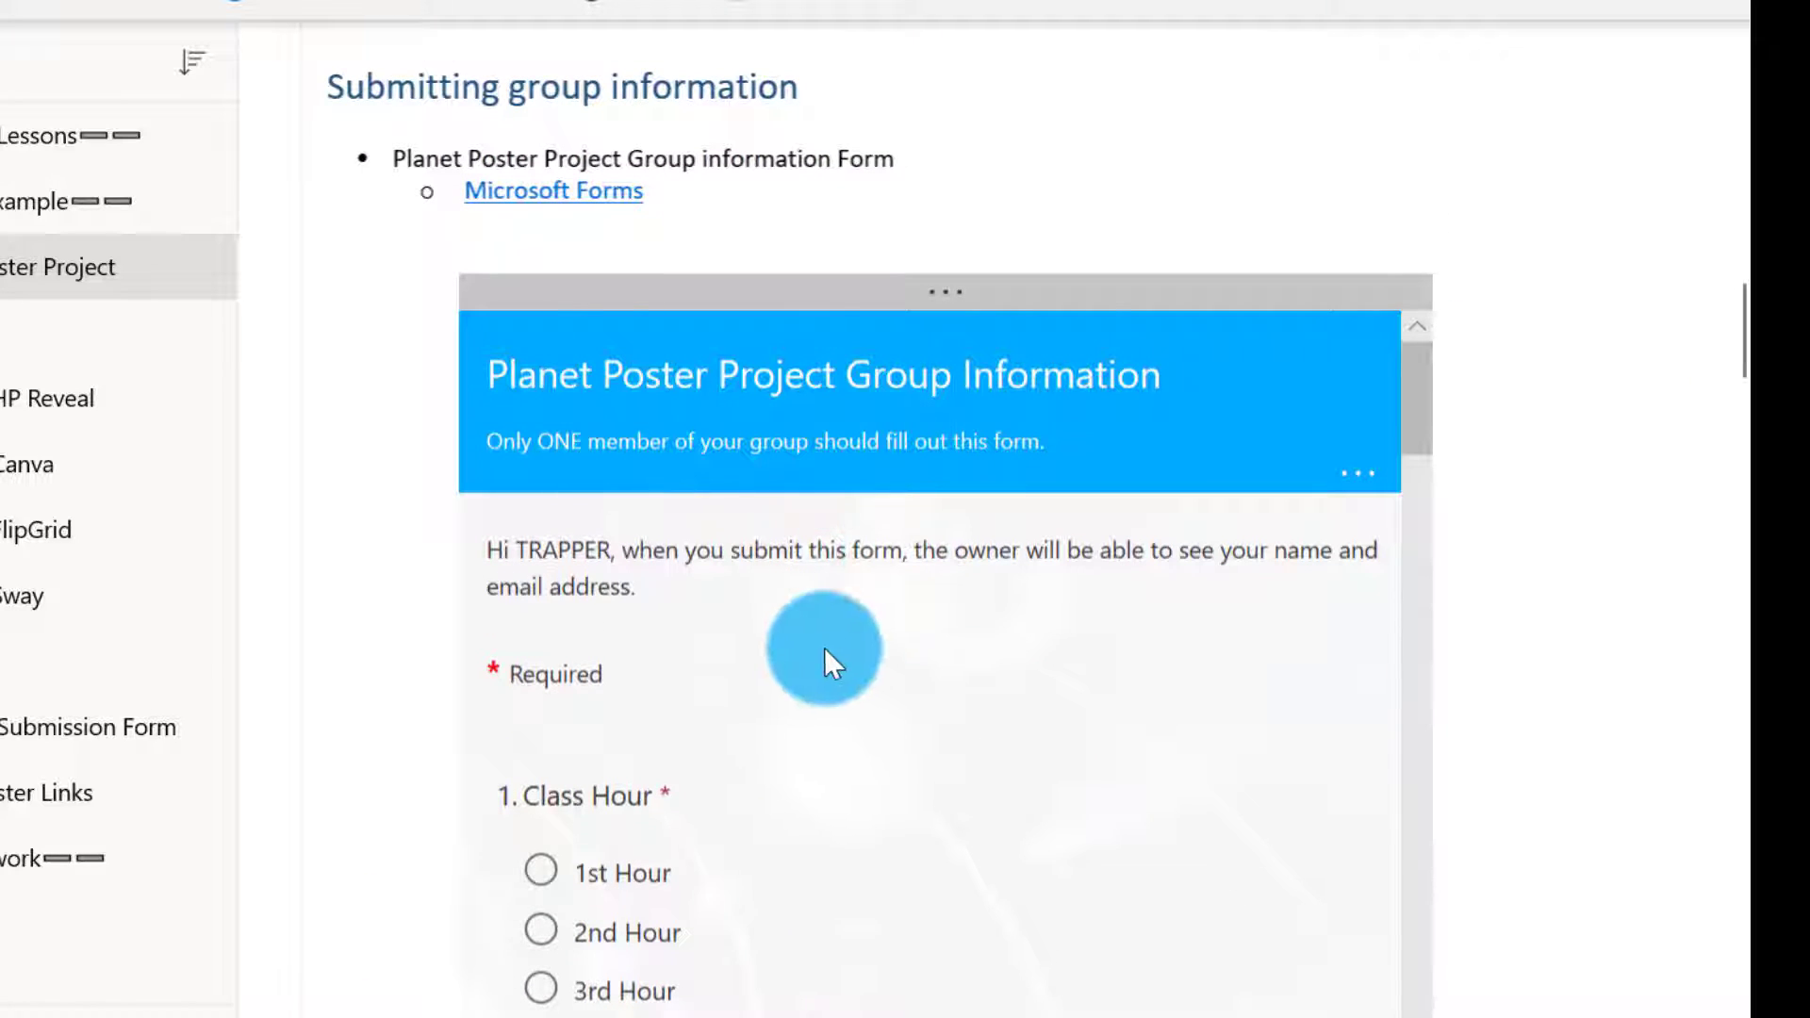
scroll(830, 641, down, 10)
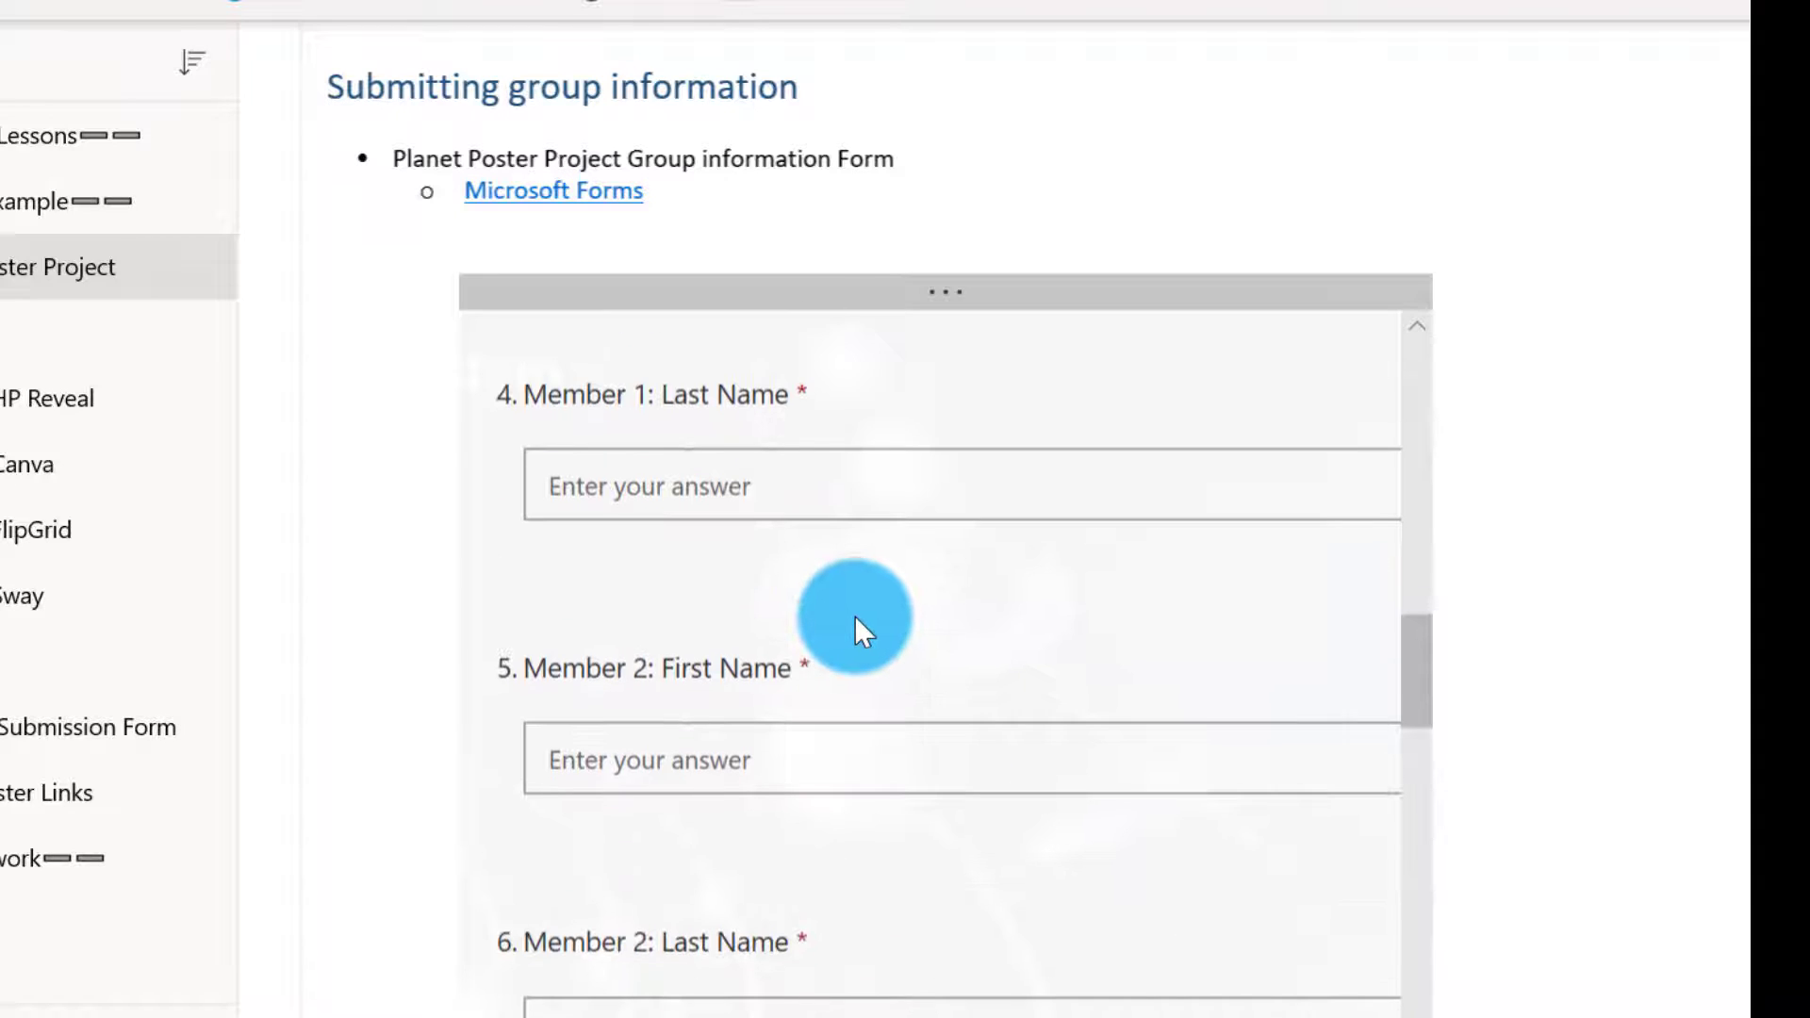
scroll(856, 615, down, 8)
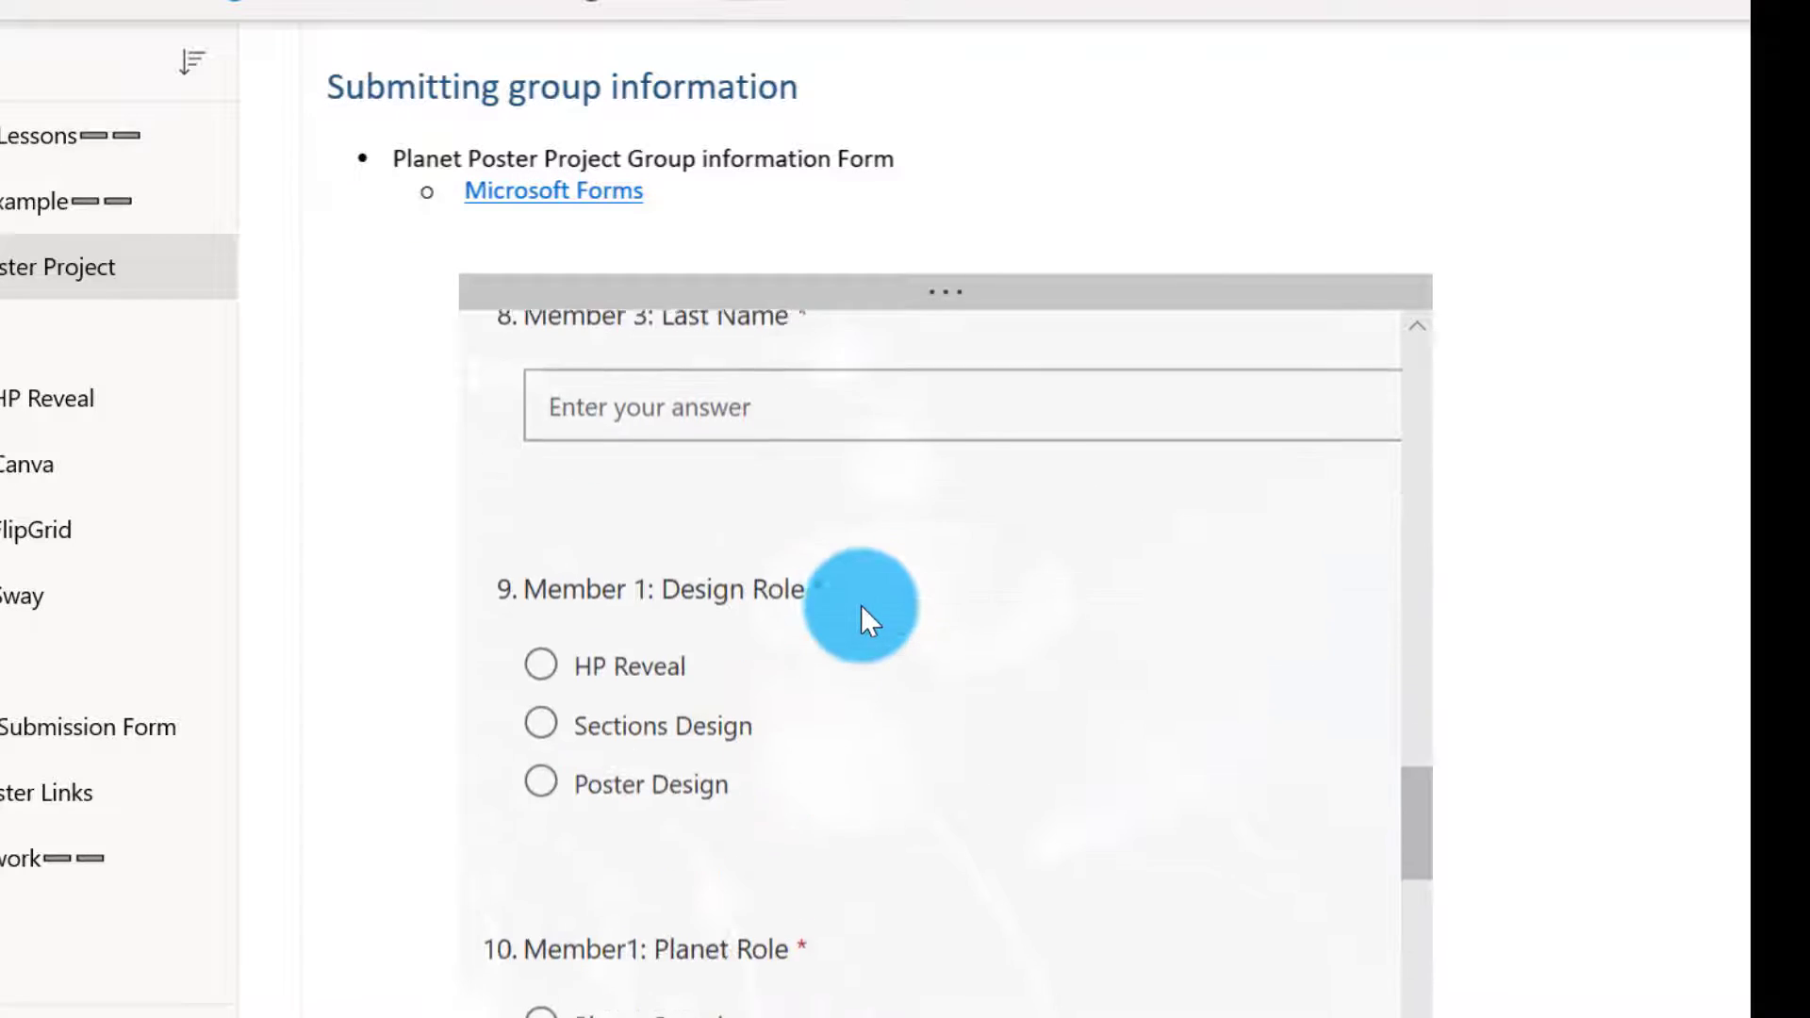
scroll(861, 608, down, 10)
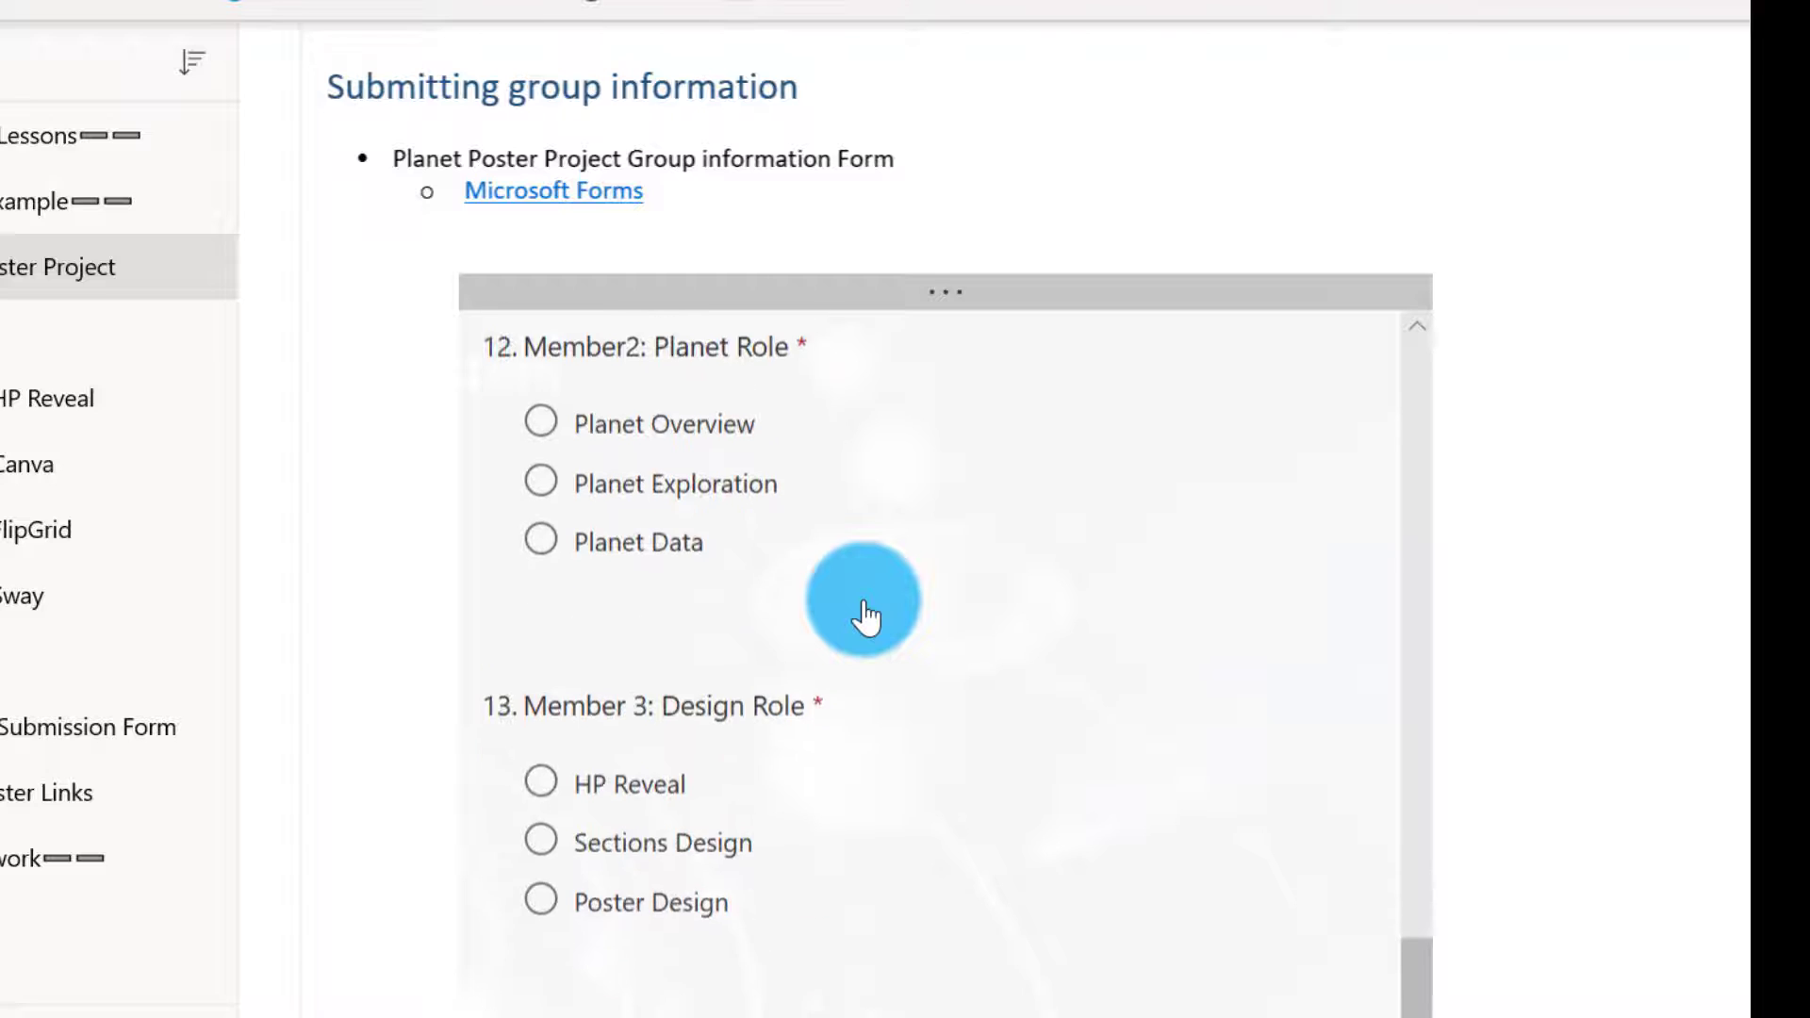
scroll(861, 612, down, 5)
scroll(1546, 391, down, 1)
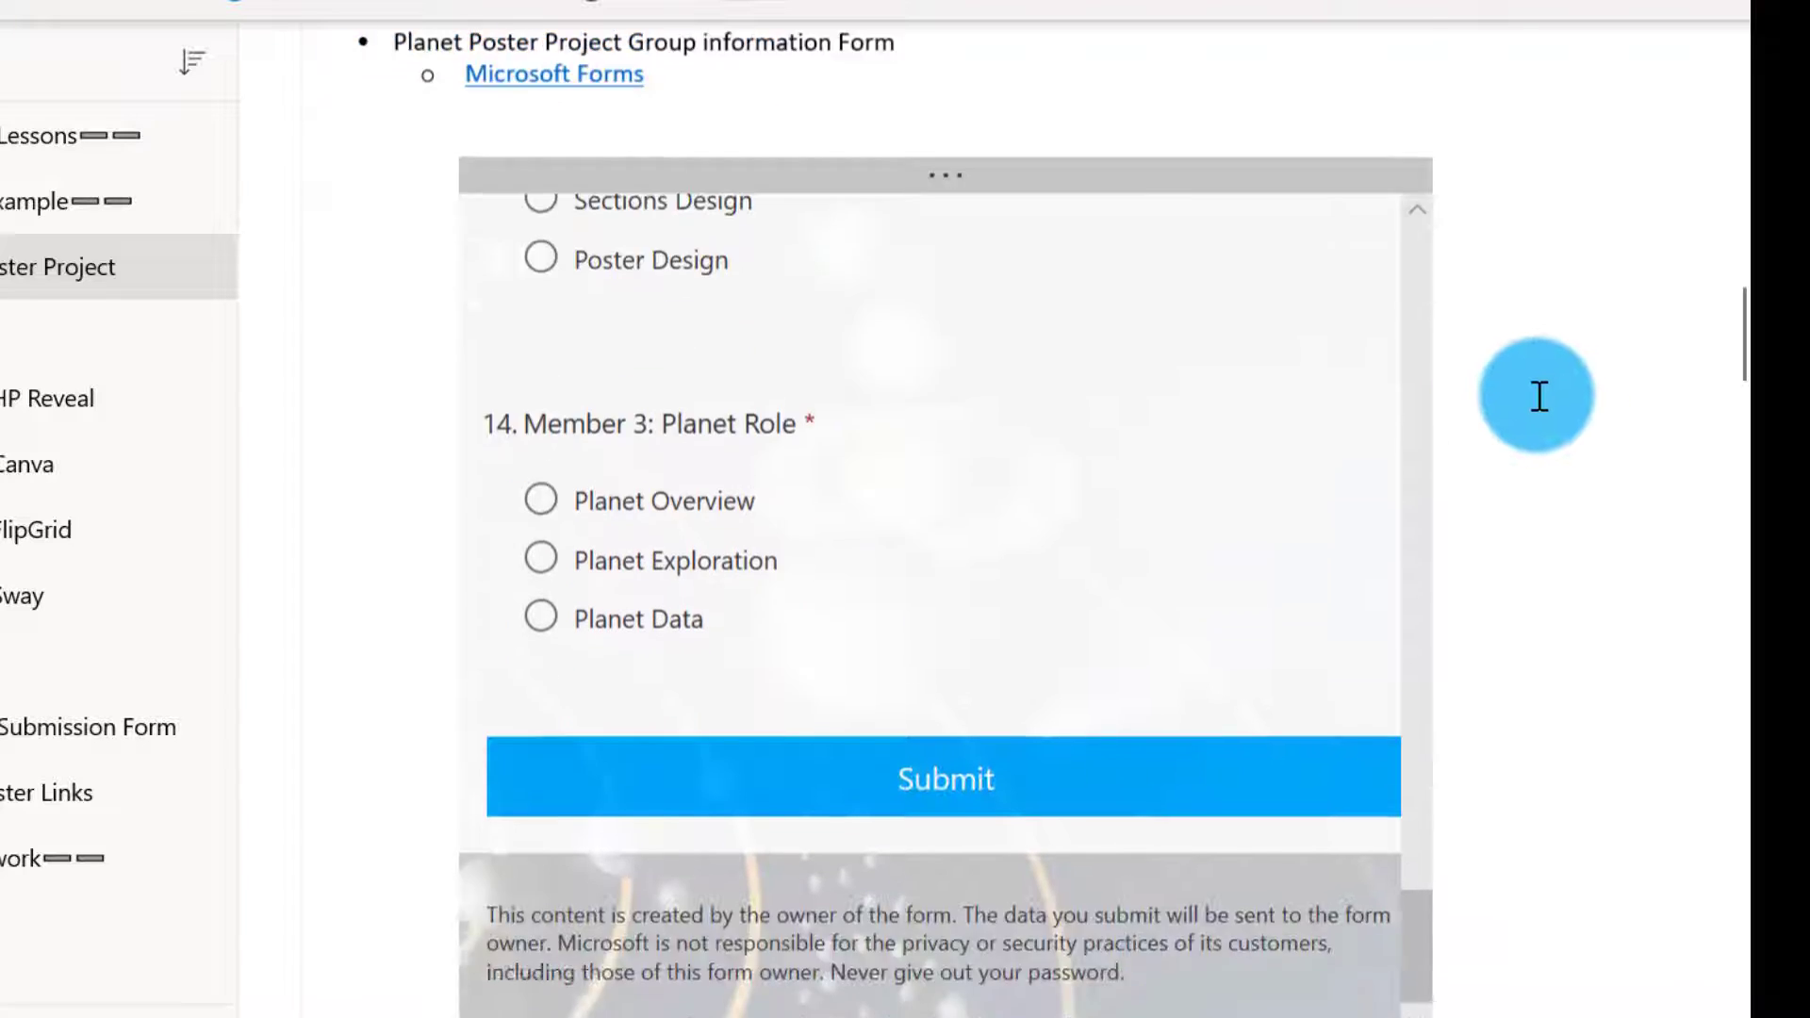
- Examine the Resources links and the Planets sign-up table, dismissing the incoming chat notification
scroll(1537, 396, down, 10)
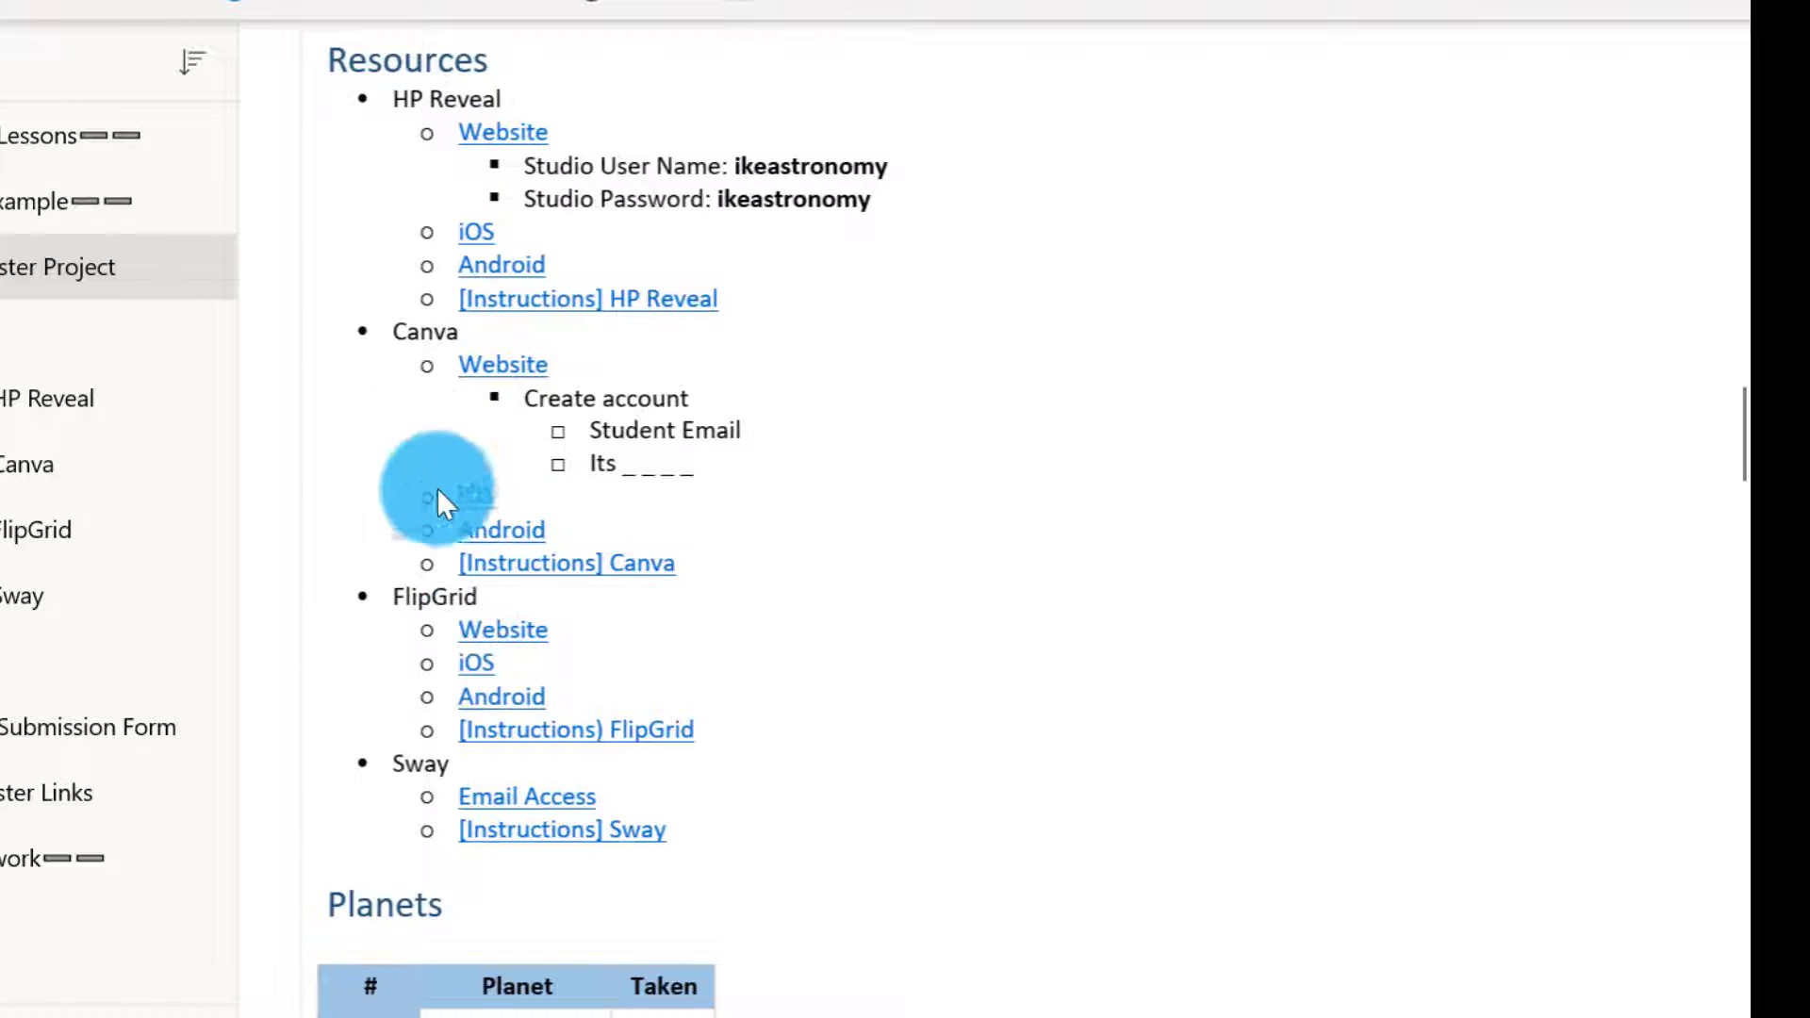
scroll(867, 465, down, 4)
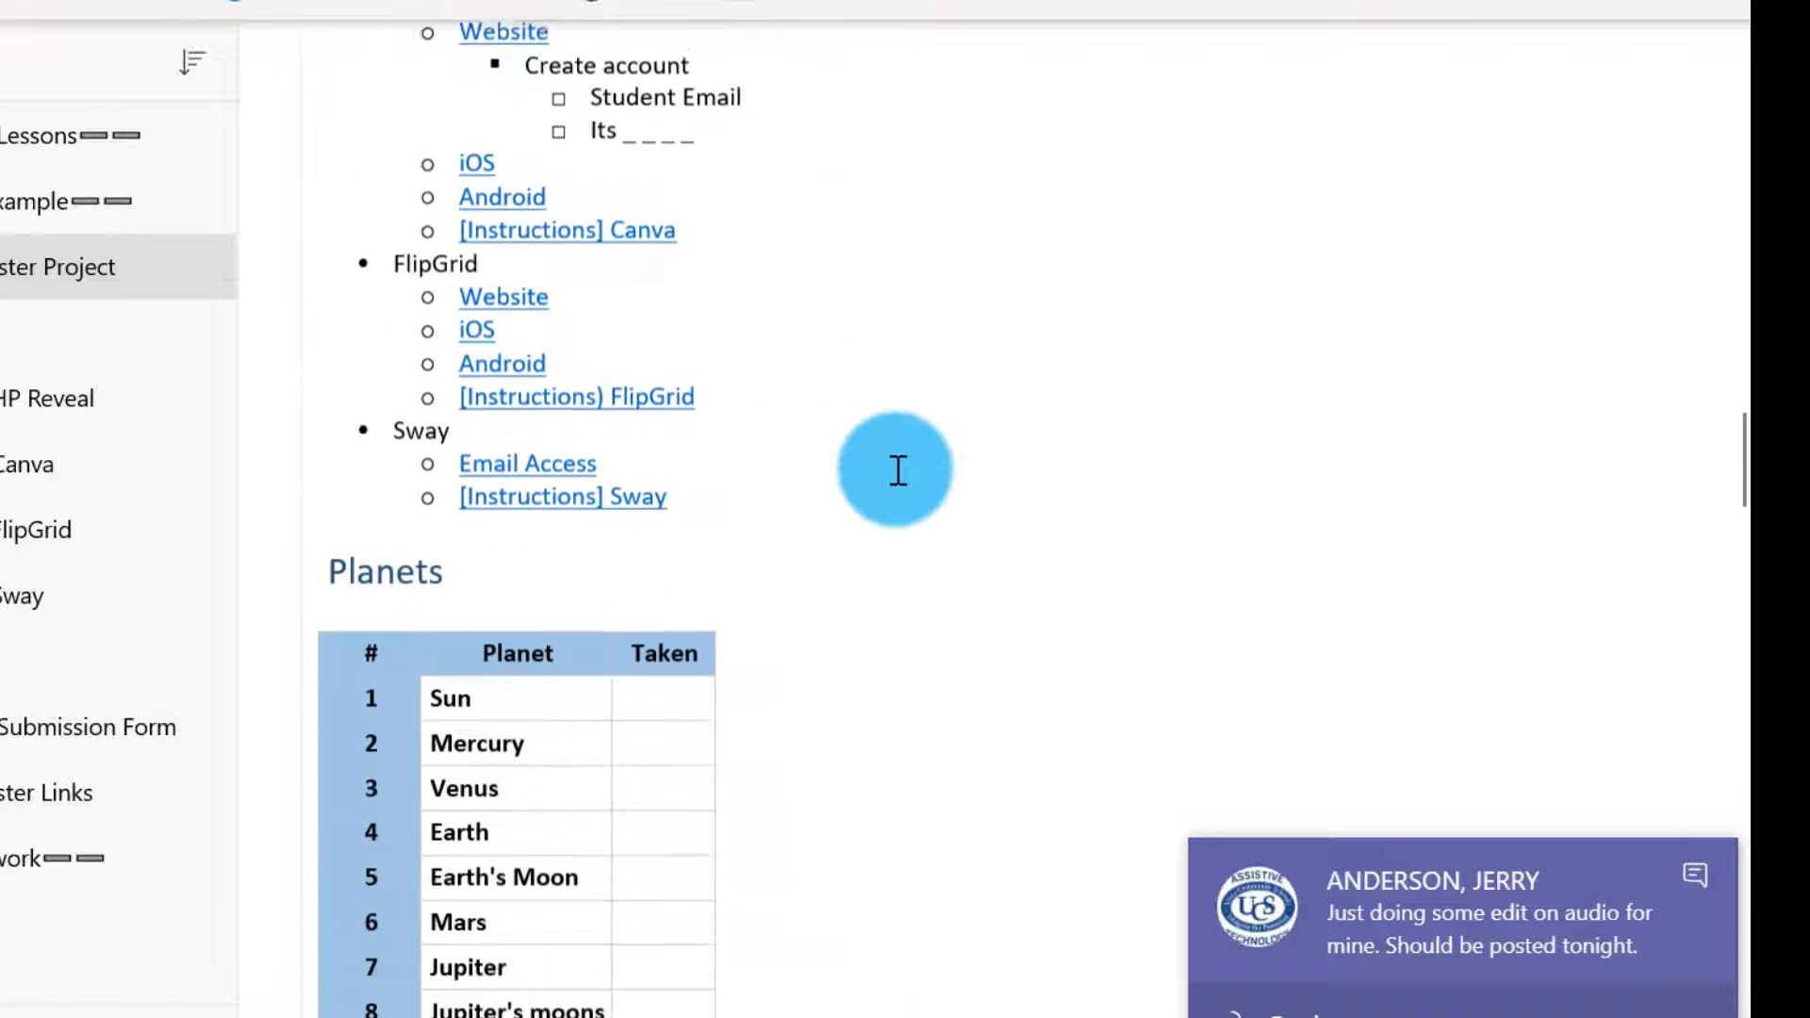
click(1701, 880)
scroll(848, 387, down, 6)
scroll(592, 212, up, 1)
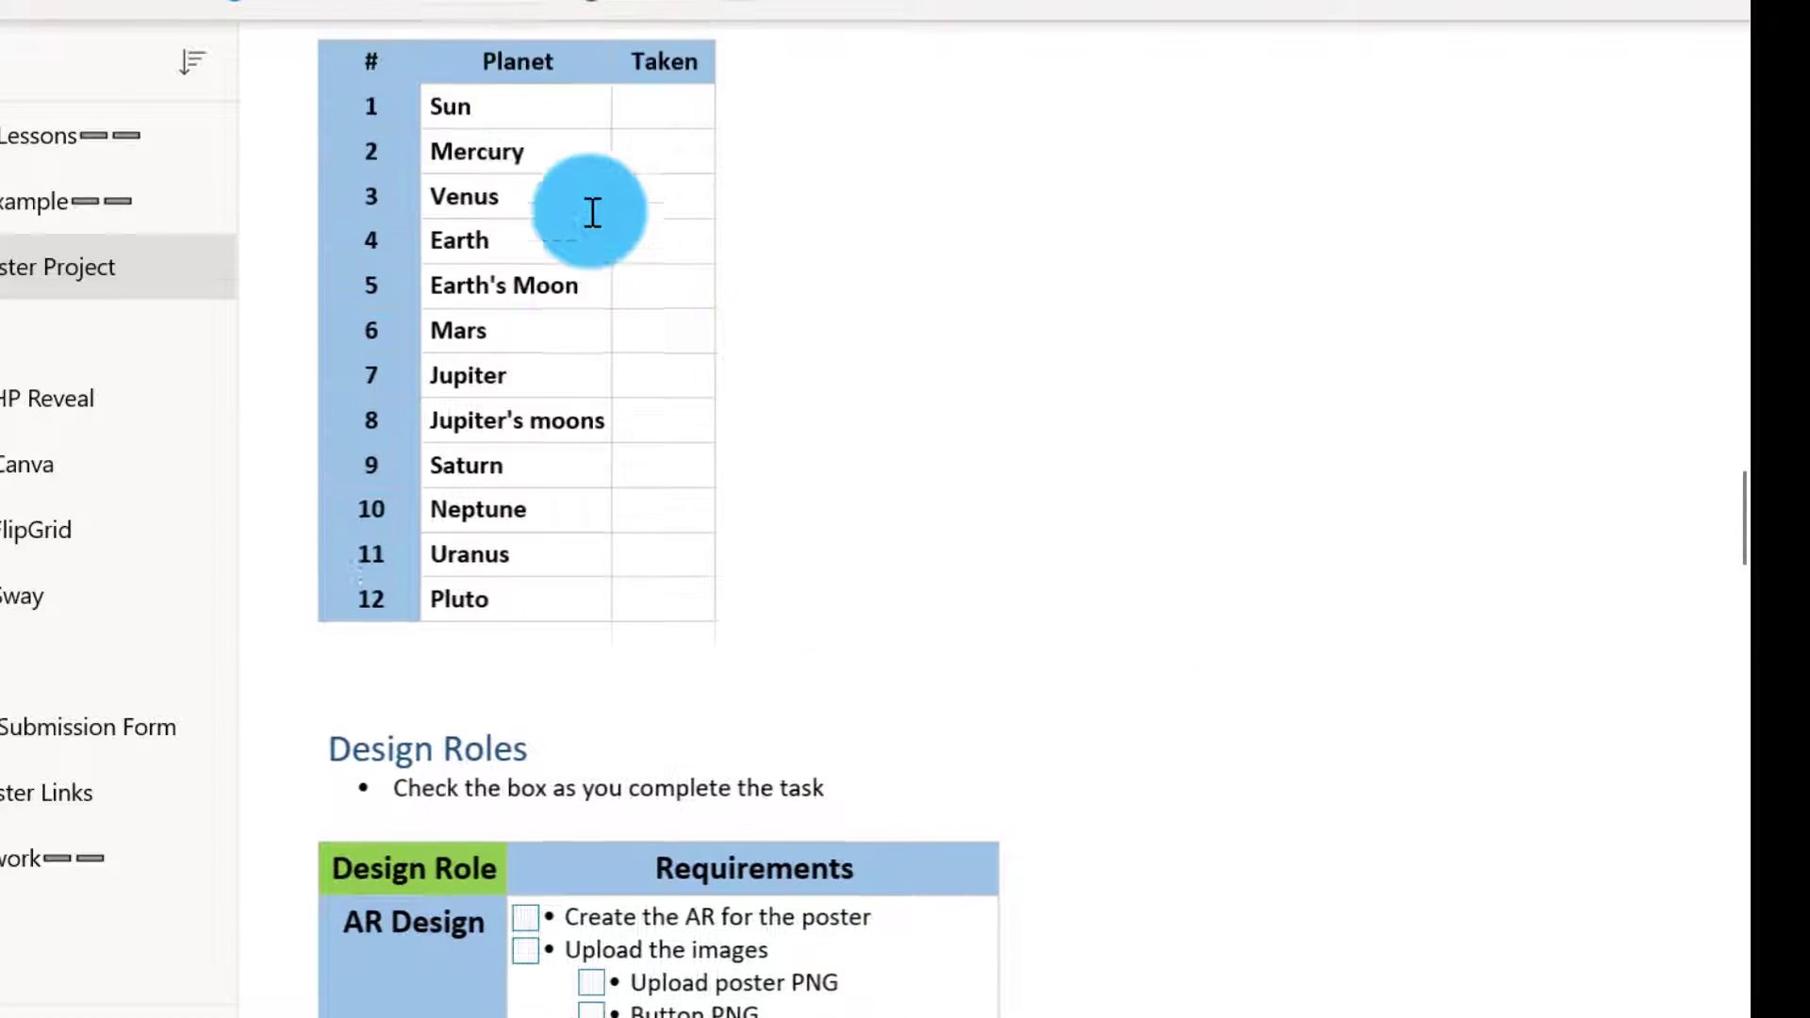
scroll(592, 212, up, 3)
scroll(634, 318, down, 3)
scroll(590, 371, down, 1)
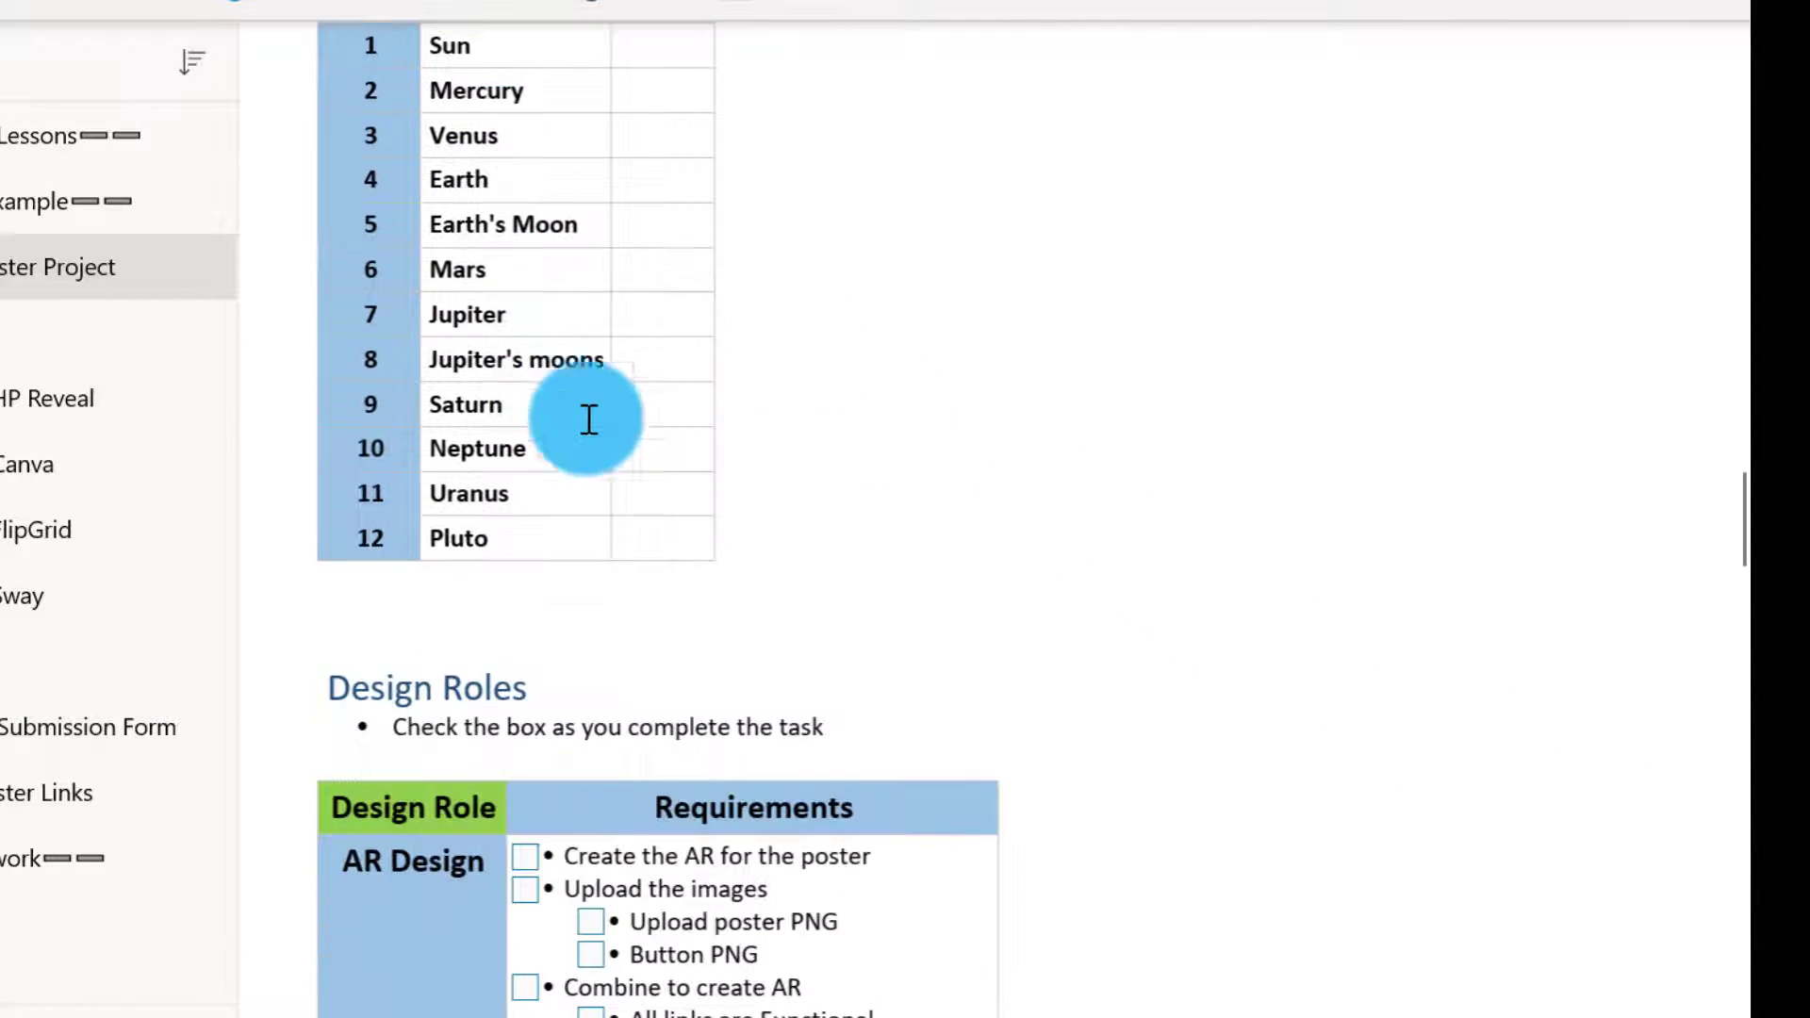
- Examine the checklist tables for Design Roles and Planet Roles, zooming out to fit the full table width
scroll(553, 336, down, 4)
scroll(929, 335, down, 4)
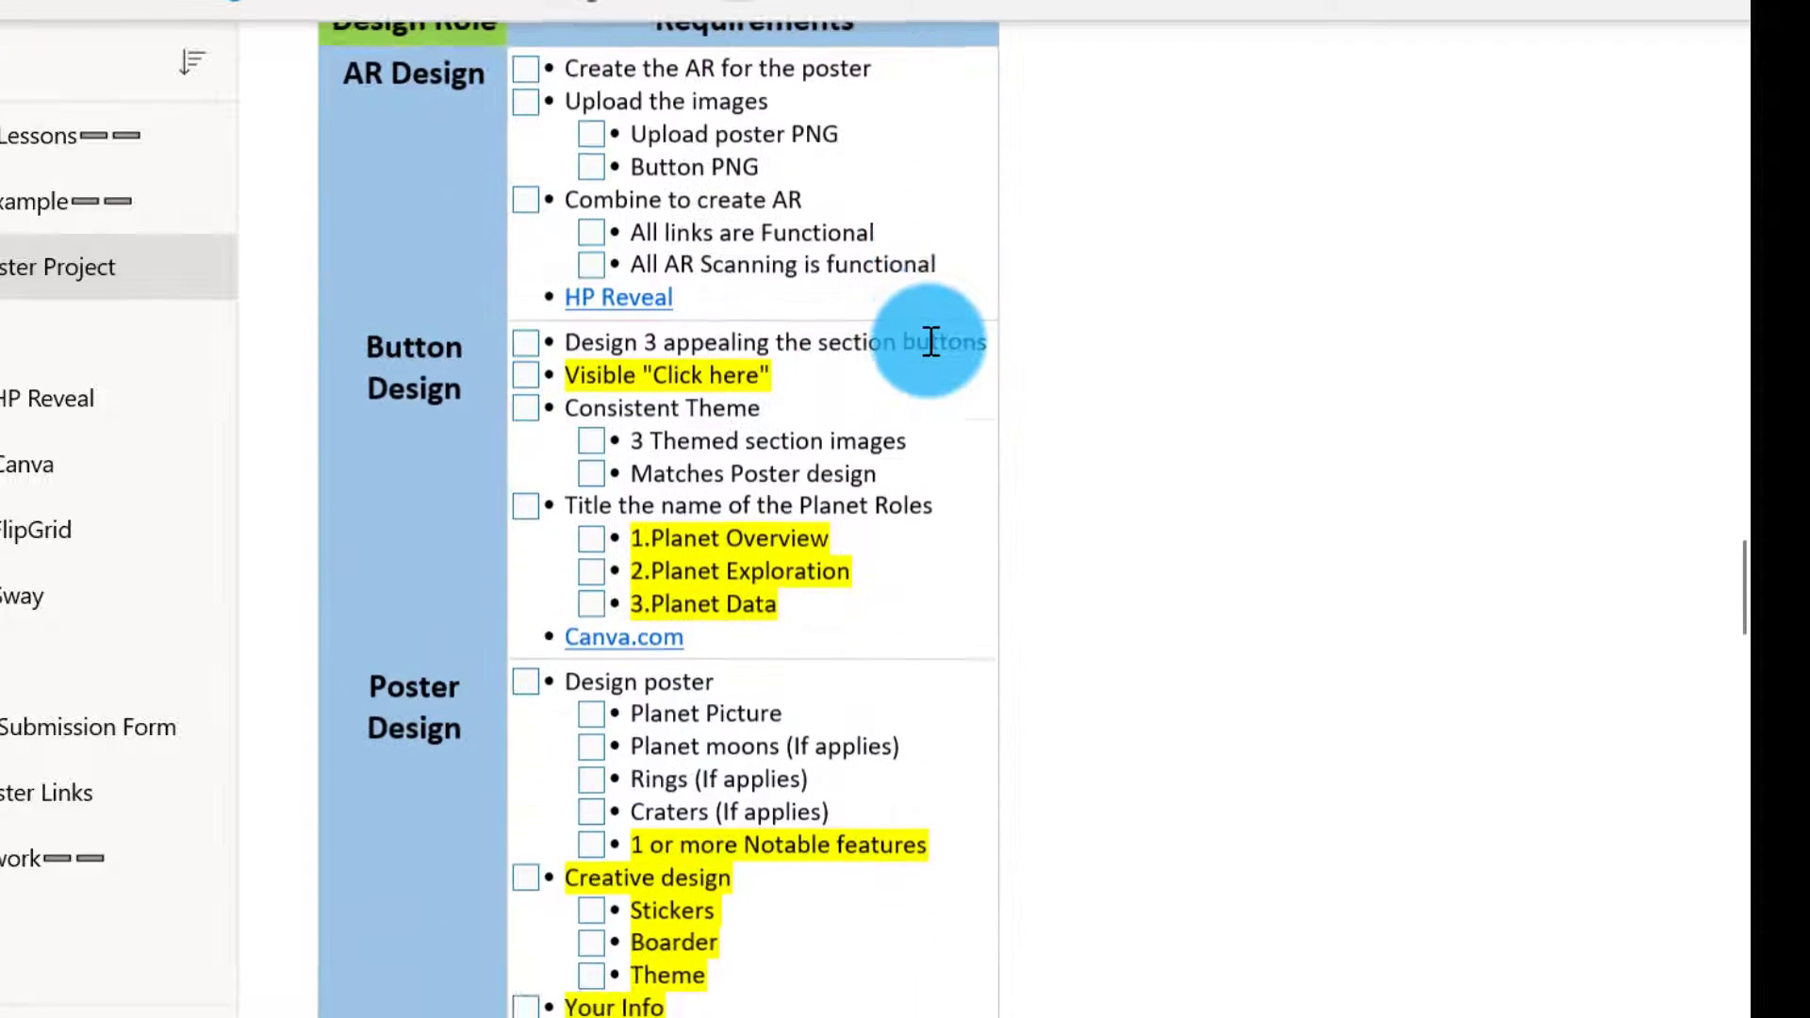
scroll(929, 341, up, 4)
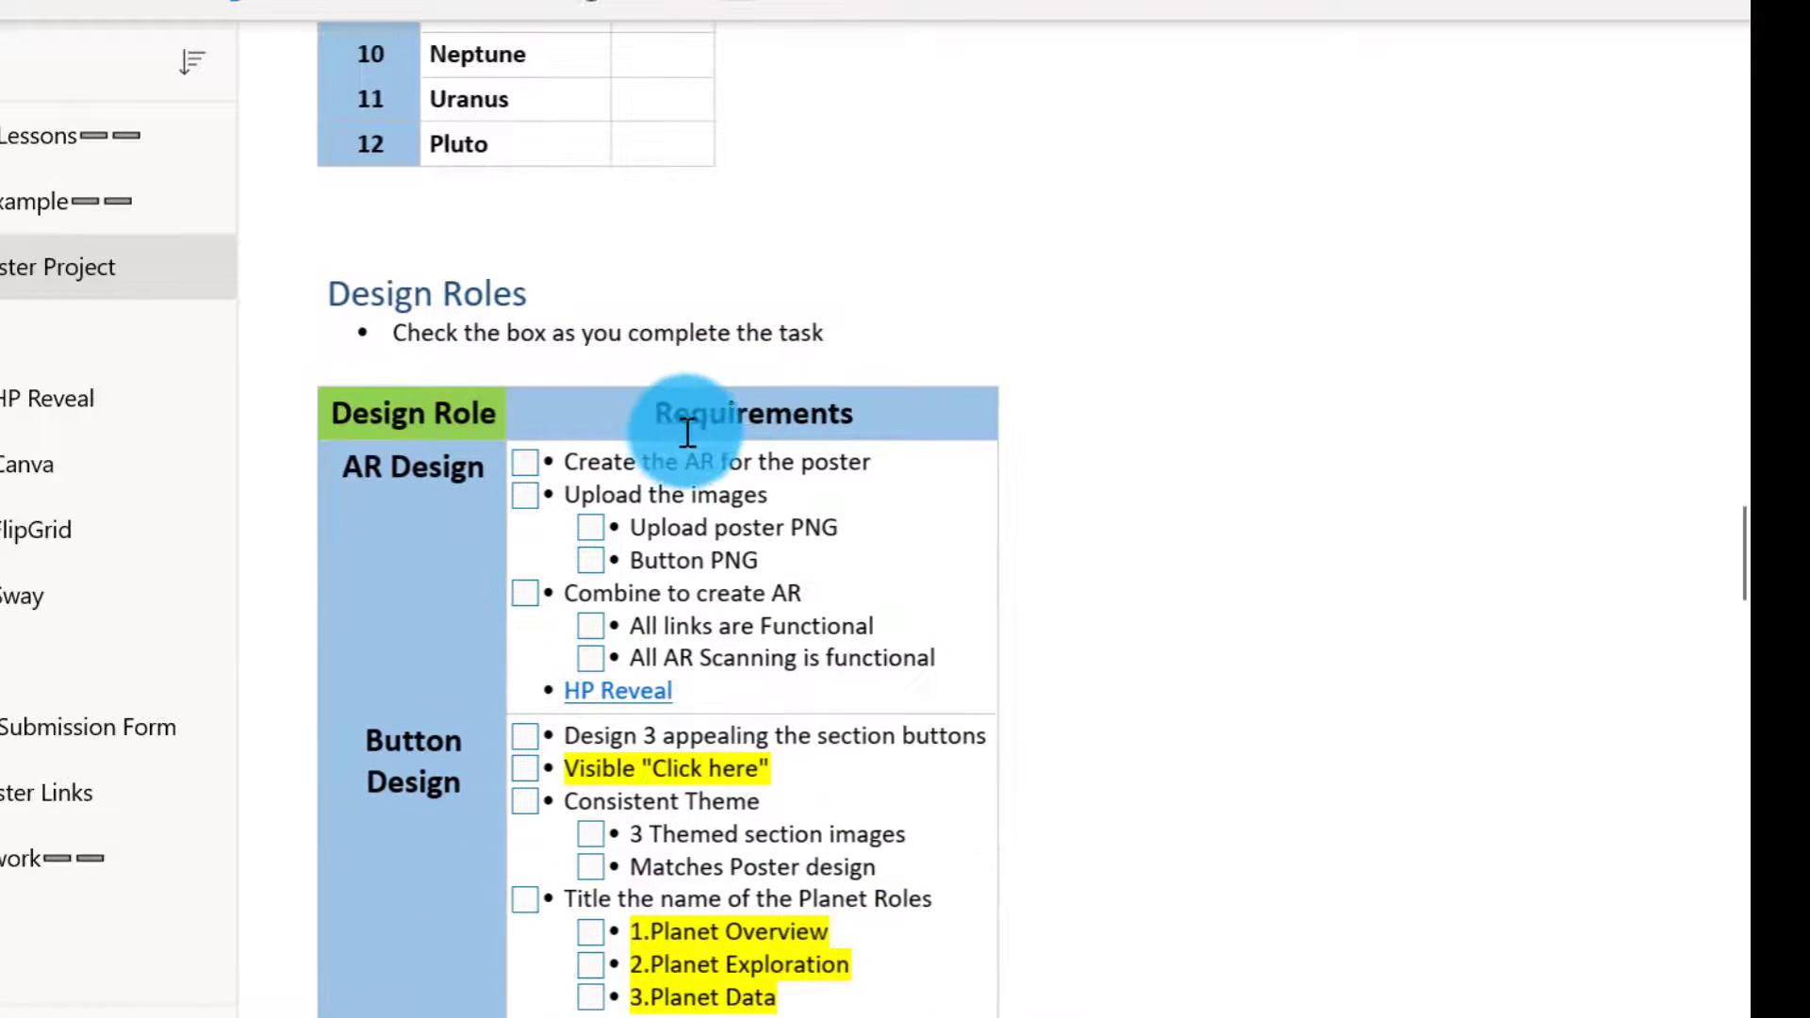
scroll(687, 431, down, 4)
scroll(660, 518, down, 12)
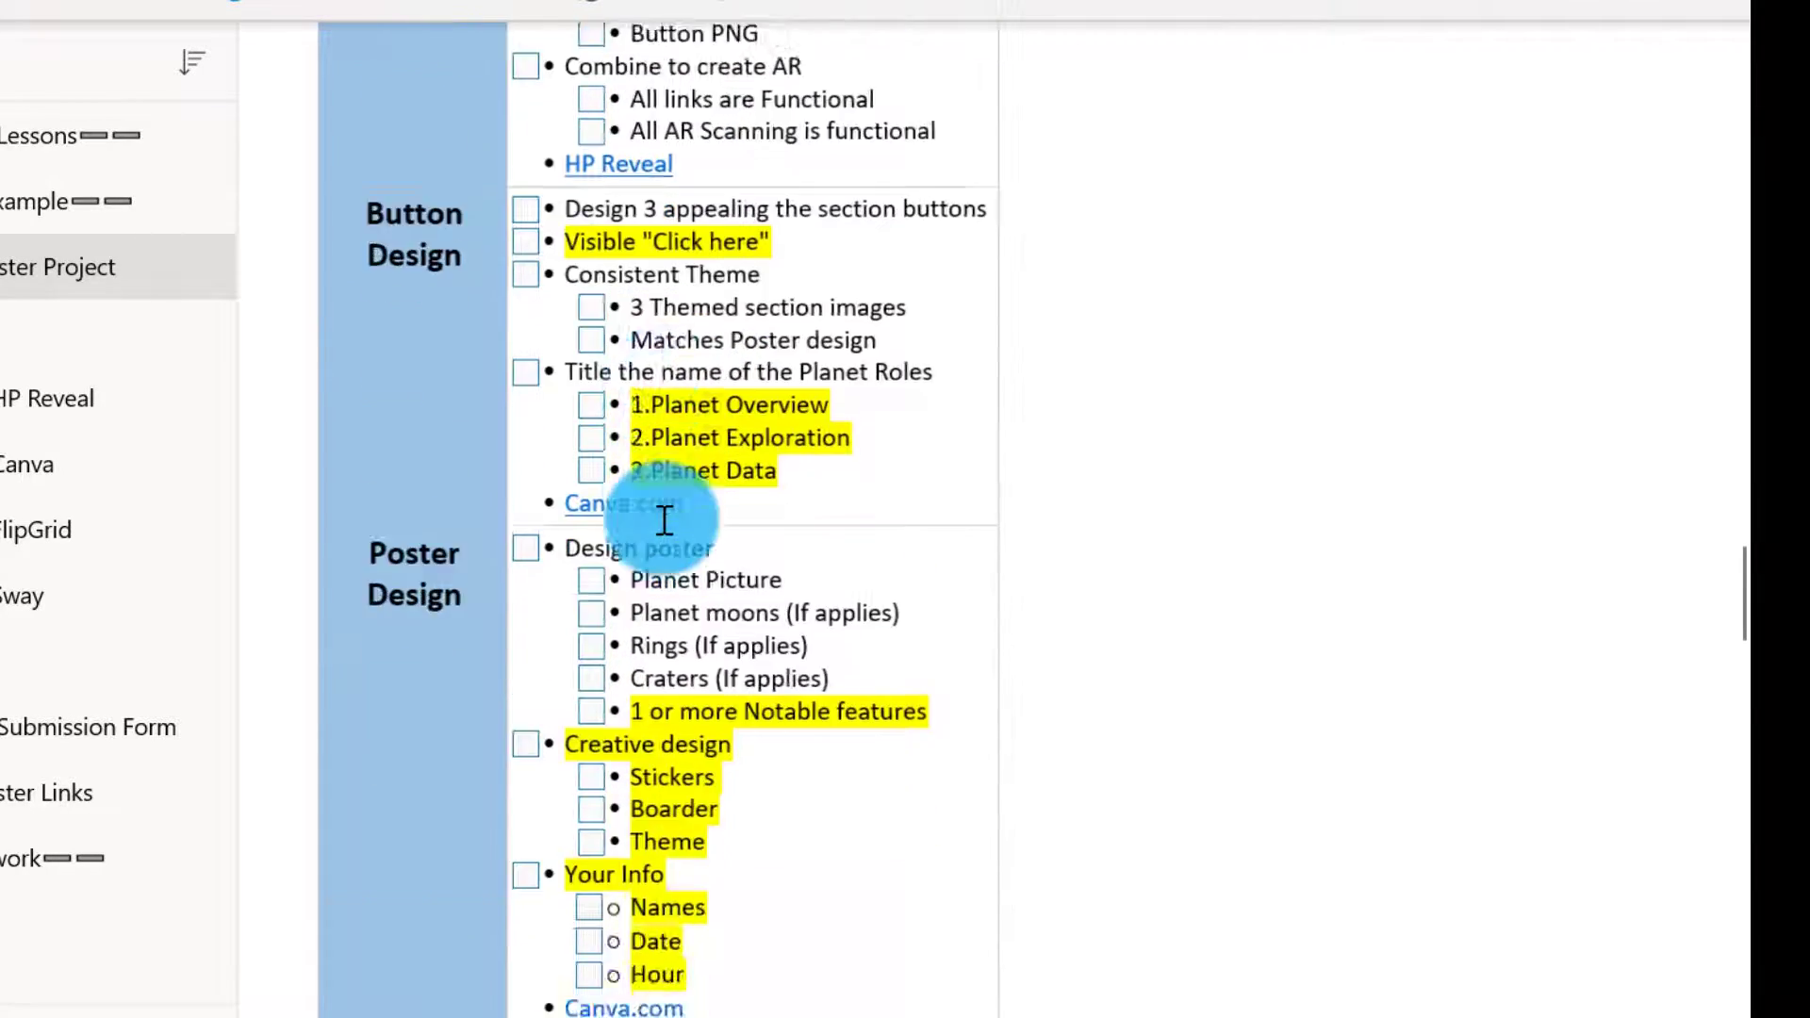
scroll(910, 449, down, 3)
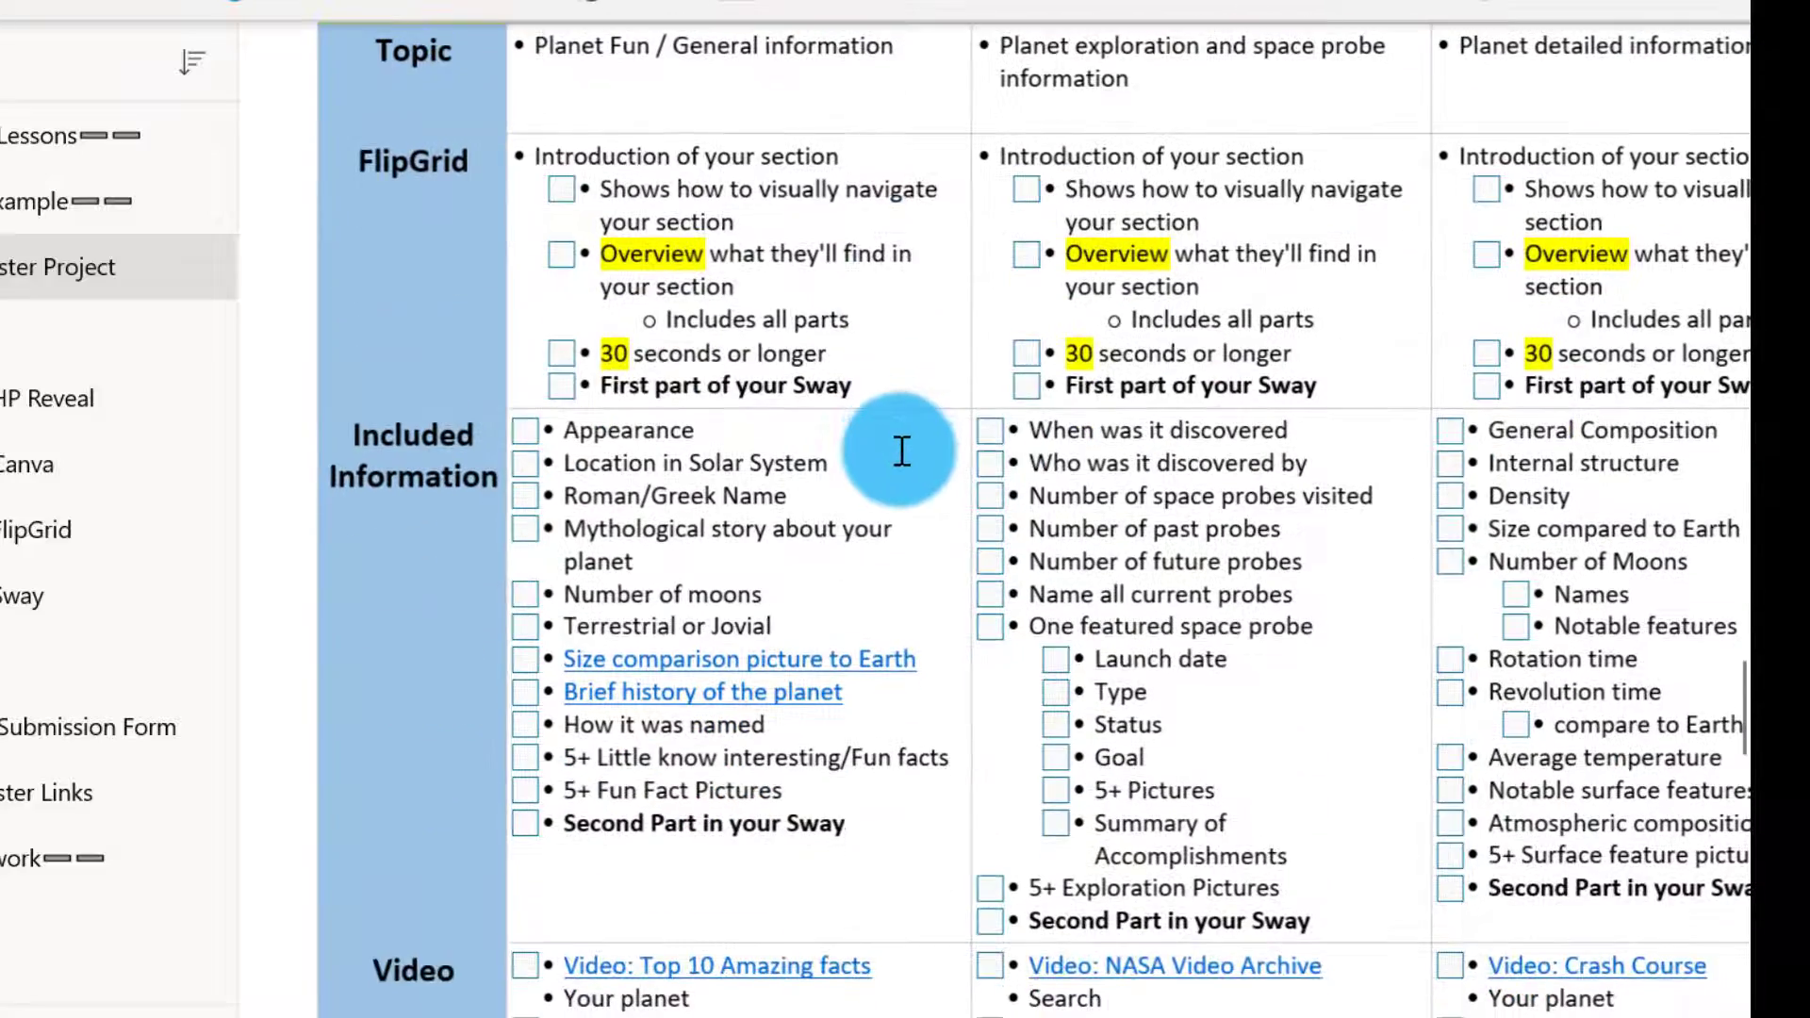
scroll(875, 510, down, 6)
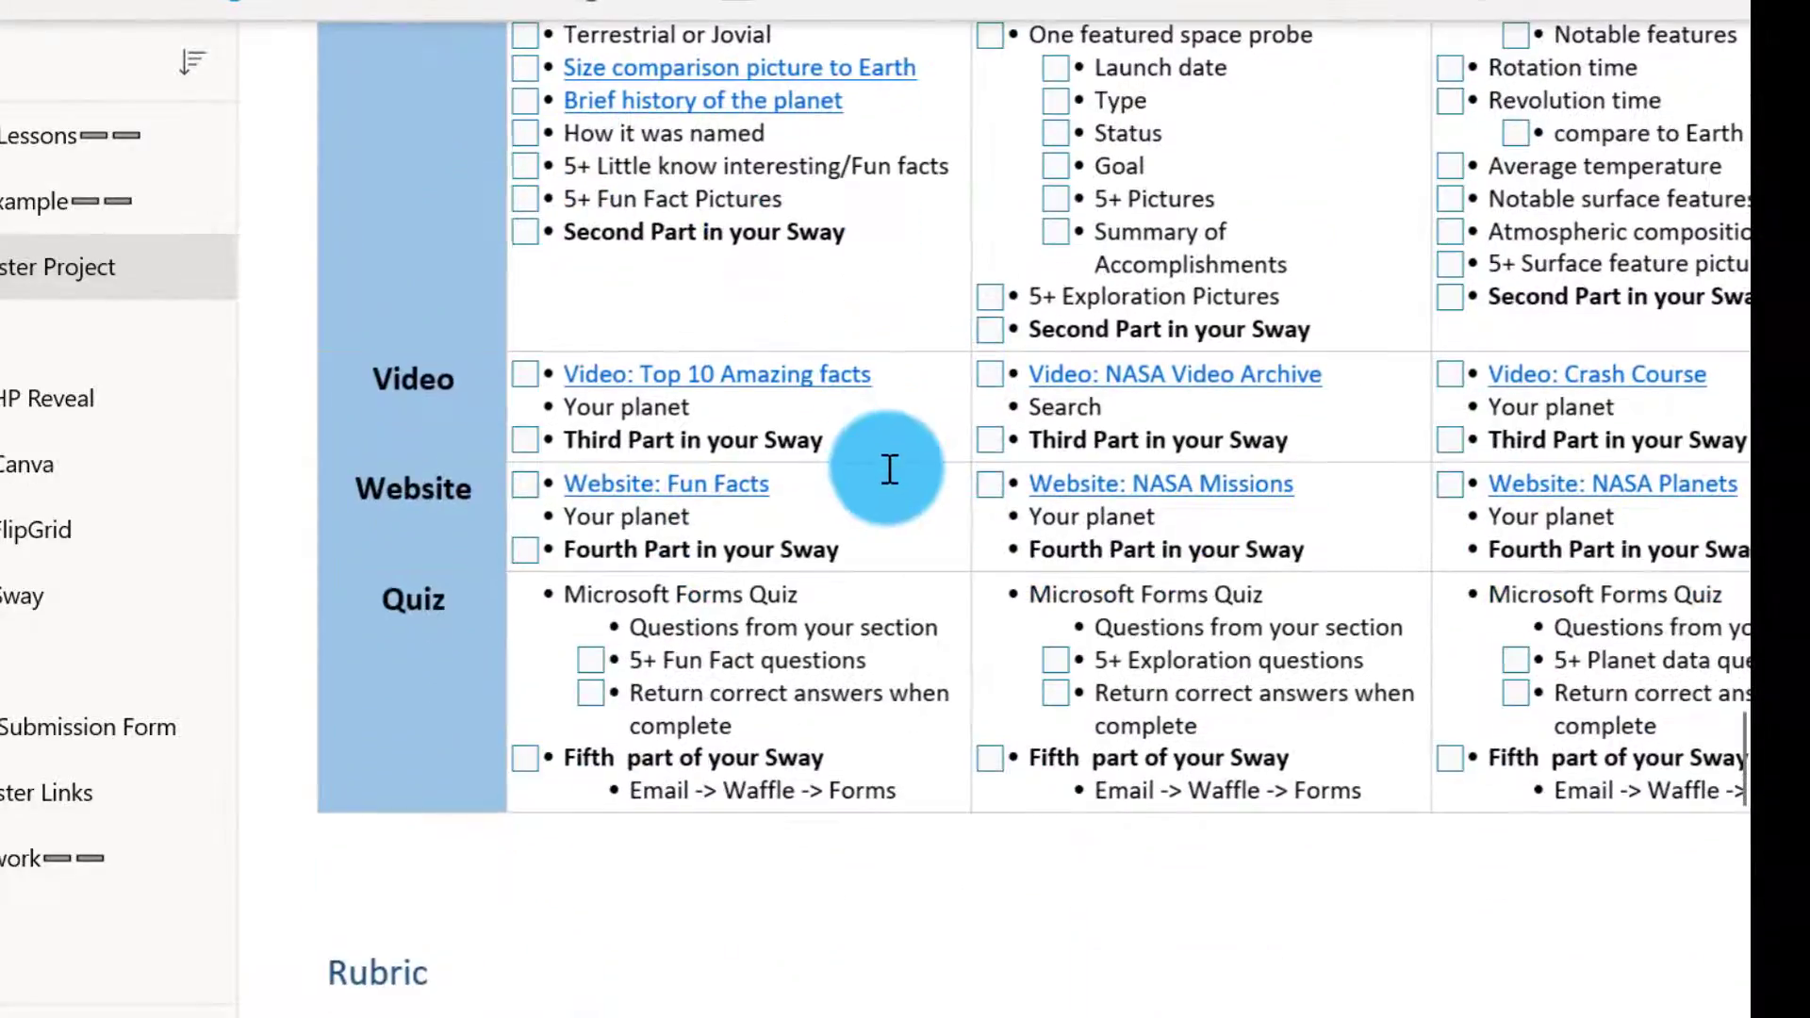
scroll(880, 439, down, 5)
scroll(880, 433, up, 4)
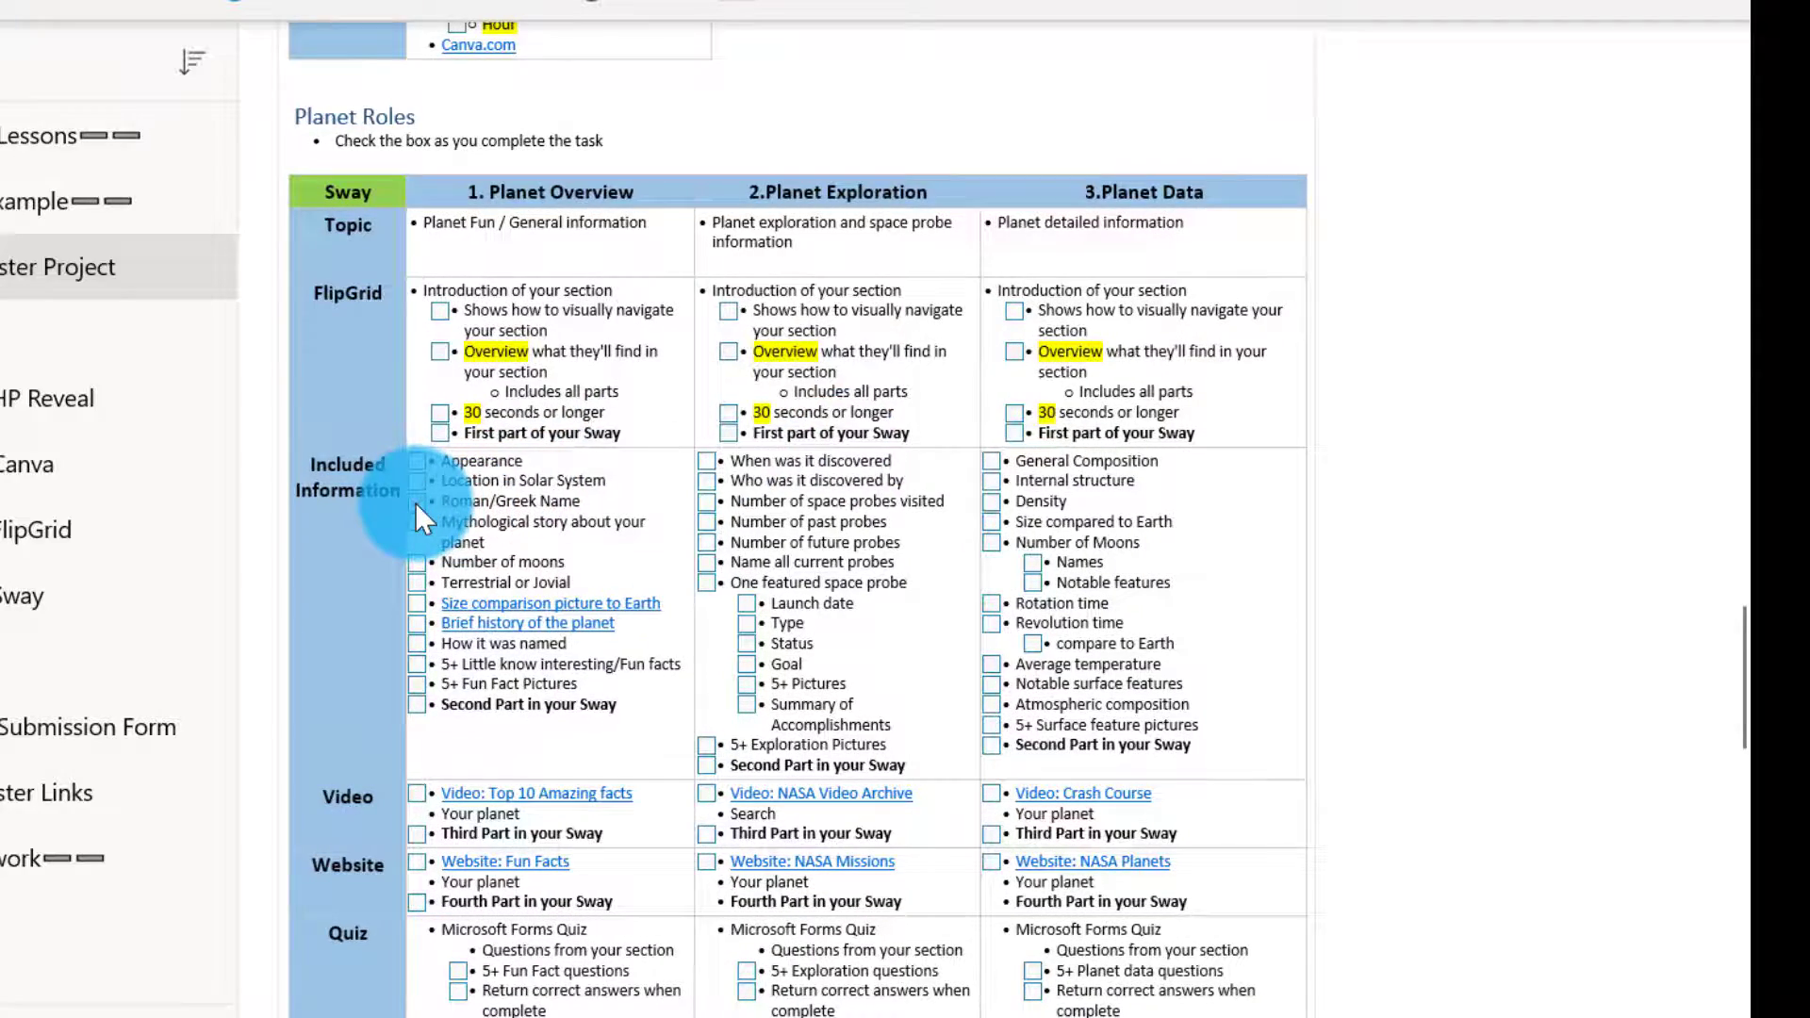
- Review the project's Rubric tables, including the design role criteria, and return toward the Planet Roles section
scroll(654, 472, down, 8)
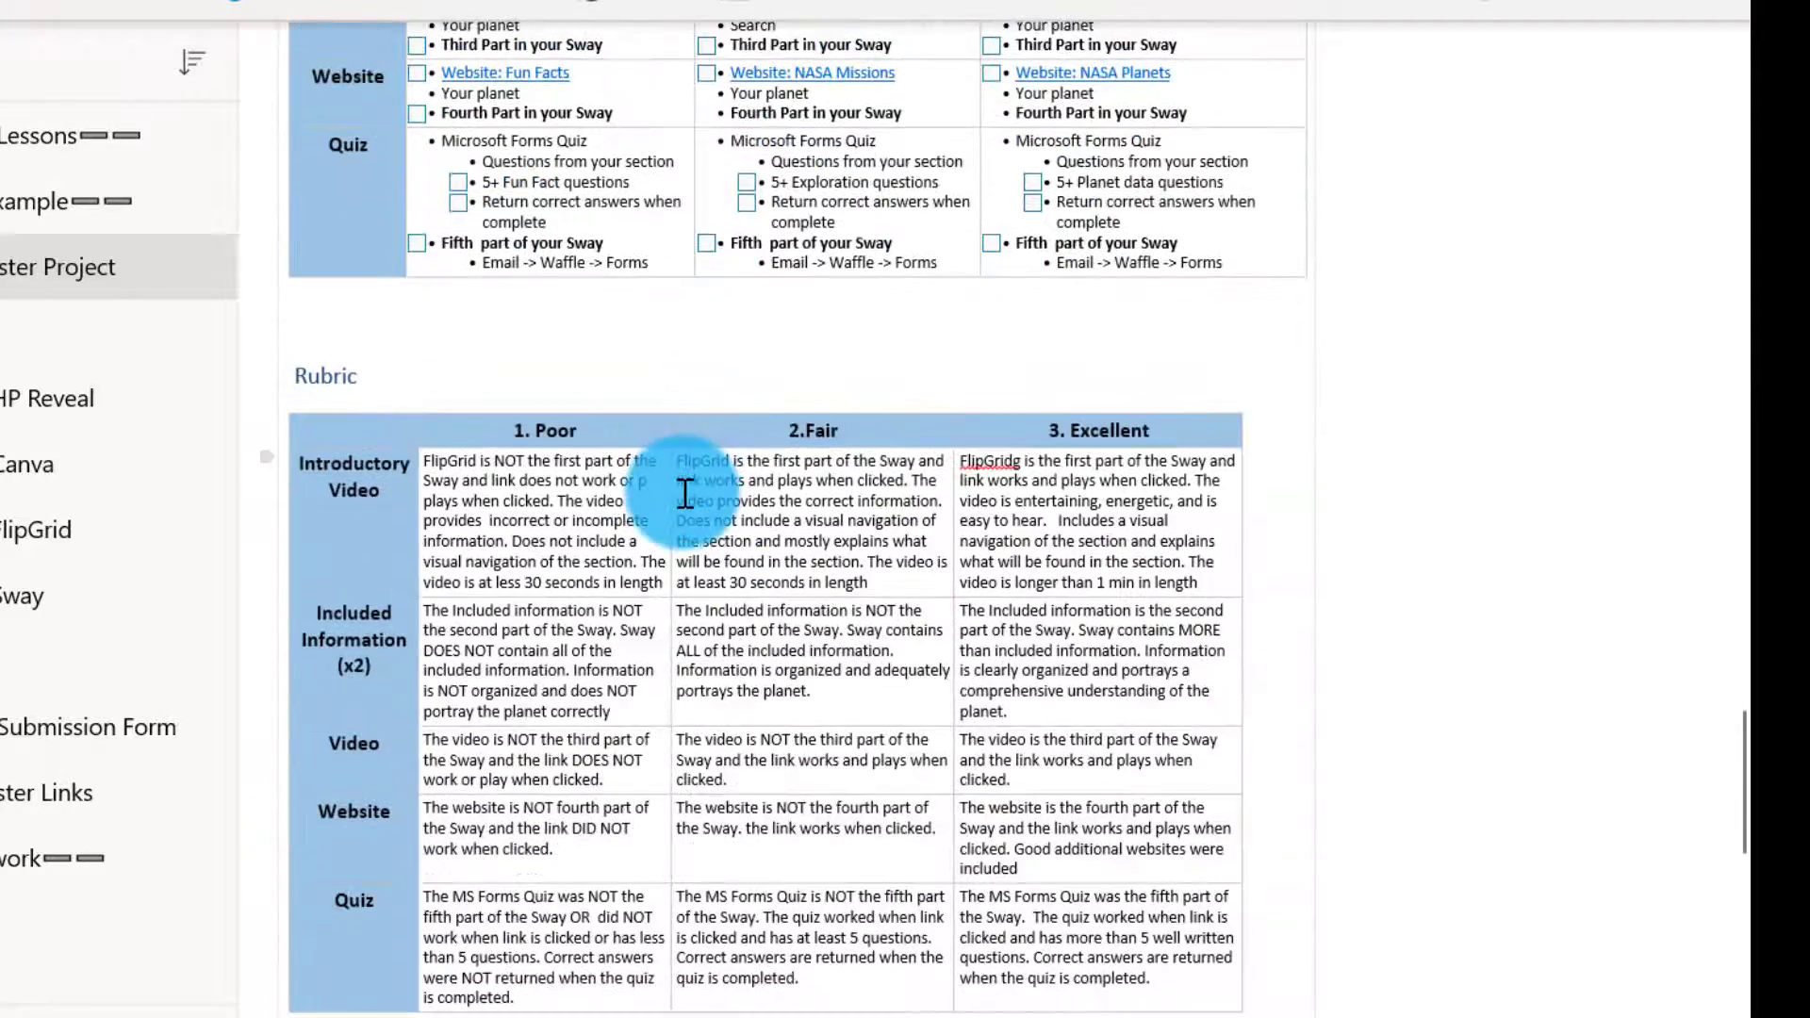
scroll(694, 525, down, 2)
scroll(795, 727, down, 4)
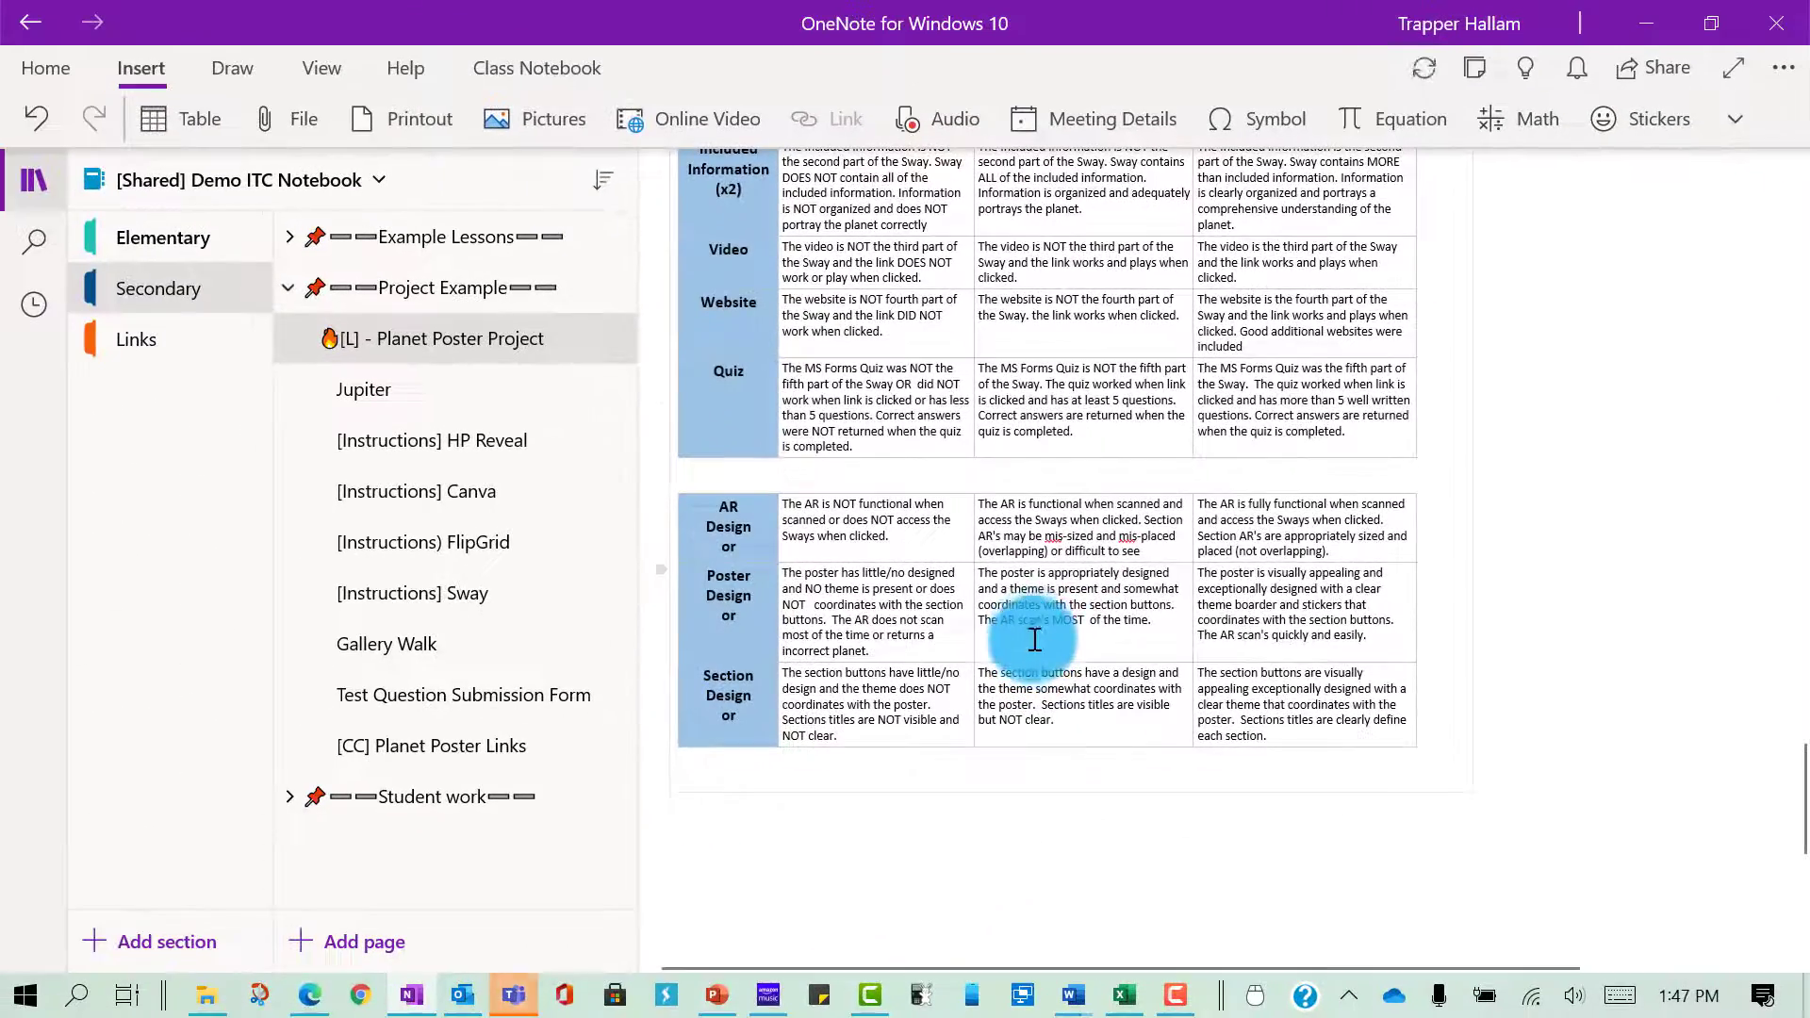
scroll(1065, 585, up, 3)
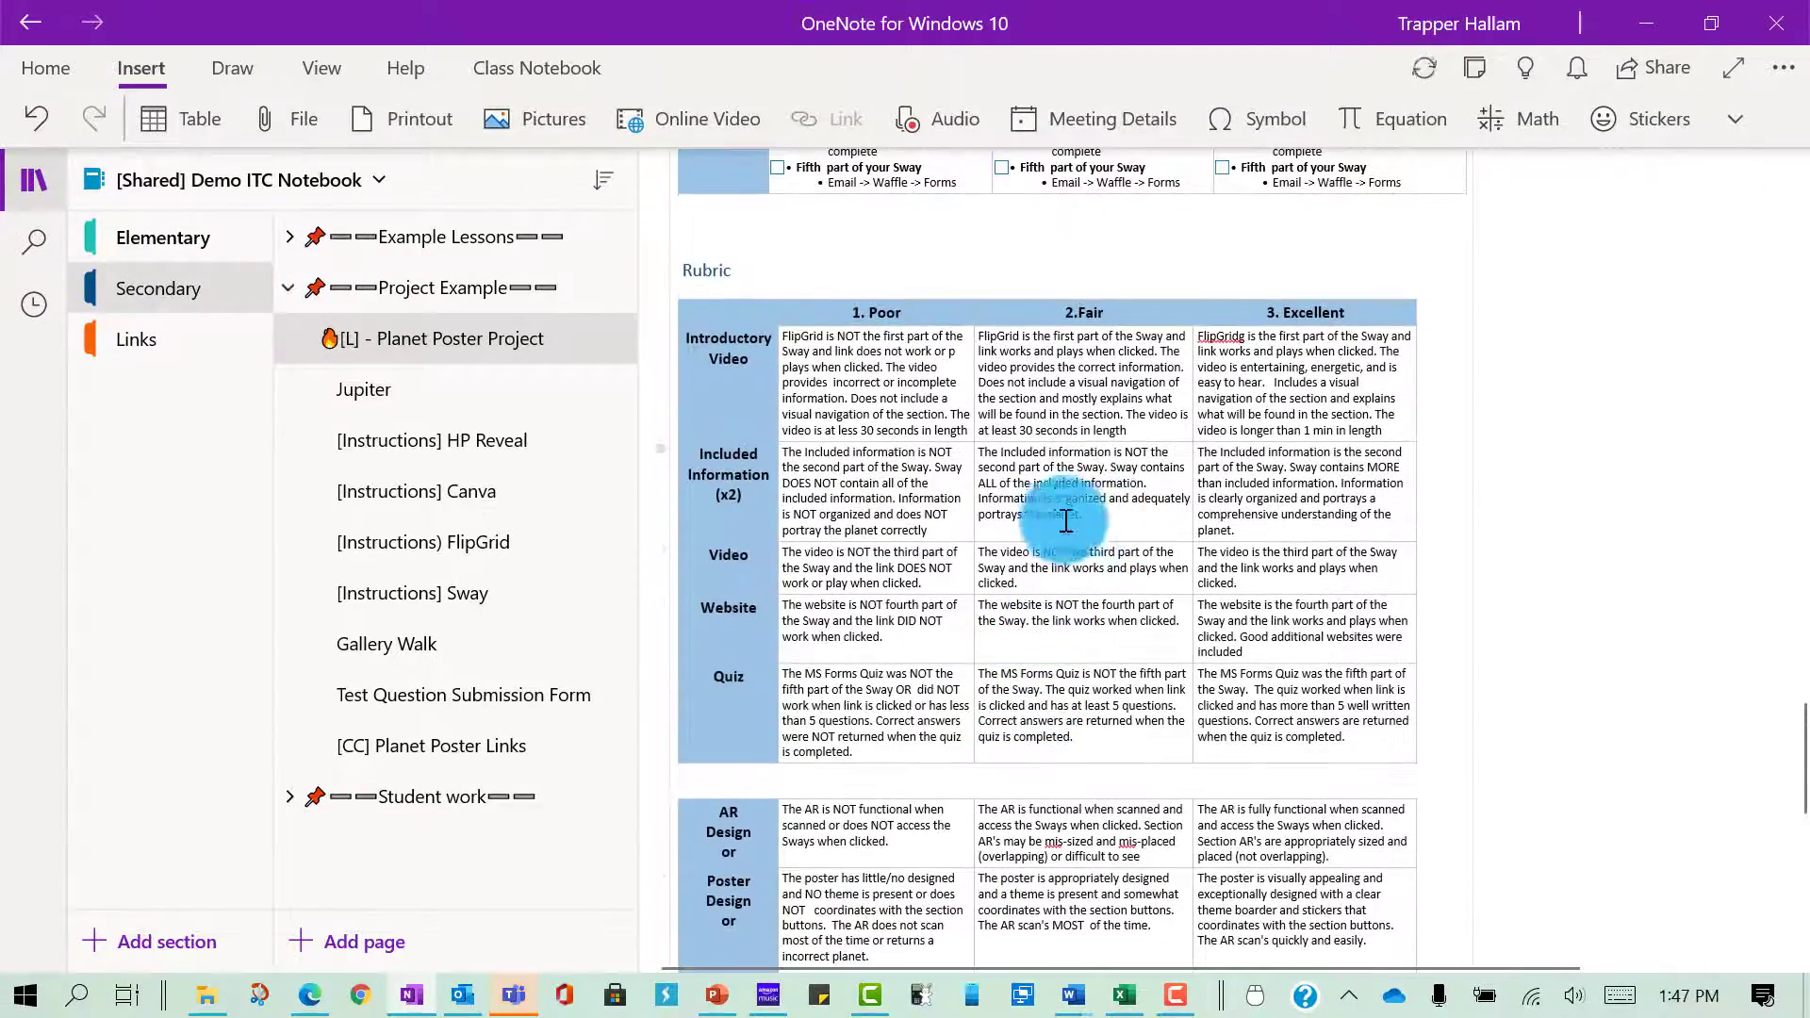
scroll(1065, 520, up, 11)
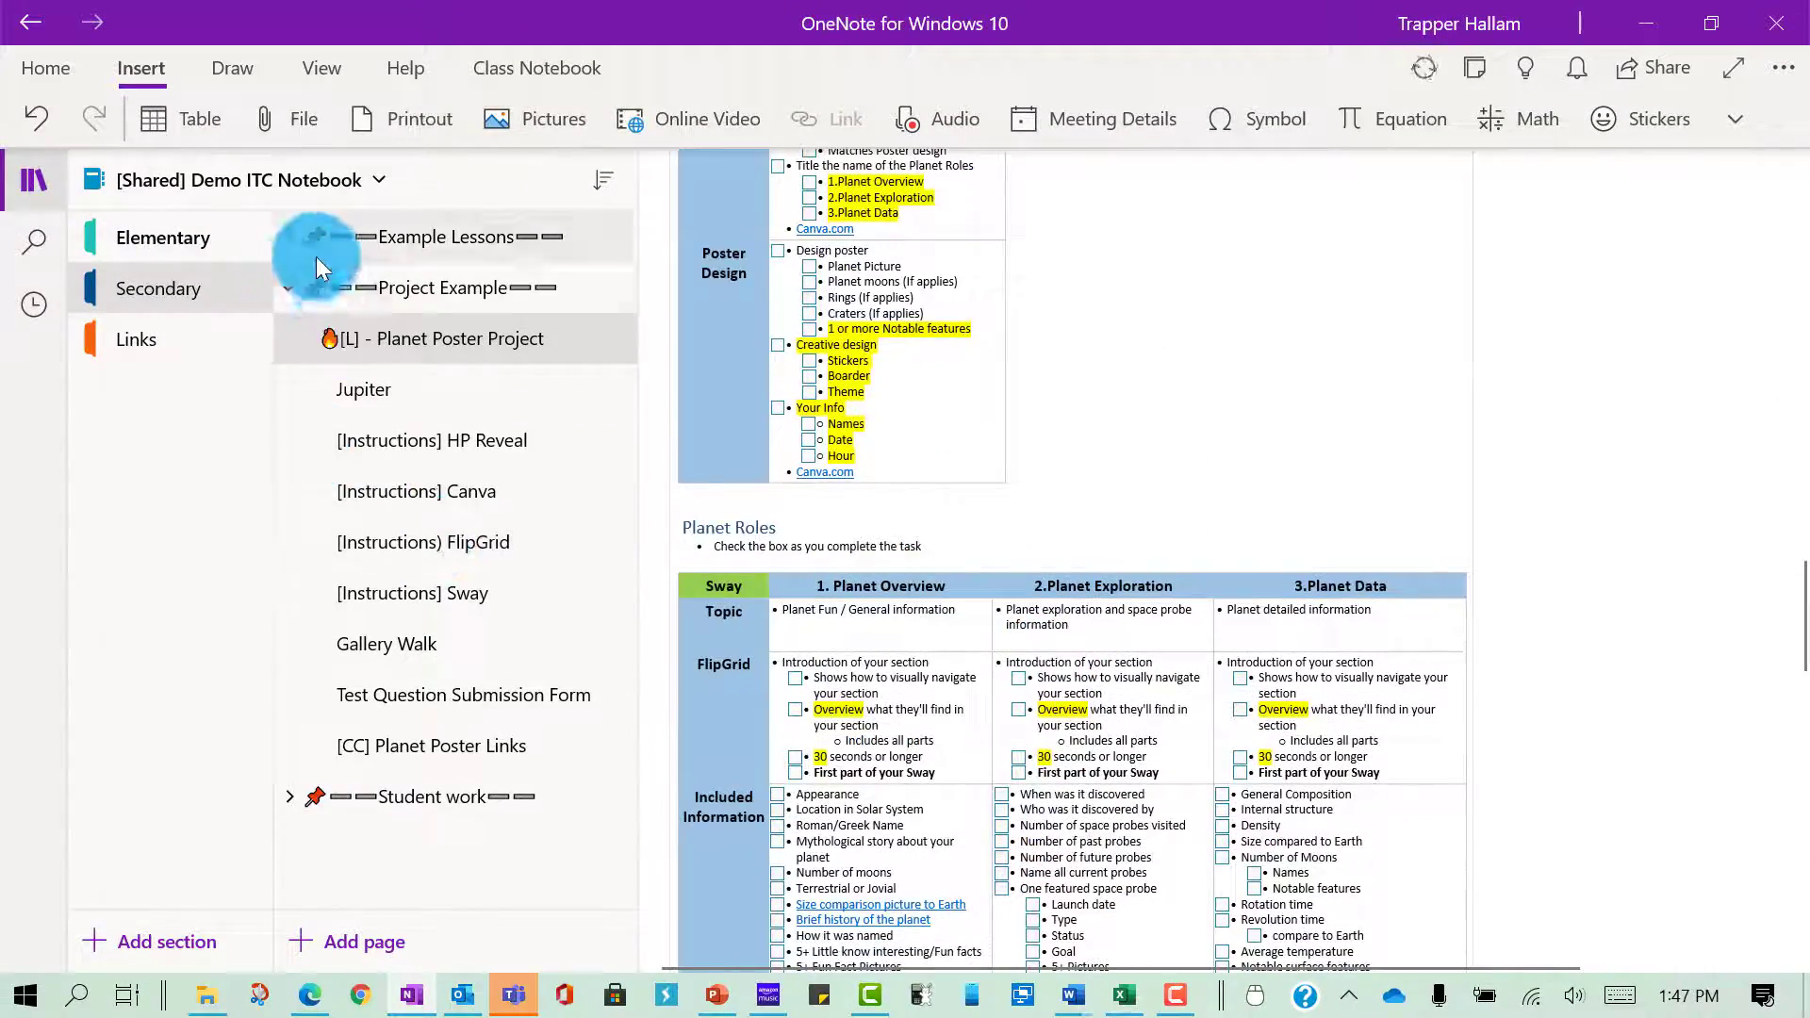
- Collapse the Project Example group and open the [L] - Designer constellation page under Student work
click(292, 289)
click(289, 339)
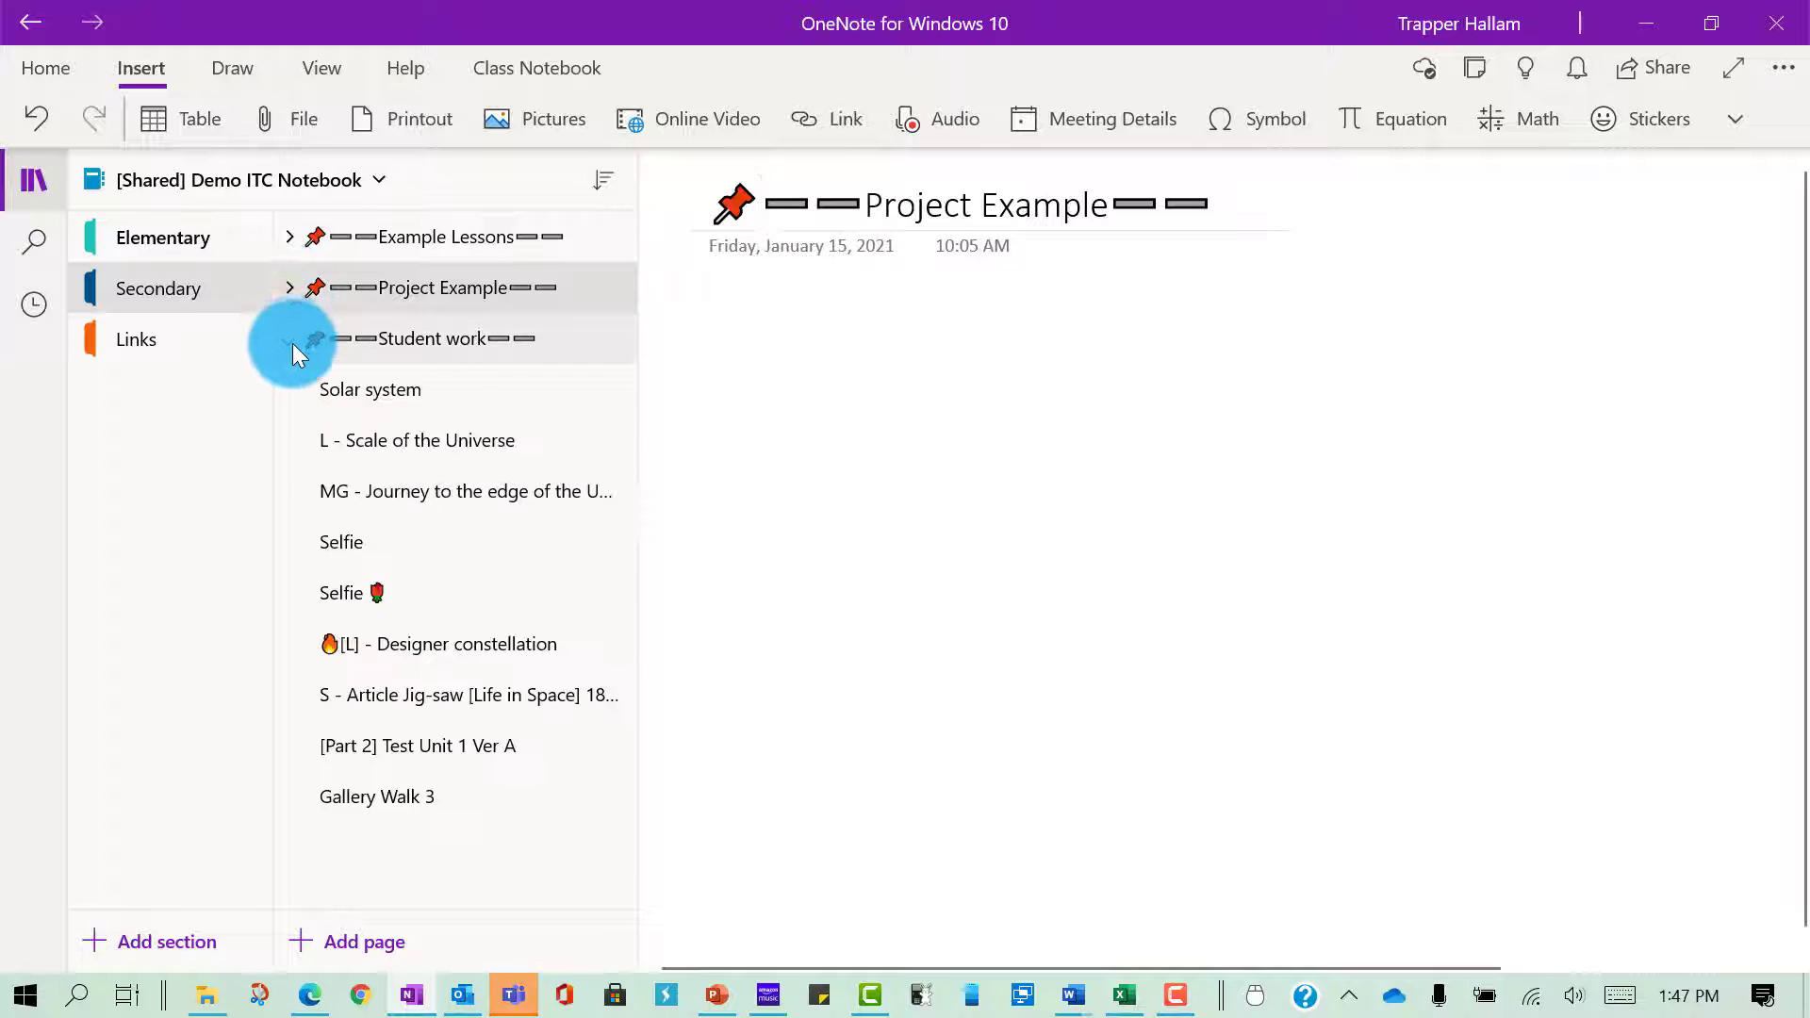
click(410, 651)
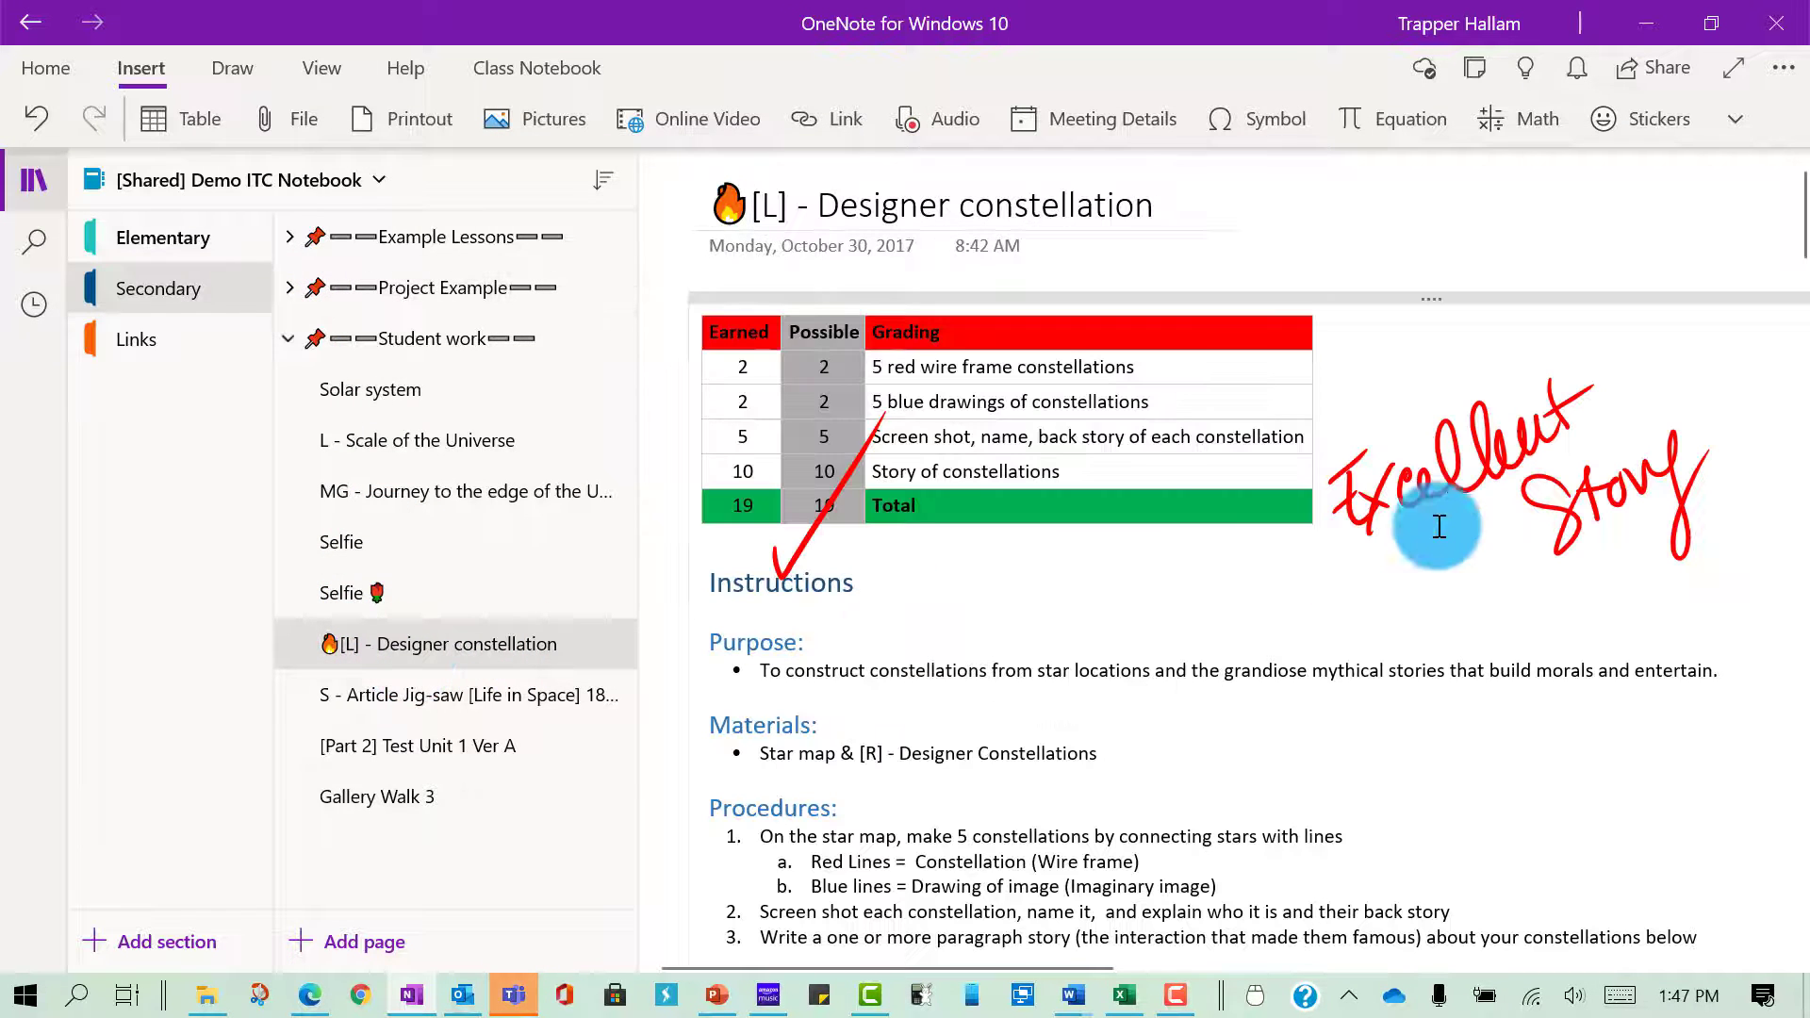
- Hide the notebook navigation and examine the Designer constellation page's grading table, instructions, Greek mythology videos and Star Map drawings
click(47, 194)
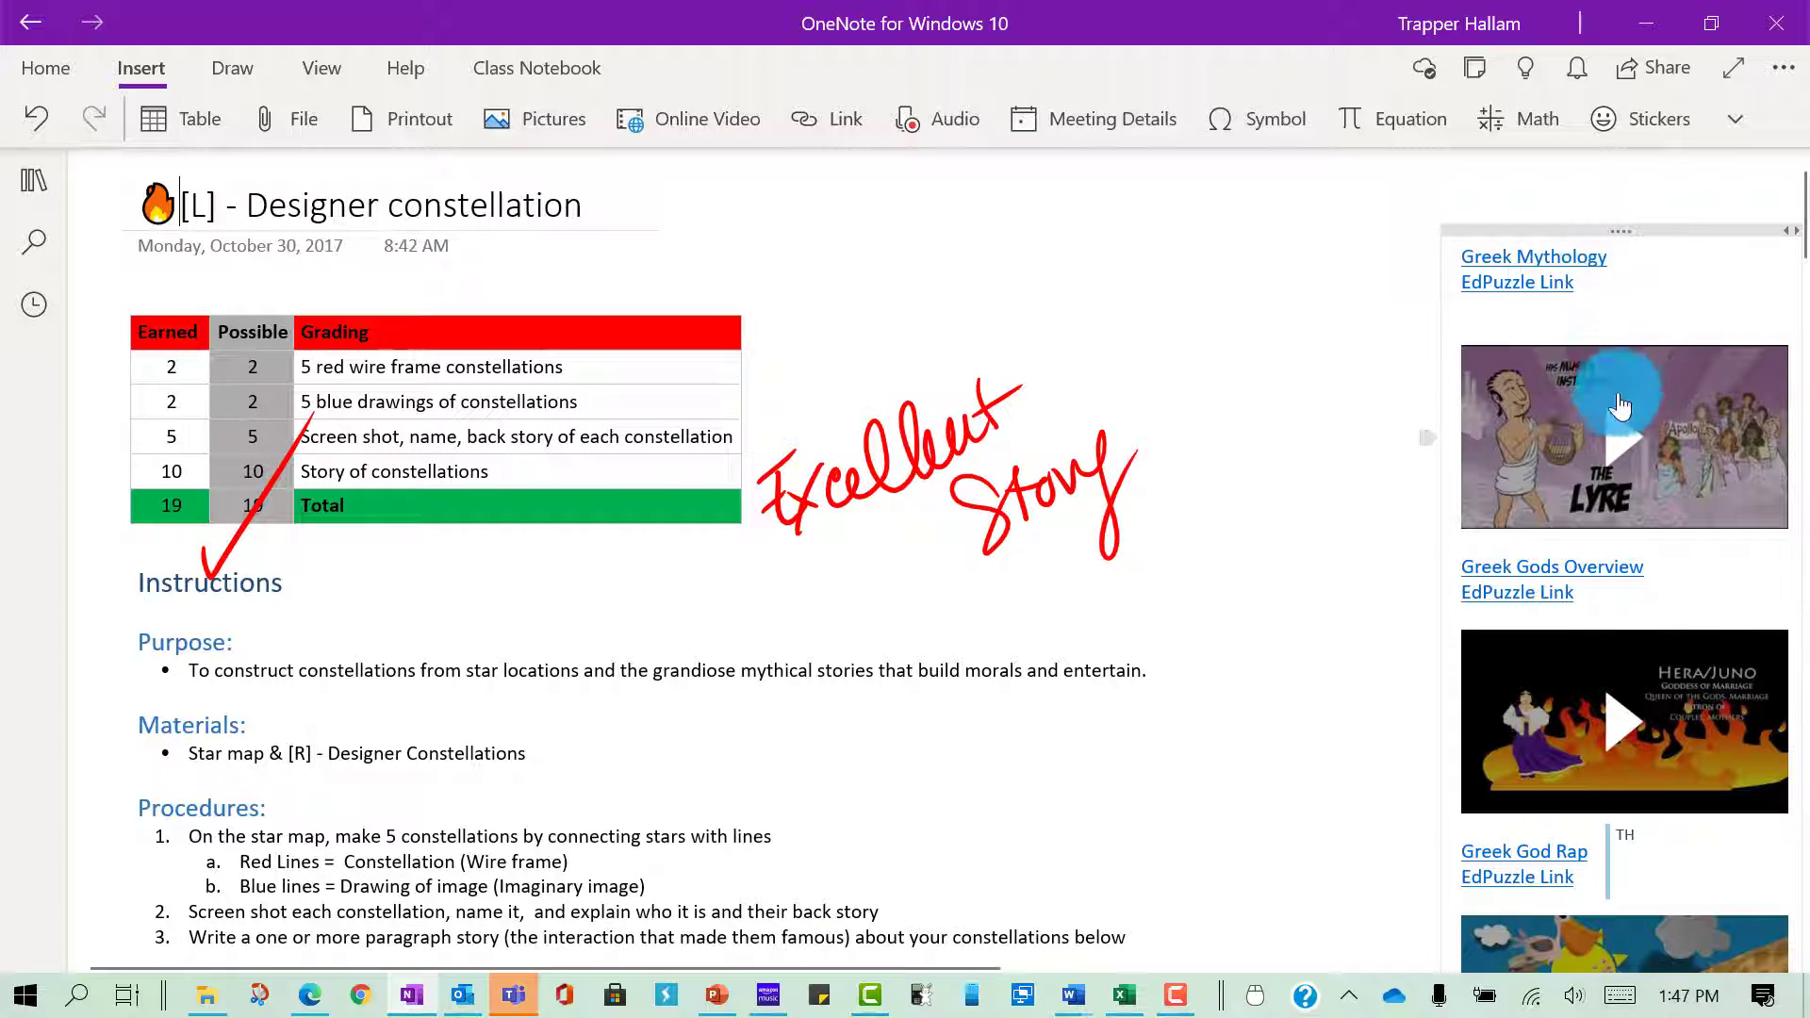
scroll(1626, 594, down, 2)
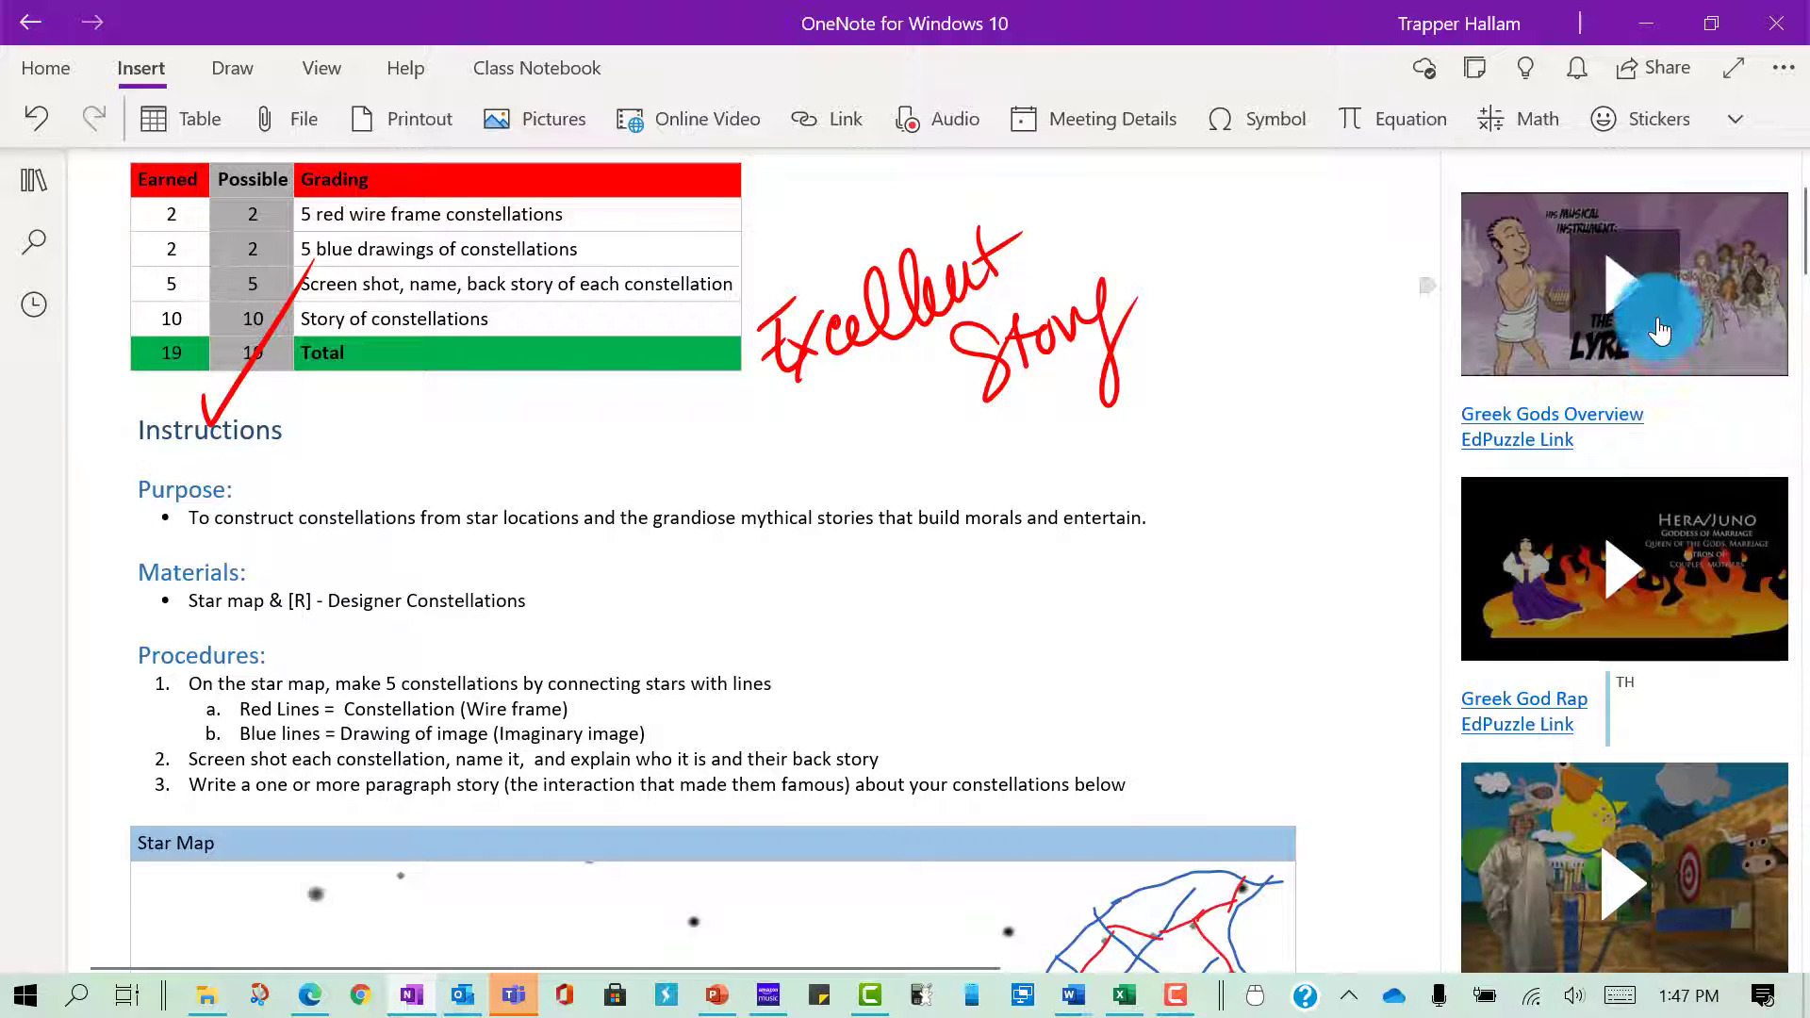
scroll(1607, 229, down, 3)
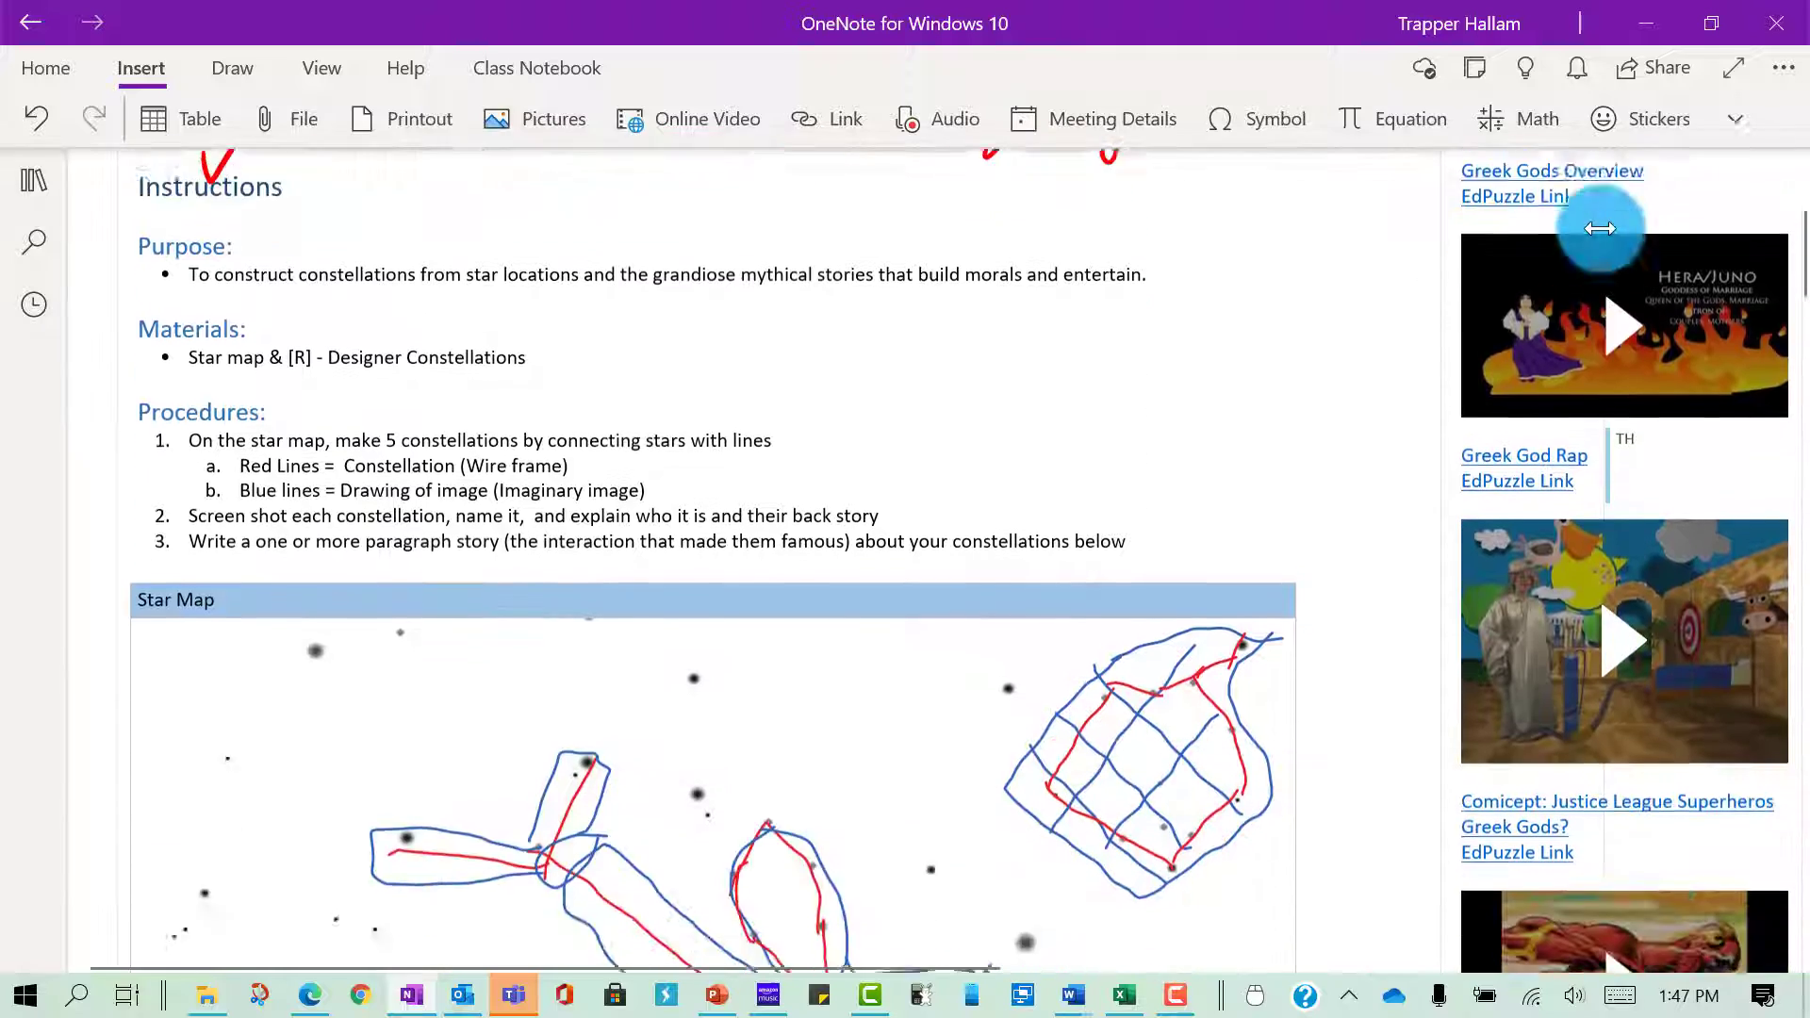
scroll(1616, 594, down, 5)
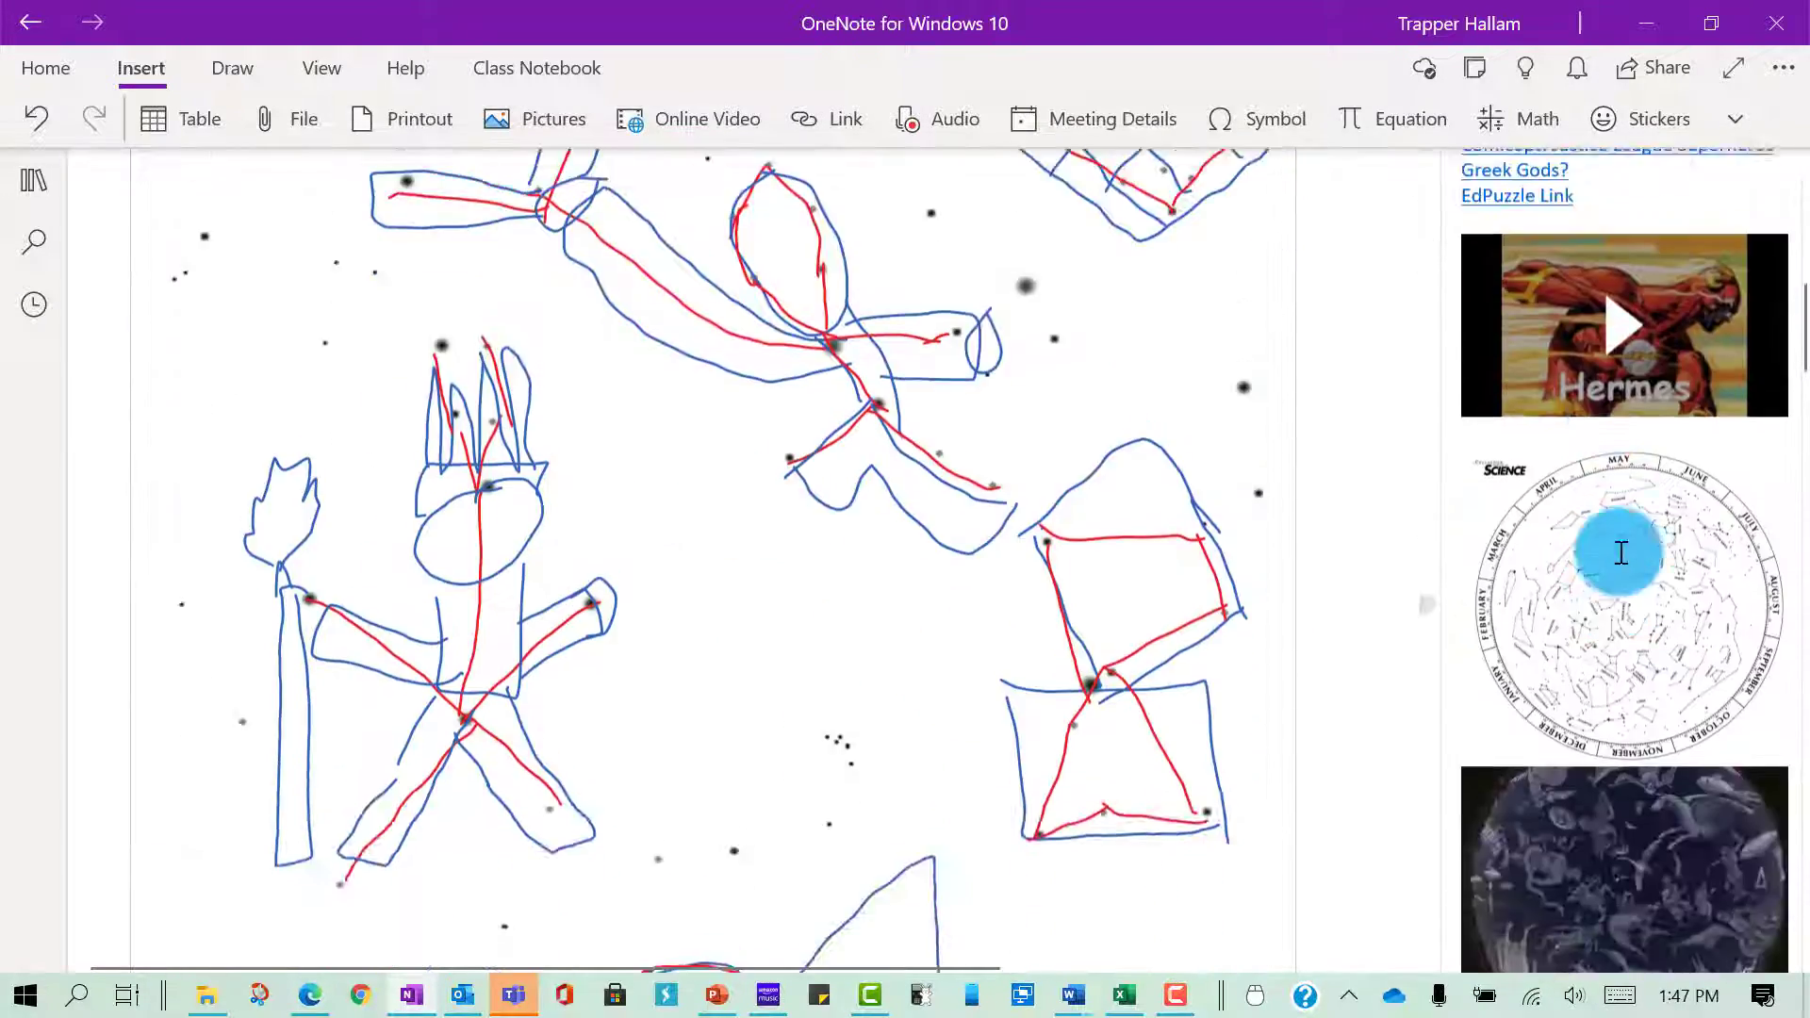
scroll(1621, 553, up, 3)
scroll(1611, 594, down, 4)
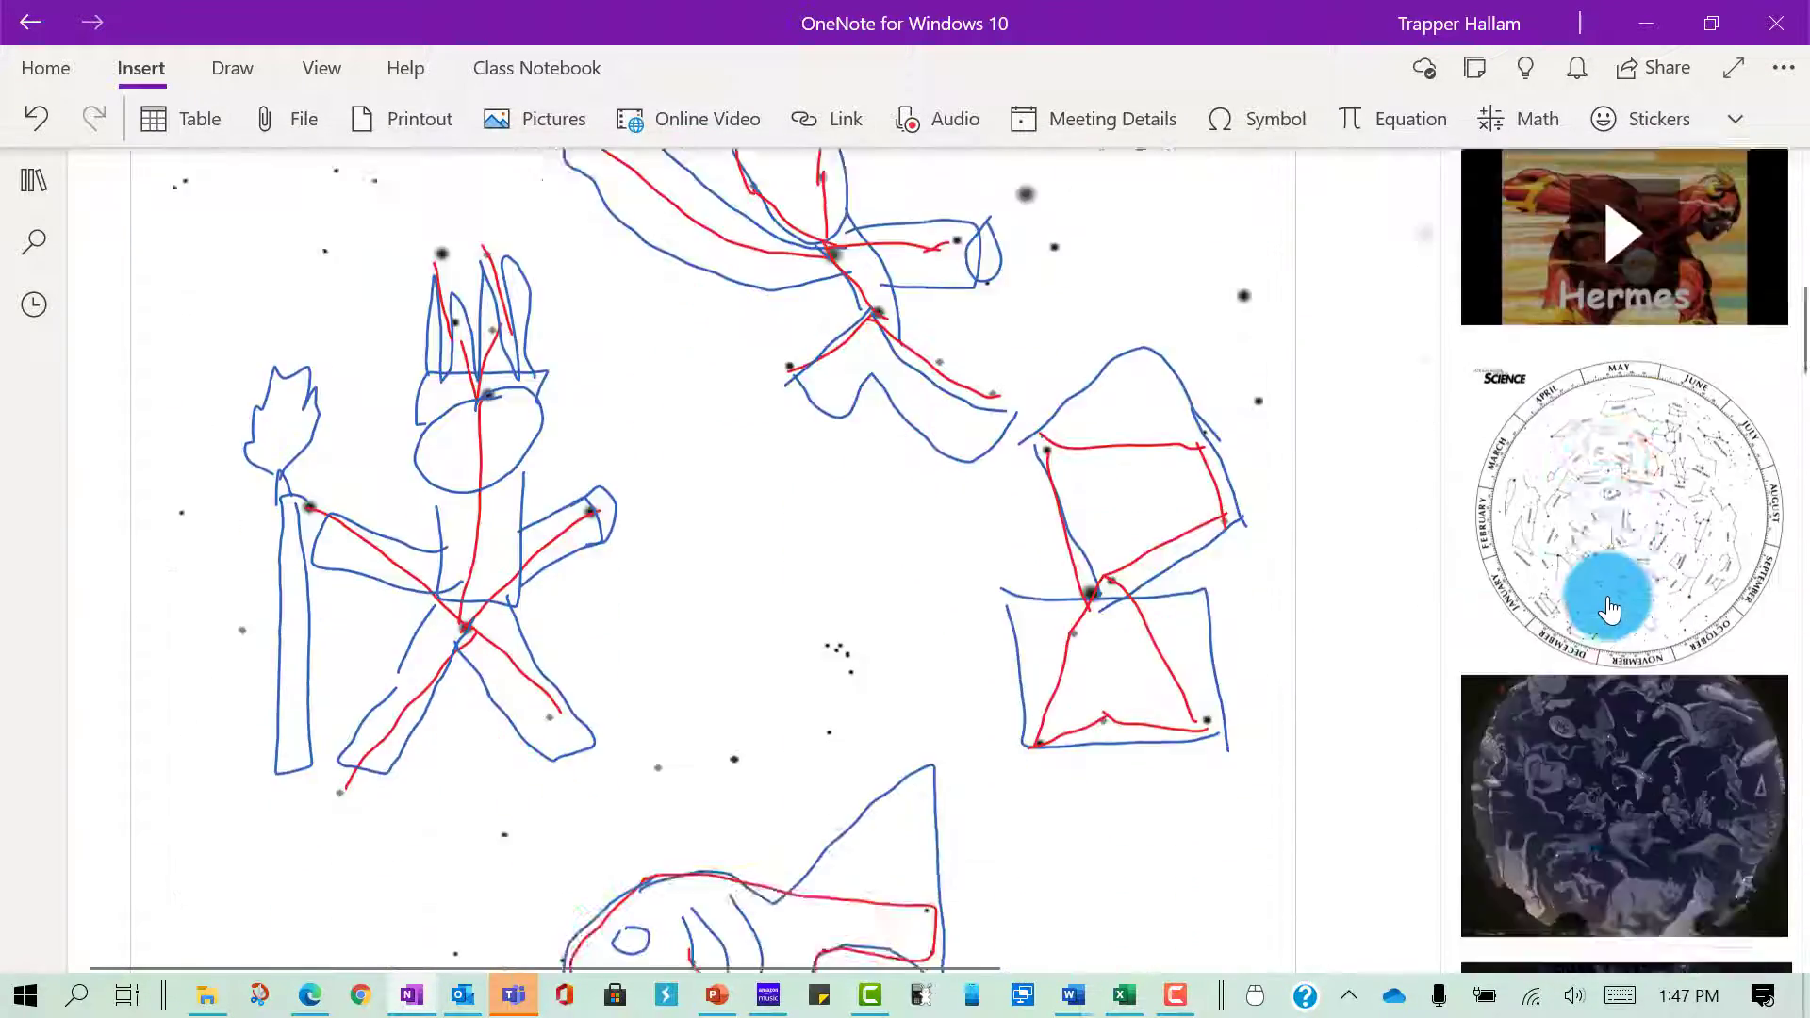
scroll(1609, 608, down, 10)
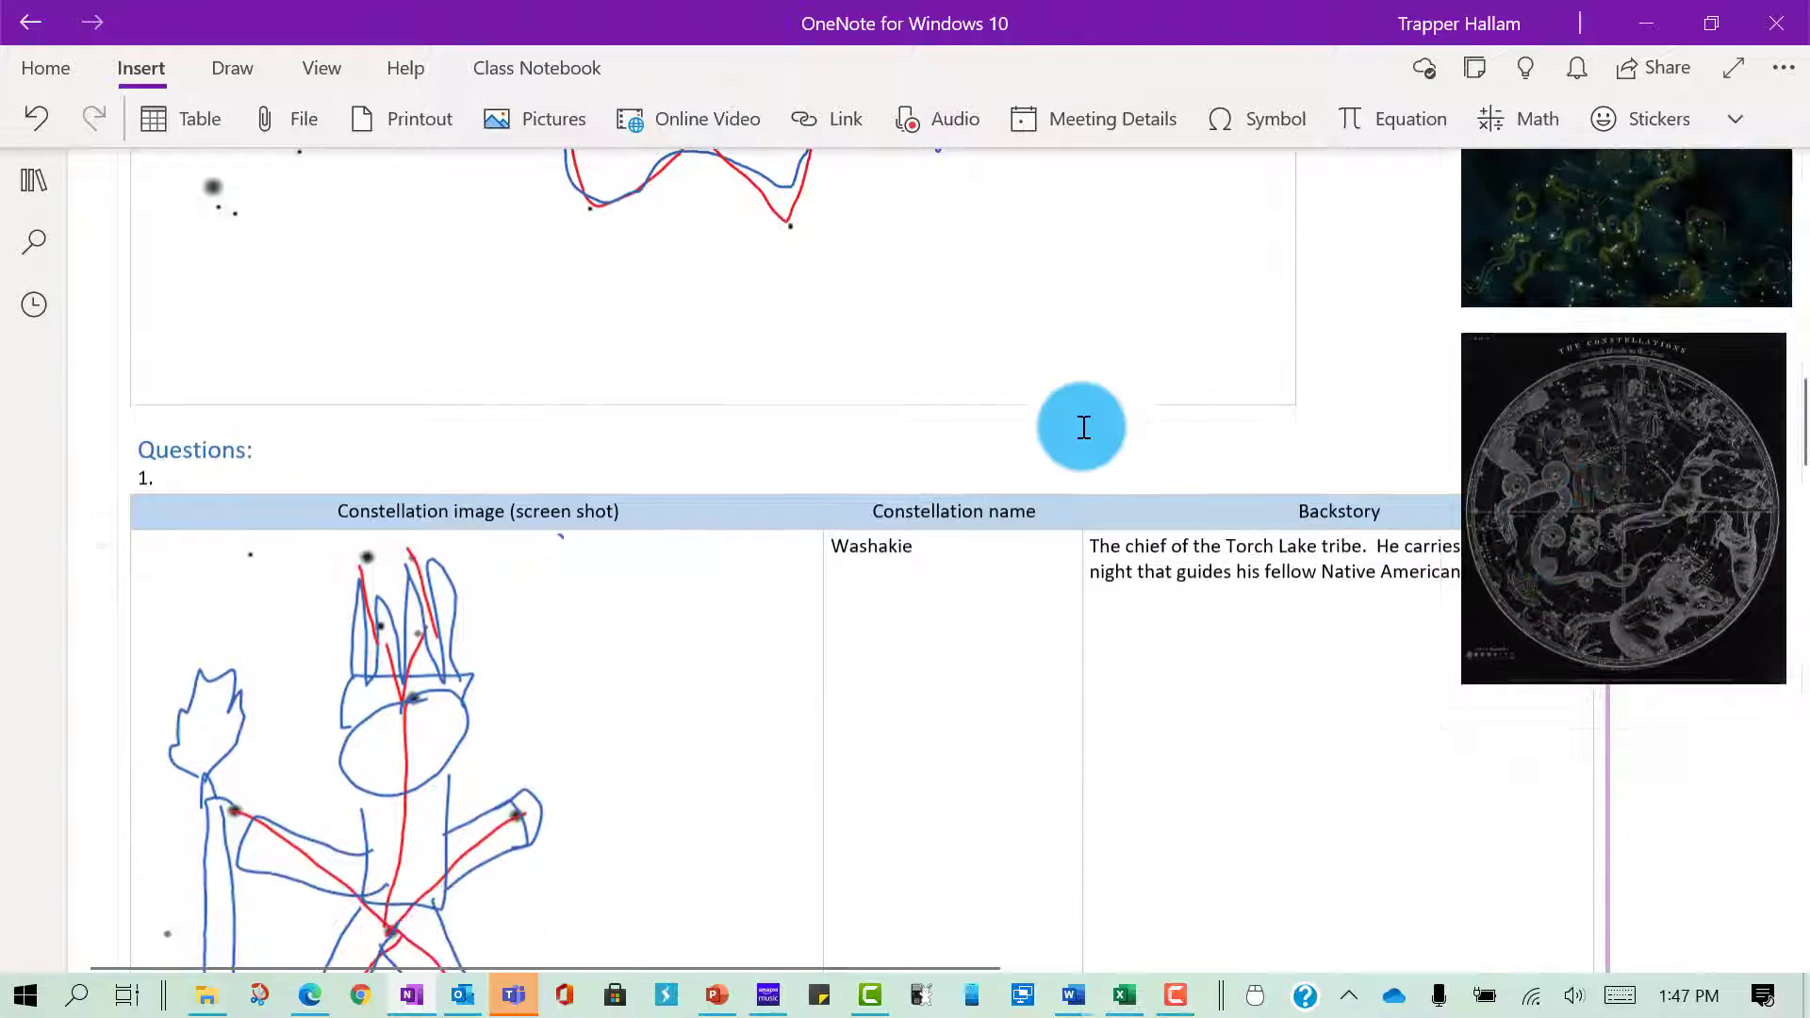
scroll(1082, 427, up, 10)
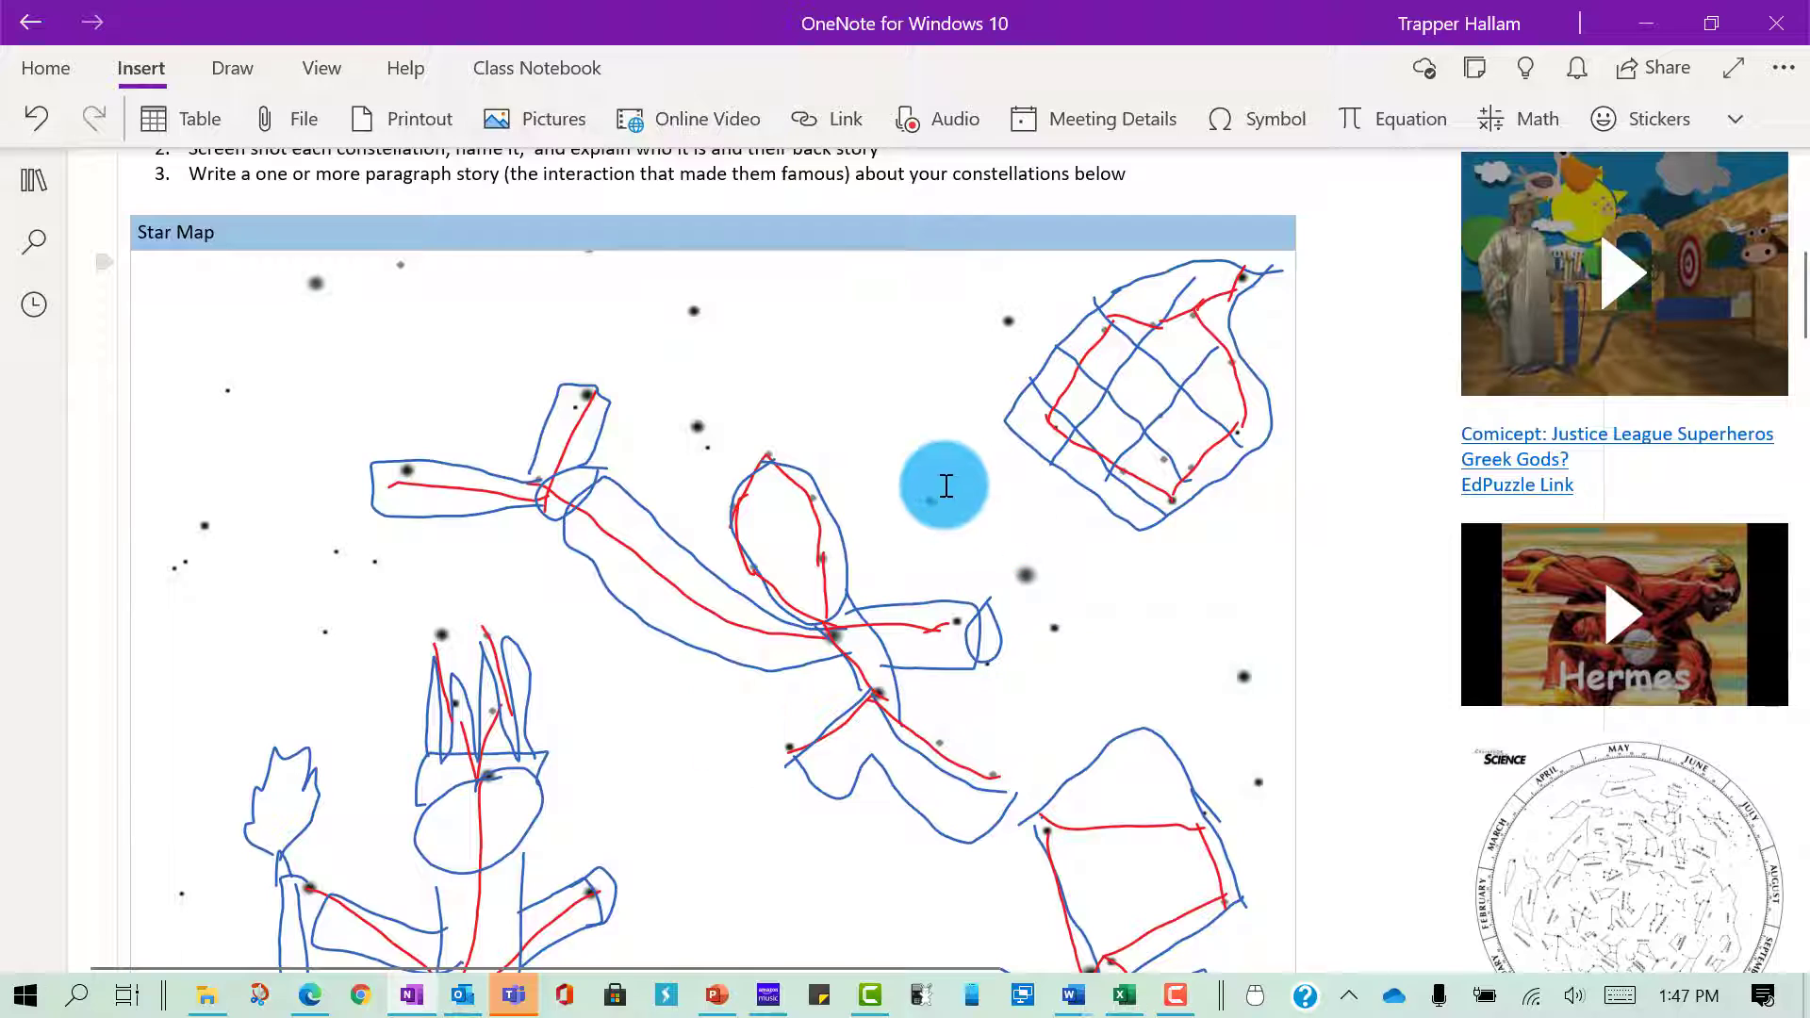
scroll(921, 485, up, 3)
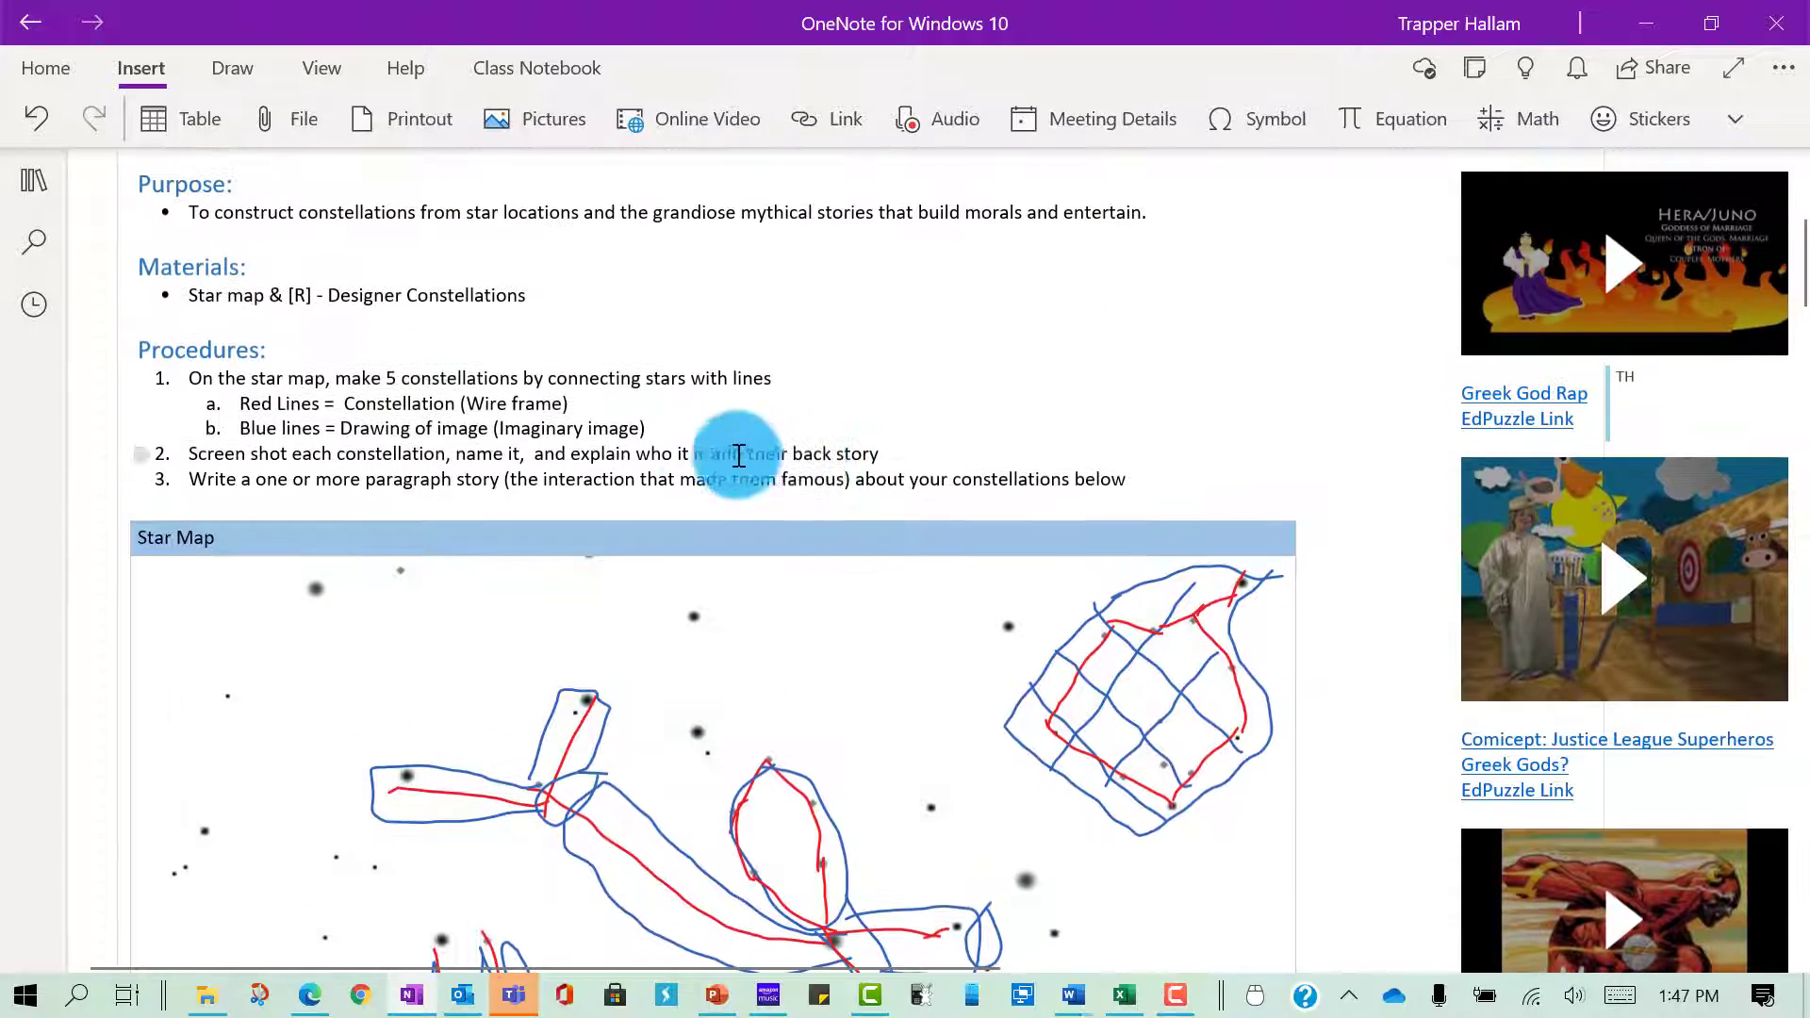
- Review the student's answers under Questions, from the constellation image, name and backstory table to the written constellation story
scroll(739, 455, down, 12)
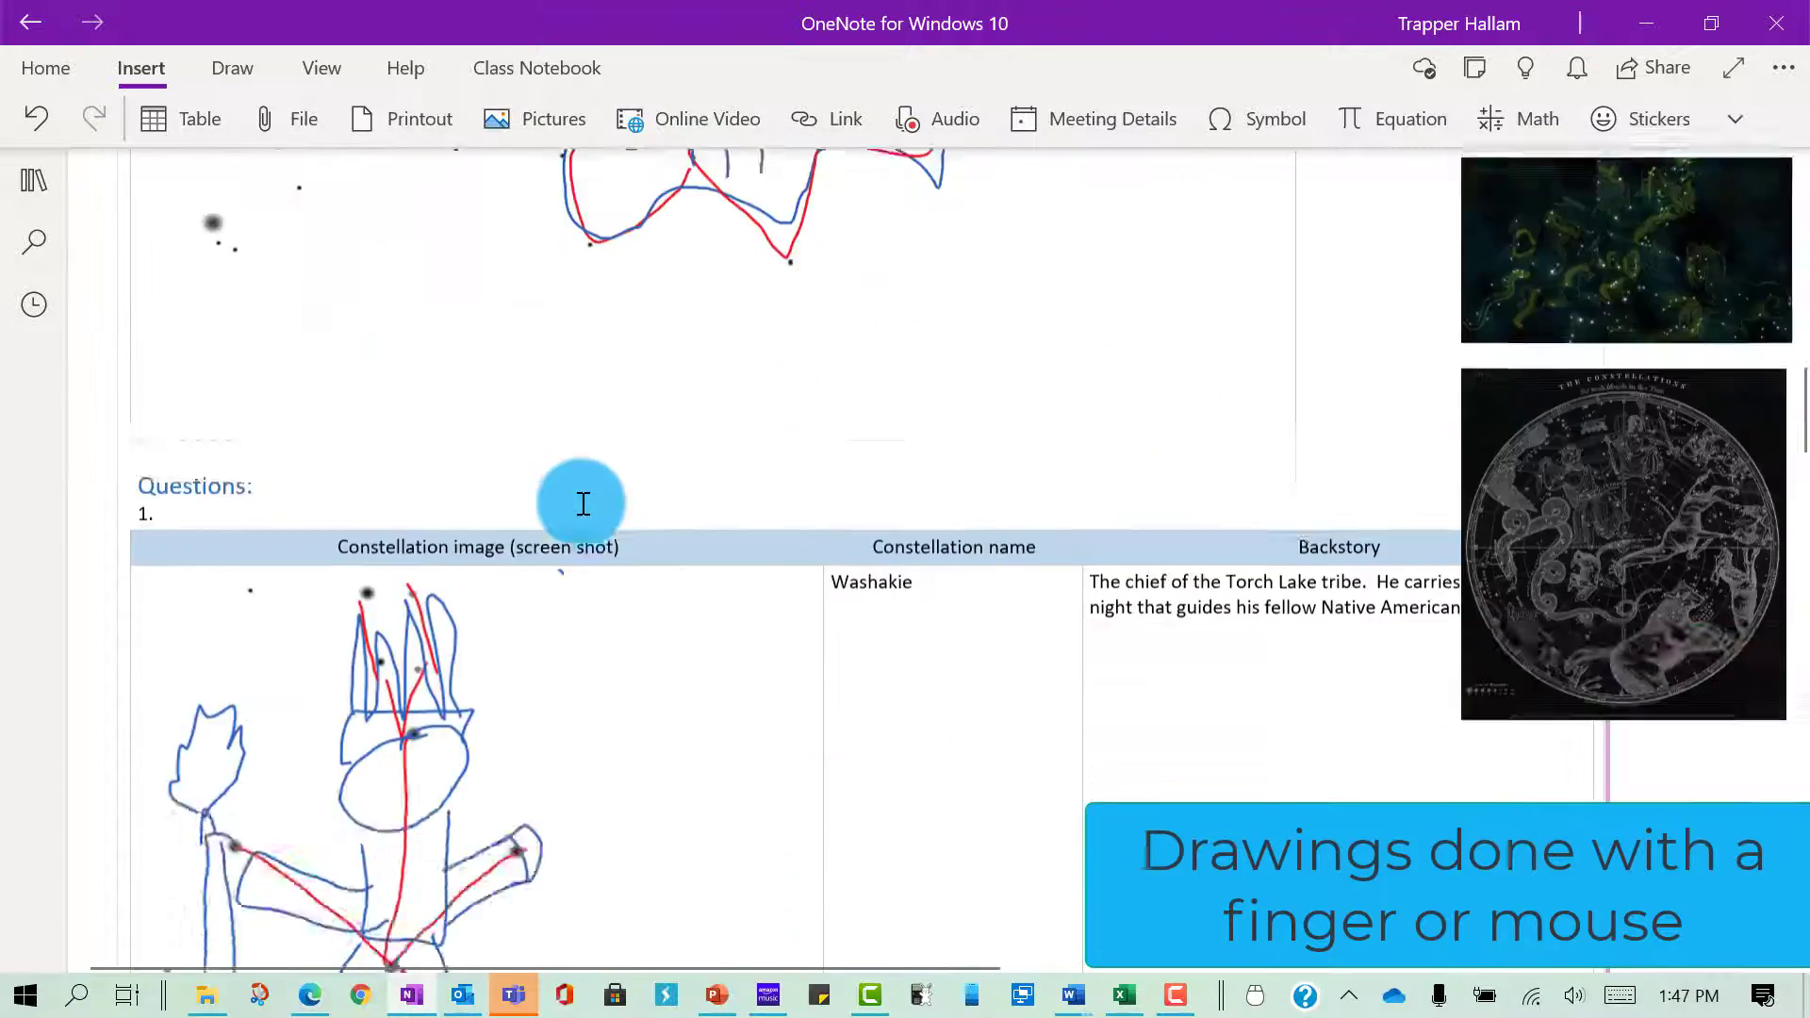
scroll(584, 505, down, 15)
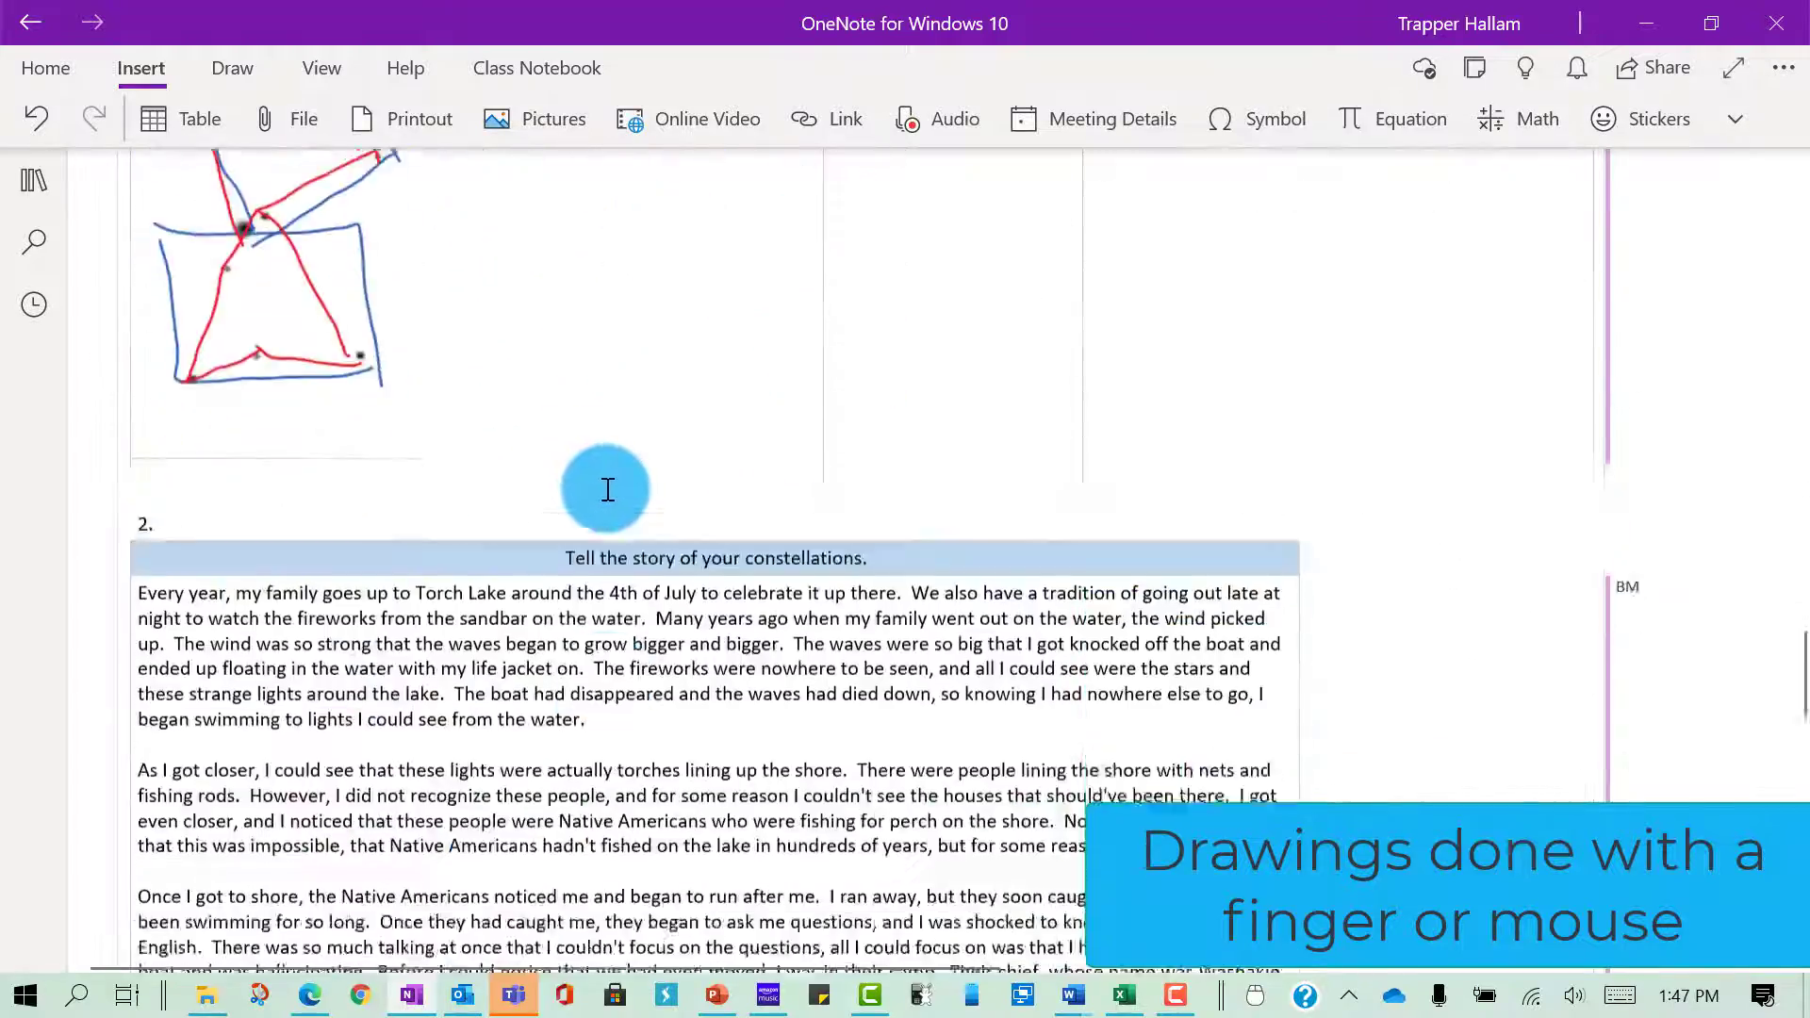
scroll(603, 486, down, 7)
scroll(598, 485, up, 4)
scroll(598, 484, down, 6)
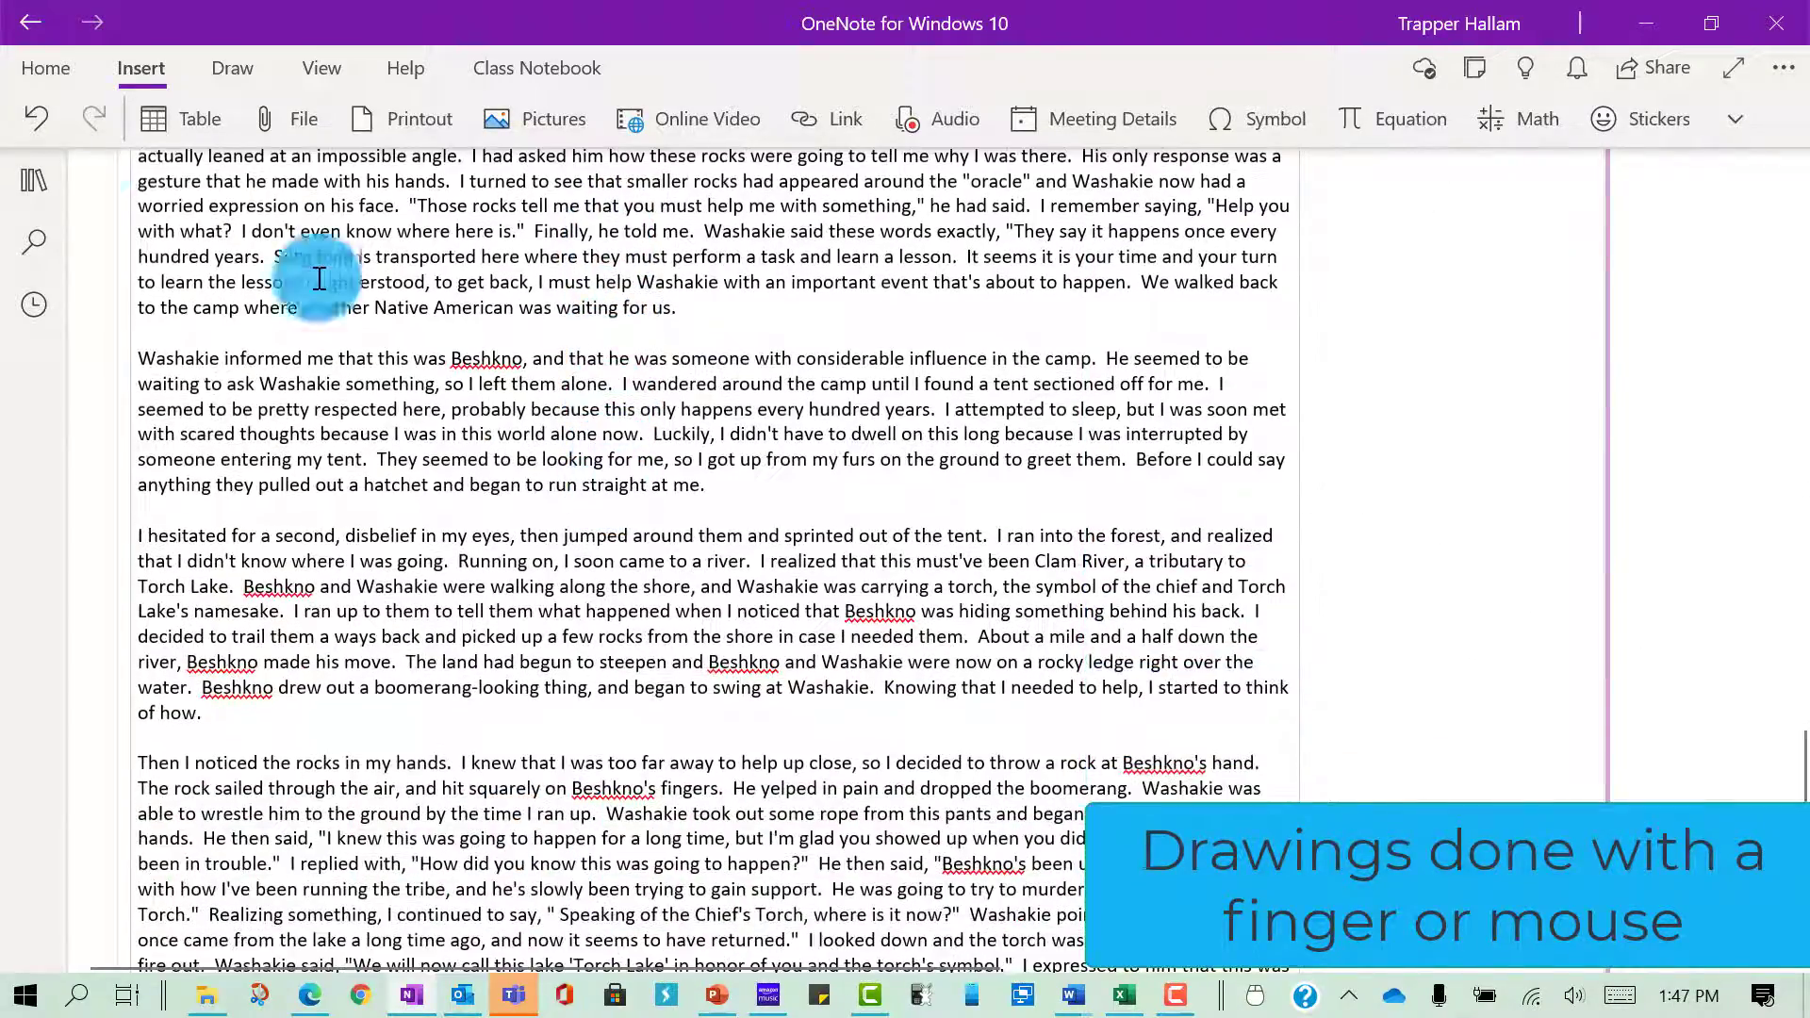
- Show the notebook navigation again and collapse the Student work page group in the Secondary section
scroll(145, 295, up, 15)
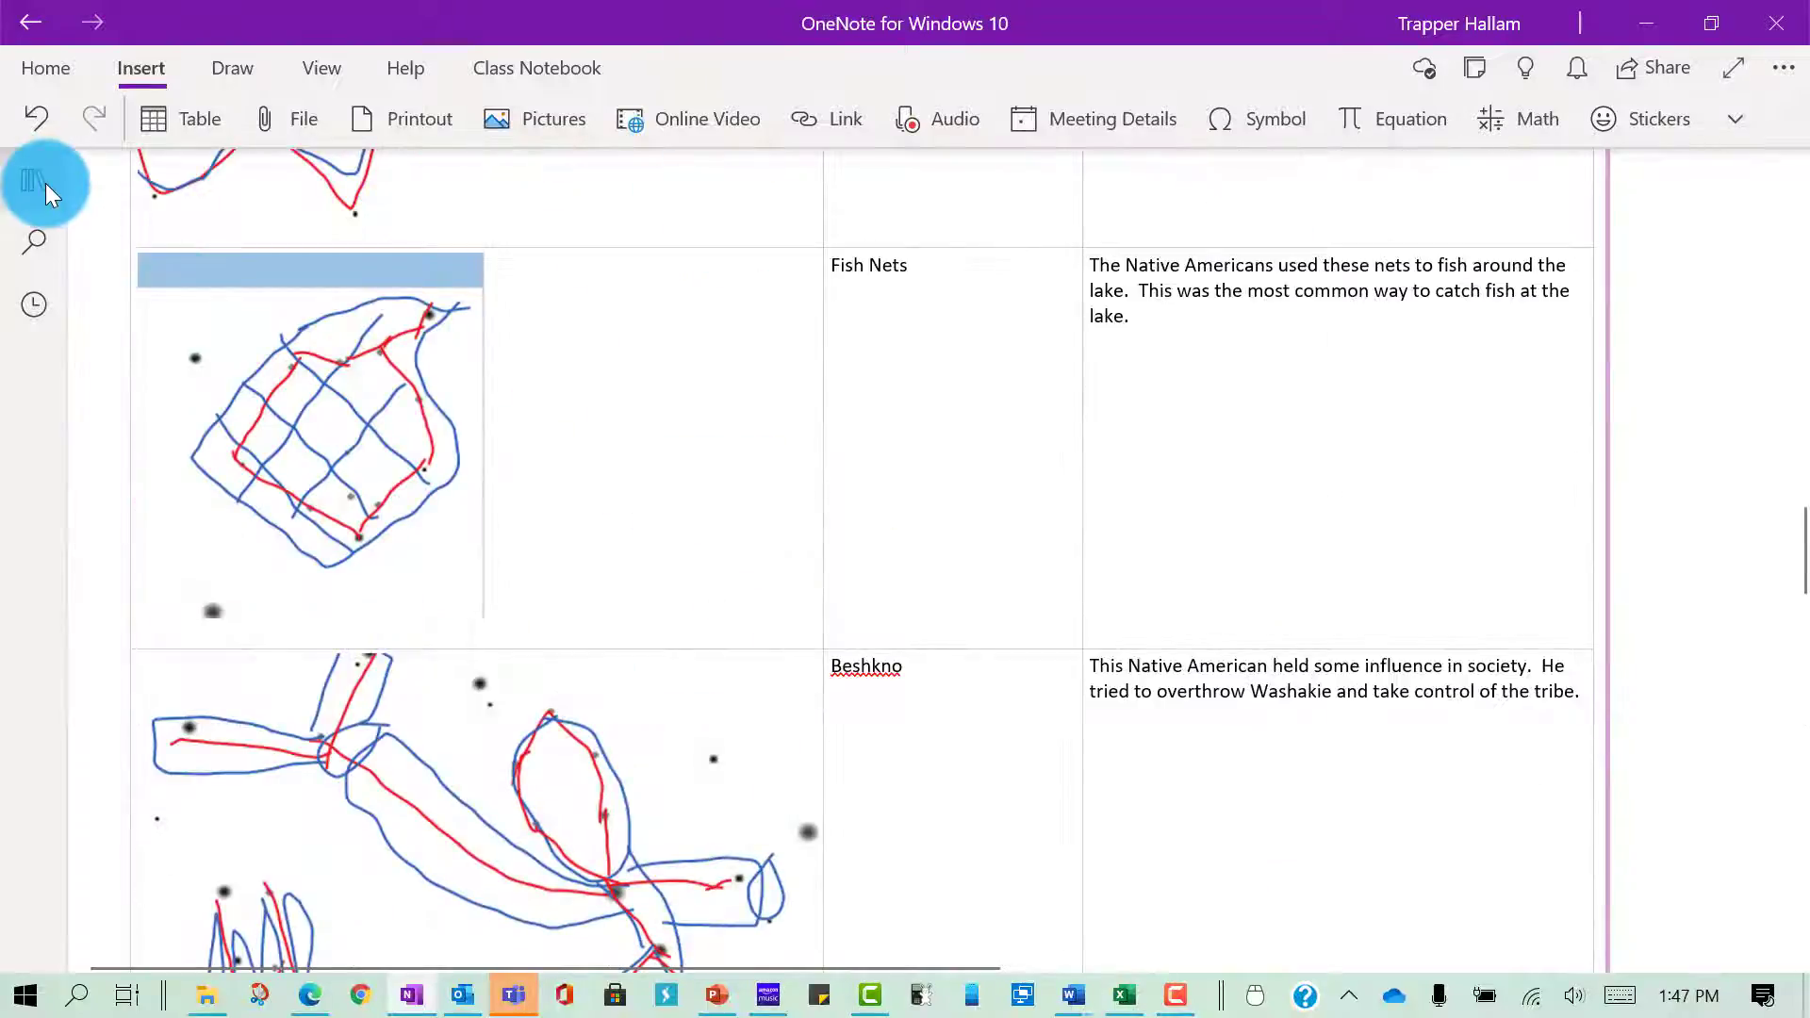
click(45, 183)
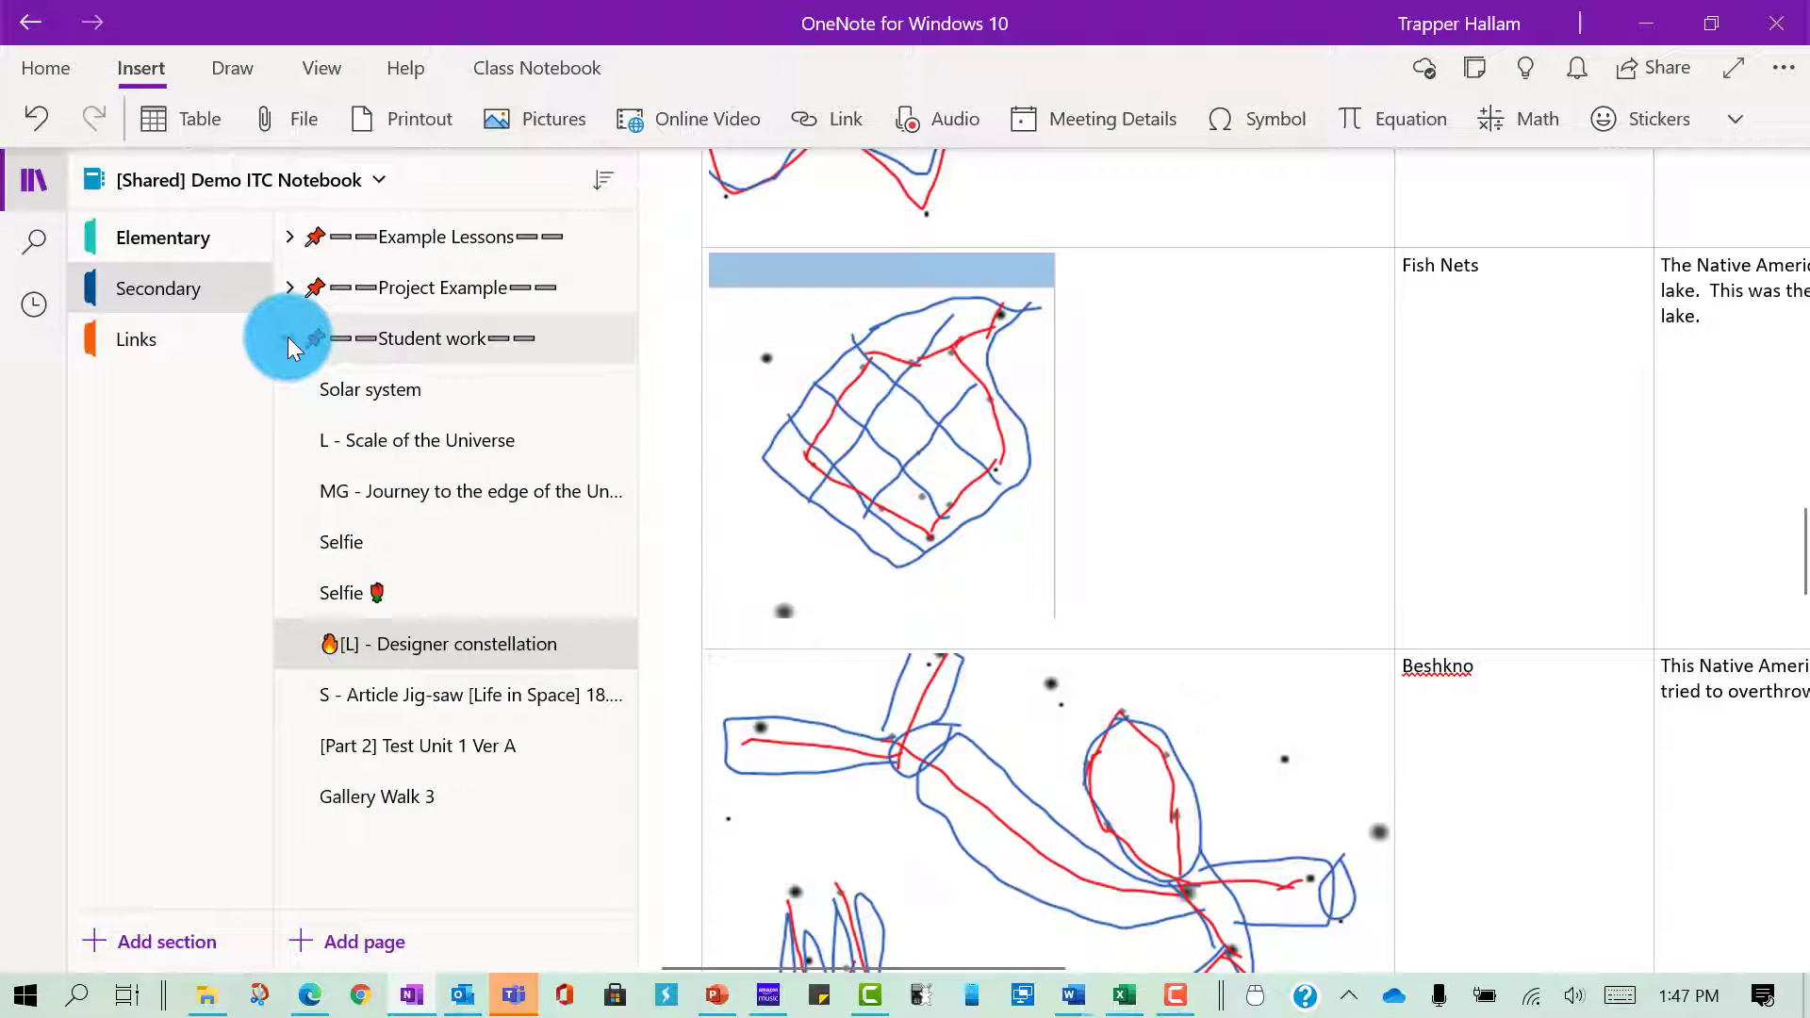
click(287, 337)
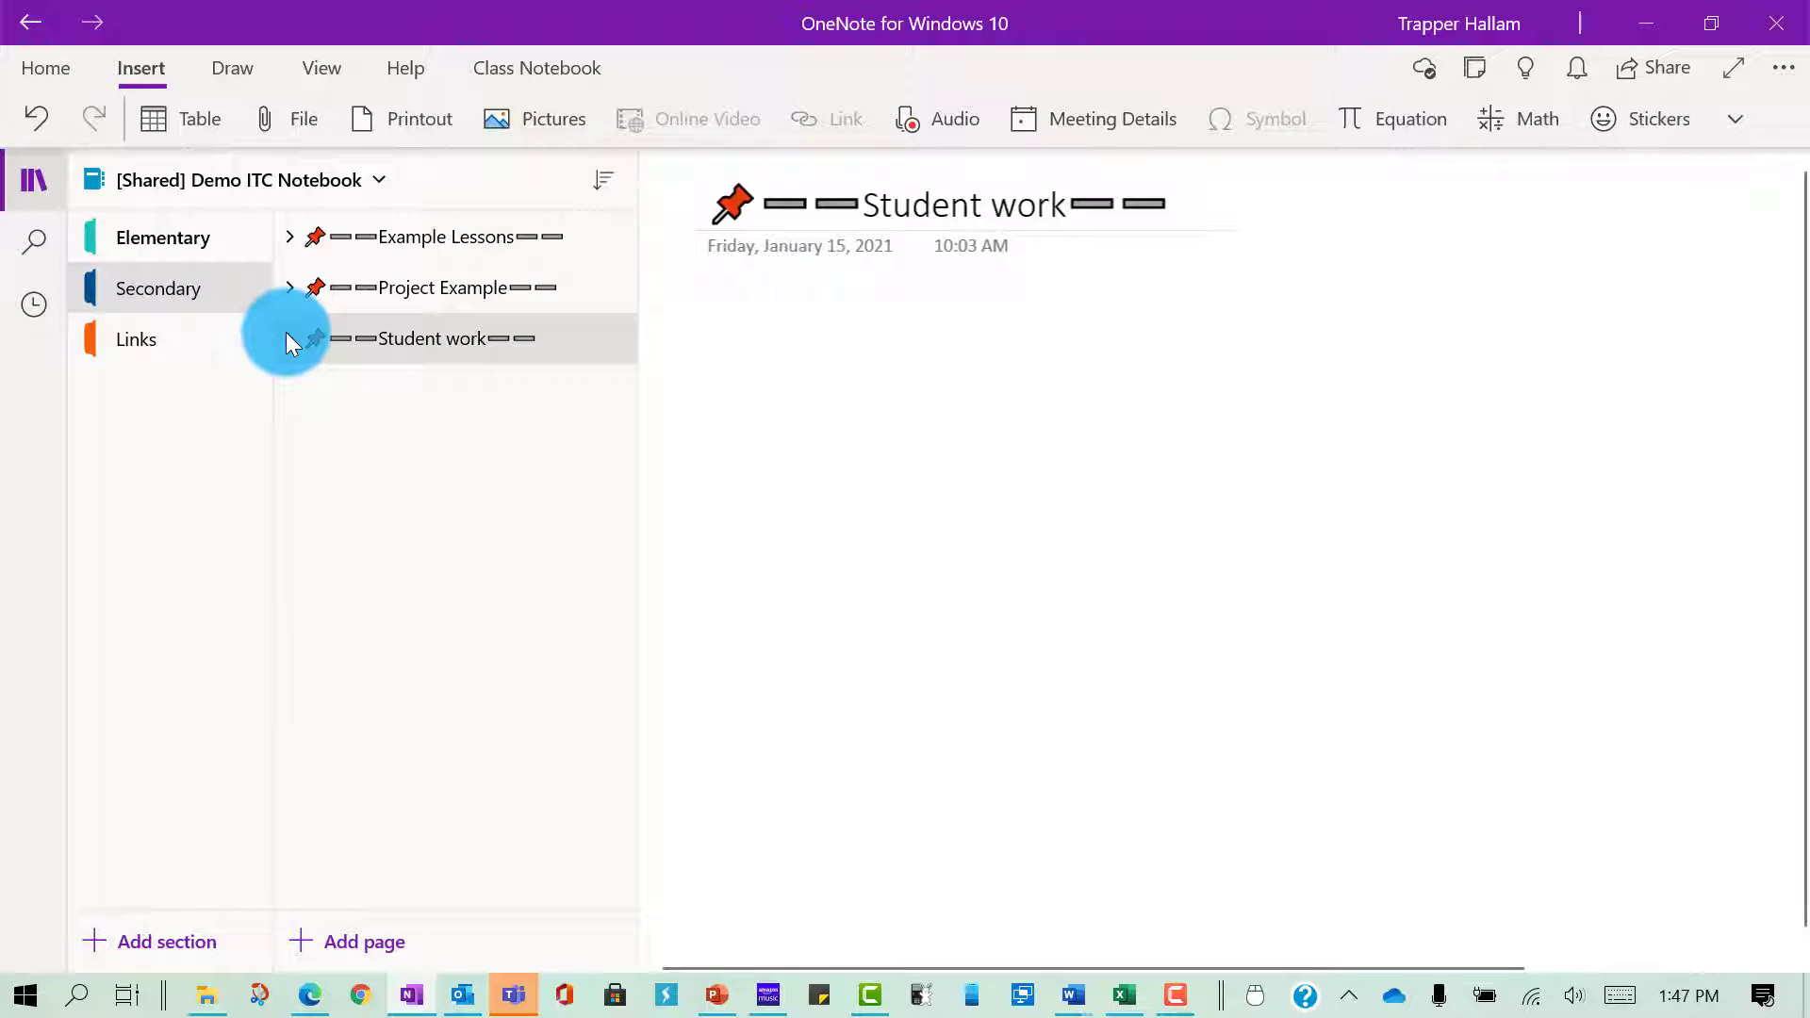